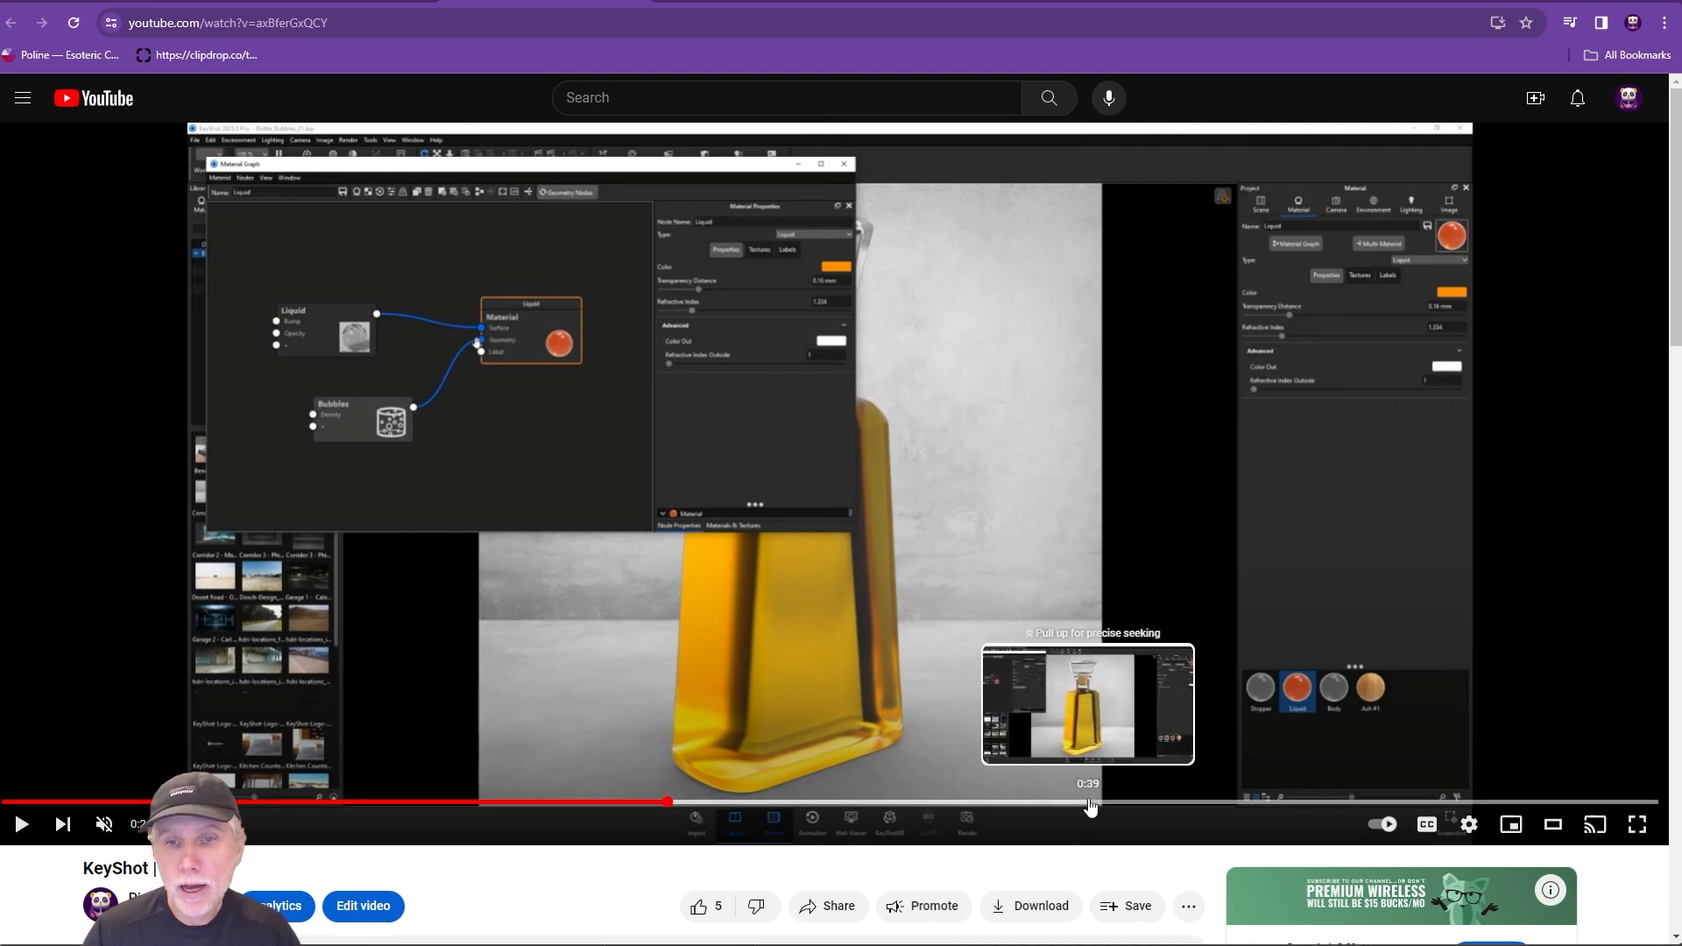
Step: Skip forward in the KeyShot video showing bubbles inside the bottle
drag(1102, 802, 1328, 805)
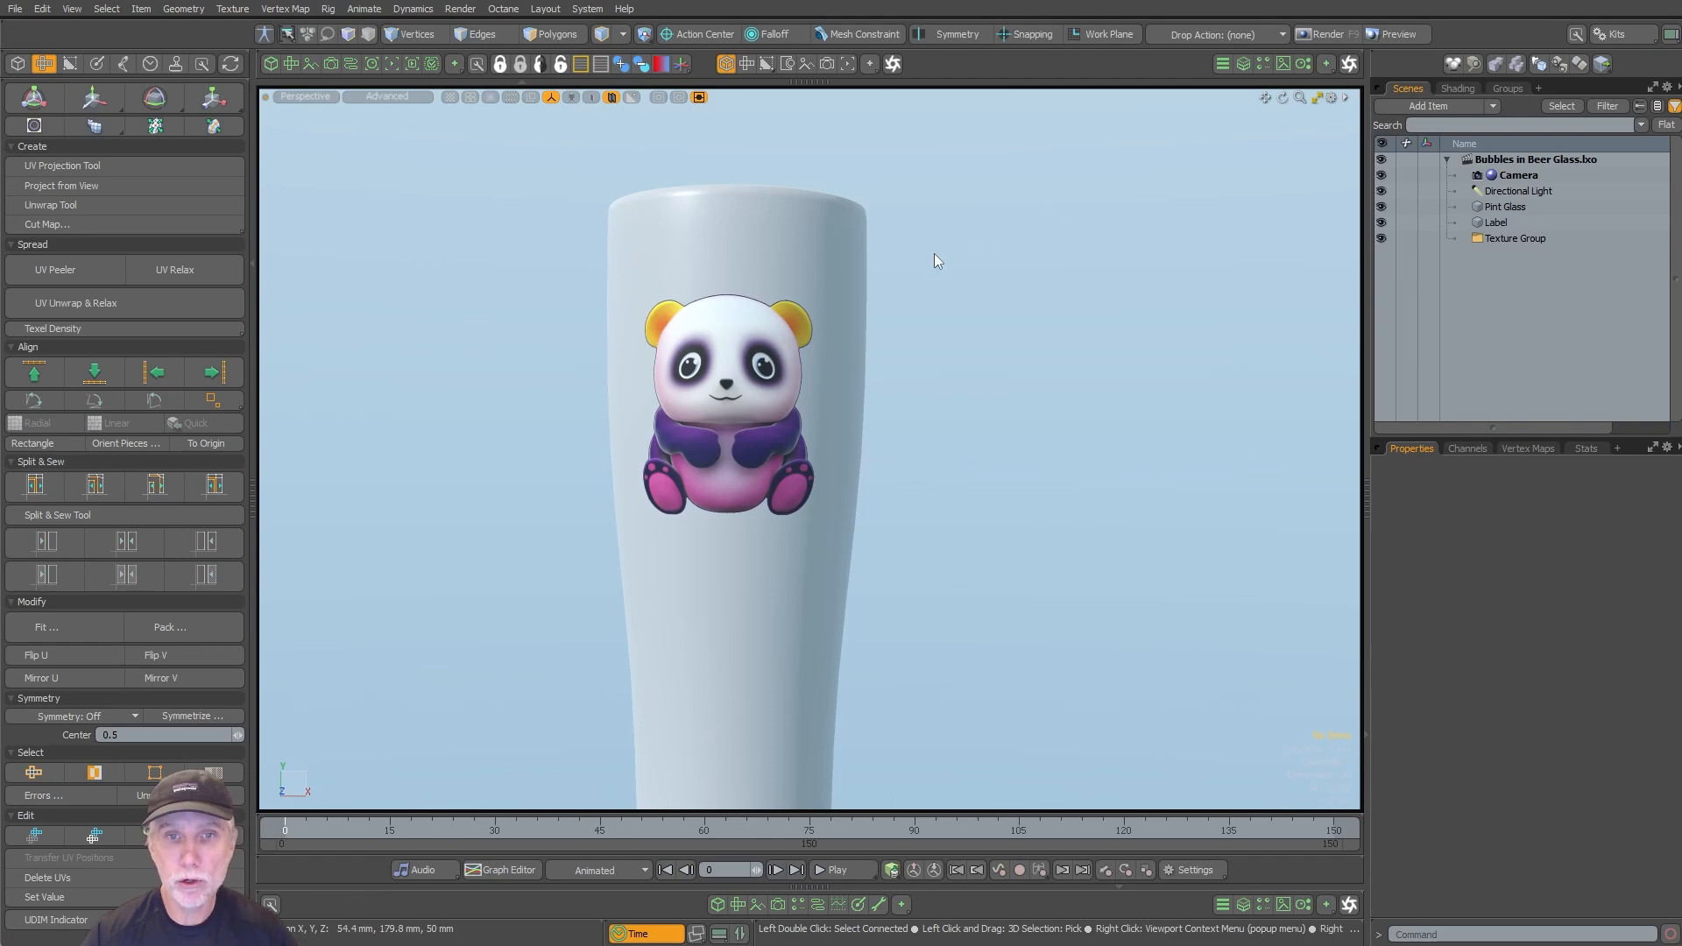
Step: Turn on the wireframe overlay for the glass model in the 3D viewport
alt+drag(791, 427, 815, 507)
key(ctrl+3)
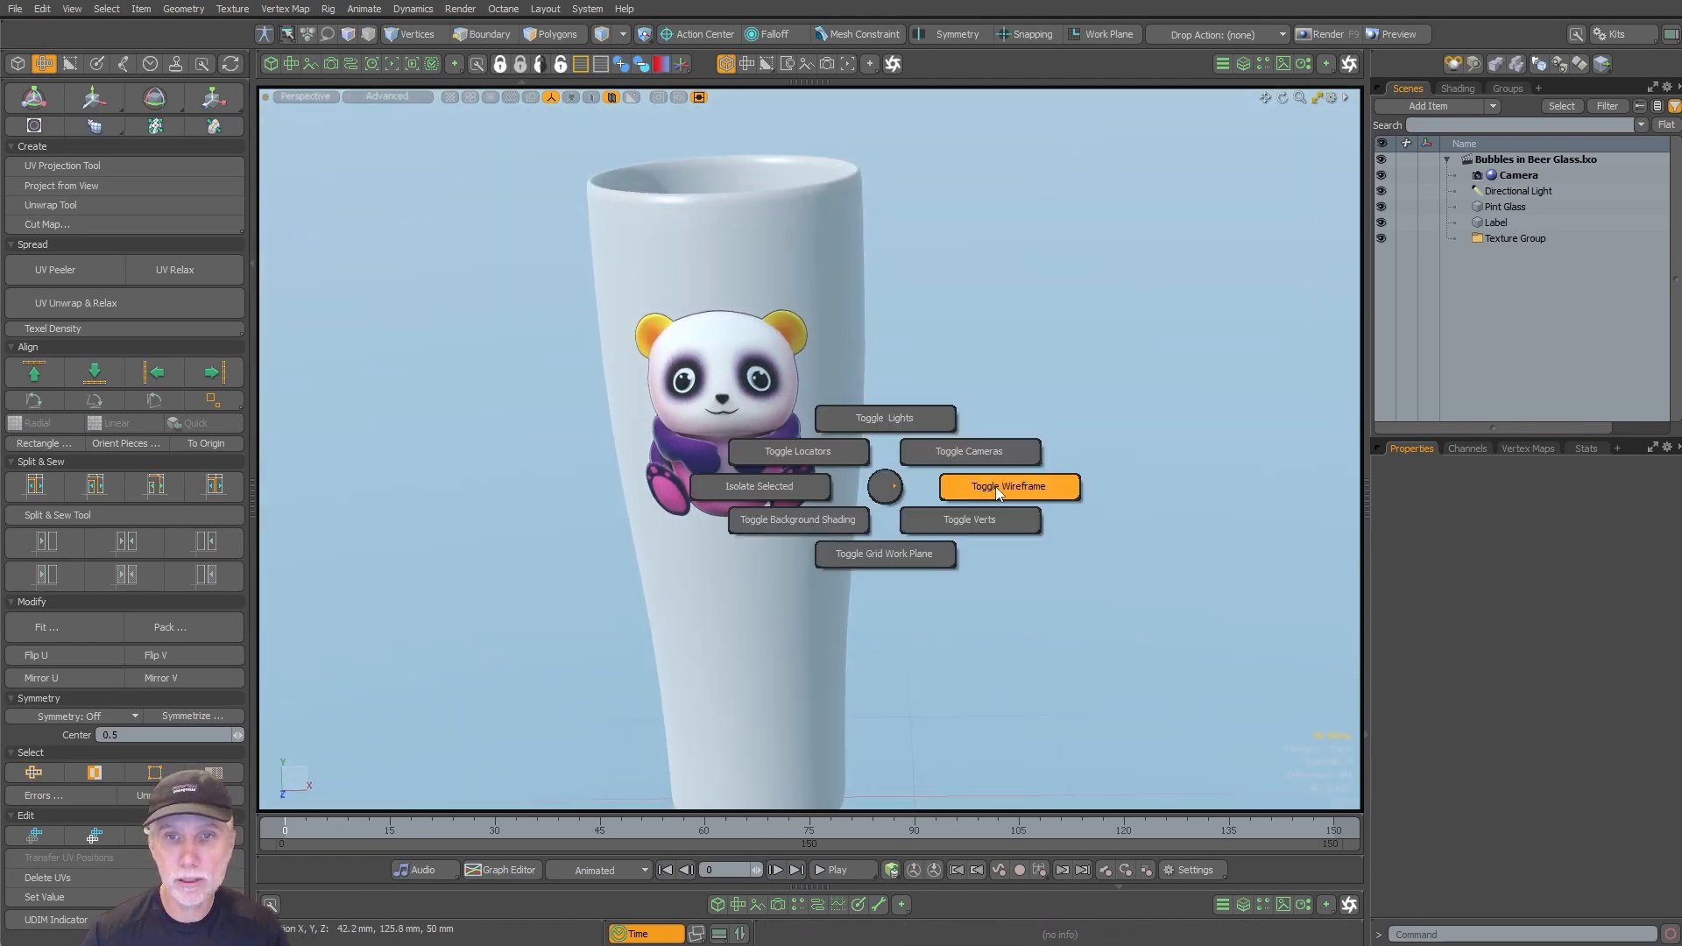
click(998, 493)
alt+drag(935, 477, 733, 677)
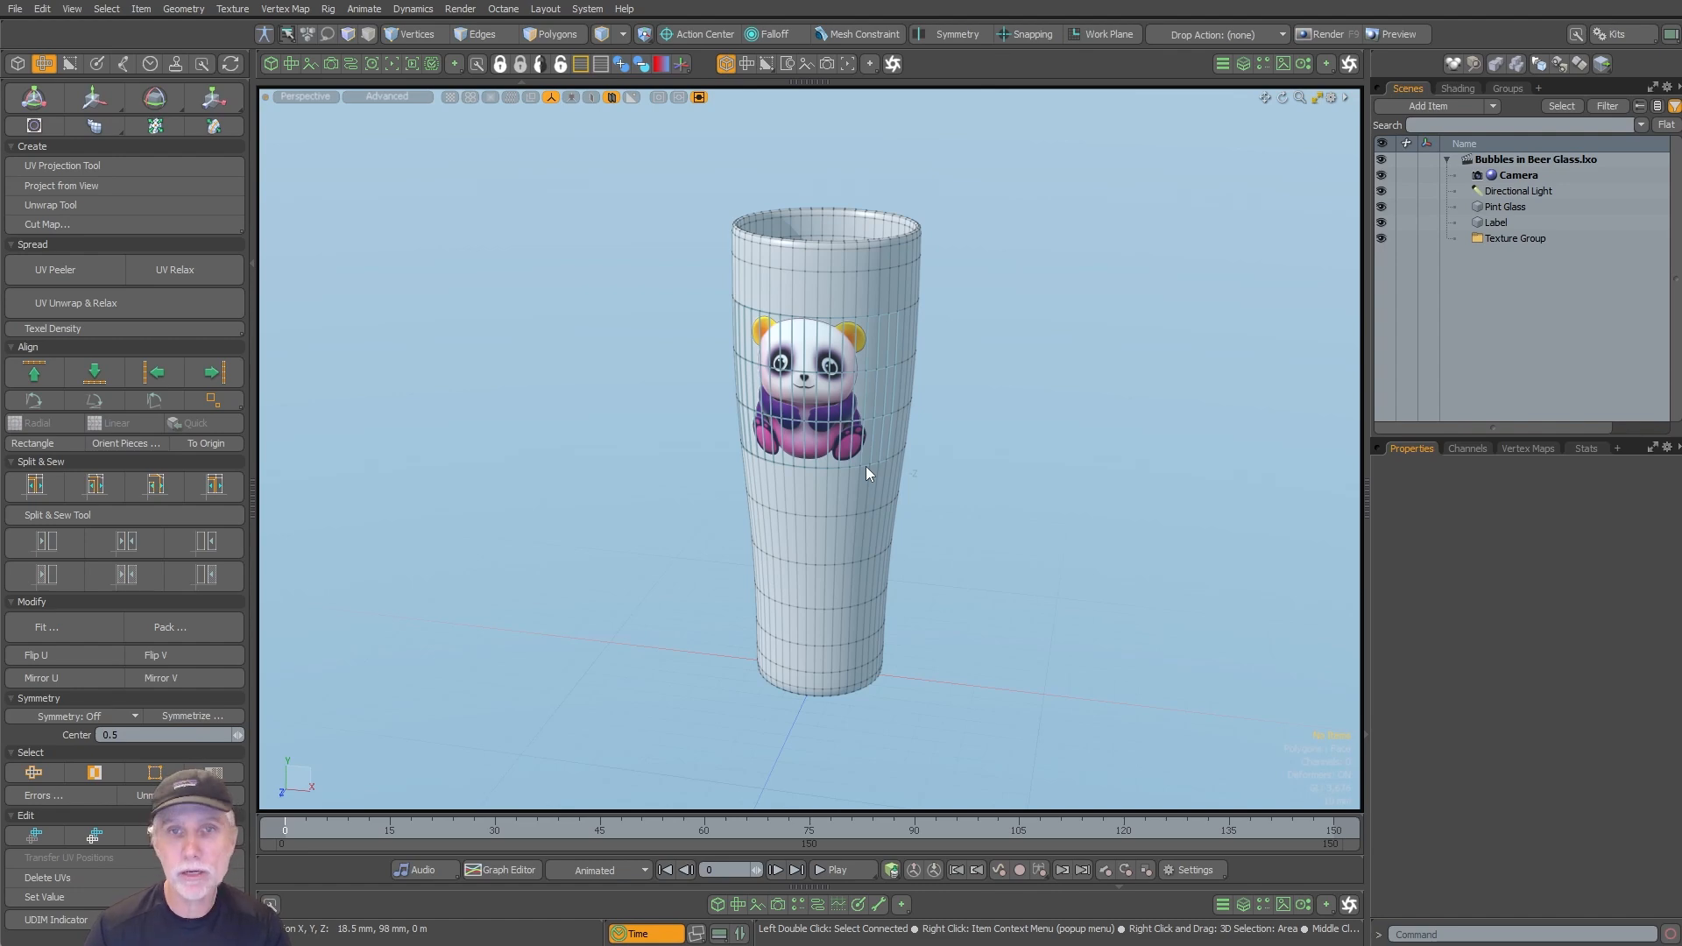
alt+drag(1037, 379, 863, 565)
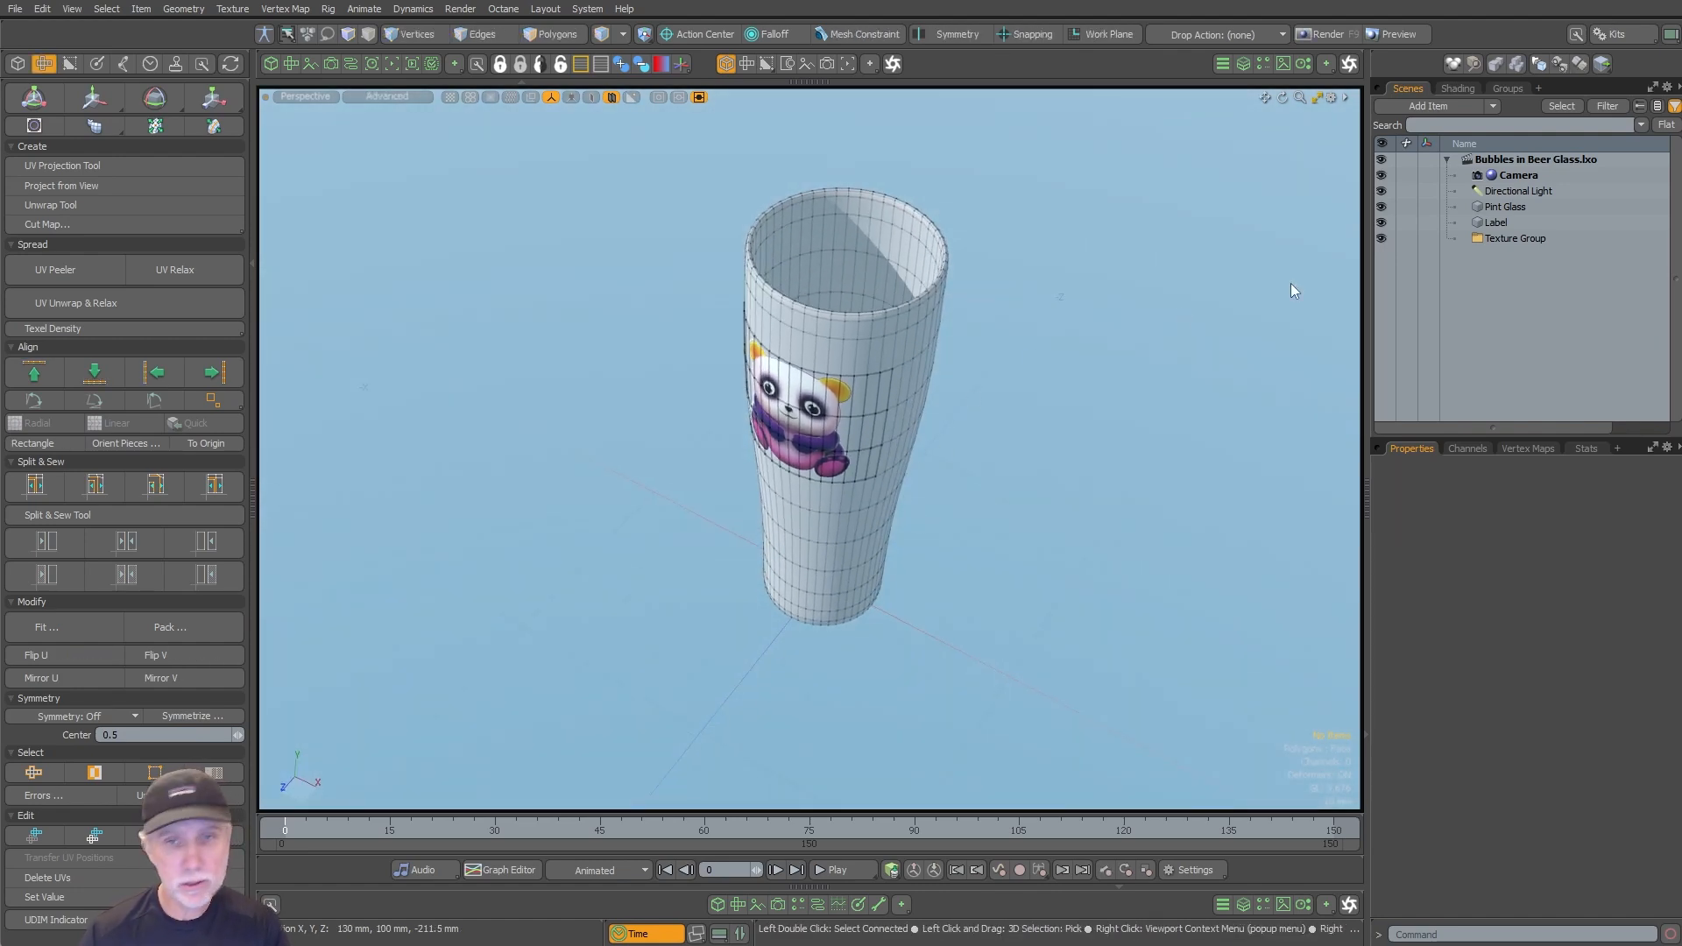
Step: Select the Pint Glass mesh item and set up polygon selection on it
key(3)
scroll(828, 276, up, 5)
alt+drag(833, 289, 860, 356)
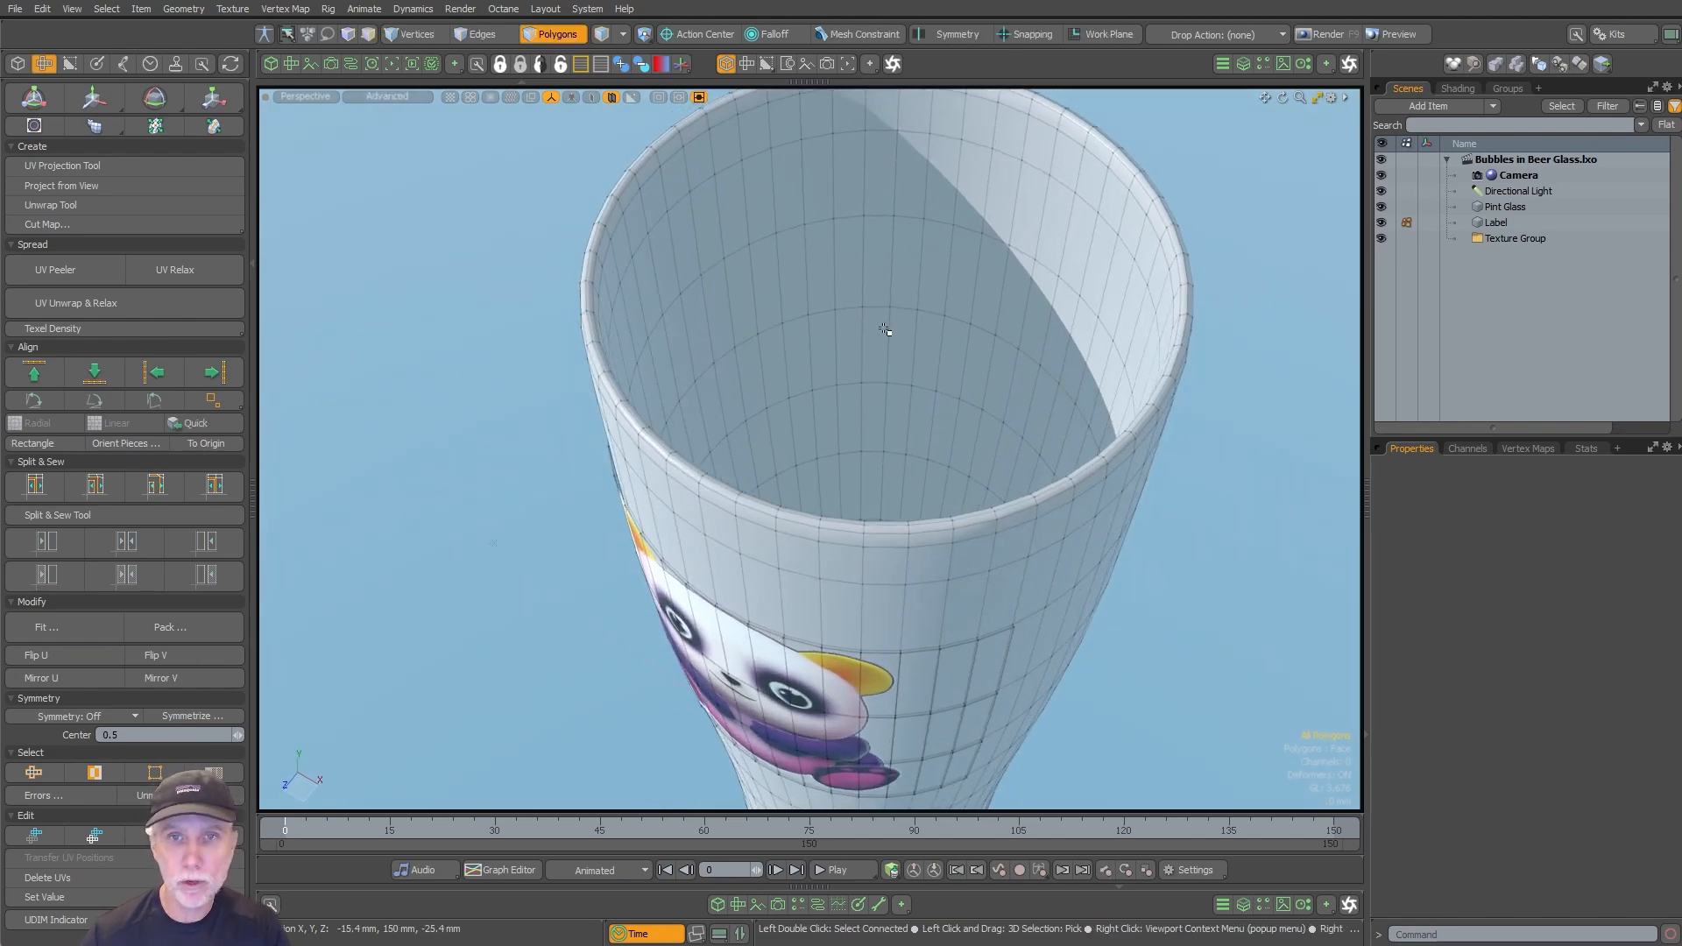
key(5)
click(894, 337)
scroll(893, 368, down, 4)
key(3)
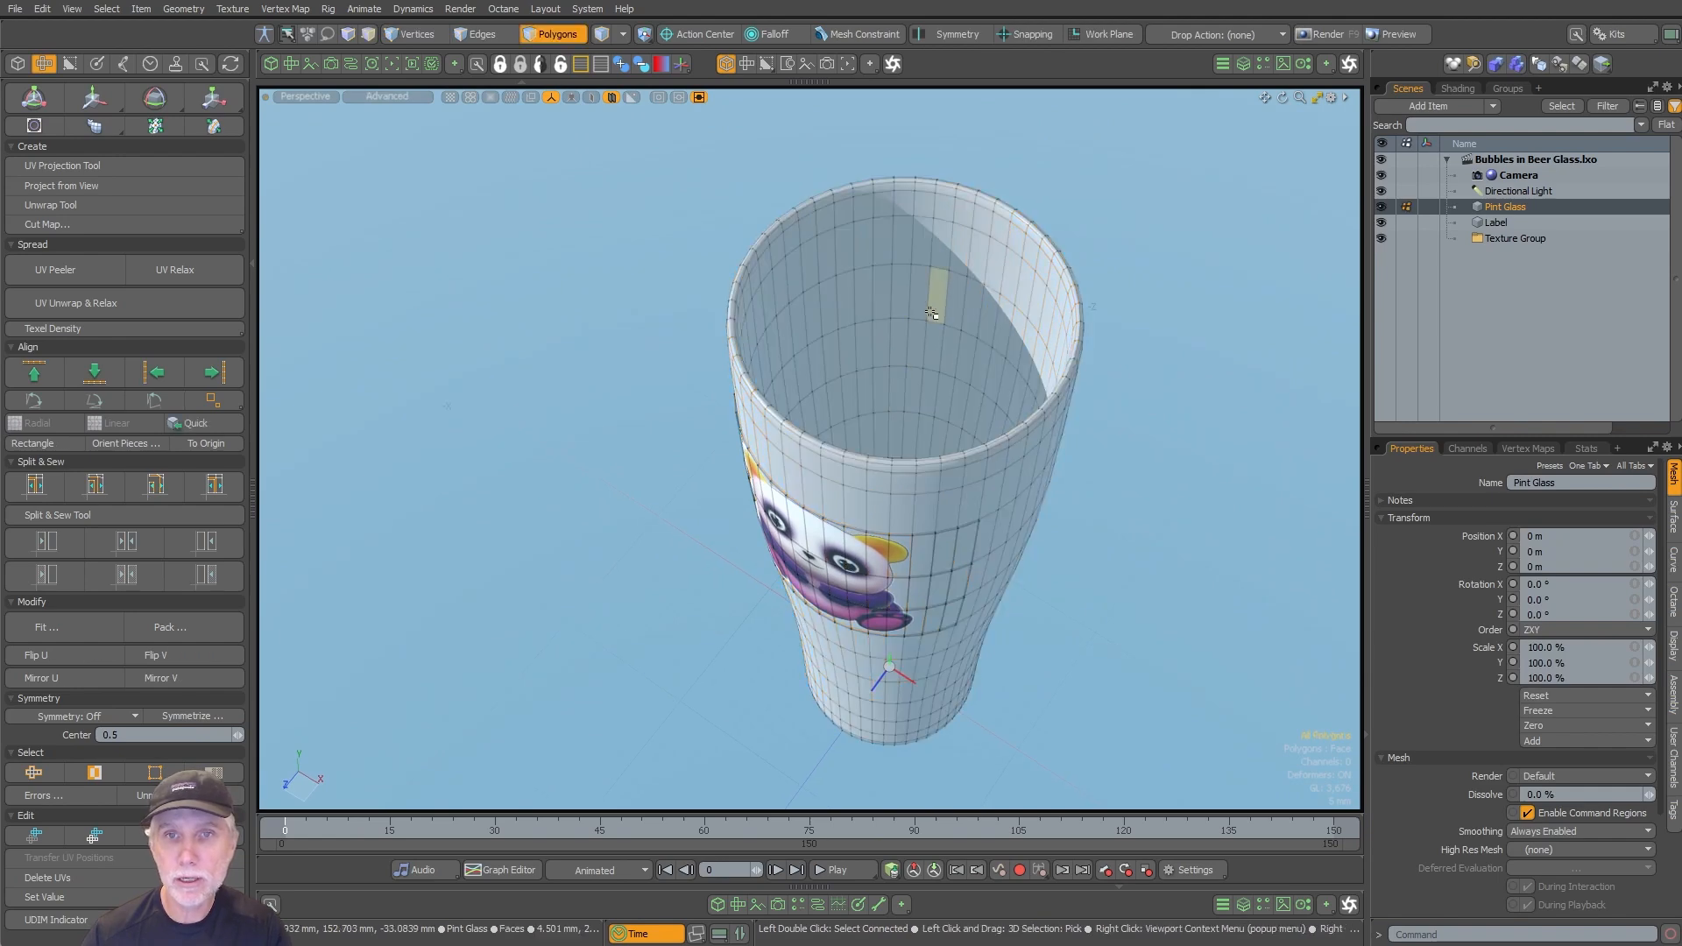
Step: Select the polygon loop around the glass's inner bottom and grow the selection outward from it
alt+drag(924, 280, 875, 366)
scroll(912, 407, up, 5)
key(l)
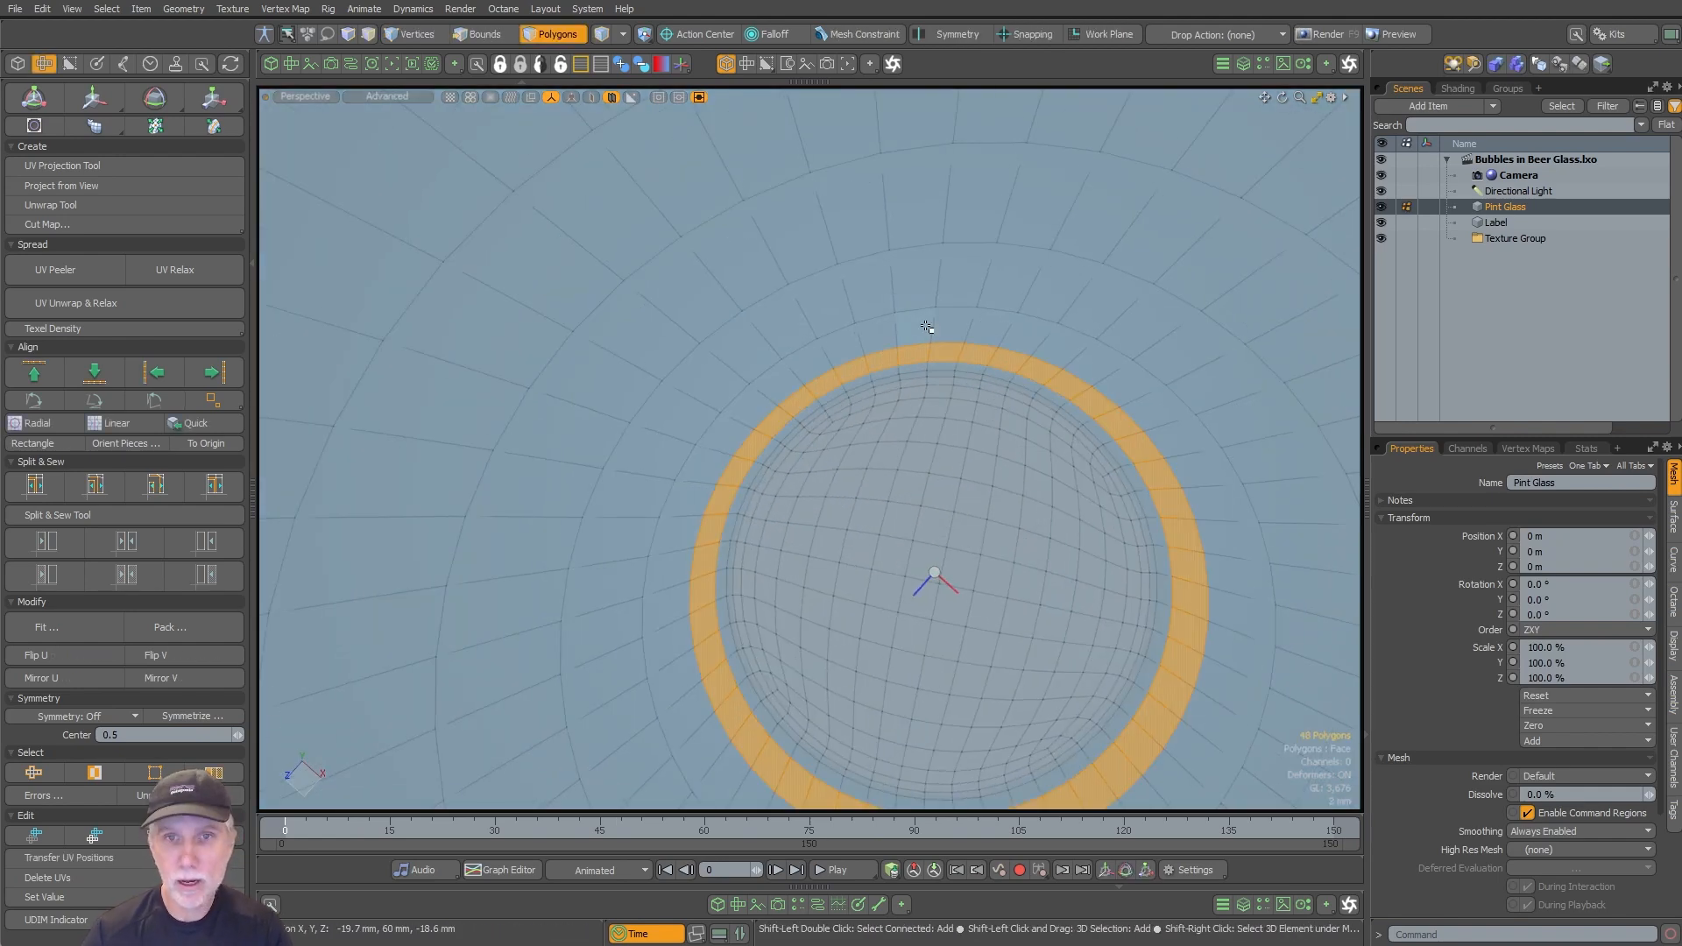
key(shift+Up)
key(shift+Up)
alt+drag(859, 447, 977, 328)
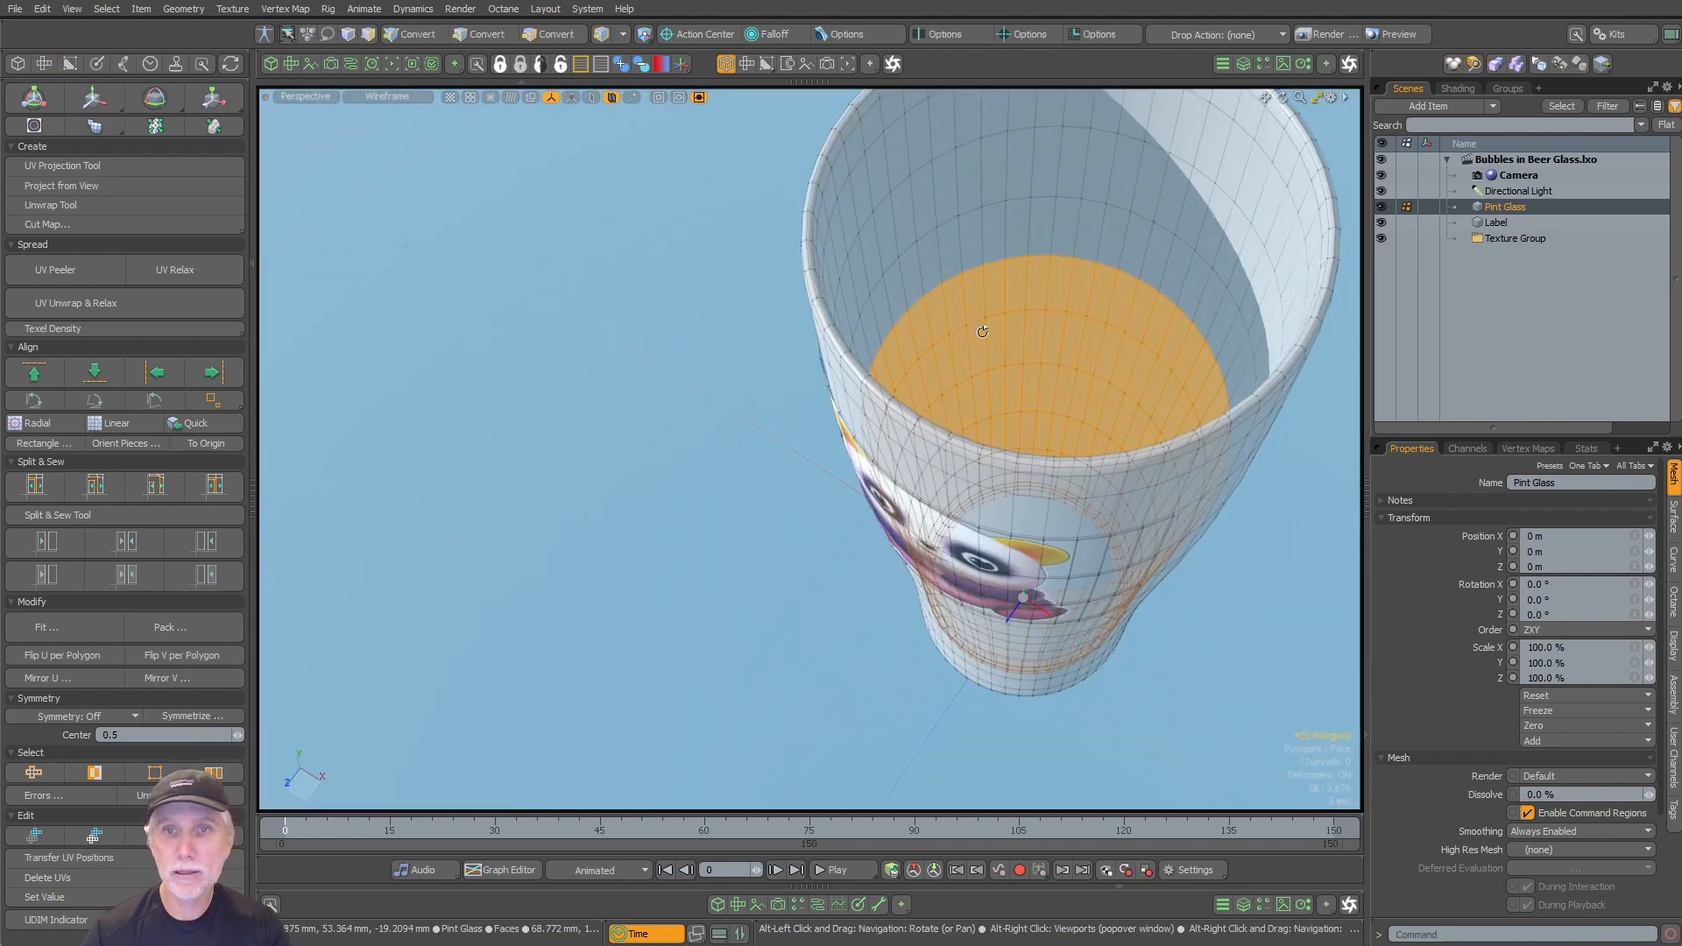
Step: Grow and shrink the selection until it covers the glass's inner bottom and inner walls up to a beer fill level below the rim
key(shift+Up)
key(shift+Up)
key(shift+Up)
key(shift+Down)
key(shift+Down)
key(shift+Down)
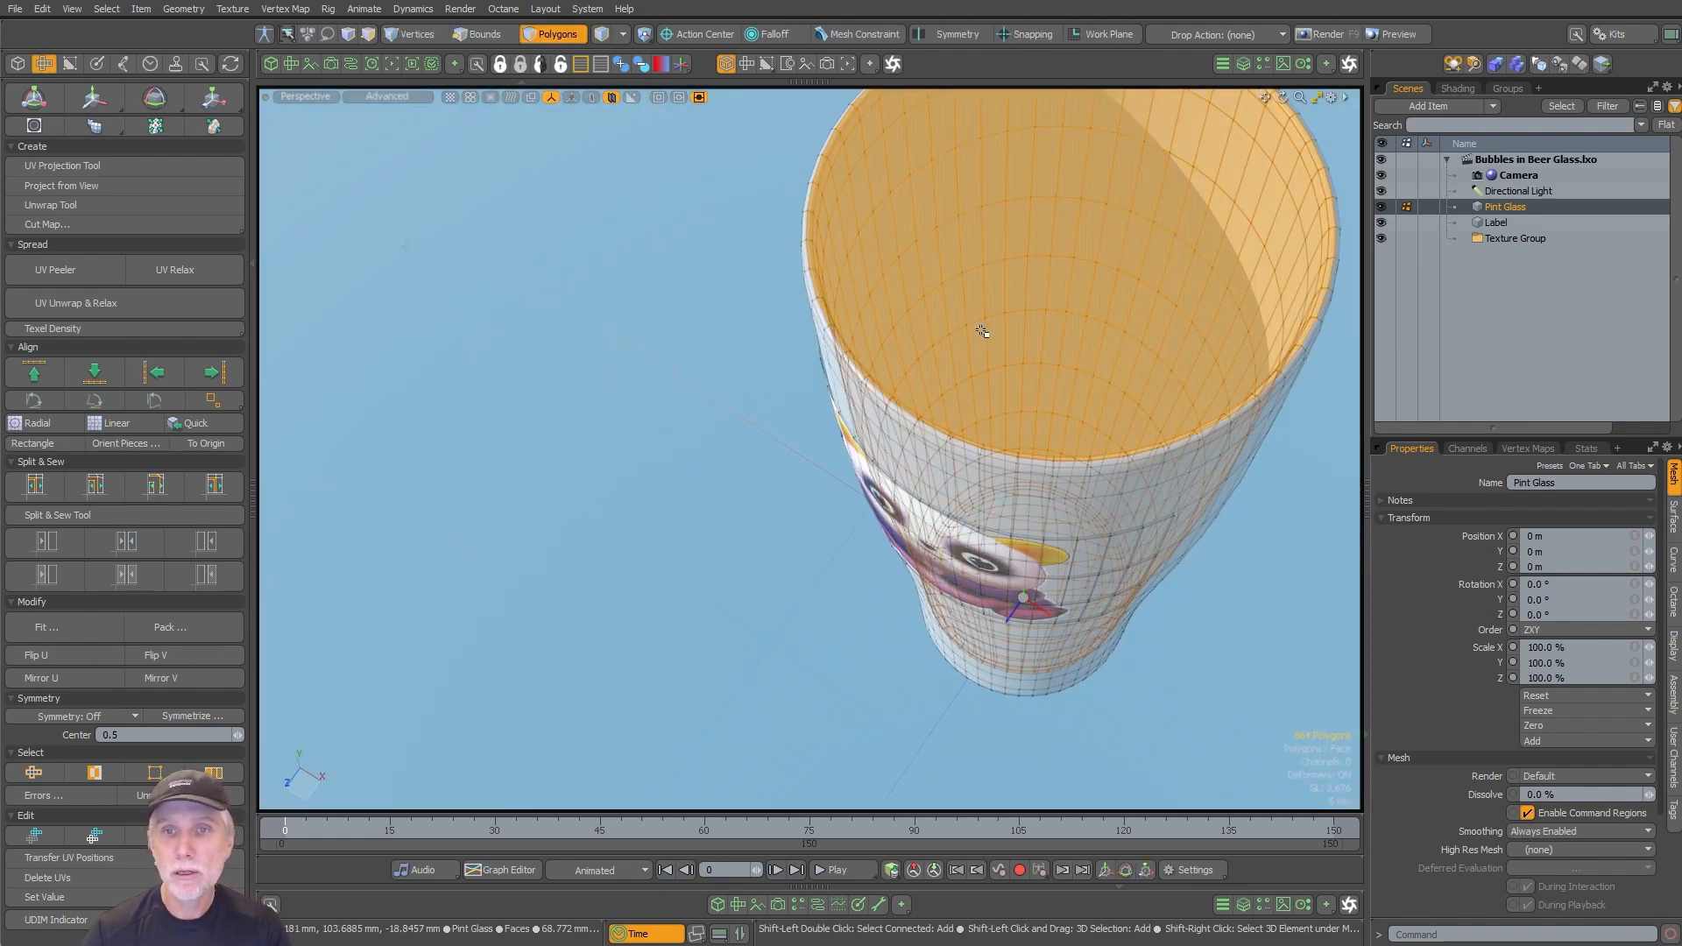
alt+drag(977, 331, 1166, 324)
key(shift+Up)
alt+drag(1165, 324, 1128, 347)
key(shift+Up)
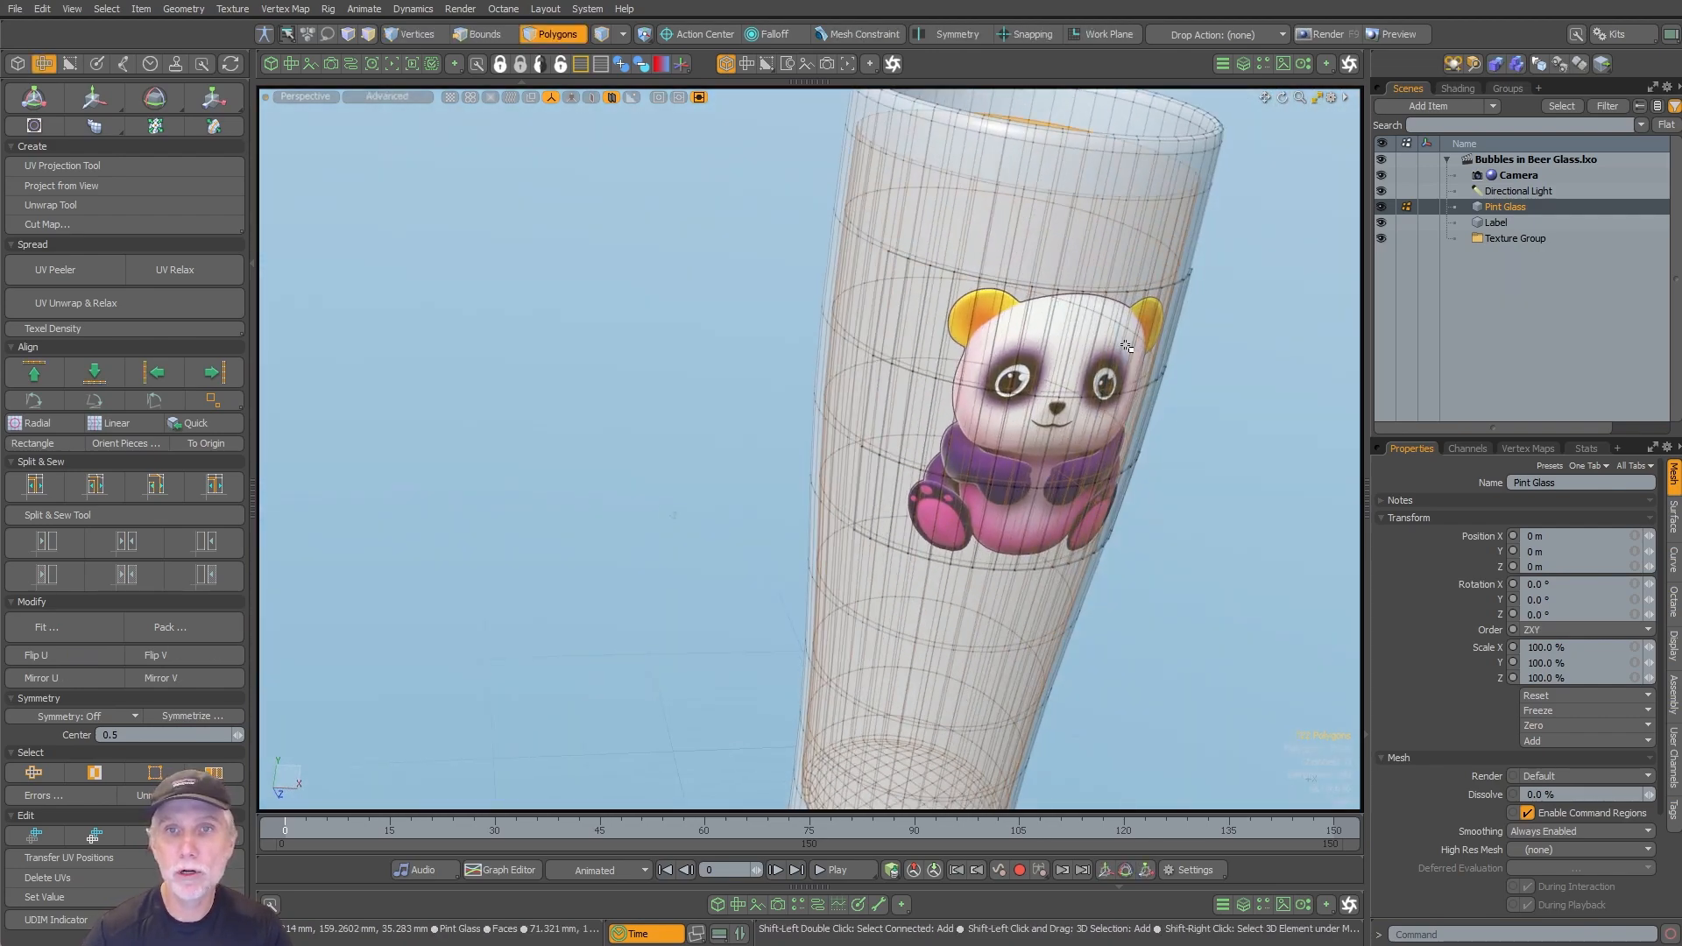
alt+drag(906, 372, 1089, 450)
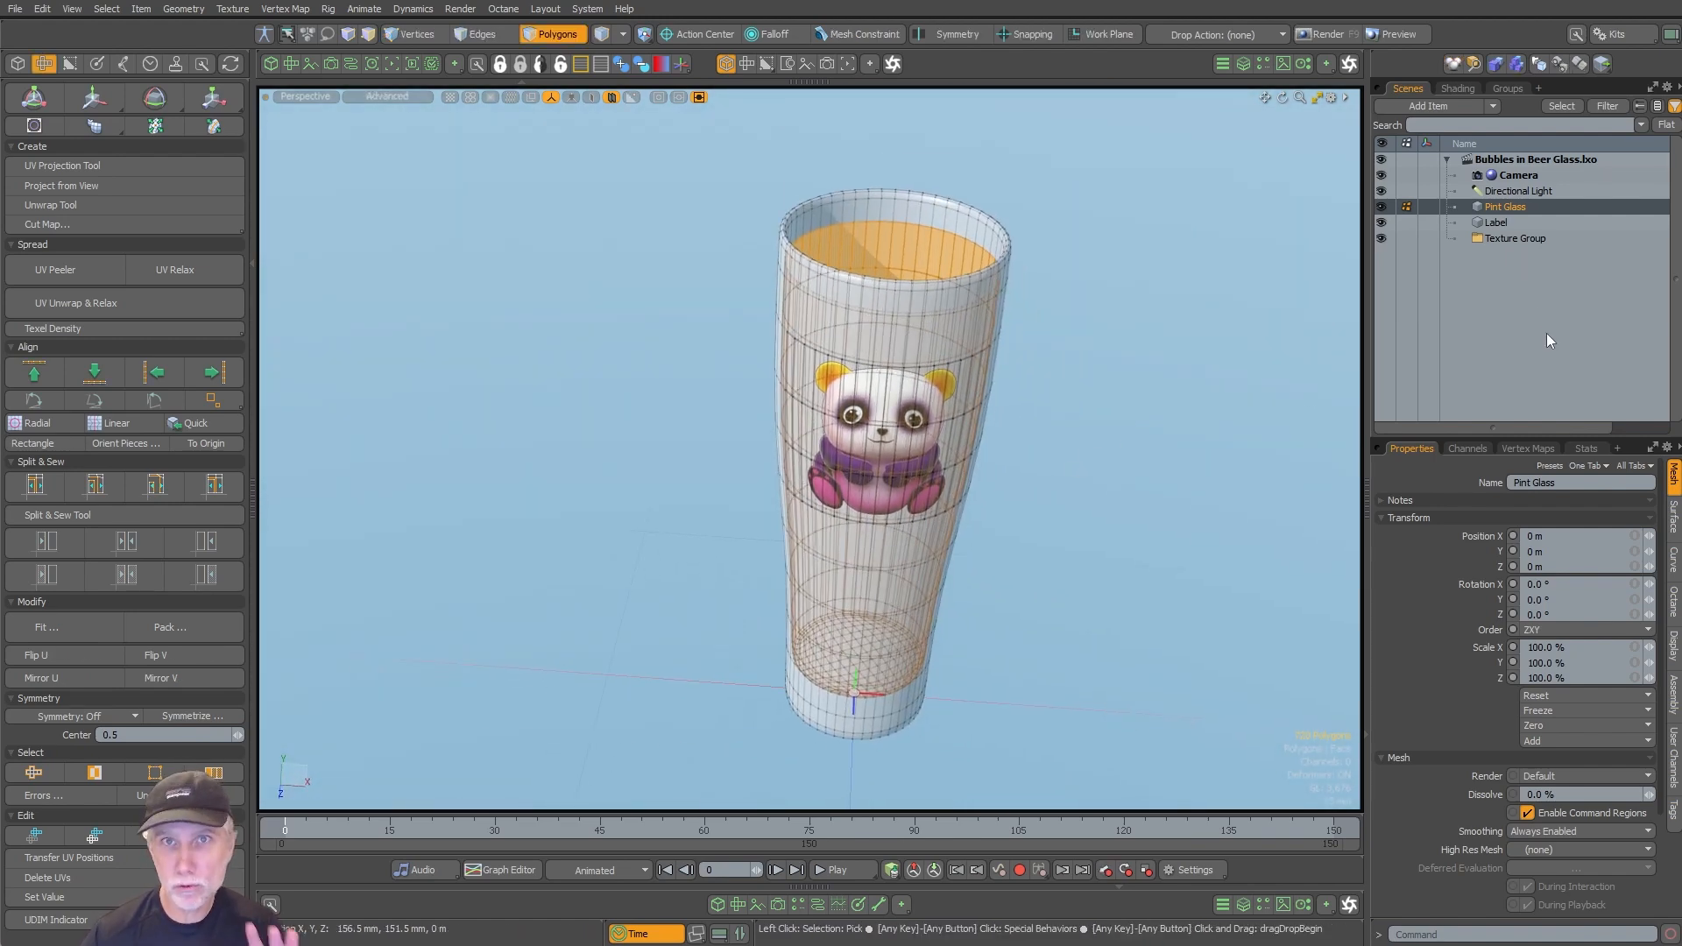
Step: Copy the selected inner glass polygons into a new mesh item and rename it Beer
key(n)
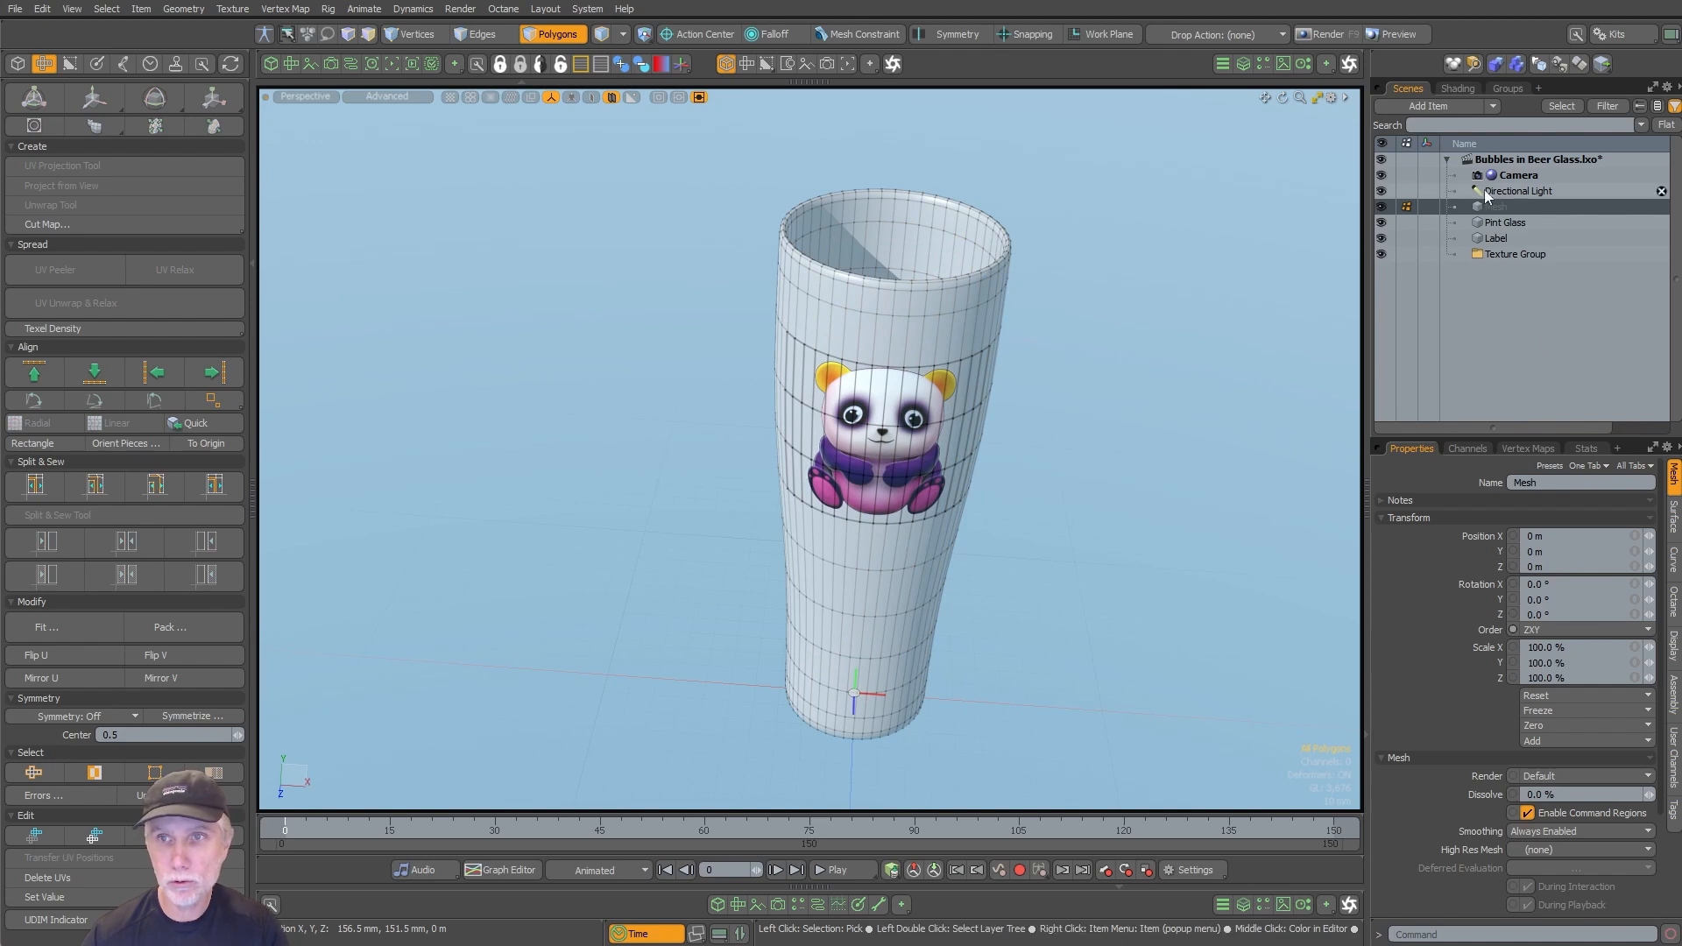
key(ctrl+v)
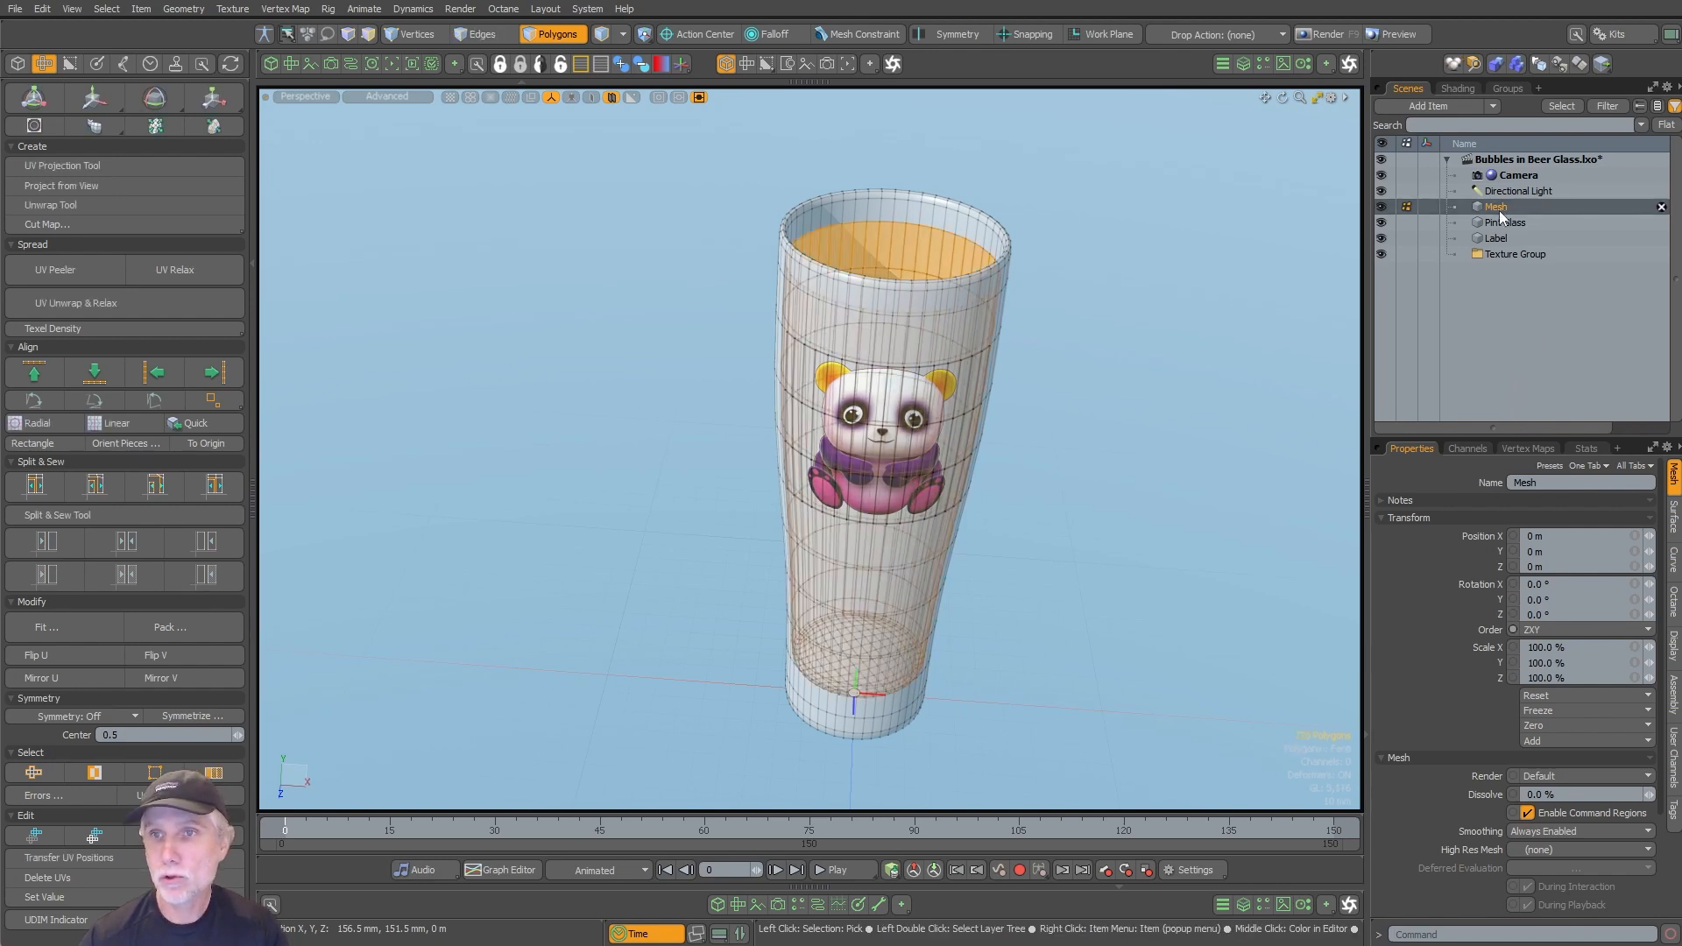
key(F2)
text(Beer)
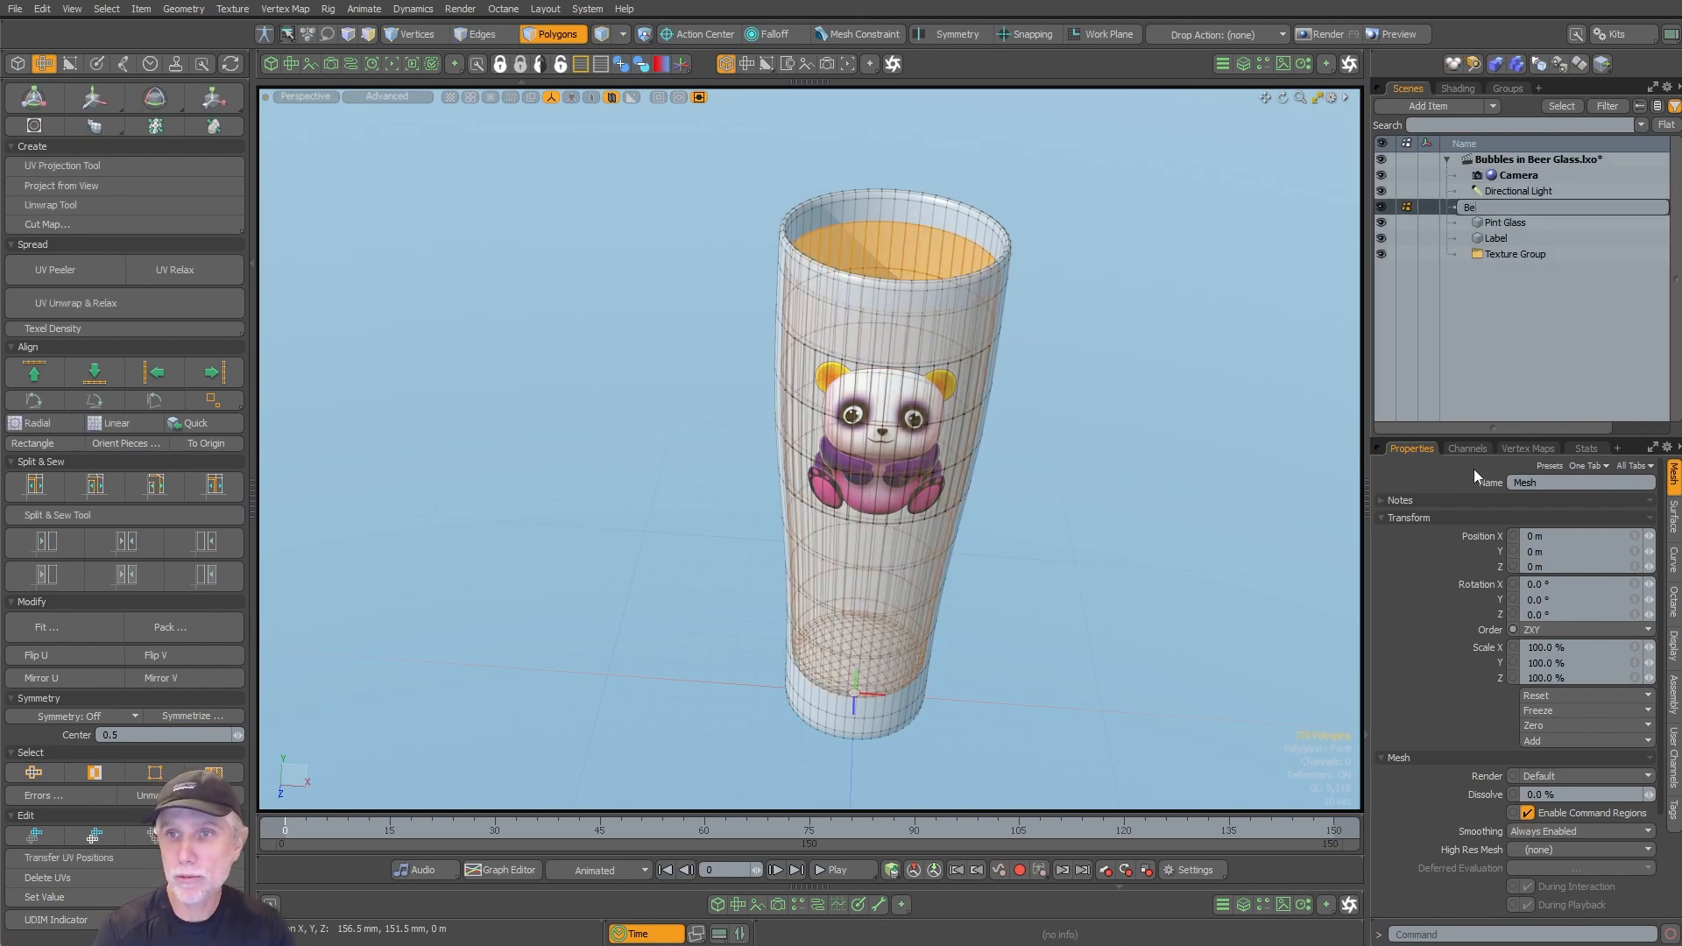
key(Return)
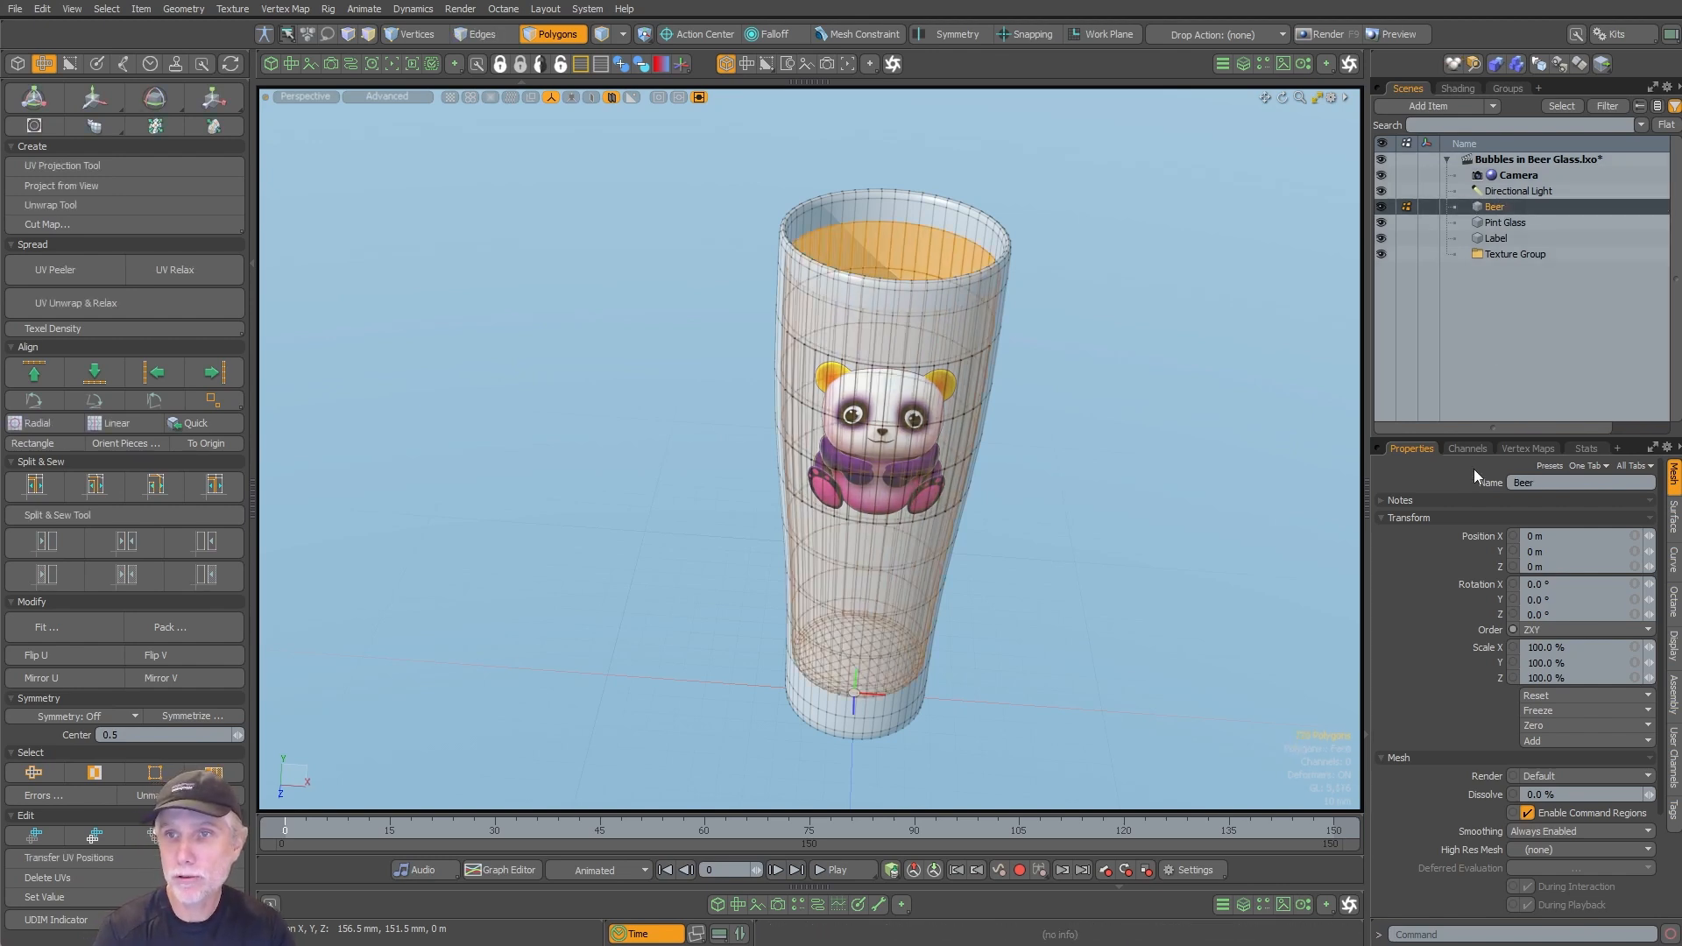
Step: Hide the Pint Glass and Label meshes and flip the Beer mesh's polygons to face outward
click(1381, 223)
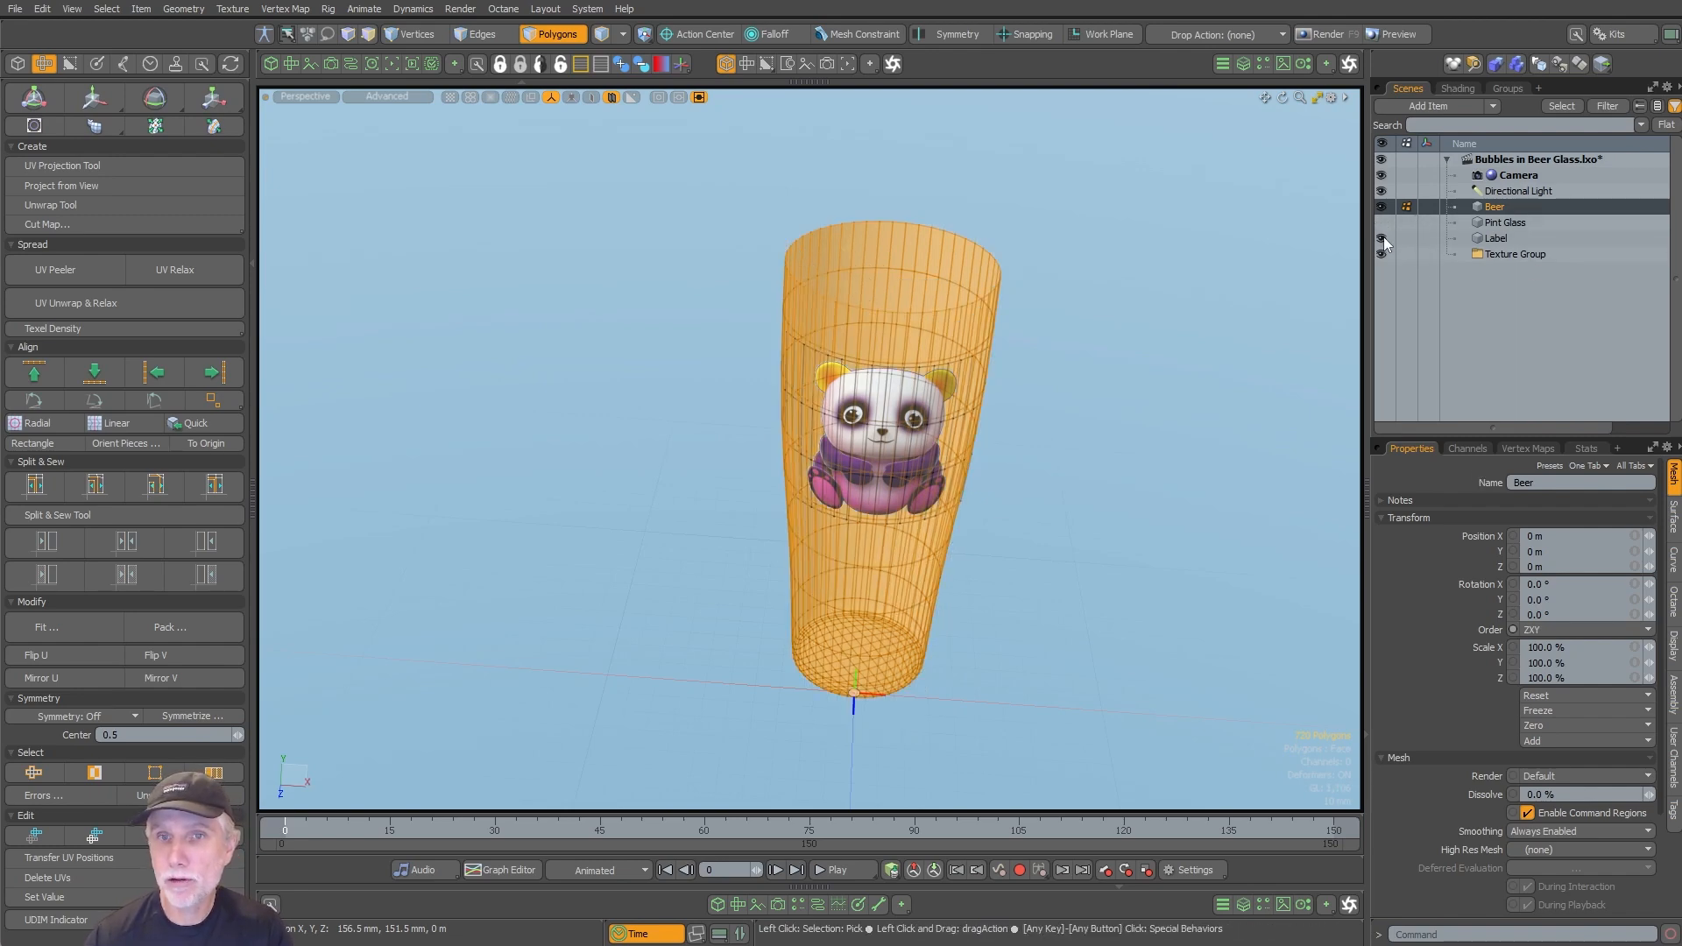
click(1381, 238)
alt+drag(1182, 388, 899, 540)
key(f)
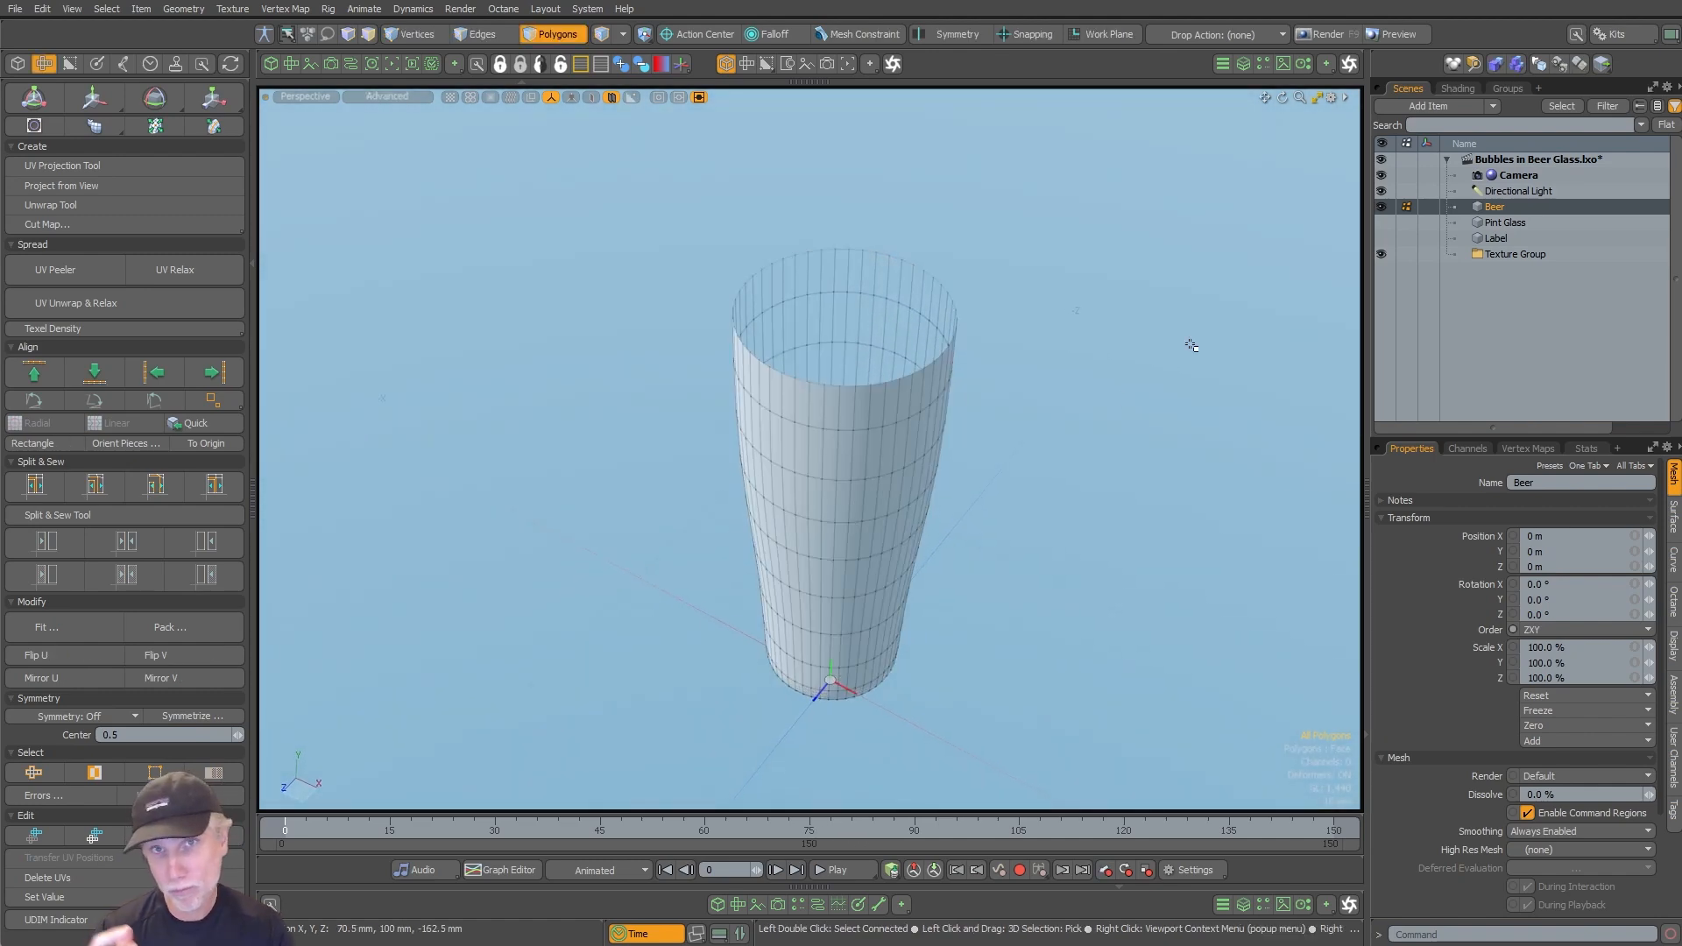
Step: Select the open edge loop at the top of the Beer mesh and close it with a single polygon cap
scroll(952, 280, up, 1)
key(2)
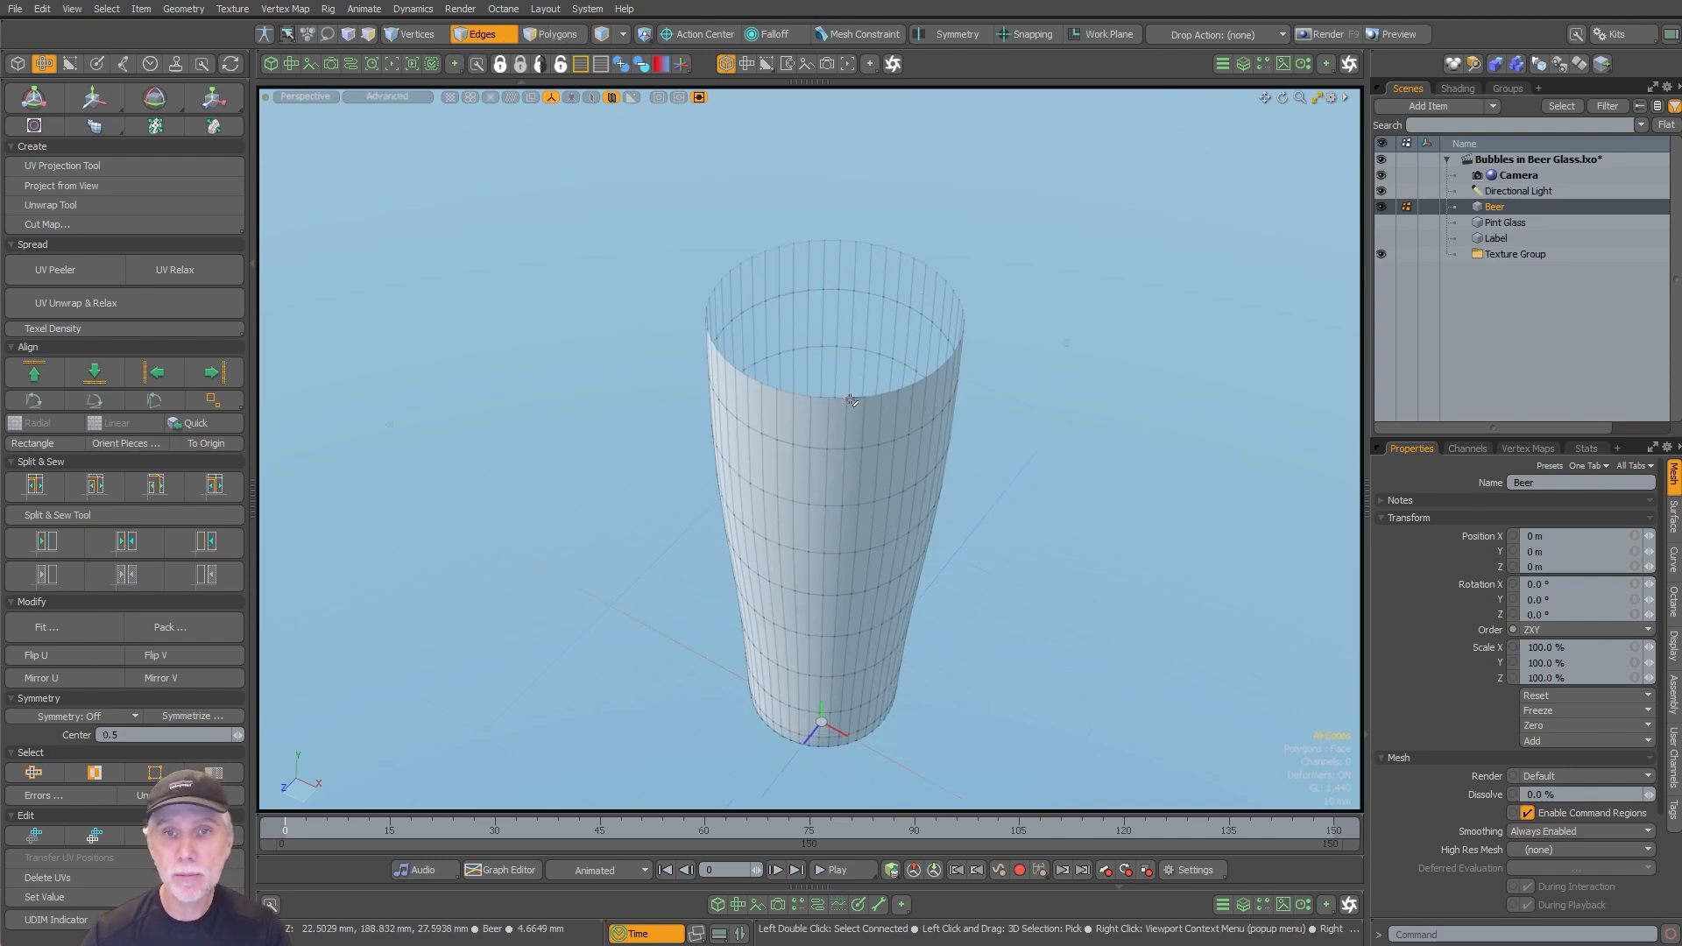
double_click(862, 397)
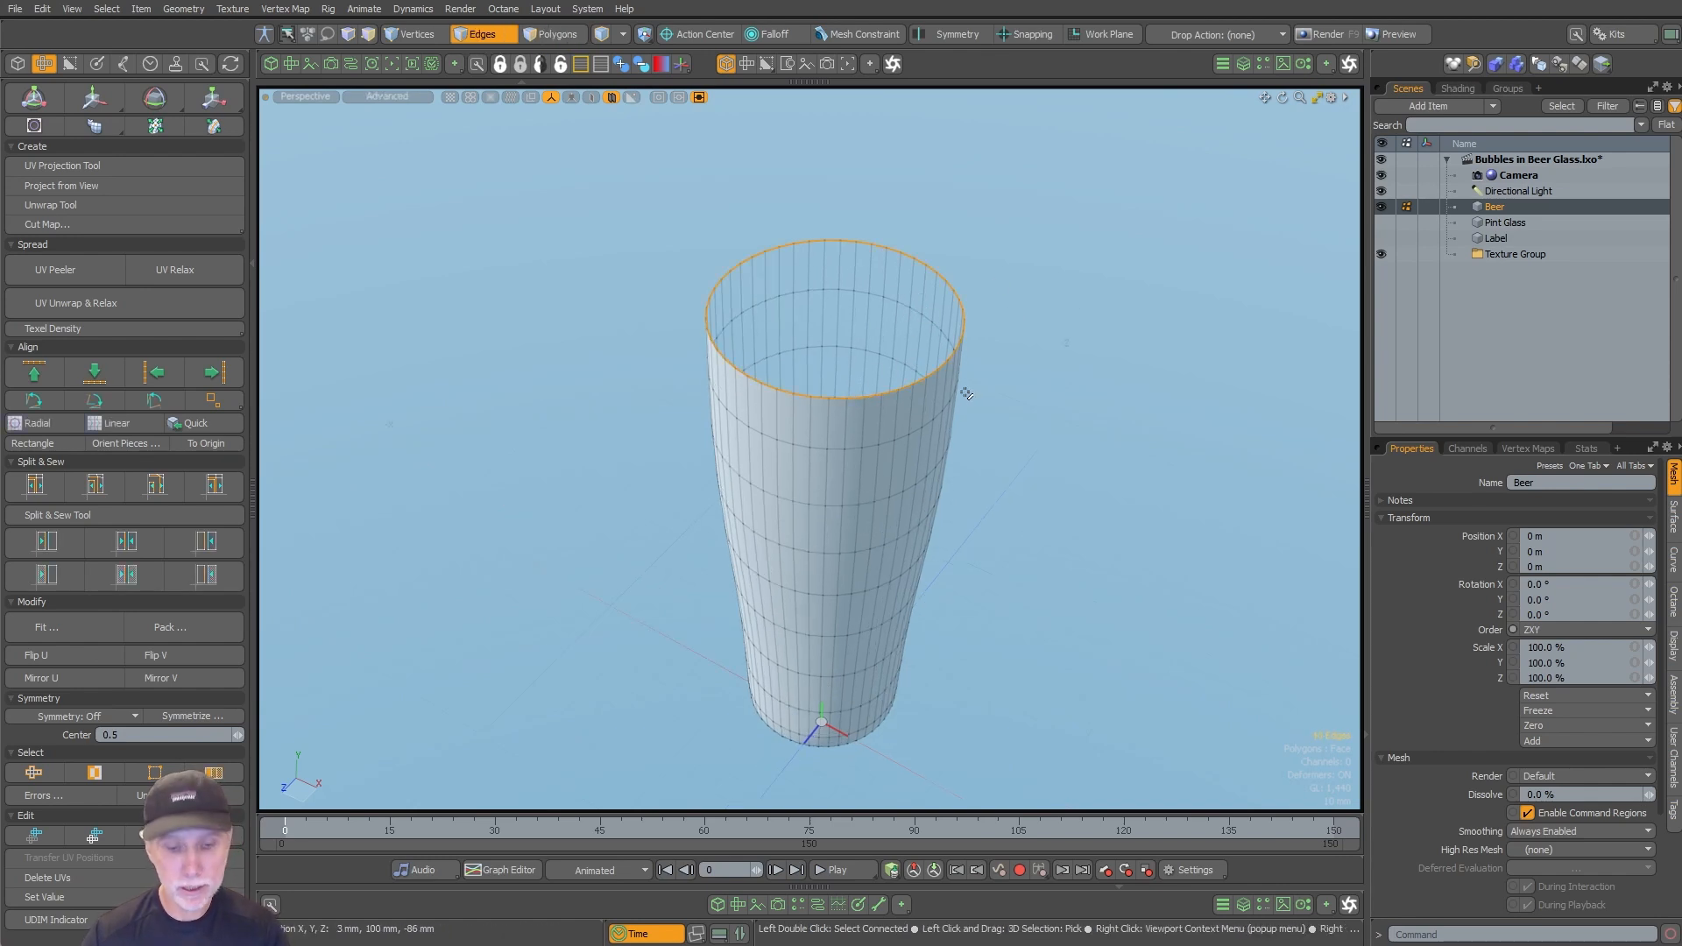
key(p)
key(3)
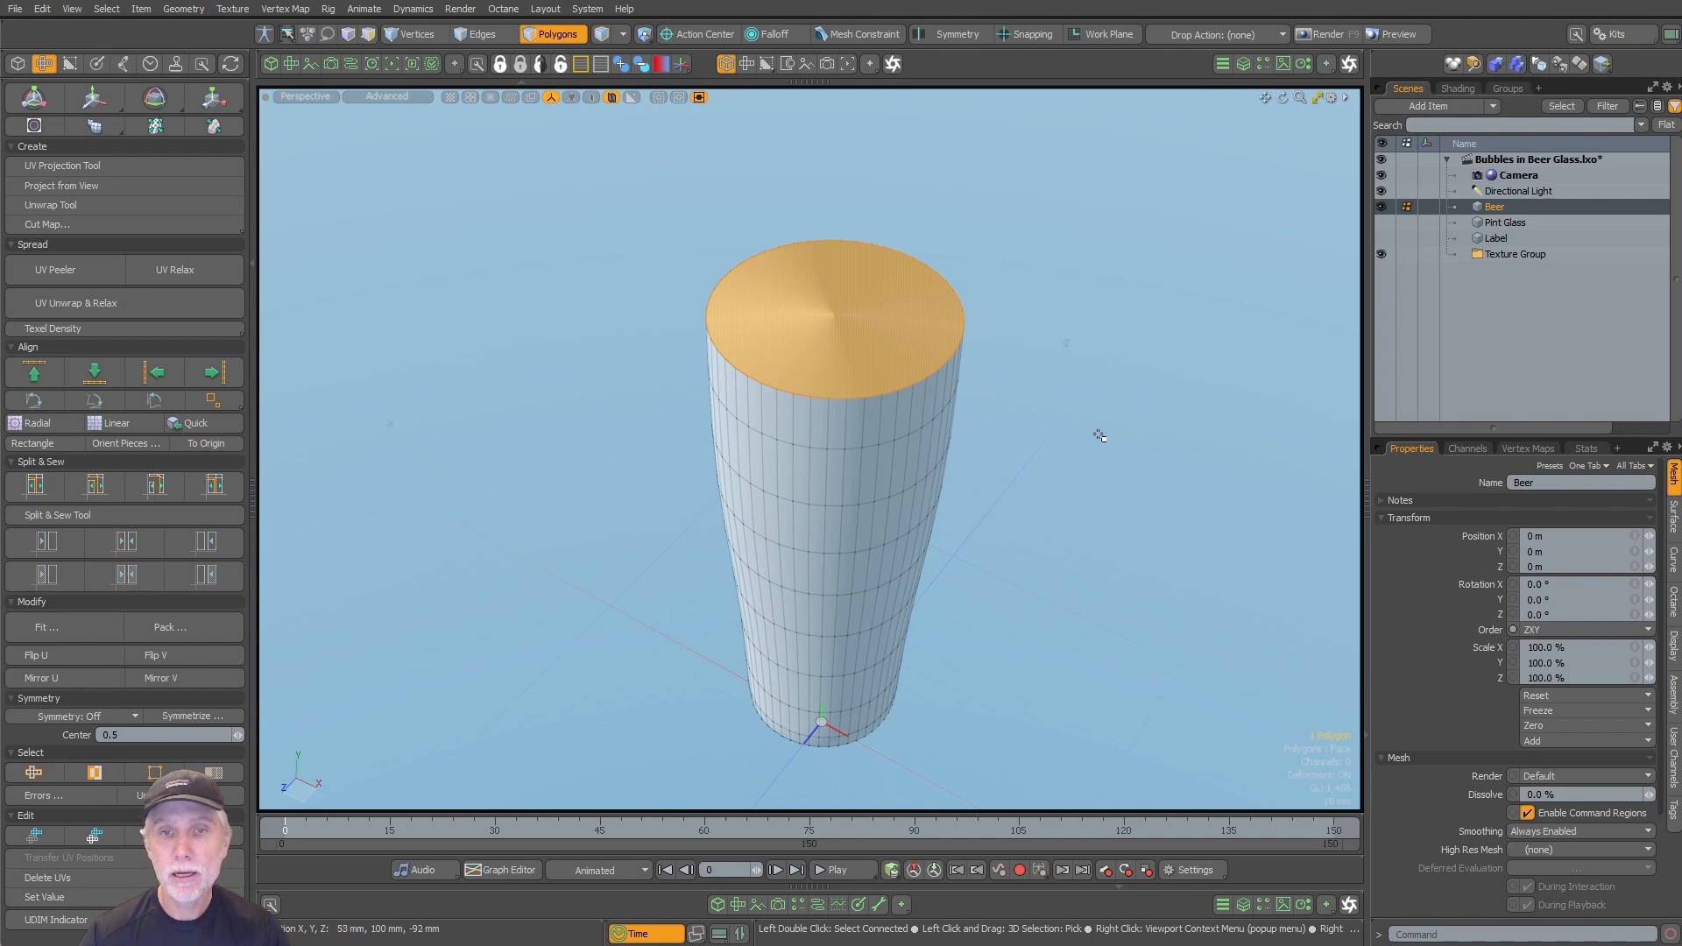
click(1168, 406)
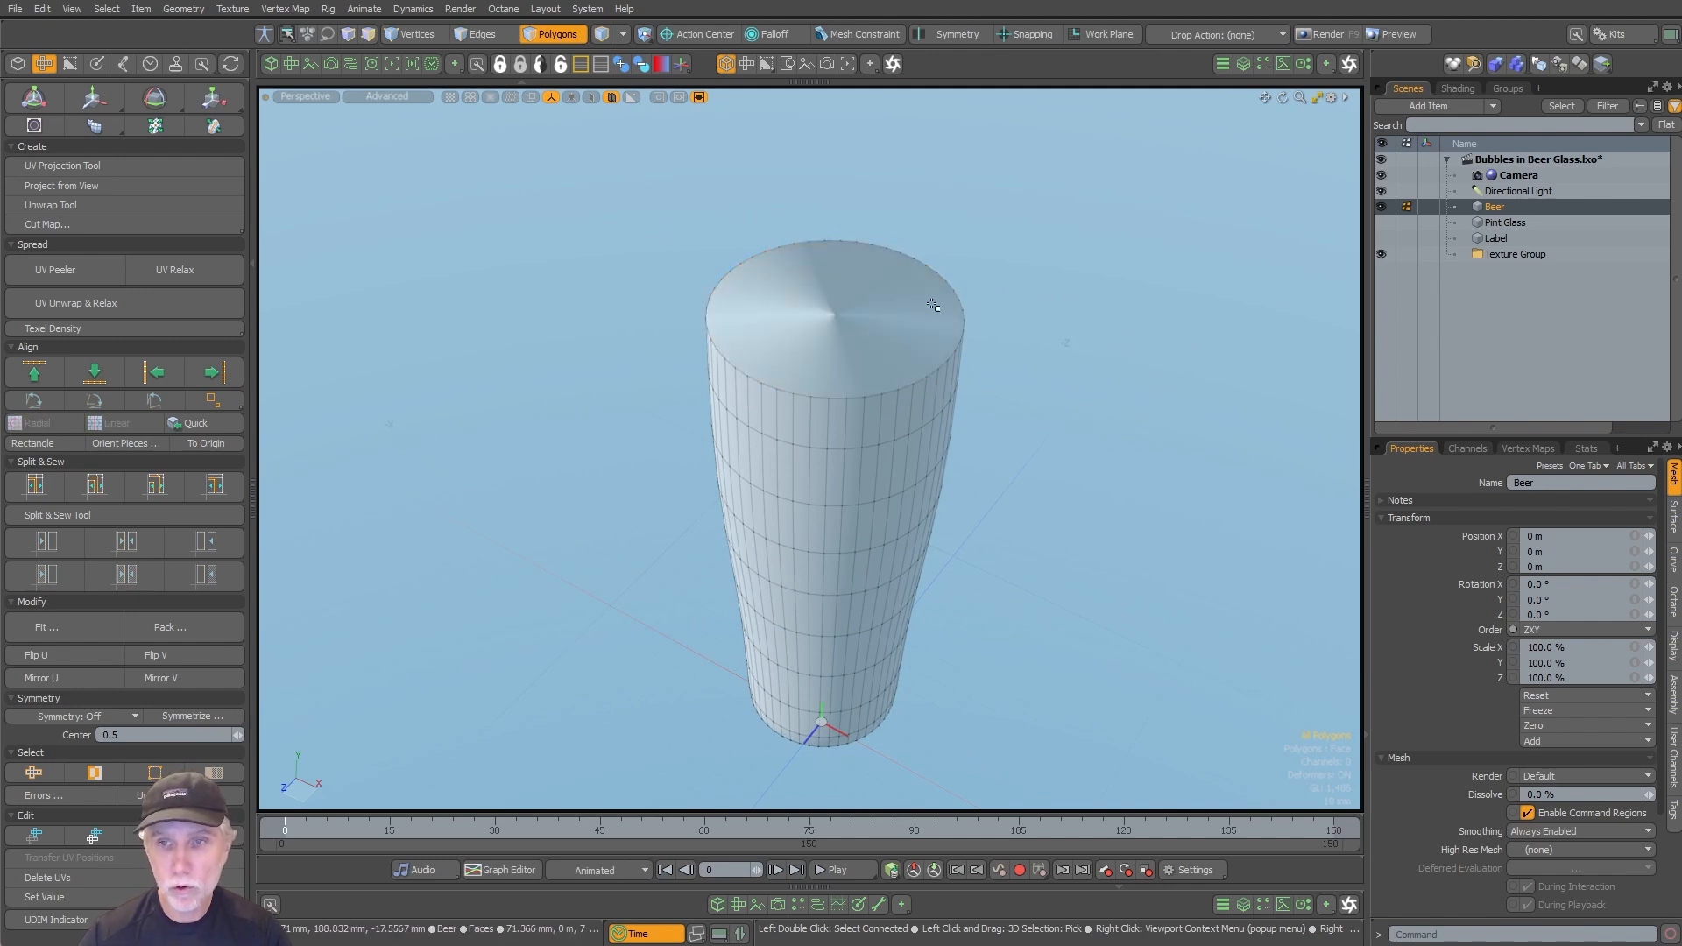
Step: Select all Beer polygons, delete the vertex map listed under Other Maps, and clear the selection
middle_drag(1150, 789, 1151, 791)
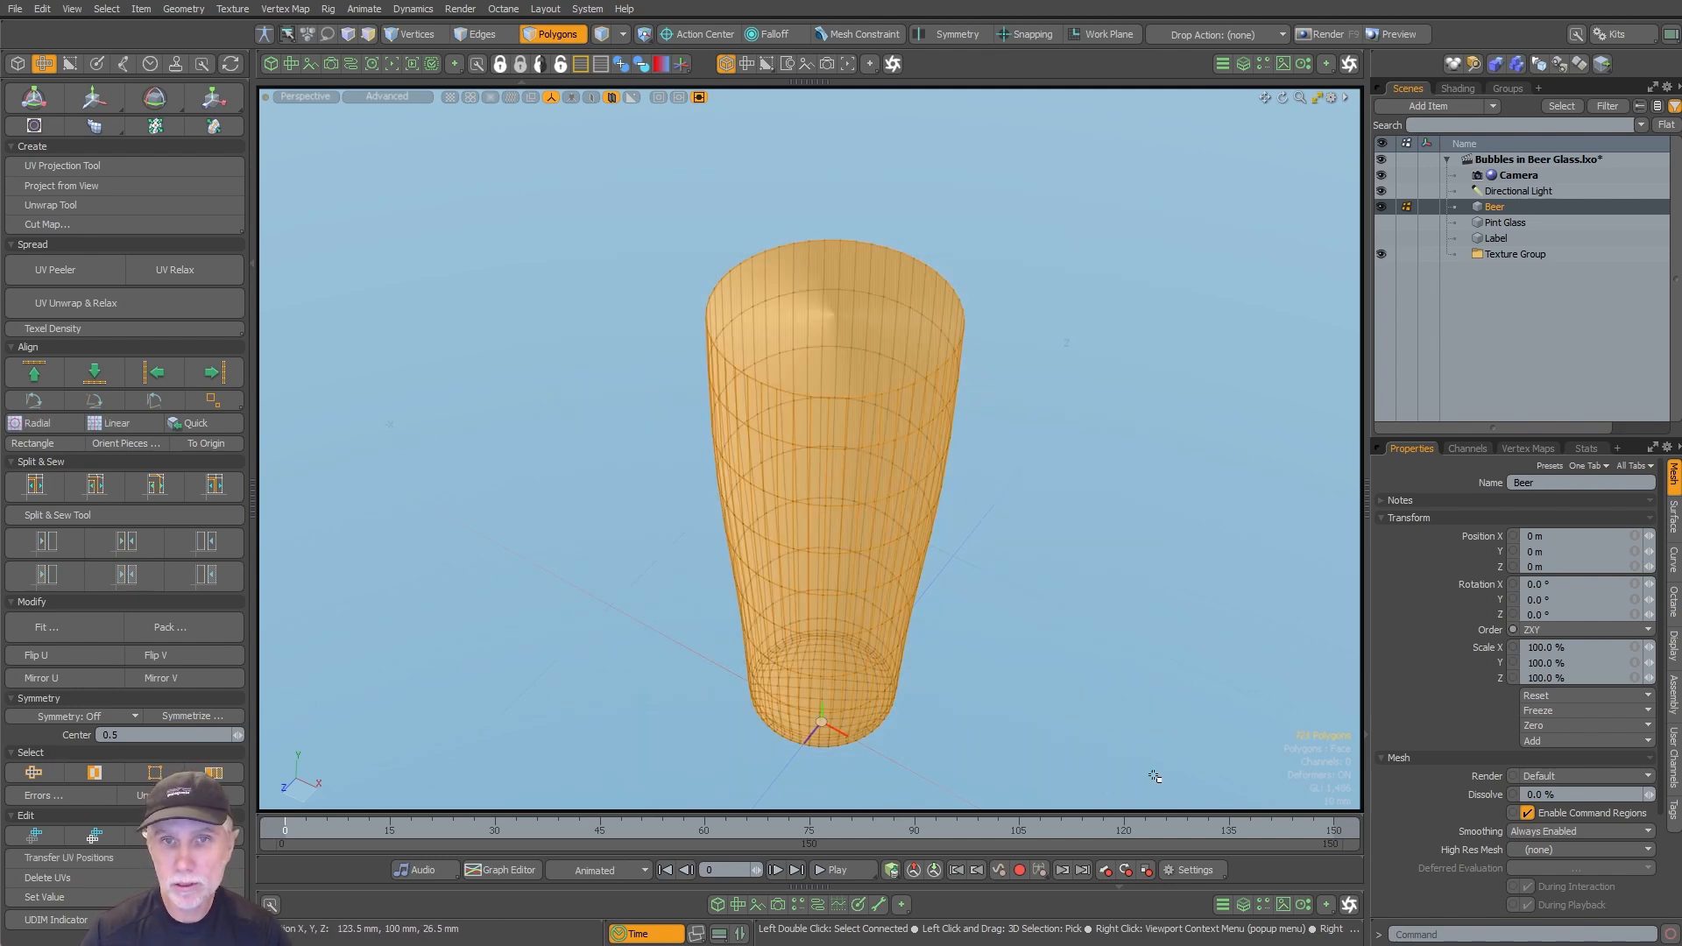
click(1533, 452)
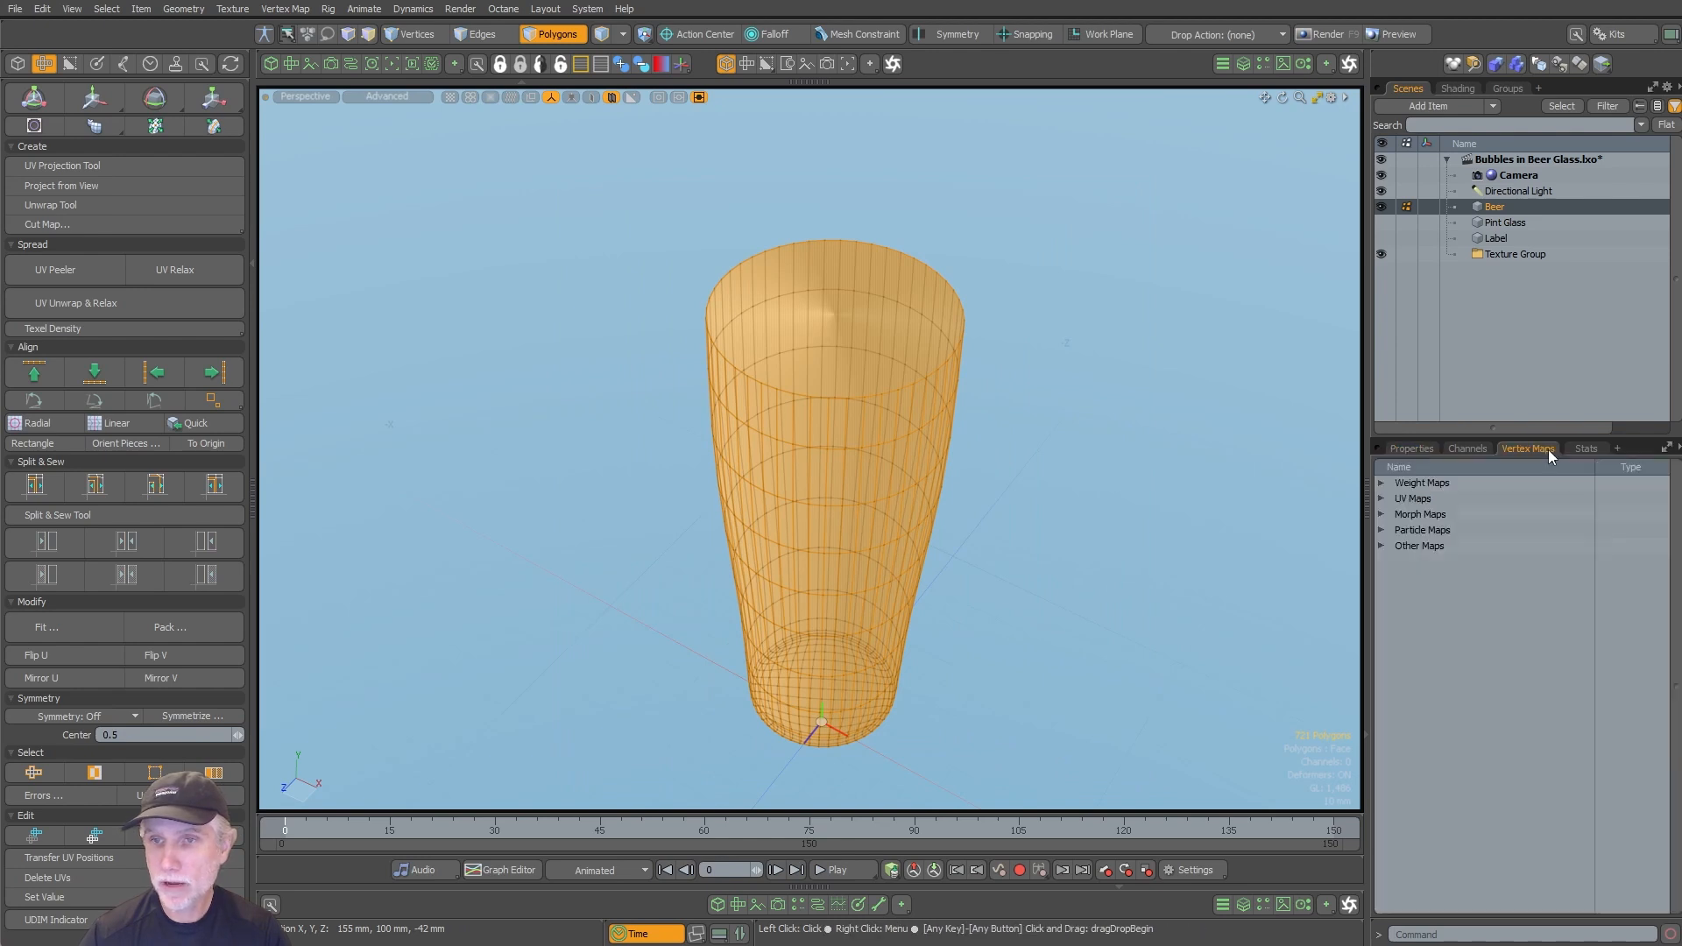
click(1436, 571)
right_click(1436, 571)
click(1437, 581)
click(720, 381)
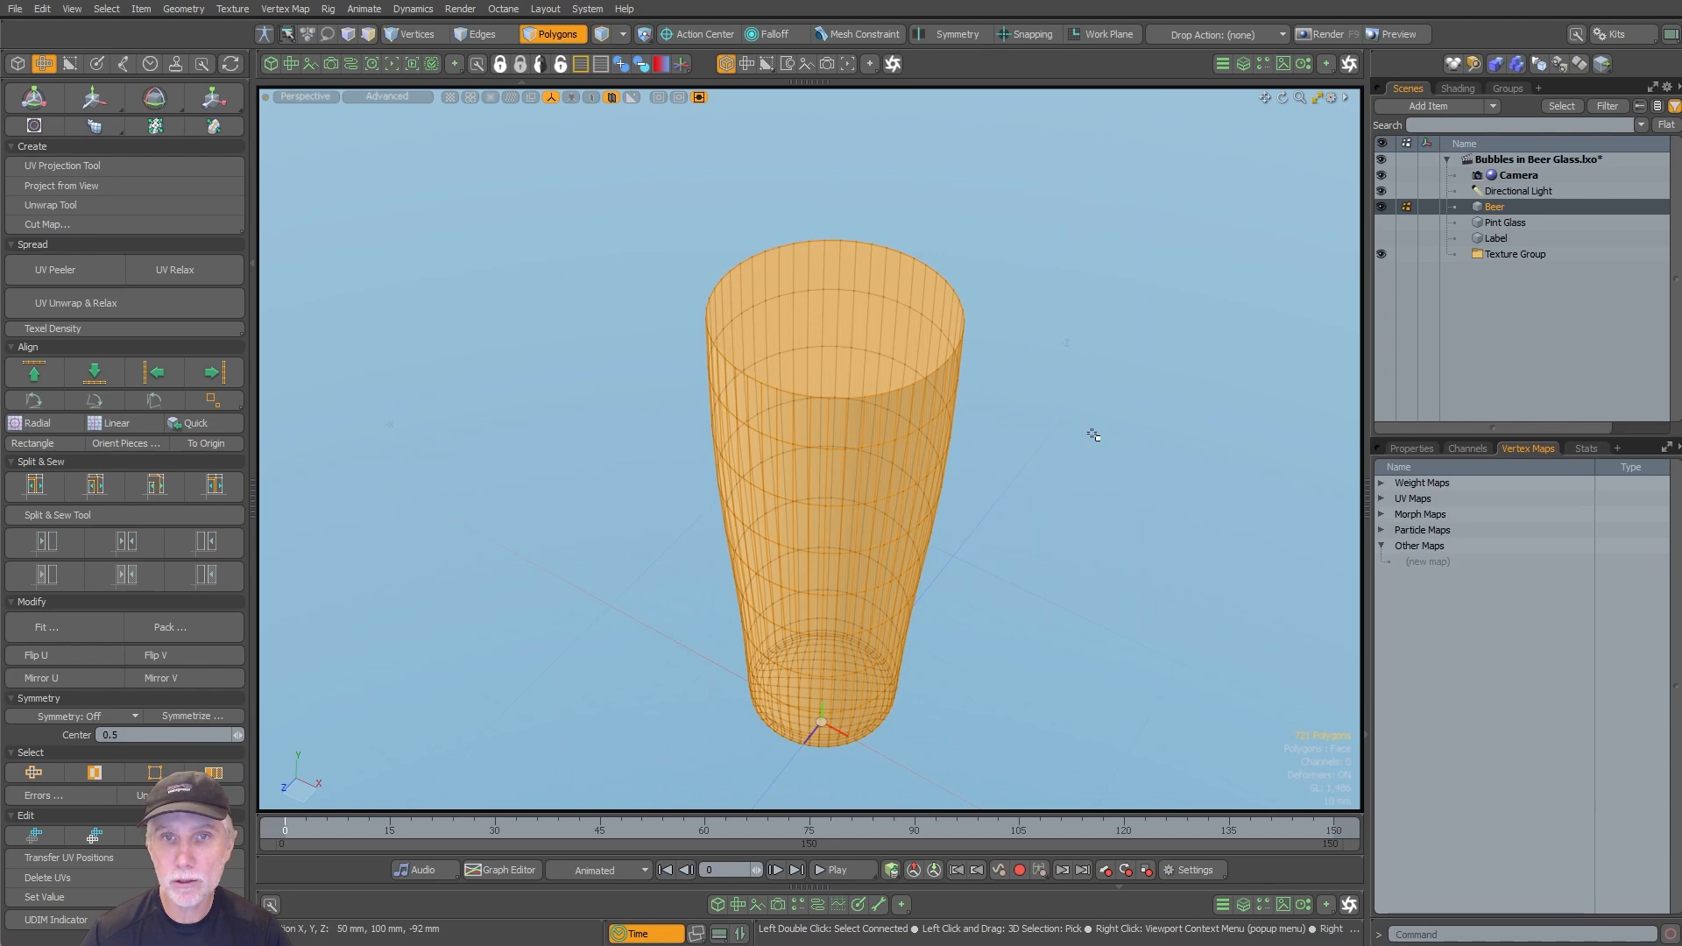
click(1052, 390)
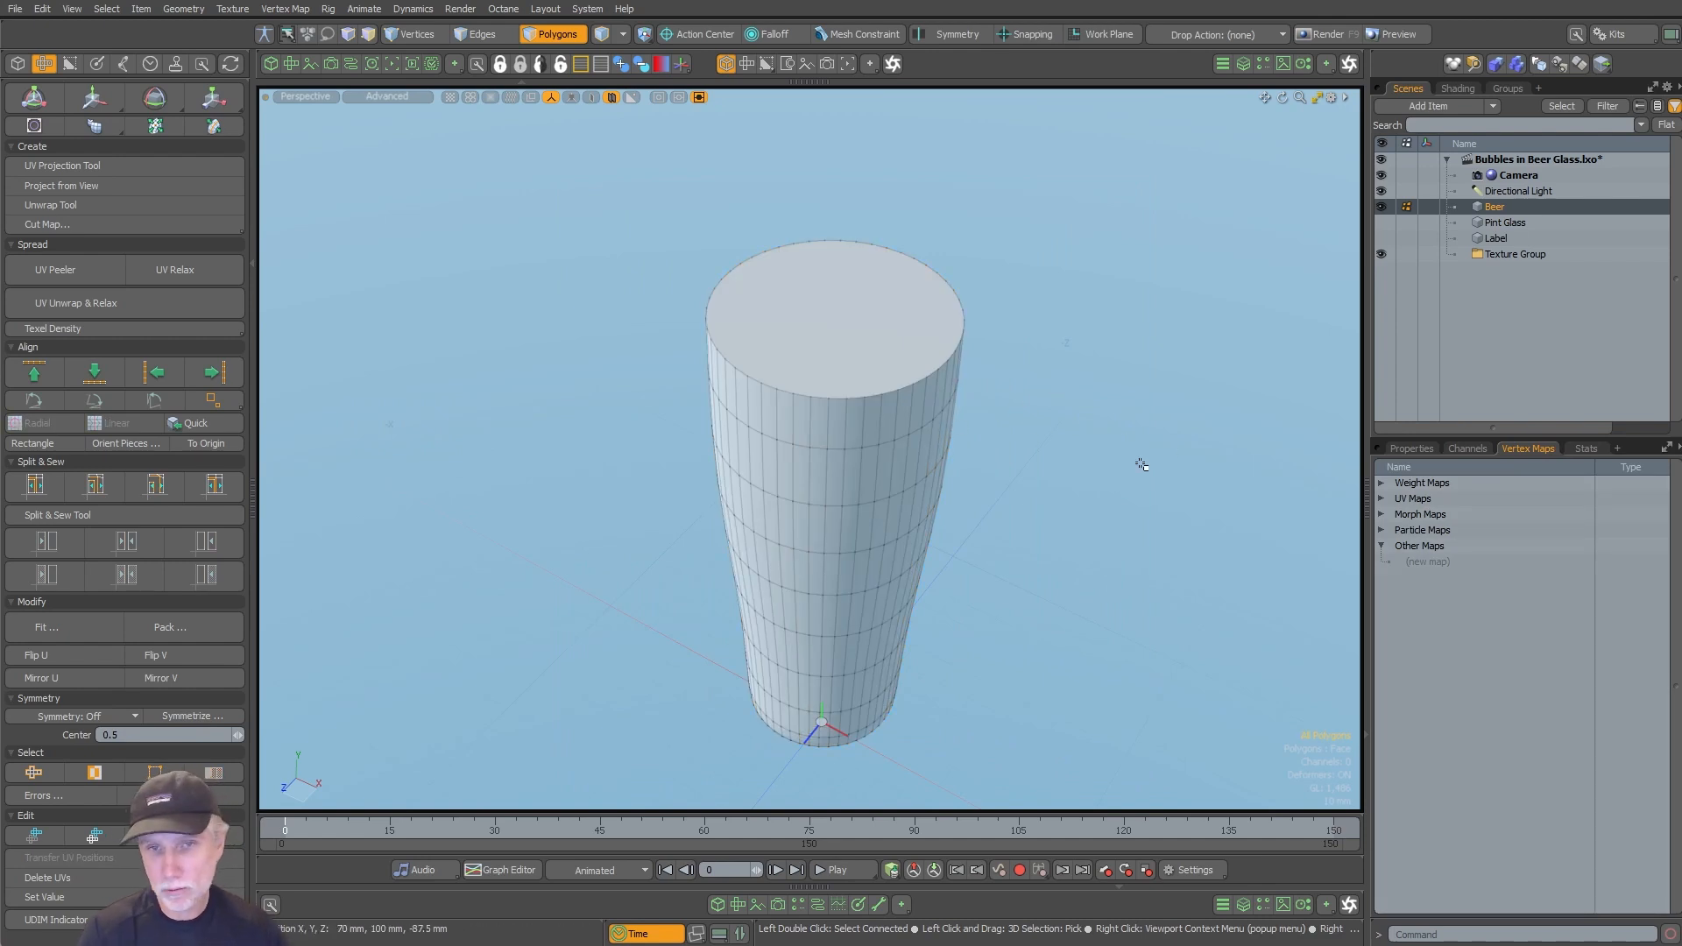
Step: Bevel the Beer mesh's top cap polygon with an inset of about 21.6 mm divided into several segments
alt+drag(800, 631, 826, 560)
click(932, 330)
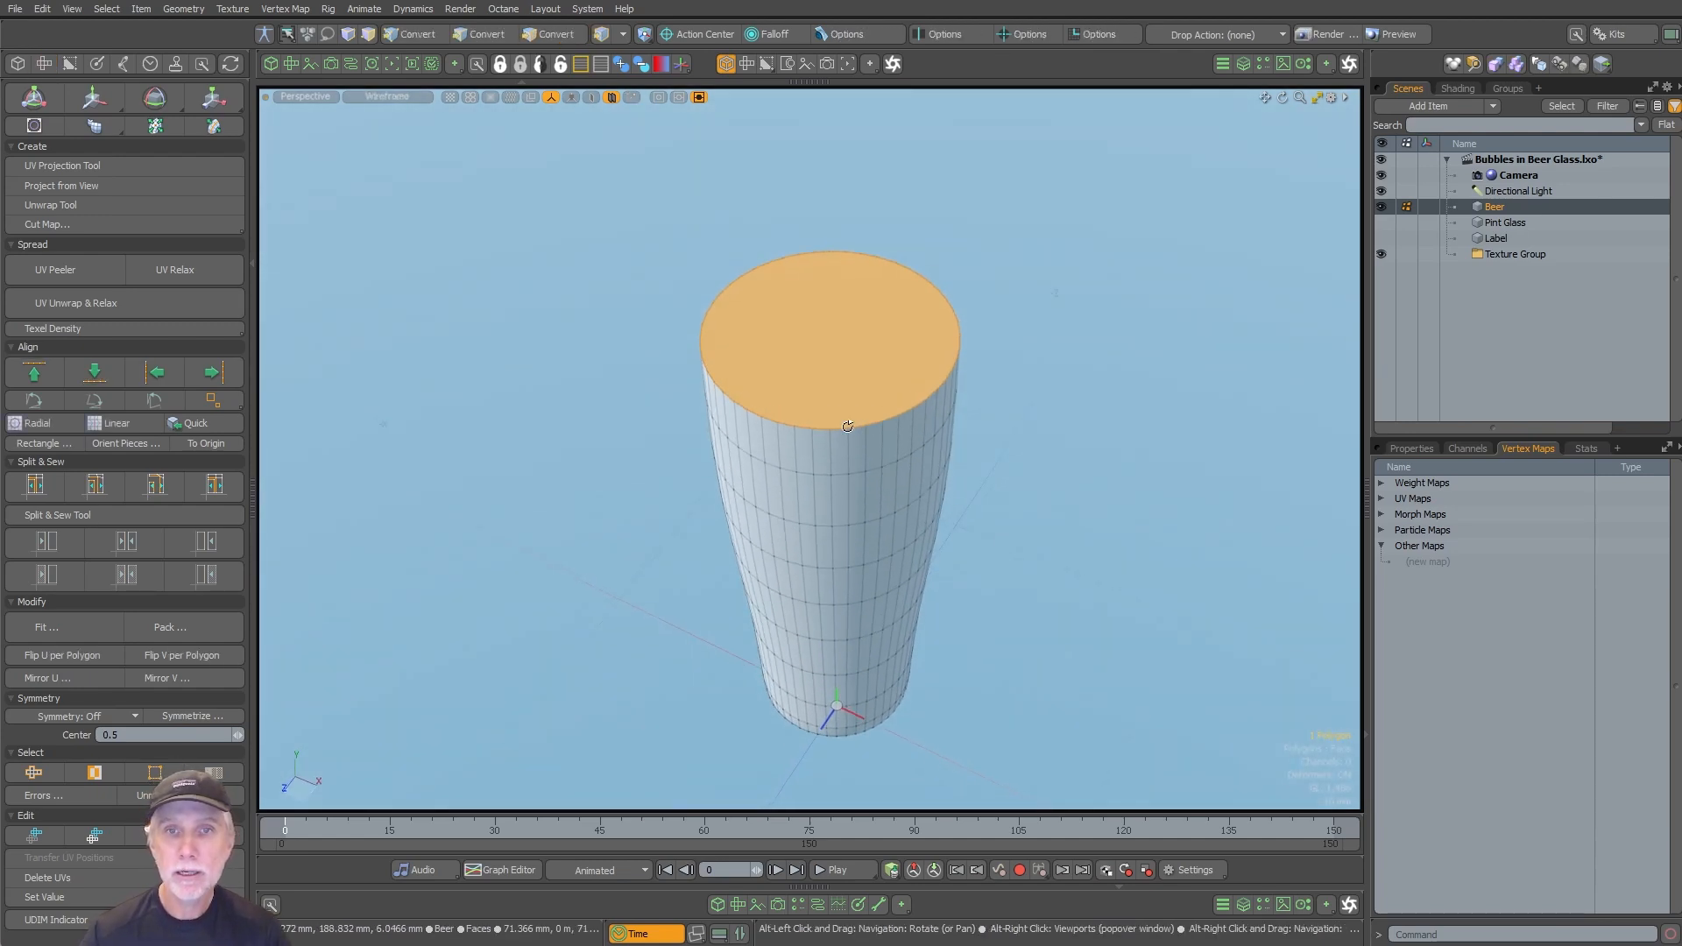
key(b)
scroll(928, 378, up, 4)
drag(883, 378, 512, 299)
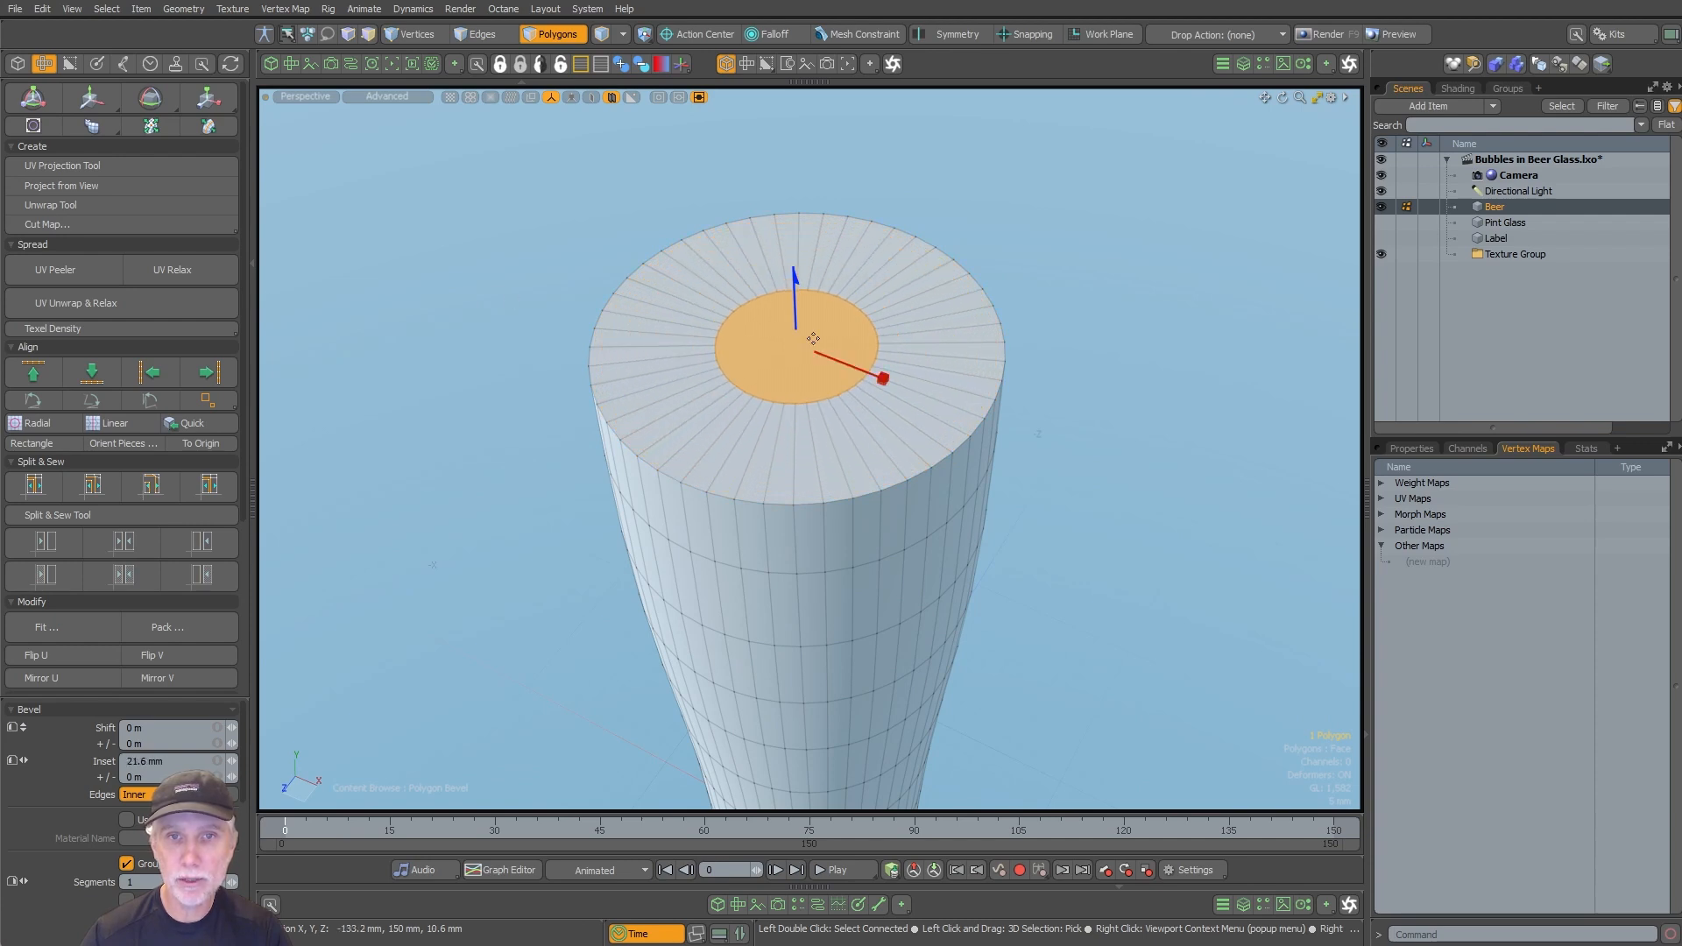
shift+scroll(831, 420, up, 4)
key(Escape)
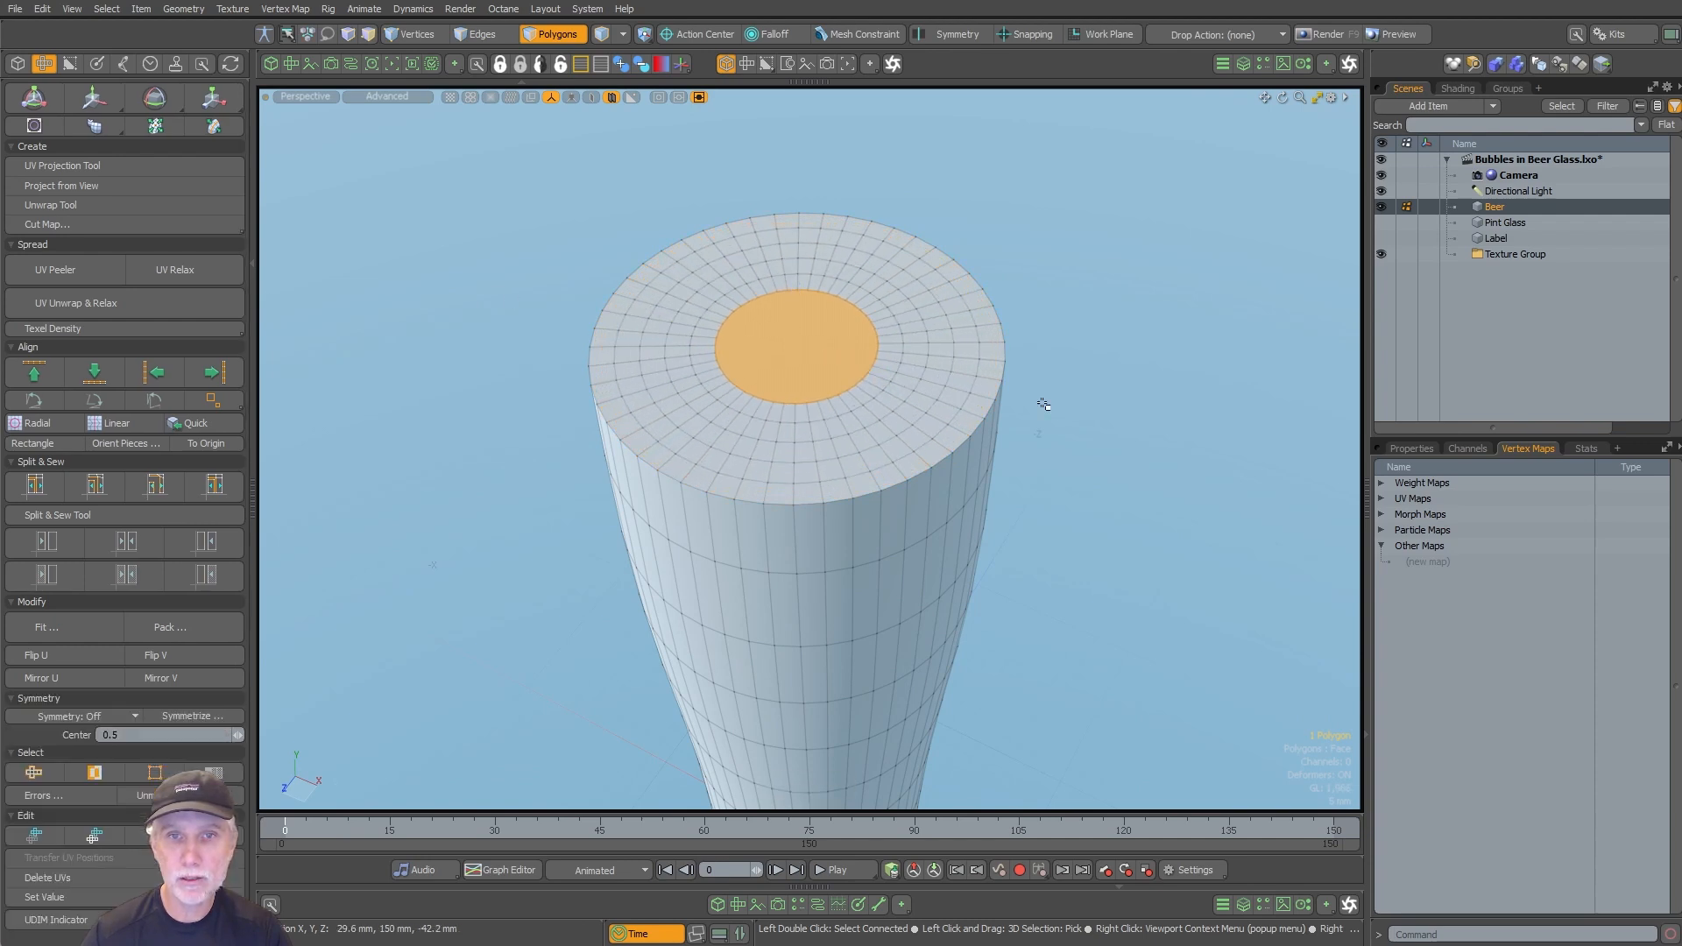
Step: Fill the remaining centre polygon of the top cap with quads using the grid pattern
click(844, 368)
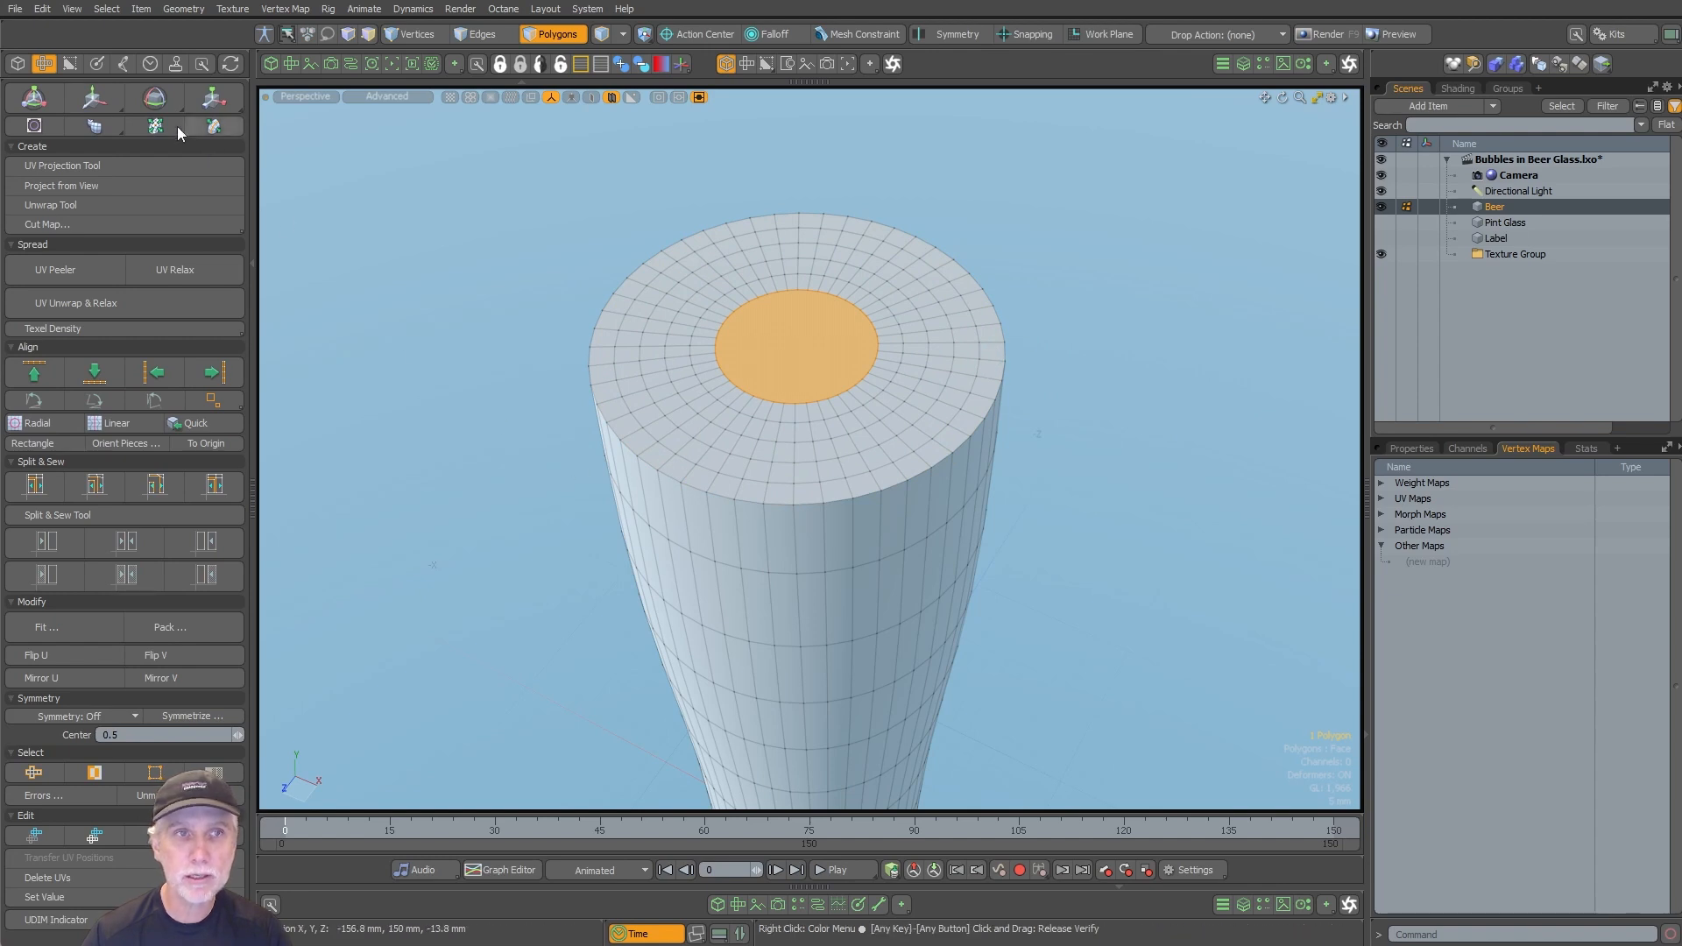
click(17, 64)
click(236, 355)
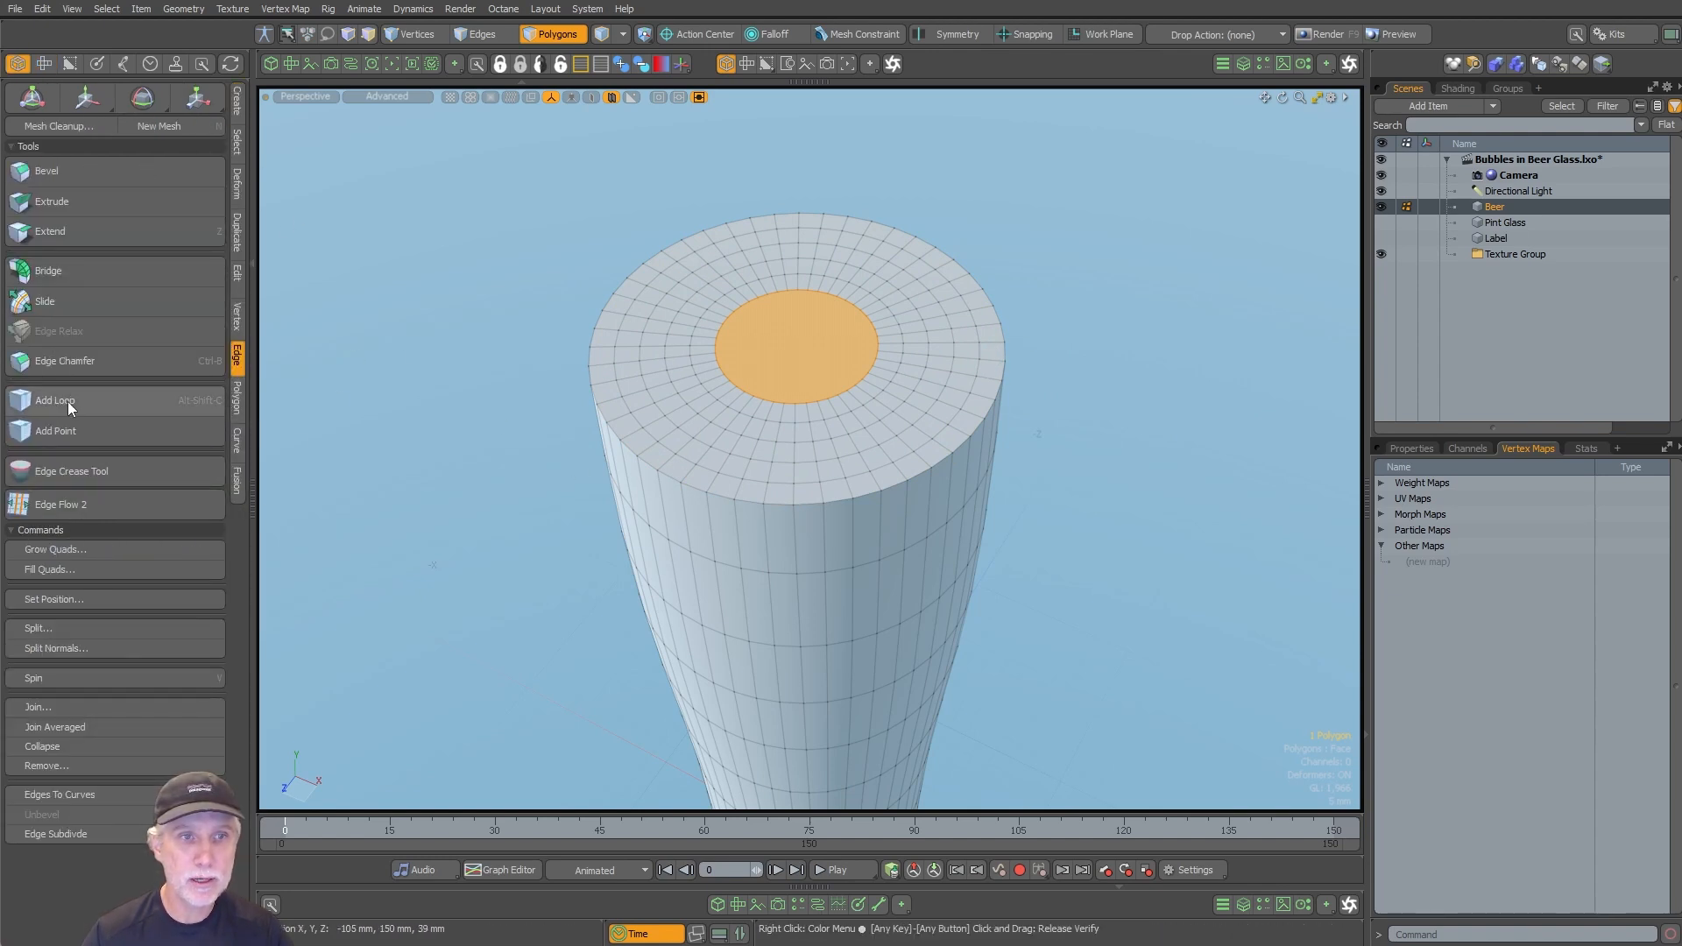
click(75, 570)
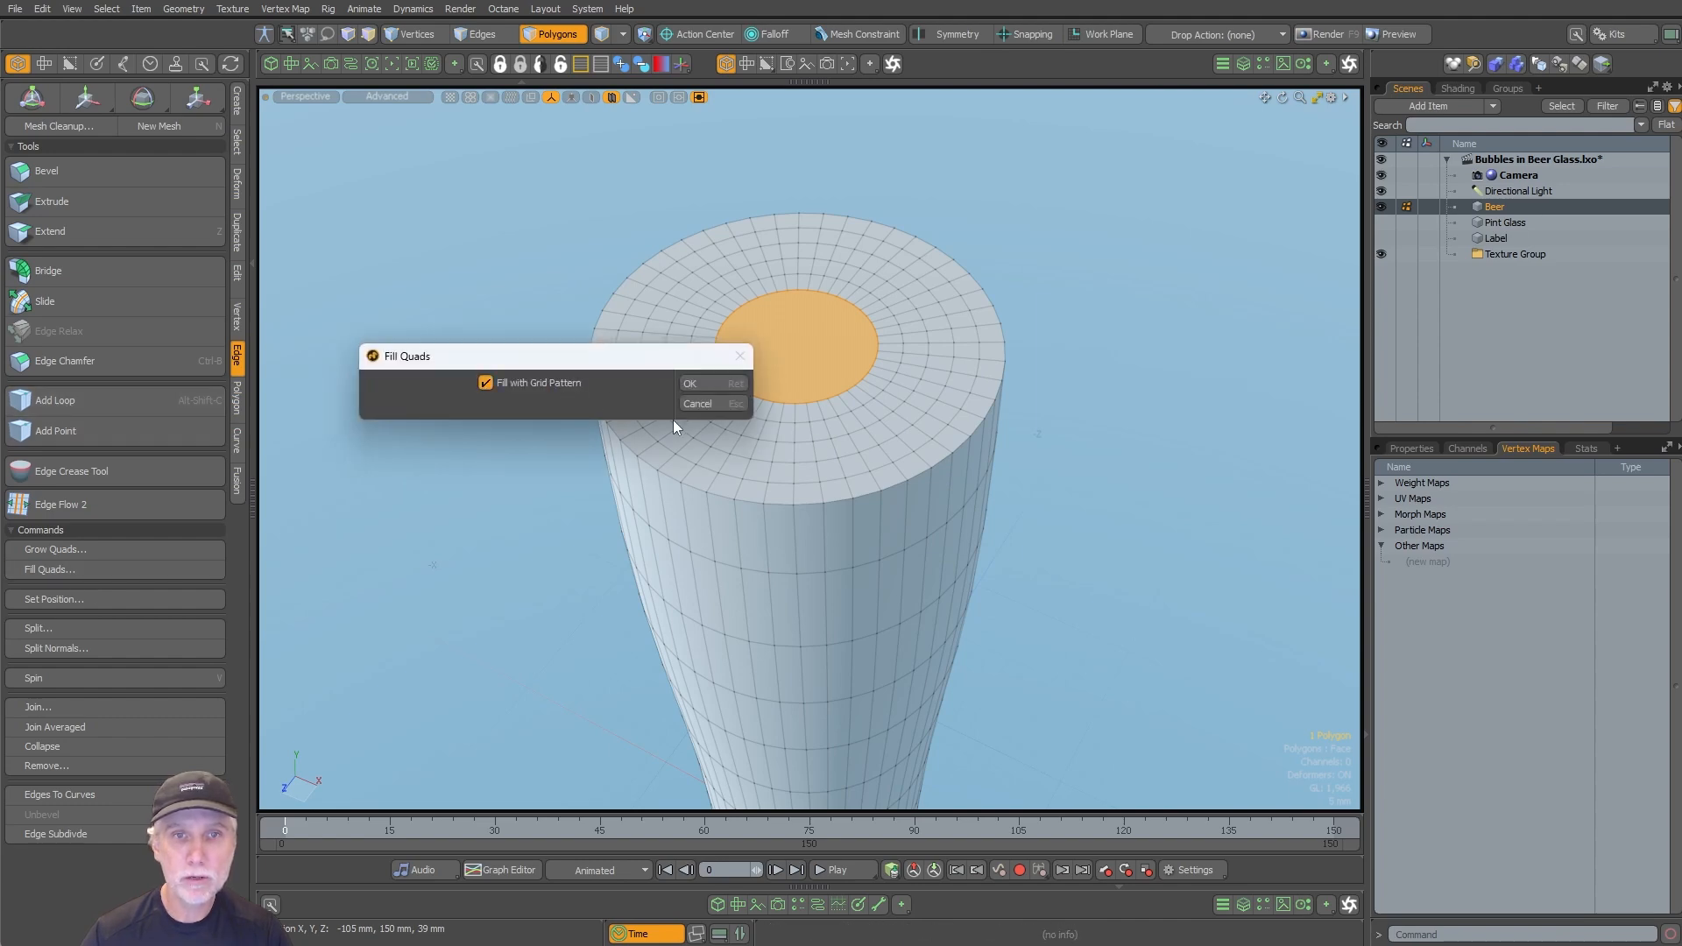
click(718, 385)
Step: Insert edge loops in the Beer mesh with Add Loop, including one close to the bottom edge at about 7.1% position
alt+drag(640, 582, 898, 354)
key(alt+shift+c)
click(814, 333)
key(q)
ctrl+alt+drag(1158, 352, 923, 143)
ctrl+alt+drag(846, 495, 1014, 500)
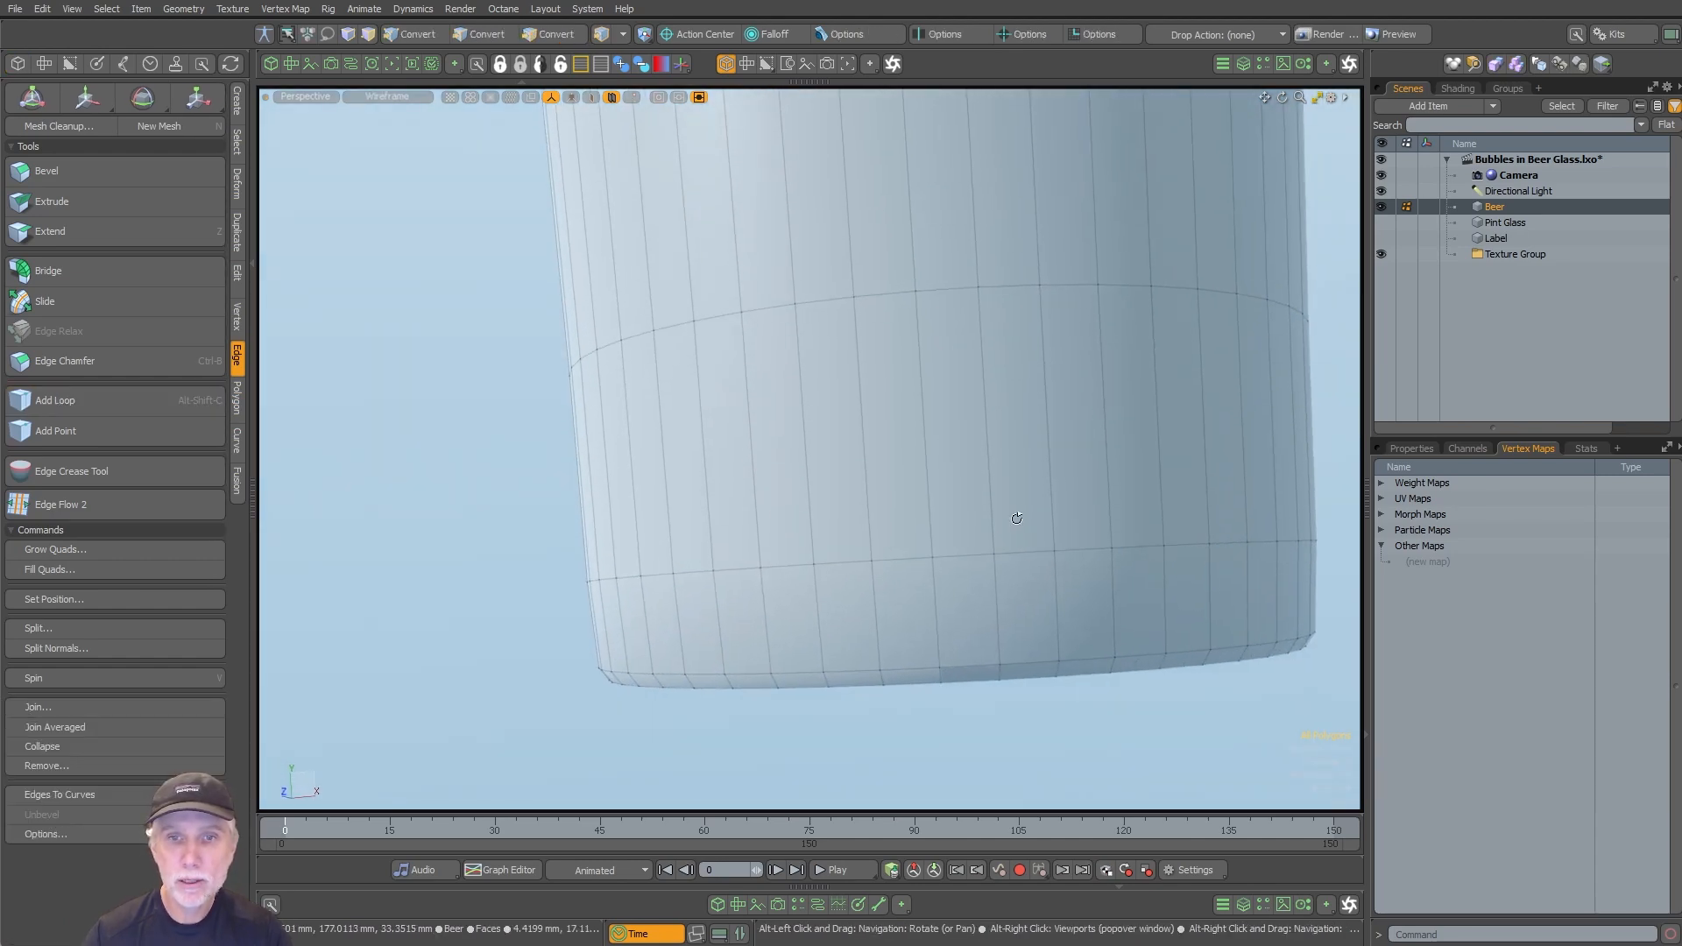
key(alt+shift+c)
click(937, 653)
drag(938, 655, 937, 660)
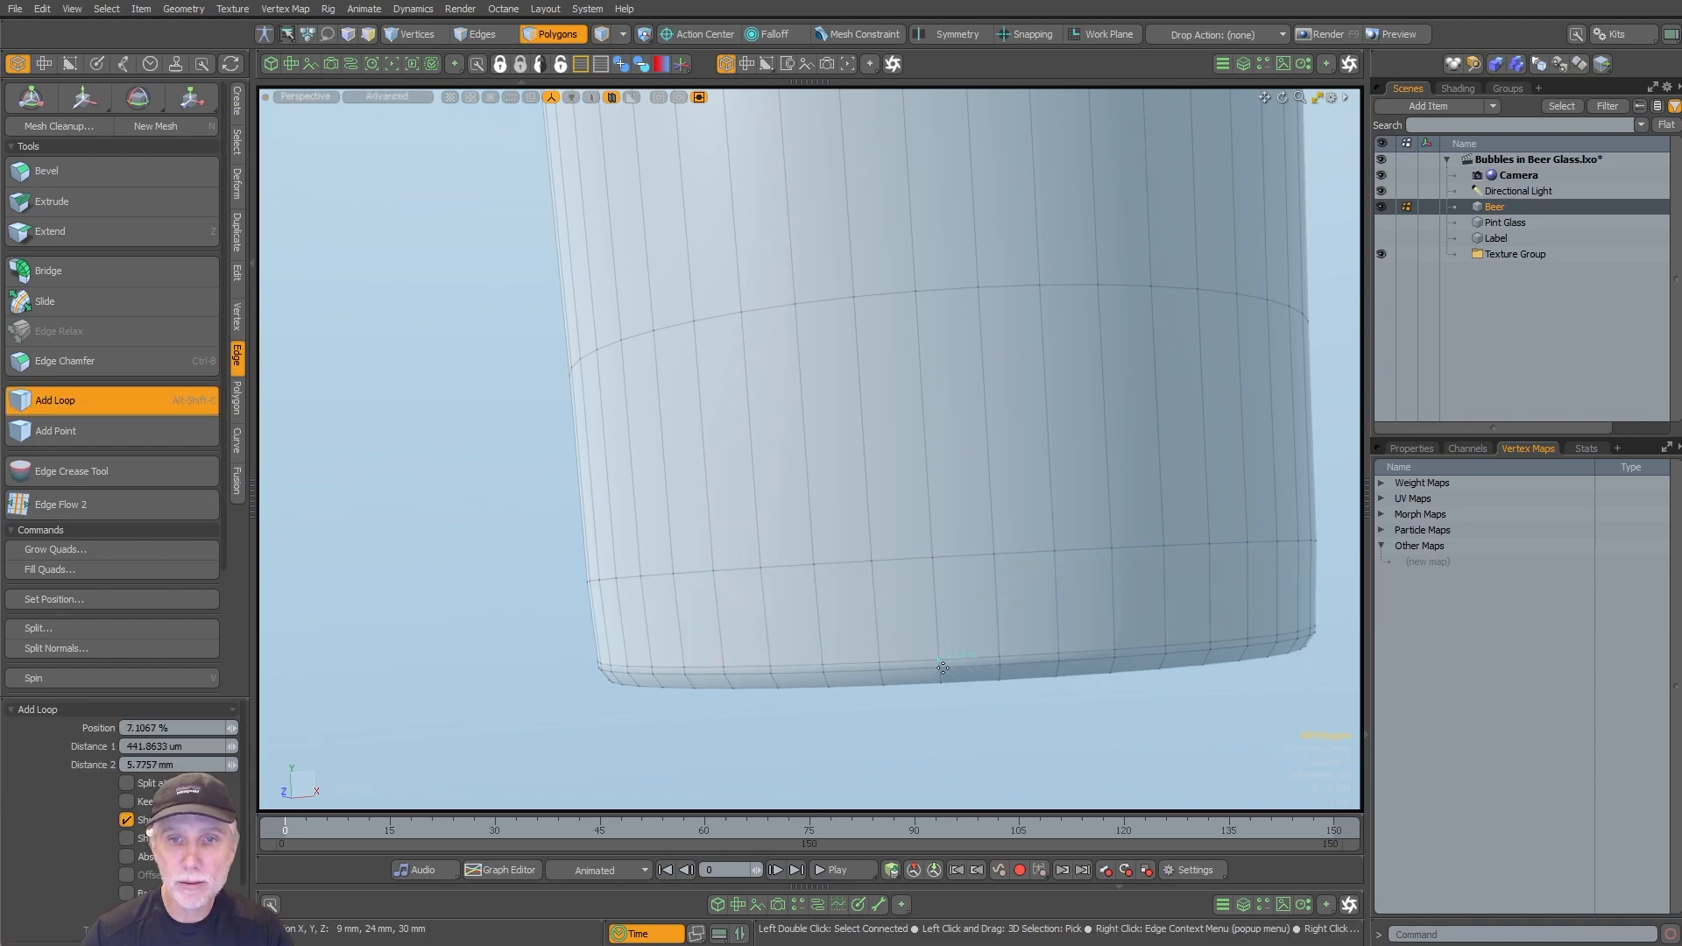
key(q)
Step: Preview the Beer mesh as a subdivision surface, checking its rounded top, and switch back to regular polygons
ctrl+alt+drag(916, 469, 826, 524)
alt+drag(835, 386, 858, 569)
ctrl+alt+drag(859, 570, 818, 488)
ctrl+alt+drag(848, 391, 964, 377)
key(Tab)
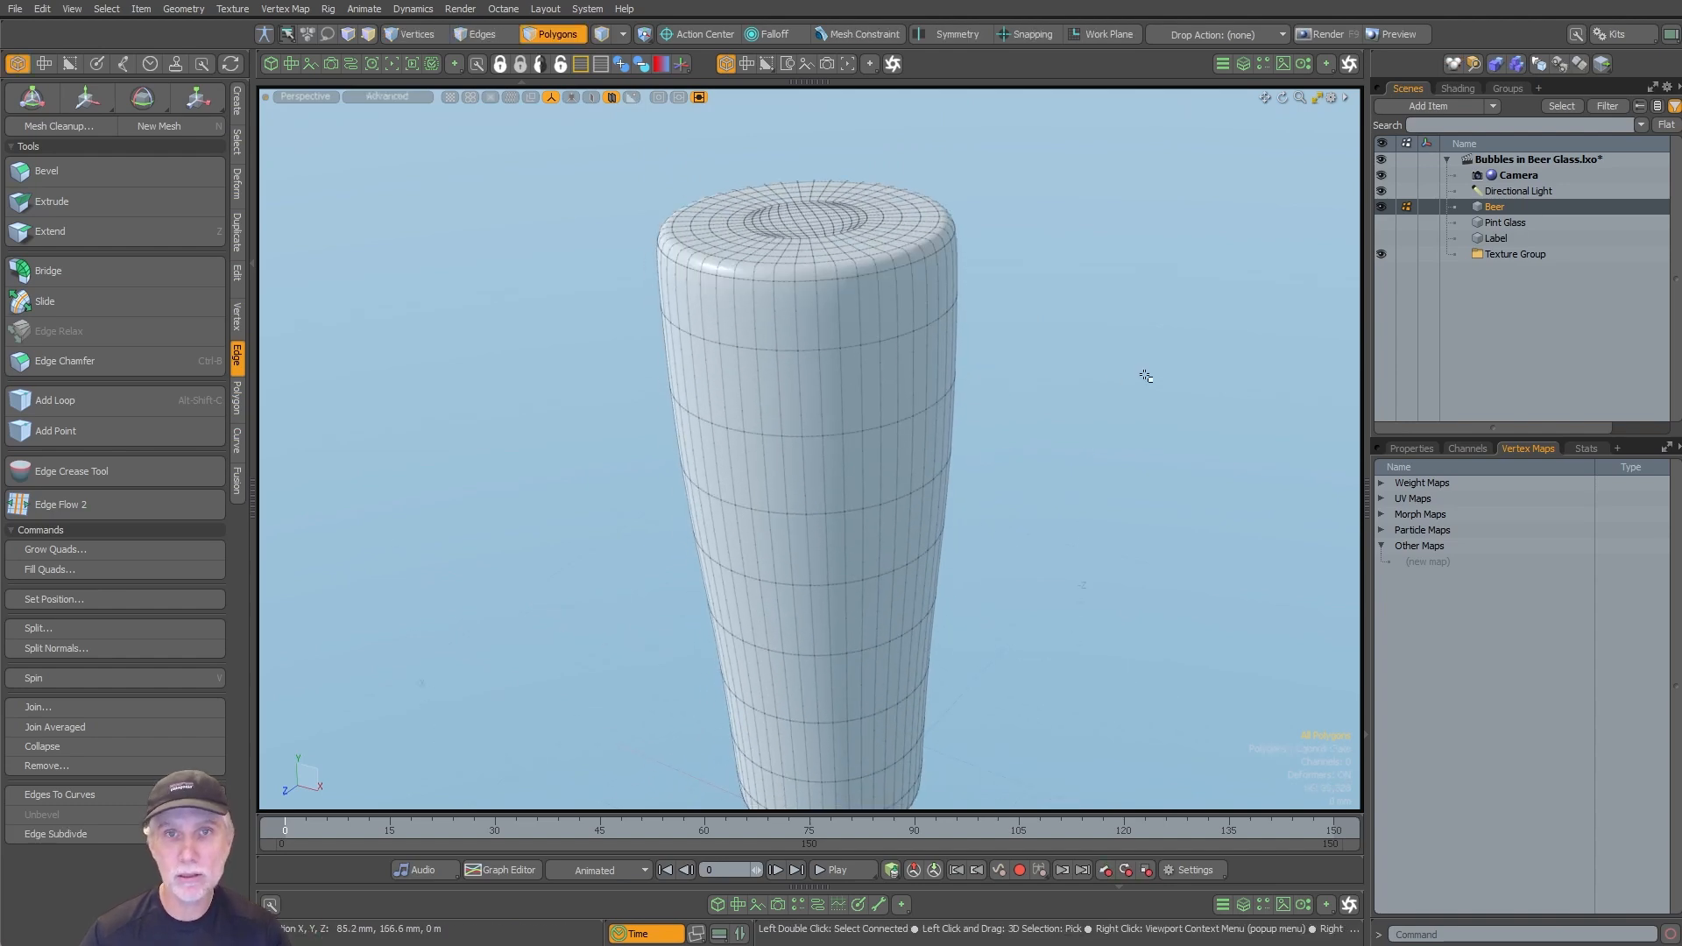
key(Tab)
Step: Bevel the edge loop around the Beer mesh's top rim by 500 um with the Sharp edge shape
ctrl+alt+drag(834, 251, 811, 375)
key(2)
double_click(808, 380)
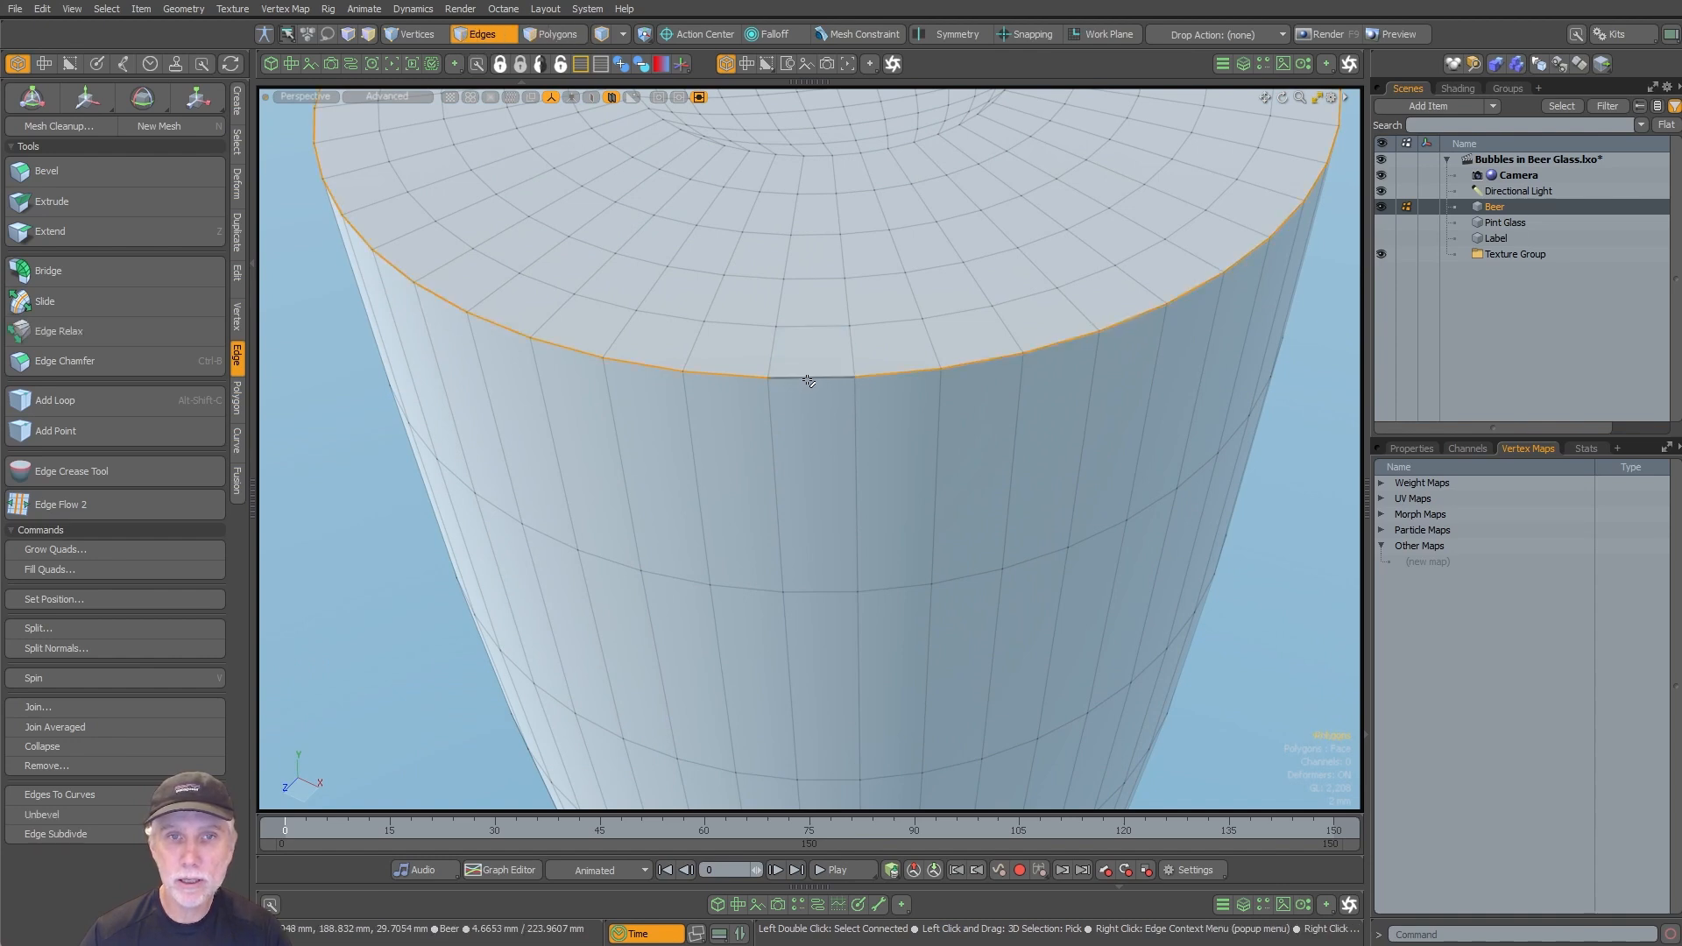
key(b)
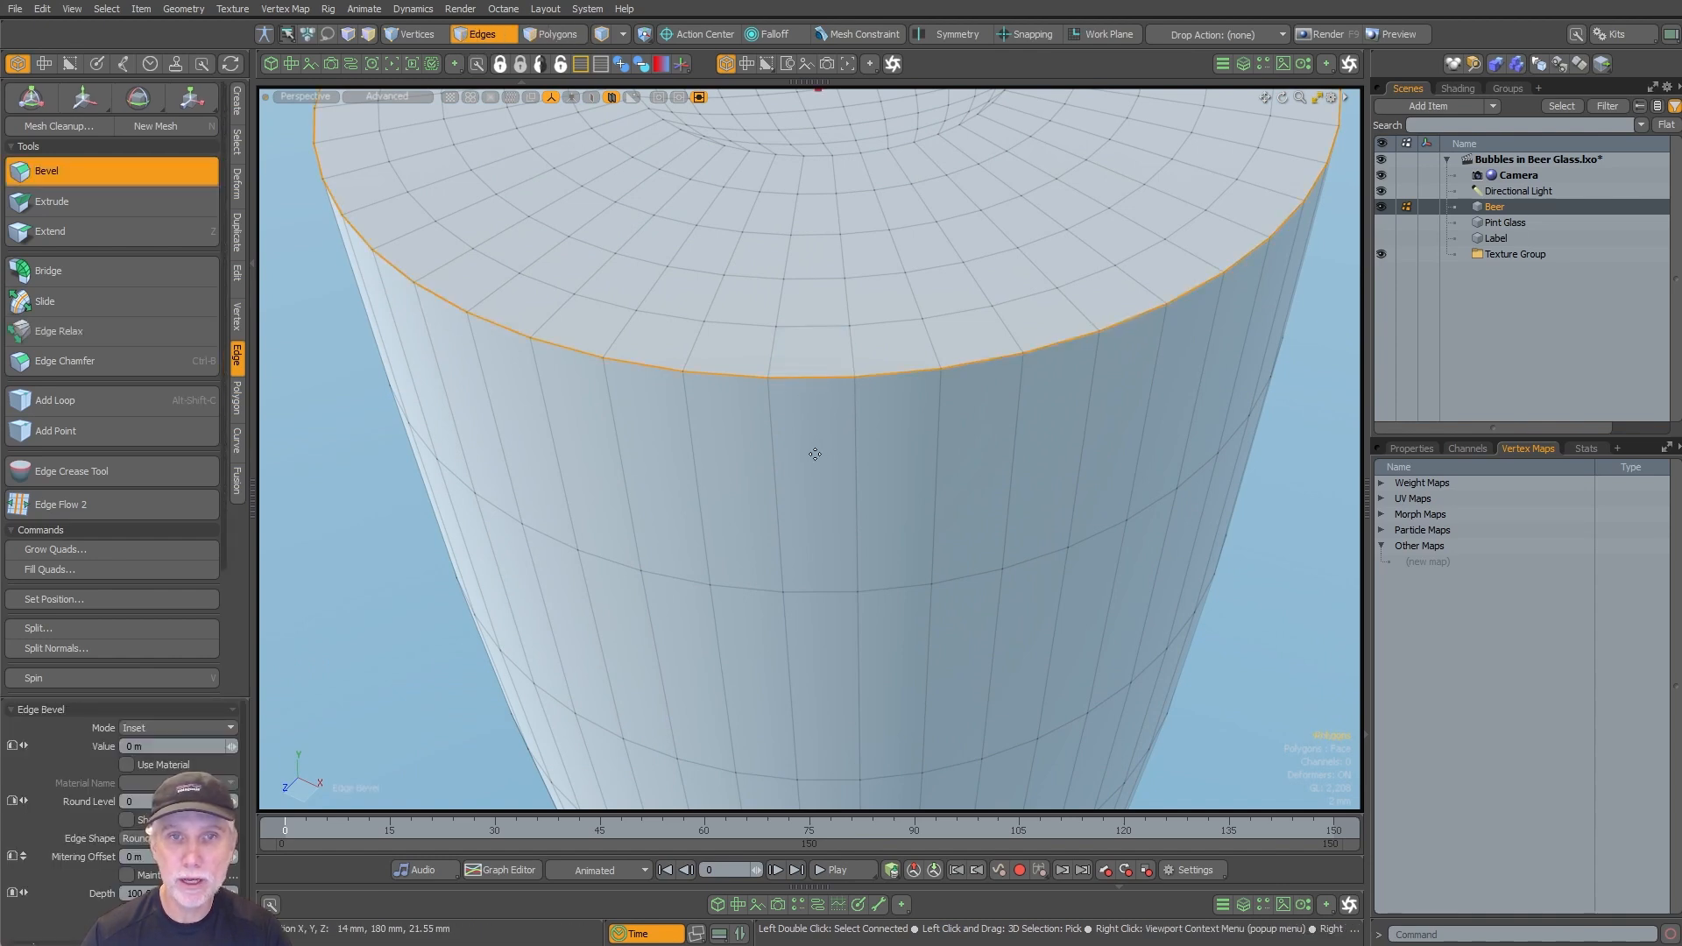
key(k)
click(865, 449)
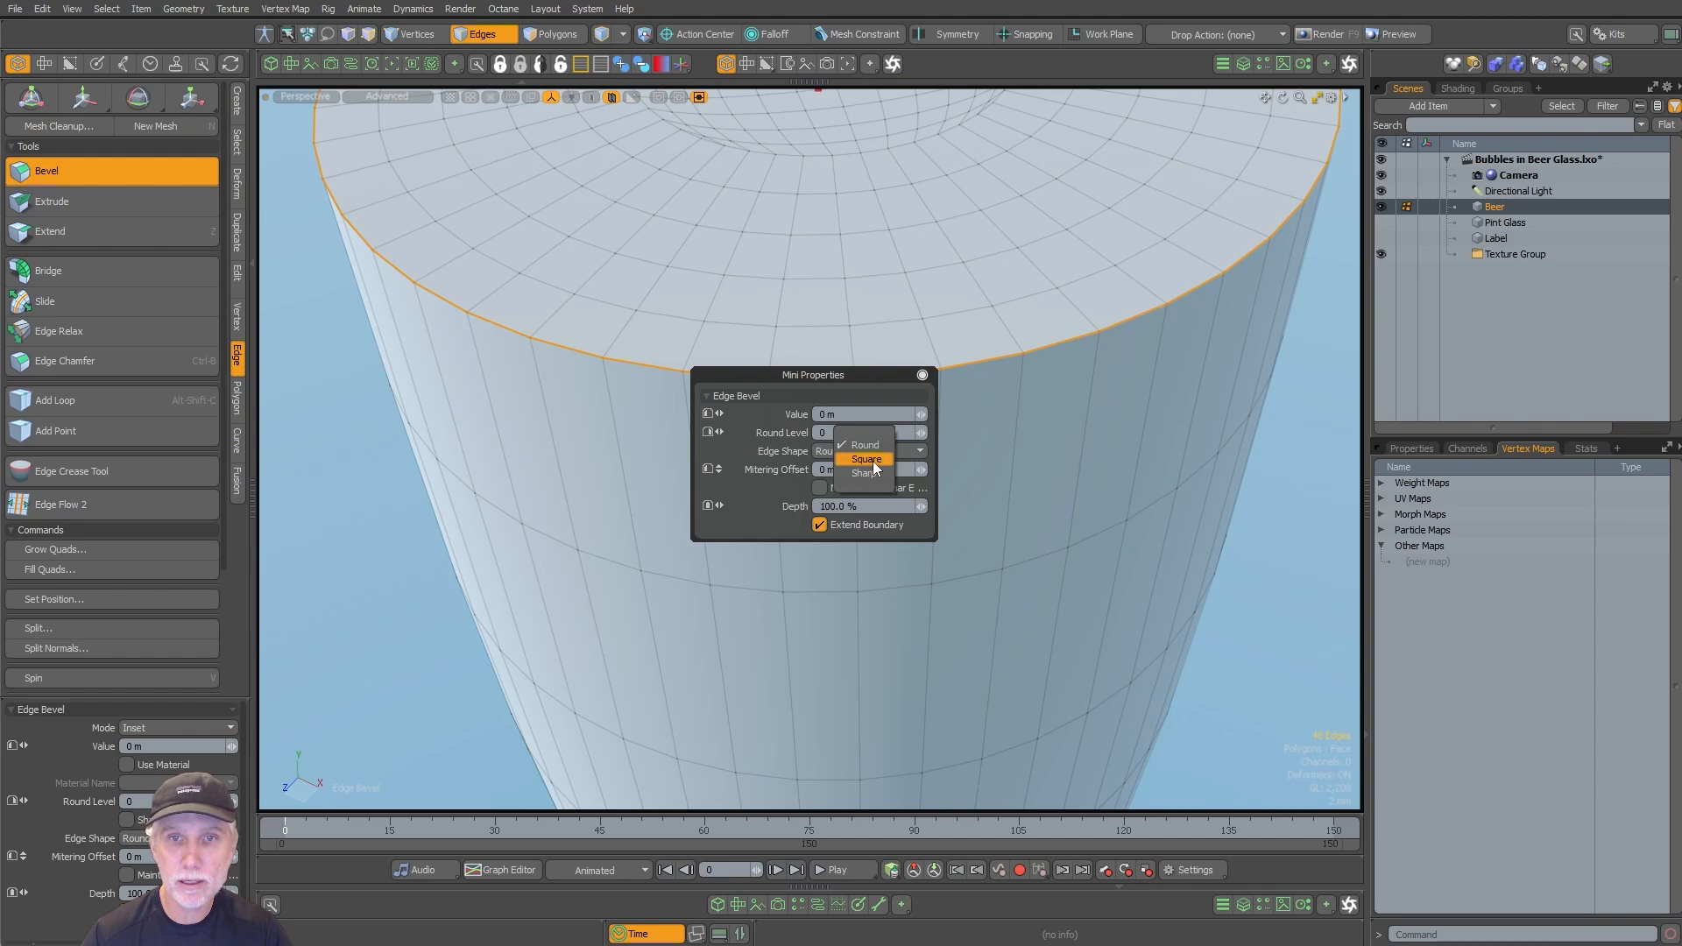
click(865, 474)
drag(667, 426, 661, 387)
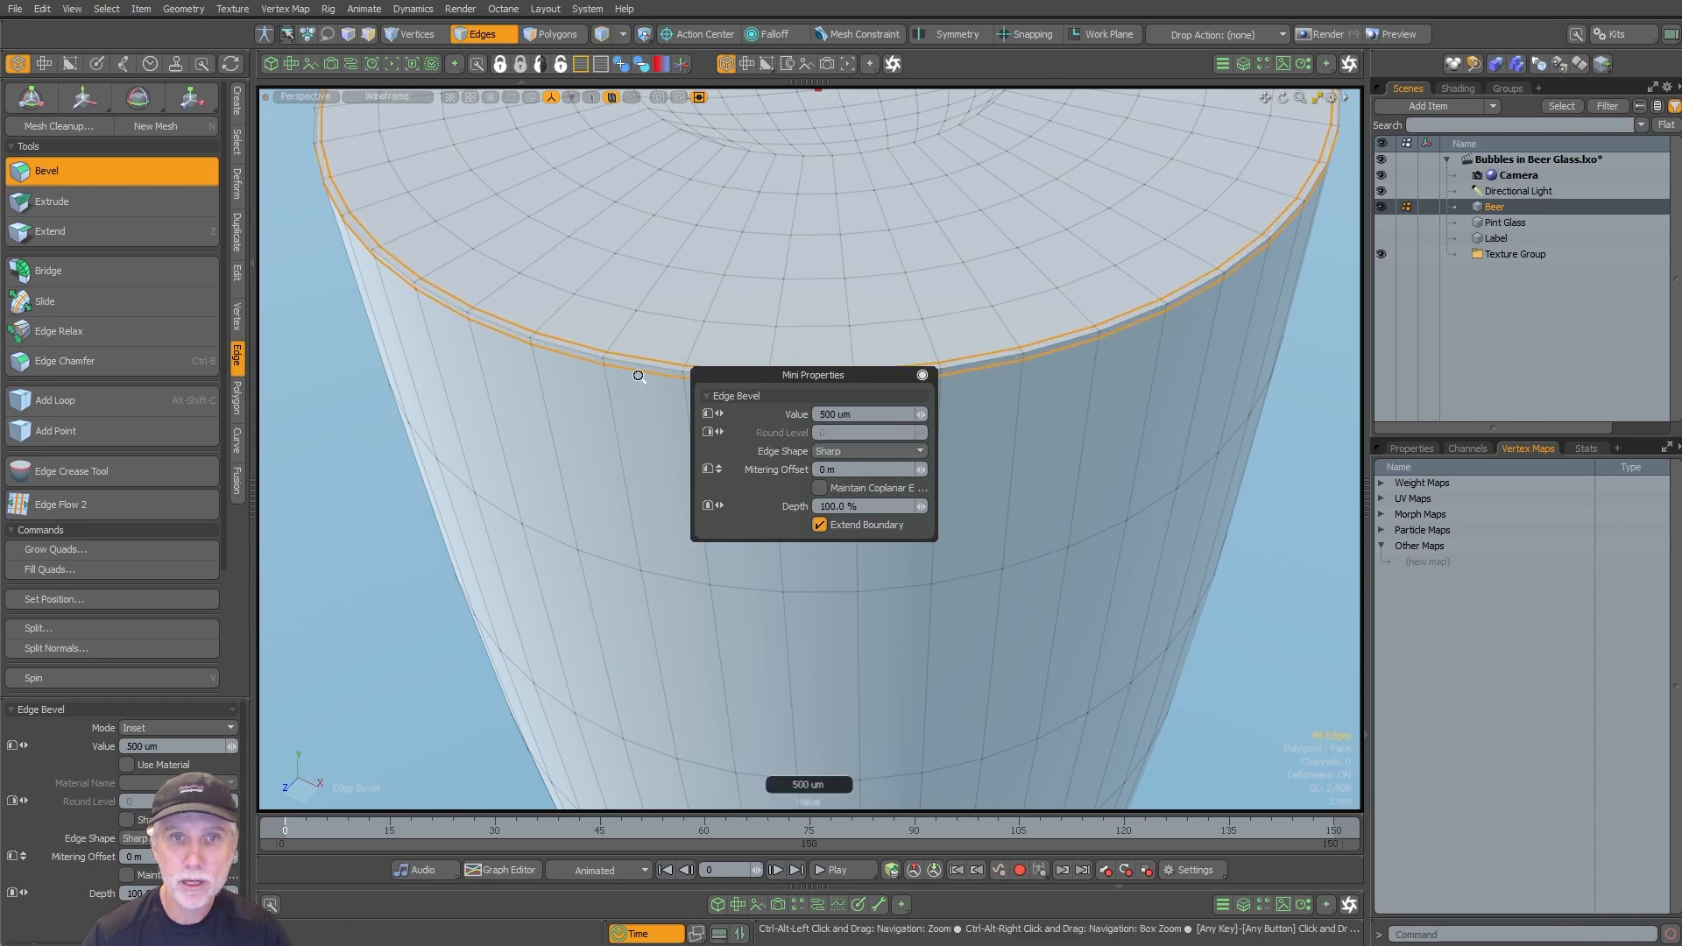
scroll(661, 387, up, 5)
scroll(613, 408, down, 5)
key(space)
click(340, 559)
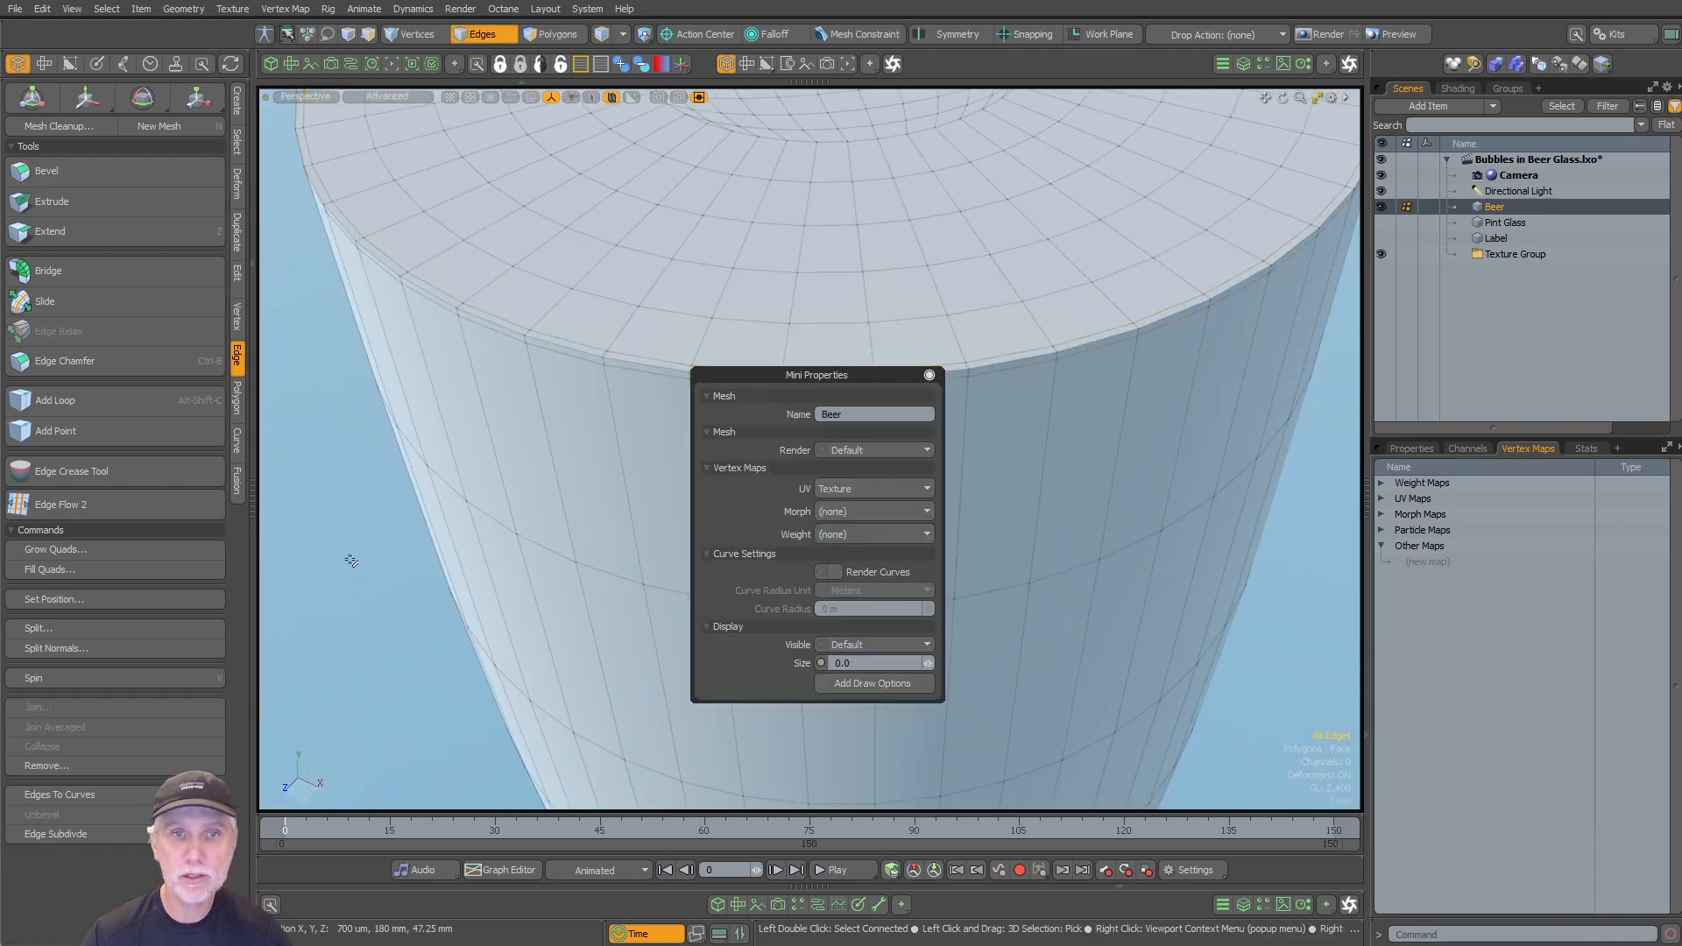
Step: Check the Beer mesh's bevelled top rim as a subdivision surface, and switch back to regular polygons
key(Tab)
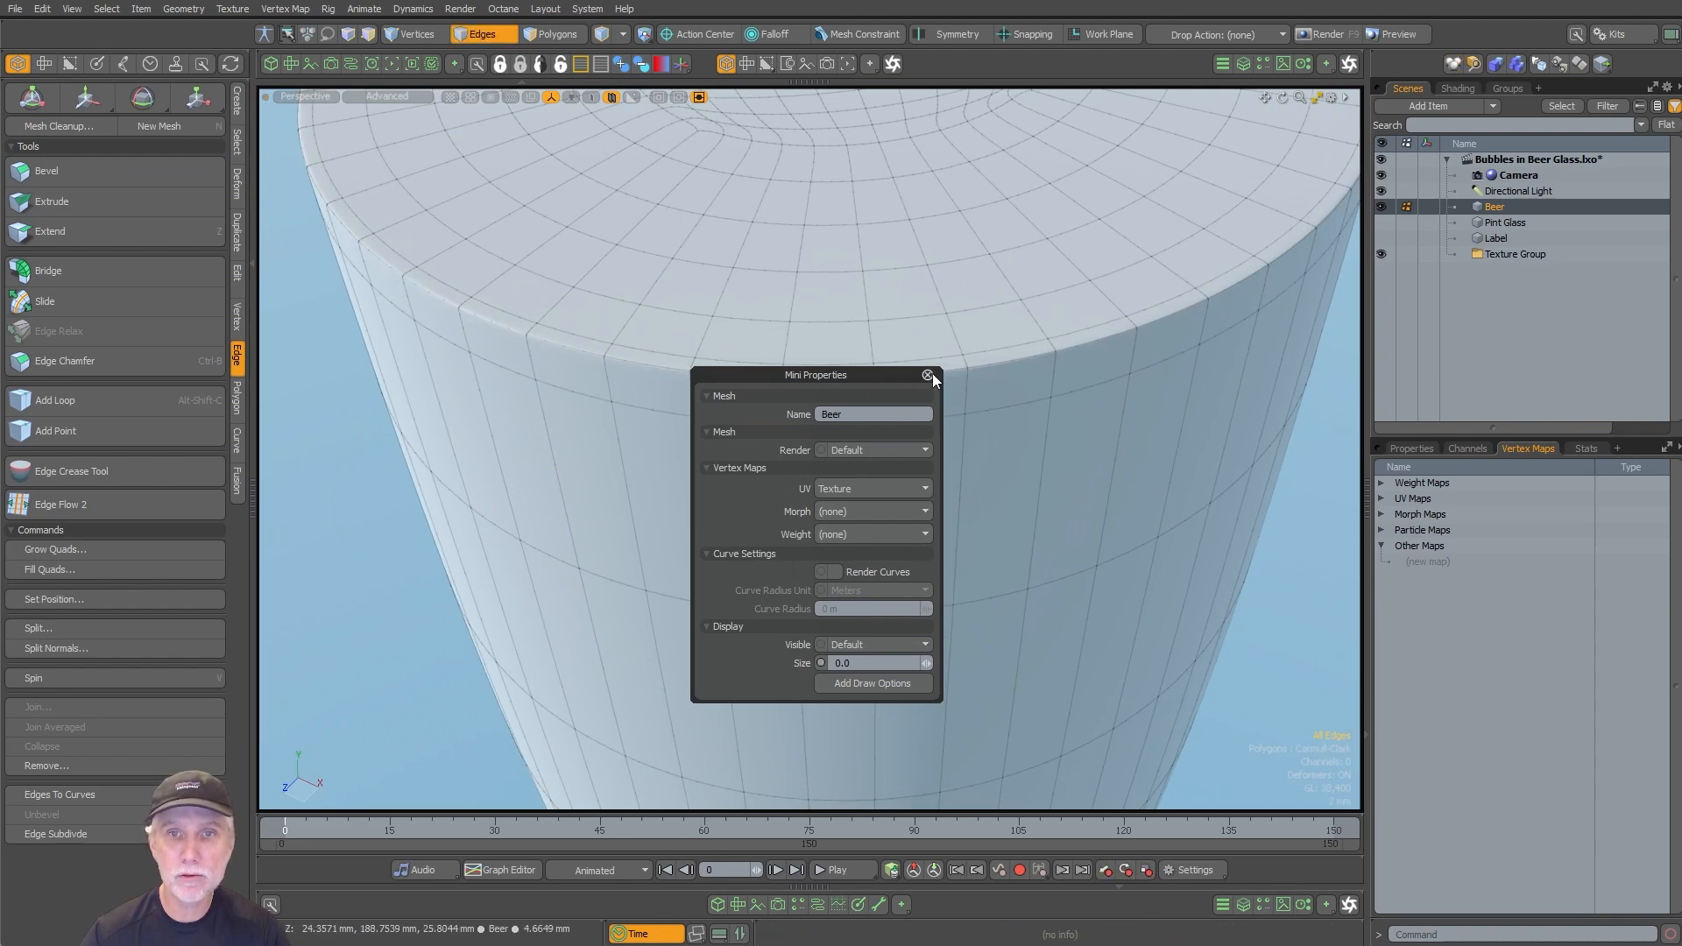
click(928, 375)
scroll(935, 379, down, 5)
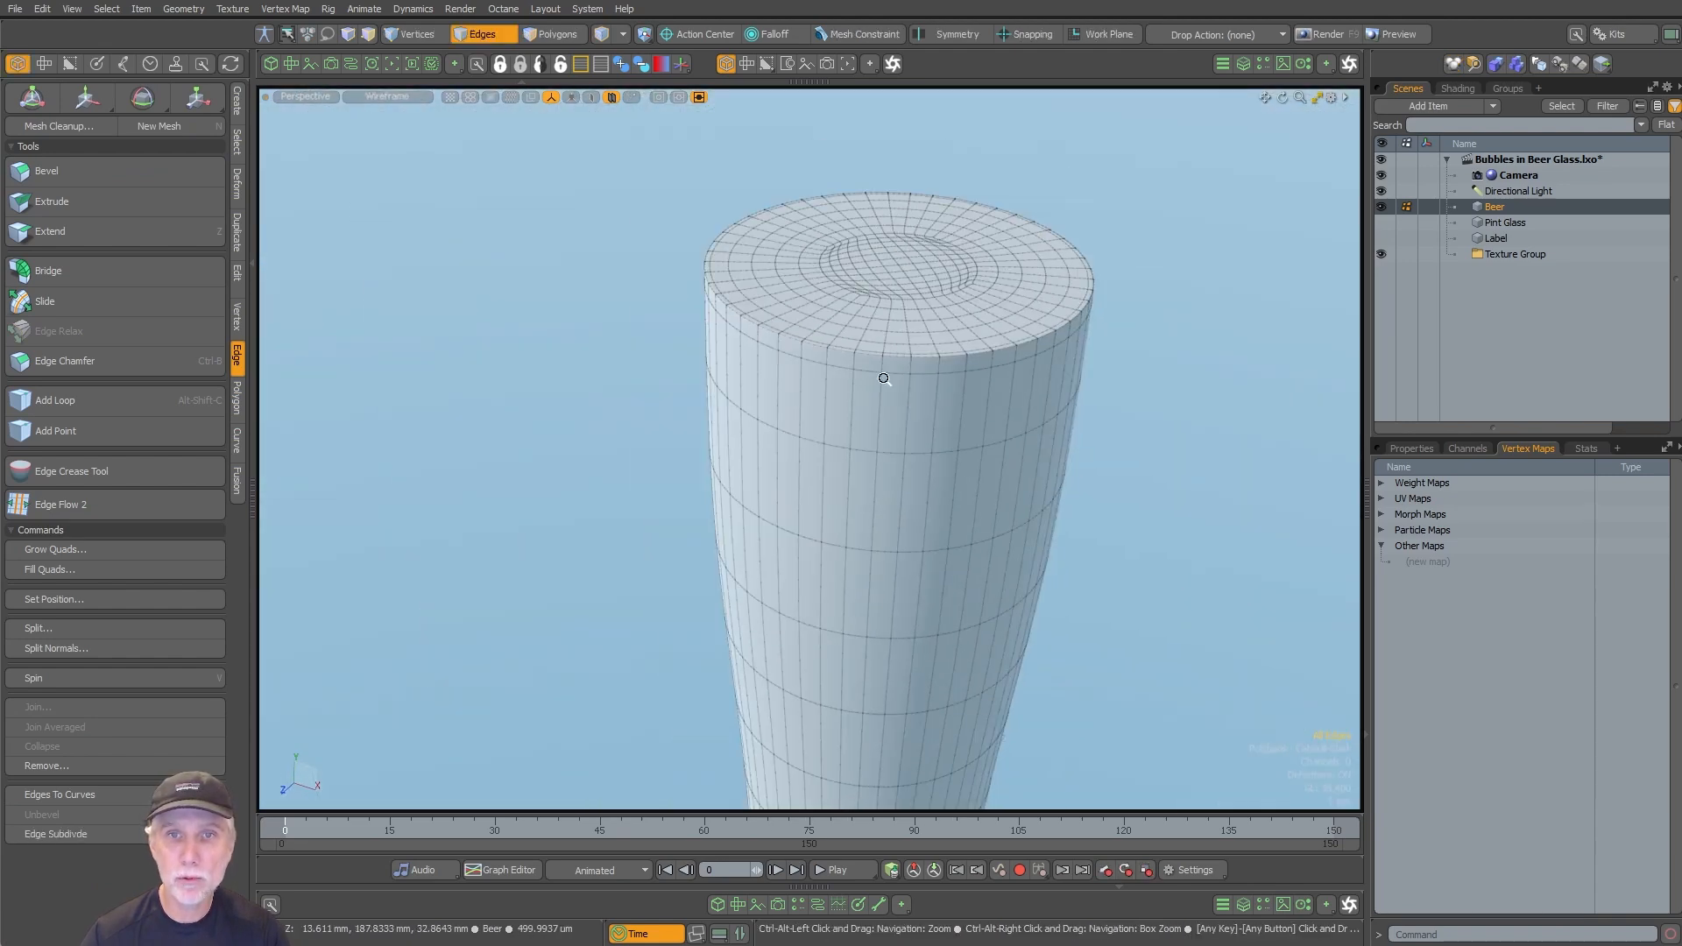
ctrl+alt+drag(884, 378, 847, 376)
alt+shift+drag(847, 377, 750, 287)
key(Tab)
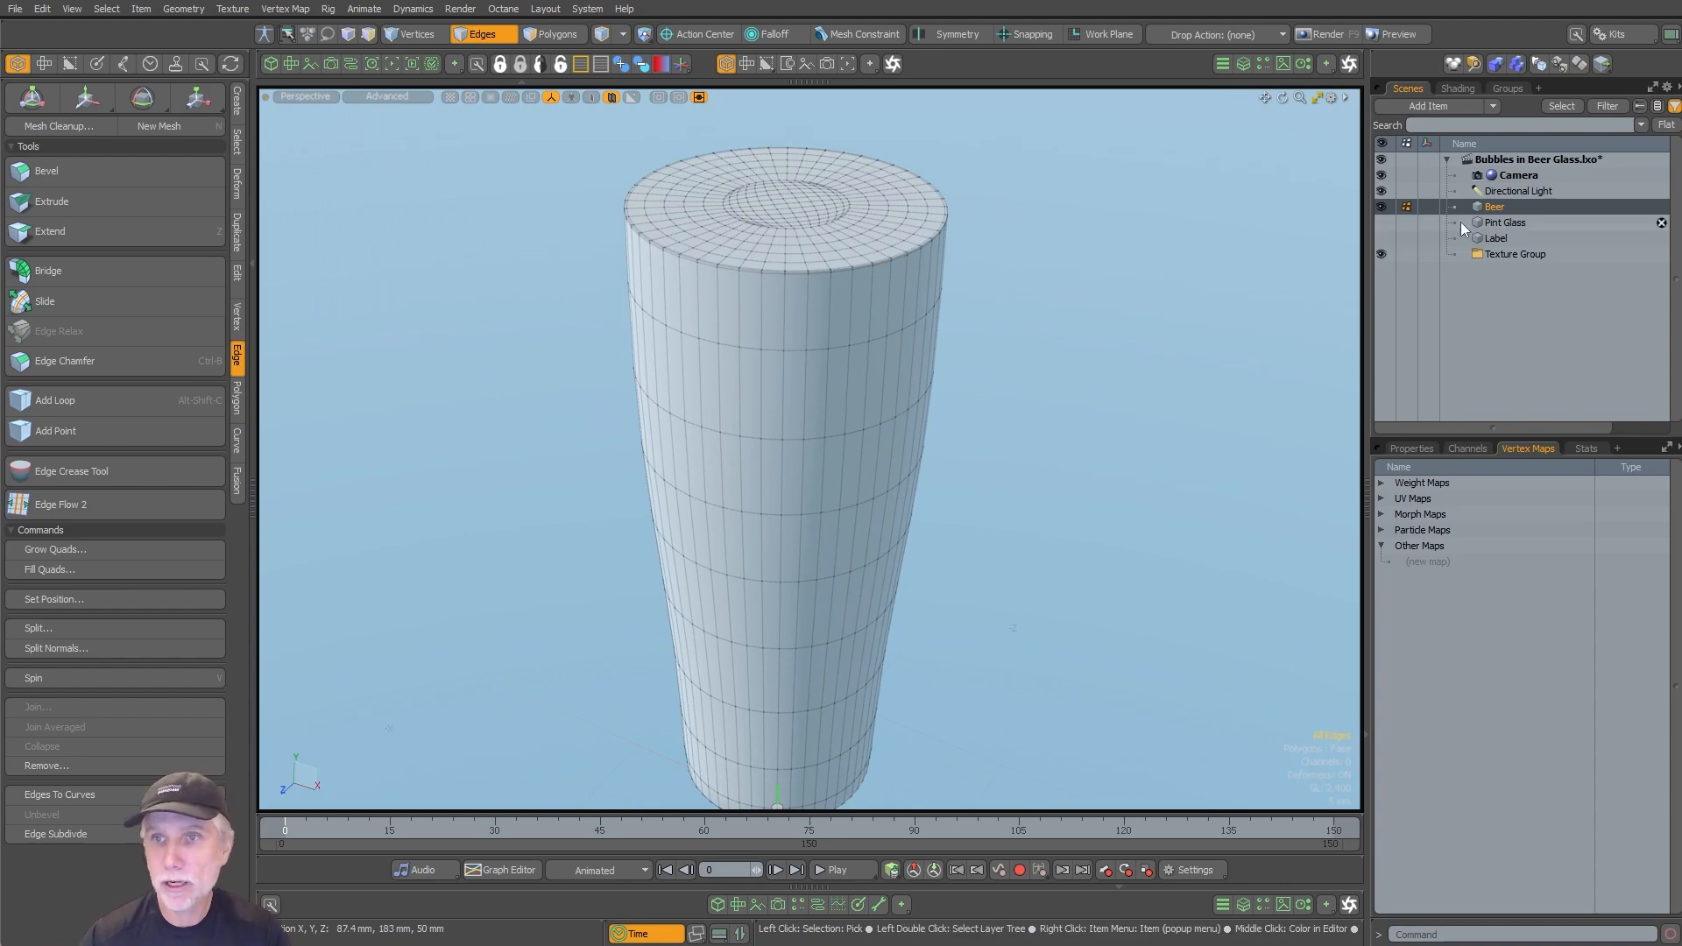
Step: Show the Pint Glass mesh together with the Beer mesh
click(1382, 222)
alt+drag(978, 300, 788, 455)
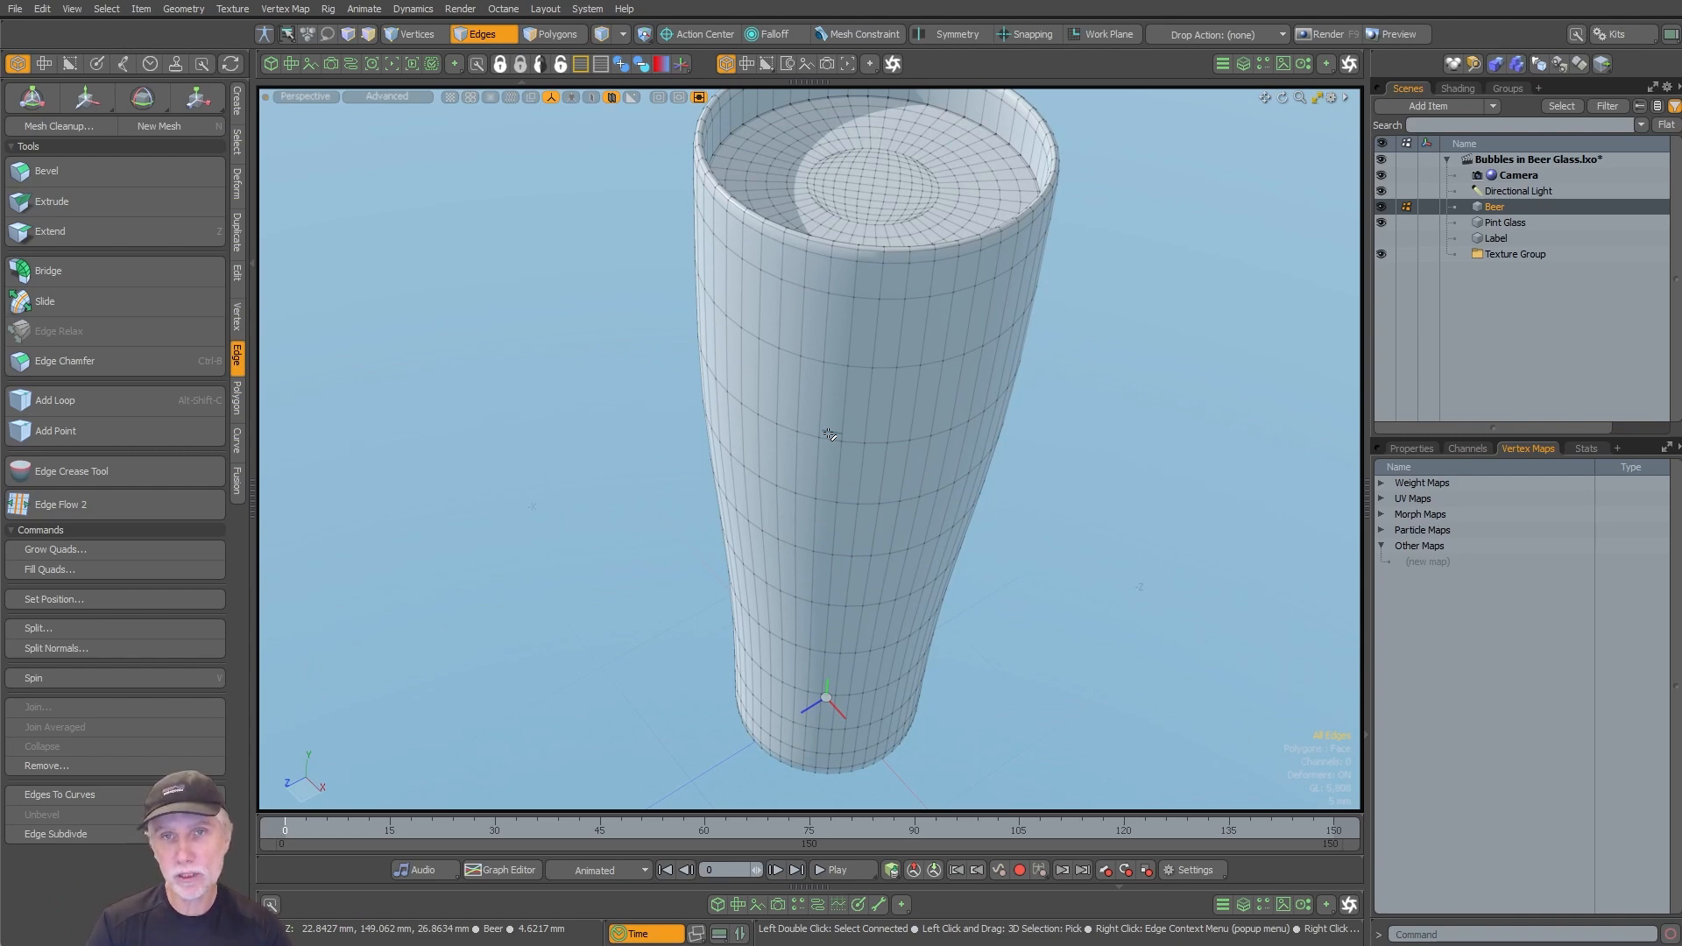
mouse_move(811, 394)
alt+mouse_down()
mouse_move(795, 382)
mouse_move(1213, 353)
mouse_move(818, 552)
alt+mouse_up()
Step: Scale all the Beer mesh's polygons to 102% in X and Z, check the overlap with the glass wall, and clear the selection
key(3)
double_click(801, 371)
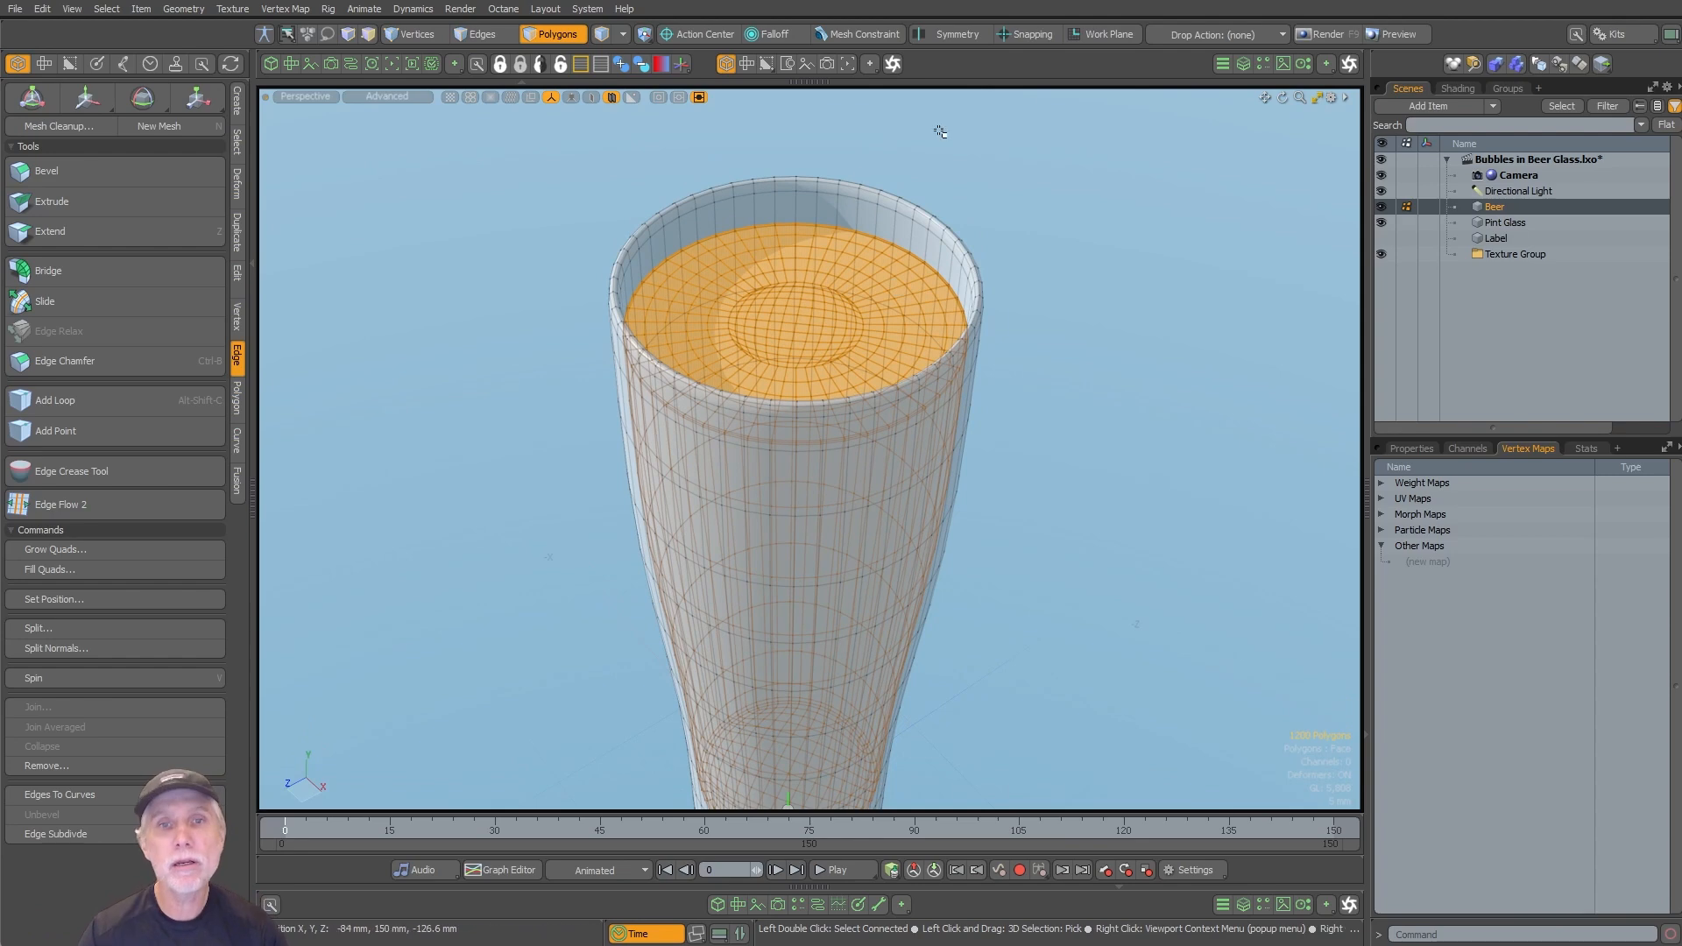
alt+drag(765, 297, 819, 404)
key(r)
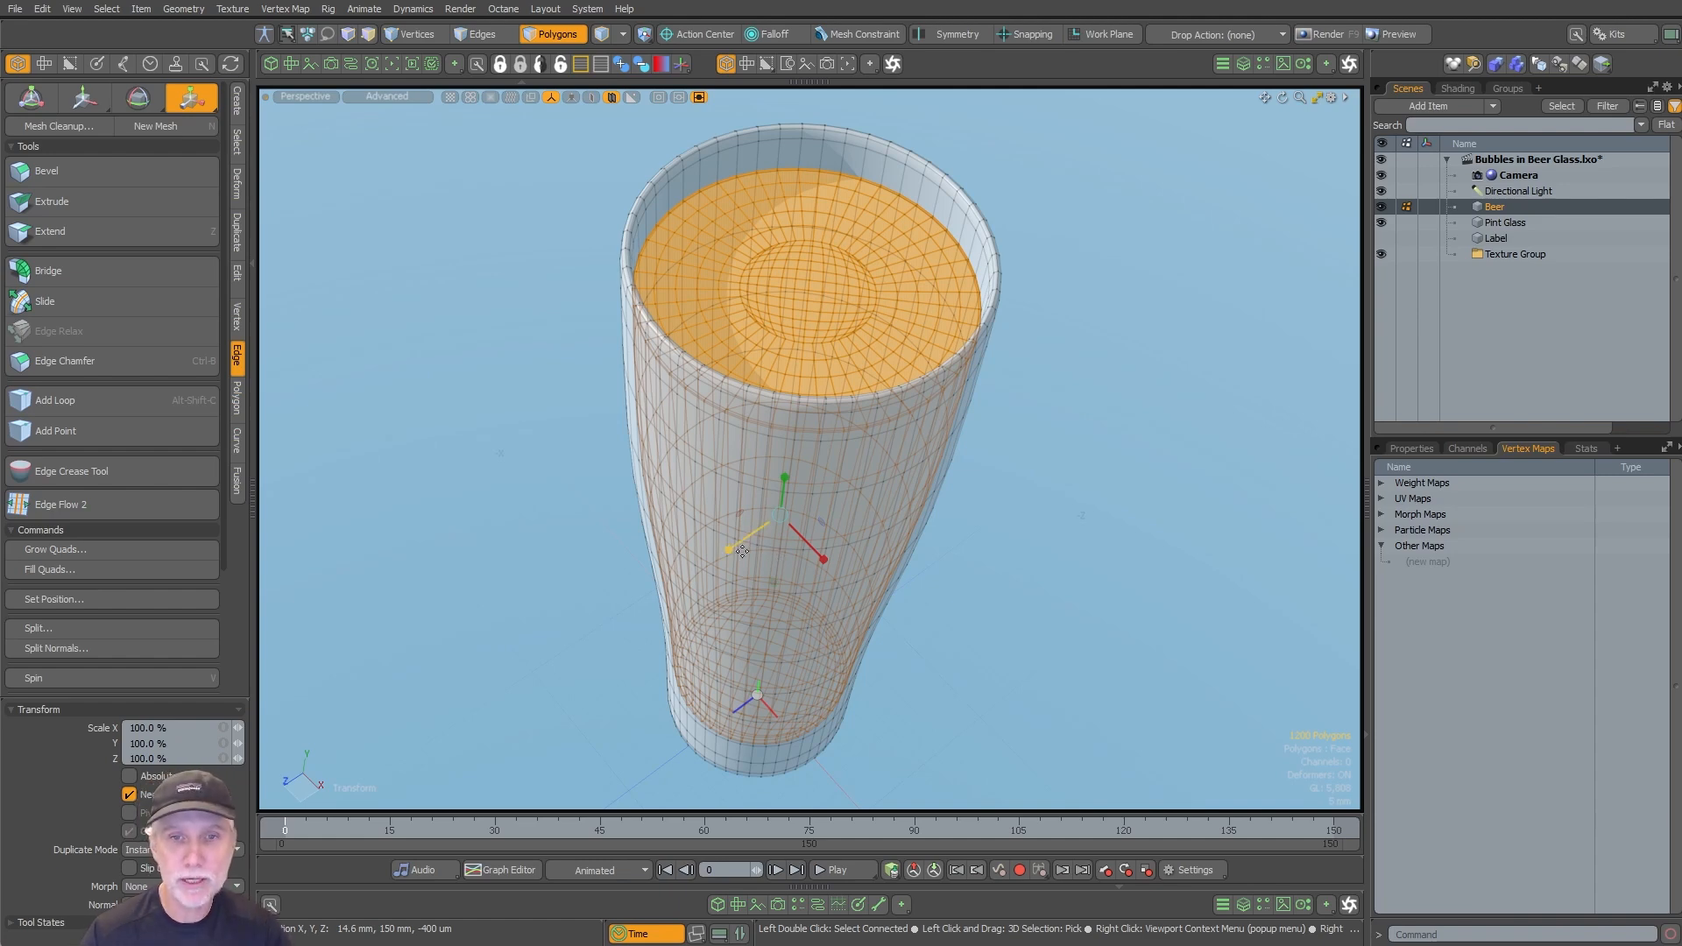
alt+drag(861, 533, 769, 582)
drag(778, 582, 771, 581)
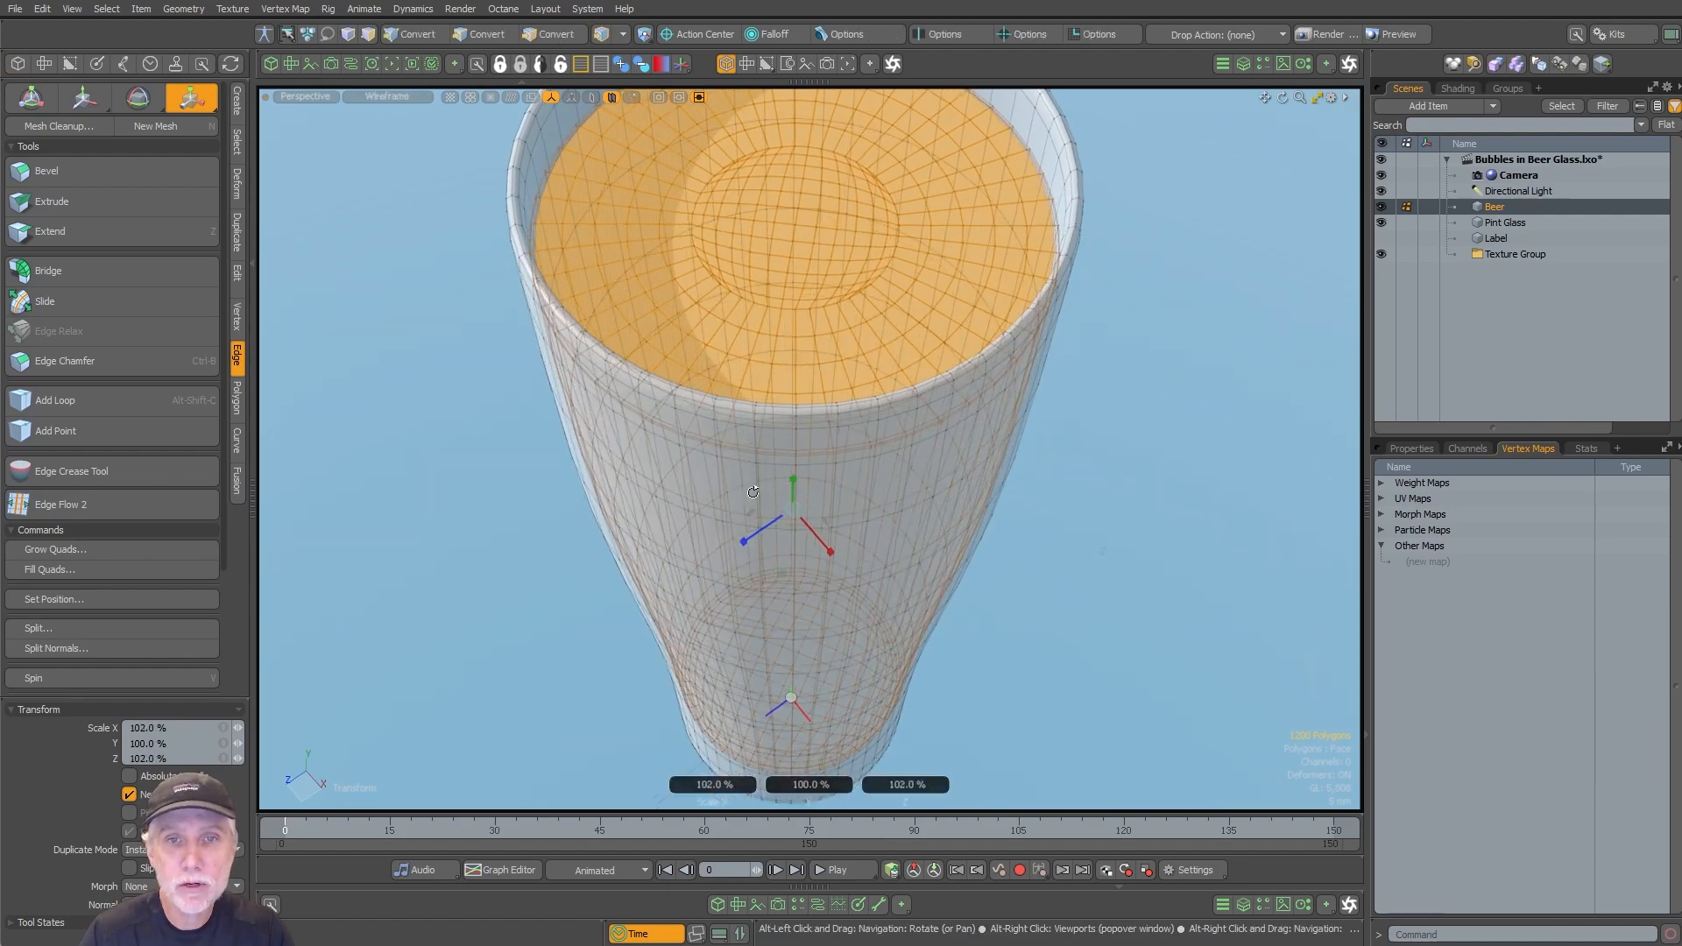
alt+drag(701, 460, 695, 575)
scroll(653, 376, up, 5)
mouse_move(649, 375)
alt+mouse_down()
mouse_move(884, 363)
mouse_move(658, 374)
alt+mouse_up()
alt+drag(825, 623, 830, 364)
scroll(909, 394, down, 6)
scroll(830, 364, down, 4)
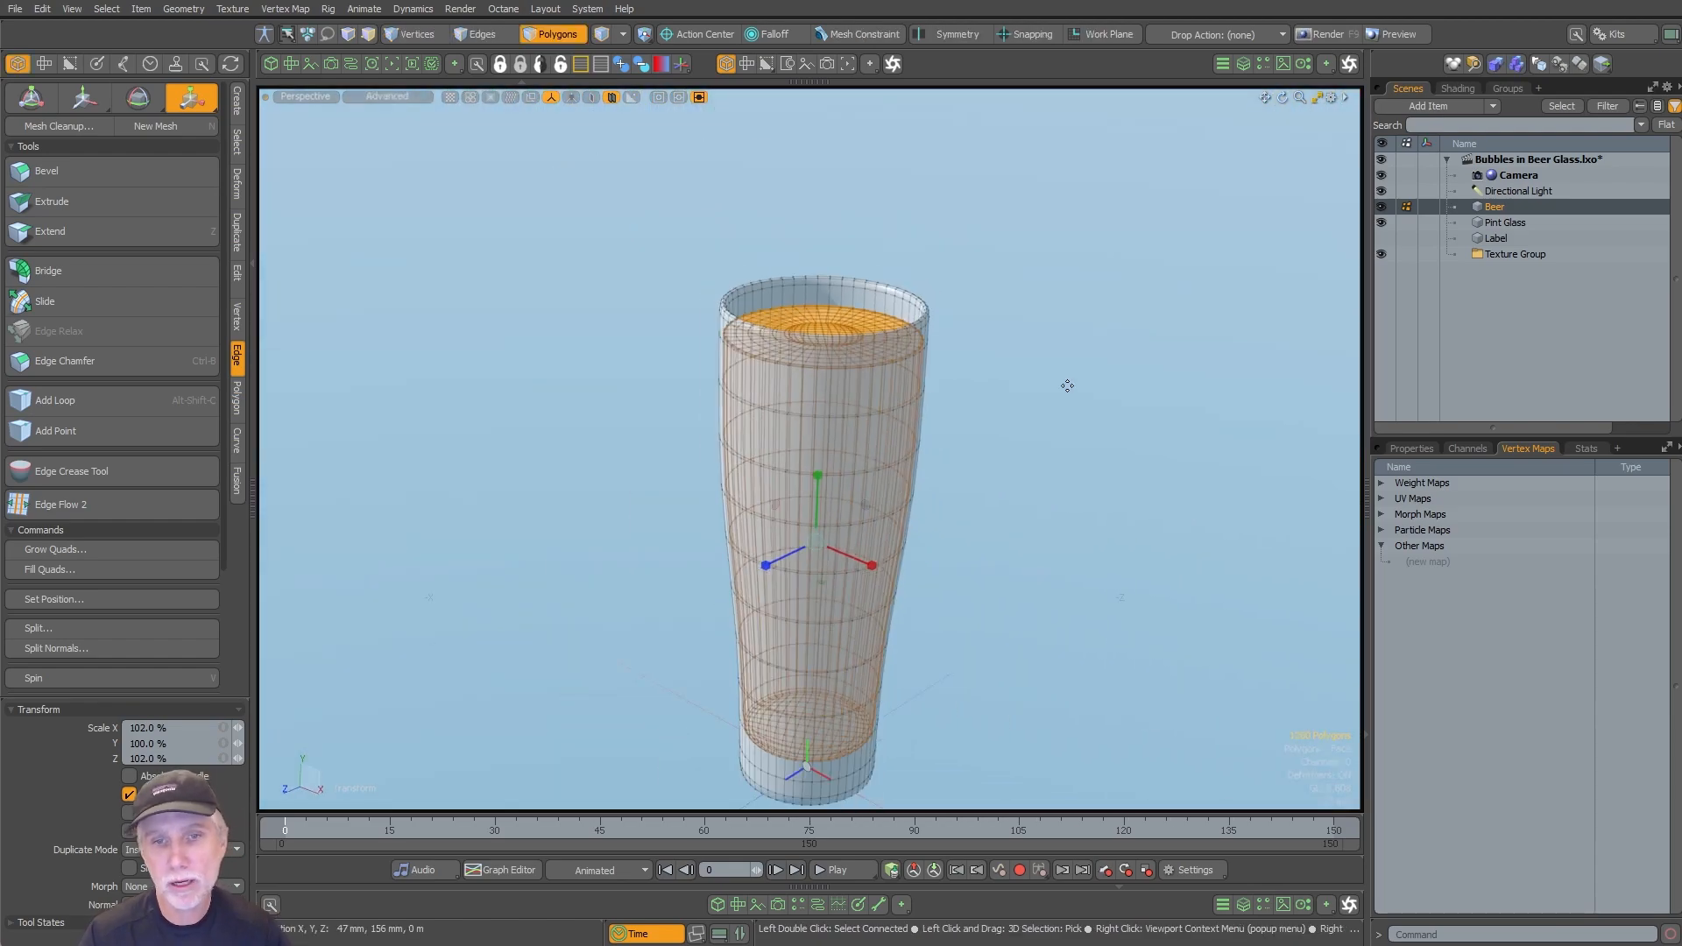
key(space)
alt+shift+drag(1016, 525, 951, 502)
click(970, 494)
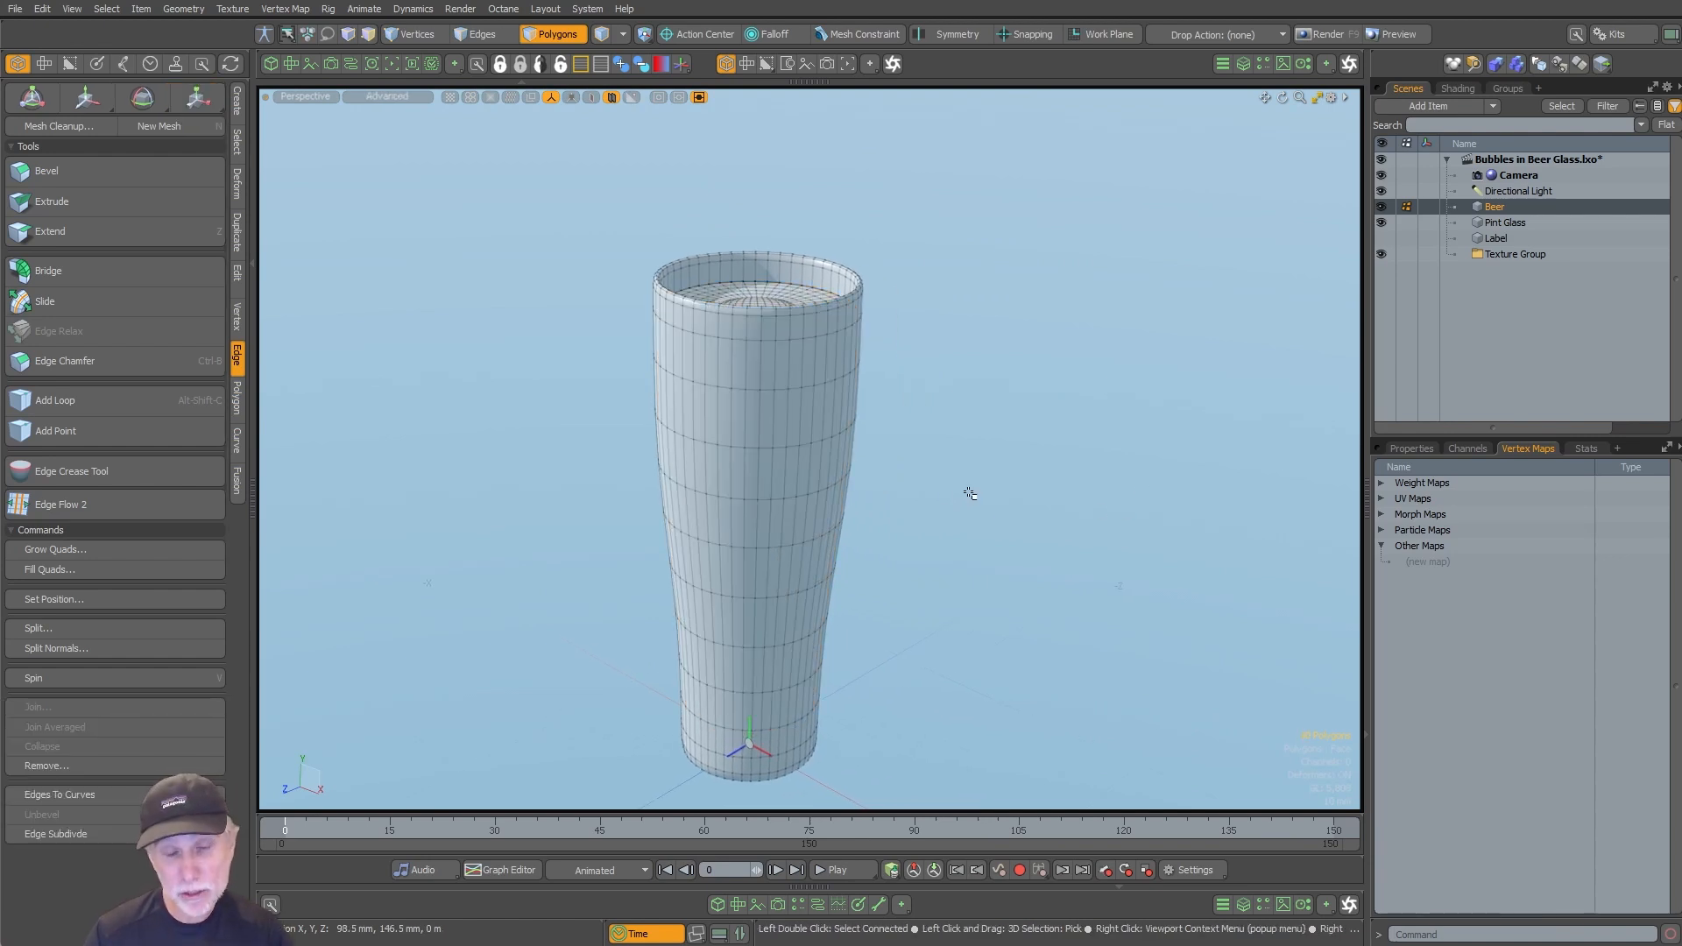
Step: Assign a new material named Beer to the Beer mesh and expand its group in the Shader Tree
alt+drag(970, 493, 1198, 500)
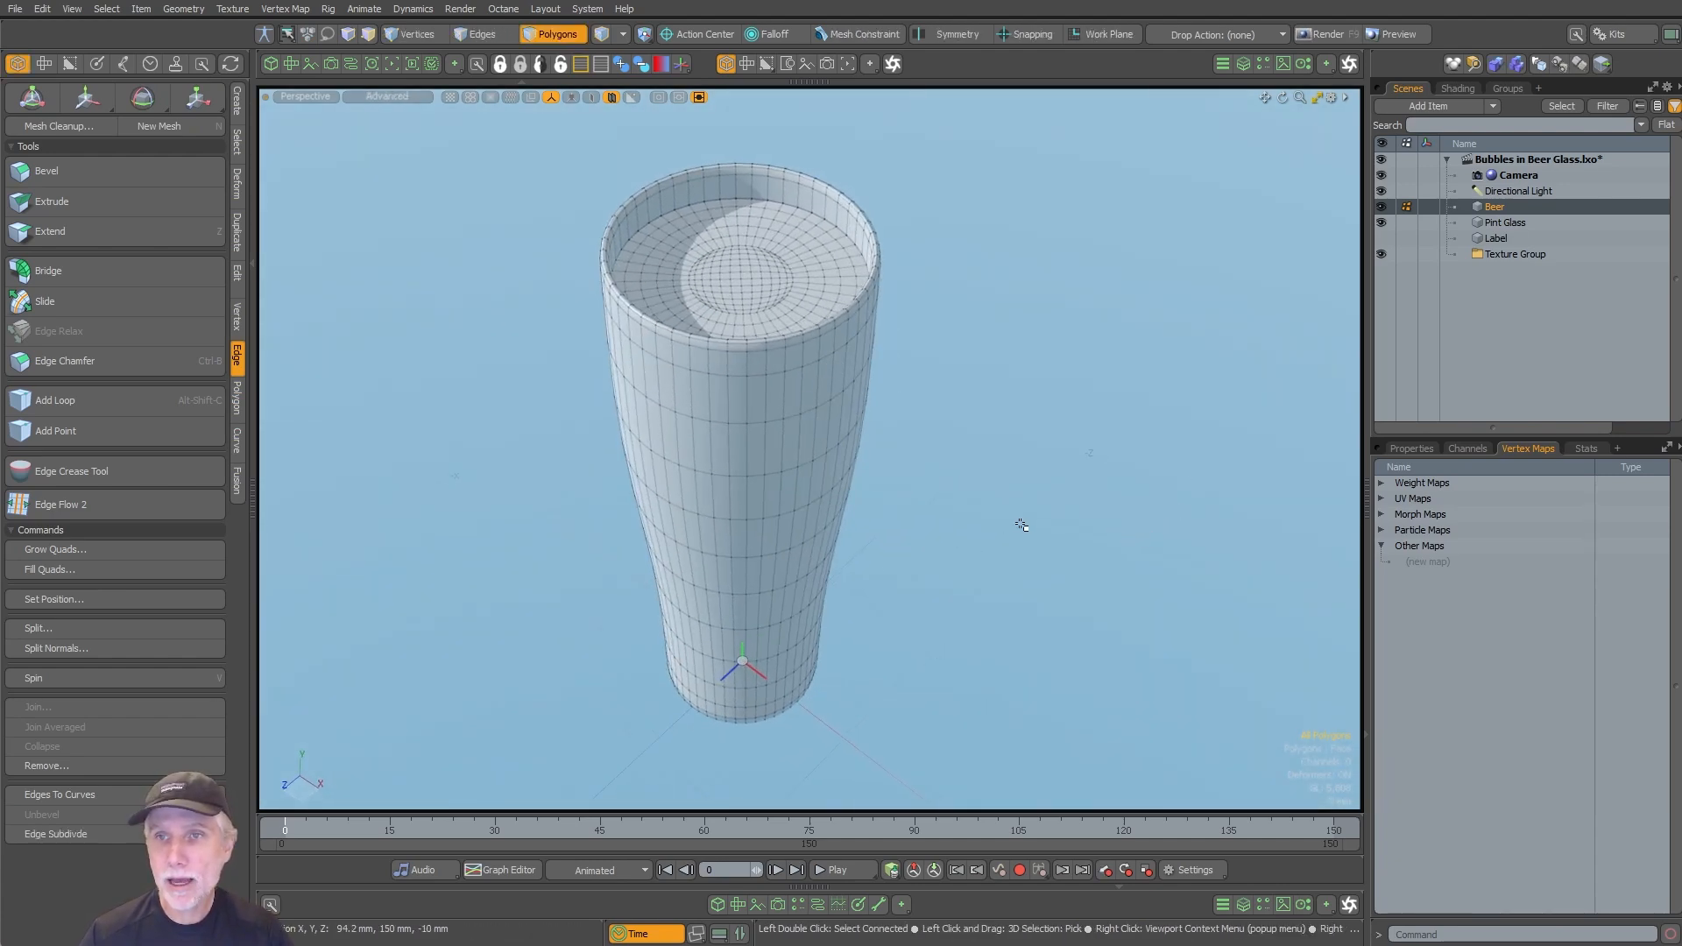
text(m)
text(Beer)
key(Return)
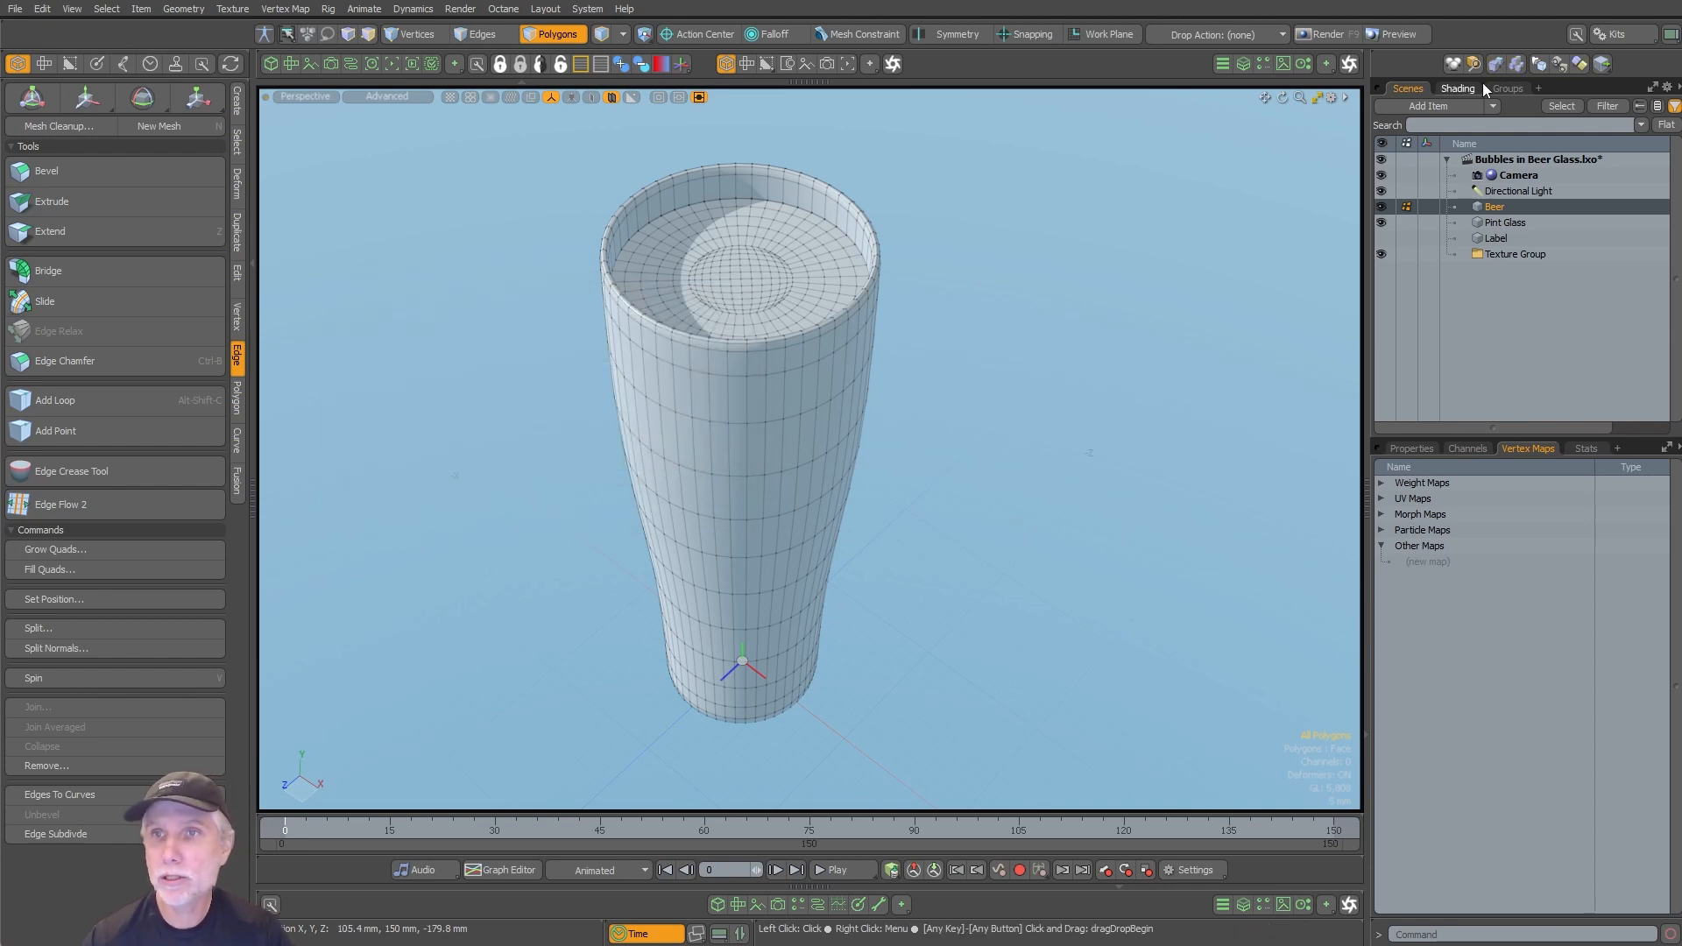
click(1459, 88)
click(1413, 222)
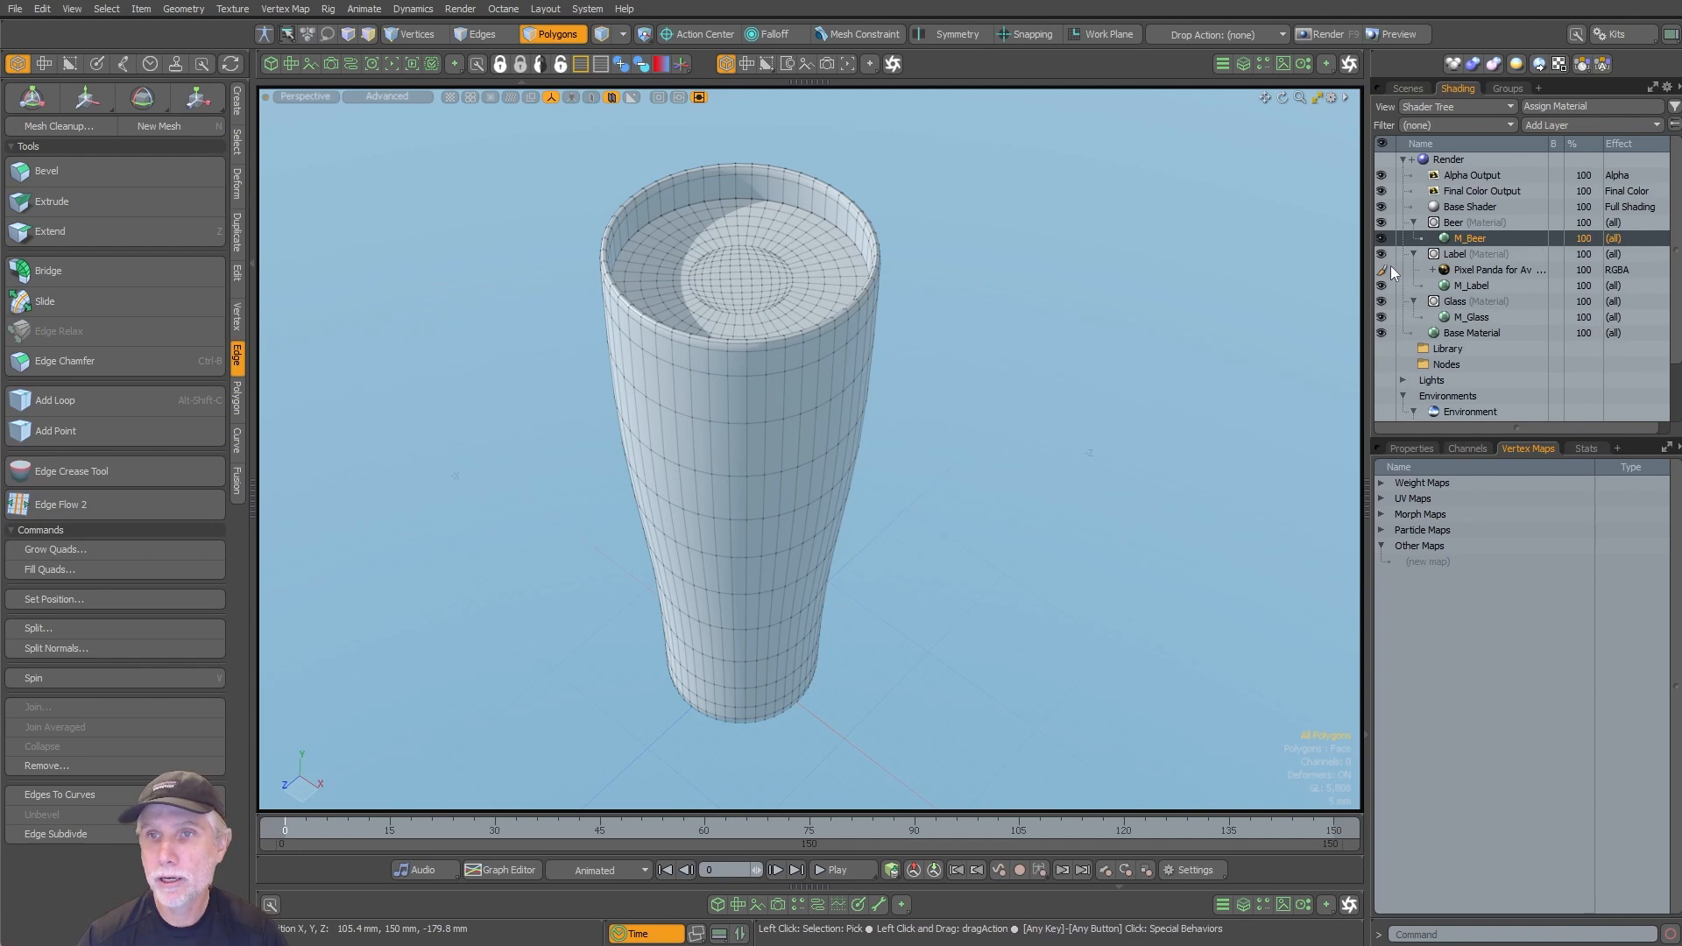
Step: Hide the Pint Glass mesh and apply the Base Glass preset to the M_Beer material
click(1405, 91)
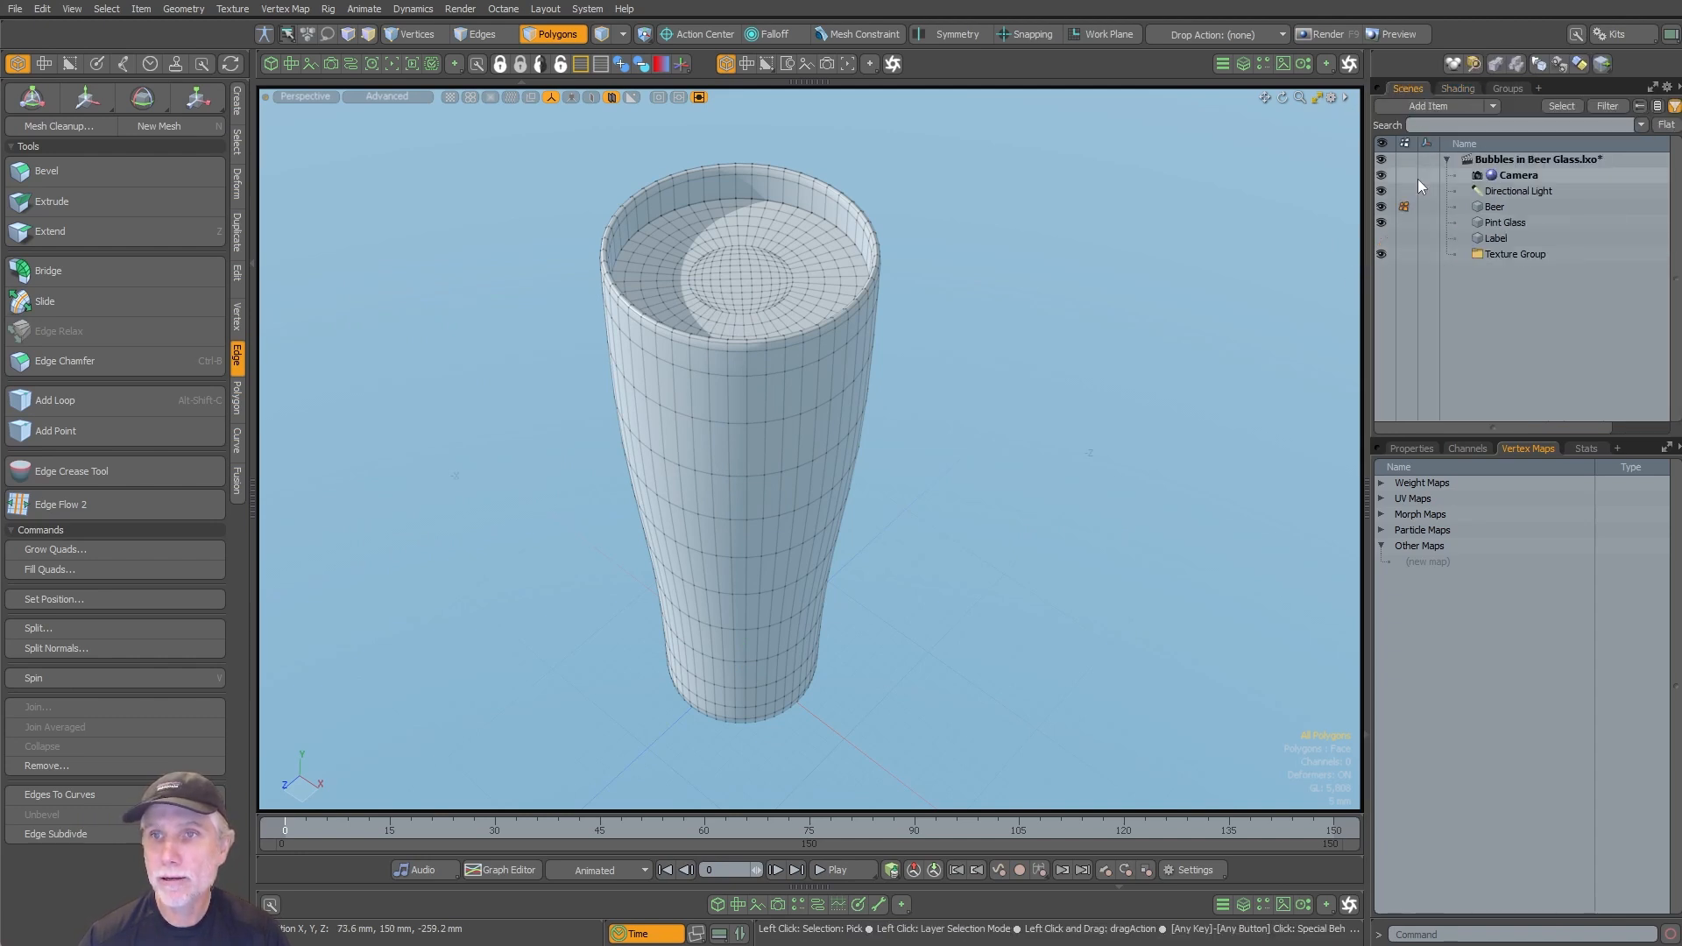
click(1381, 222)
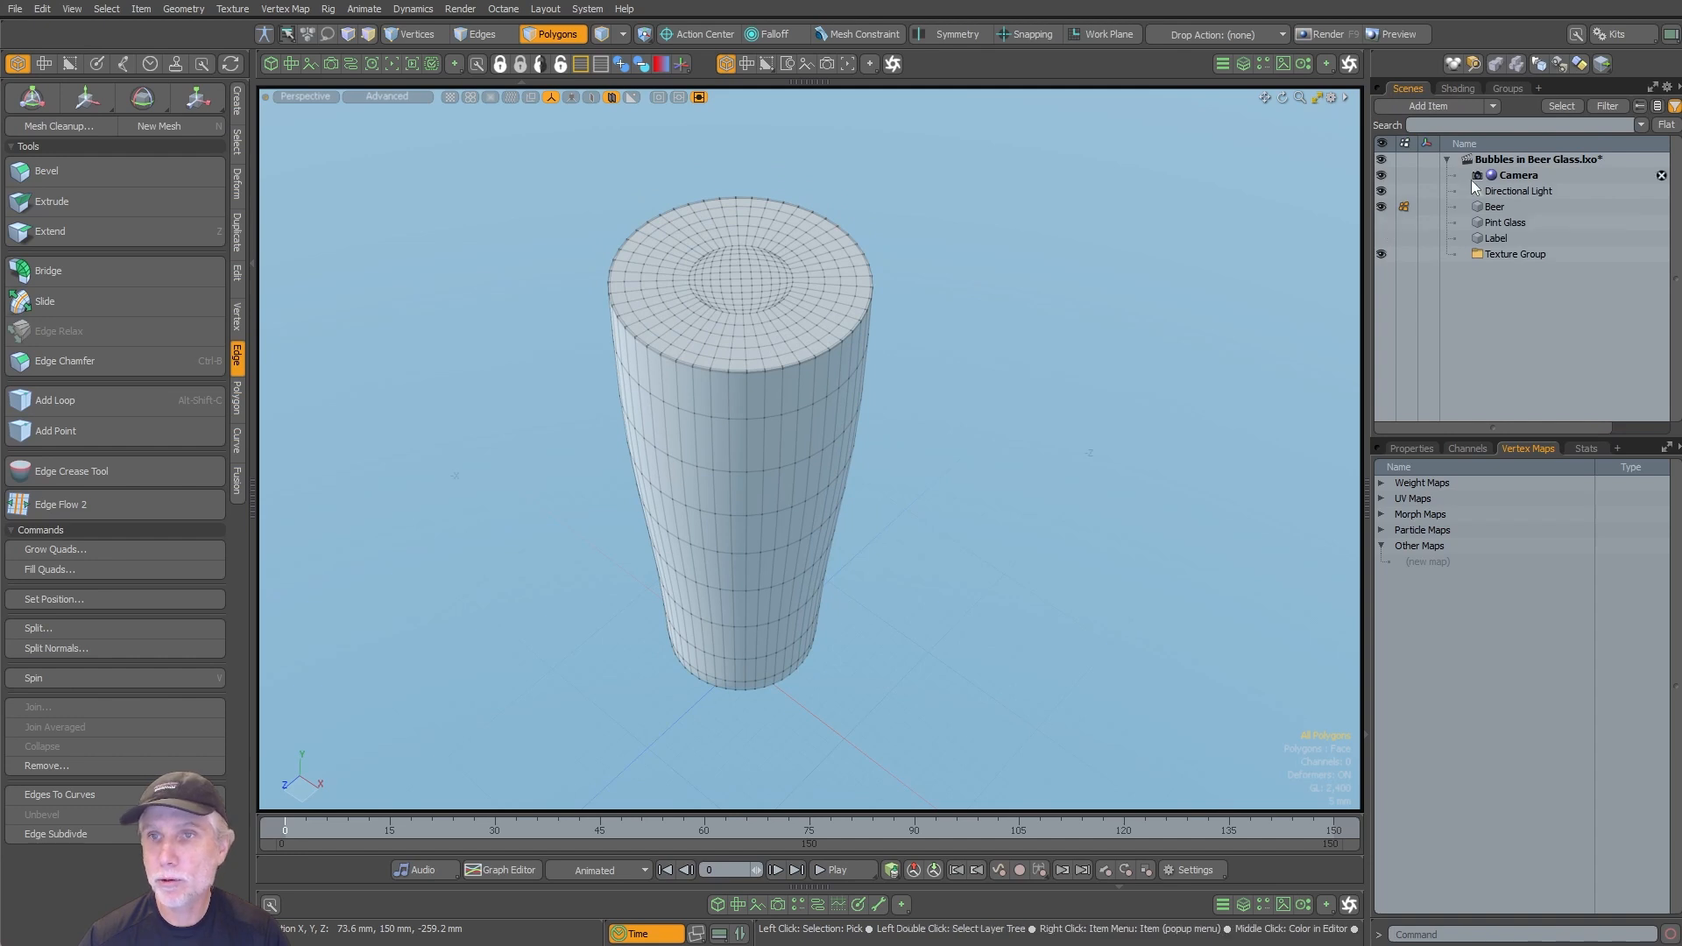
click(1458, 88)
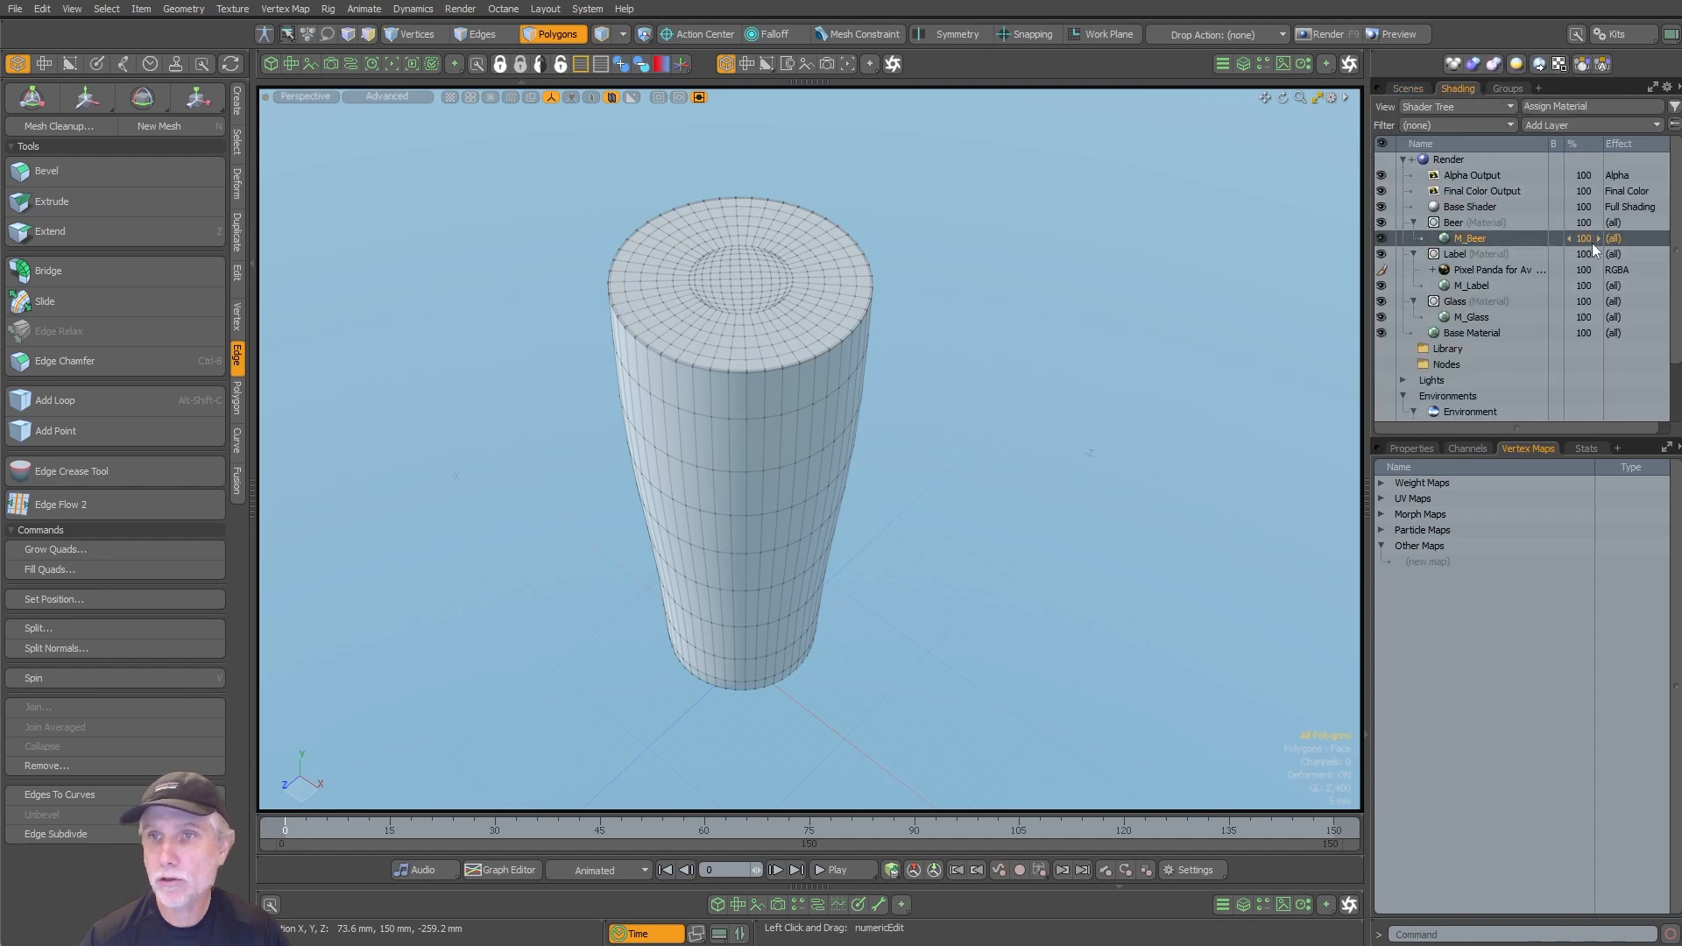
click(1413, 448)
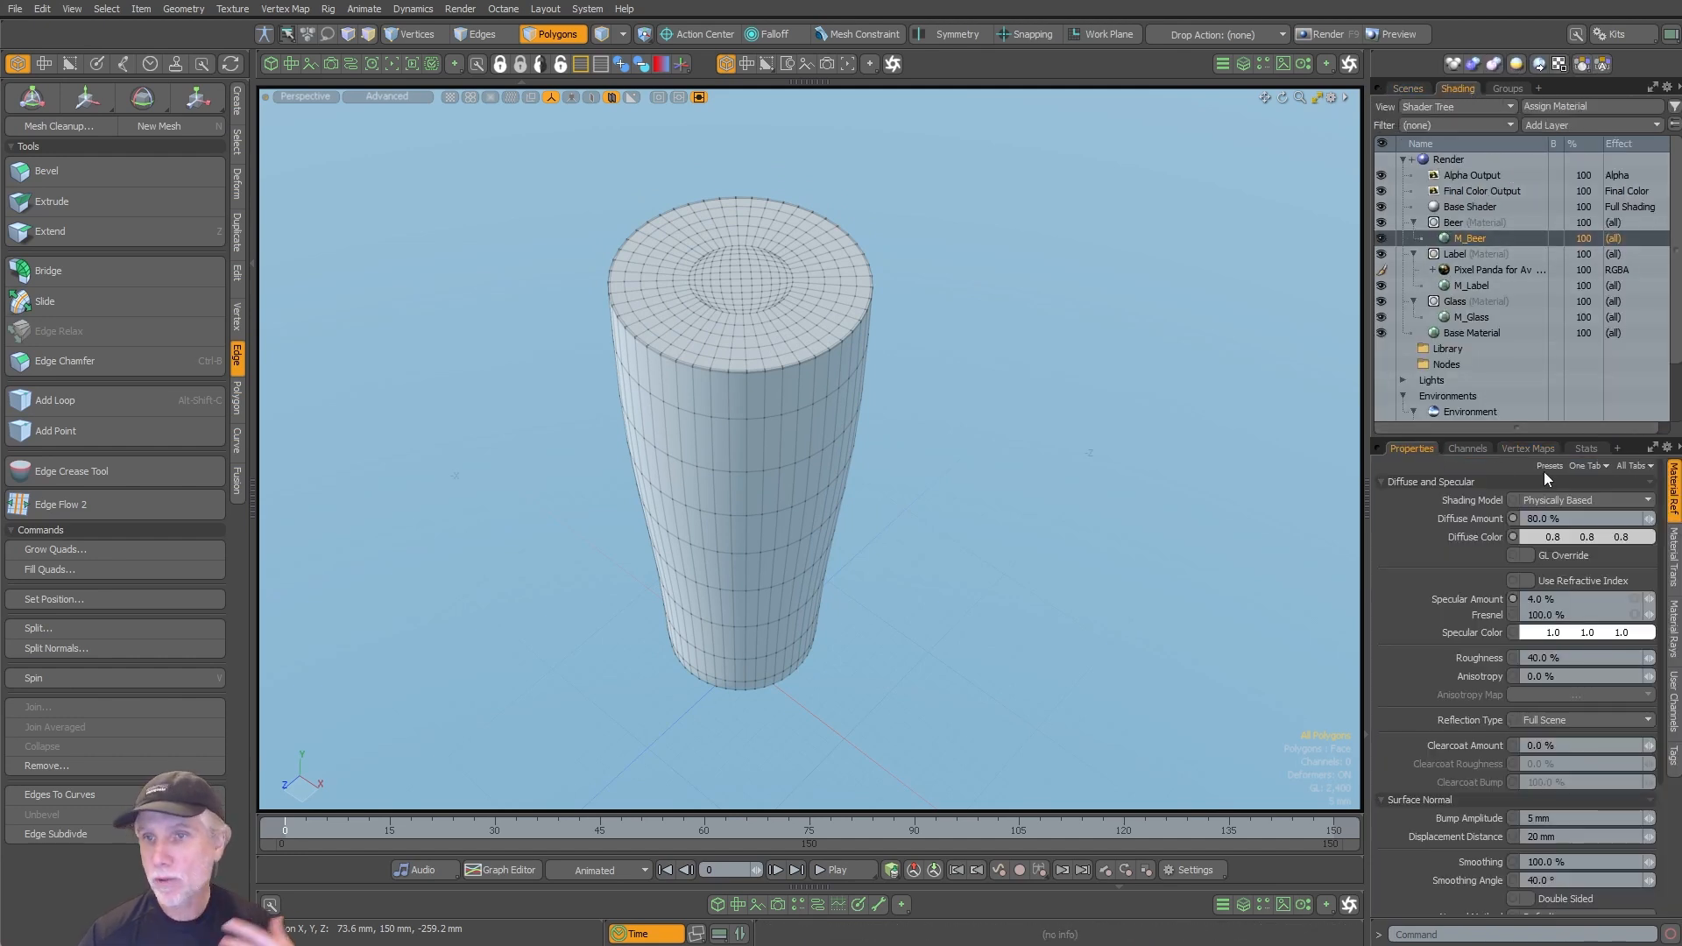
click(1635, 468)
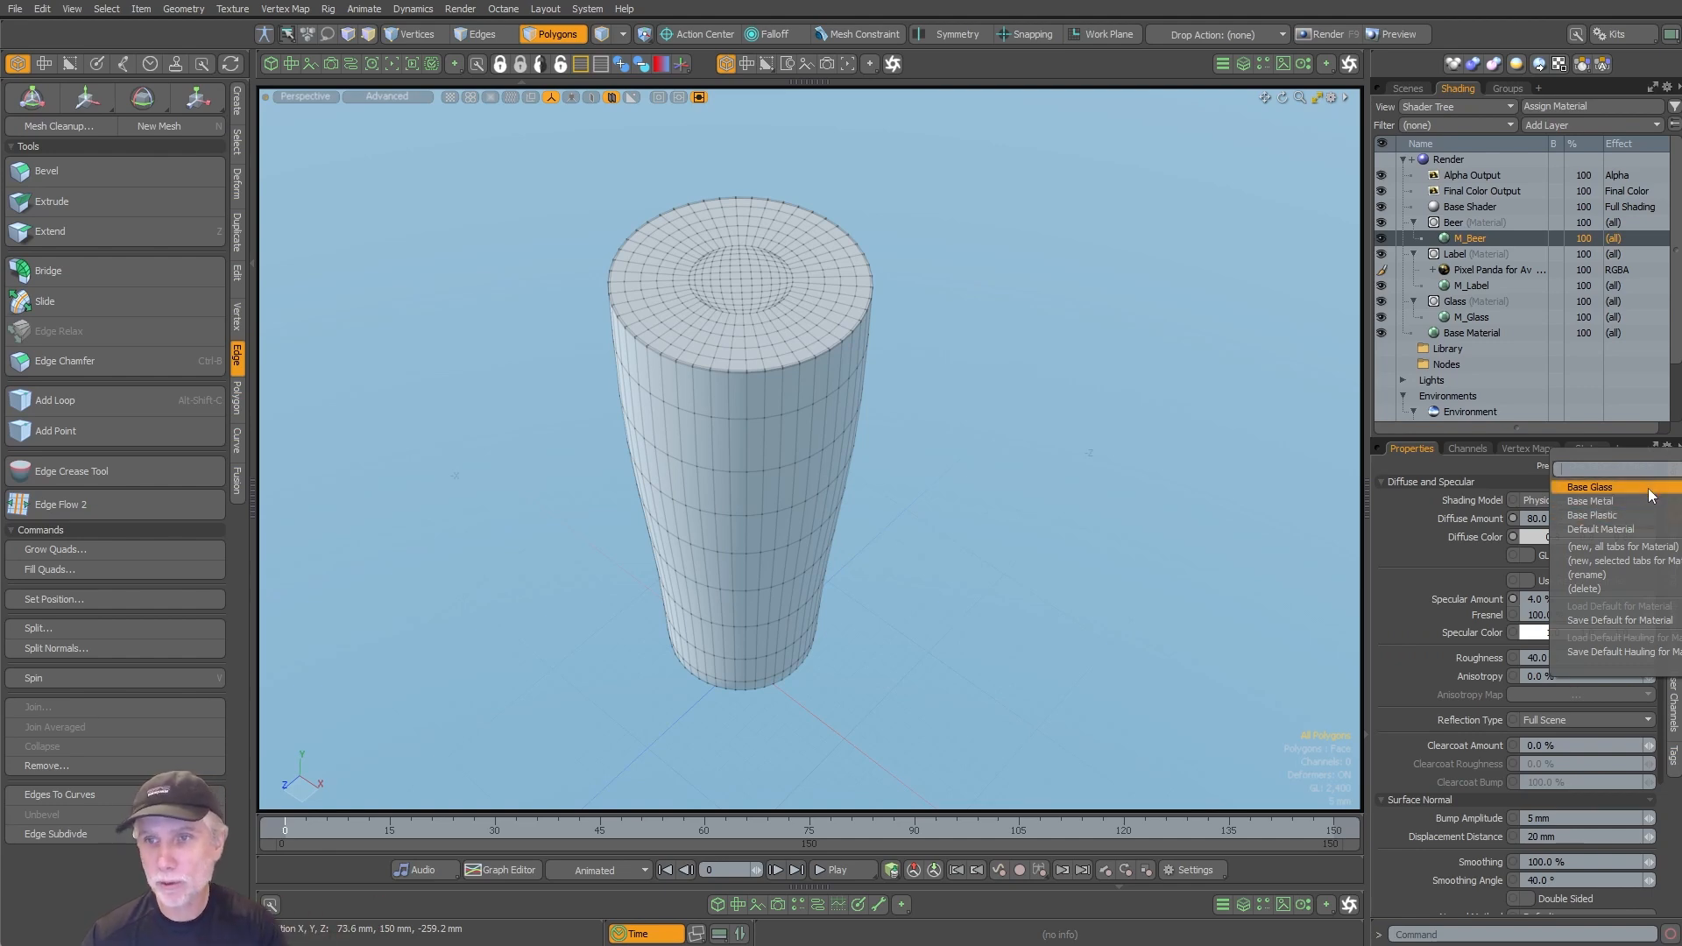
click(1648, 486)
alt+drag(1184, 528, 879, 432)
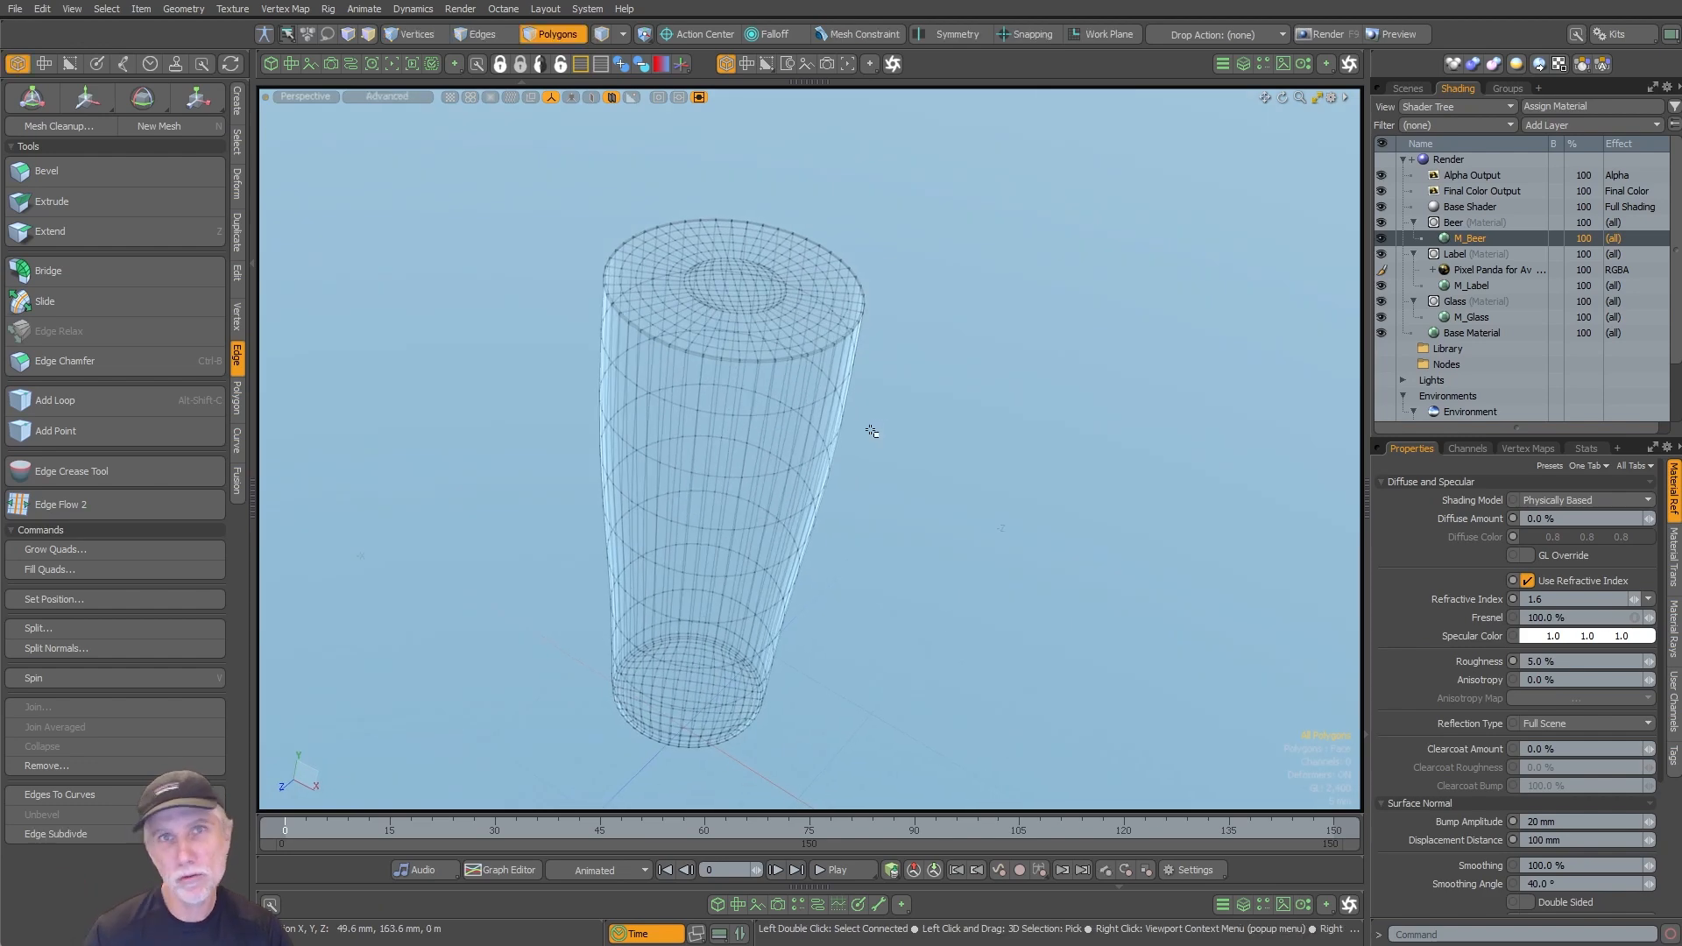
Step: Set the M_Beer material's Transparent Color to a light amber of 1.0, 0.85, 0.69
click(1674, 557)
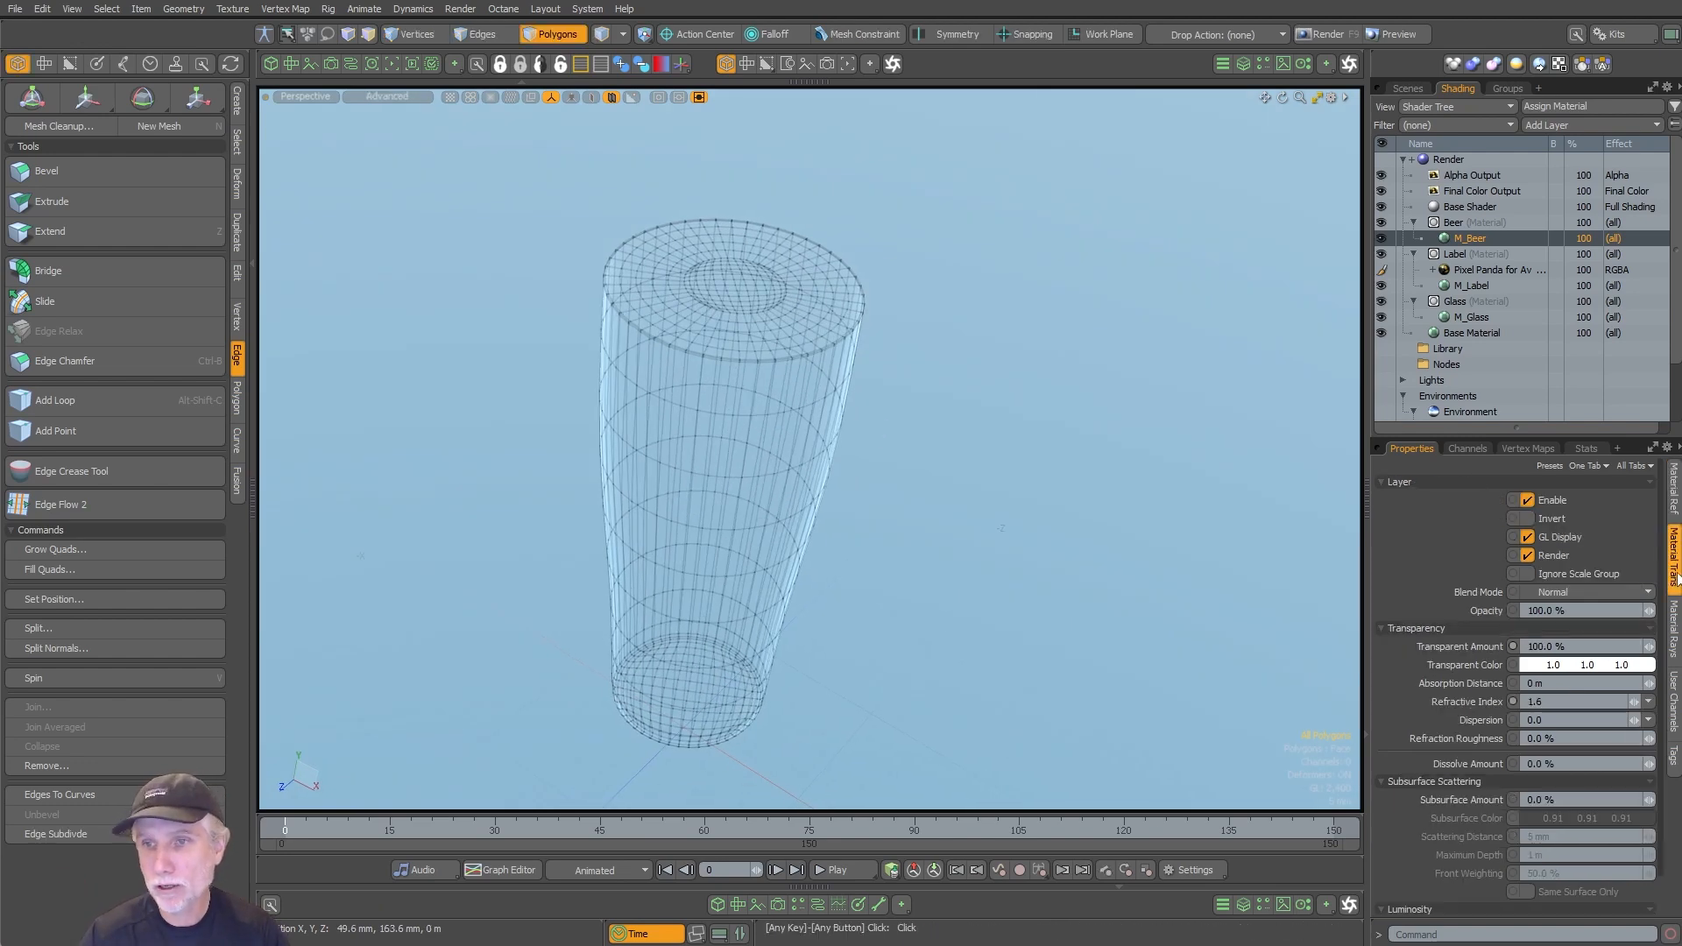
click(1483, 668)
drag(1086, 544, 1152, 530)
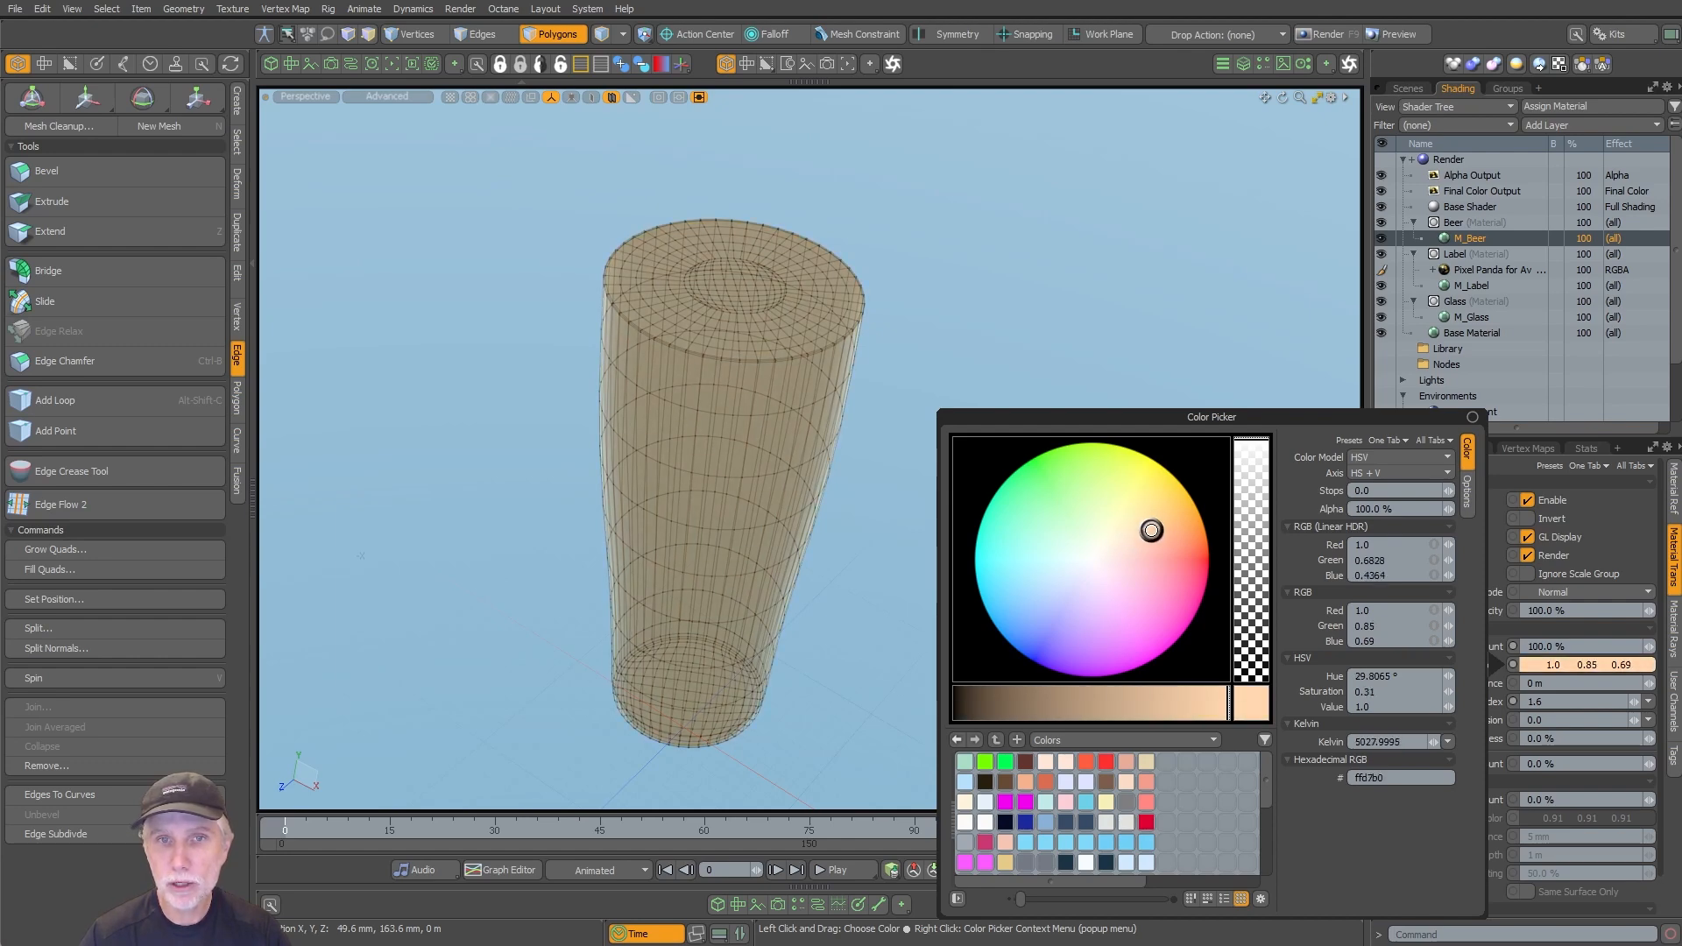
scroll(1047, 451, down, 3)
alt+drag(930, 553, 861, 514)
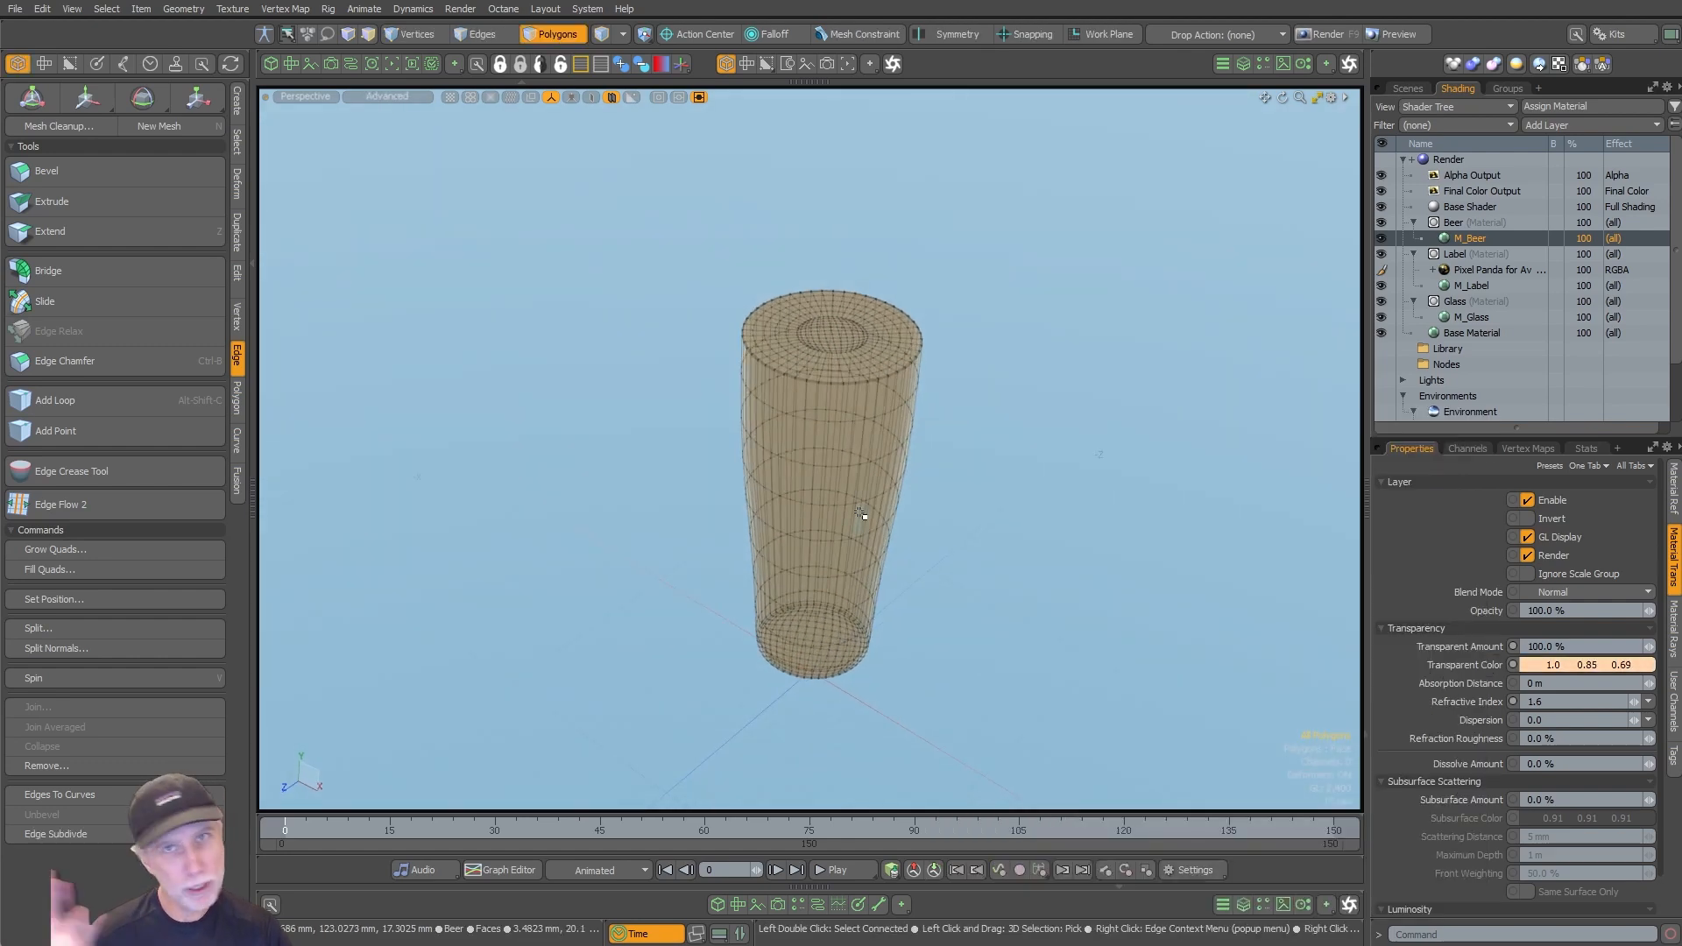
scroll(964, 444, up, 3)
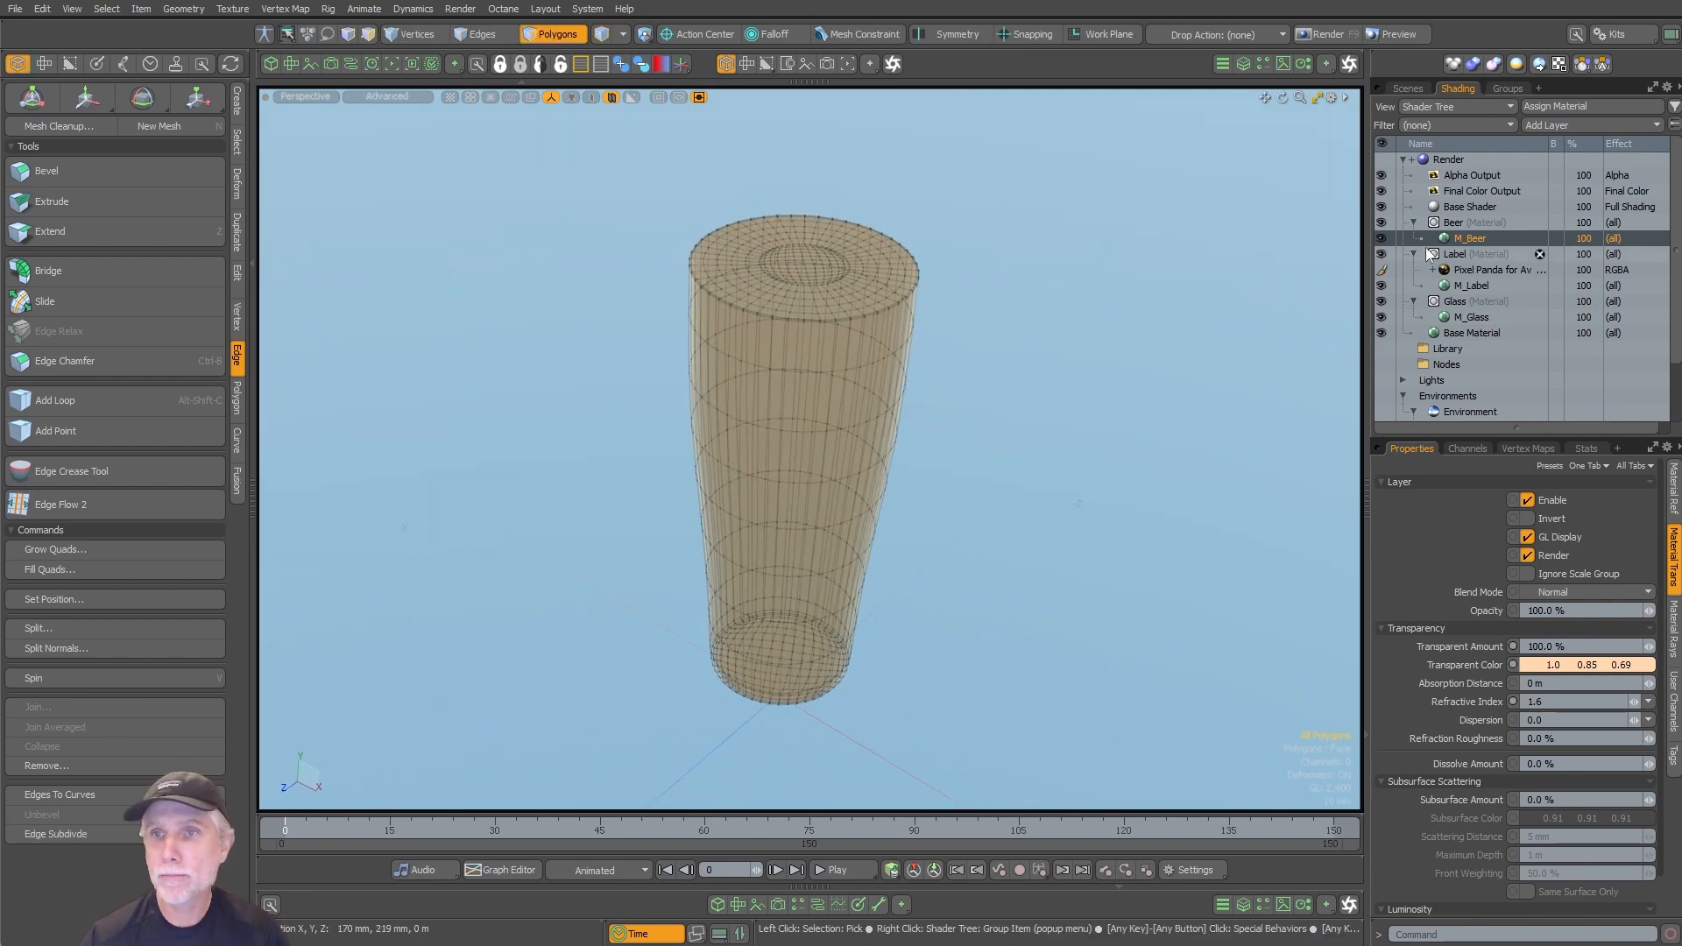
Step: Return to the scene's item list, hide the modelling toolbox and show the schematic workspace beside the 3D view
click(1408, 88)
scroll(1096, 340, down, 2)
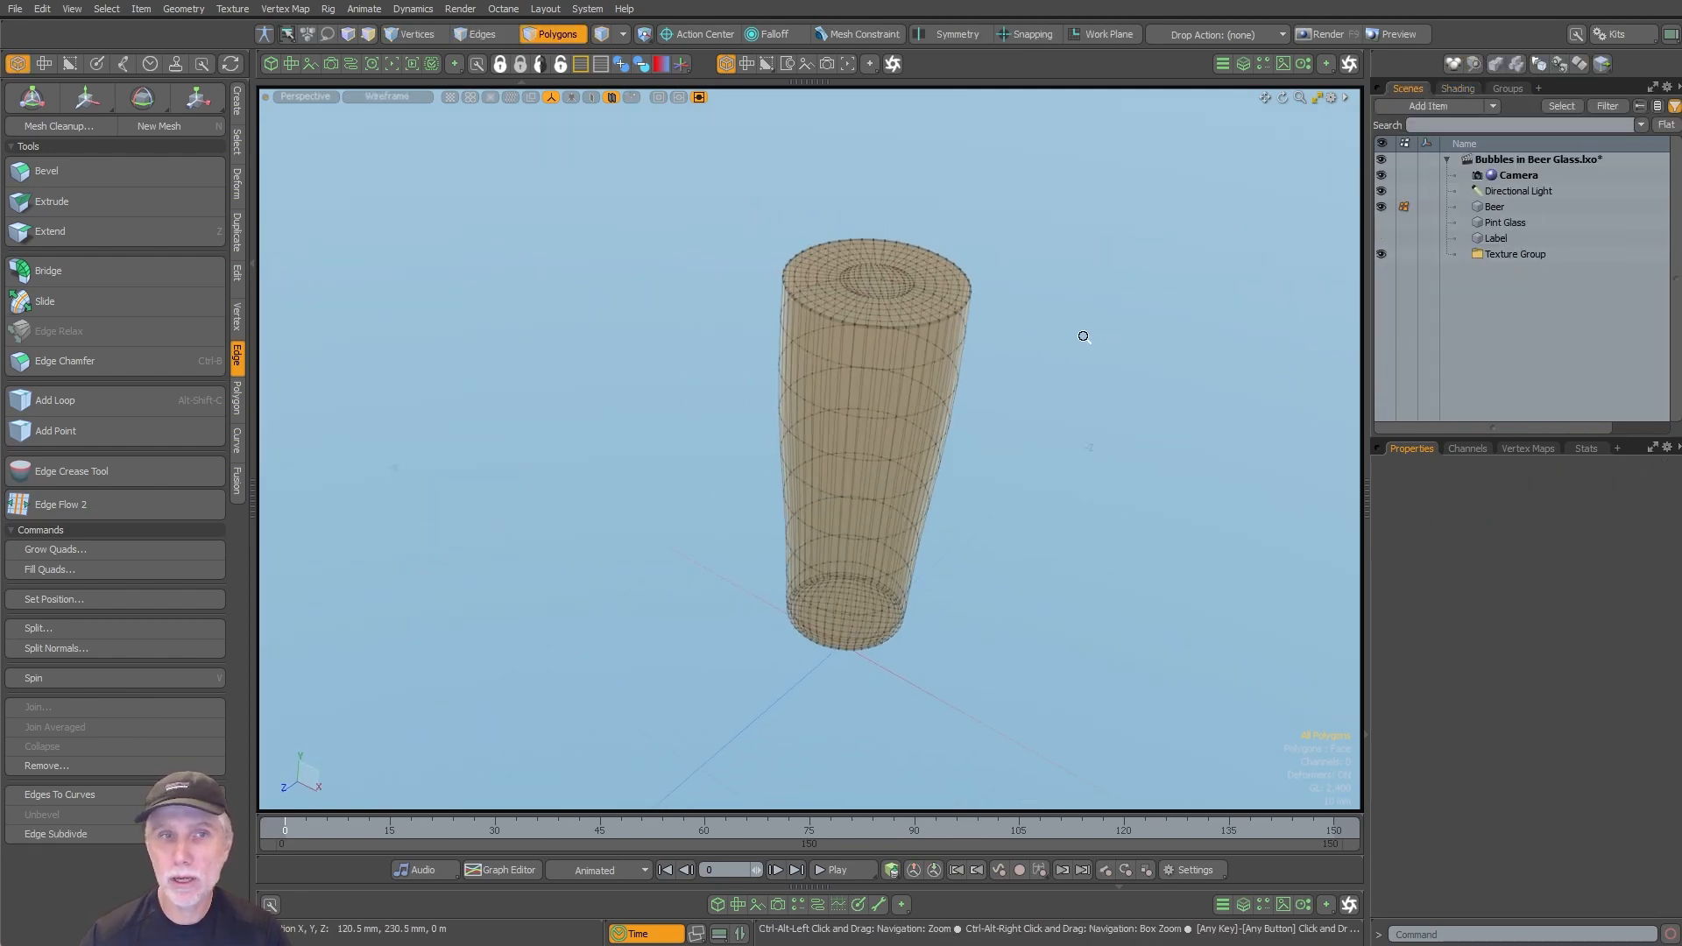
click(251, 402)
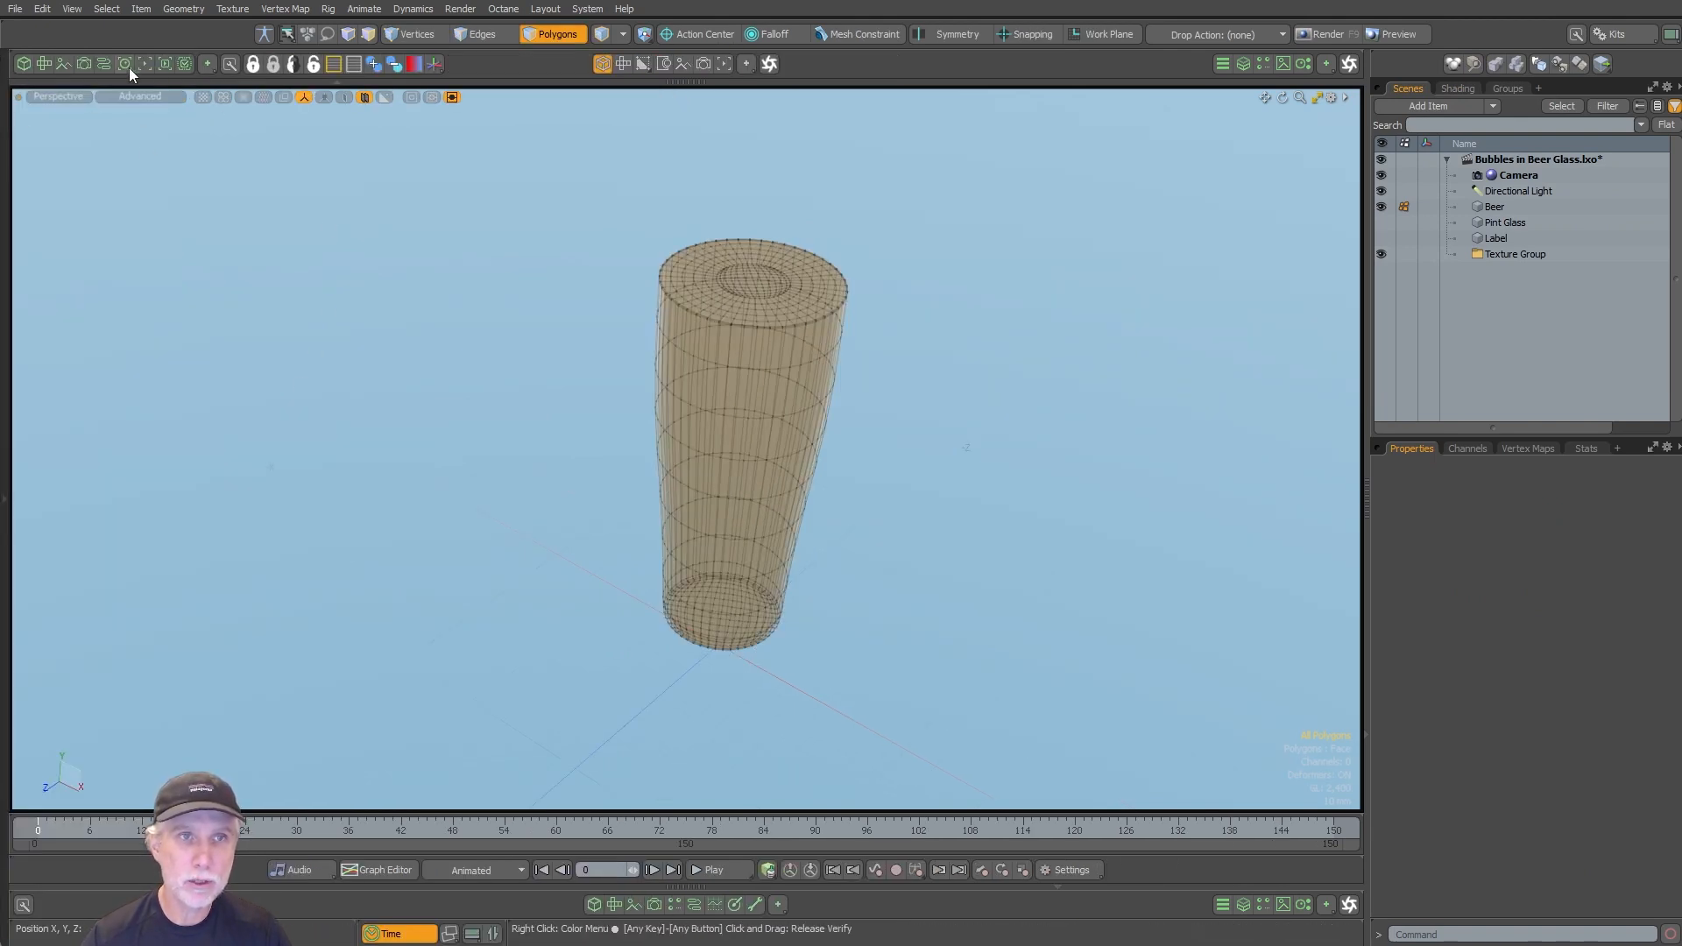
click(103, 63)
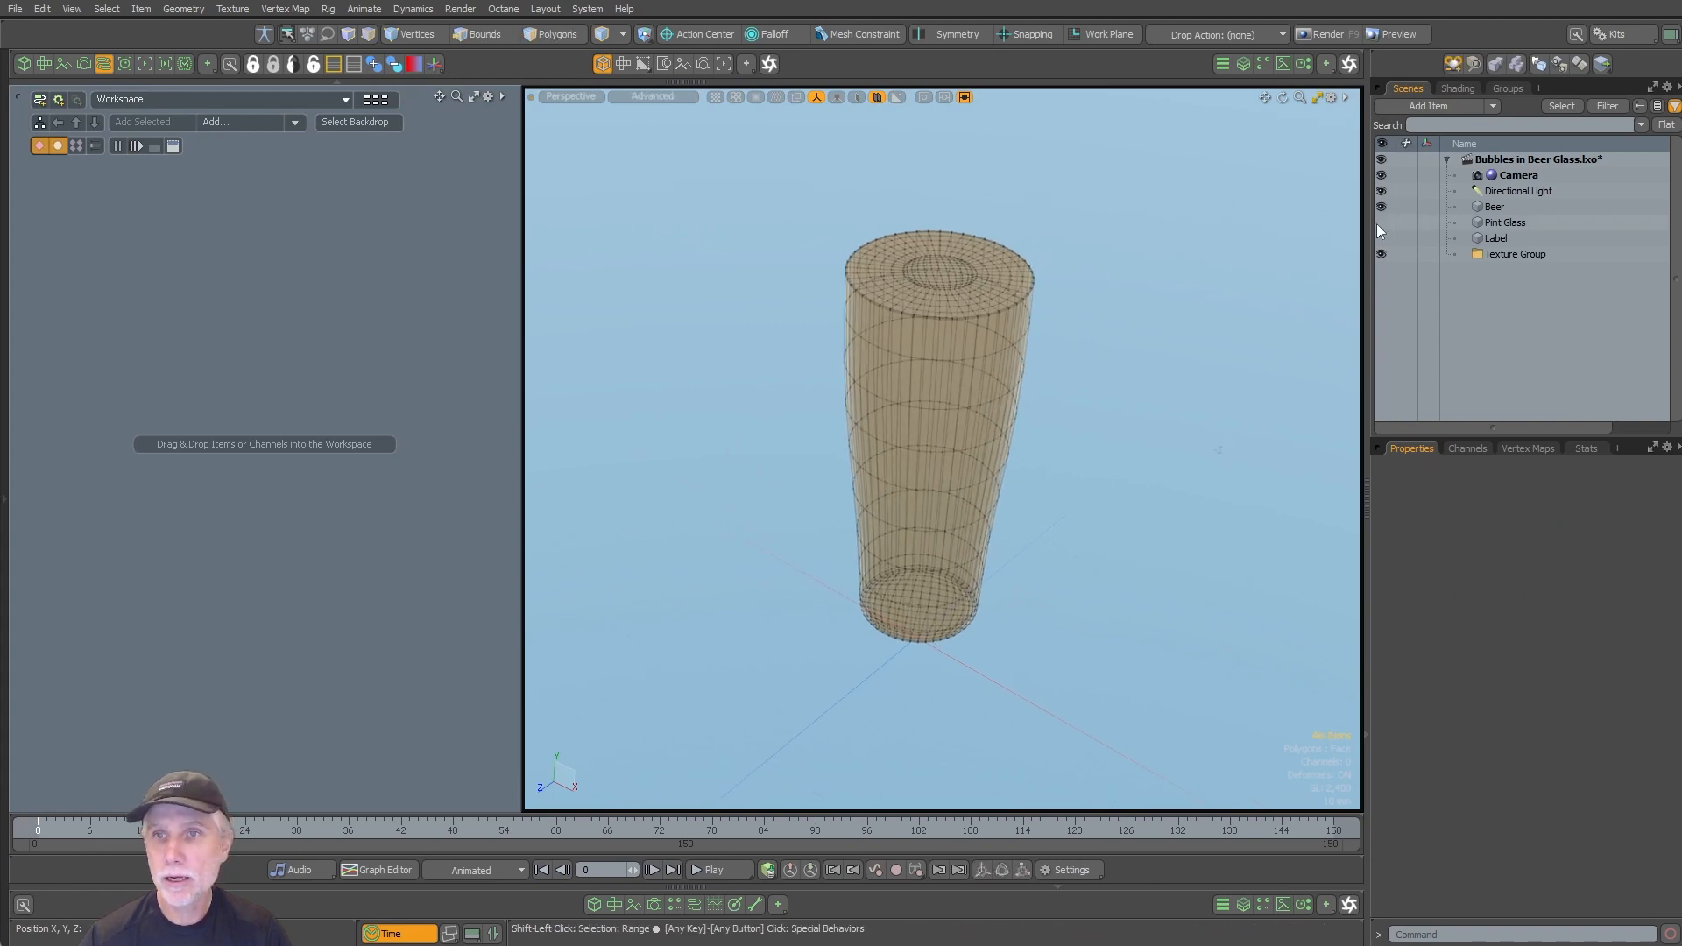
Step: Find the DEX Discrete Particles items and add a Volume Distribution item to the scene
click(1426, 105)
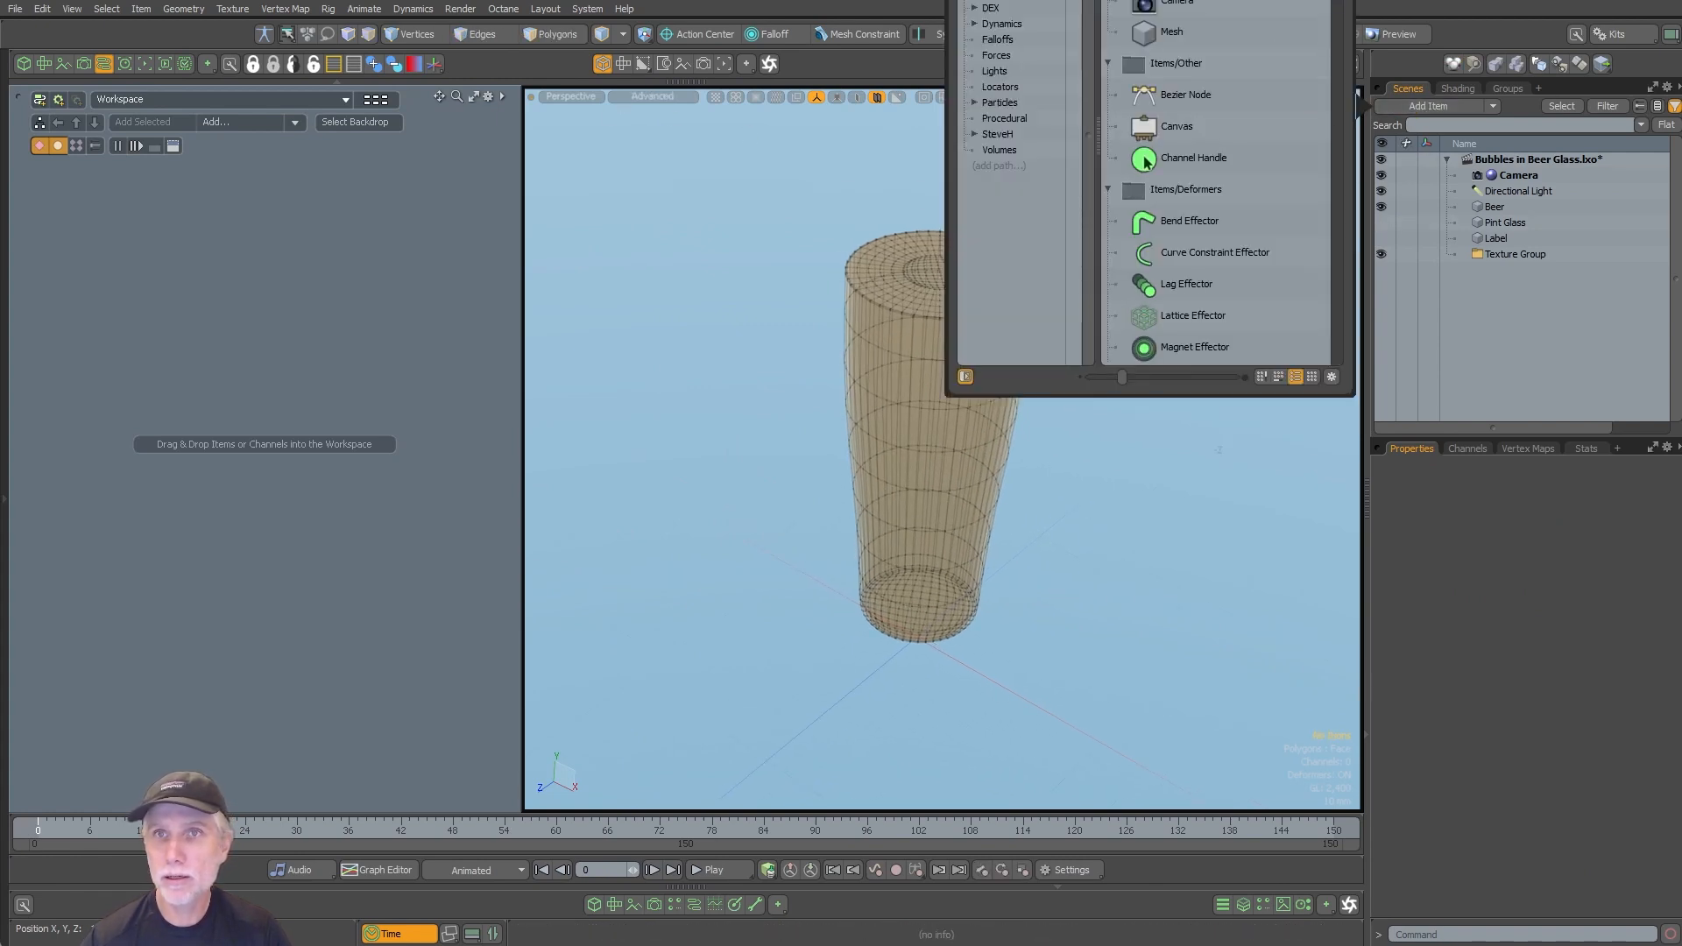
drag(1113, 139, 1106, 152)
text(DEX)
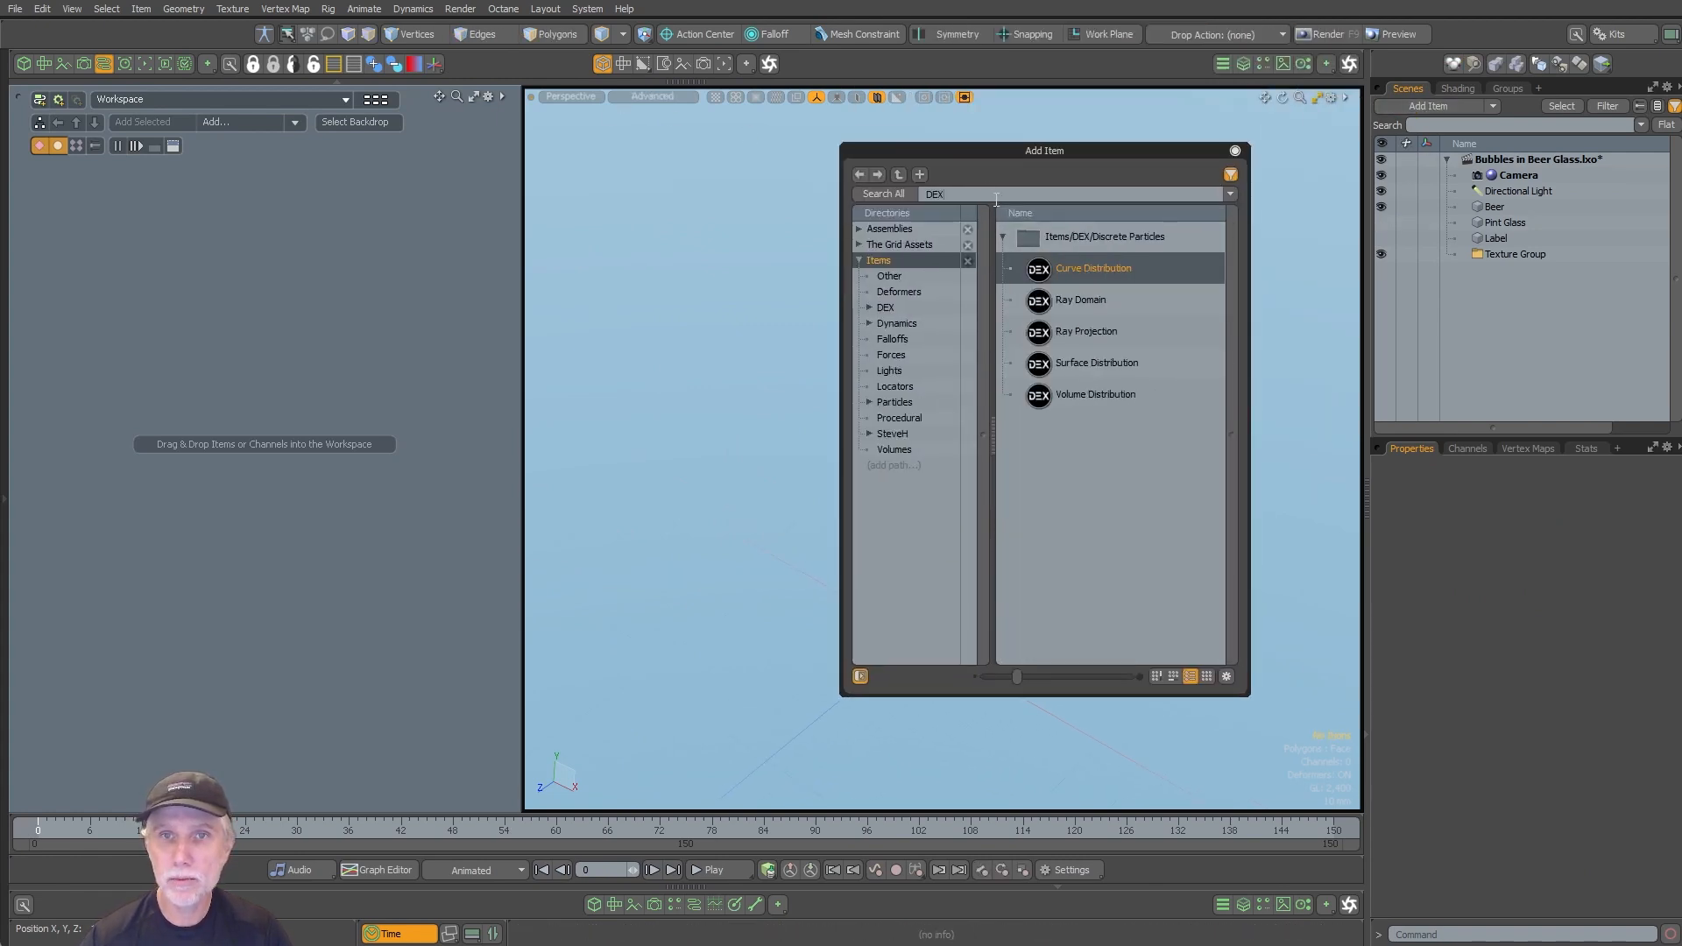
click(1087, 395)
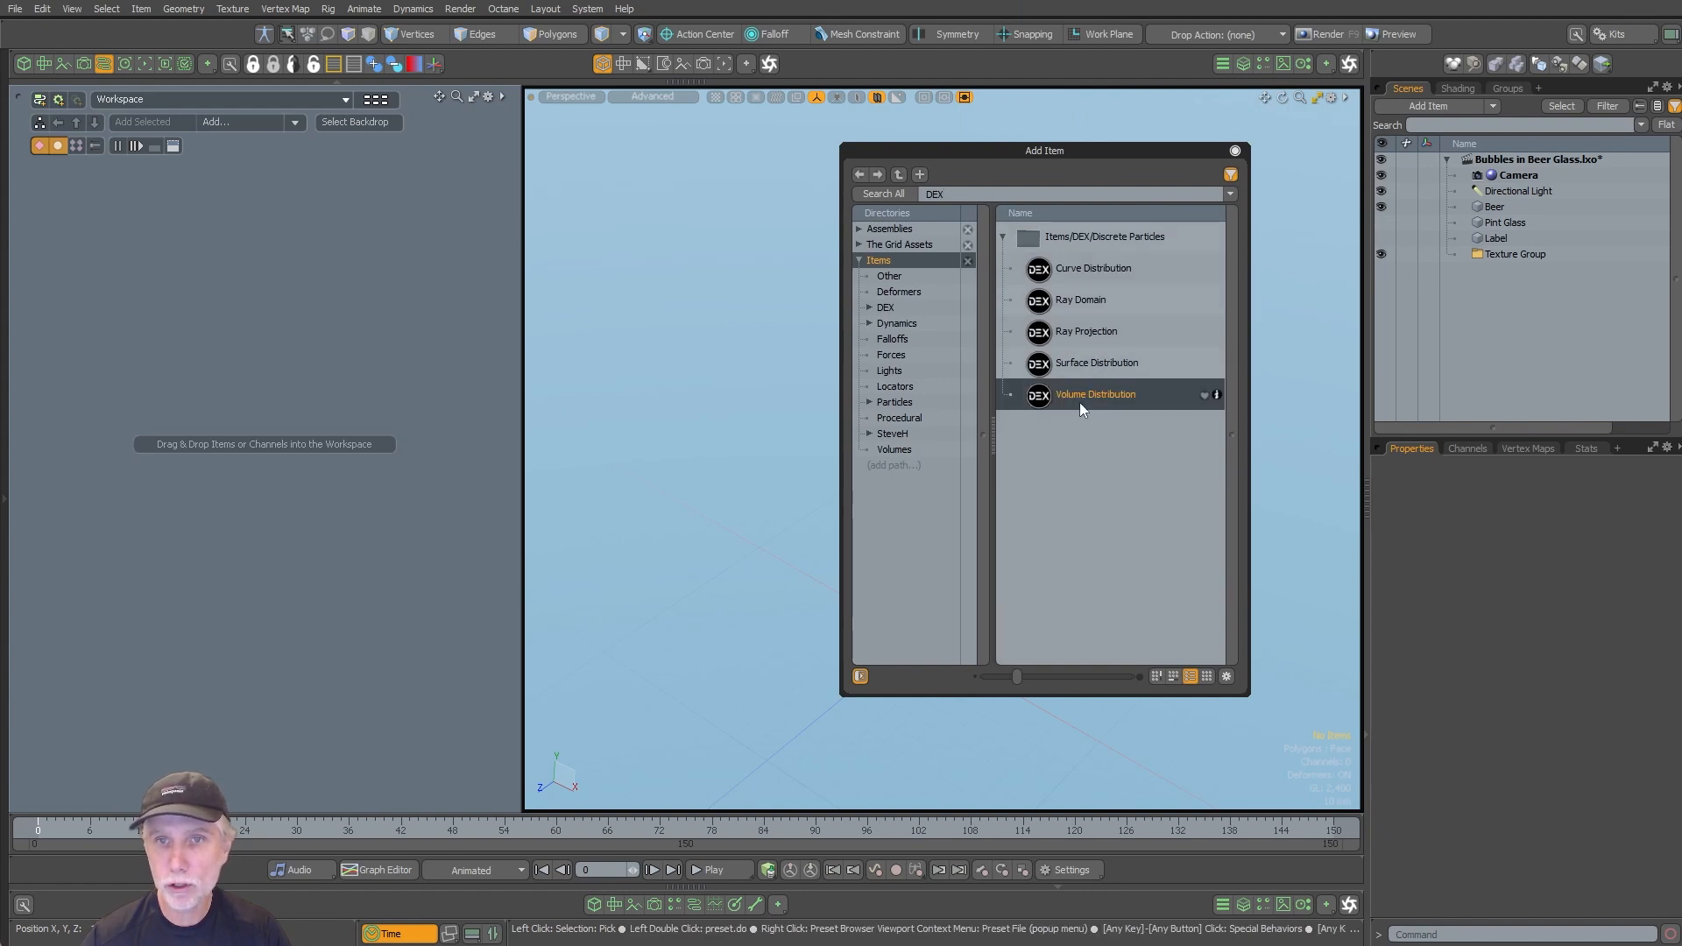
double_click(1080, 396)
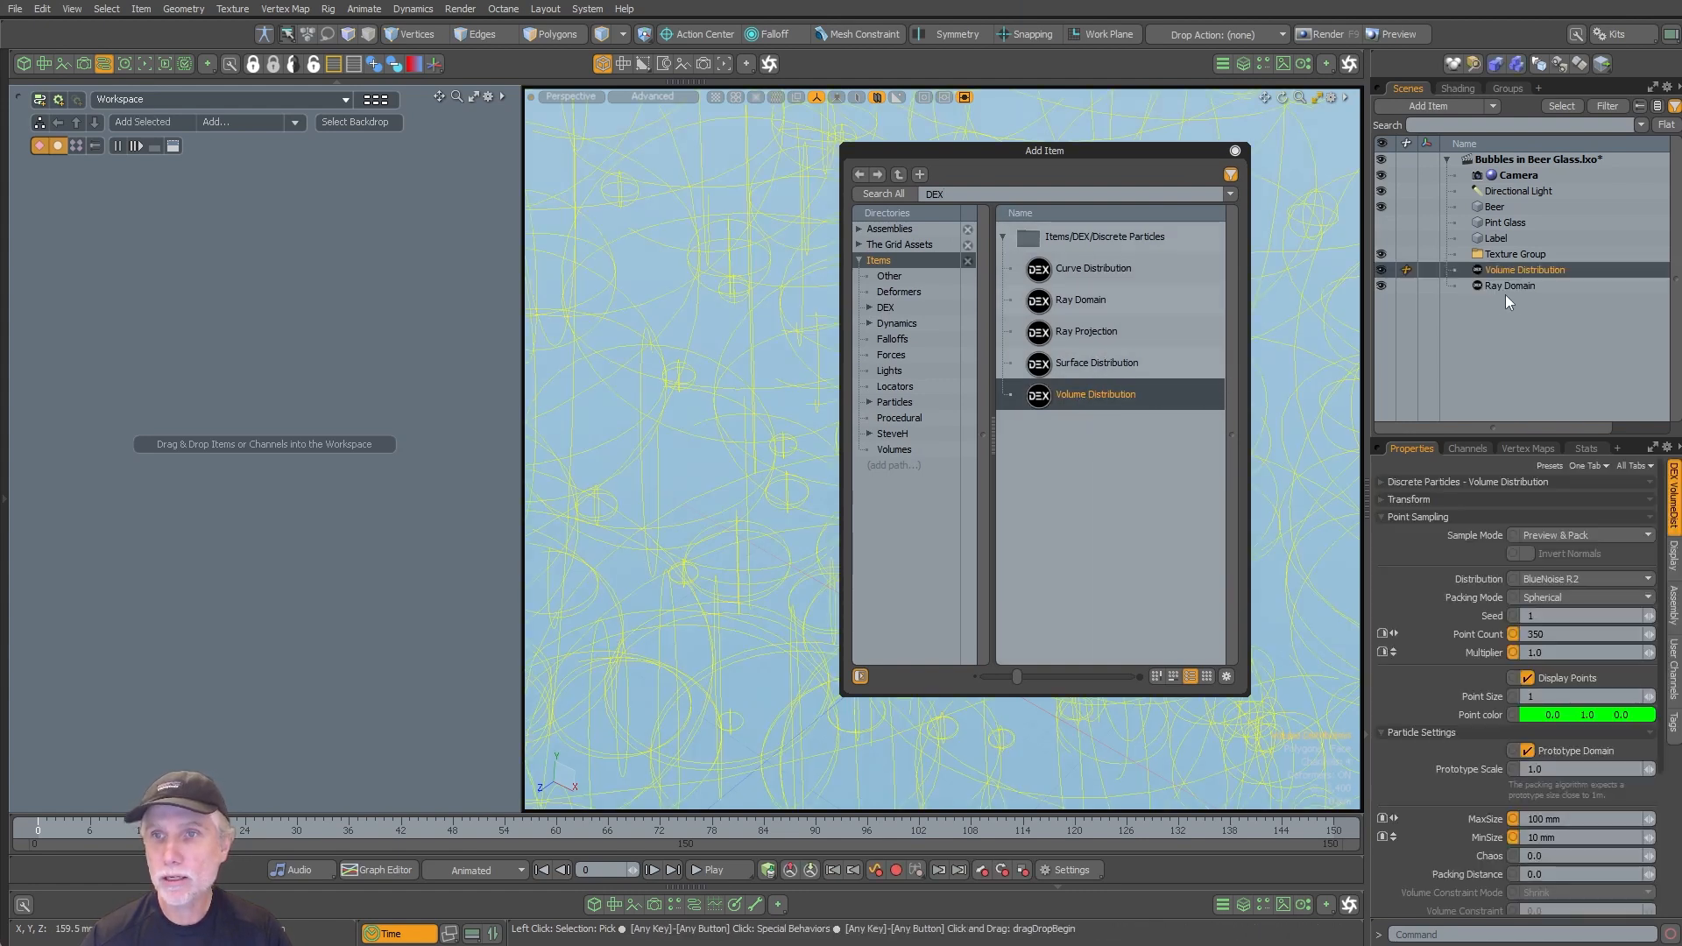
click(1236, 151)
mouse_move(1250, 159)
alt+mouse_down()
mouse_move(1055, 286)
mouse_move(954, 327)
mouse_move(969, 372)
mouse_move(860, 437)
mouse_move(721, 353)
mouse_move(885, 486)
alt+mouse_up()
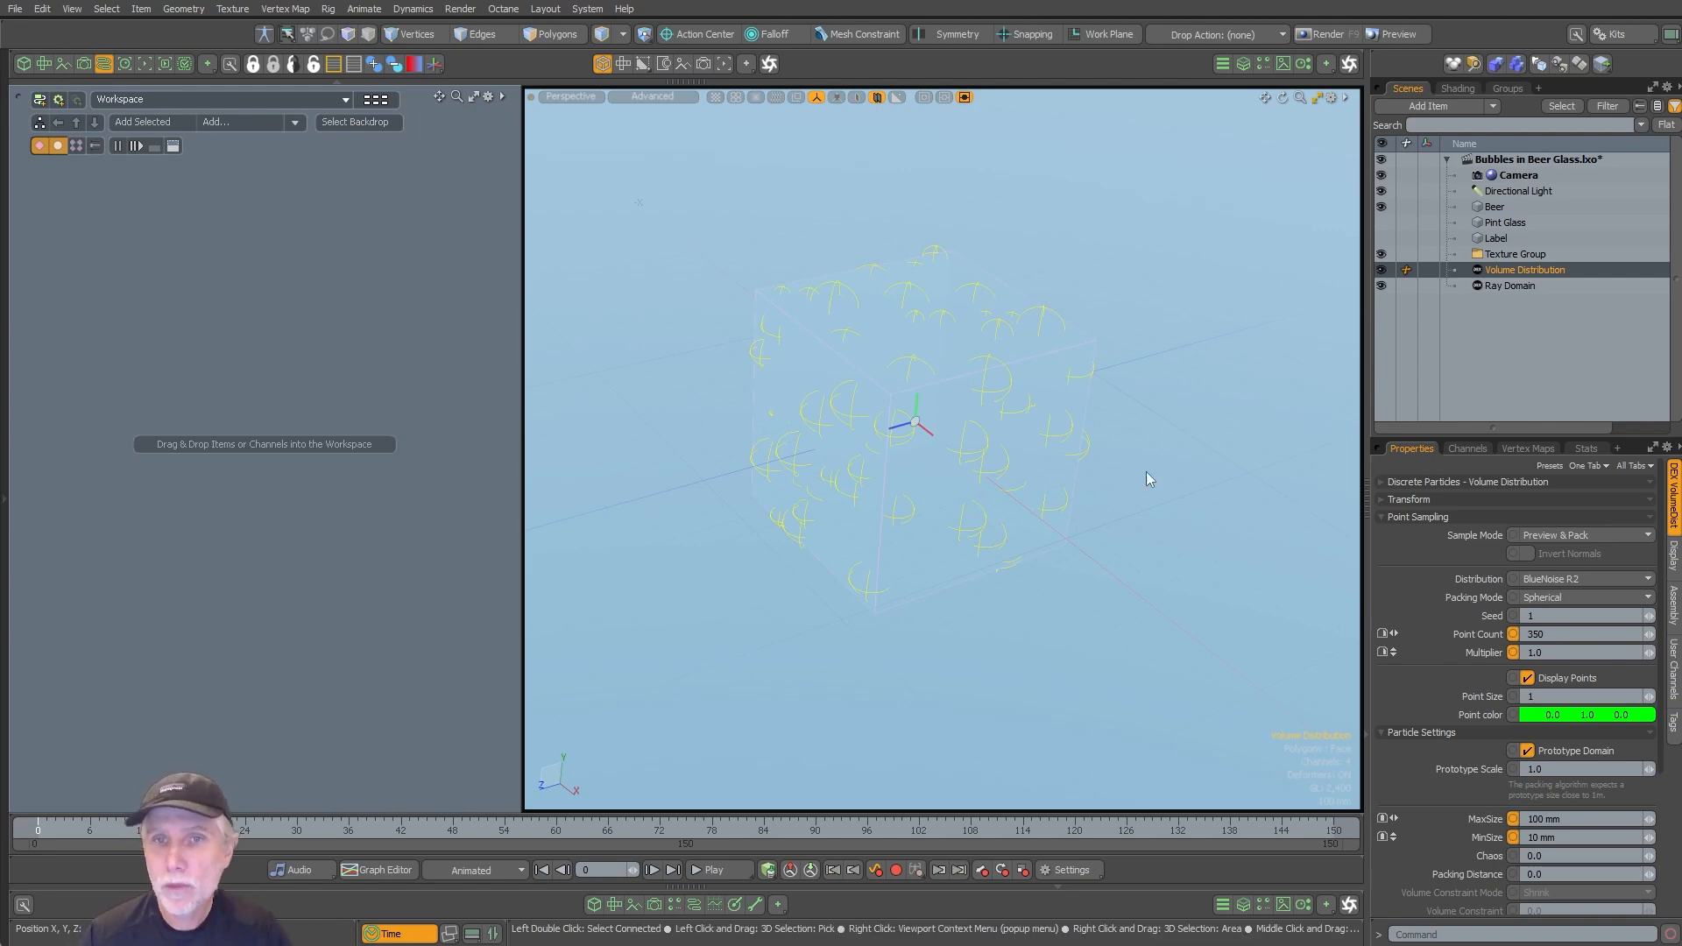
Step: Place the Volume Distribution and its Ray Domain in the schematic workspace and arrange their nodes
alt+drag(980, 558, 928, 542)
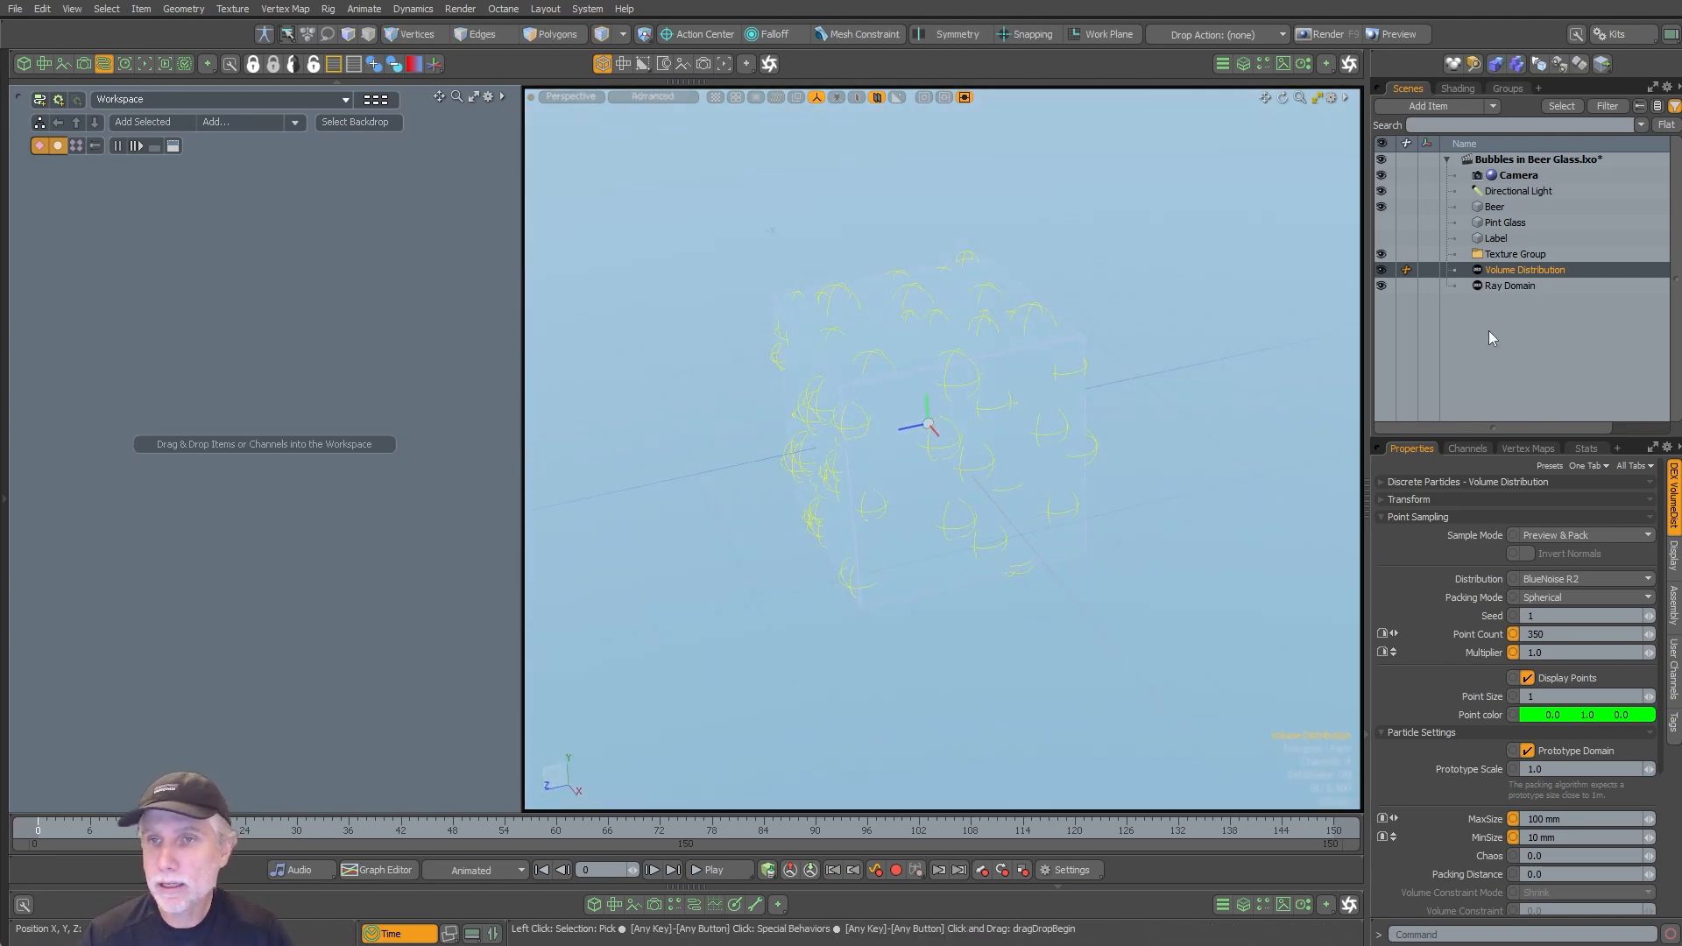
shift+click(1503, 285)
drag(1502, 286, 247, 402)
click(503, 417)
drag(298, 496, 107, 464)
alt+drag(245, 545, 308, 532)
scroll(315, 517, down, 2)
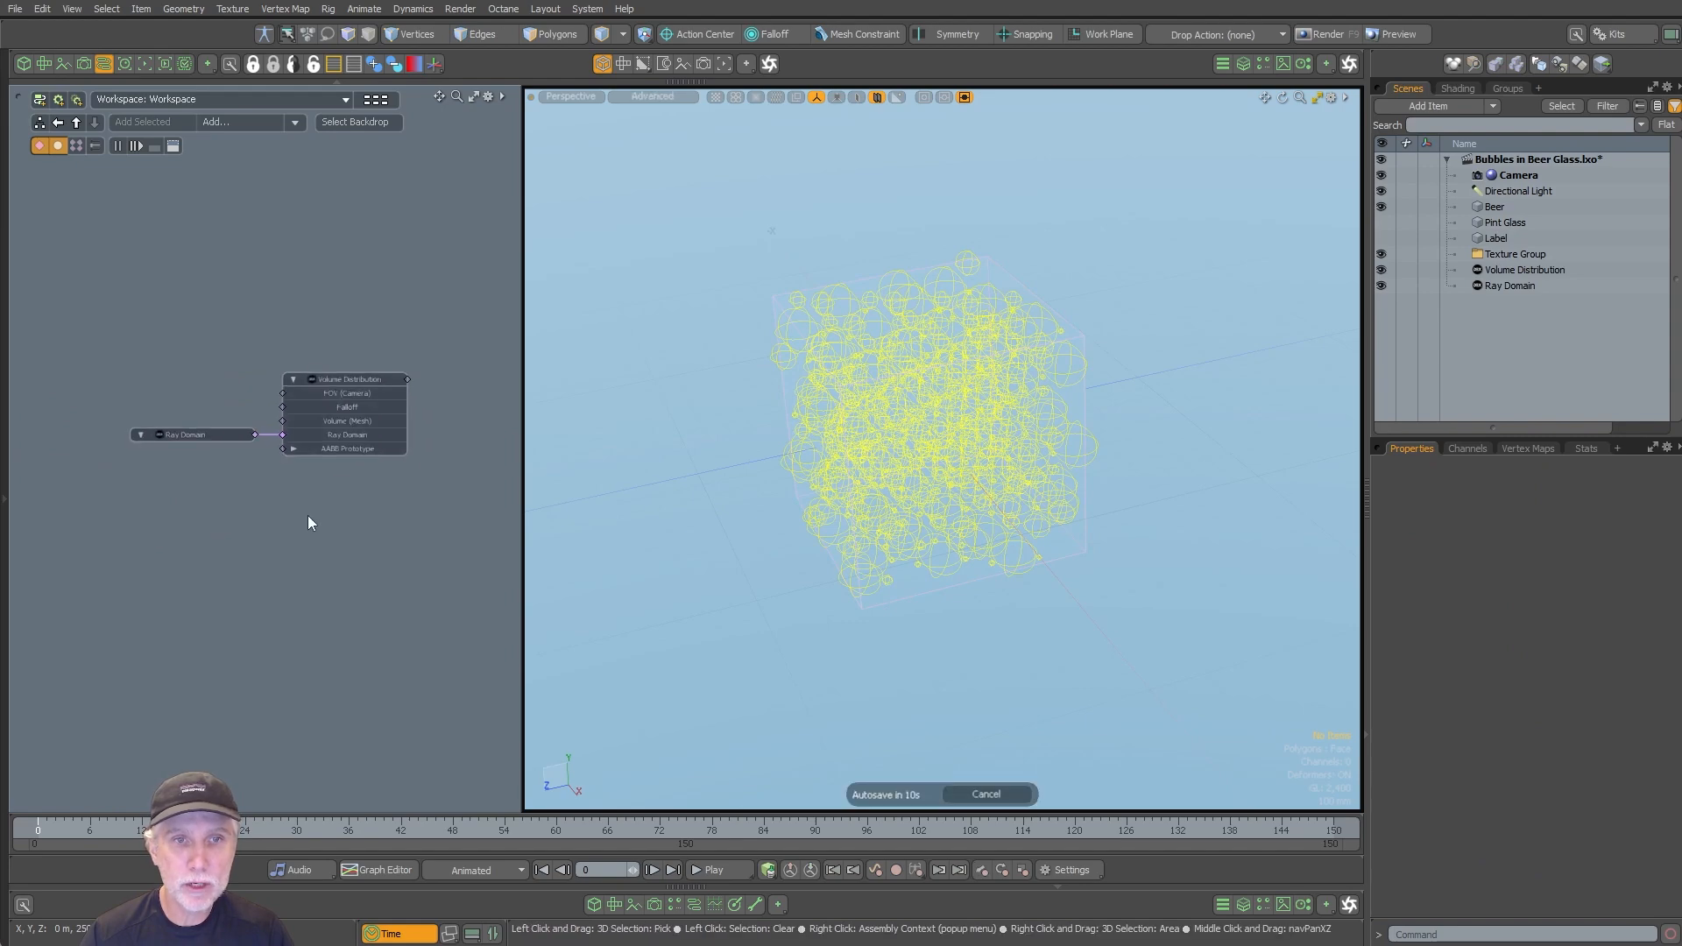
Step: Add a Replicator item to the scene and place its node beside Volume Distribution in the schematic
key(n)
drag(1437, 449, 467, 216)
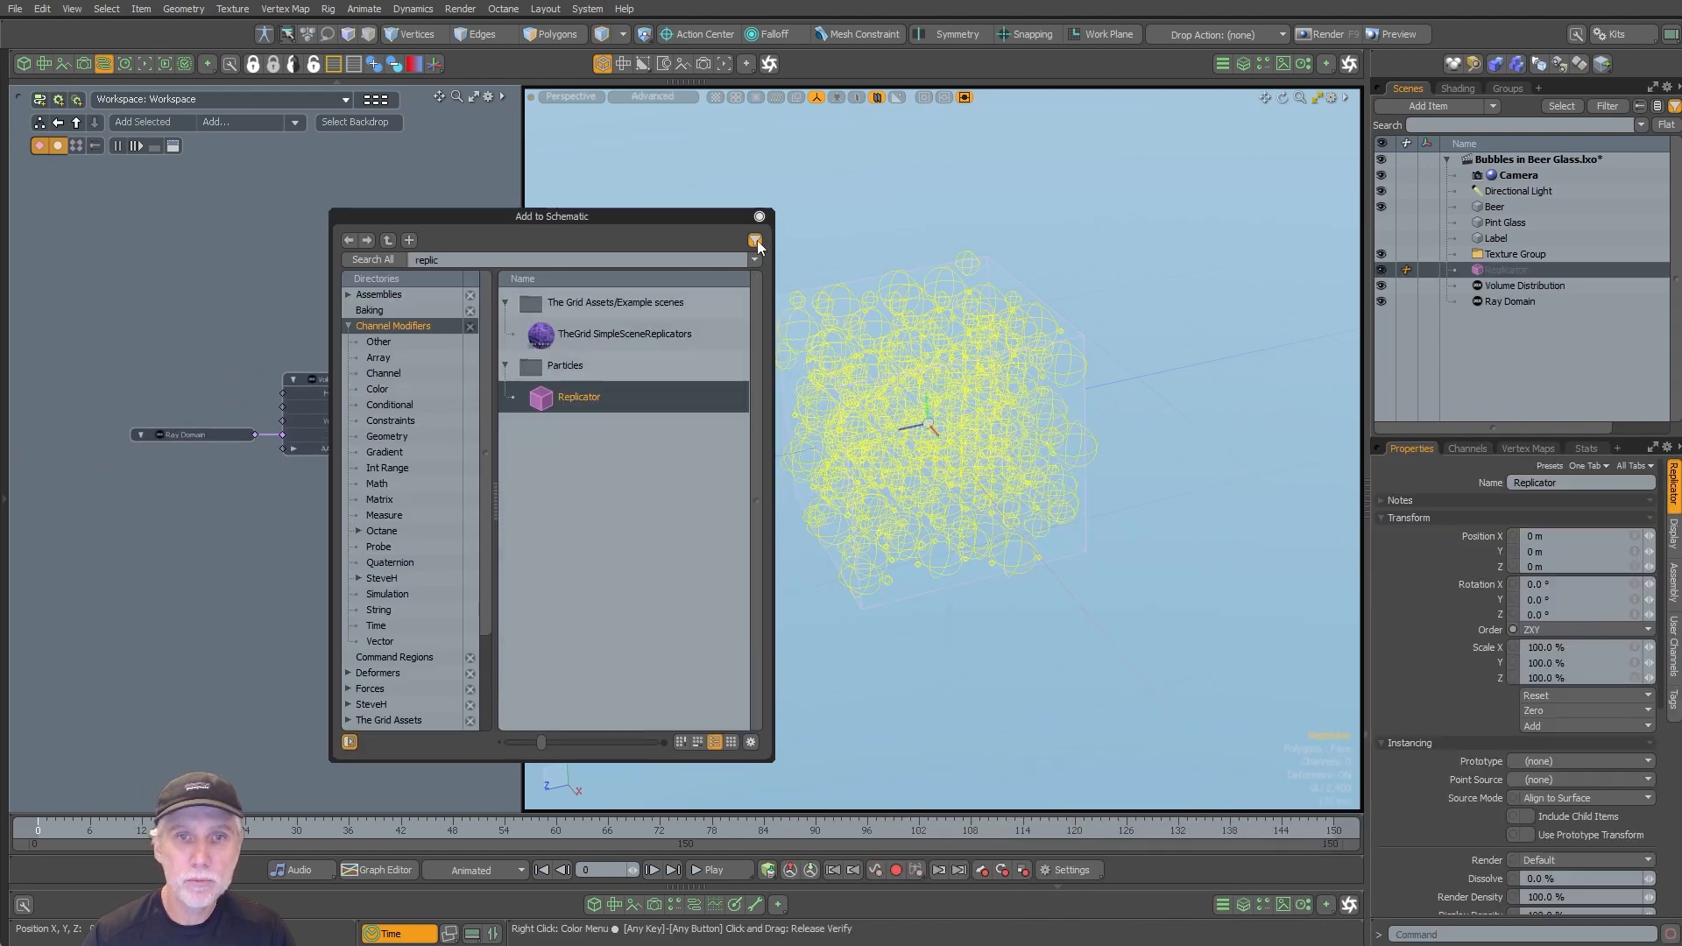
click(759, 215)
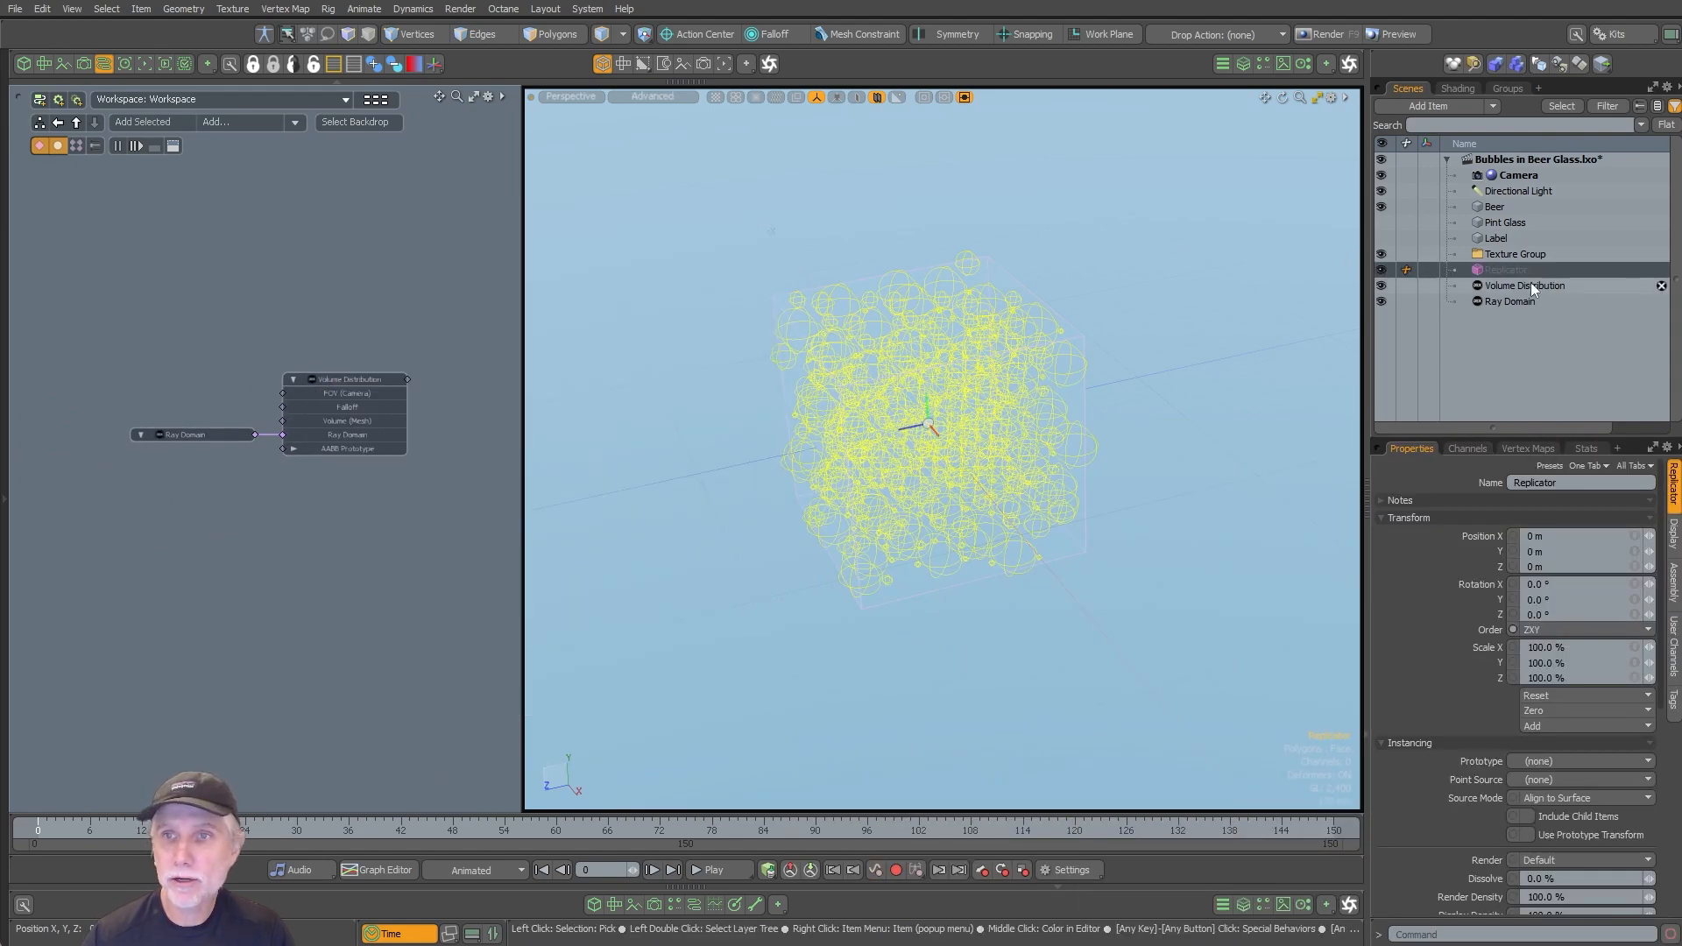
drag(1490, 274, 452, 349)
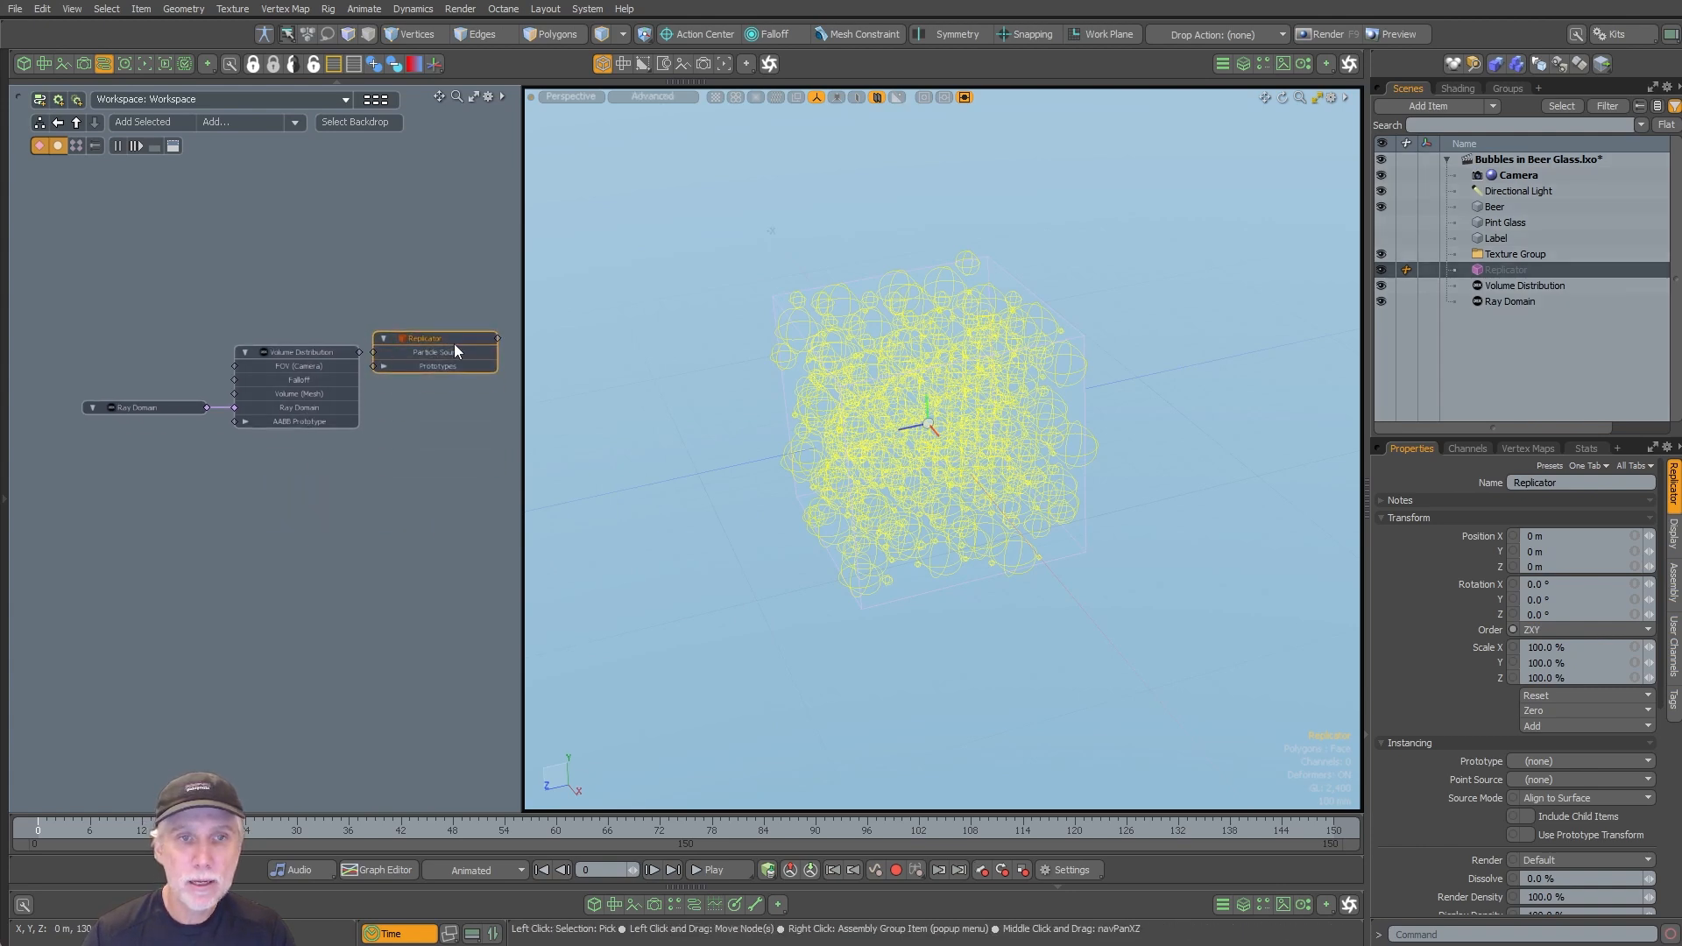
Step: Widen the schematic, connect Volume Distribution to the Replicator's Particle Source, and space the two nodes further apart
drag(523, 453, 859, 447)
scroll(676, 330, up, 4)
middle_drag(501, 409, 582, 380)
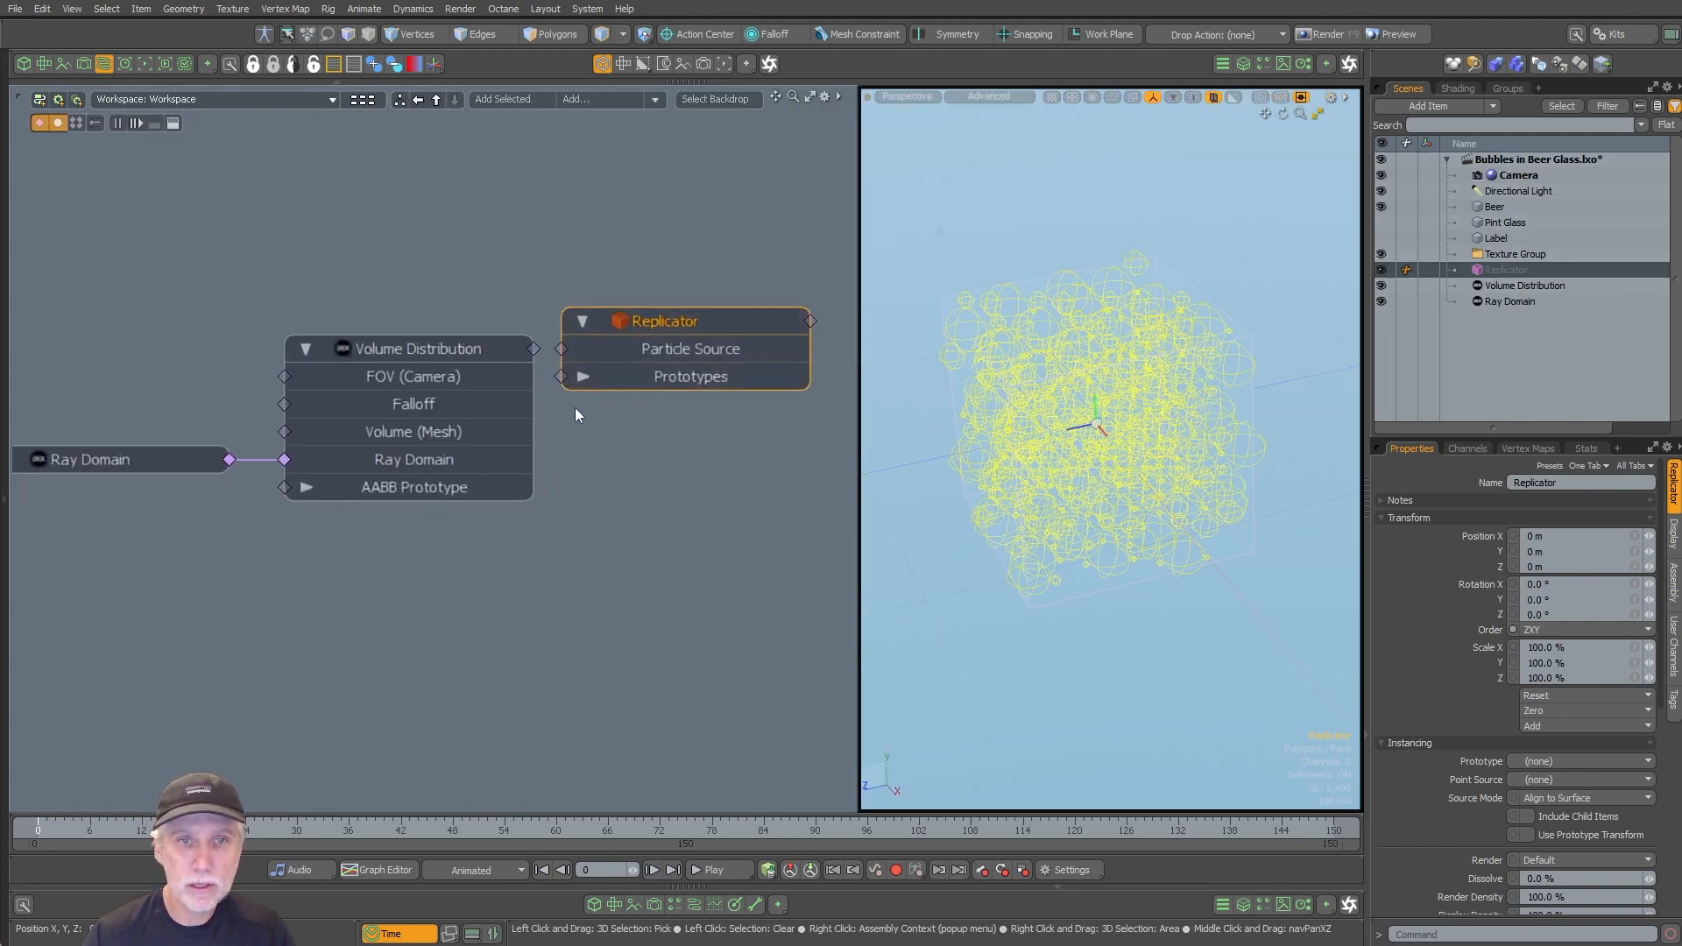
click(554, 419)
drag(568, 357, 562, 349)
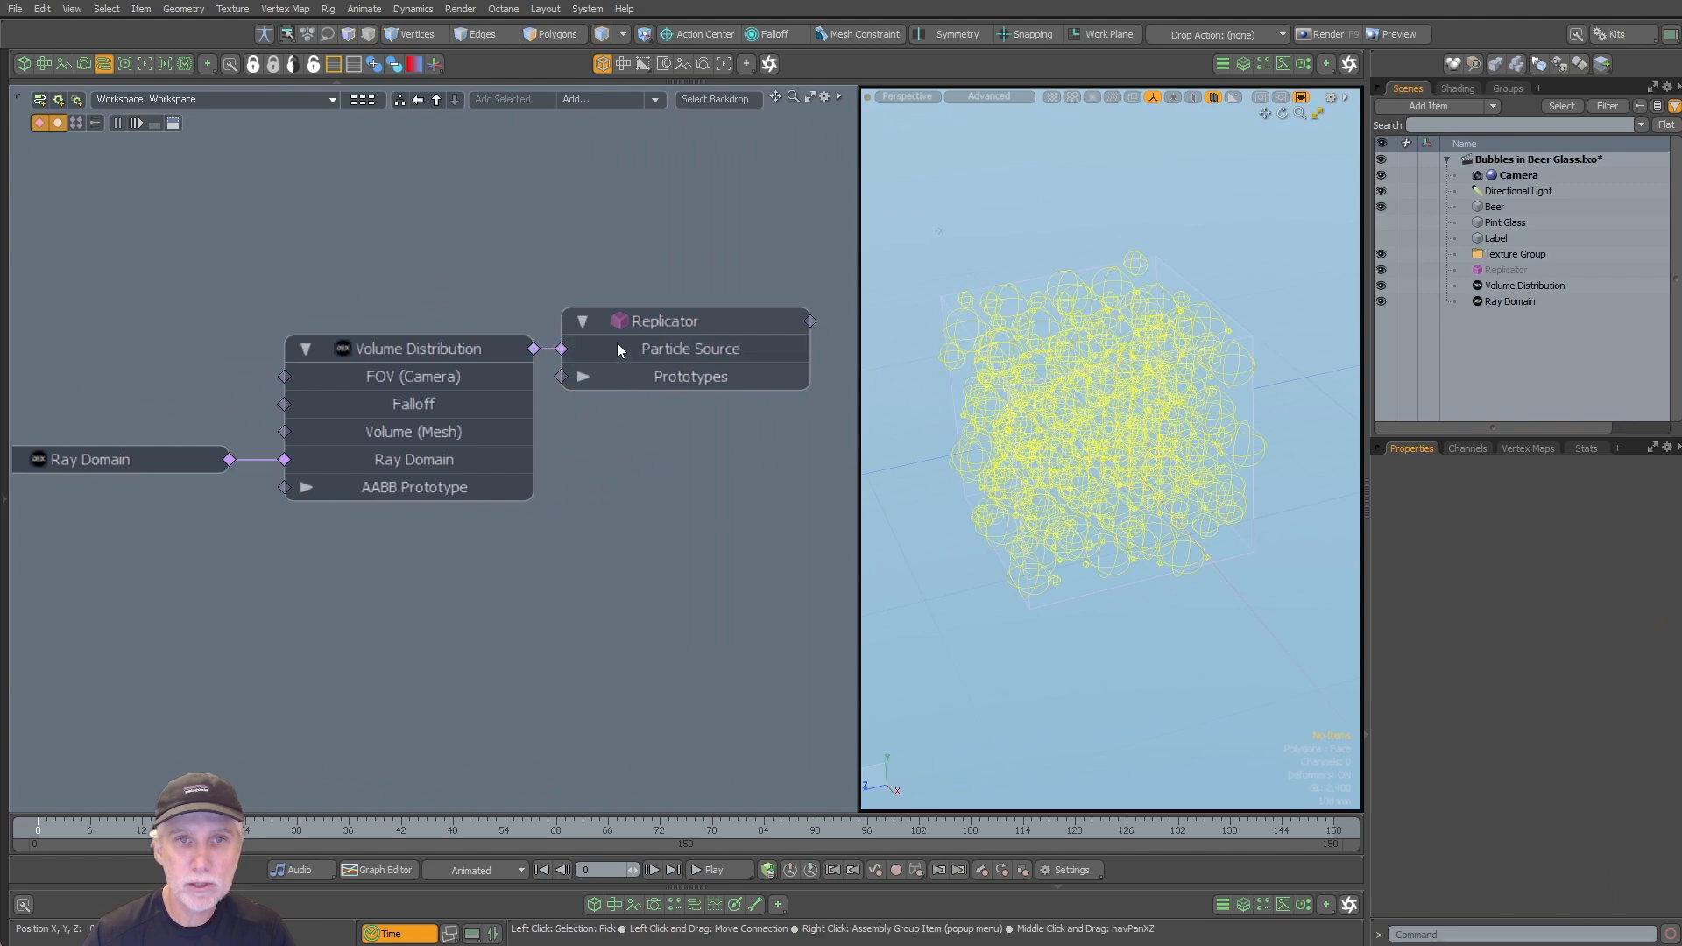
scroll(638, 307, down, 3)
click(699, 299)
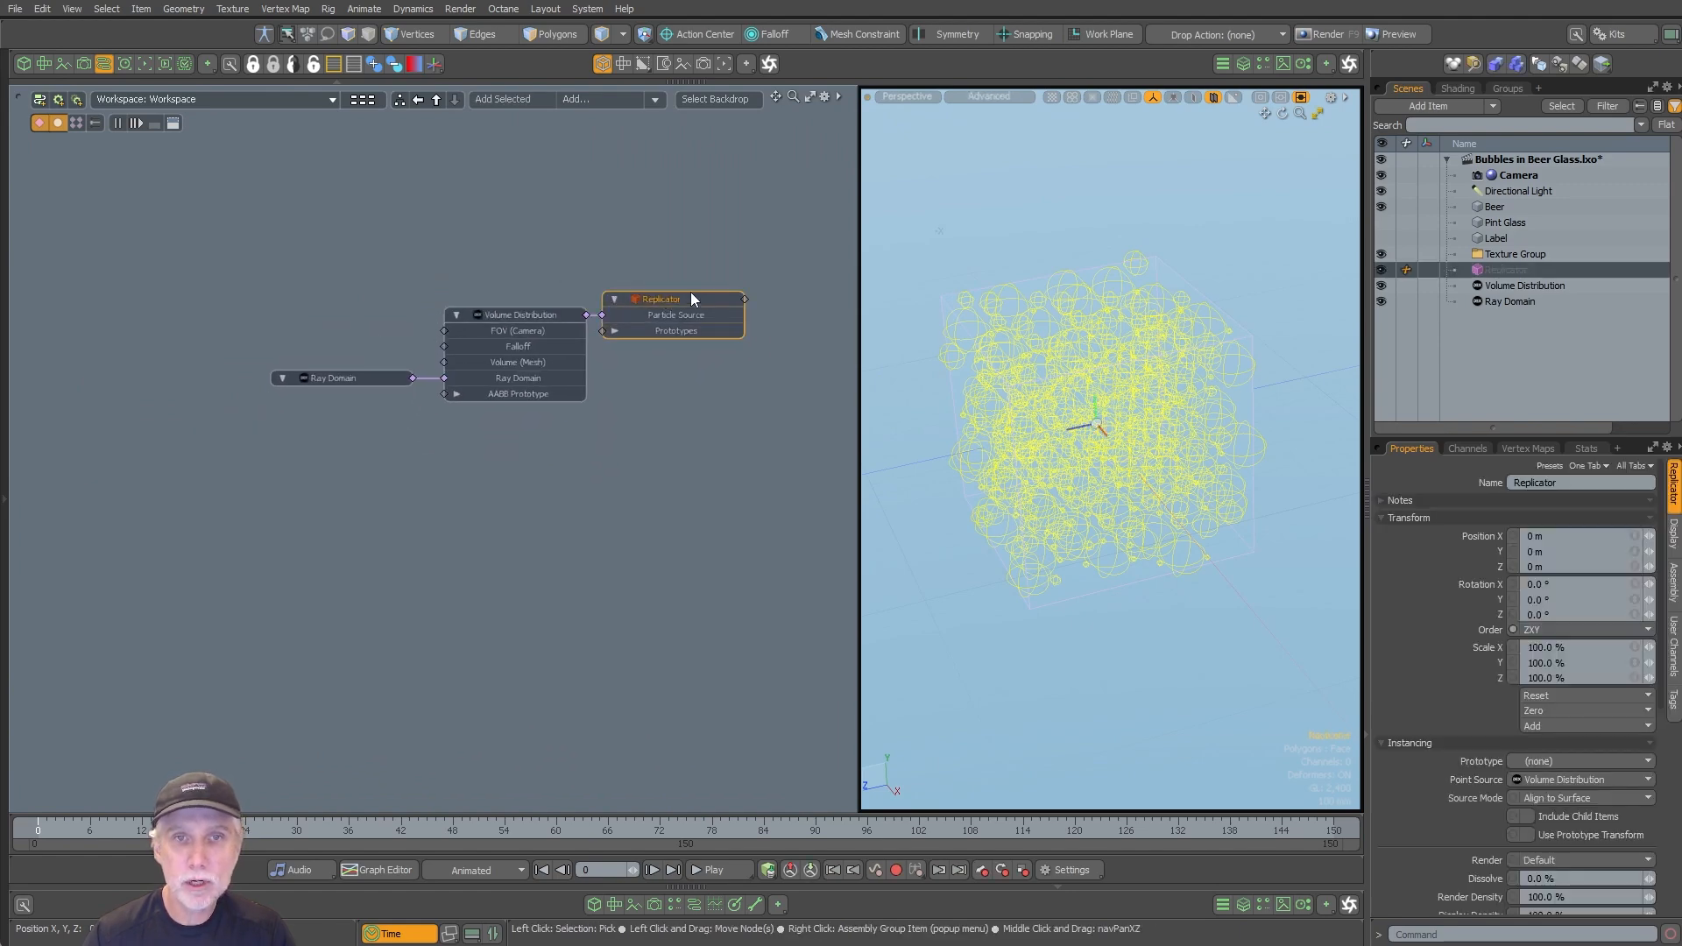
drag(683, 305, 714, 304)
click(546, 292)
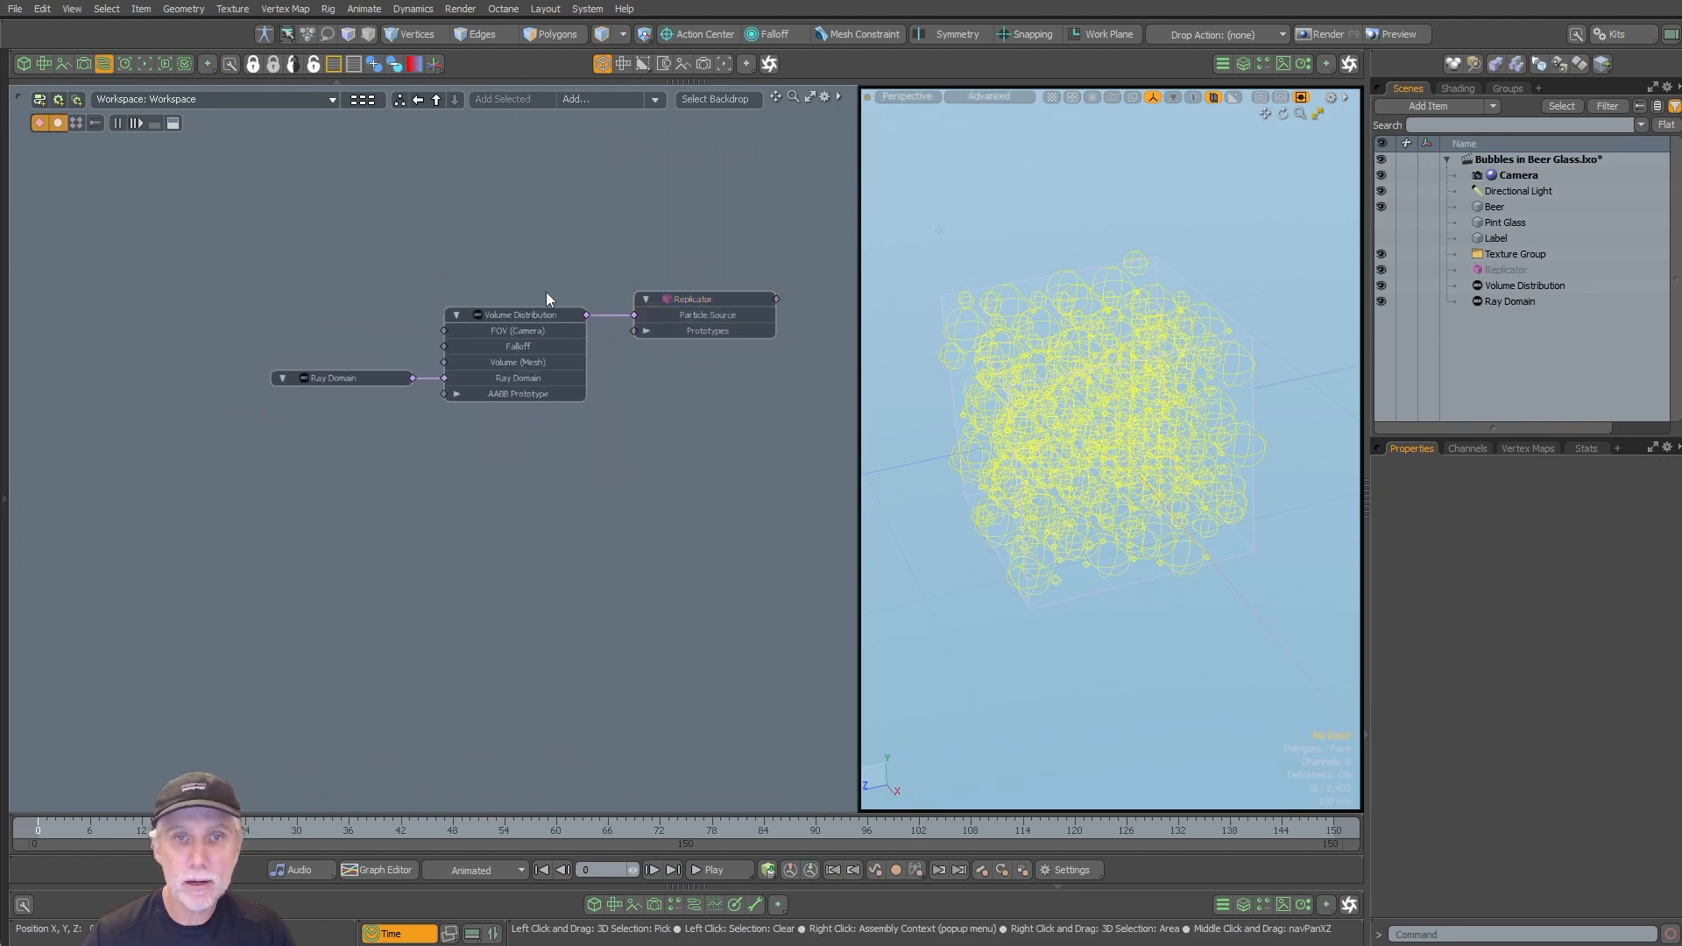
Step: Show the modelling toolbox again and switch the 3D view to wireframe shading
click(4, 503)
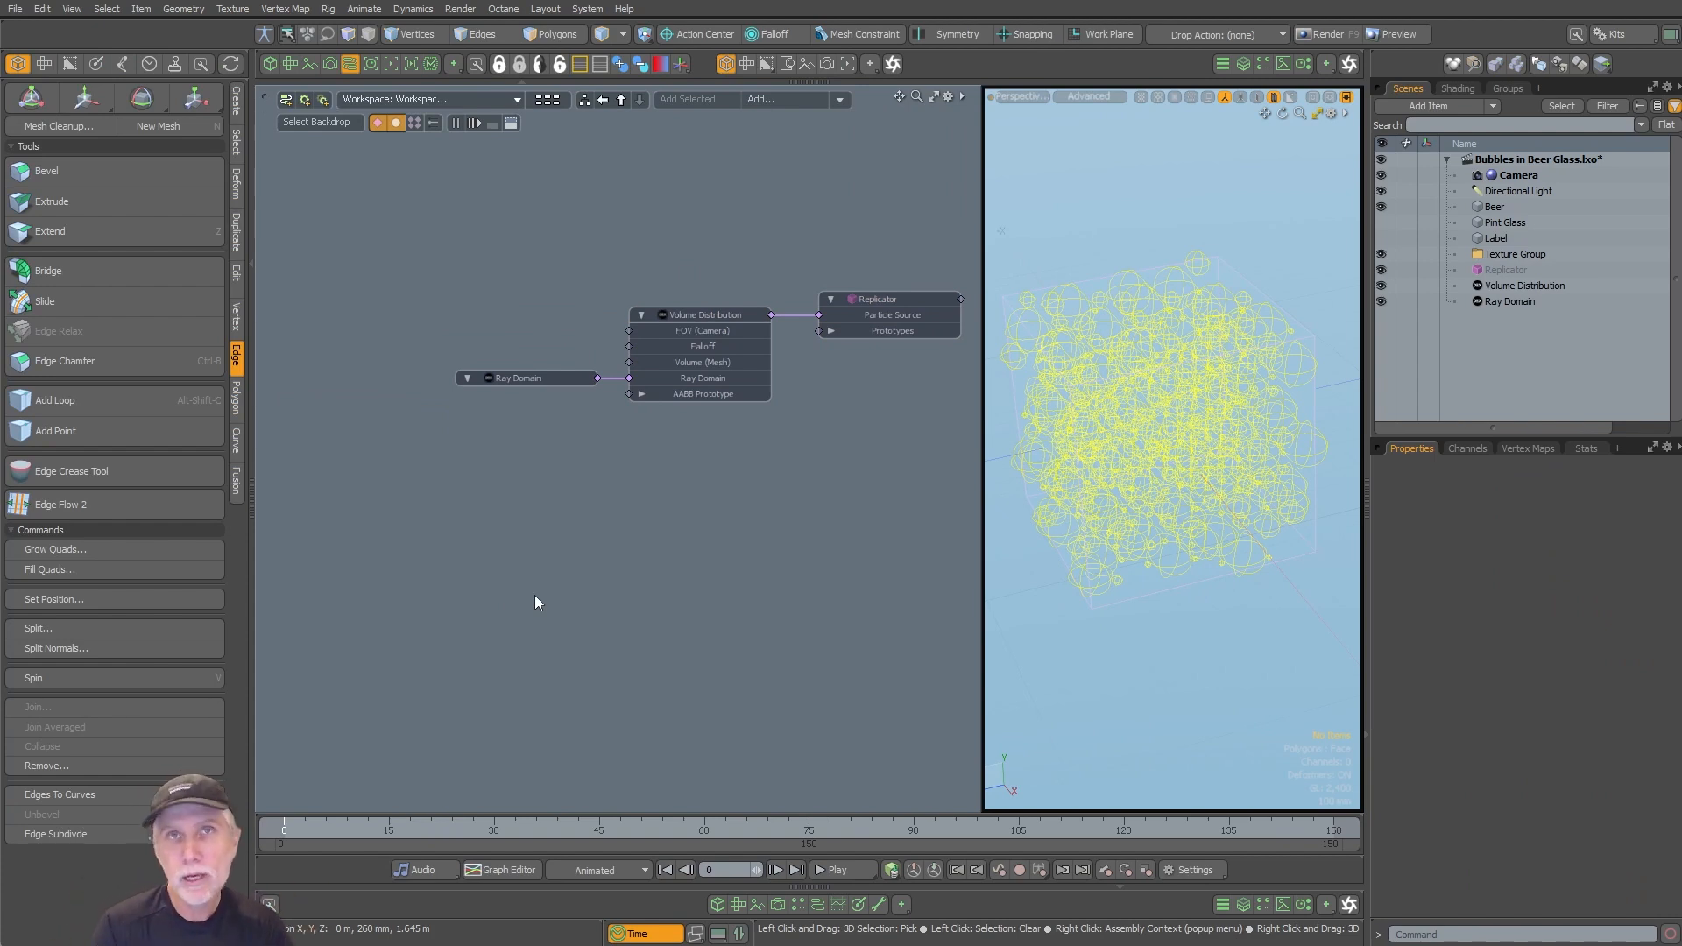
click(1382, 285)
click(1382, 301)
click(1381, 284)
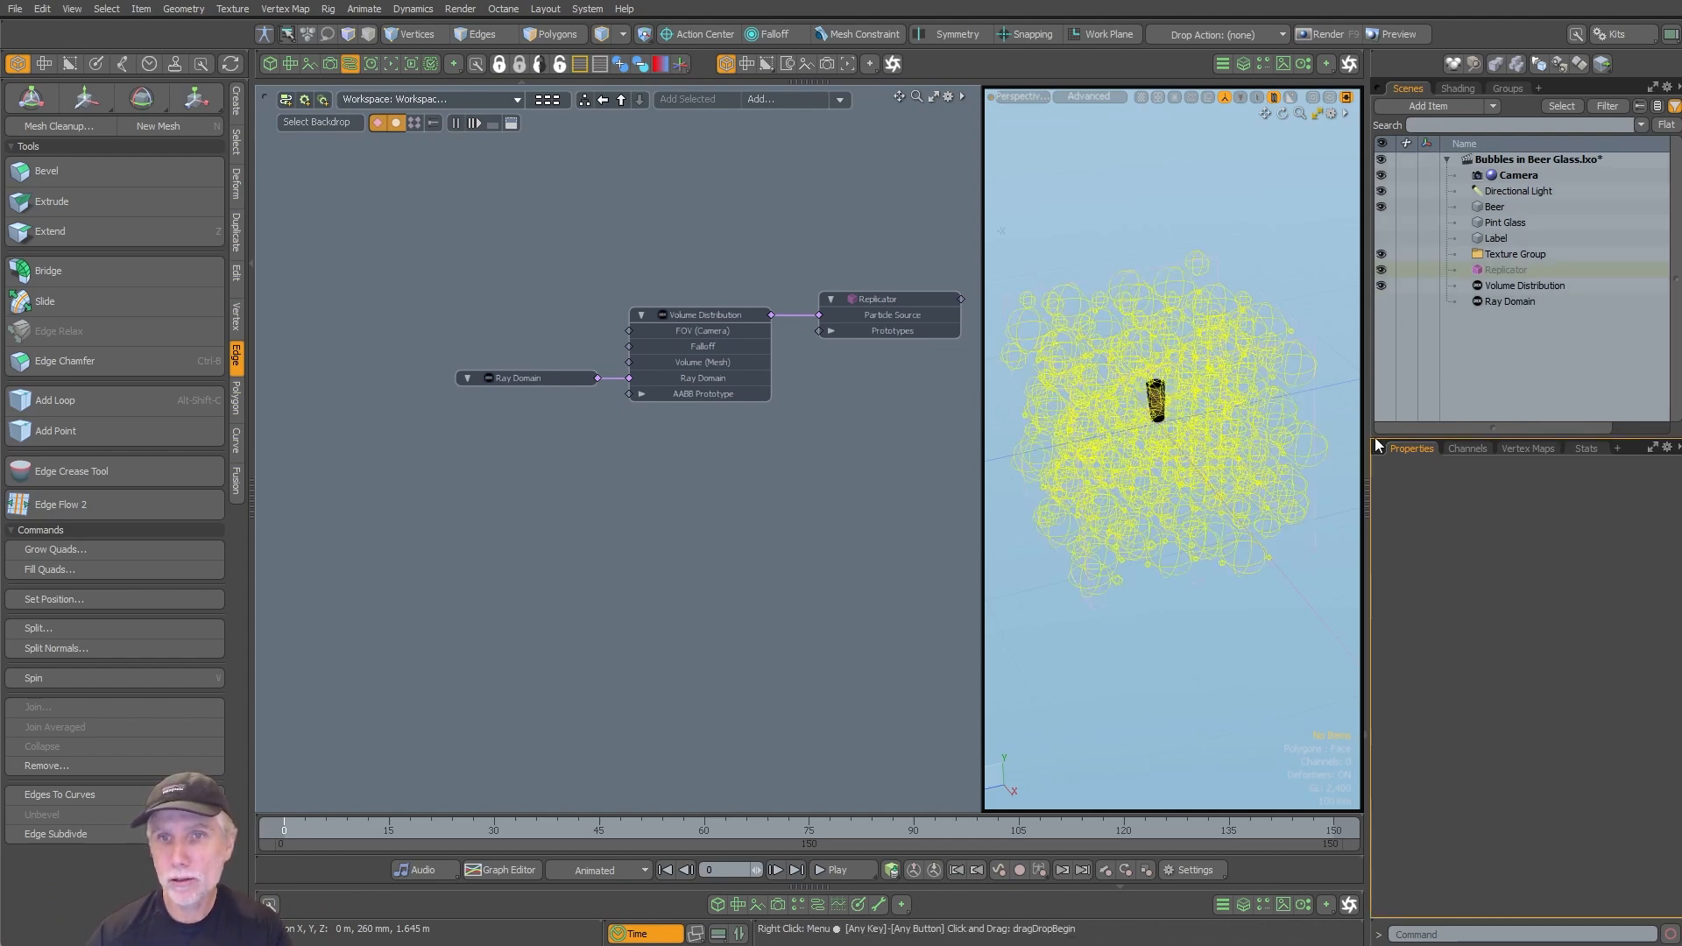
key(ctrl+2)
click(1197, 497)
mouse_move(1197, 504)
alt+mouse_down()
mouse_move(1178, 561)
mouse_move(1224, 601)
mouse_move(1184, 495)
mouse_move(1216, 517)
mouse_move(1194, 531)
alt+mouse_up()
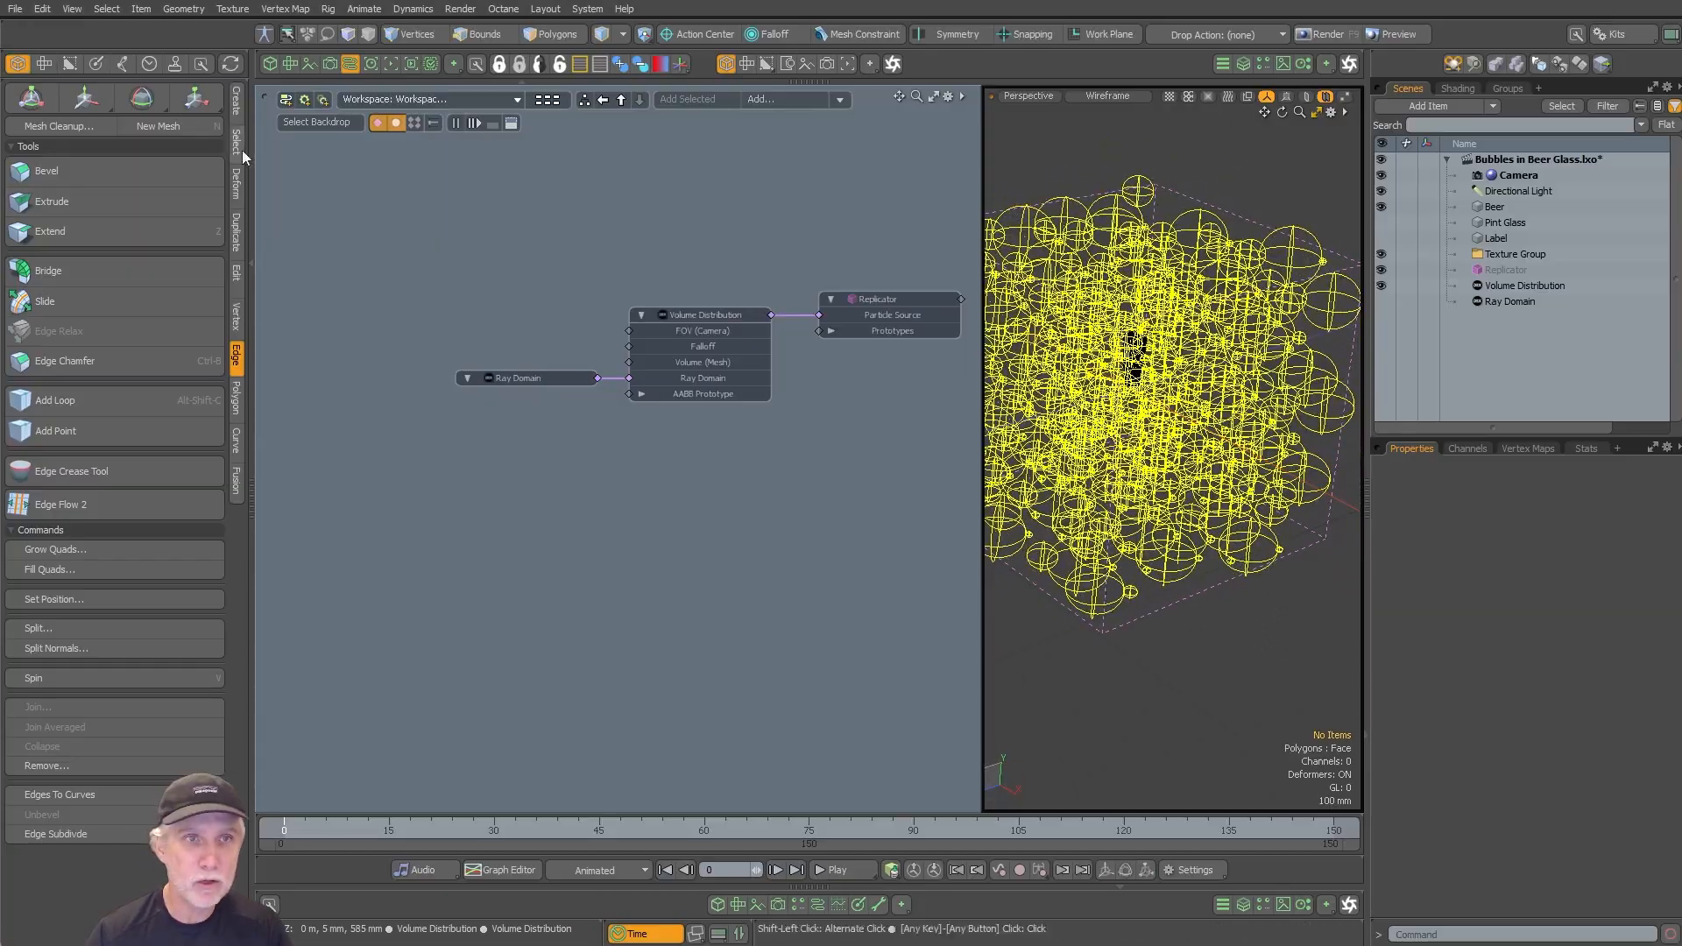
Step: Create a Sphere mesh at the origin and assign it a new material named Bubbles
click(237, 102)
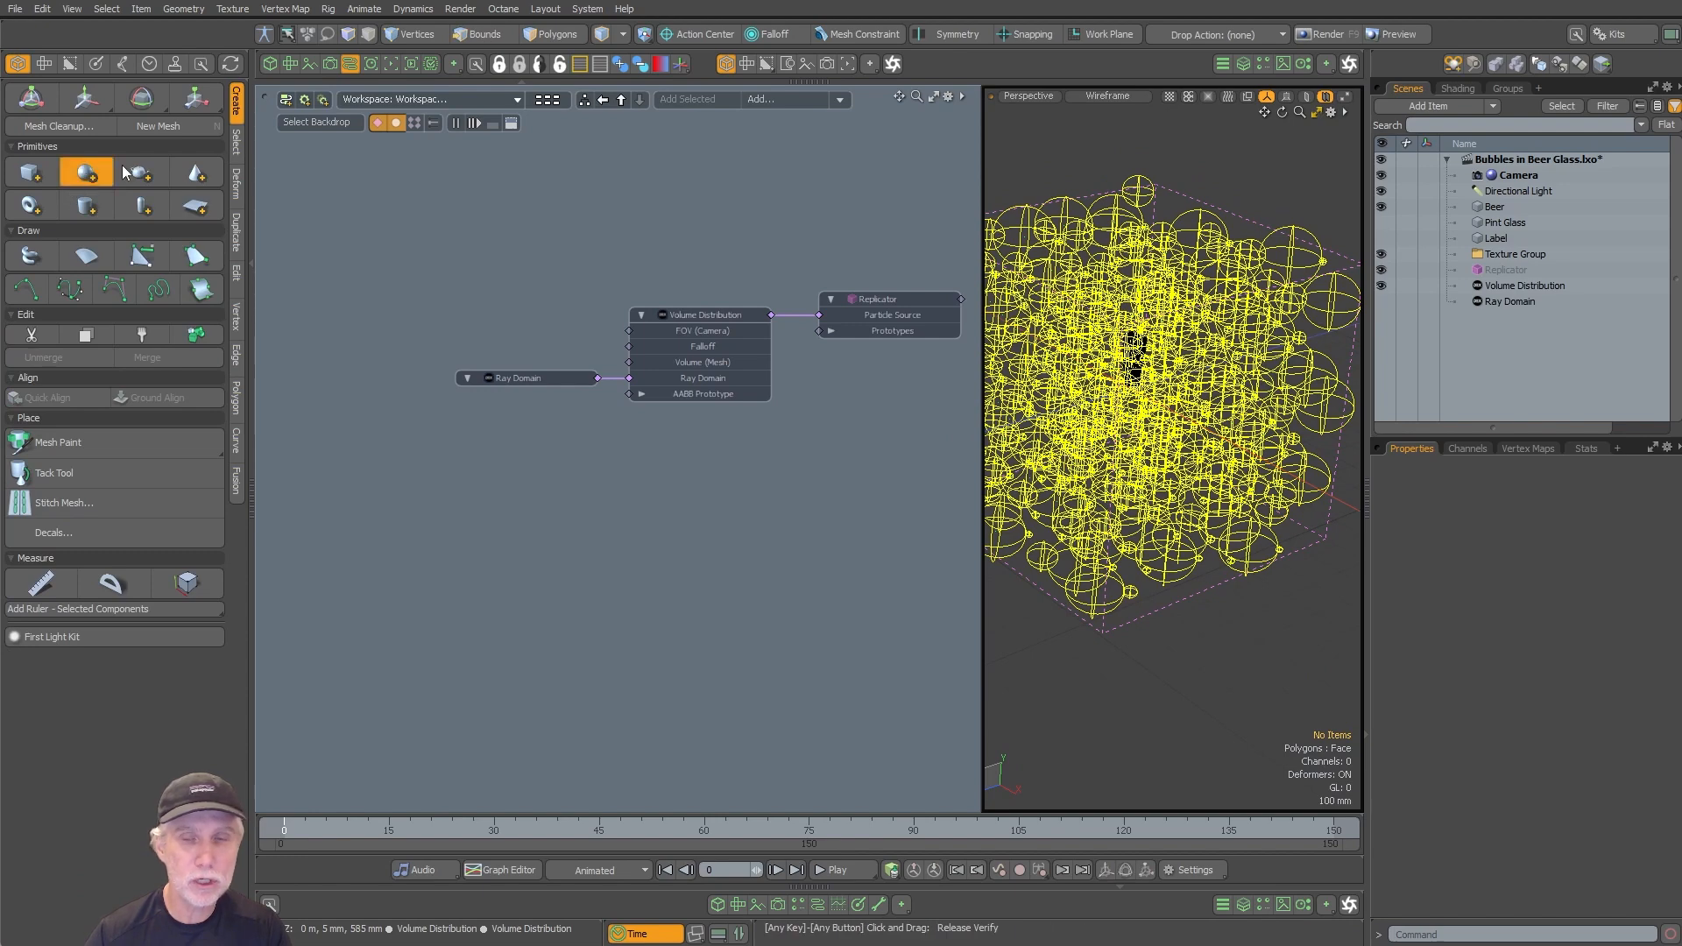
click(85, 171)
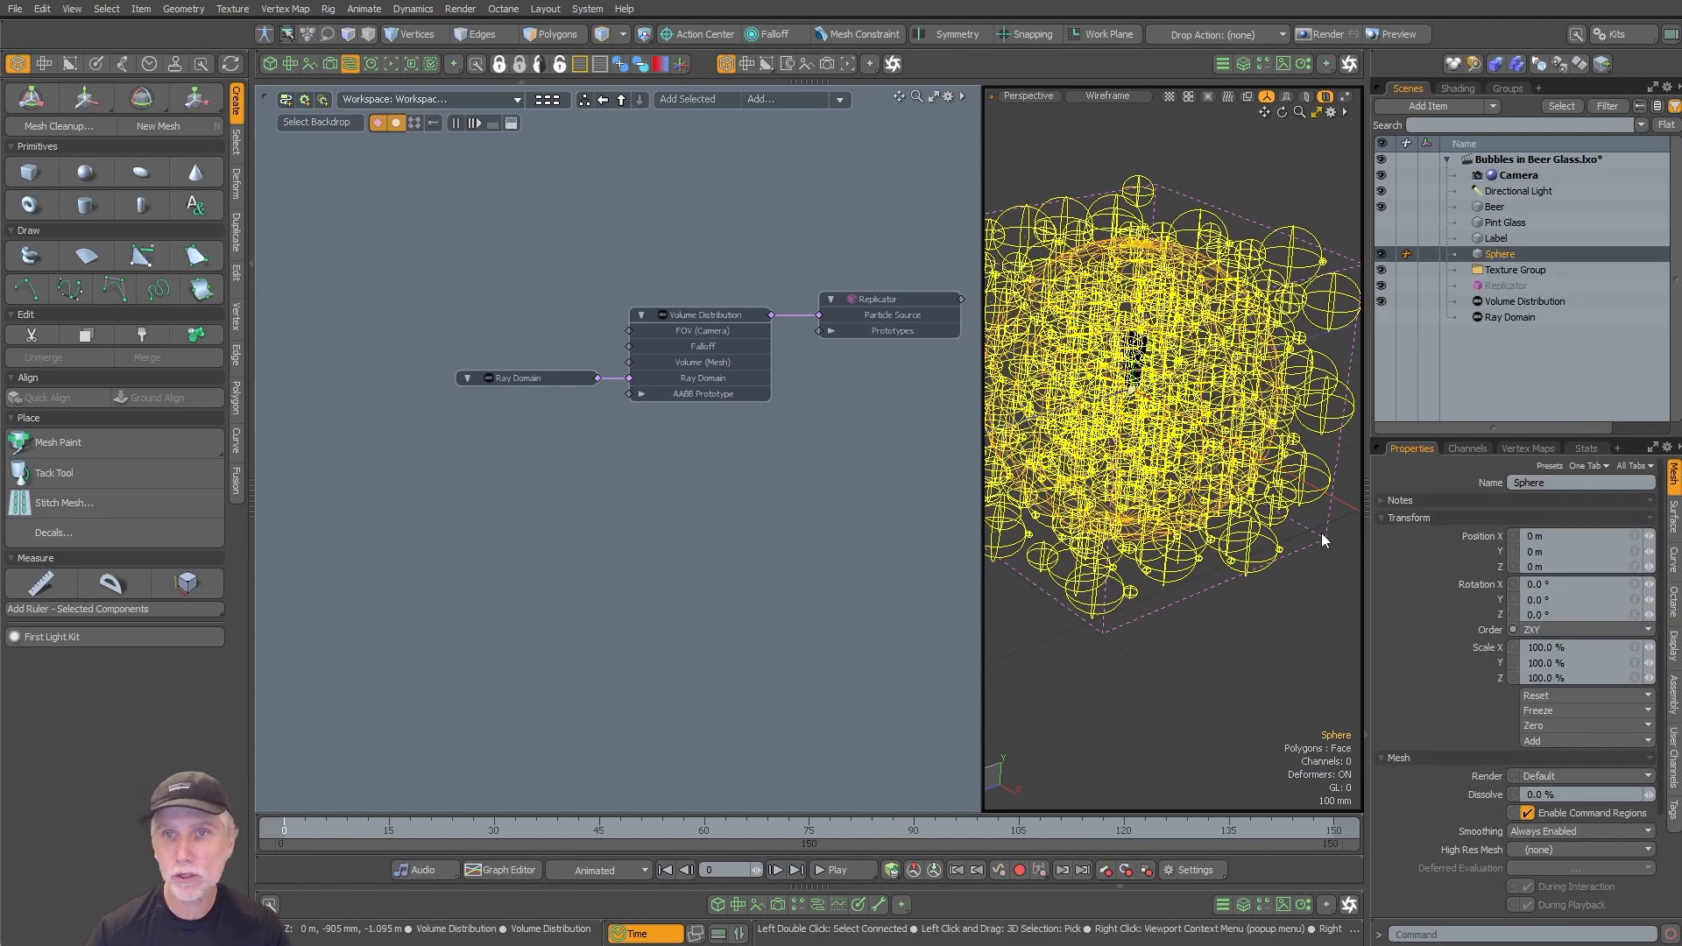
text(mBubble)
key(Return)
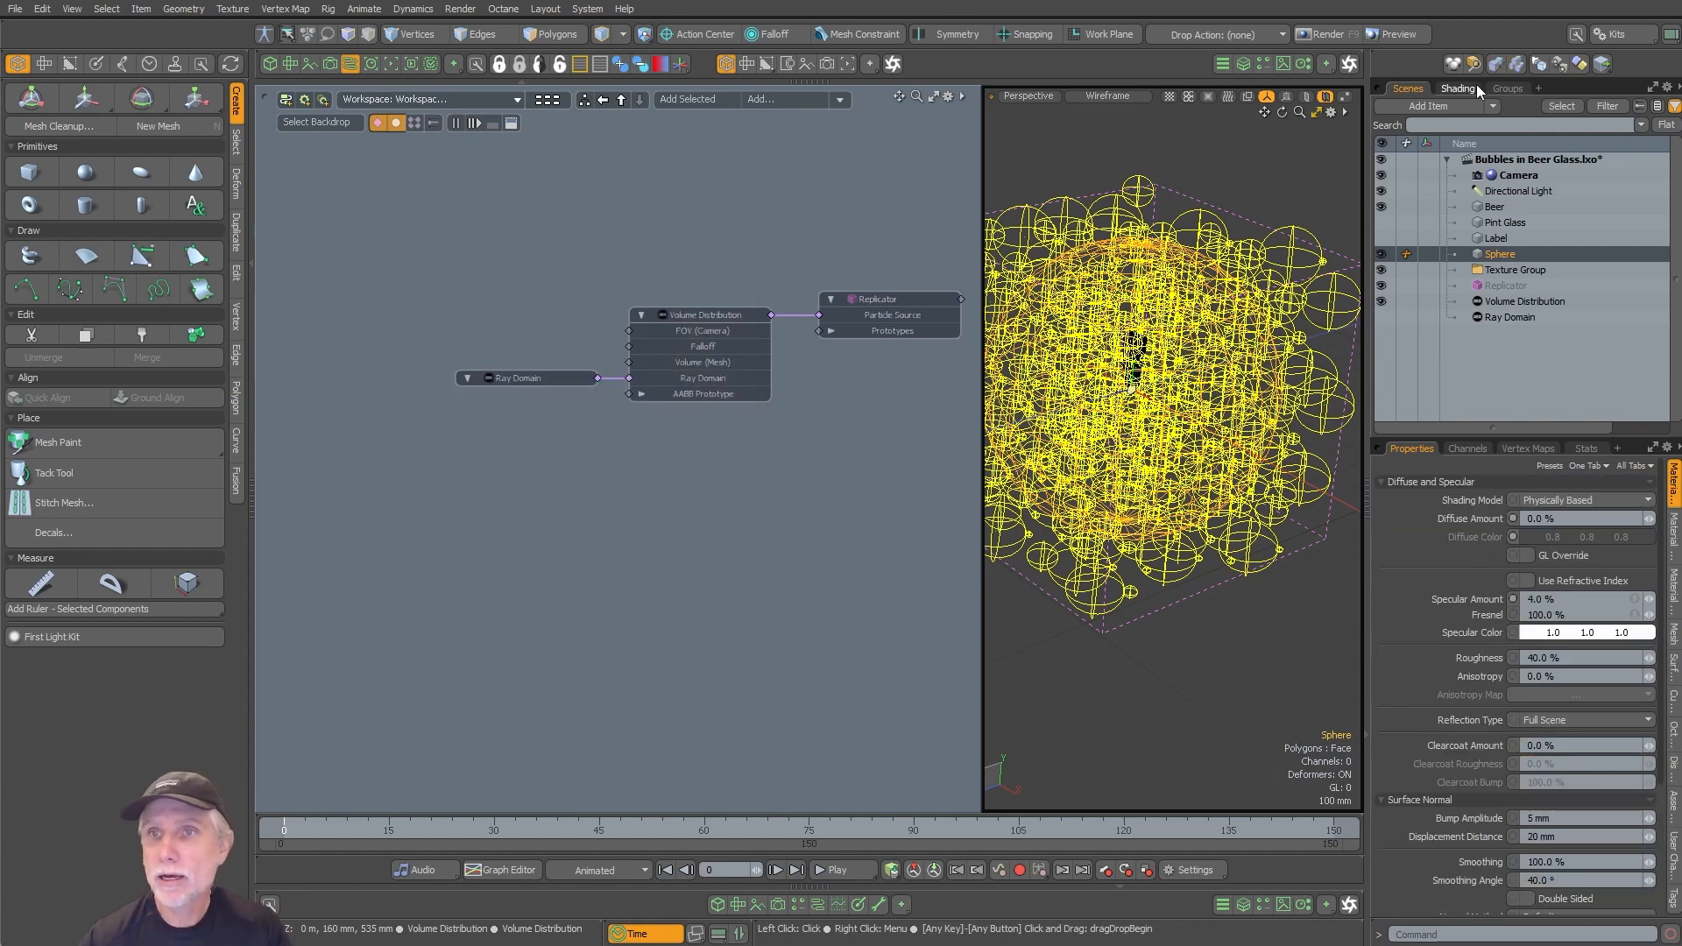
Step: Reset the M_Bubbles material to an opaque surface with 80% diffuse and 15% roughness, and give it a bright magenta diffuse colour
click(1479, 91)
click(1461, 238)
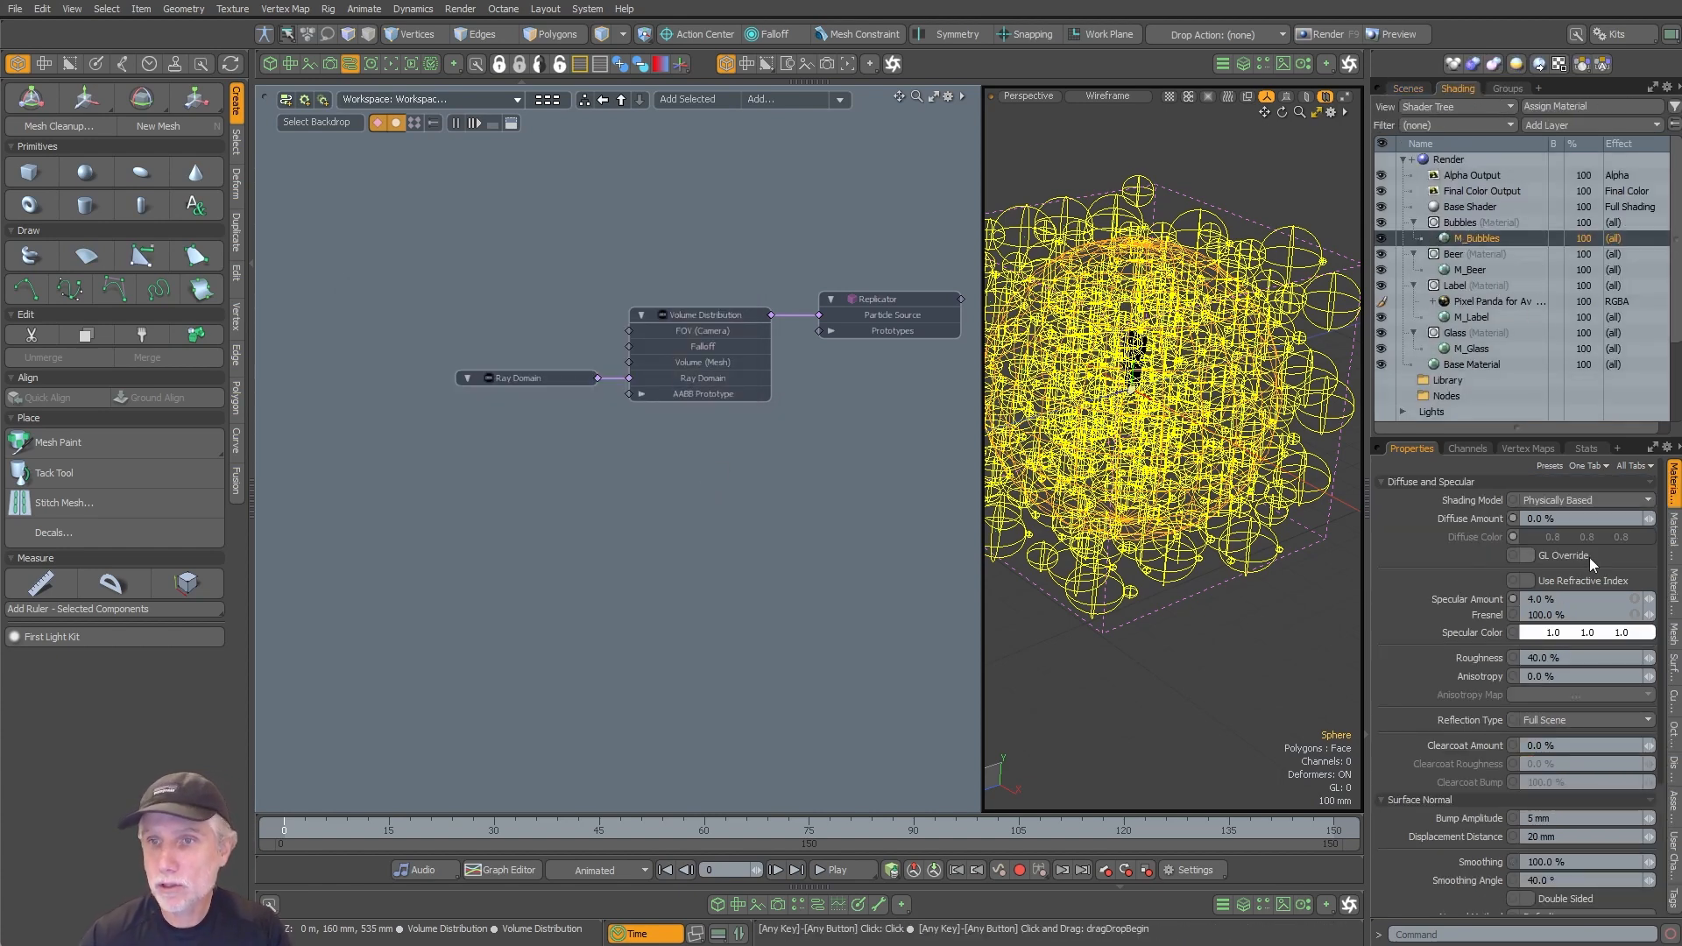
click(1624, 464)
click(1607, 510)
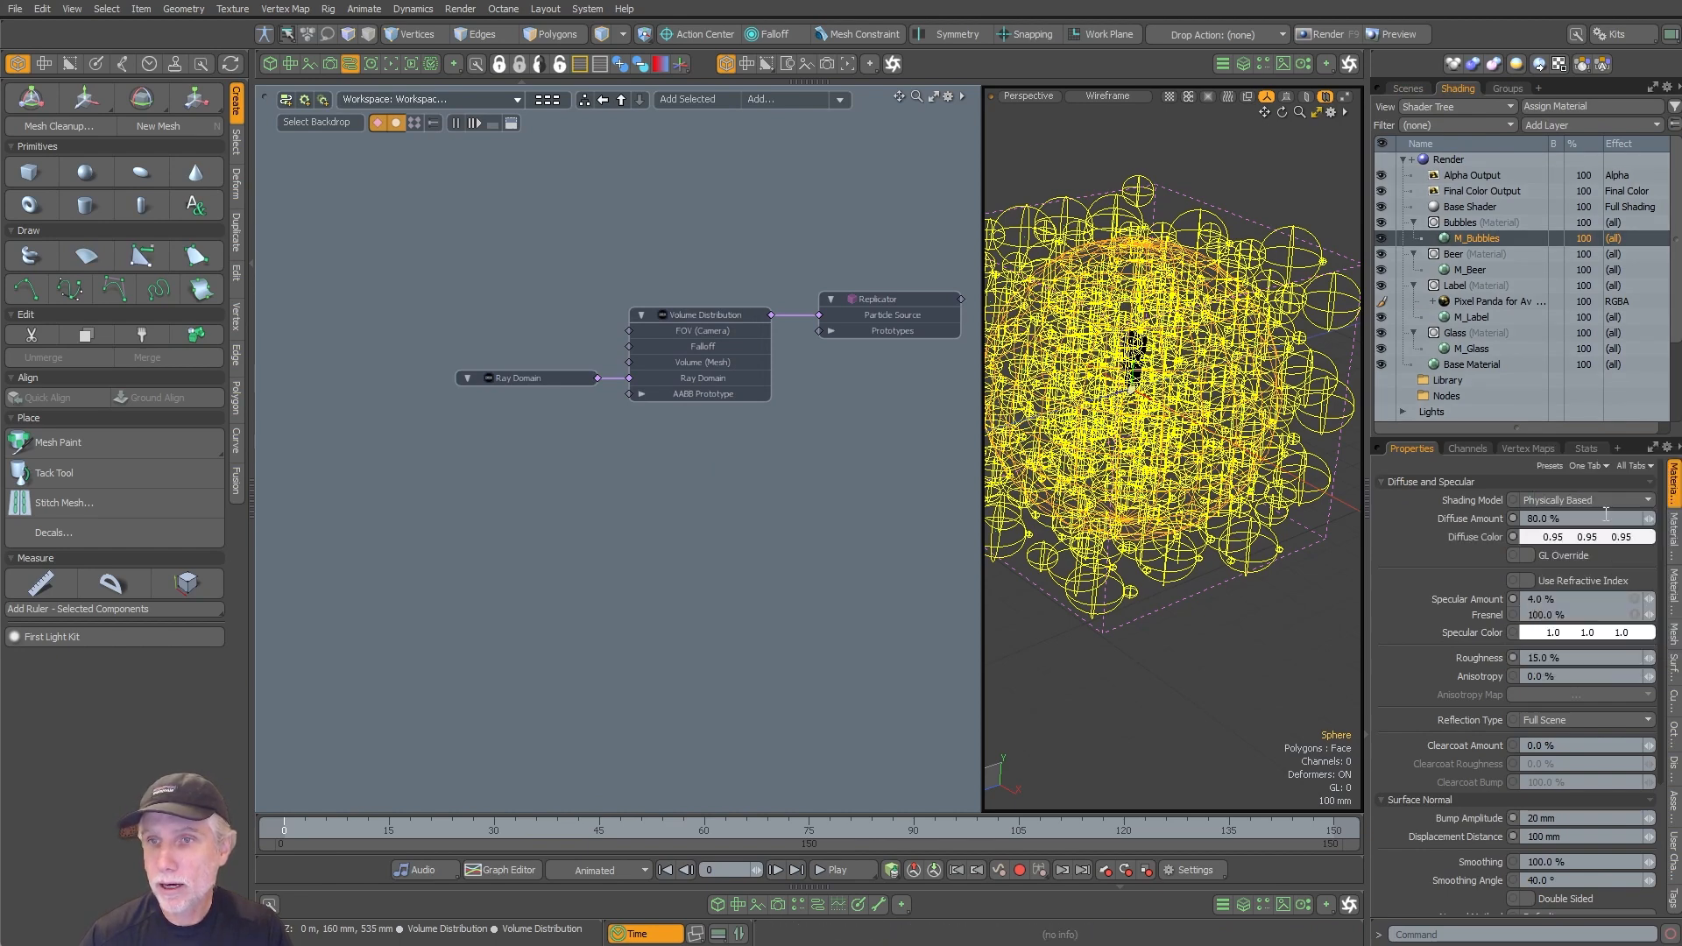
click(1533, 545)
drag(1192, 451, 1214, 458)
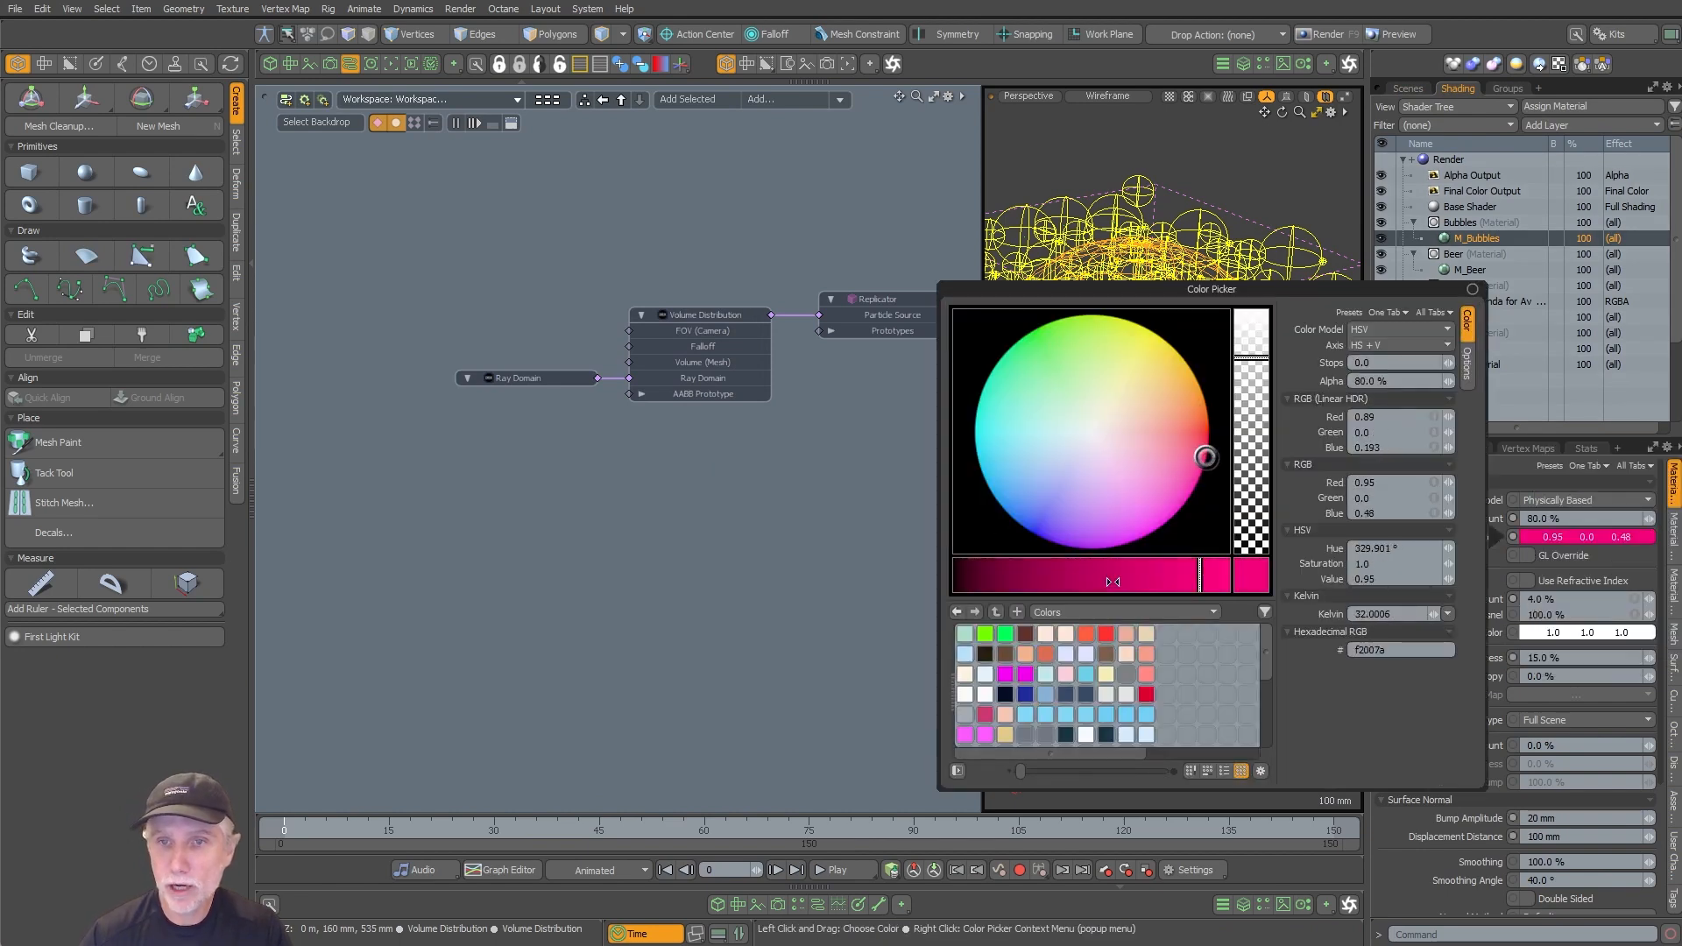
click(1196, 475)
Step: Deselect the material and return the 3D view to Advanced shading with the whole sphere in frame
click(778, 664)
scroll(1183, 484, down, 2)
key(ctrl+2)
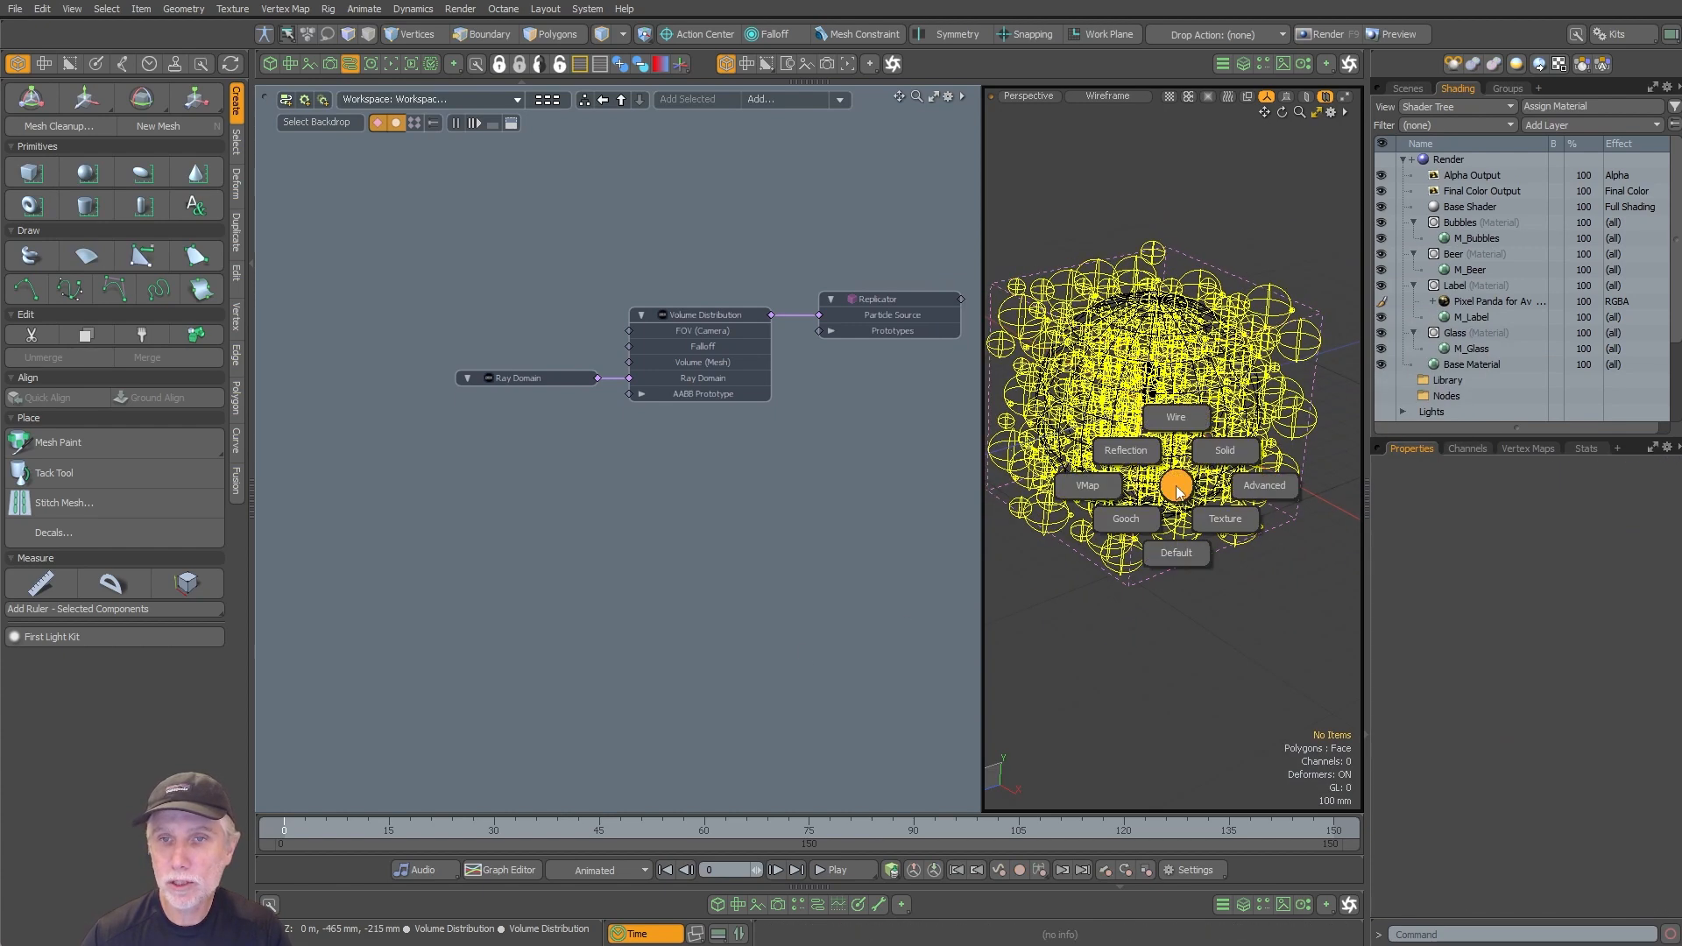
click(1214, 489)
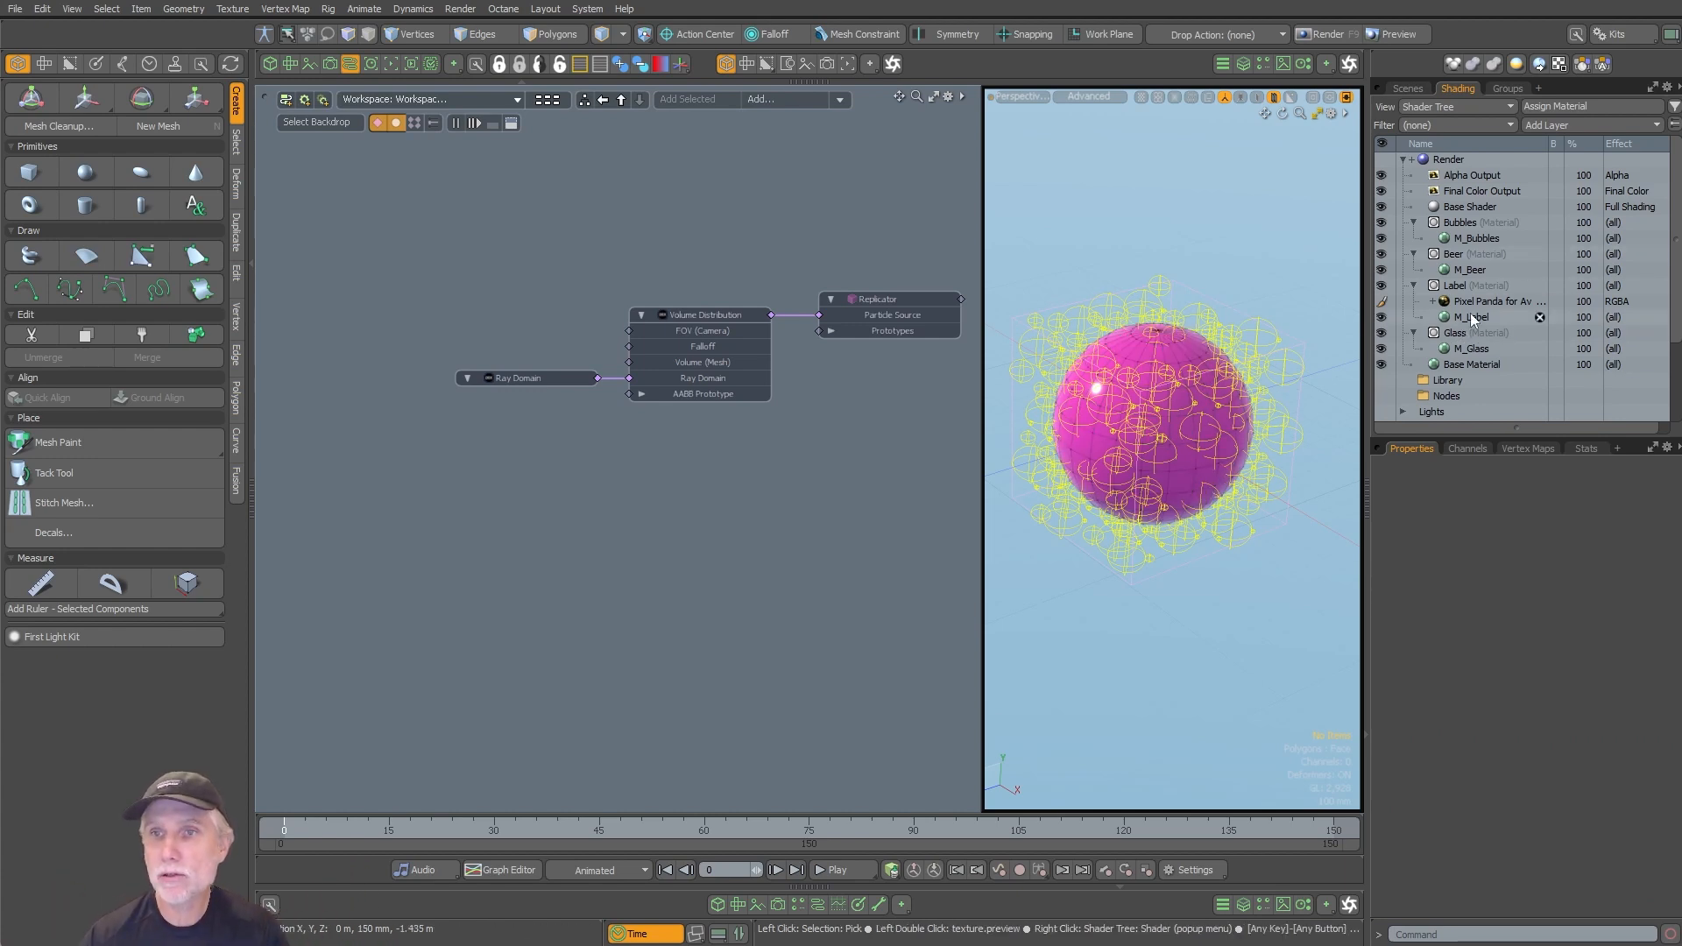
Step: Place the Sphere mesh in the schematic and connect it to the Replicator's Prototypes input
click(1410, 89)
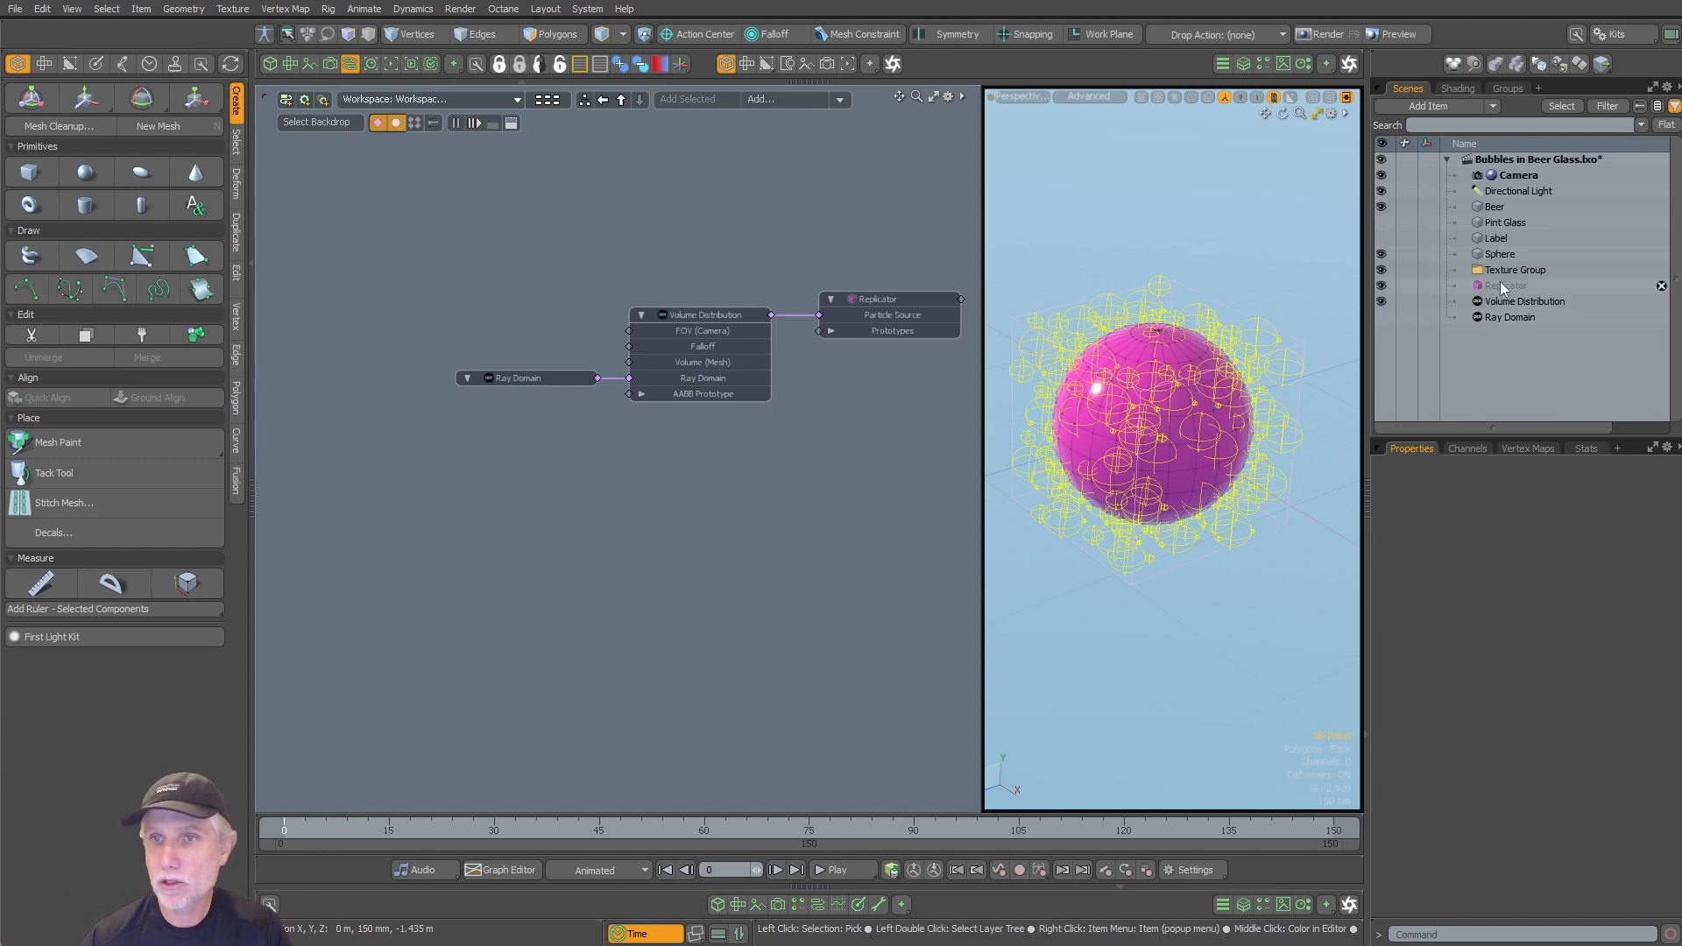
drag(1492, 256, 508, 506)
scroll(508, 506, up, 3)
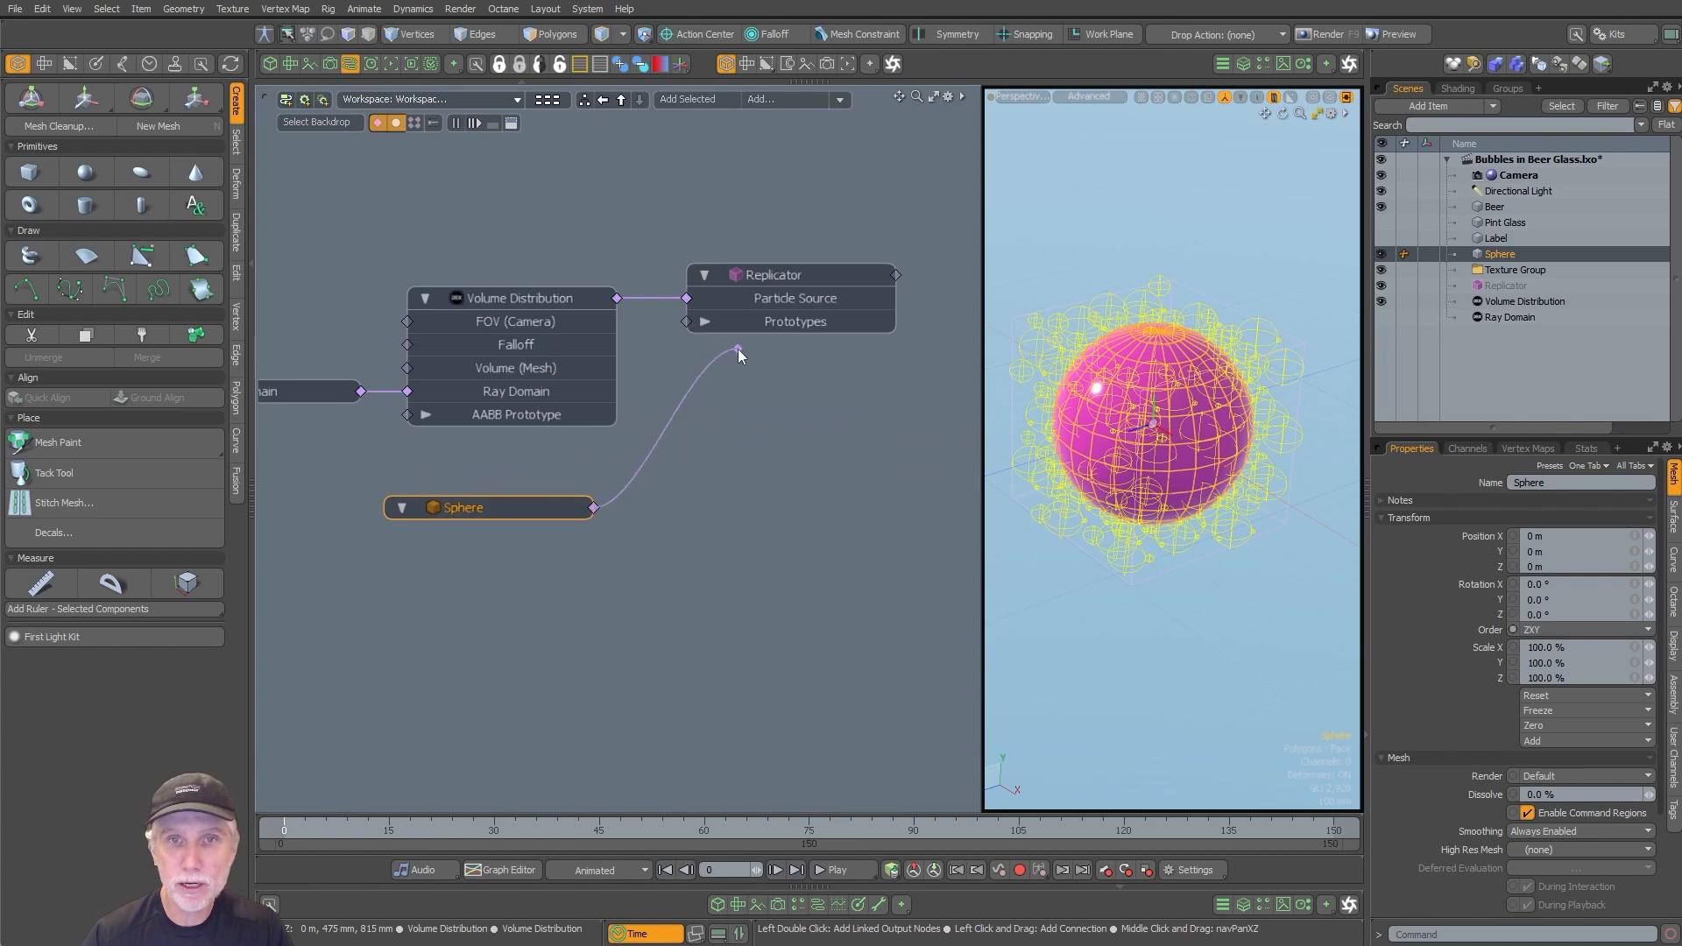
drag(761, 330, 733, 327)
middle_drag(732, 327, 769, 337)
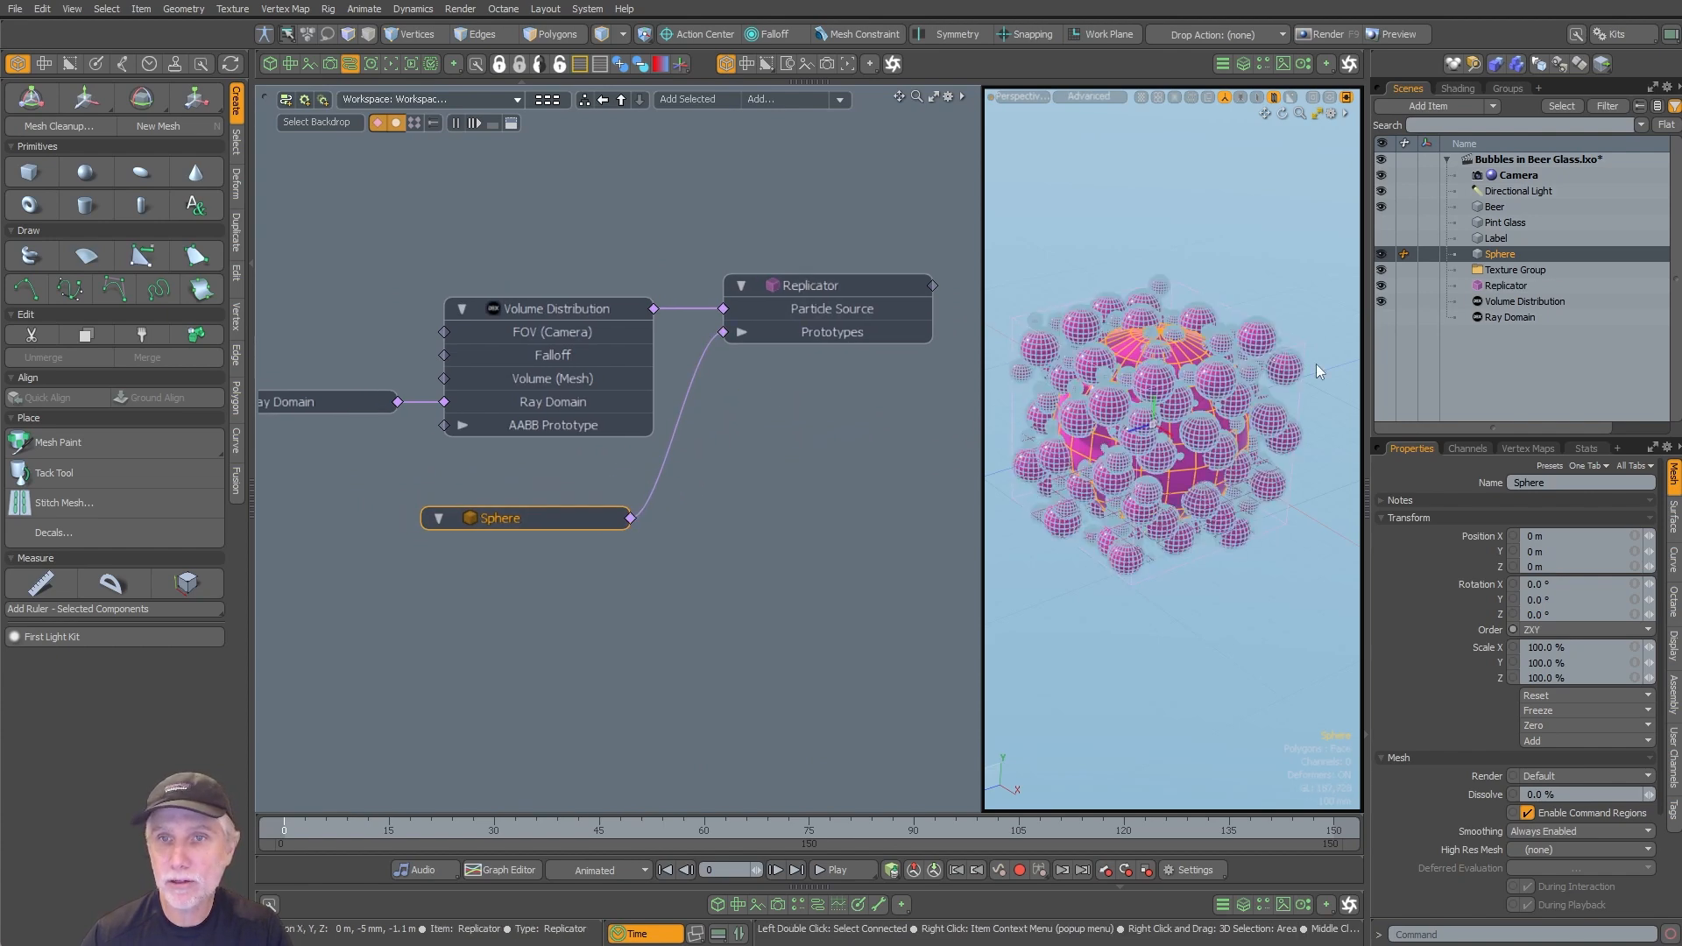
click(1069, 542)
Step: Set the Volume Distribution's Sample Mode to Off
click(589, 309)
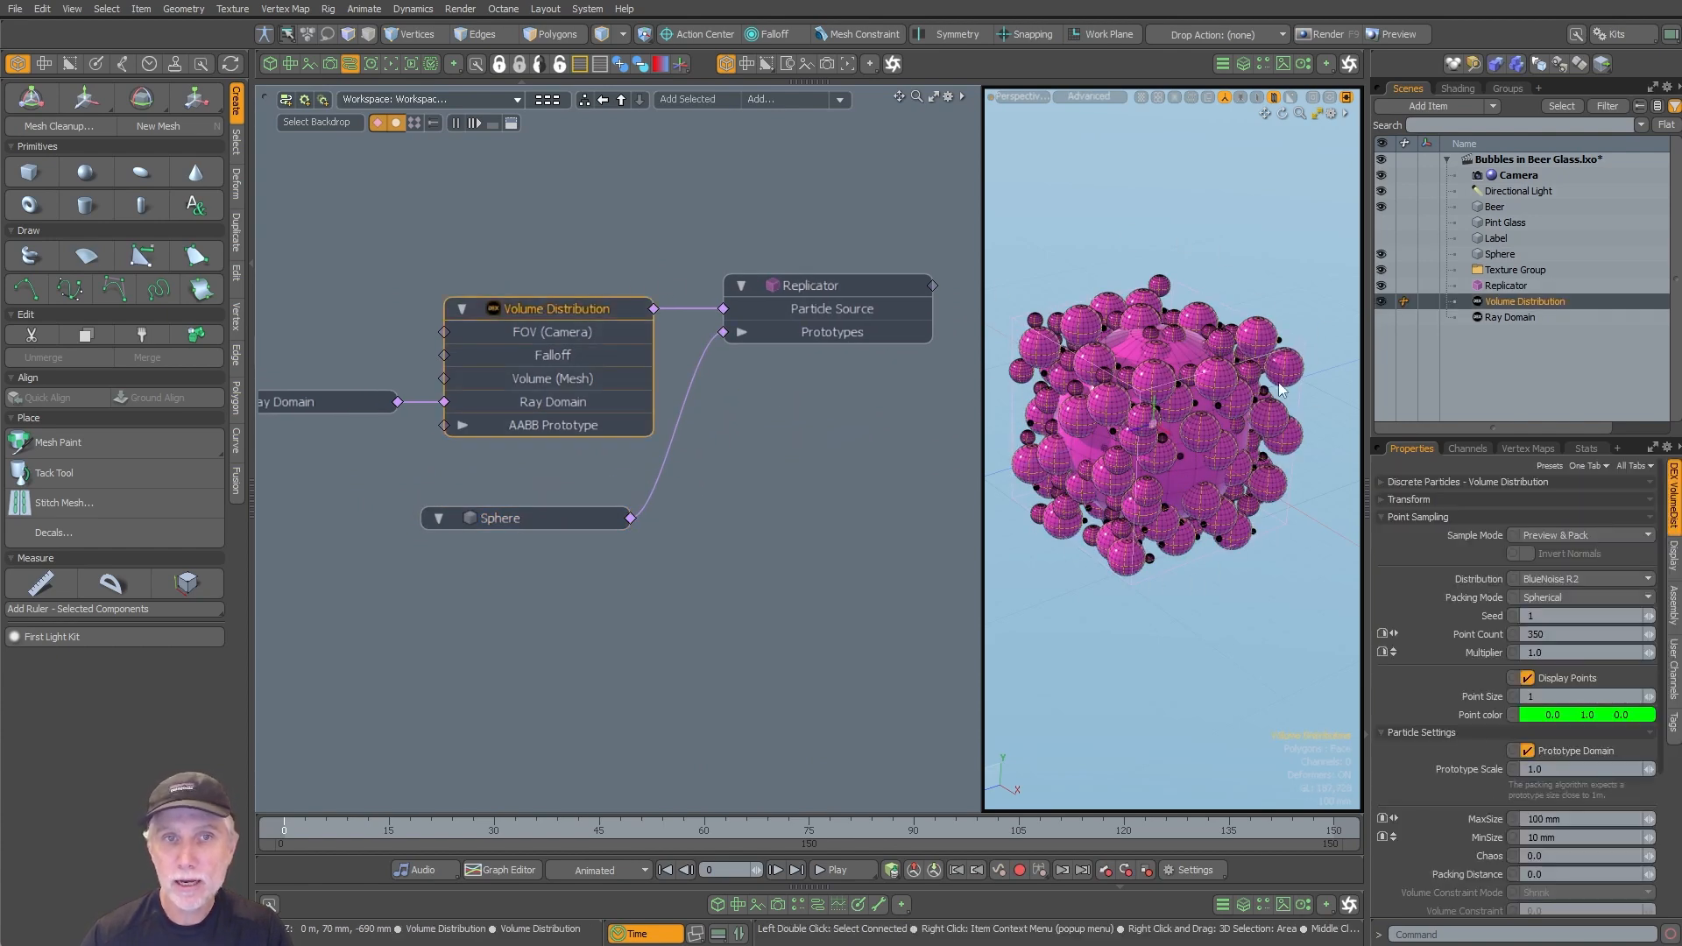
click(1589, 535)
click(1584, 496)
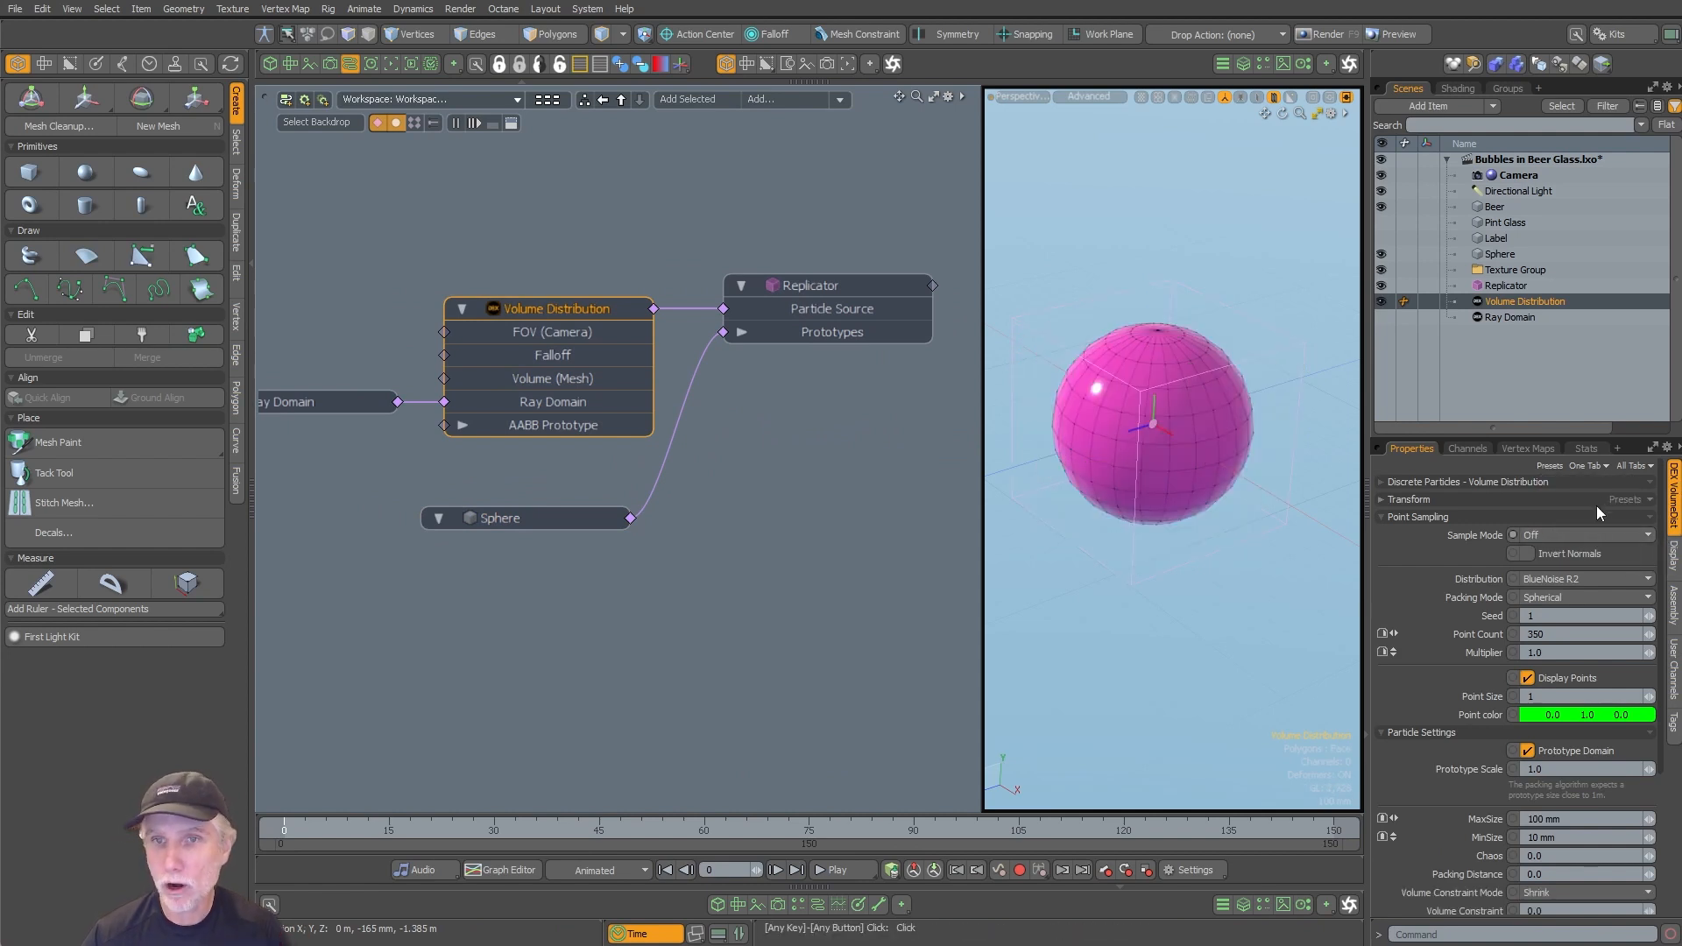
Step: Compare the prototype sphere with the Ray Domain box in solid shading, and return the view to Advanced shading
key(ctrl+grave)
click(1250, 382)
alt+drag(1244, 403, 1192, 666)
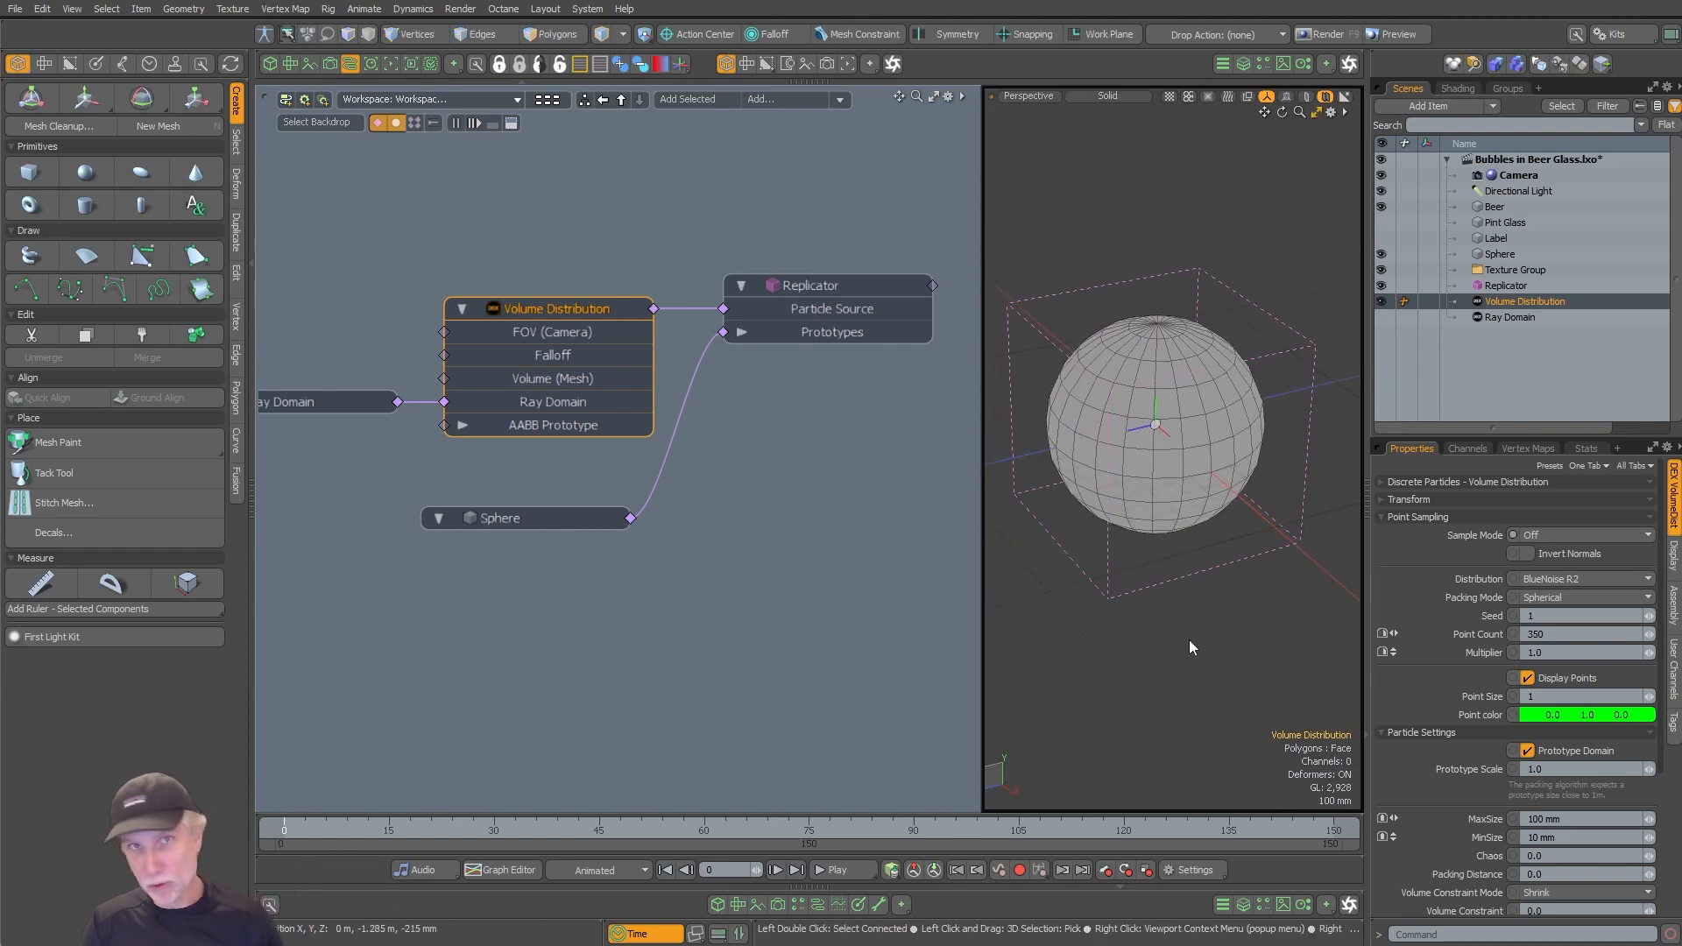
mouse_move(1239, 629)
alt+mouse_down()
mouse_move(1262, 618)
mouse_move(1206, 632)
alt+mouse_up()
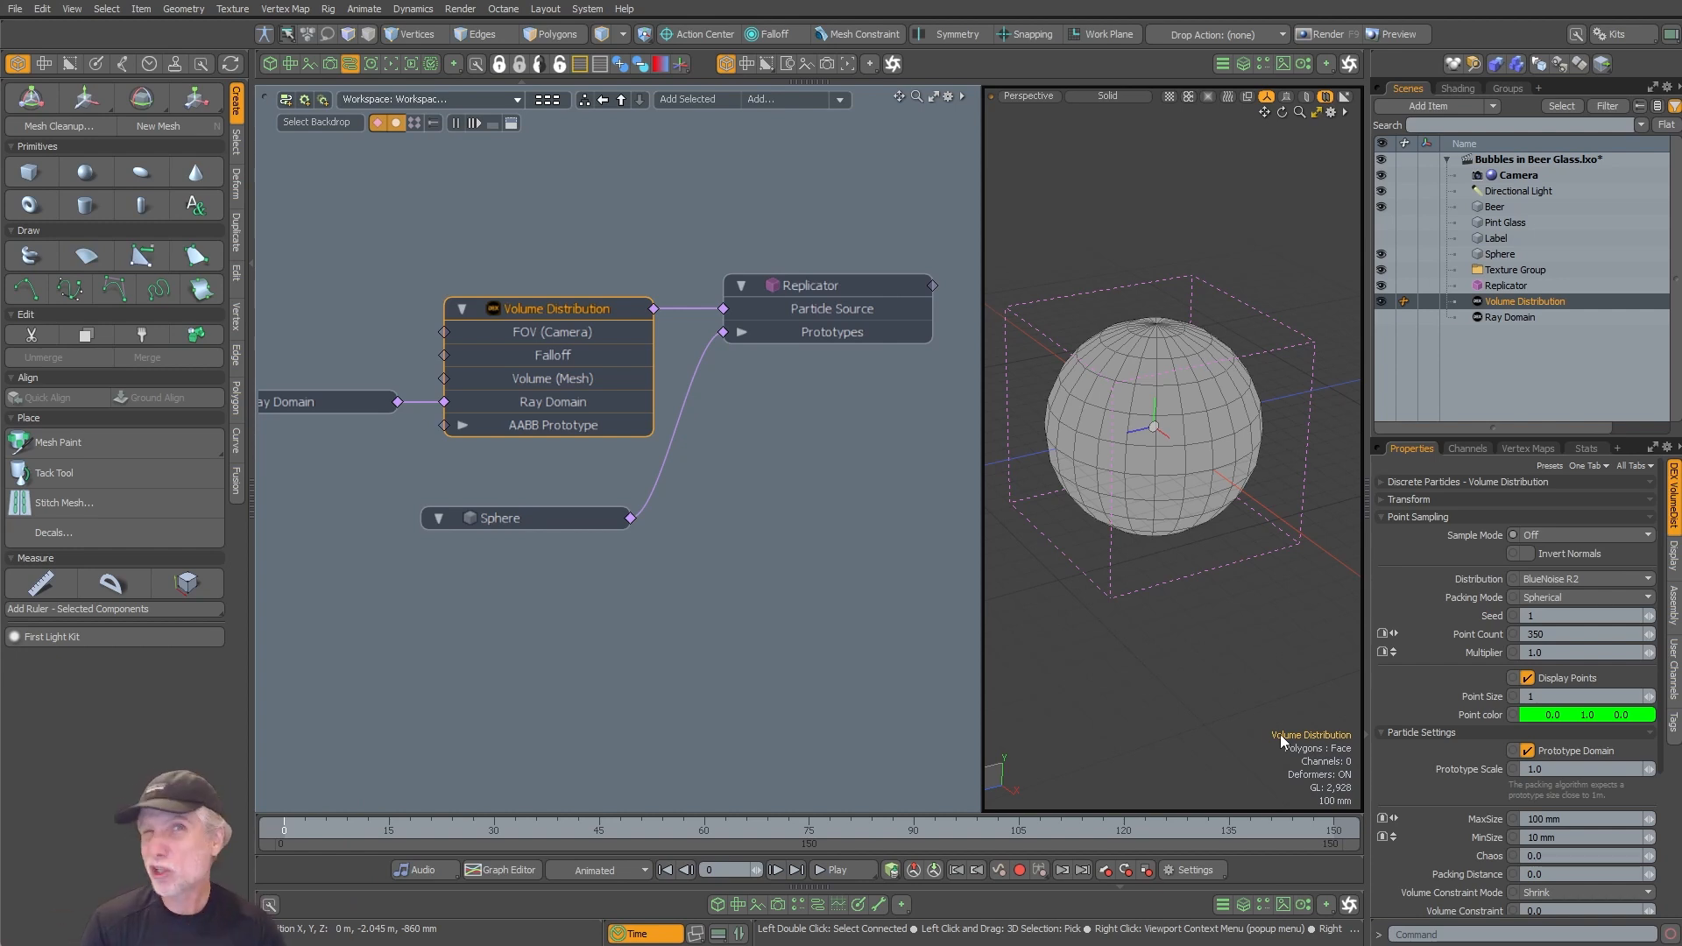
click(706, 674)
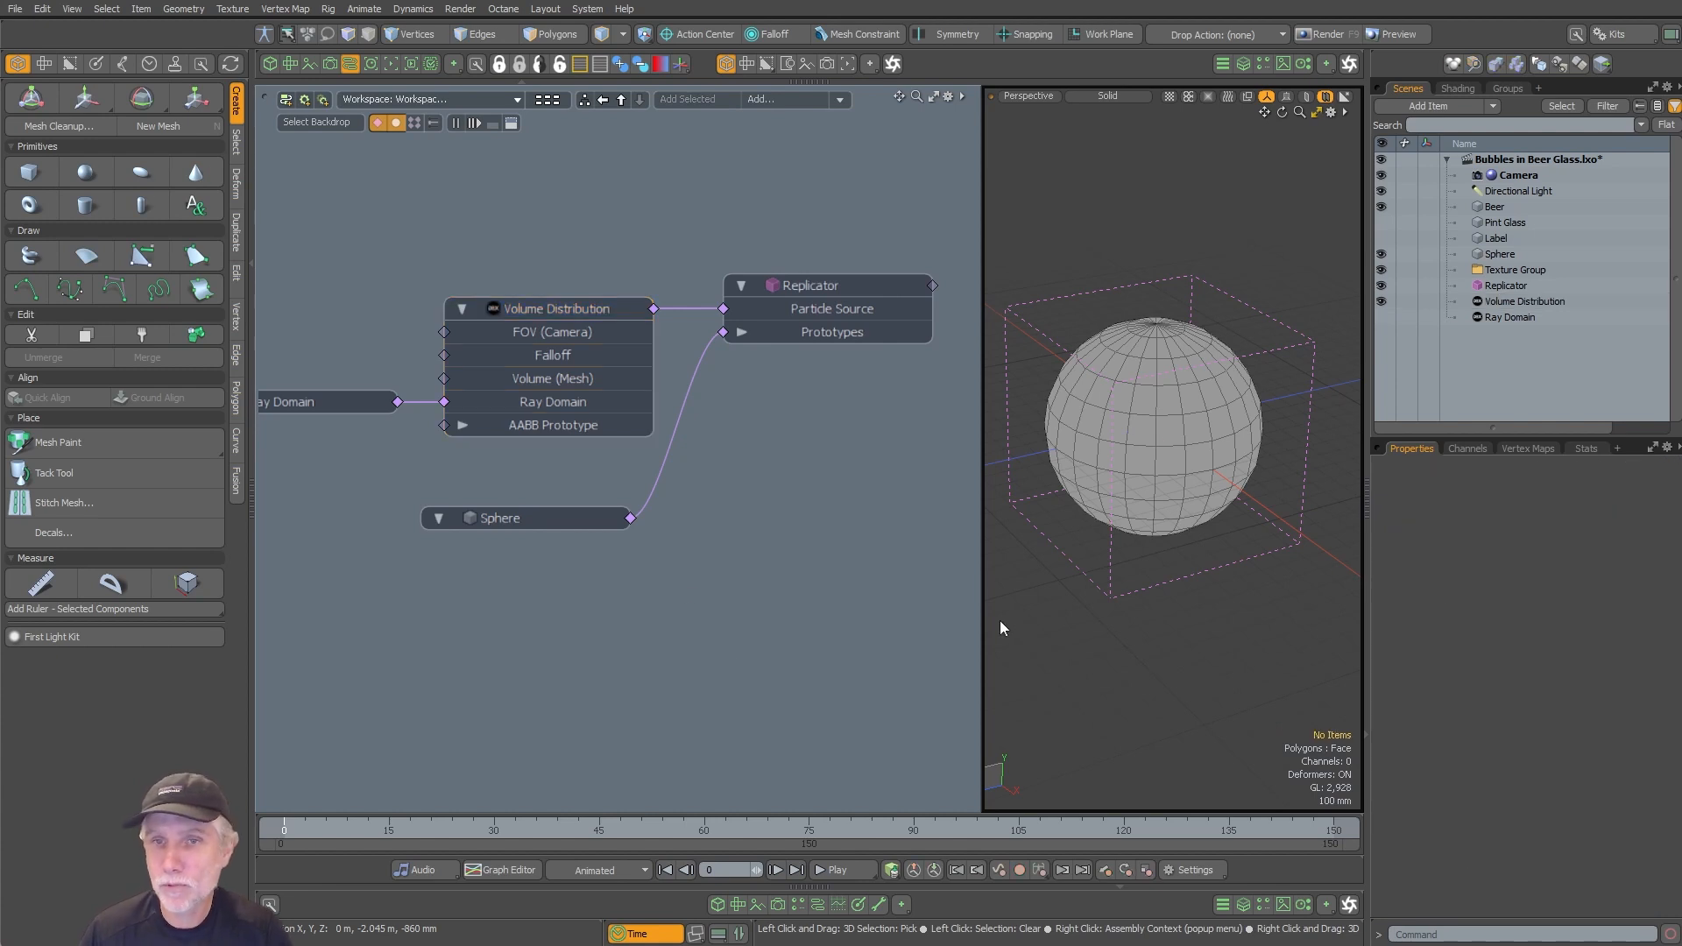
key(ctrl+Tab)
click(1253, 540)
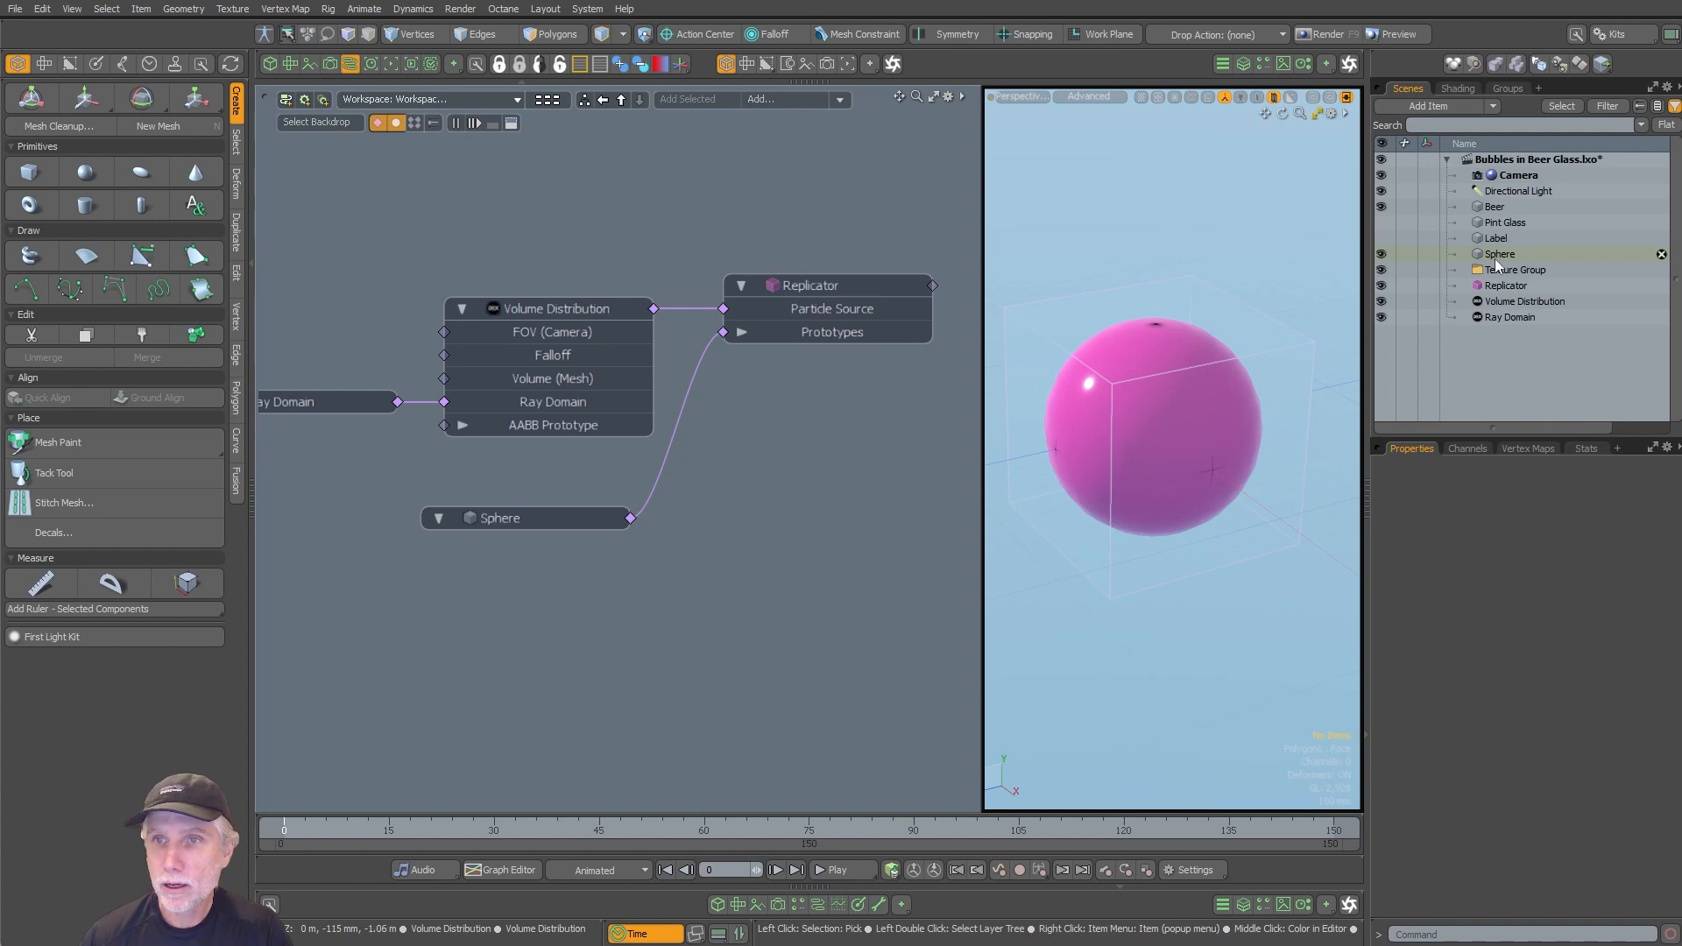
Step: Hide the Sphere mesh and the Ray Domain, and frame the Beer mesh in the 3D view with its wireframe overlay shown
click(1382, 256)
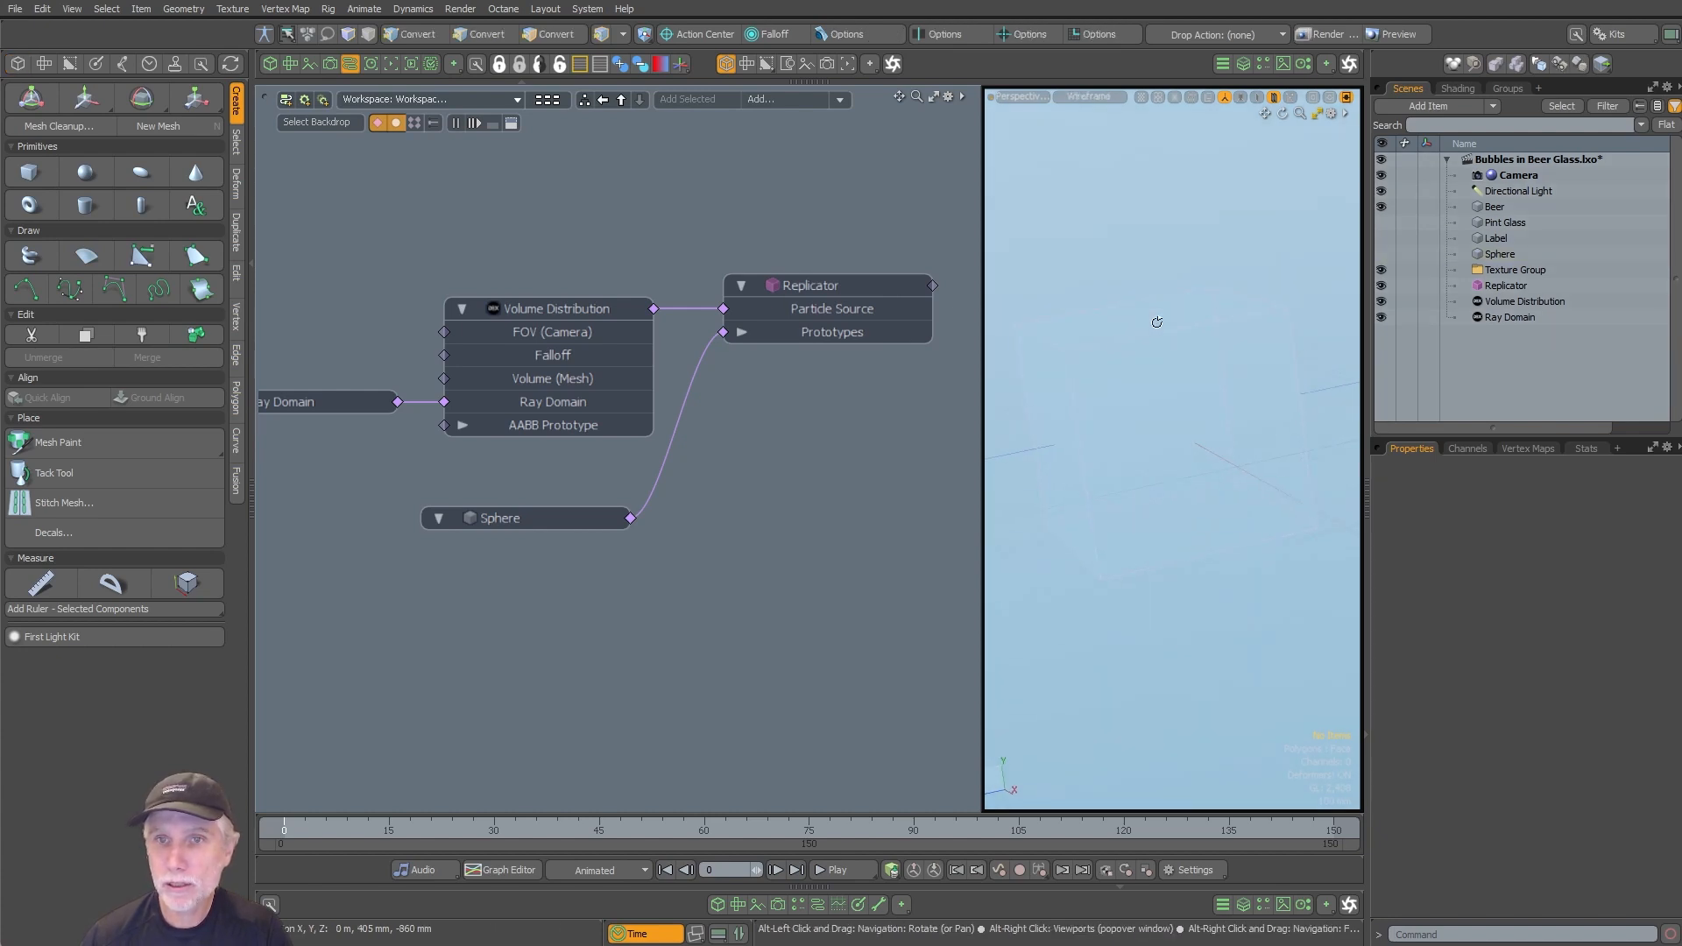
alt+drag(1150, 319, 1204, 377)
key(ctrl+3)
click(1240, 432)
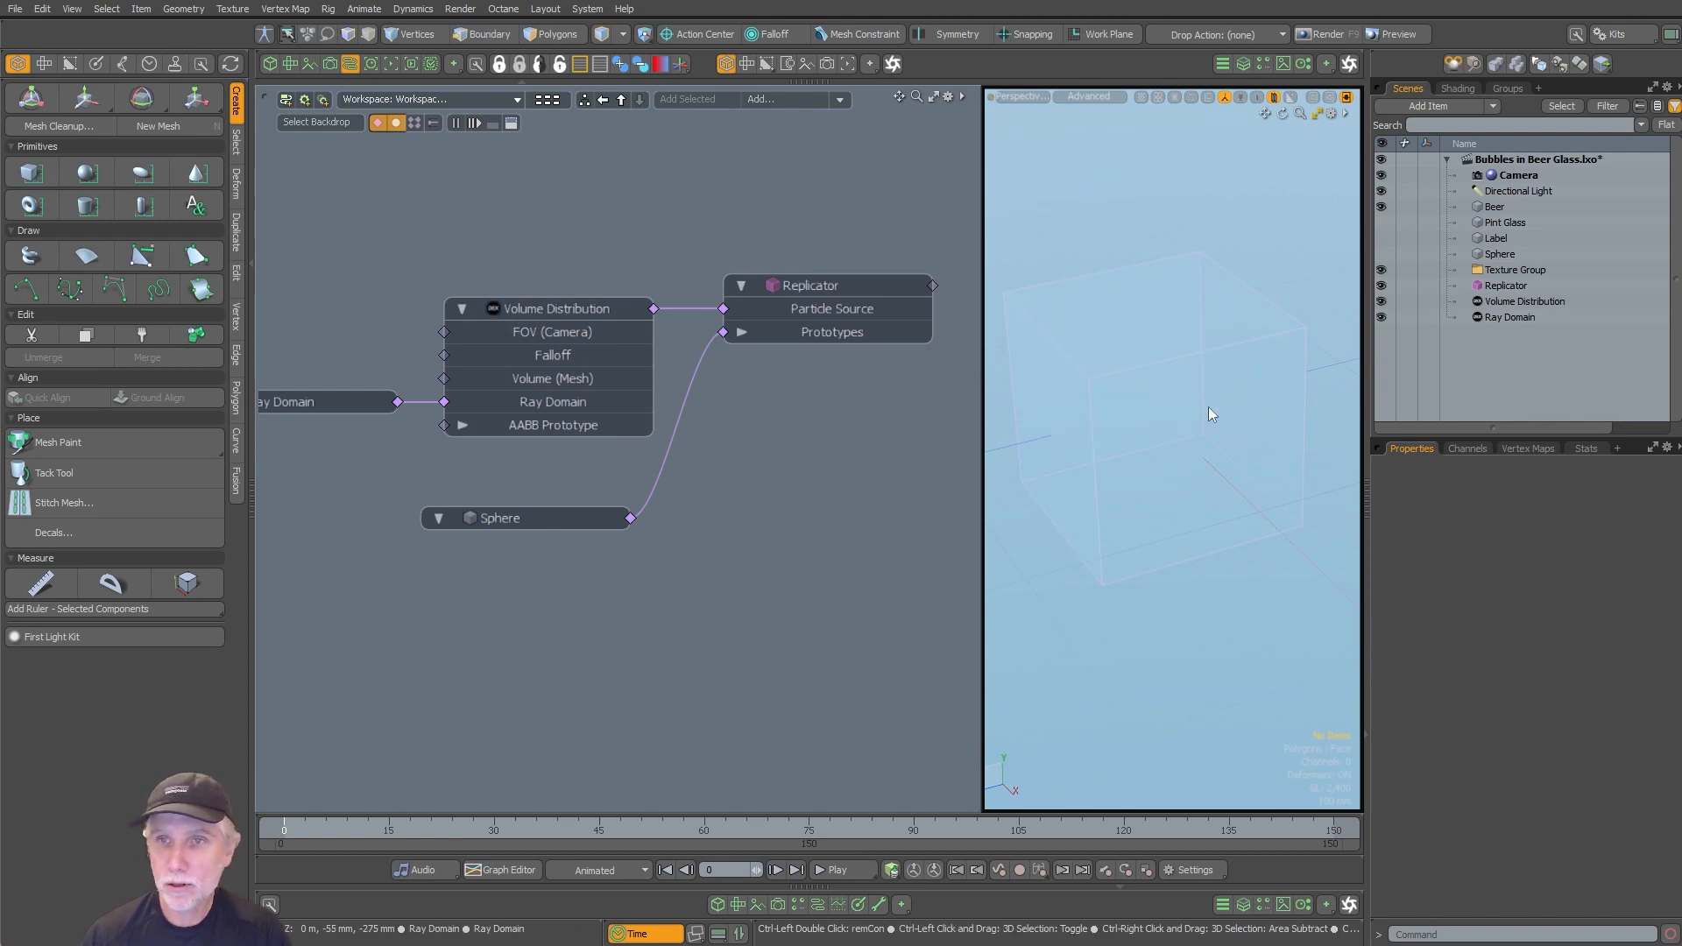
key(ctrl+3)
click(1381, 317)
key(a)
alt+drag(1264, 393, 1076, 389)
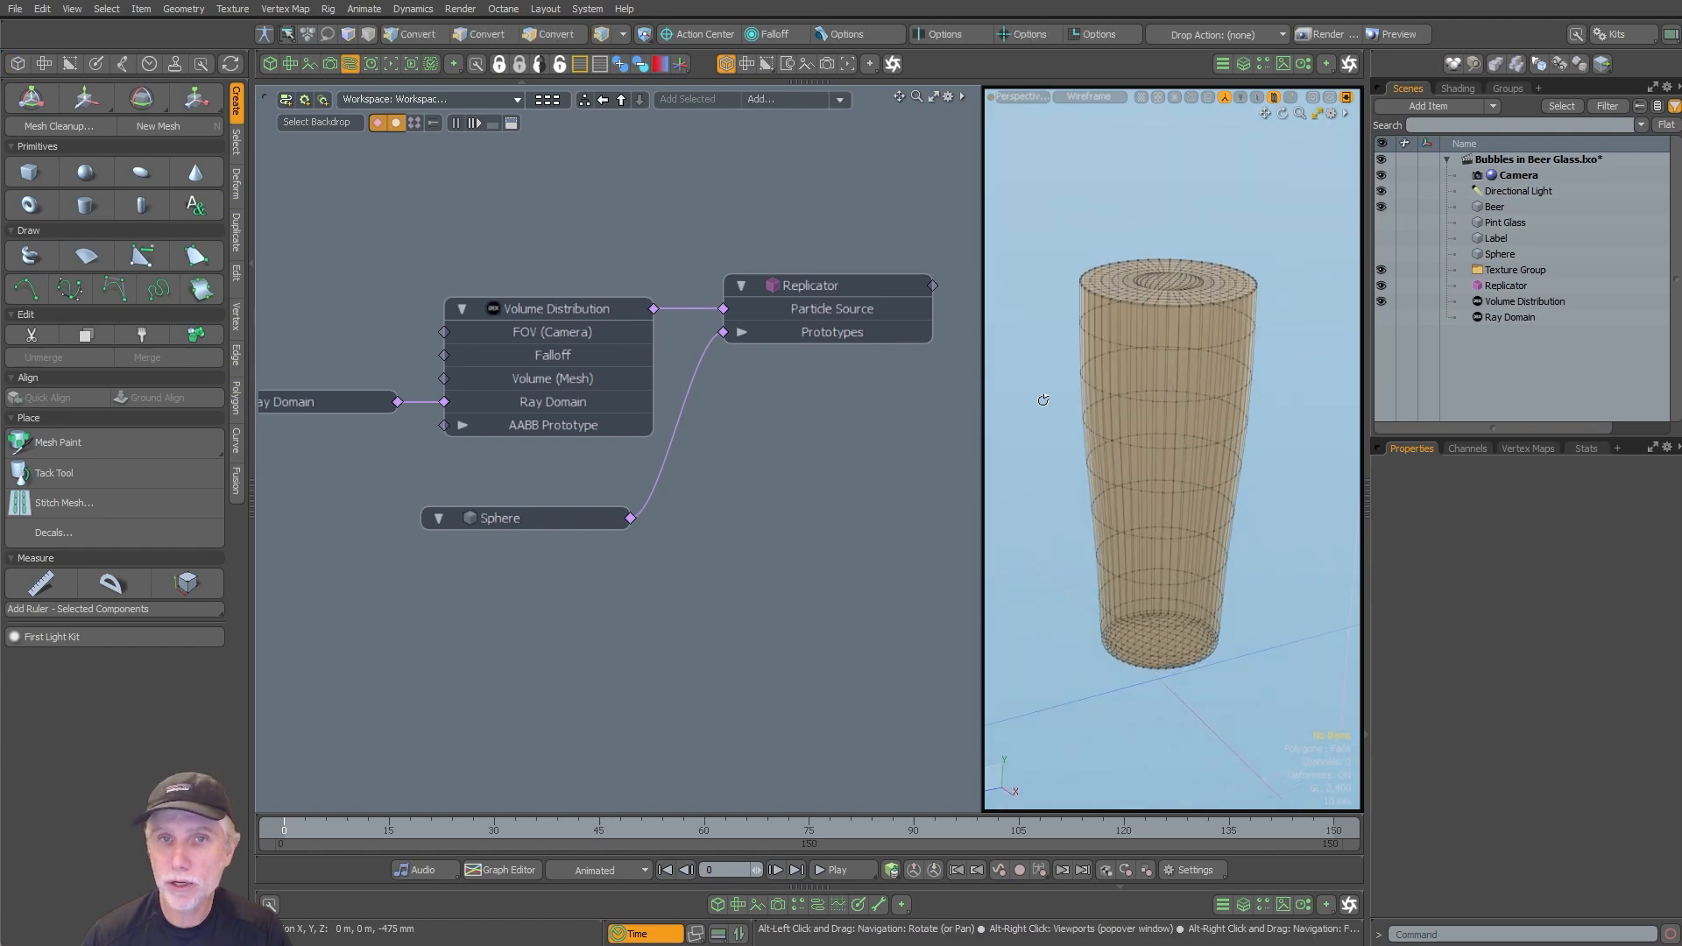
Step: Place the Beer mesh in the schematic and connect it to the Volume Distribution's Volume (Mesh) input
scroll(863, 486, down, 2)
click(624, 331)
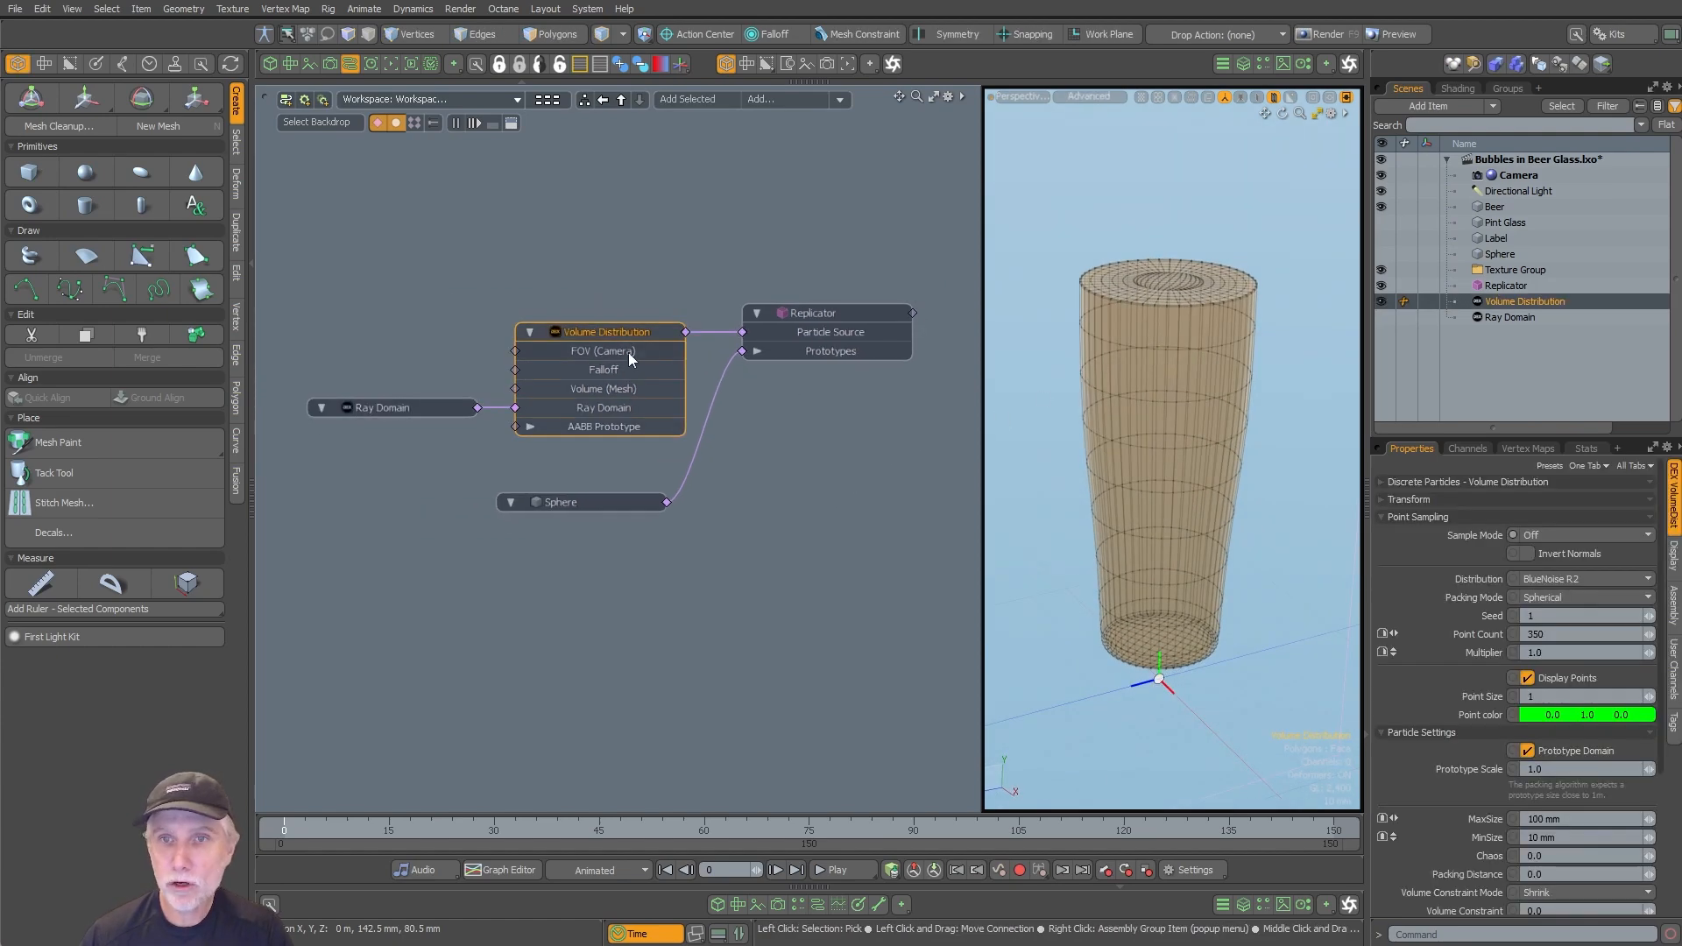
scroll(579, 379, up, 3)
alt+shift+drag(598, 405, 739, 395)
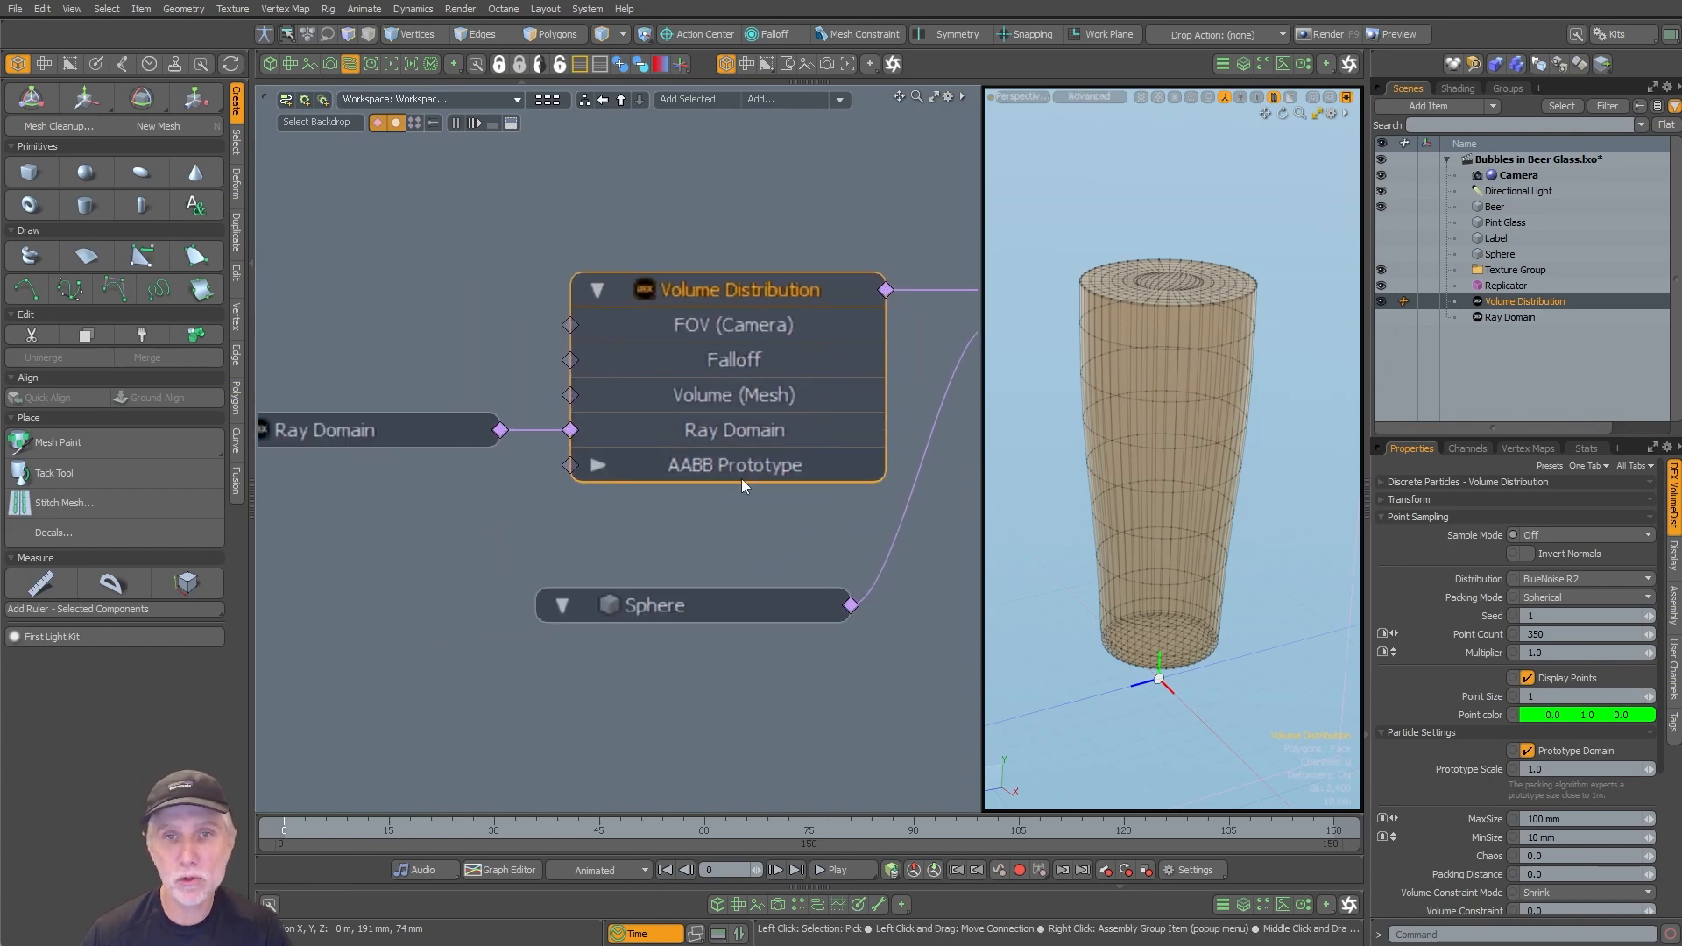
scroll(724, 471, down, 3)
click(704, 519)
click(1494, 208)
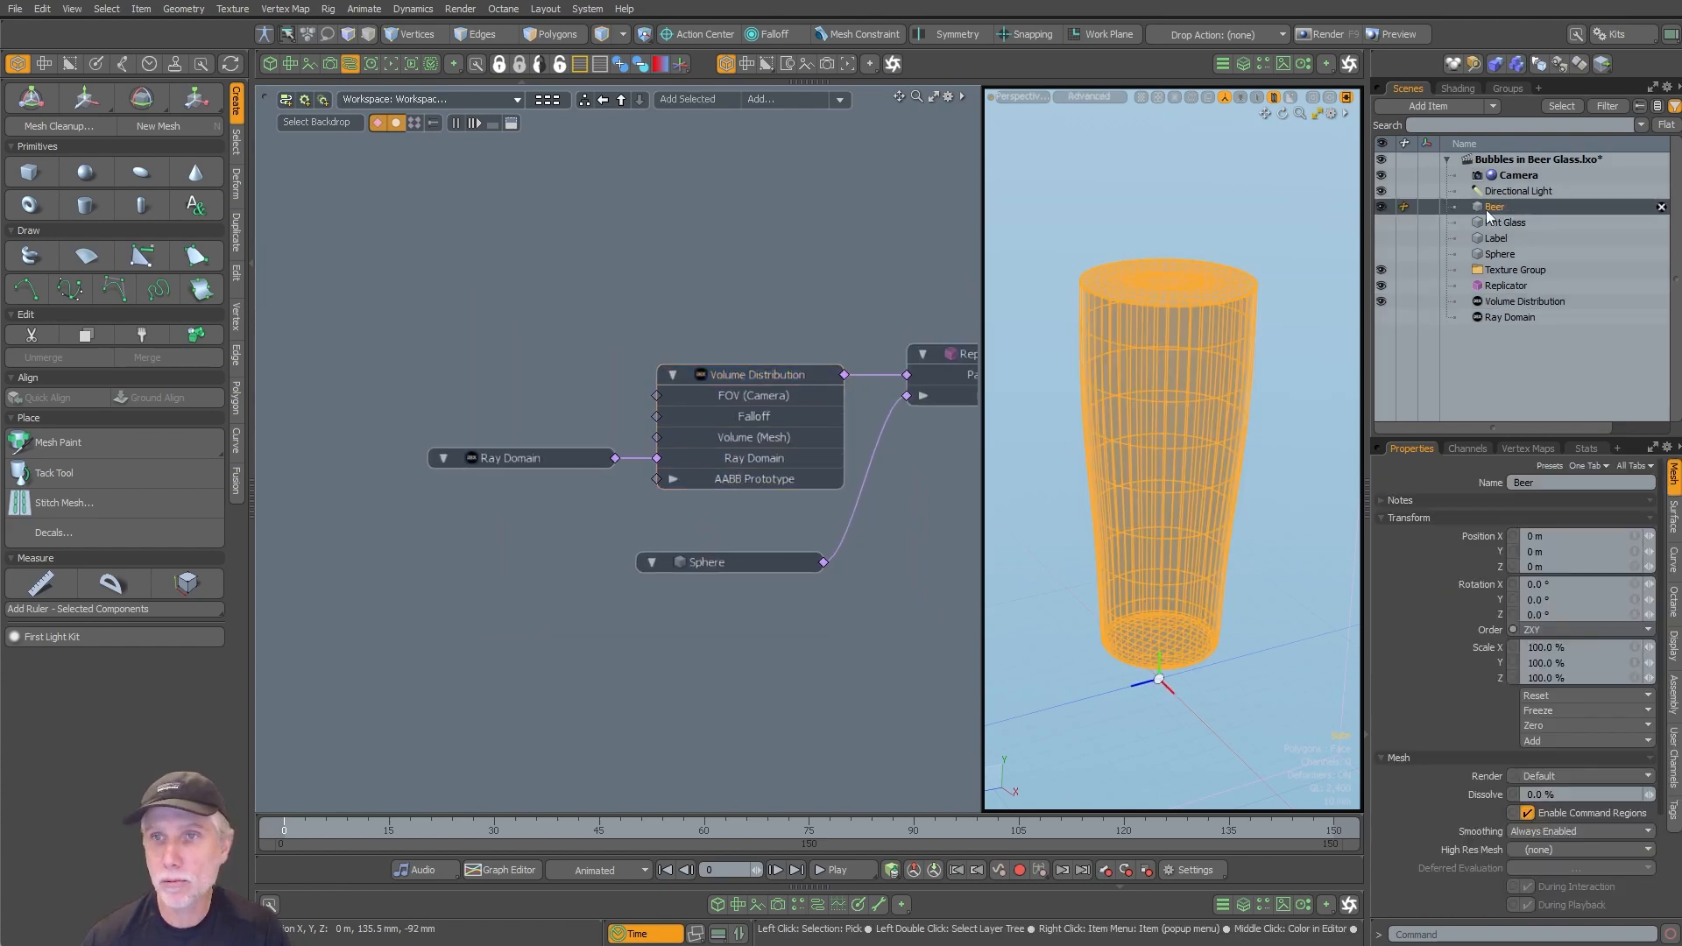
drag(433, 383, 435, 384)
click(466, 403)
drag(574, 375, 585, 376)
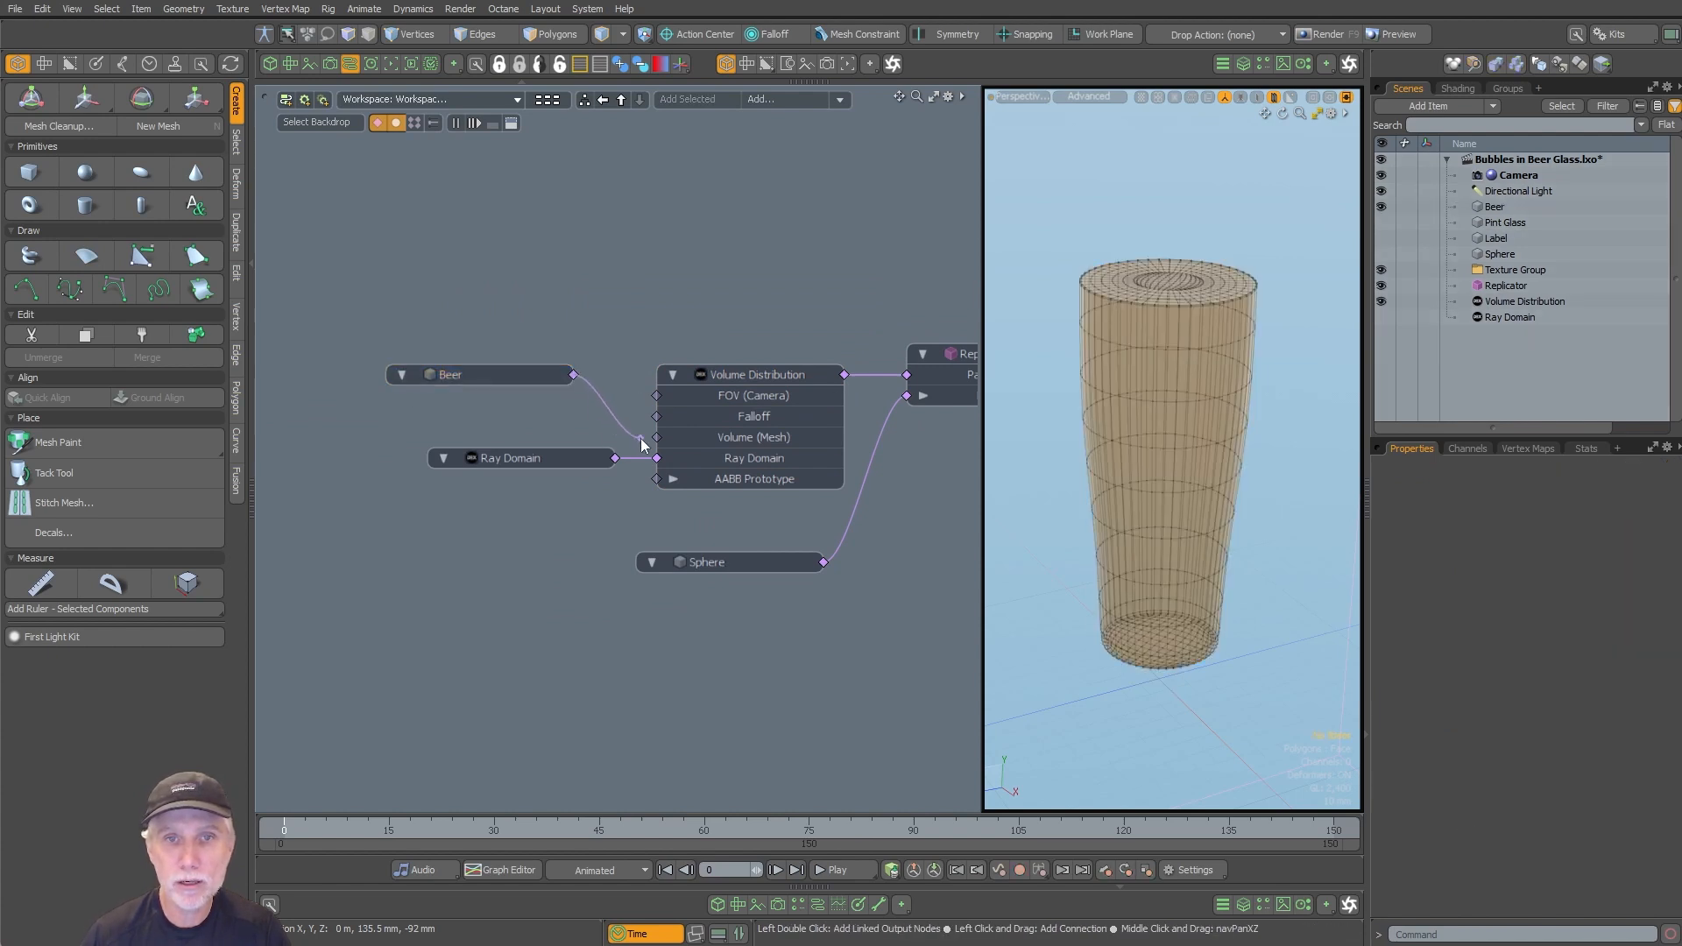
alt+drag(746, 436, 639, 435)
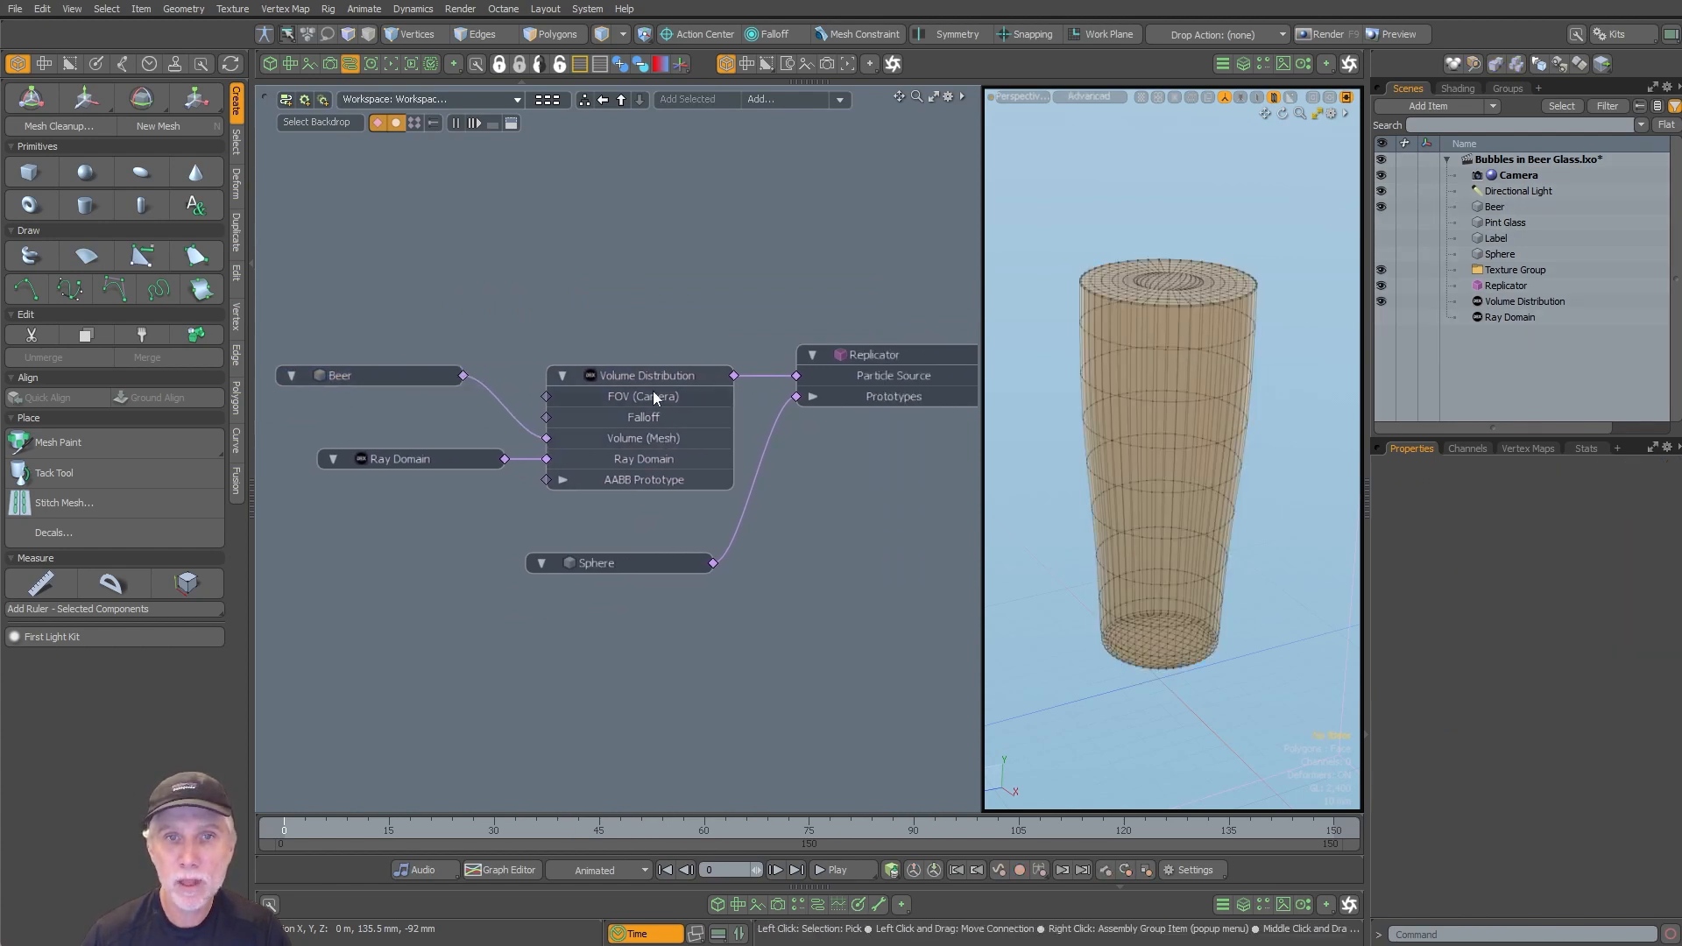
Step: Set the Volume Distribution's Sample Mode to Raycast & Pack
alt+drag(815, 370, 708, 366)
click(525, 373)
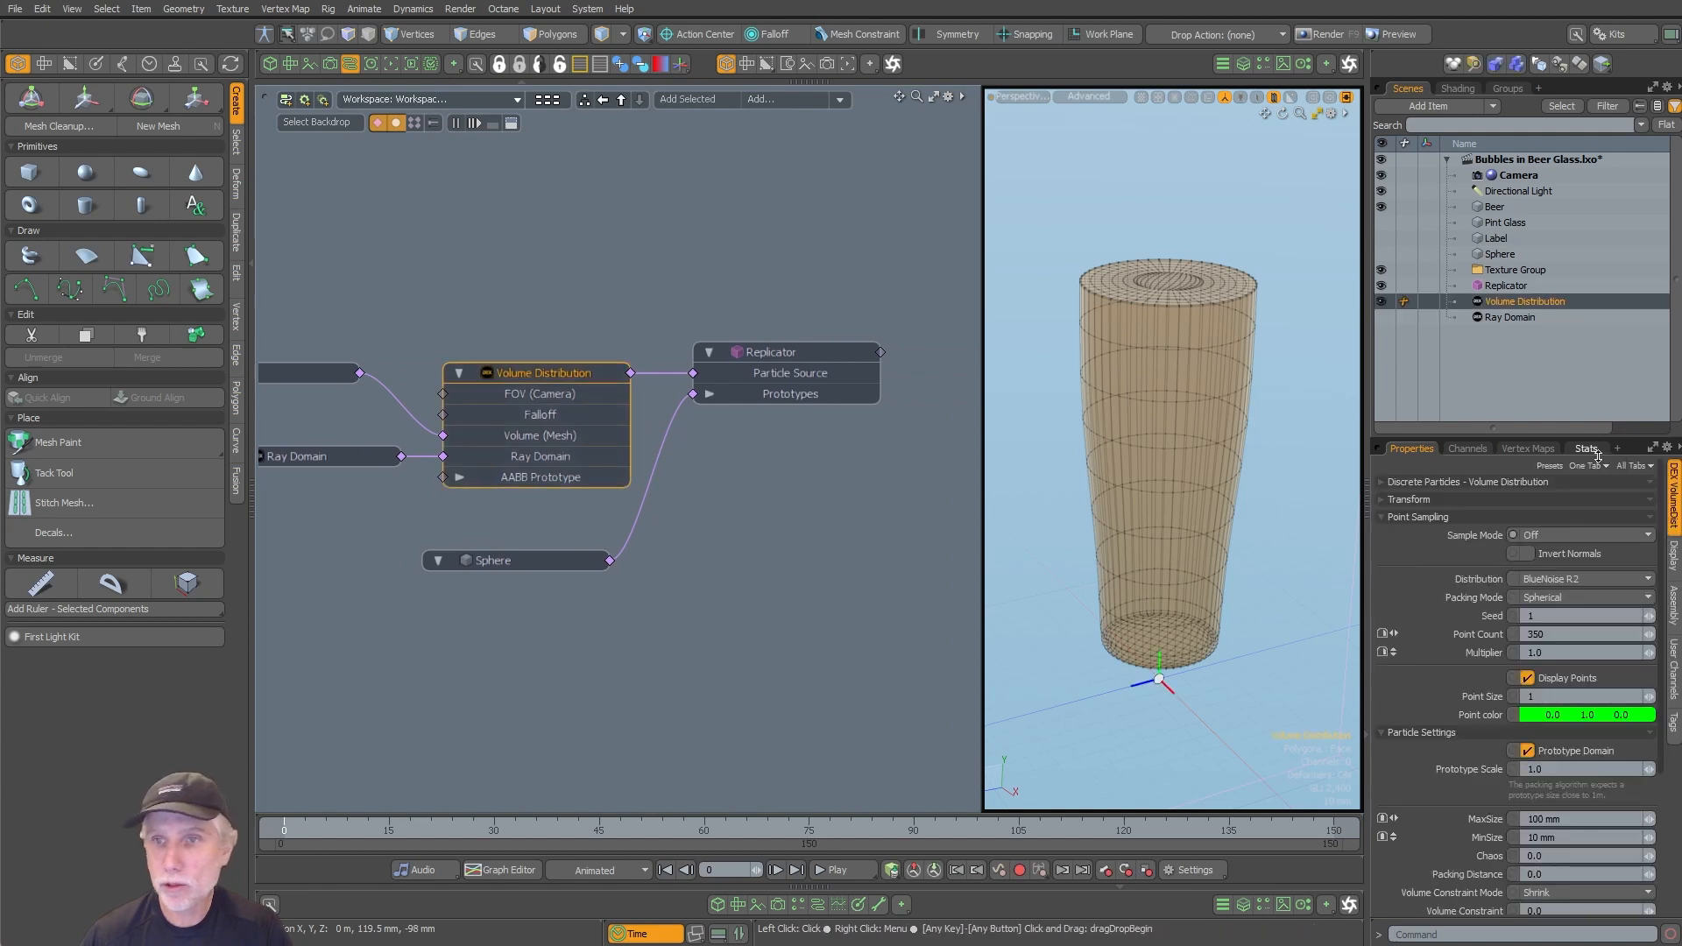
click(1547, 538)
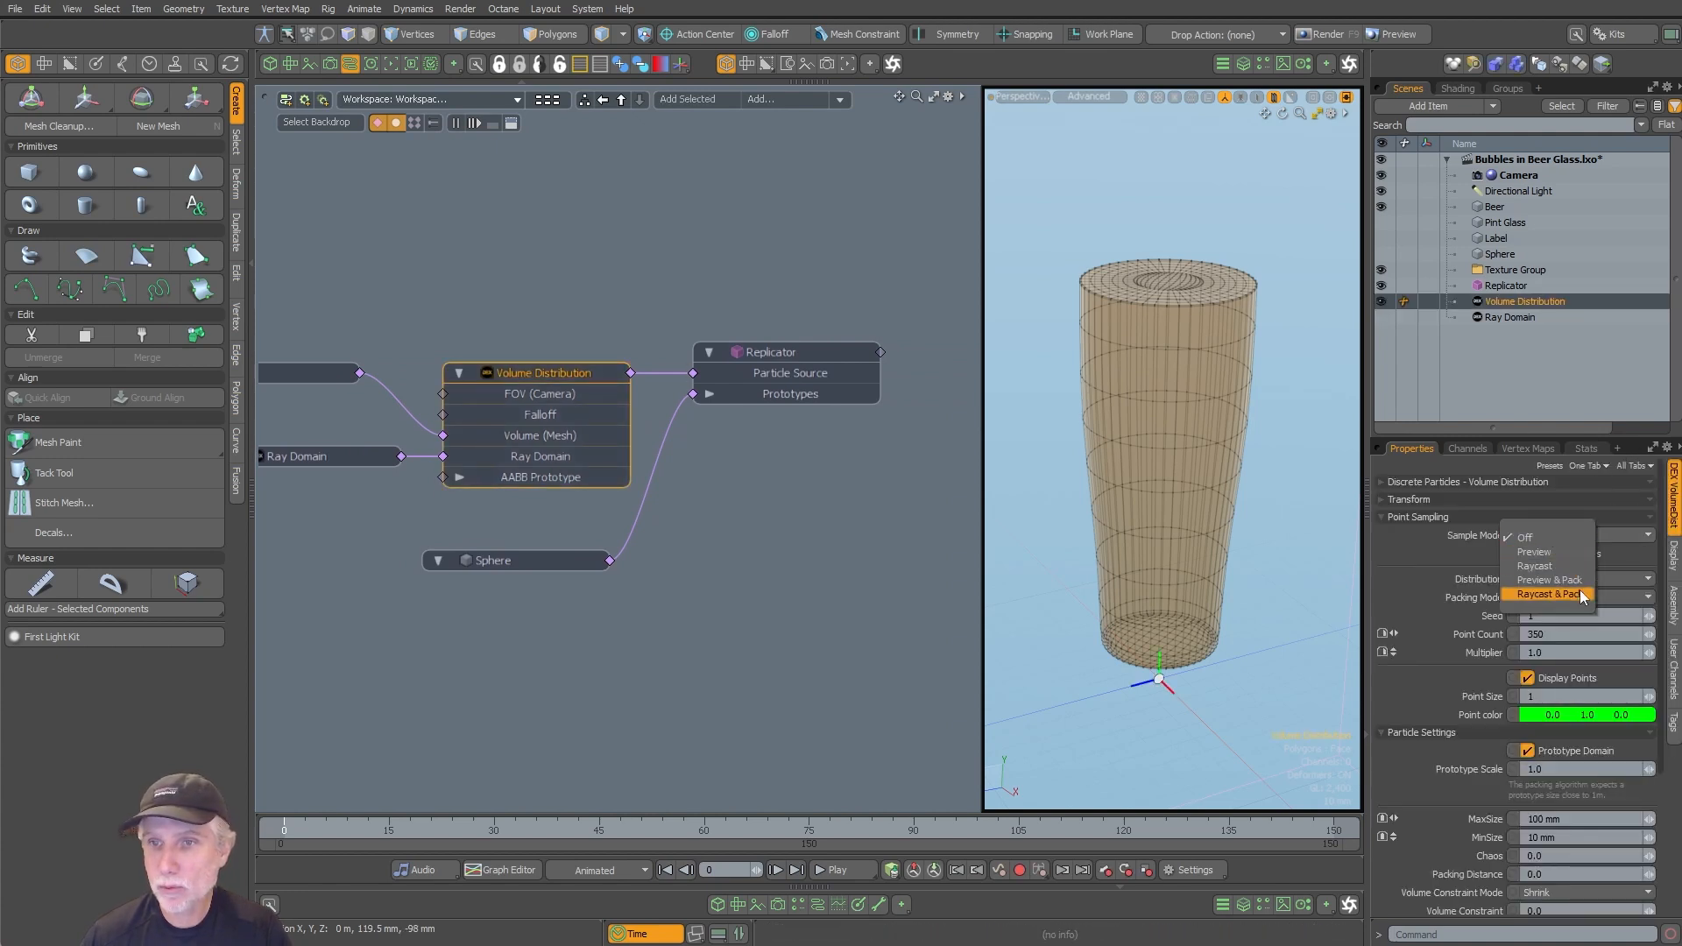
click(1552, 595)
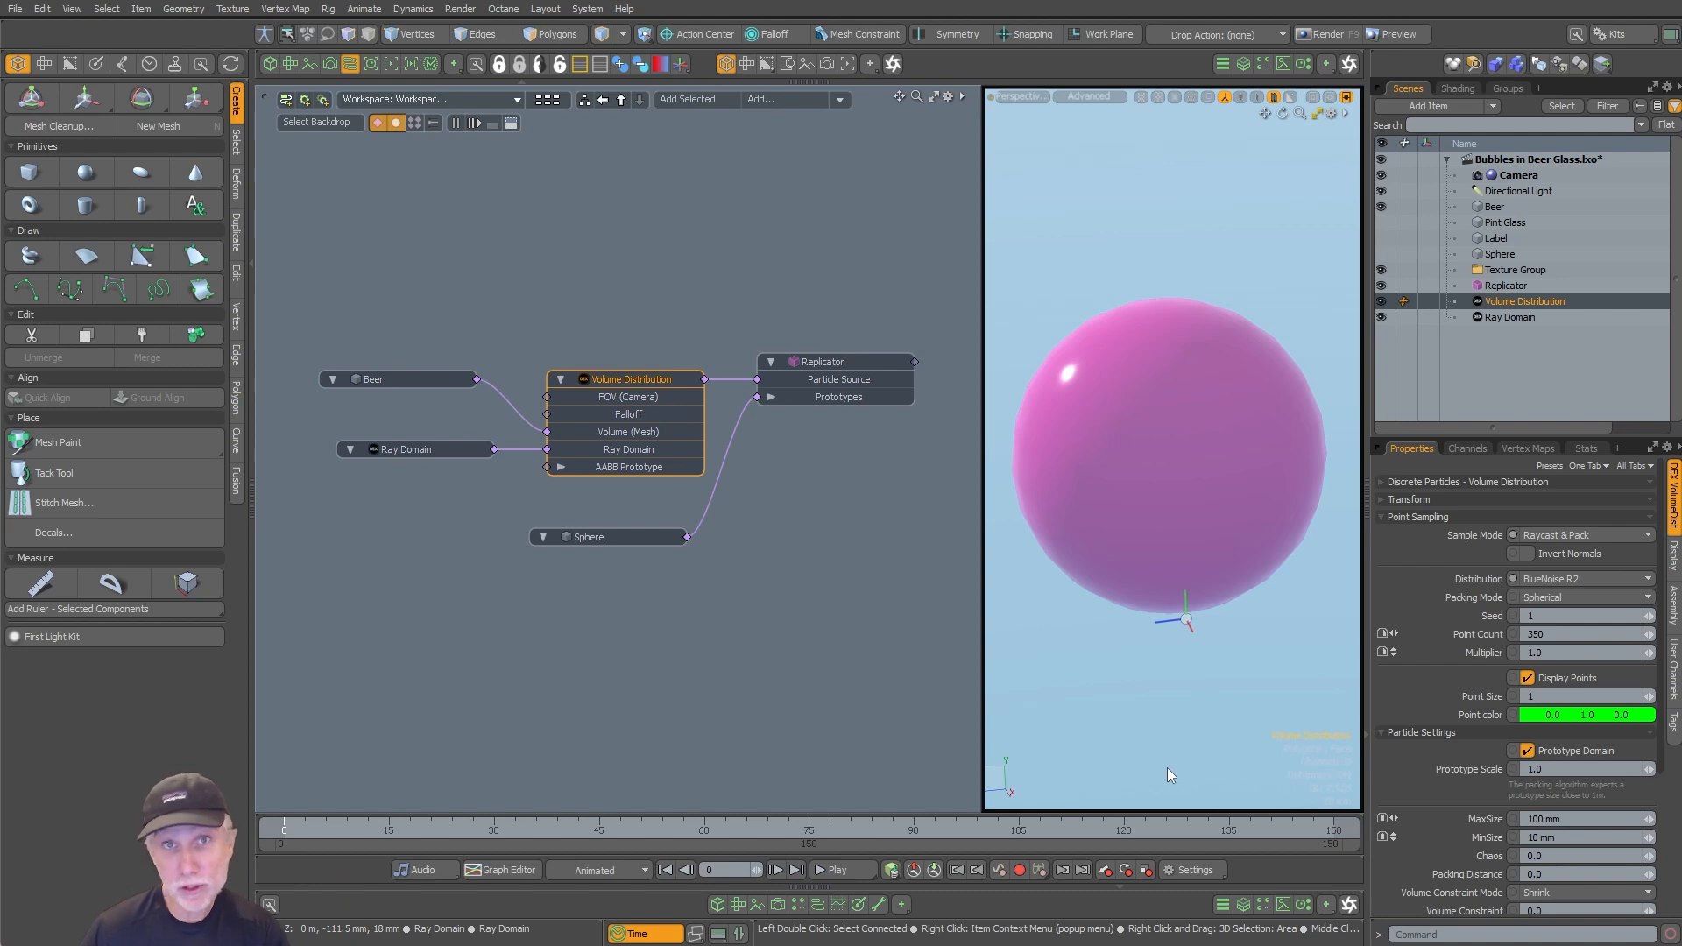
Step: Show the scene as a wireframe in the Front view and scale the Ray Domain uniformly down to about 12%
click(434, 449)
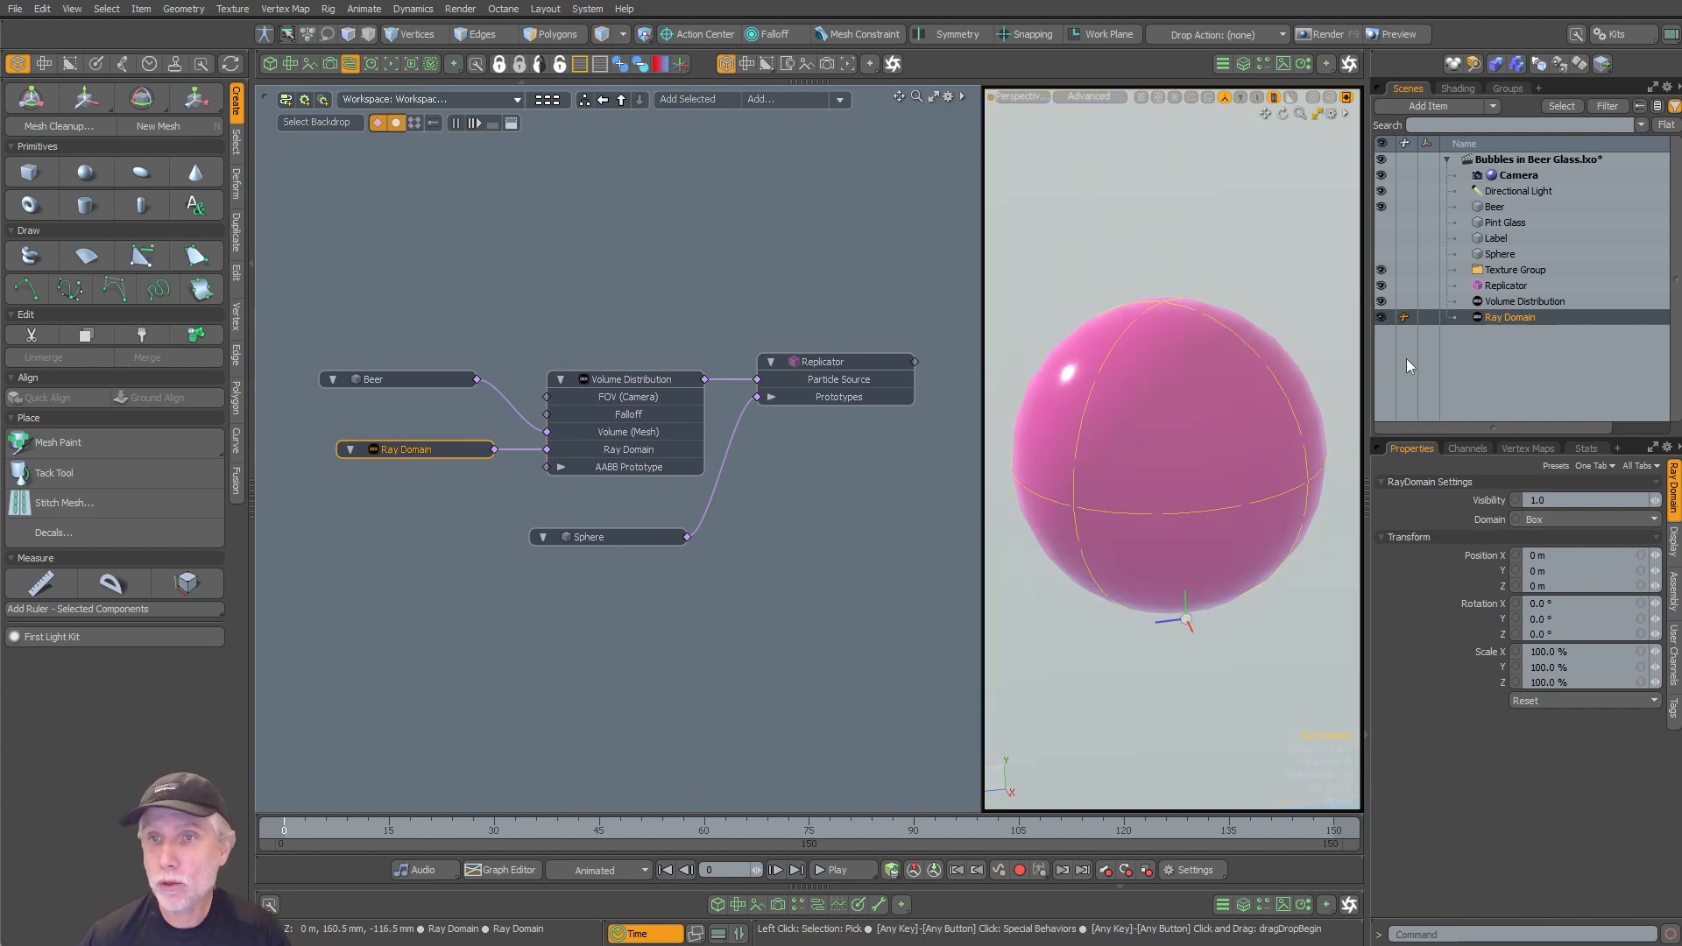
key(ctrl+2)
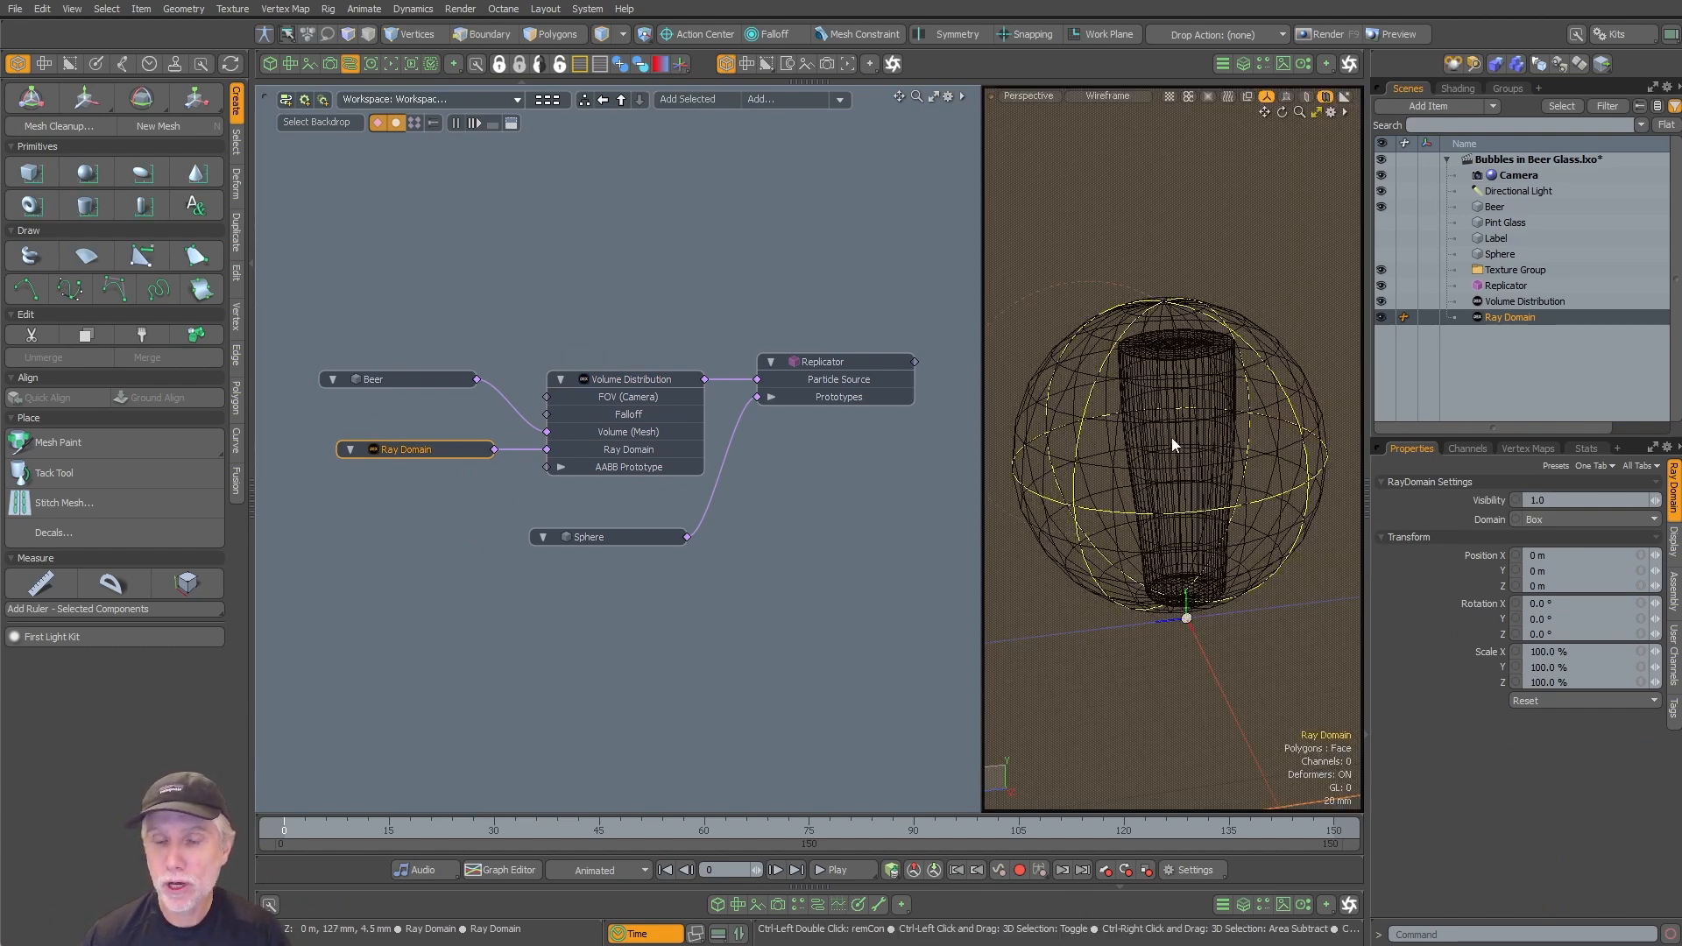
key(ctrl+space)
click(1254, 498)
ctrl+alt+drag(1258, 518, 1206, 451)
alt+shift+drag(1220, 453, 1265, 455)
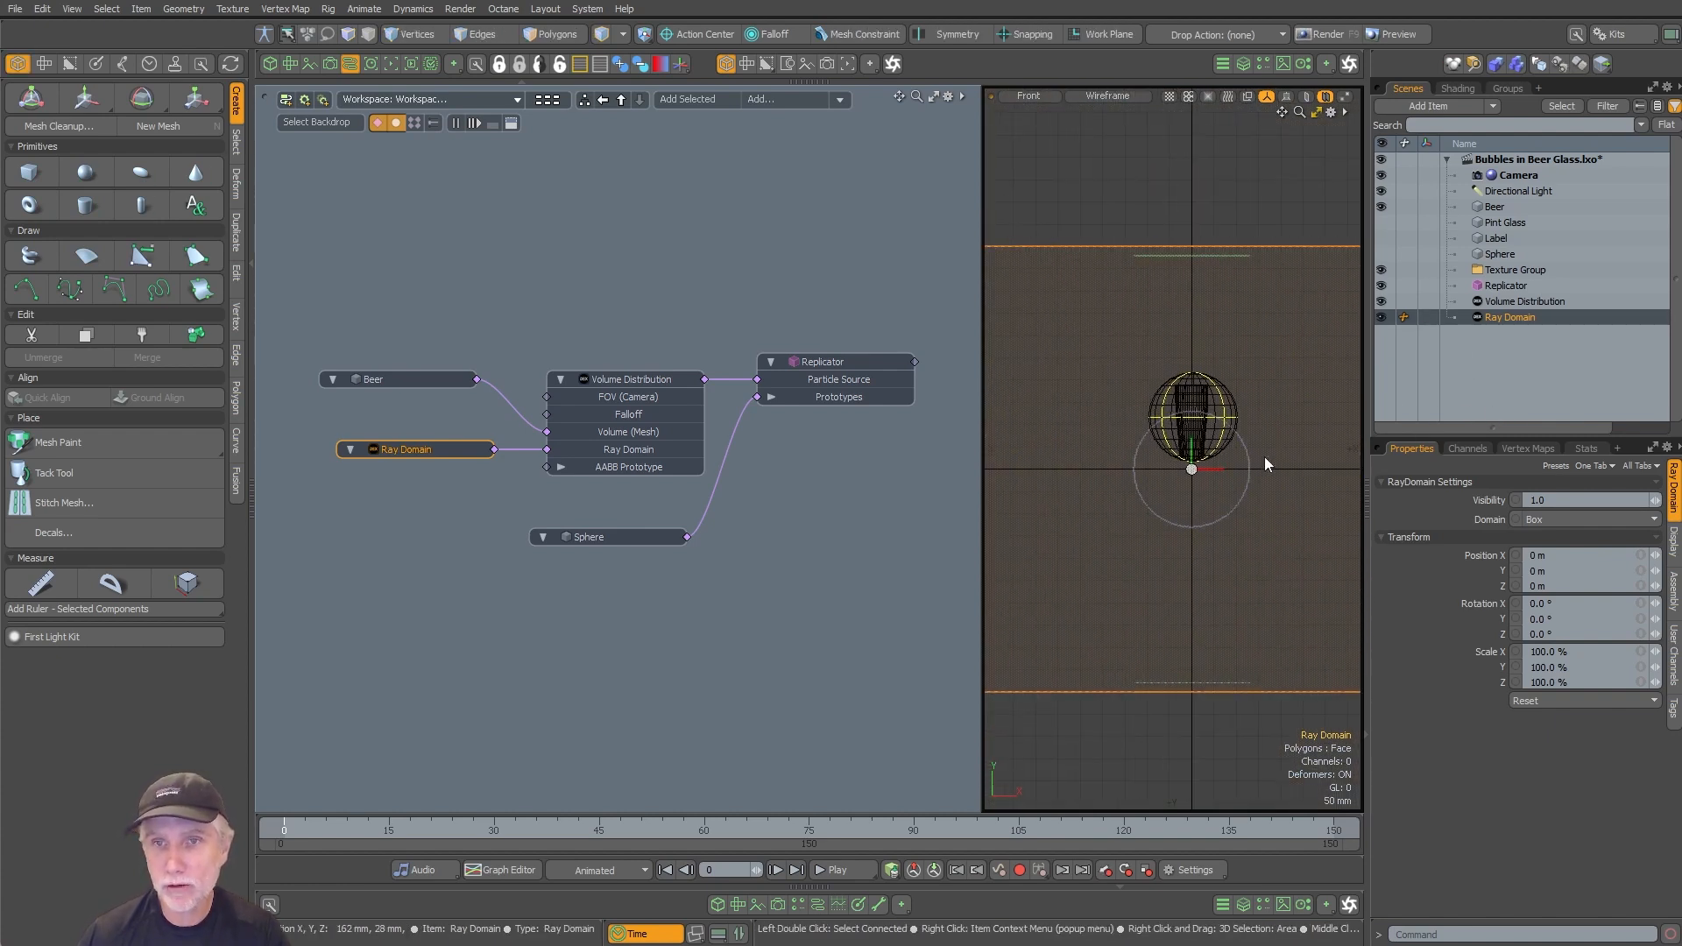
key(r)
scroll(1223, 470, up, 3)
drag(1165, 471, 1389, 456)
Step: Raise the Ray Domain to about 112 mm in Y and stretch its Y scale to about 18.84% to enclose the Beer mesh
ctrl+alt+drag(1248, 347, 1154, 243)
key(w)
ctrl+alt+drag(1292, 266, 1214, 365)
key(r)
drag(1172, 263, 1171, 199)
Step: Return to the Perspective view with Advanced shading and hide the Ray Domain
ctrl+alt+drag(1087, 534, 1121, 545)
alt+shift+drag(1121, 546, 1120, 564)
key(ctrl+space)
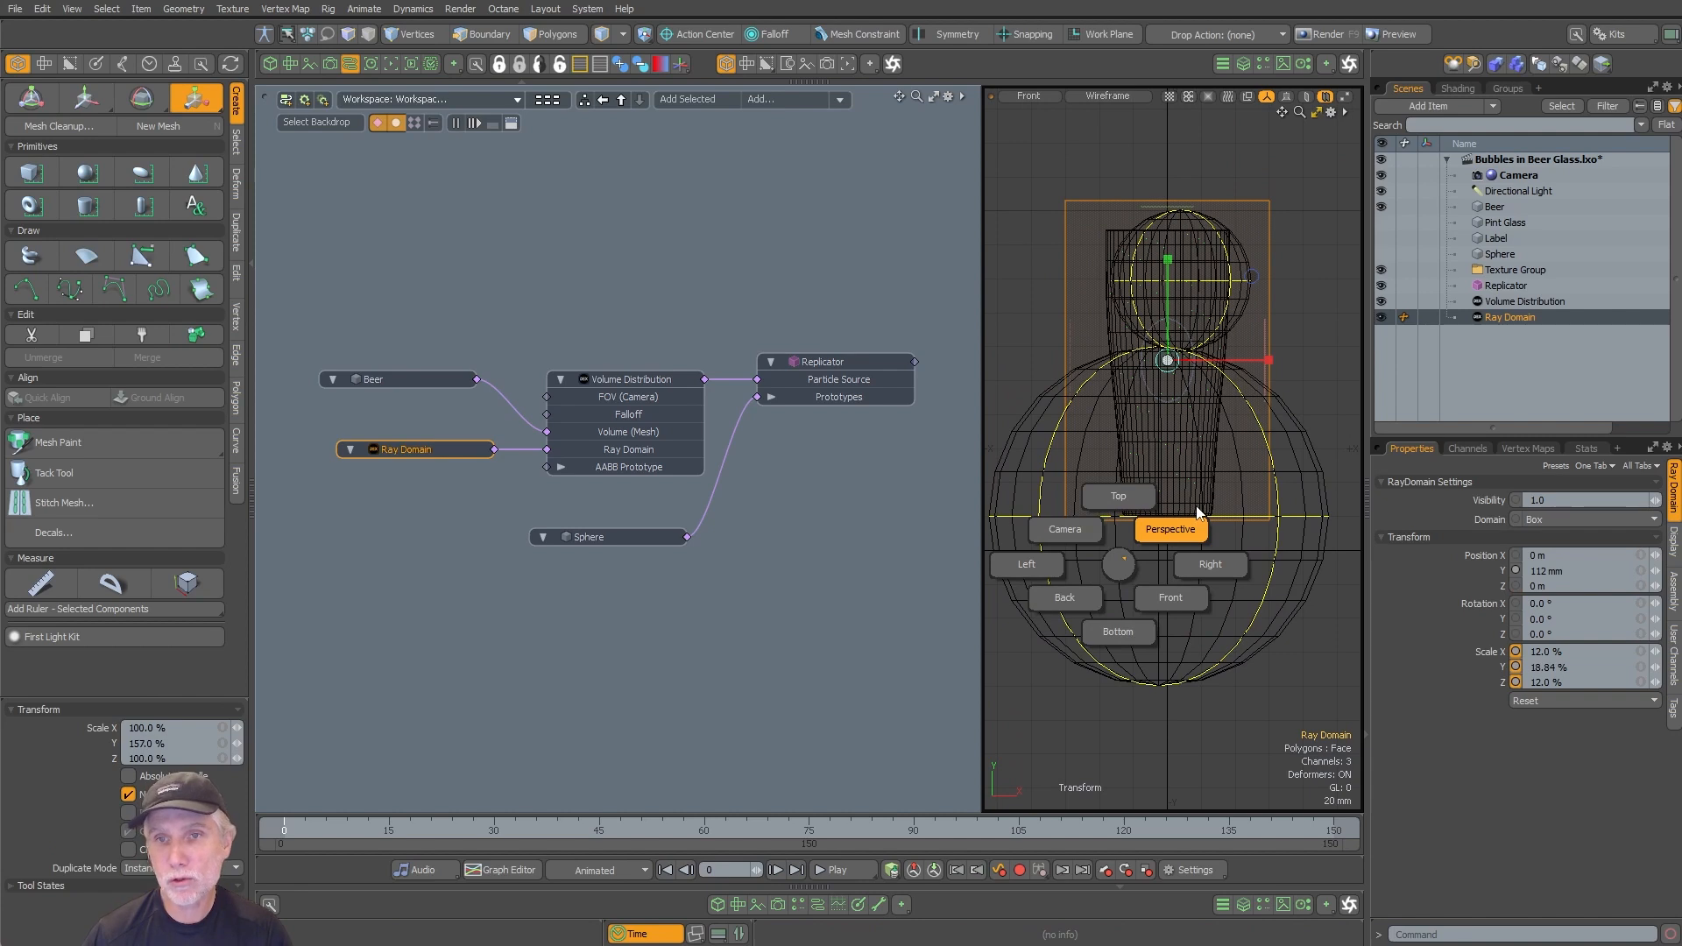
key(shift+space)
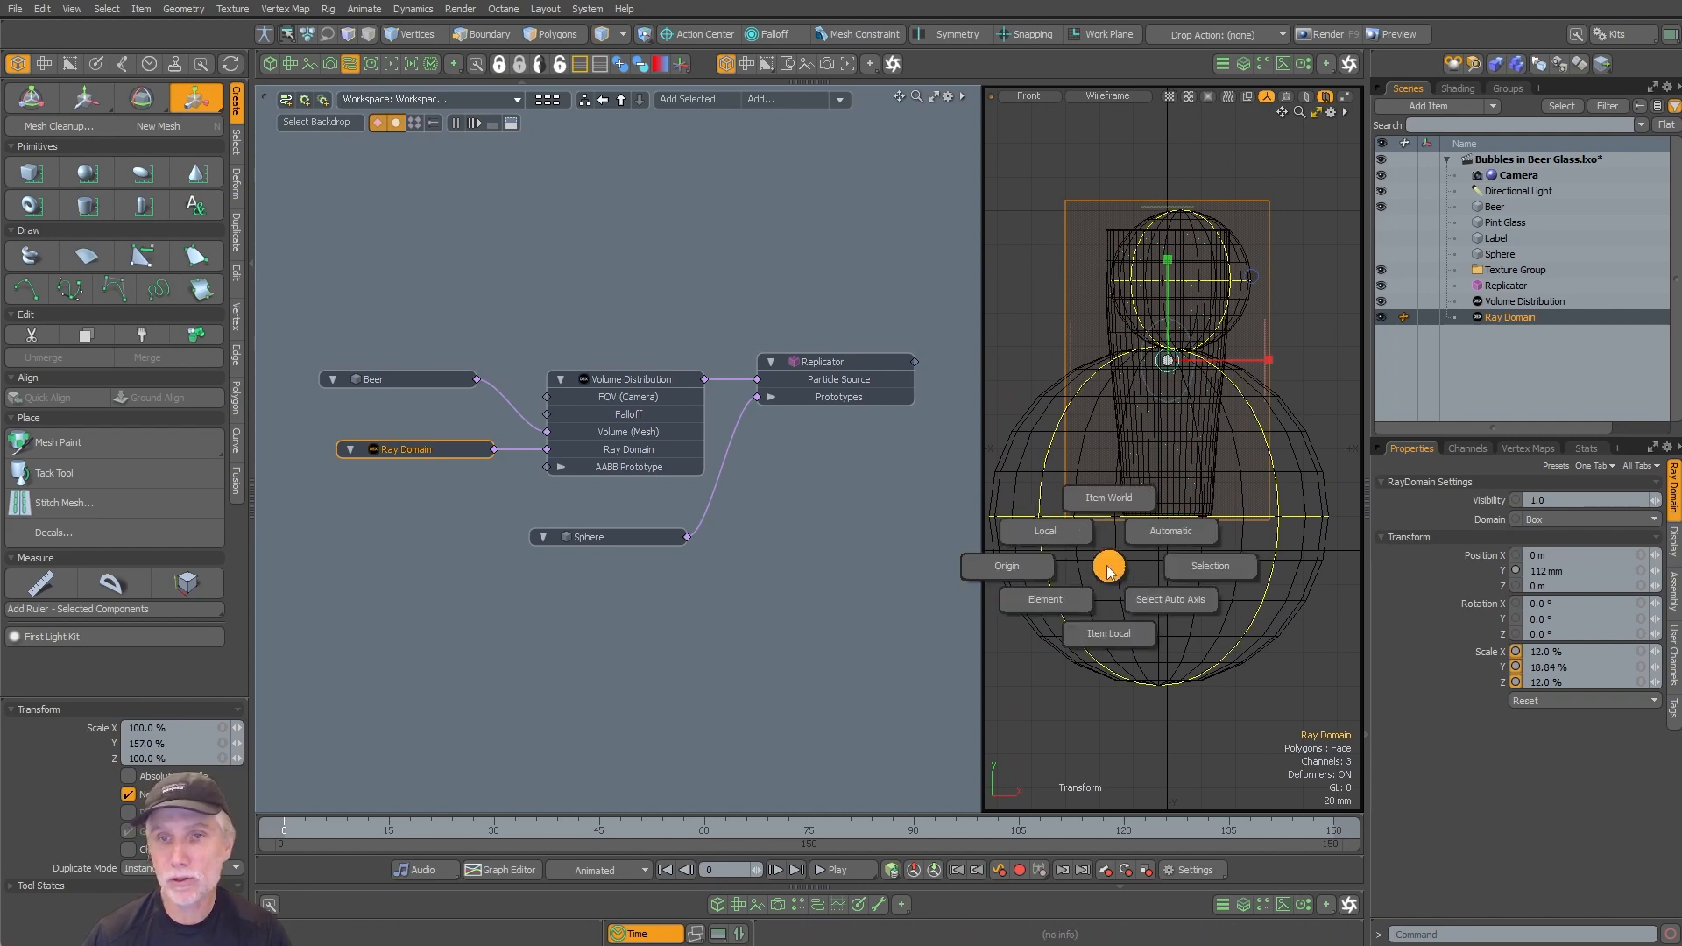
click(1250, 574)
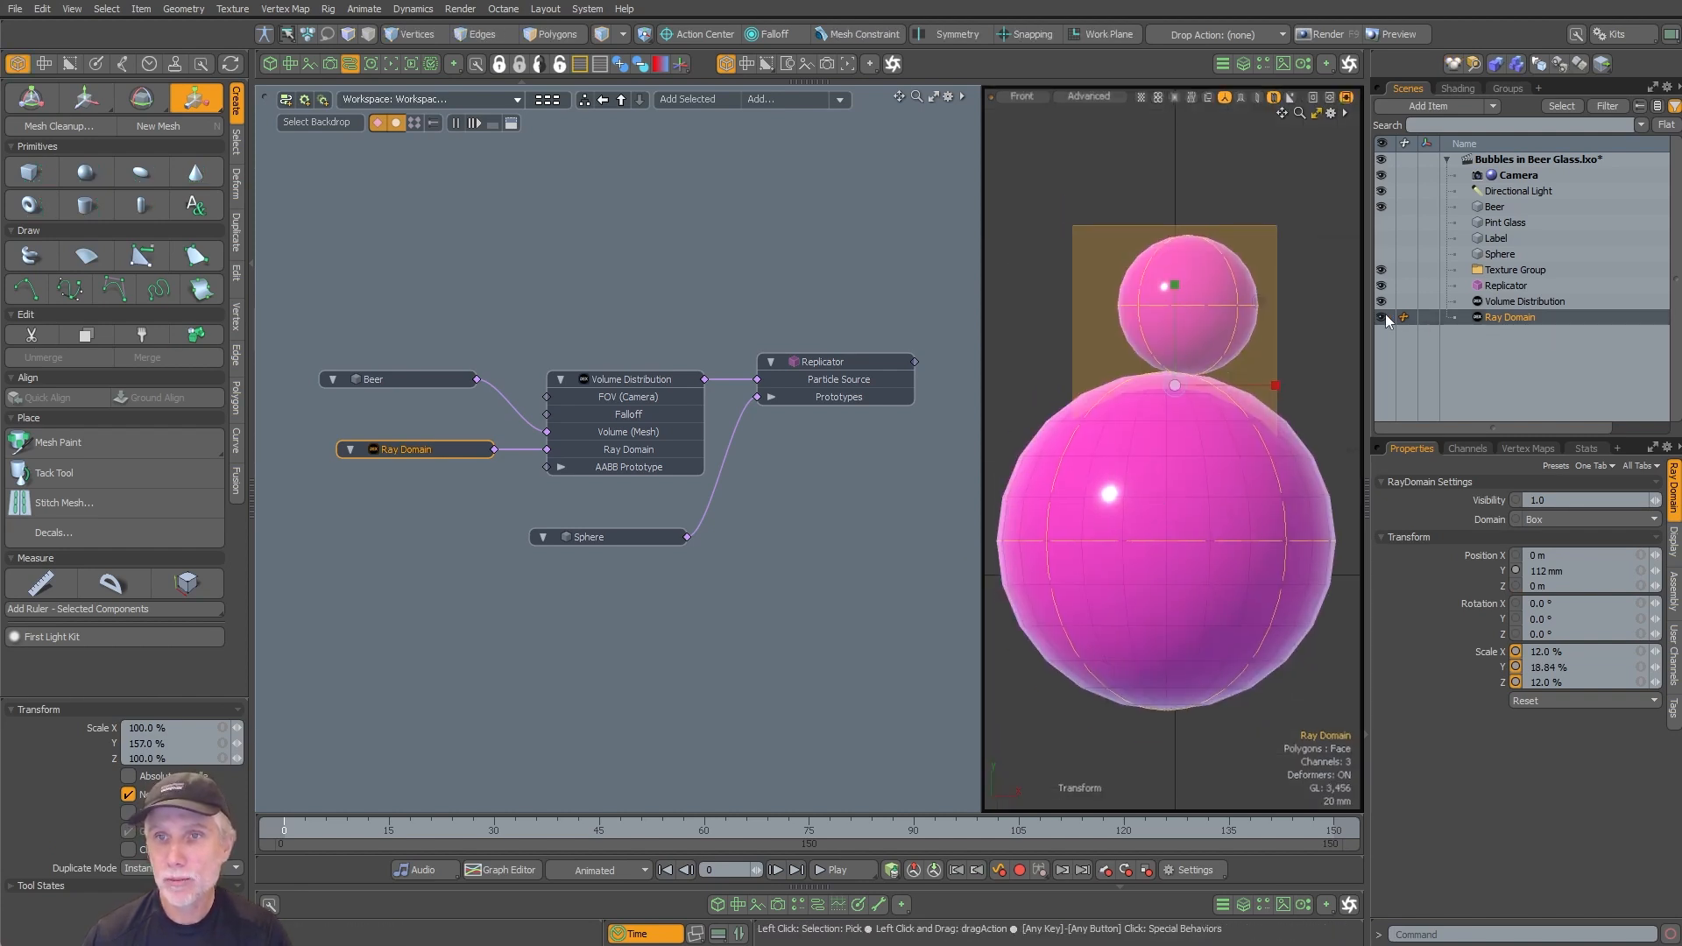
key(ctrl+space)
click(1321, 393)
alt+drag(1262, 412, 1200, 434)
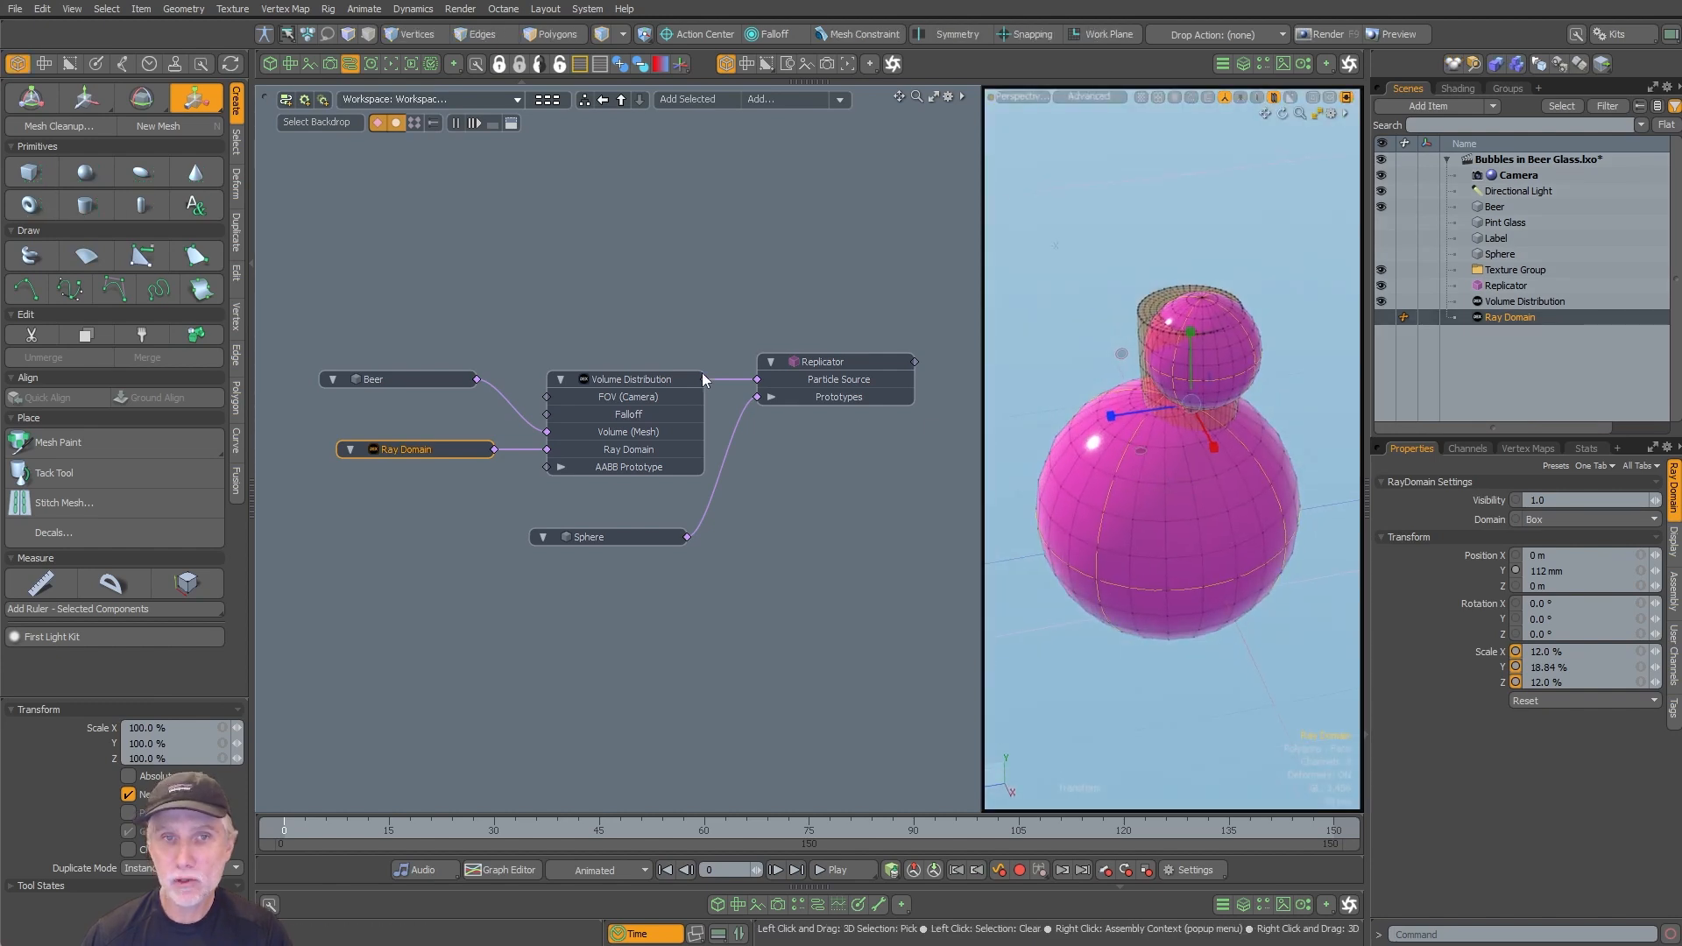
Step: Set the Volume Distribution's MaxSize to 5 mm and MinSize to 1 mm
click(667, 380)
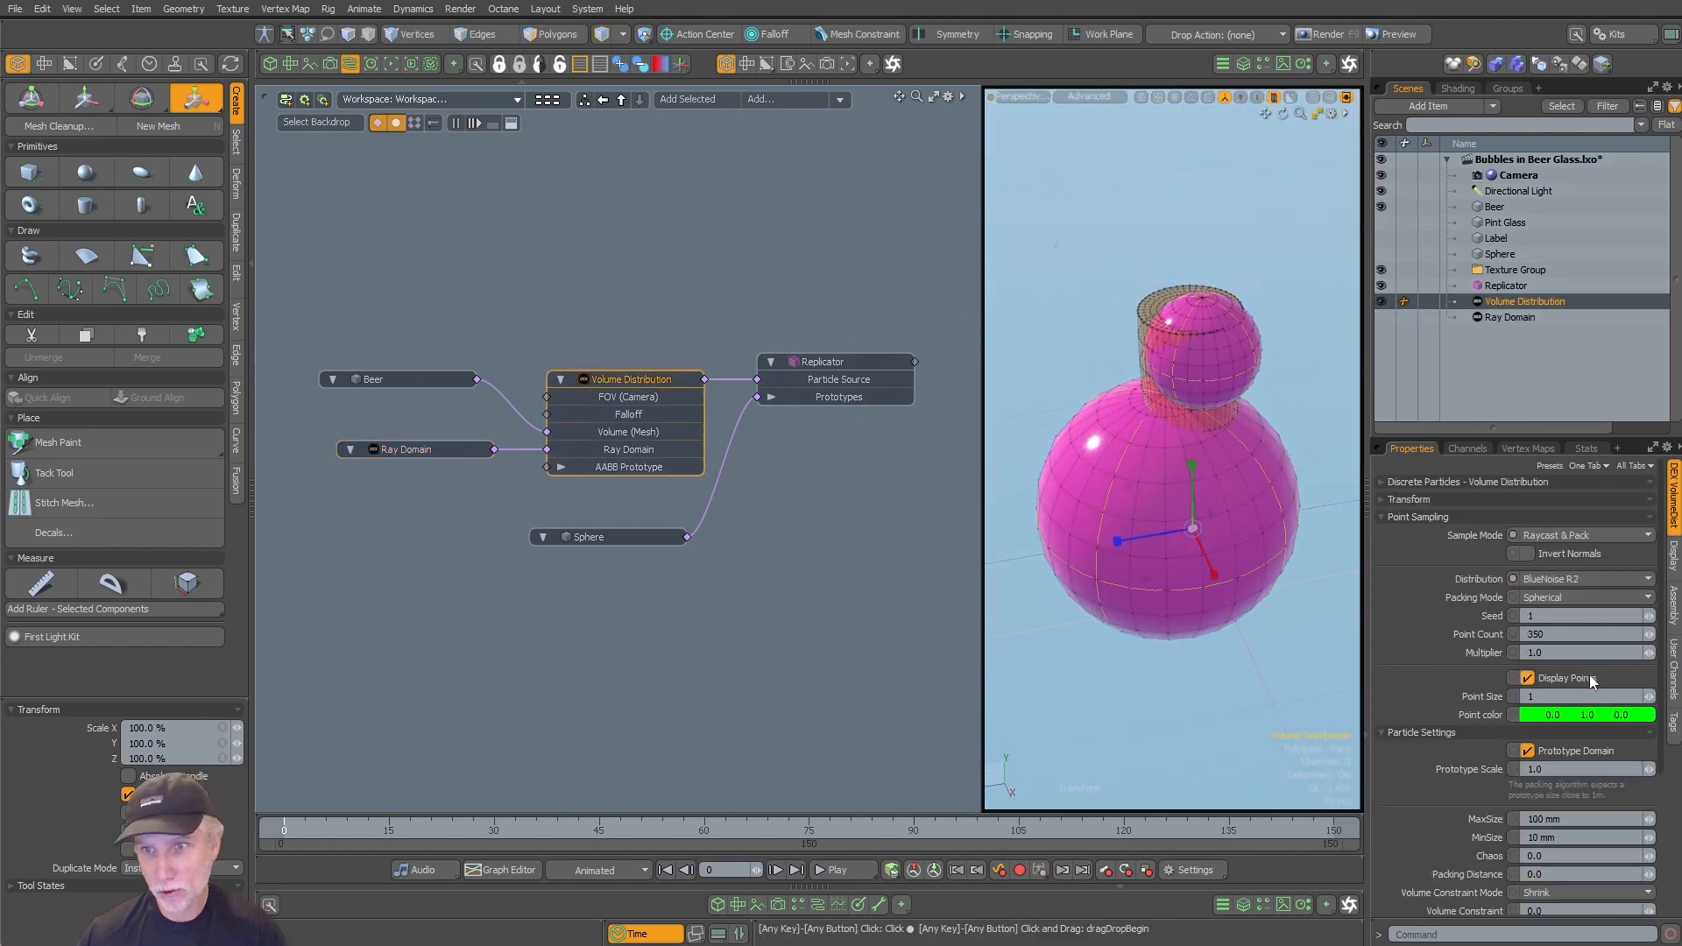
scroll(1592, 741, down, 3)
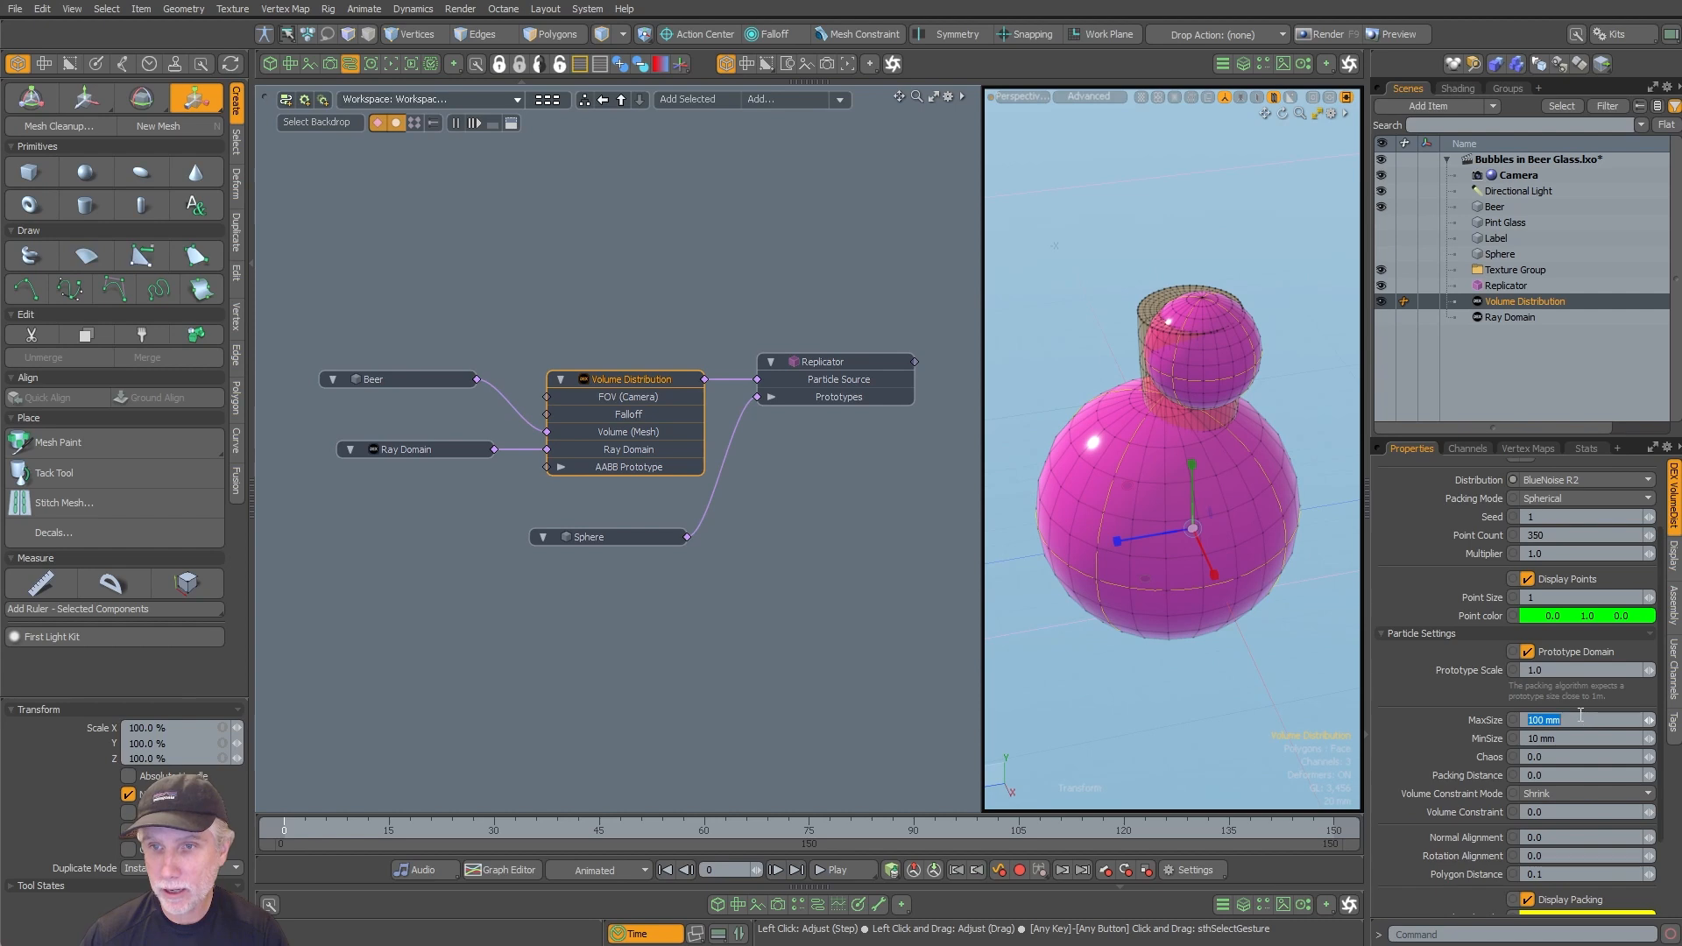
text(5)
key(Tab)
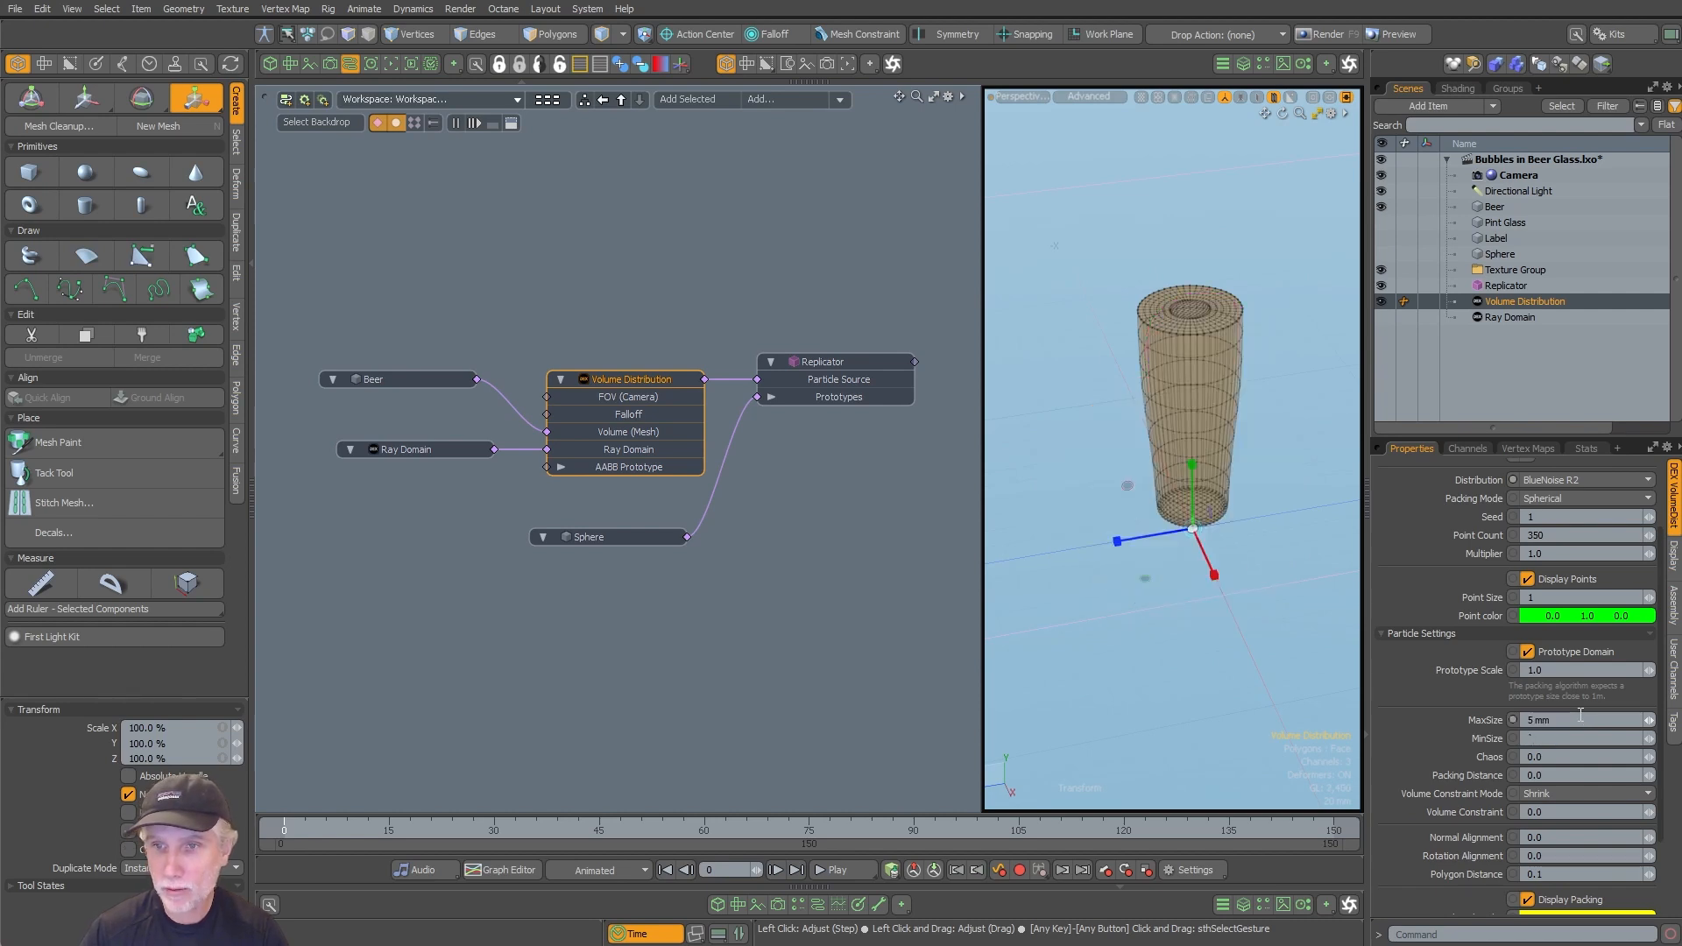
text(.001)
key(Return)
Step: Try the WhiteNoise PSRand distribution for the bubbles, and set the Distribution to Blue-Noise Hammersley
alt+drag(1175, 561, 1143, 522)
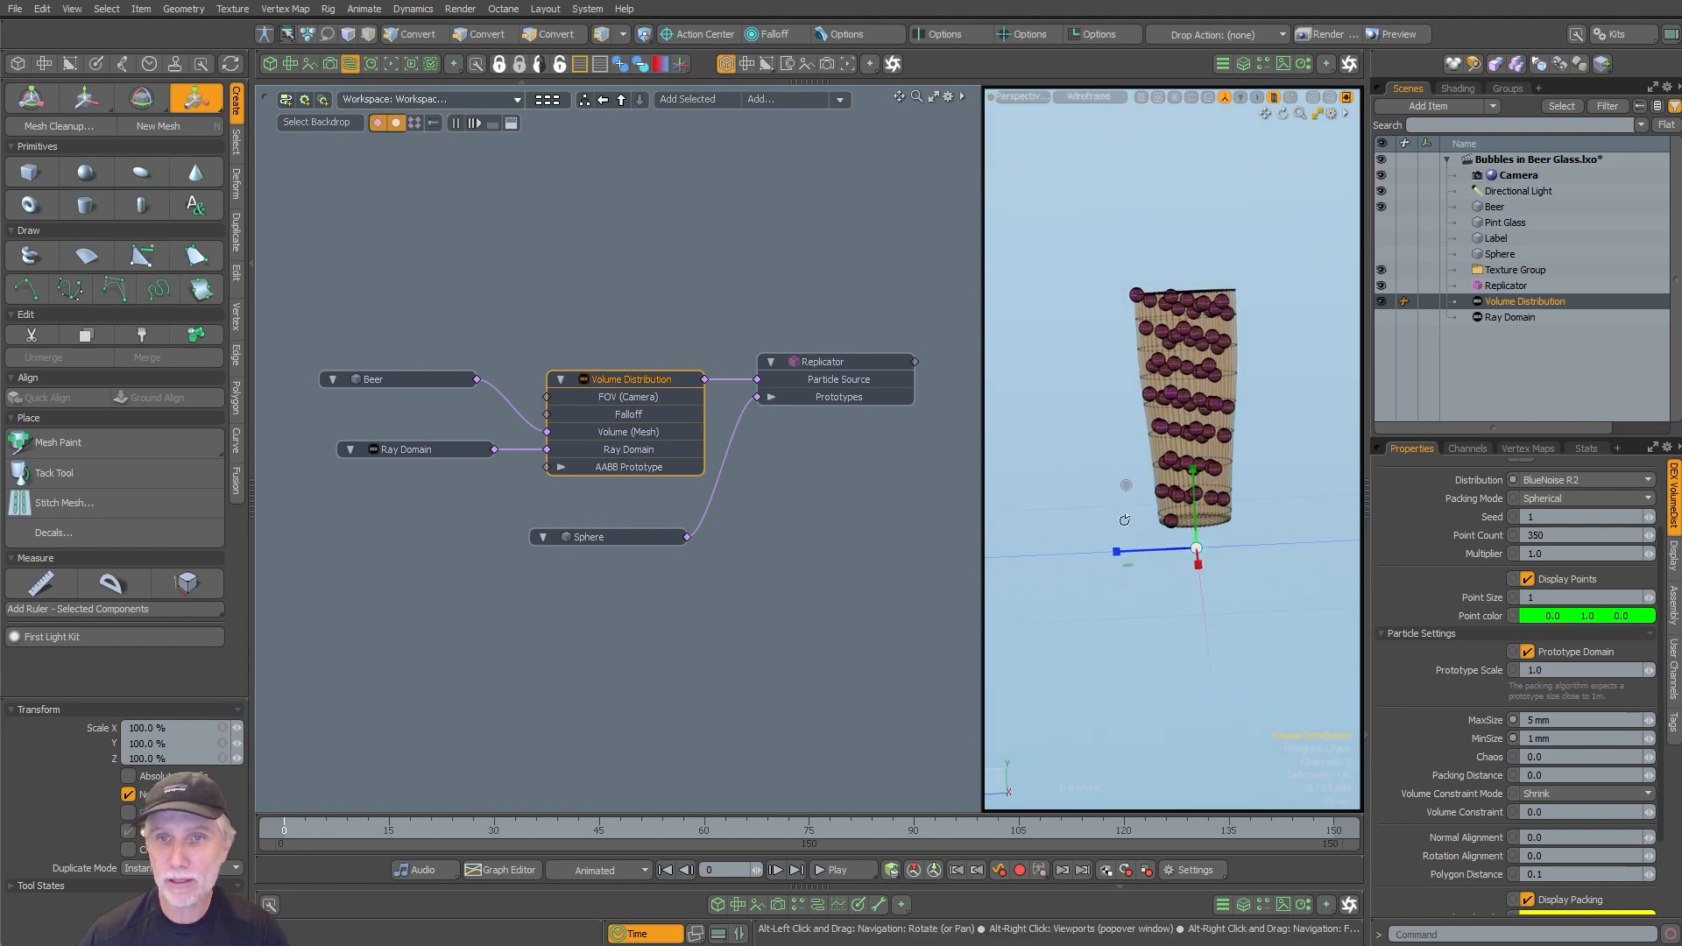
scroll(1210, 410, up, 5)
mouse_move(1210, 410)
alt+mouse_down()
mouse_move(1176, 447)
mouse_move(1186, 380)
mouse_move(1227, 478)
mouse_move(1161, 511)
mouse_move(1214, 485)
mouse_move(1209, 529)
alt+mouse_up()
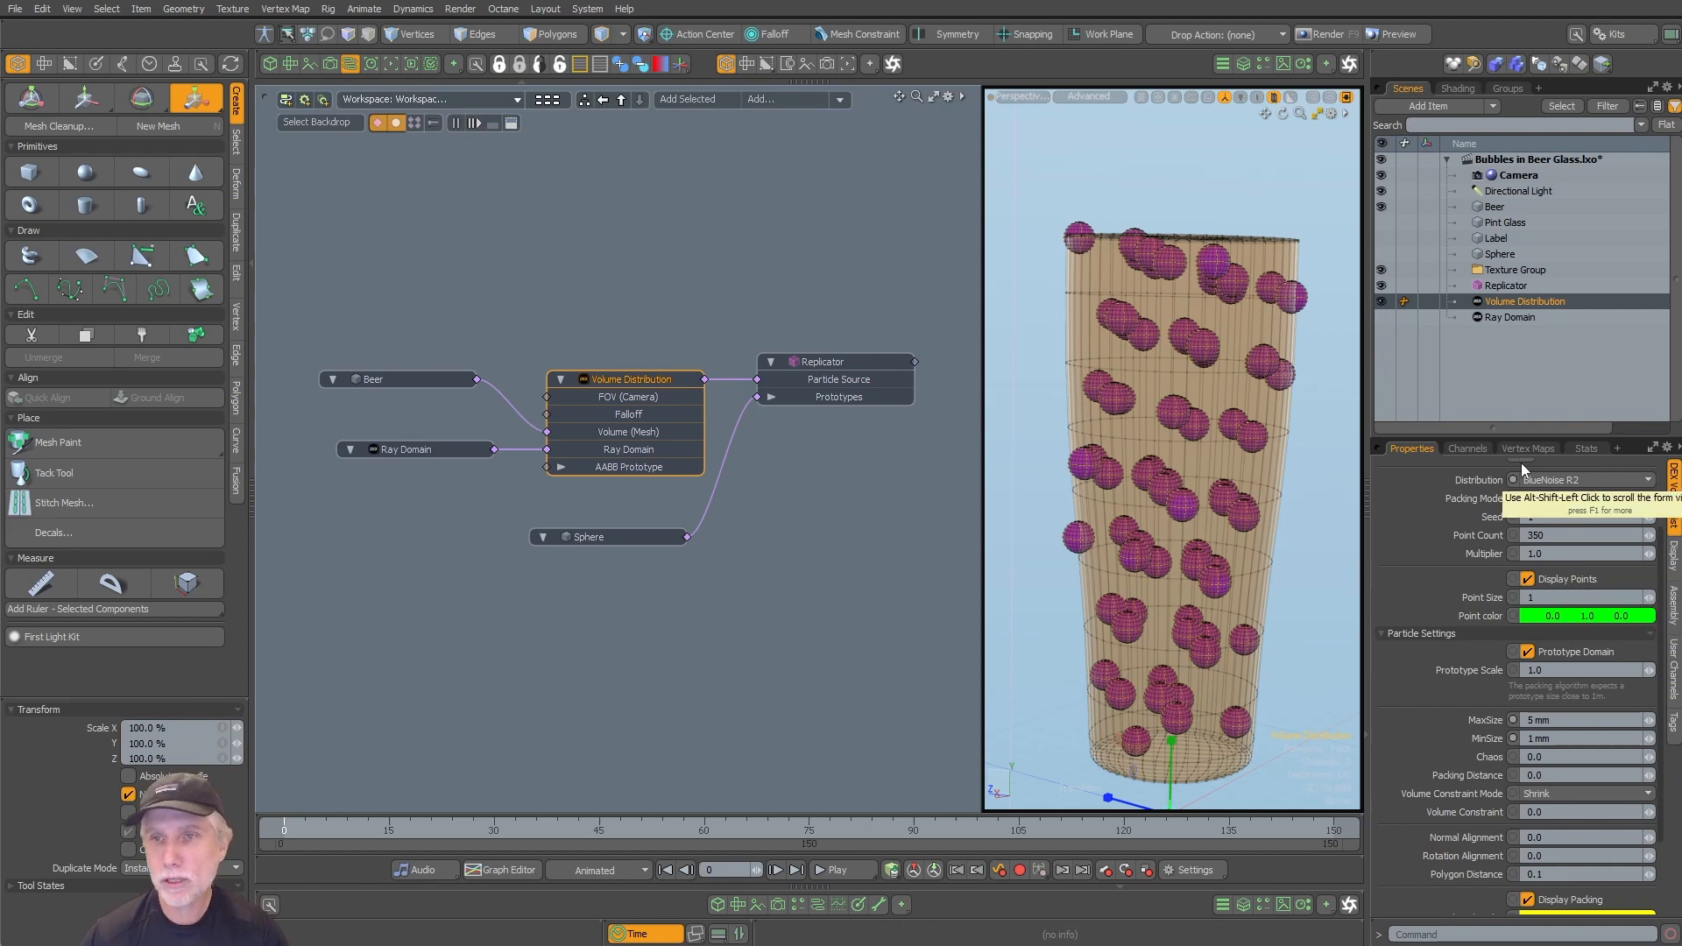
click(1577, 480)
click(1600, 506)
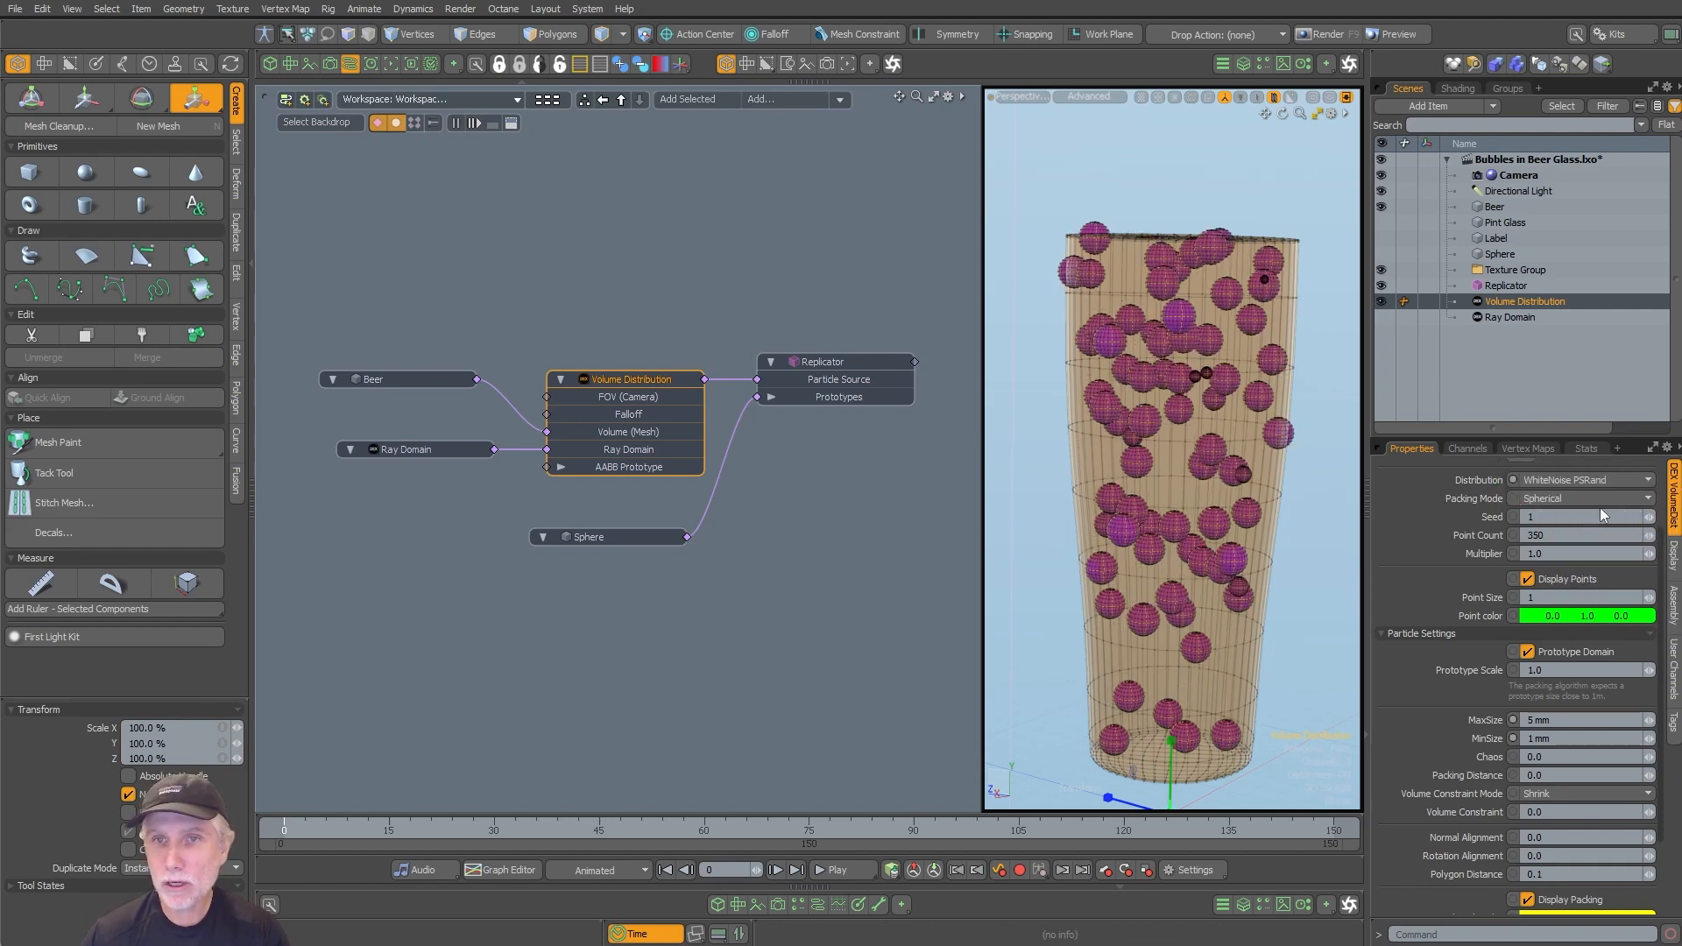
click(1577, 473)
click(1568, 460)
Step: Reduce the bubble sizes to a MaxSize of 3 mm and a MinSize of 500 um
alt+drag(1032, 493, 1118, 524)
scroll(1303, 490, down, 3)
alt+drag(1118, 524, 1062, 499)
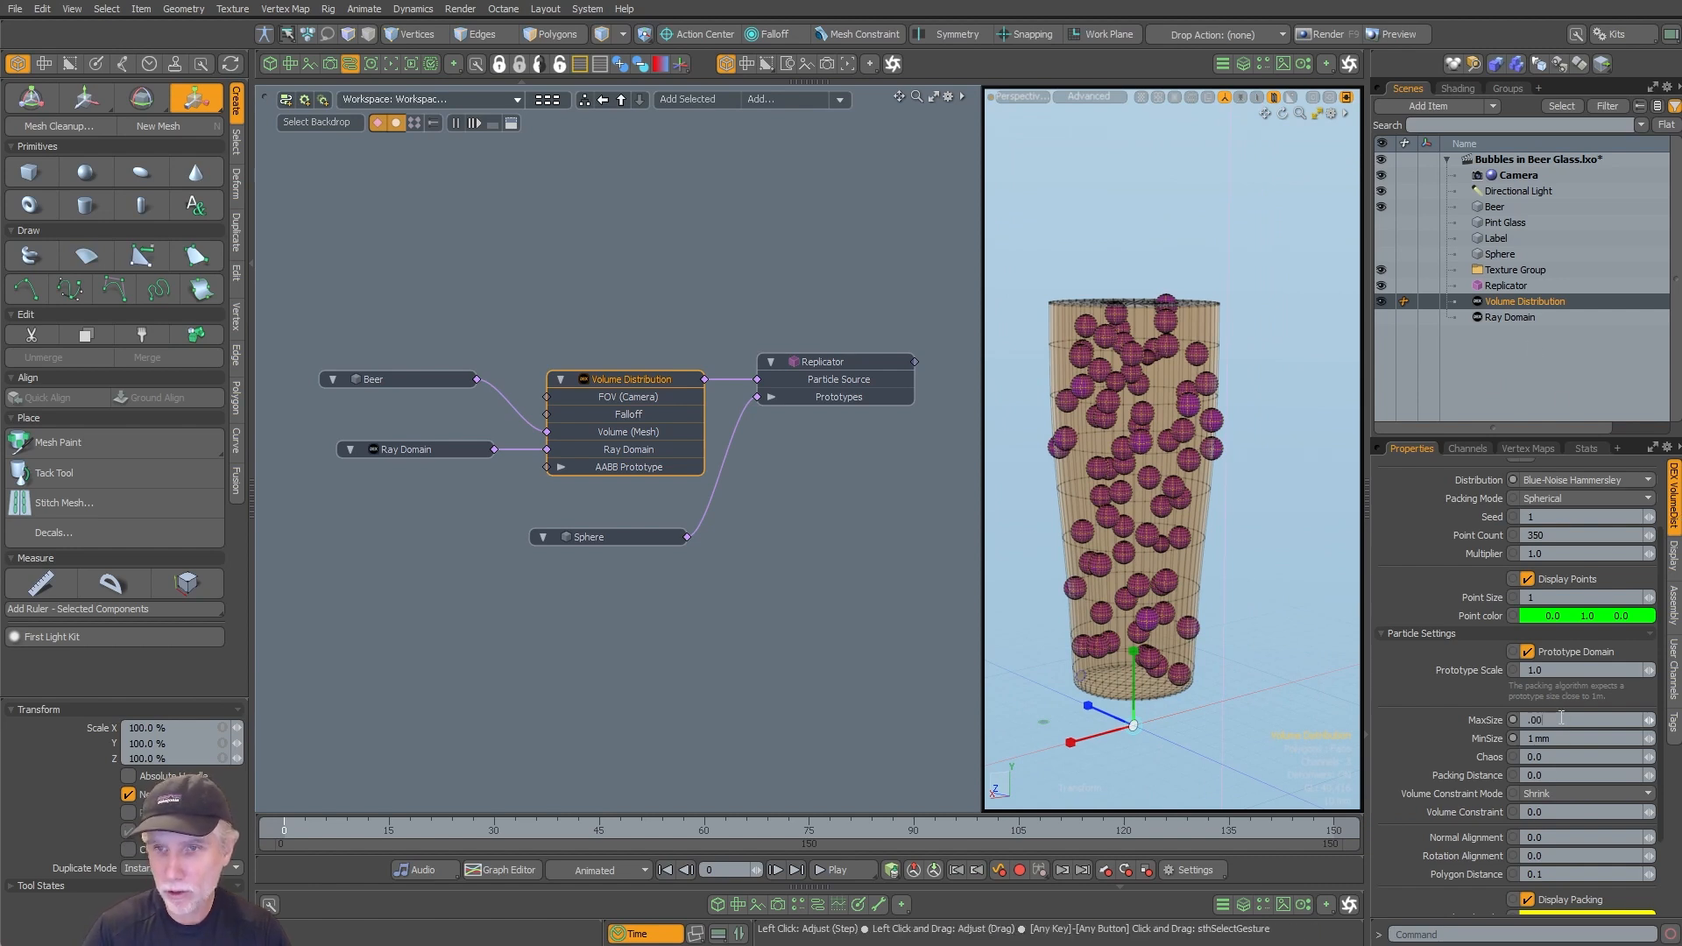
key(Tab)
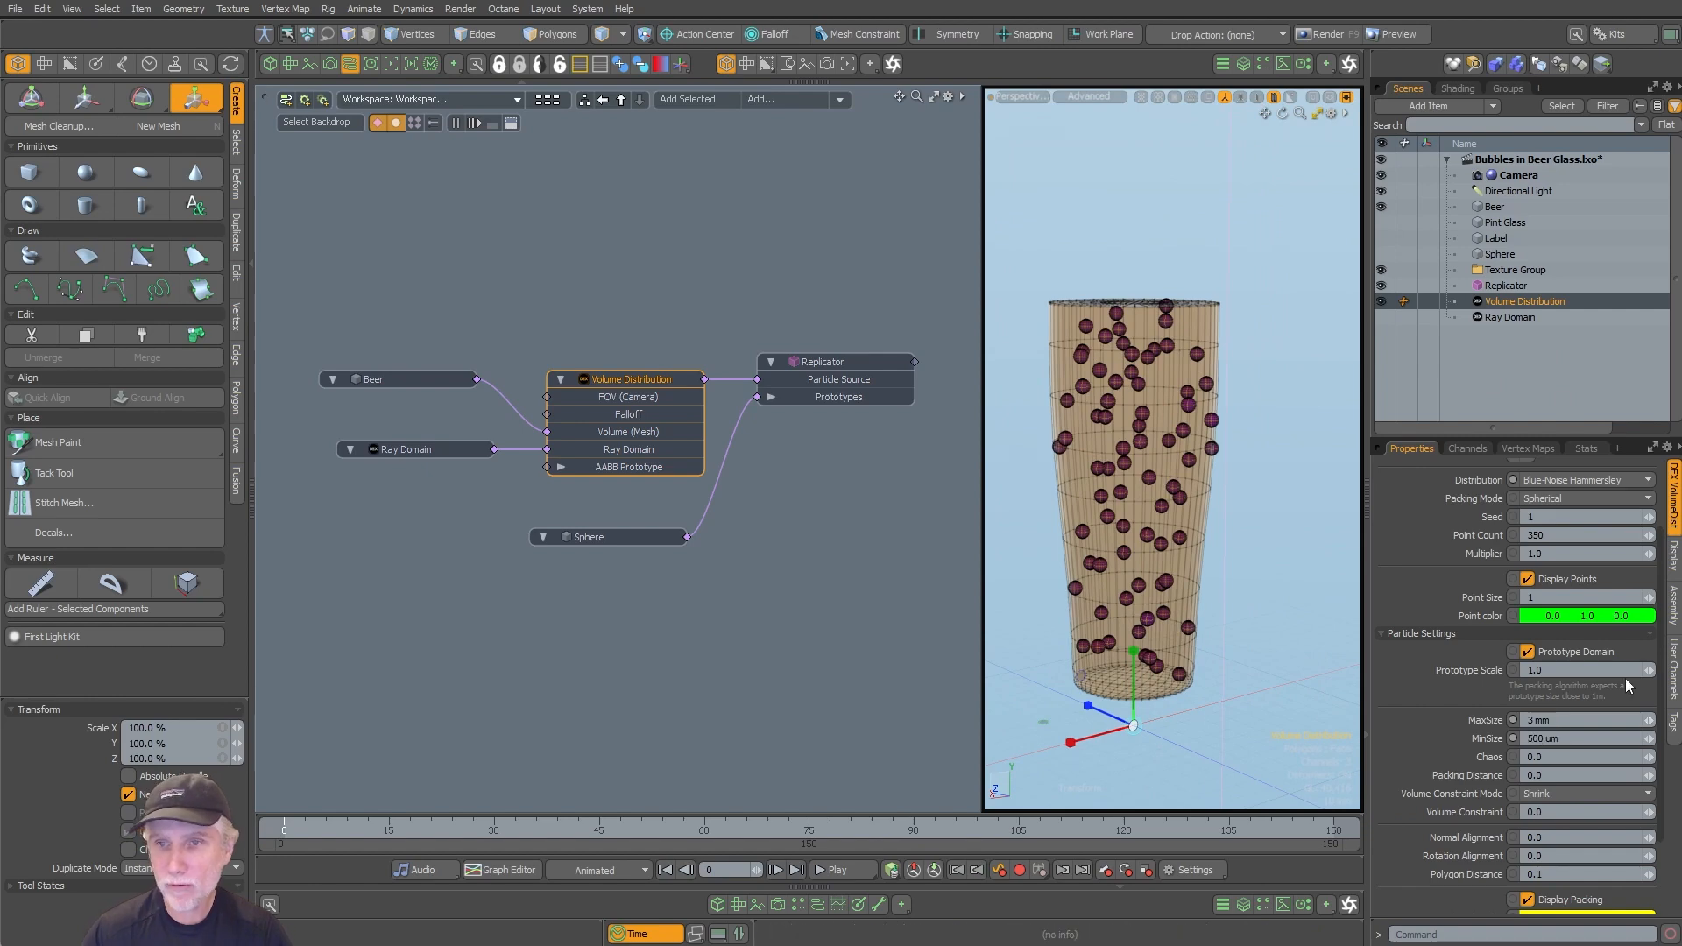
Step: Vary the bubble sizes with a Chaos of 1.0 and set the MinSize to 1 mm
scroll(1239, 593, up, 4)
alt+shift+drag(1150, 484, 1206, 491)
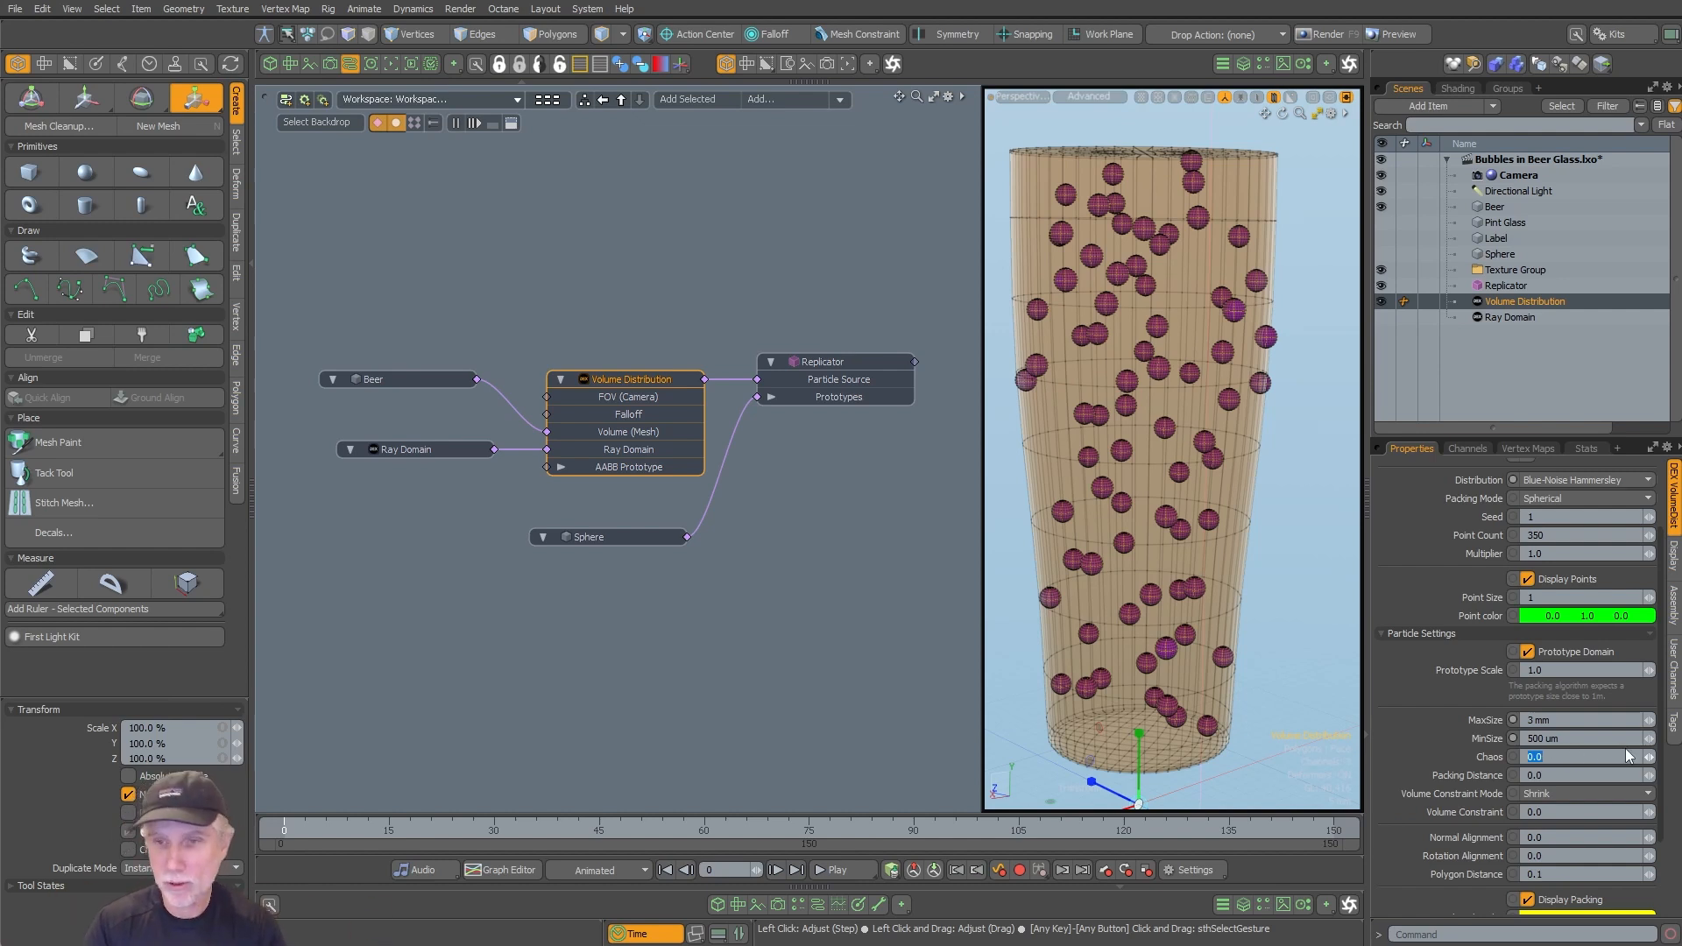
text(1)
key(Return)
mouse_move(1126, 412)
alt+mouse_down()
mouse_move(1148, 451)
mouse_move(1082, 451)
mouse_move(1126, 427)
mouse_move(1094, 411)
alt+mouse_up()
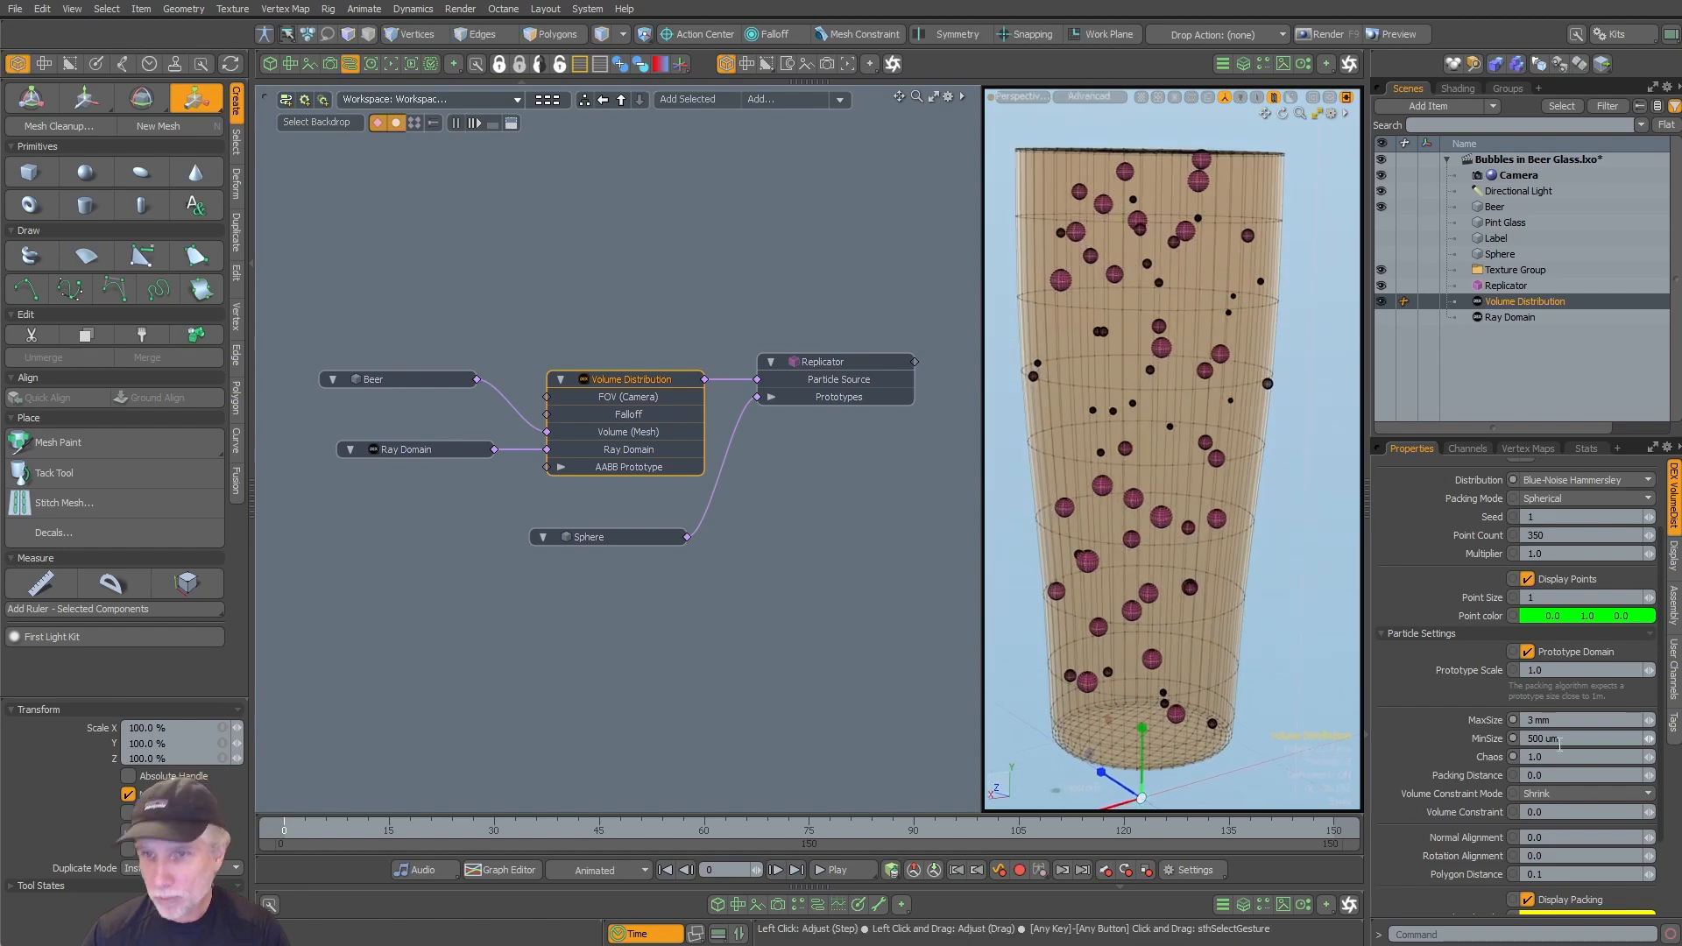
text(.00)
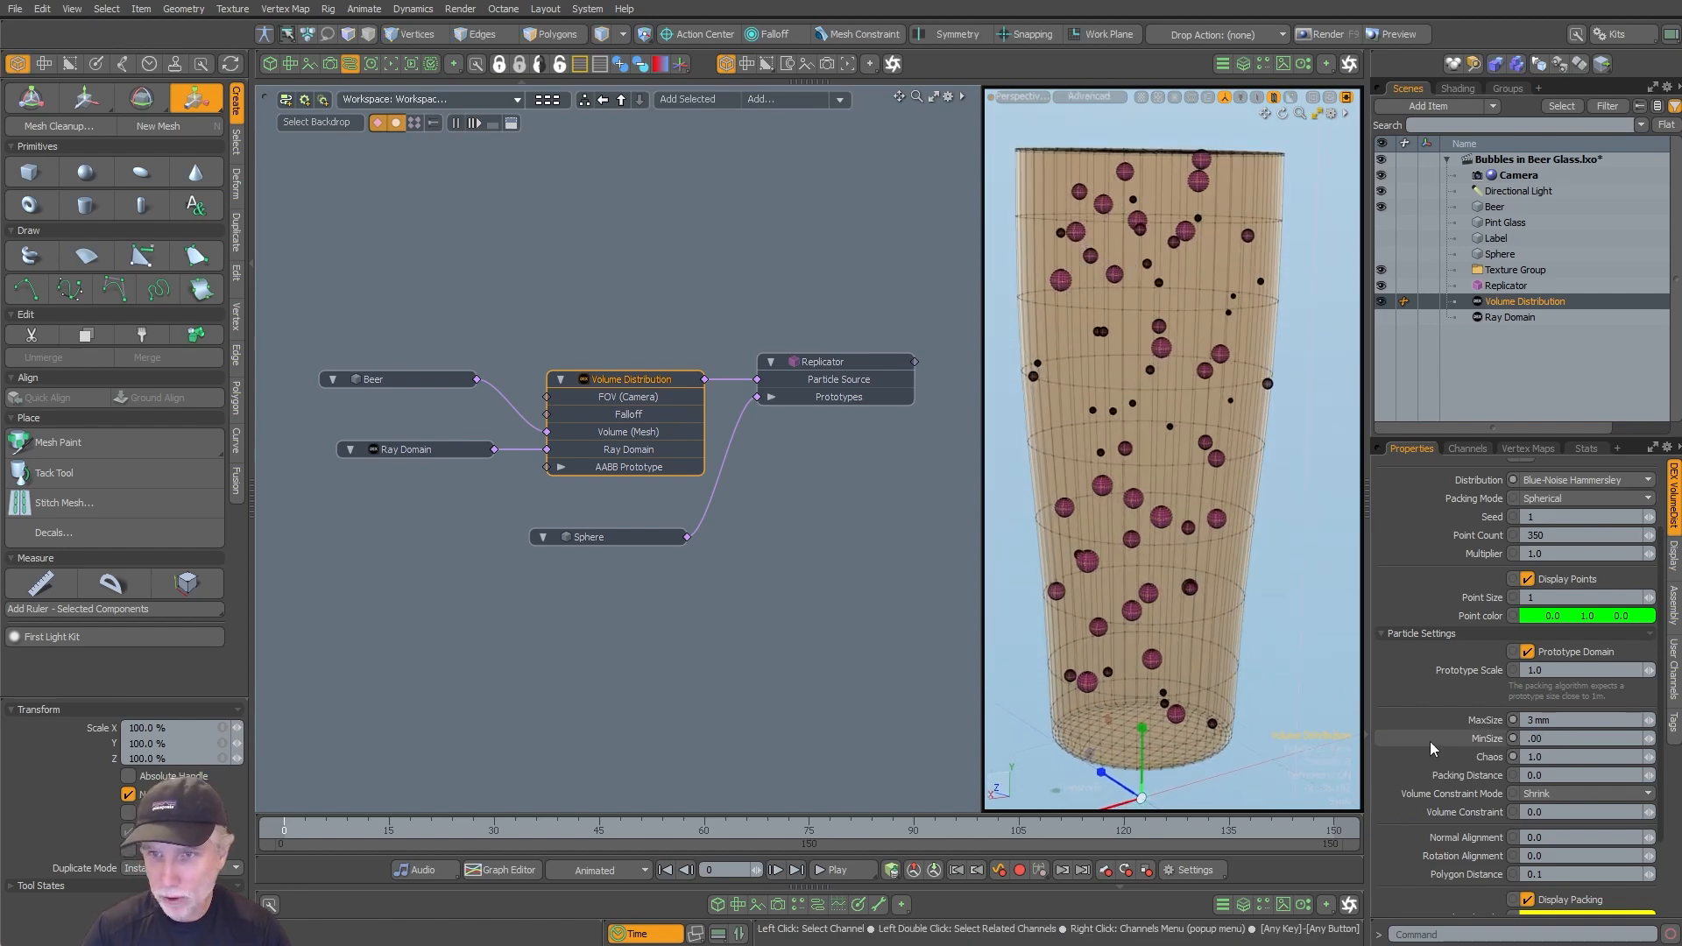
text(1)
key(Return)
Step: Increase the Volume Distribution's Point Count to 500 and then to 1000
click(1543, 536)
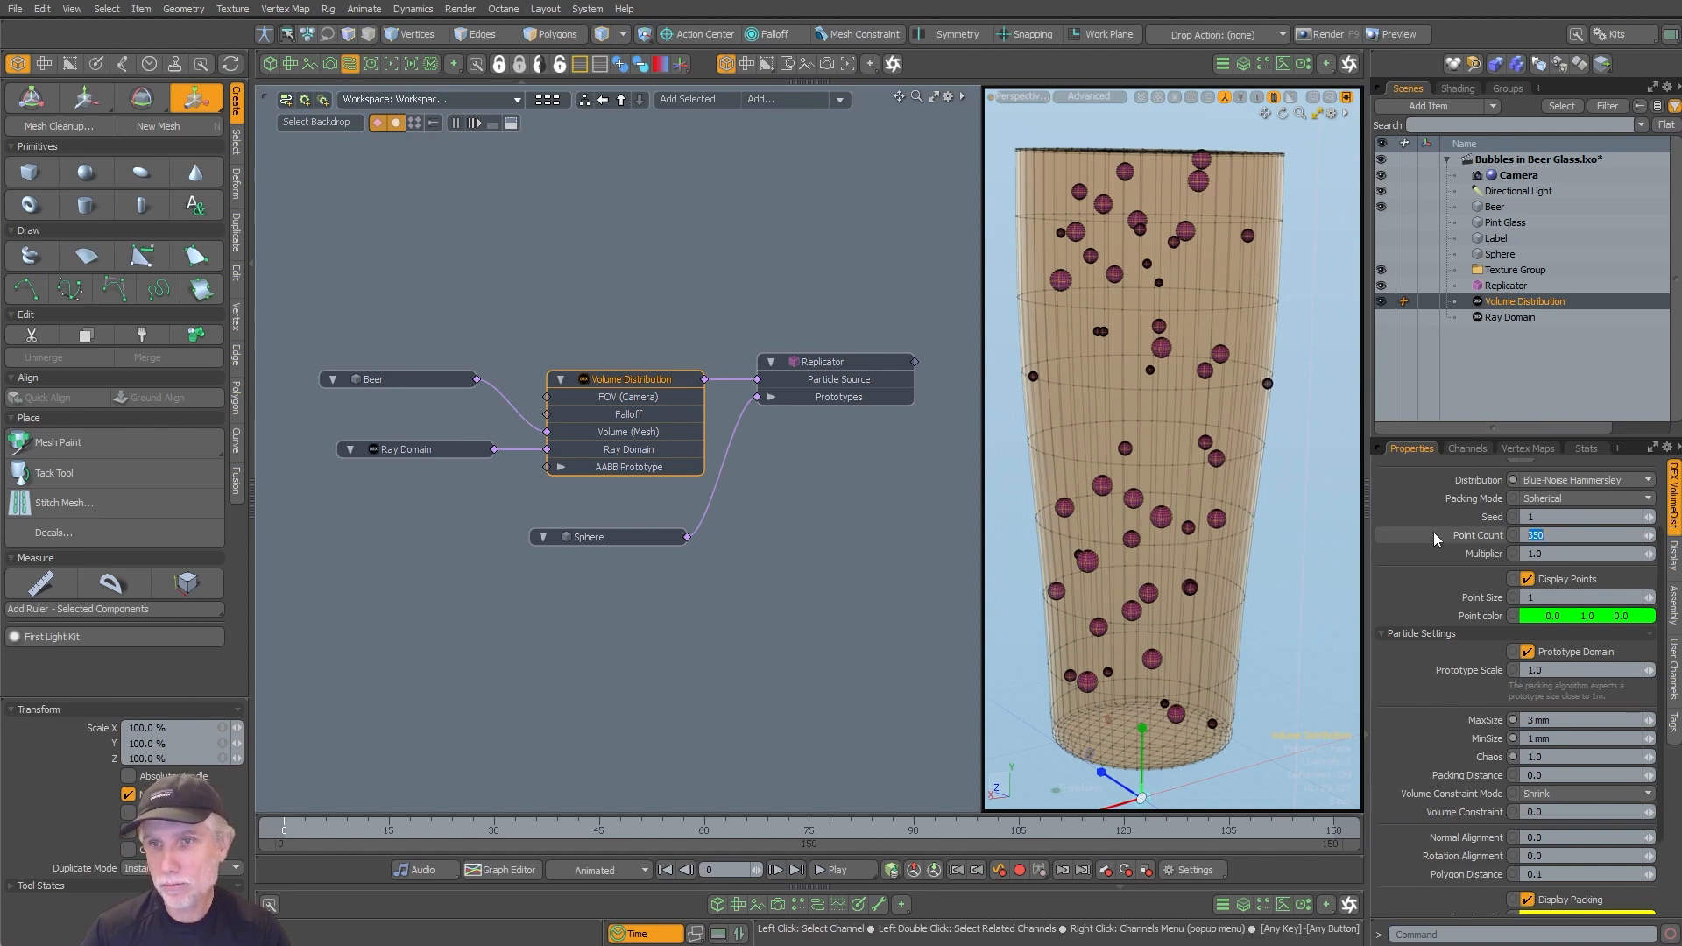
text(500)
key(Return)
text(1000)
key(Return)
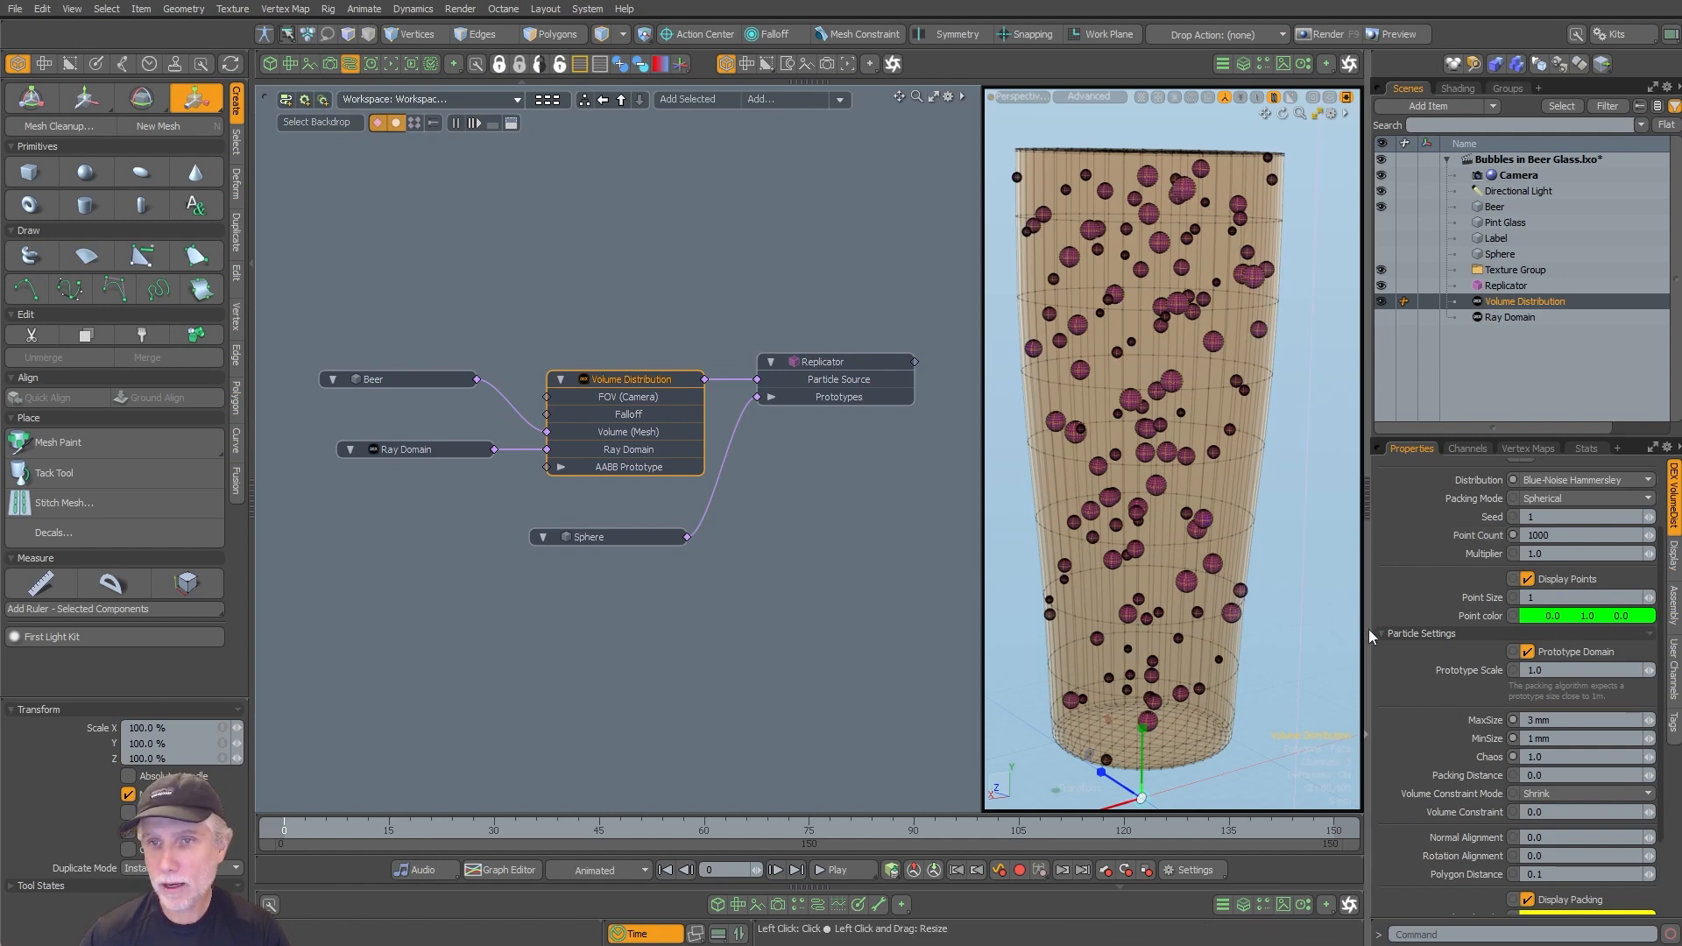
Step: Widen the 3D viewport and set the Volume Distribution's Seed to 2
drag(1372, 636, 1350, 636)
drag(983, 672, 649, 672)
click(1650, 515)
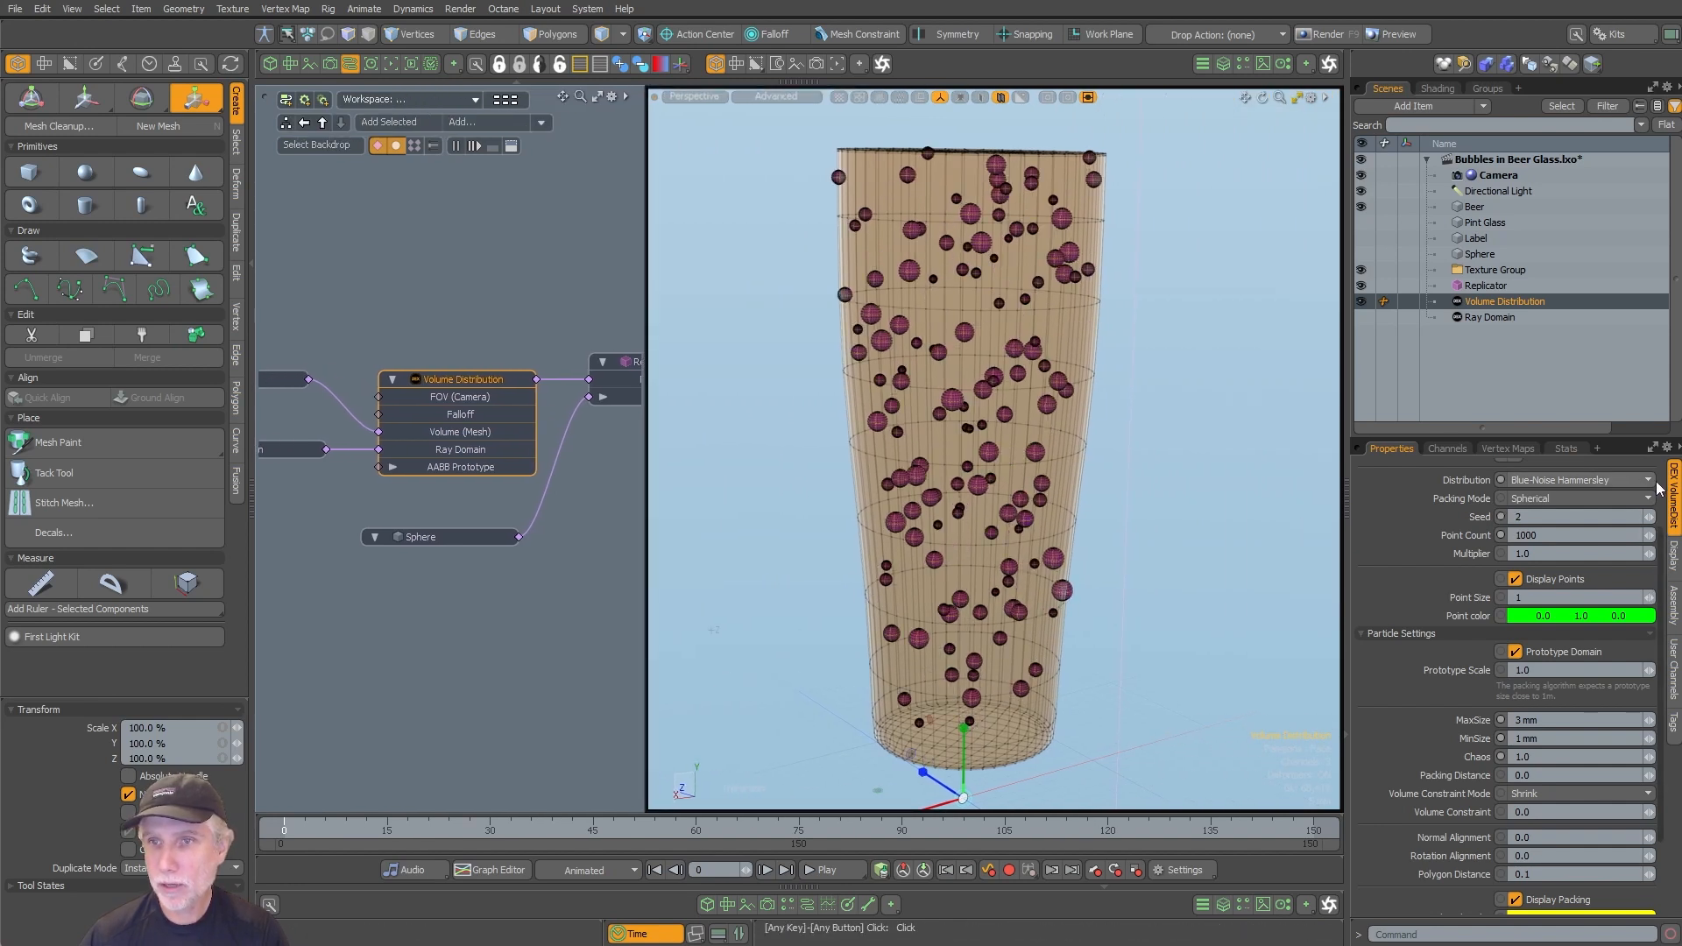
Step: Load the default hauling for the Volume Distribution and haul the Point Count to about 1392 and the Multiplier to about 1.52
drag(1667, 574, 1664, 485)
click(1644, 466)
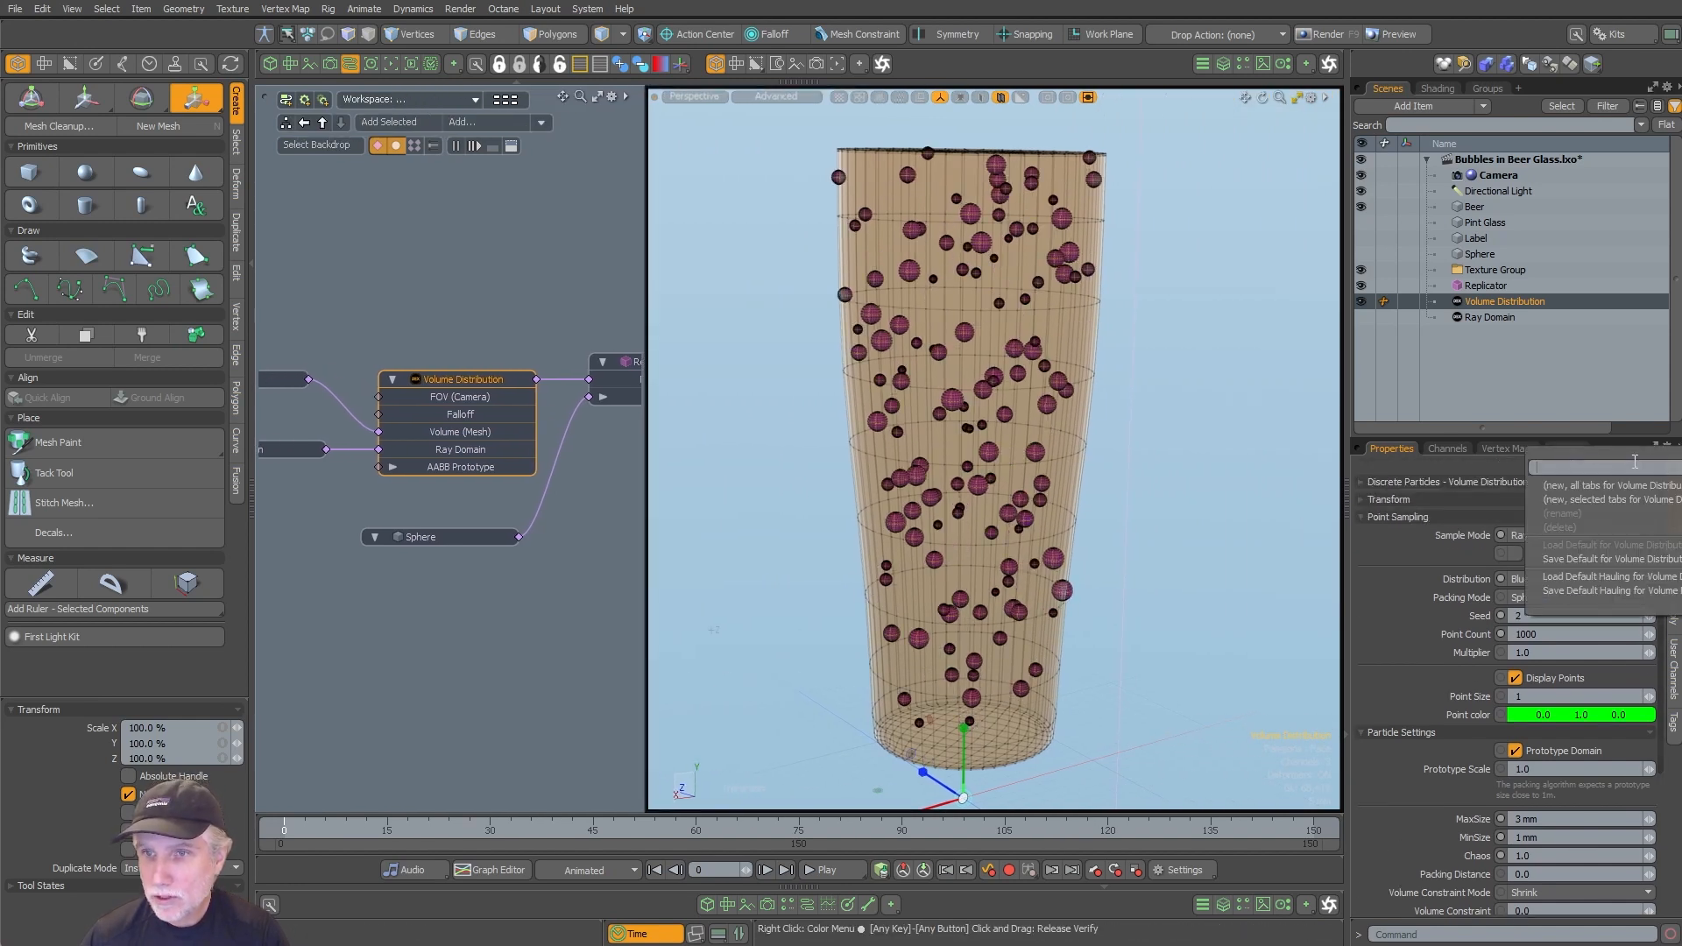
click(1611, 577)
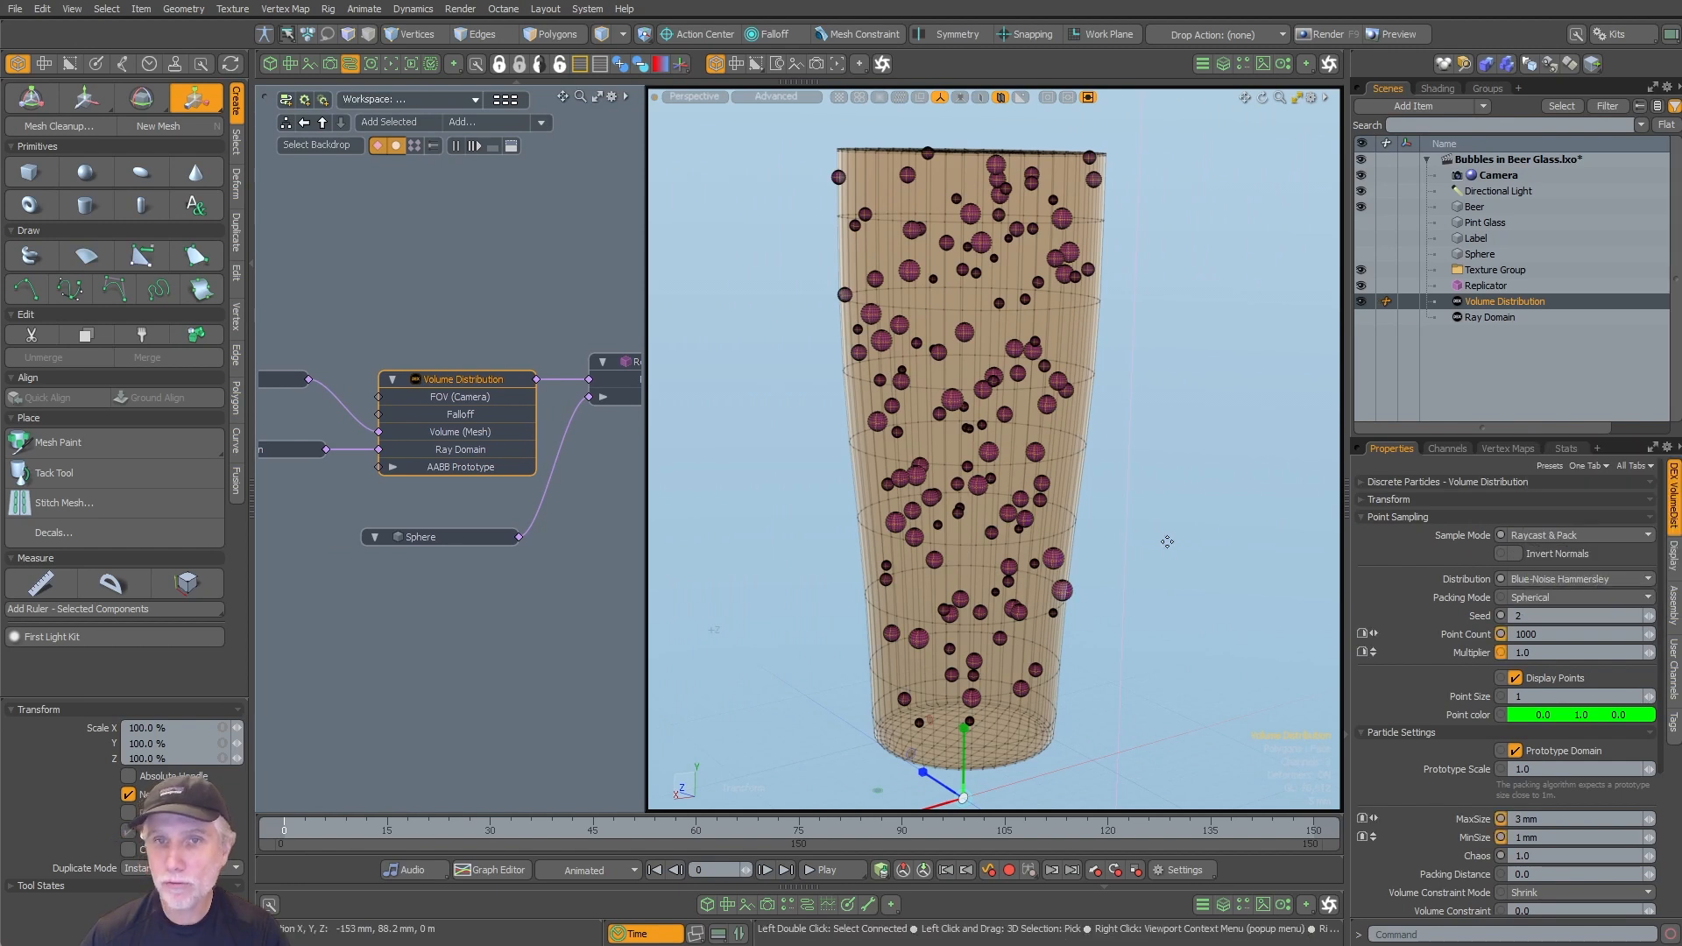
mouse_move(1002, 140)
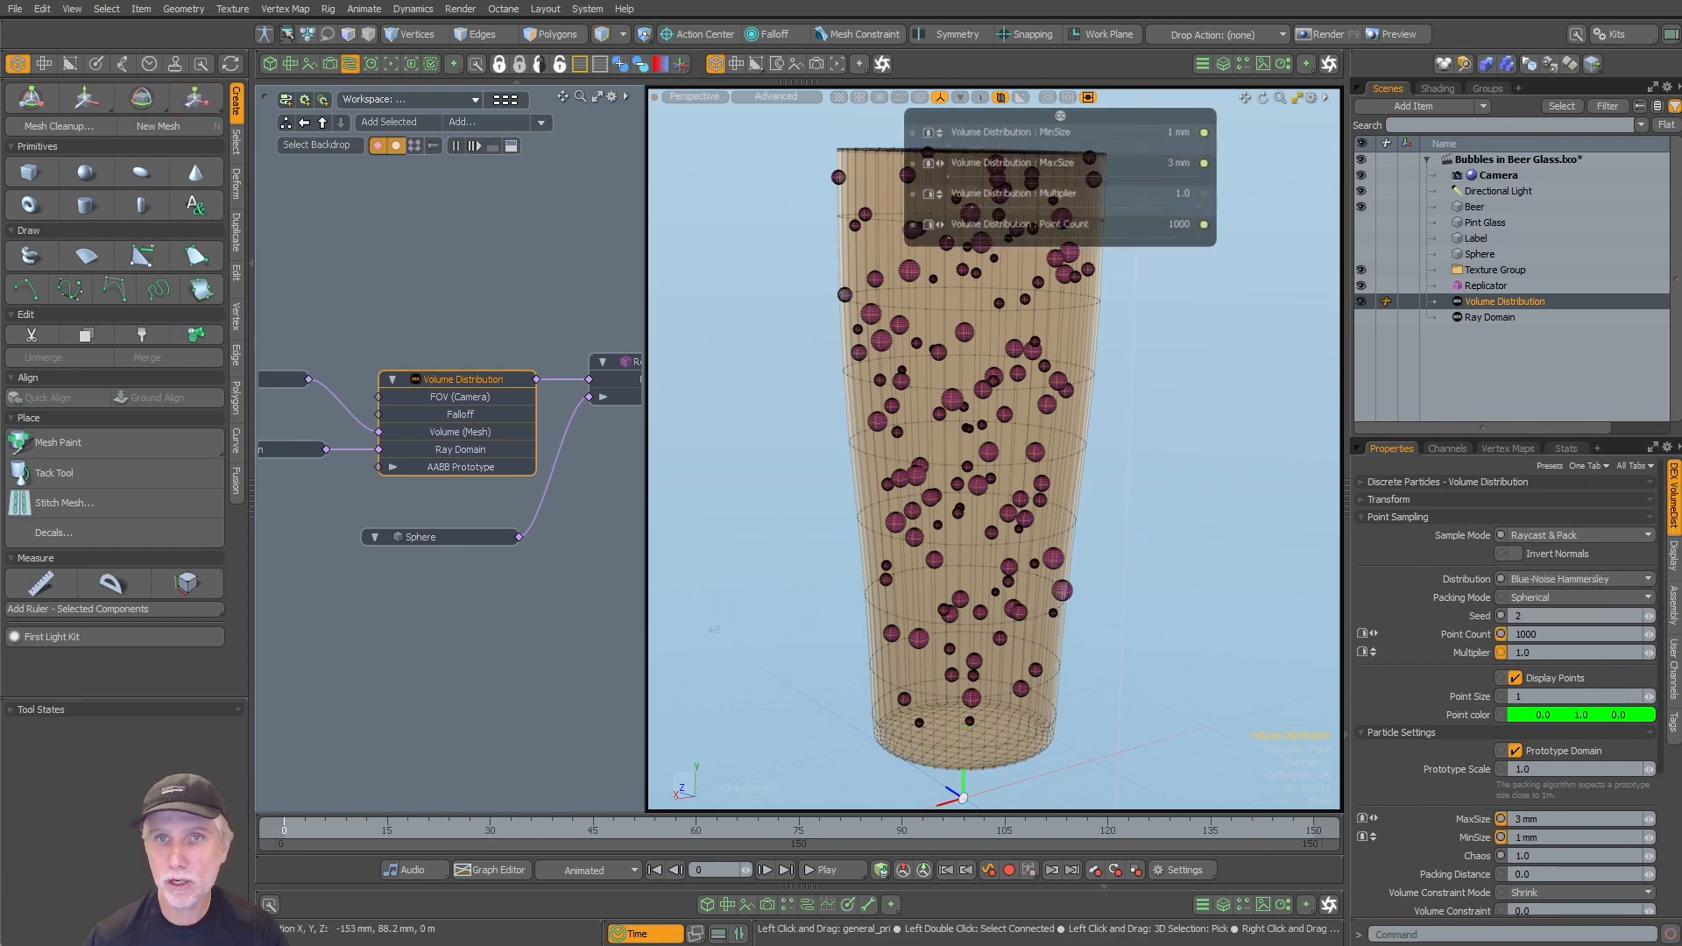
drag(1008, 228, 1240, 314)
drag(1038, 599, 755, 553)
Step: Frame the glass in the Top view and set the Volume Constraint Mode to Remove for bubbles crossing the Beer mesh
alt+drag(1008, 504, 729, 542)
alt+shift+drag(990, 273, 729, 300)
alt+shift+drag(1192, 754, 952, 475)
alt+shift+drag(952, 476, 1153, 452)
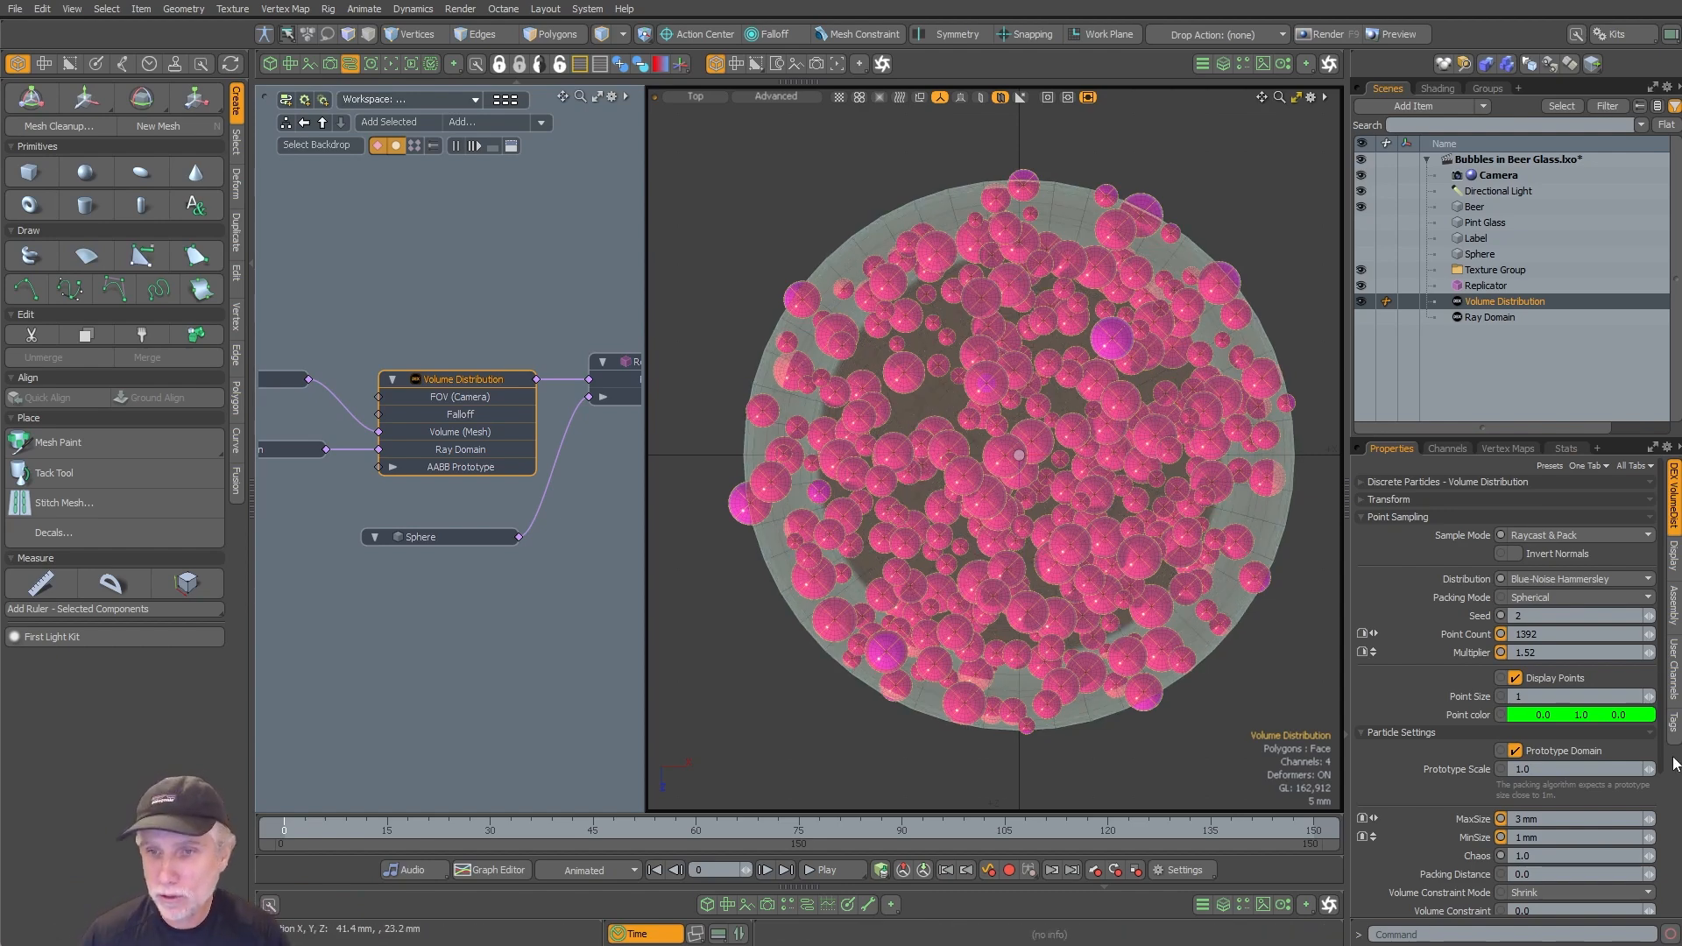
scroll(1542, 741, down, 4)
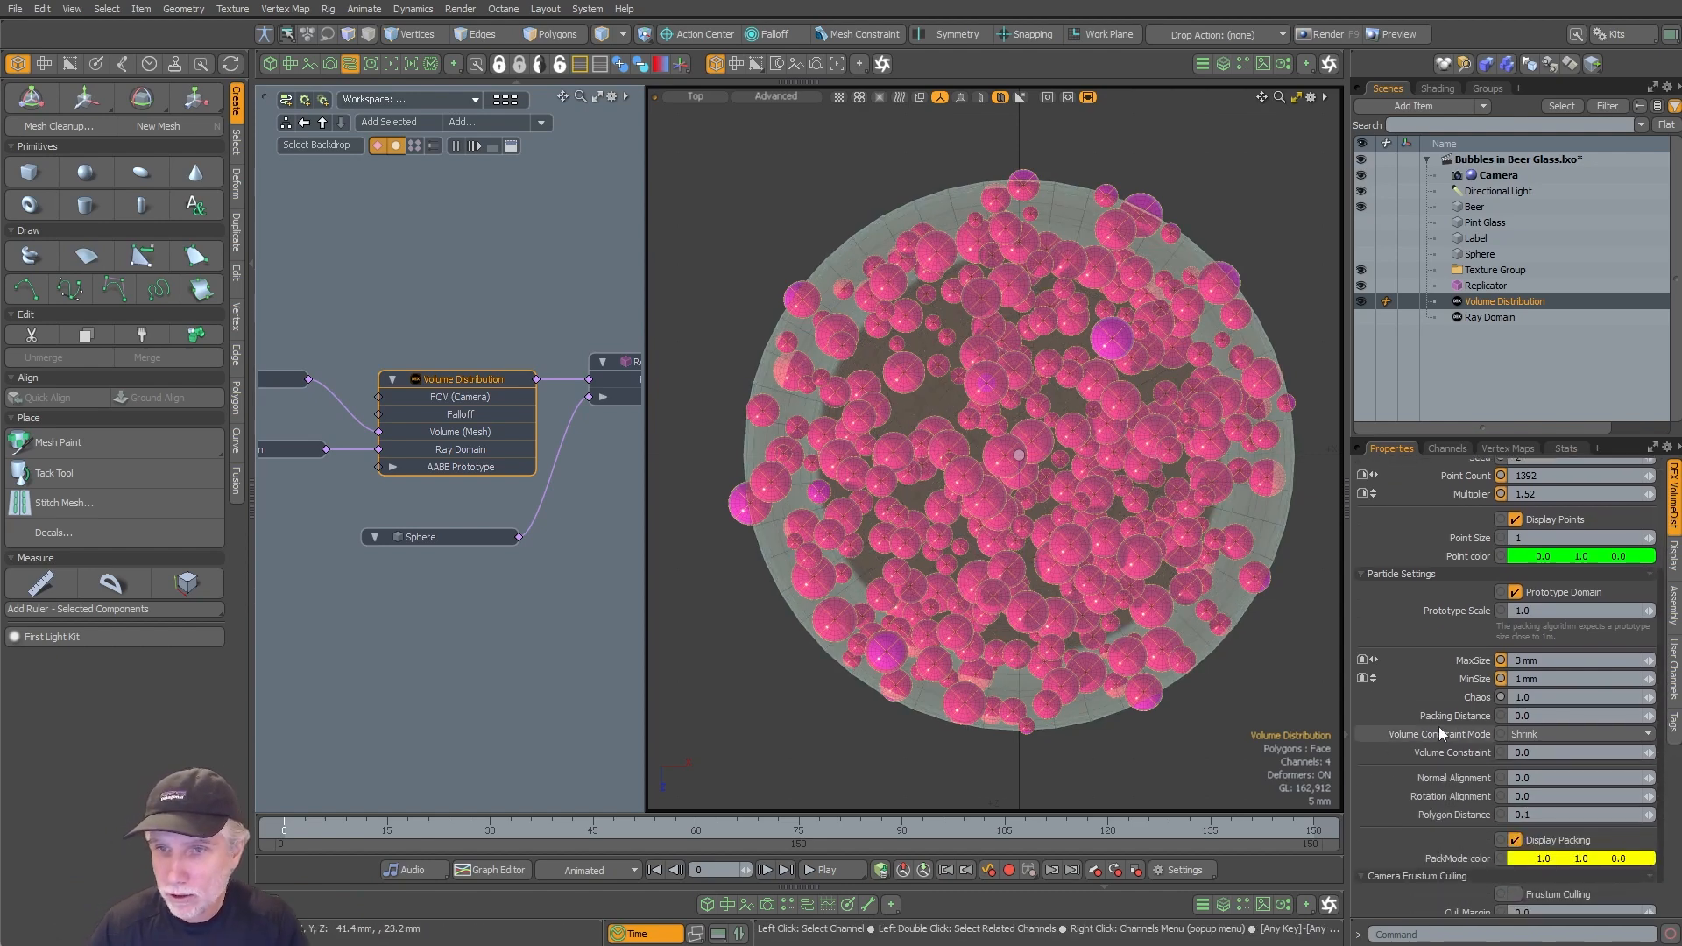
click(1564, 745)
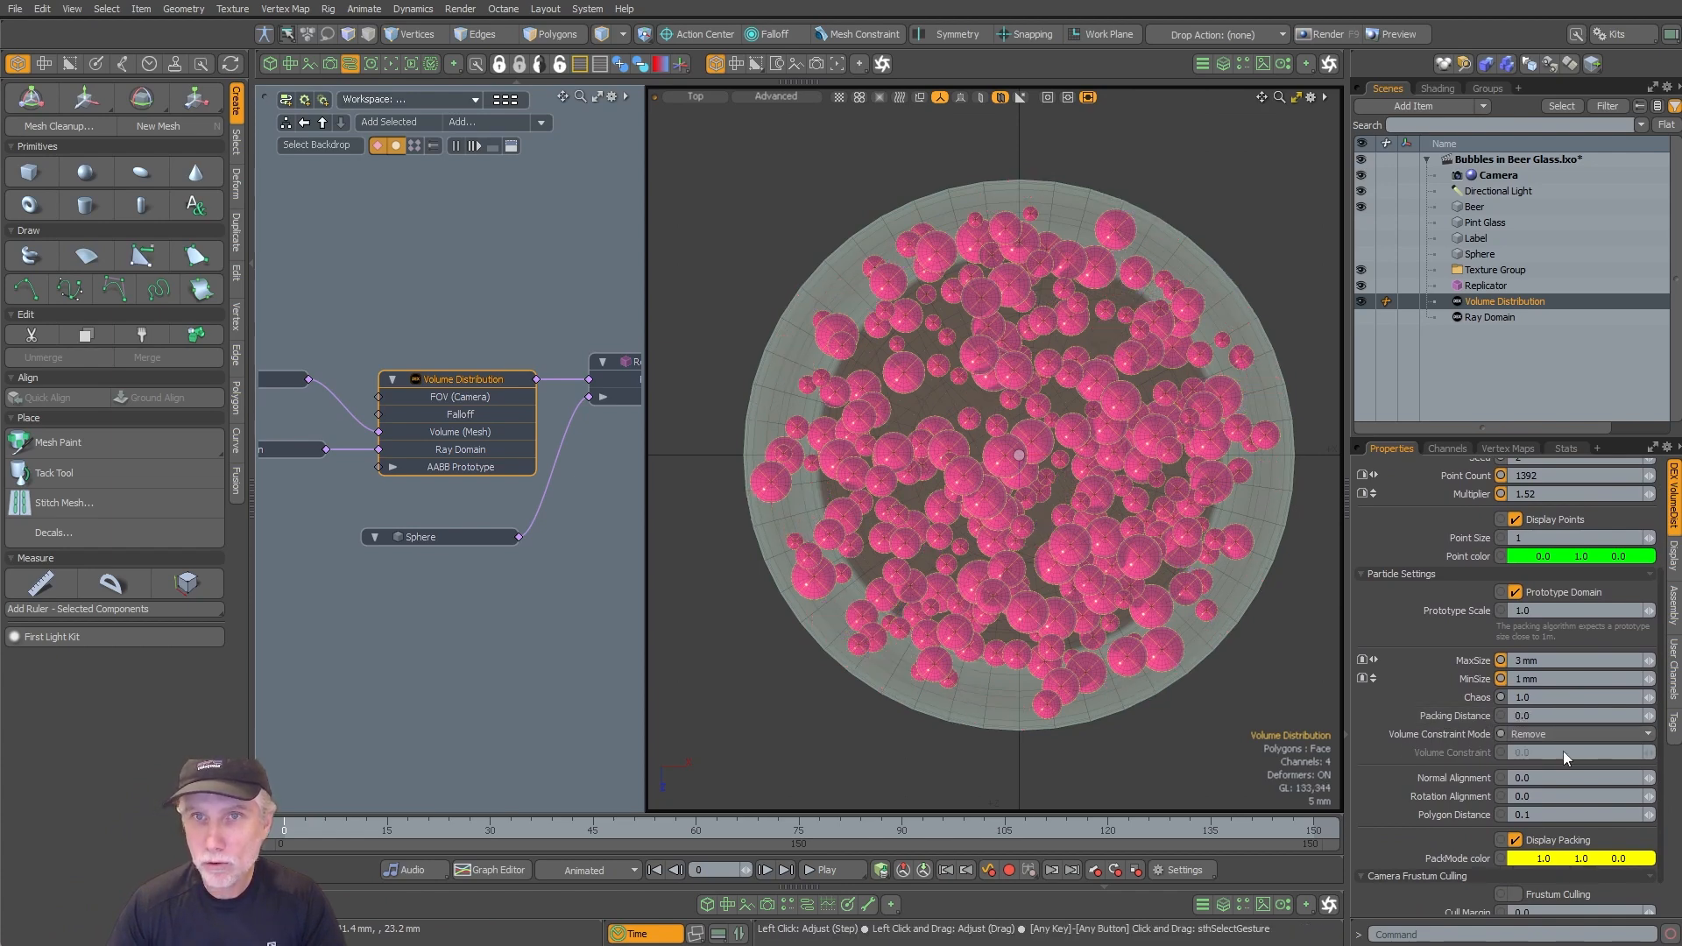
Step: Examine the bubbles from perspective and close-up orthographic views to check how they sit against the Beer mesh's walls, top and base
key(ctrl+space)
click(1128, 576)
mouse_move(1086, 560)
alt+mouse_down()
mouse_move(1003, 524)
mouse_move(916, 661)
alt+mouse_up()
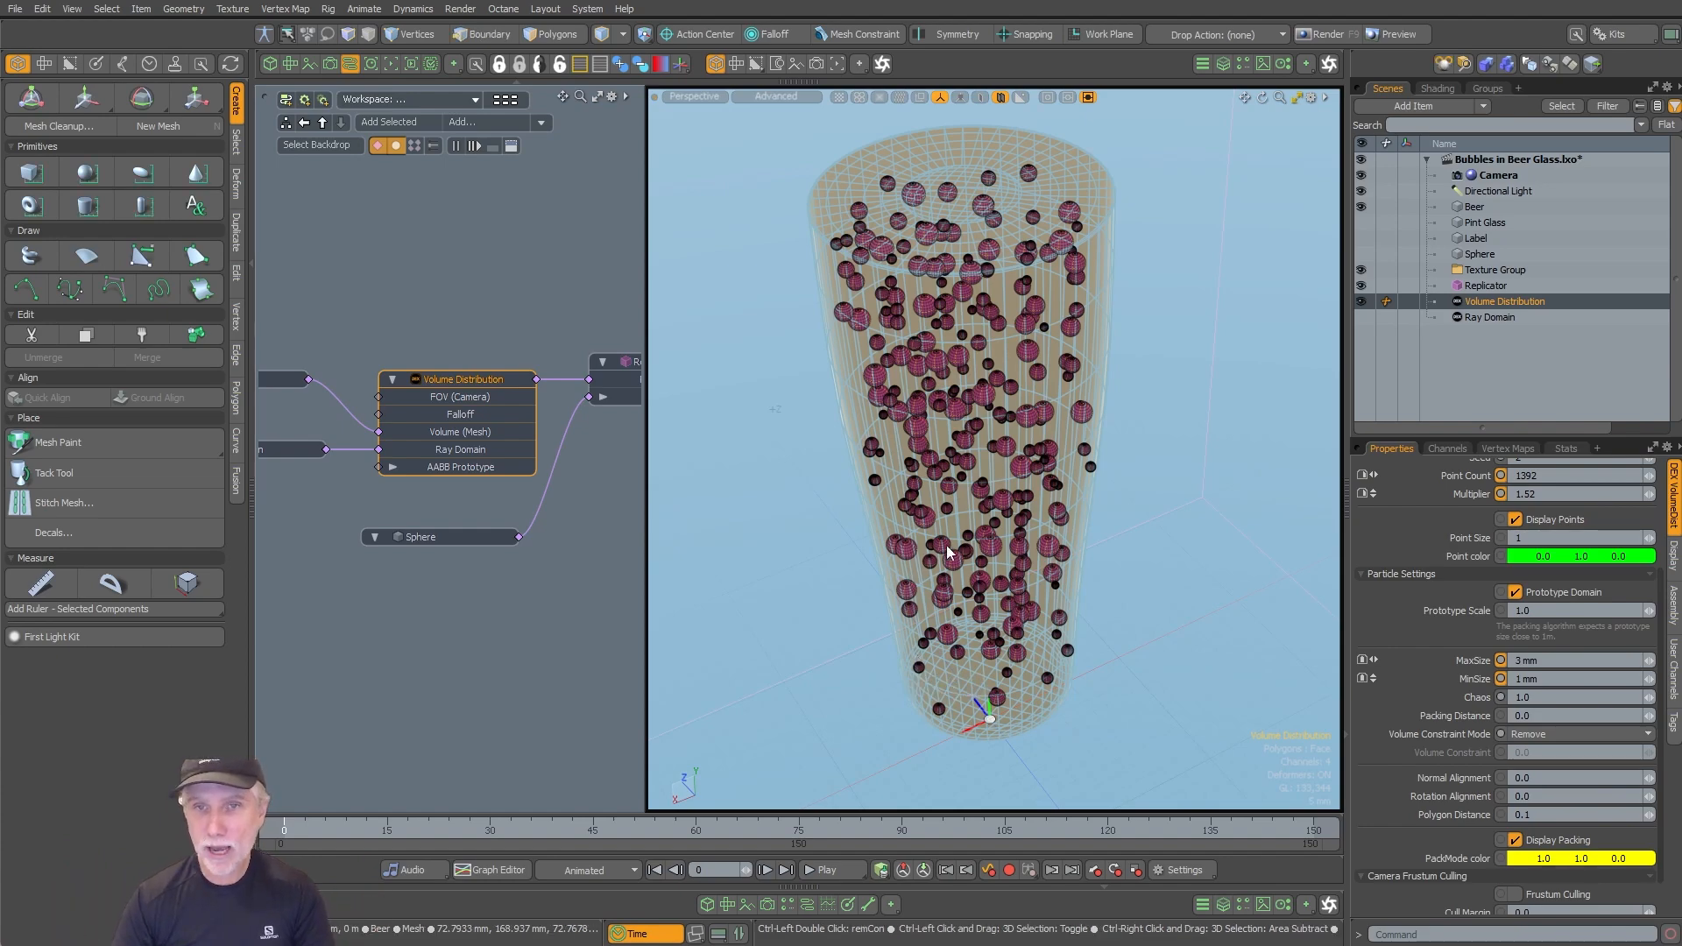
key(ctrl+space)
click(1119, 660)
alt+shift+drag(1024, 644, 1048, 447)
ctrl+alt+drag(933, 574, 1007, 576)
alt+shift+drag(1213, 631, 1033, 534)
alt+shift+drag(1023, 276, 1044, 728)
mouse_move(922, 244)
ctrl+alt+mouse_down()
mouse_move(977, 246)
mouse_move(947, 245)
ctrl+alt+mouse_up()
alt+shift+drag(947, 245, 1099, 226)
ctrl+alt+drag(834, 306, 838, 413)
key(ctrl+space)
click(1067, 315)
mouse_move(962, 438)
alt+mouse_down()
mouse_move(960, 579)
mouse_move(903, 517)
mouse_move(948, 399)
mouse_move(990, 355)
mouse_move(985, 409)
alt+mouse_up()
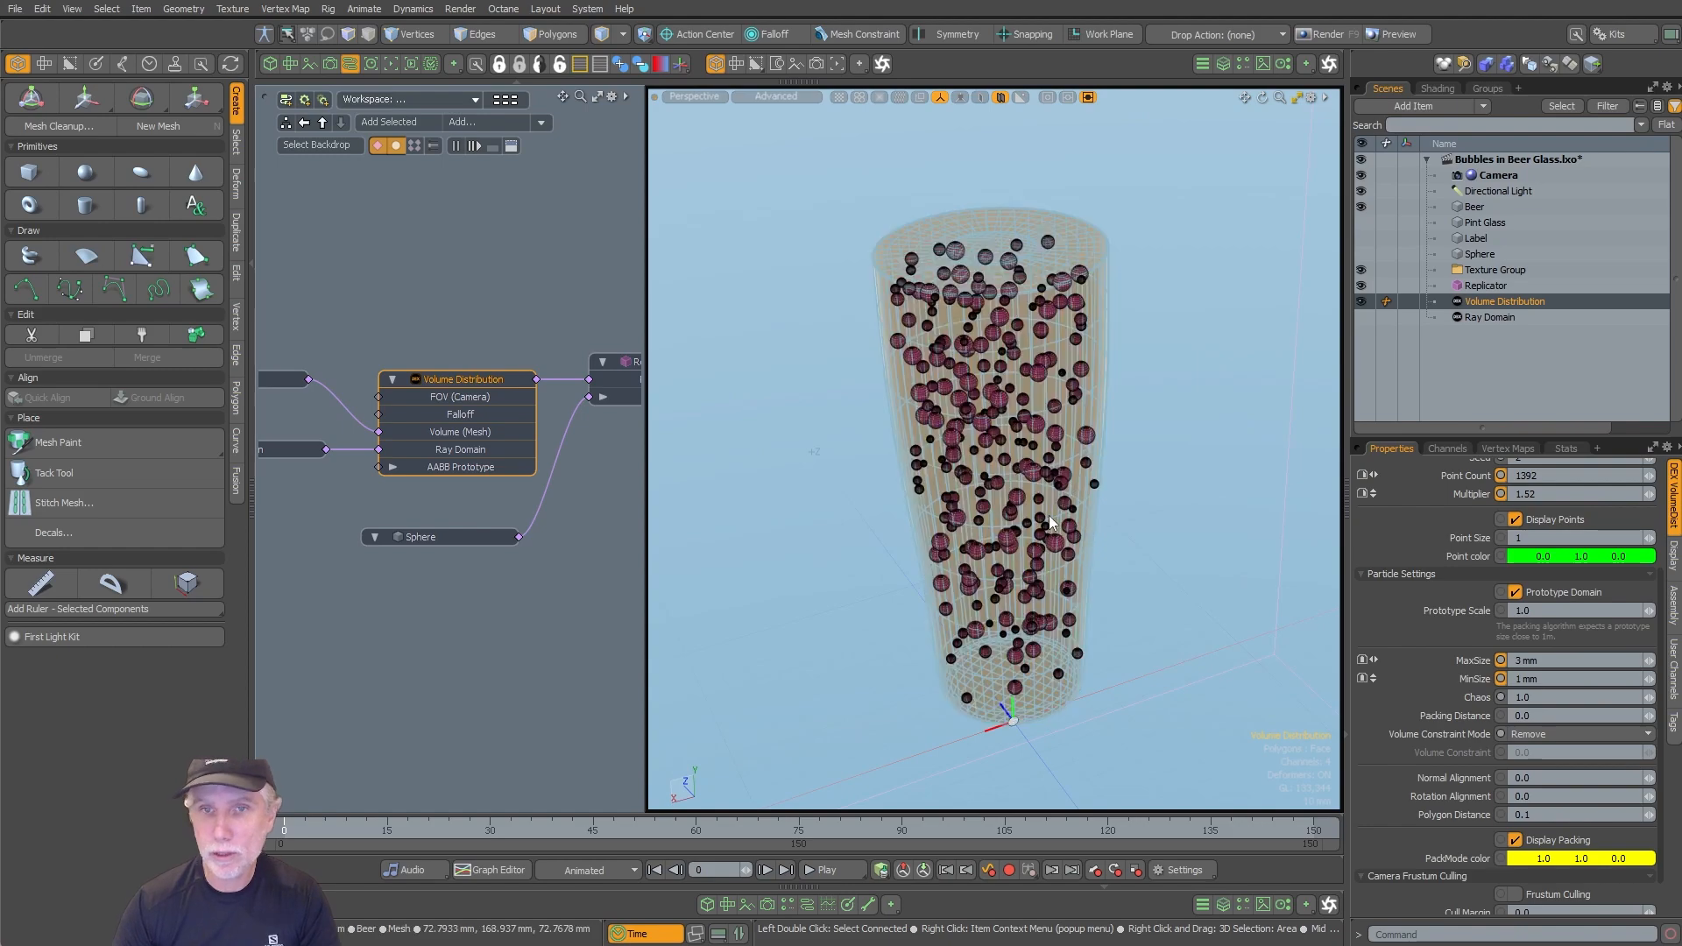
mouse_move(1204, 560)
alt+mouse_down()
mouse_move(1216, 635)
mouse_move(1209, 446)
mouse_move(886, 481)
mouse_move(868, 541)
mouse_move(973, 438)
mouse_move(1023, 288)
mouse_move(998, 238)
mouse_move(1019, 250)
alt+mouse_up()
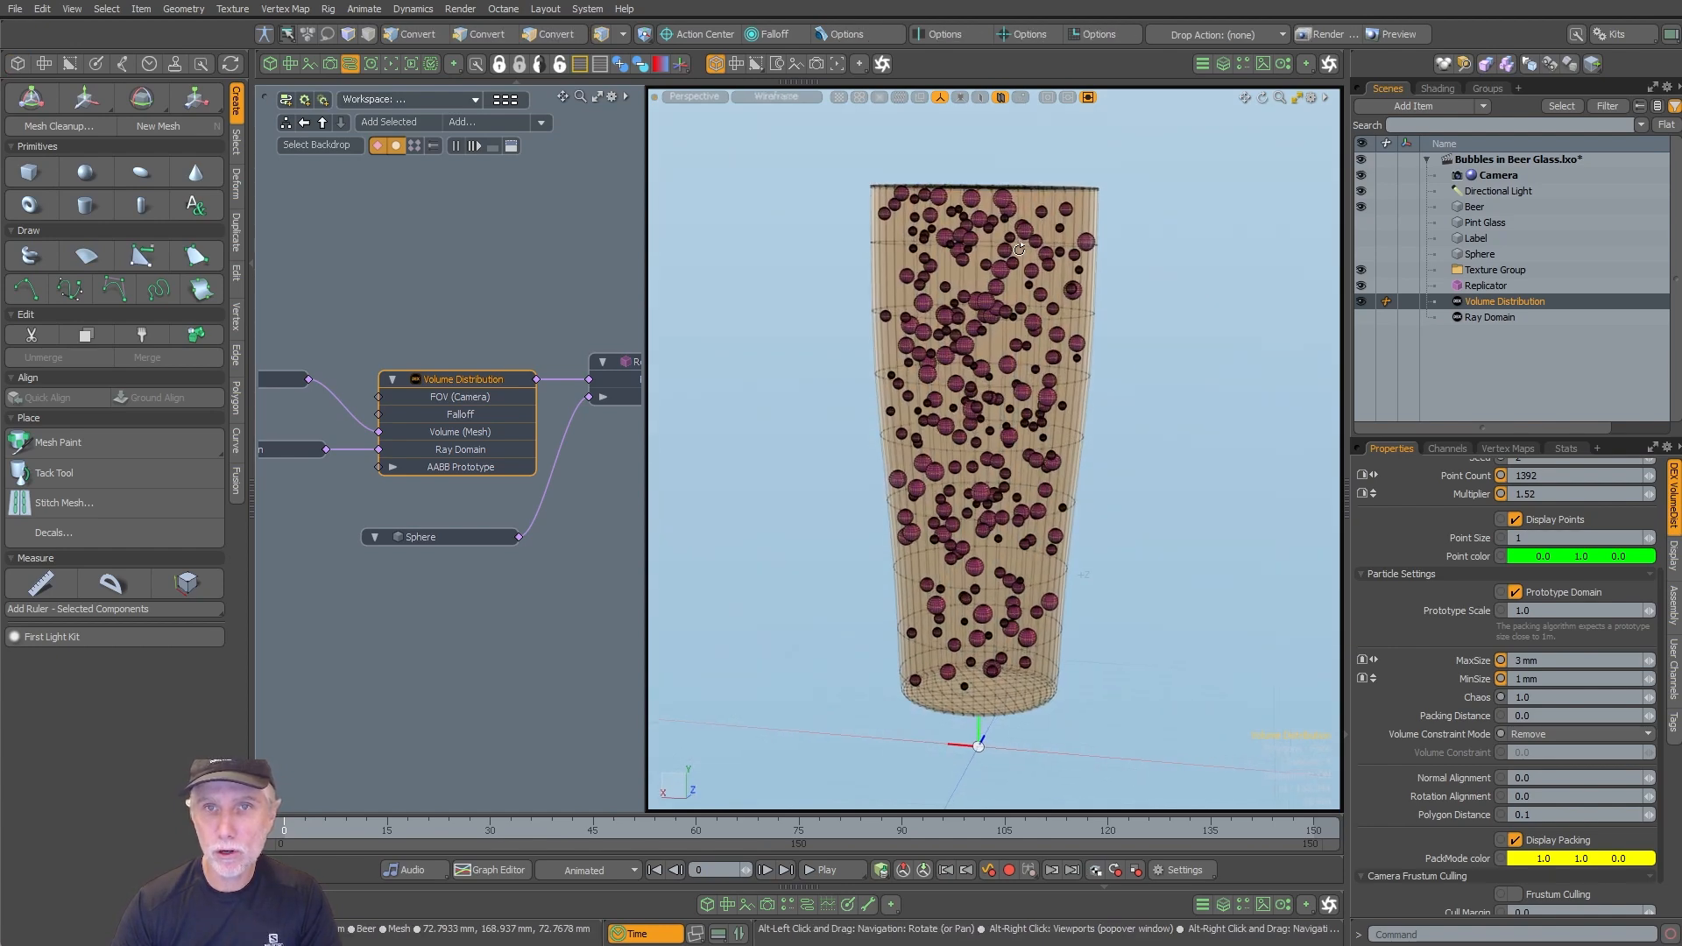
alt+drag(969, 661, 1129, 663)
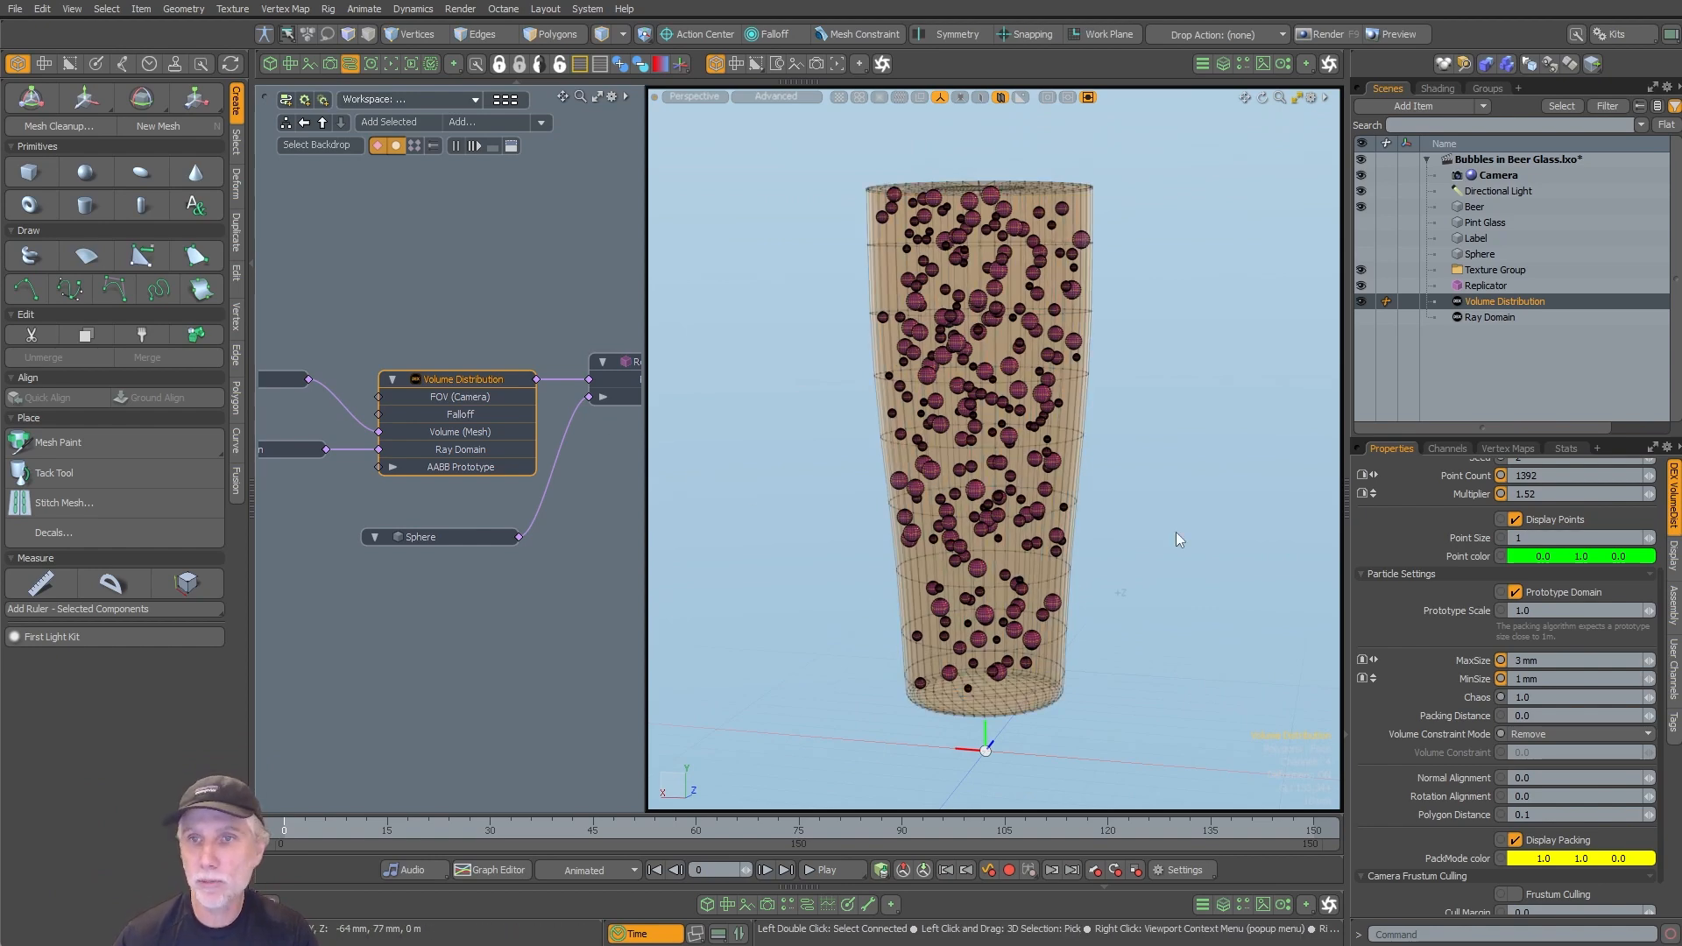
Step: Add a Linear Falloff item to the scene
click(1507, 350)
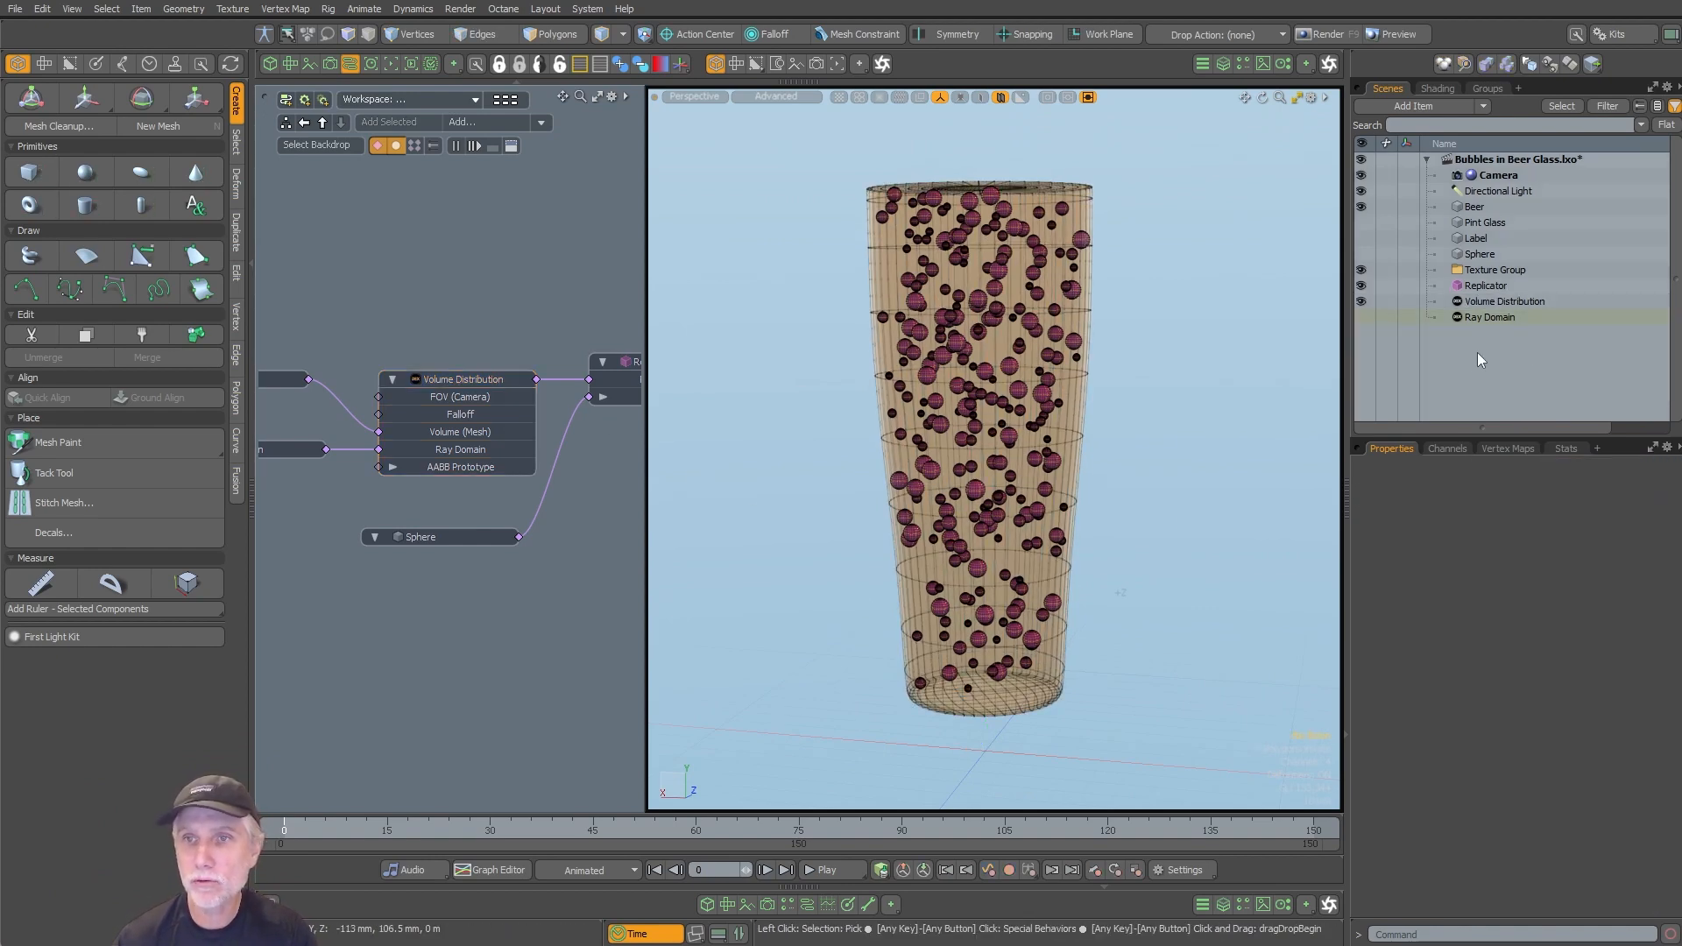
click(1419, 107)
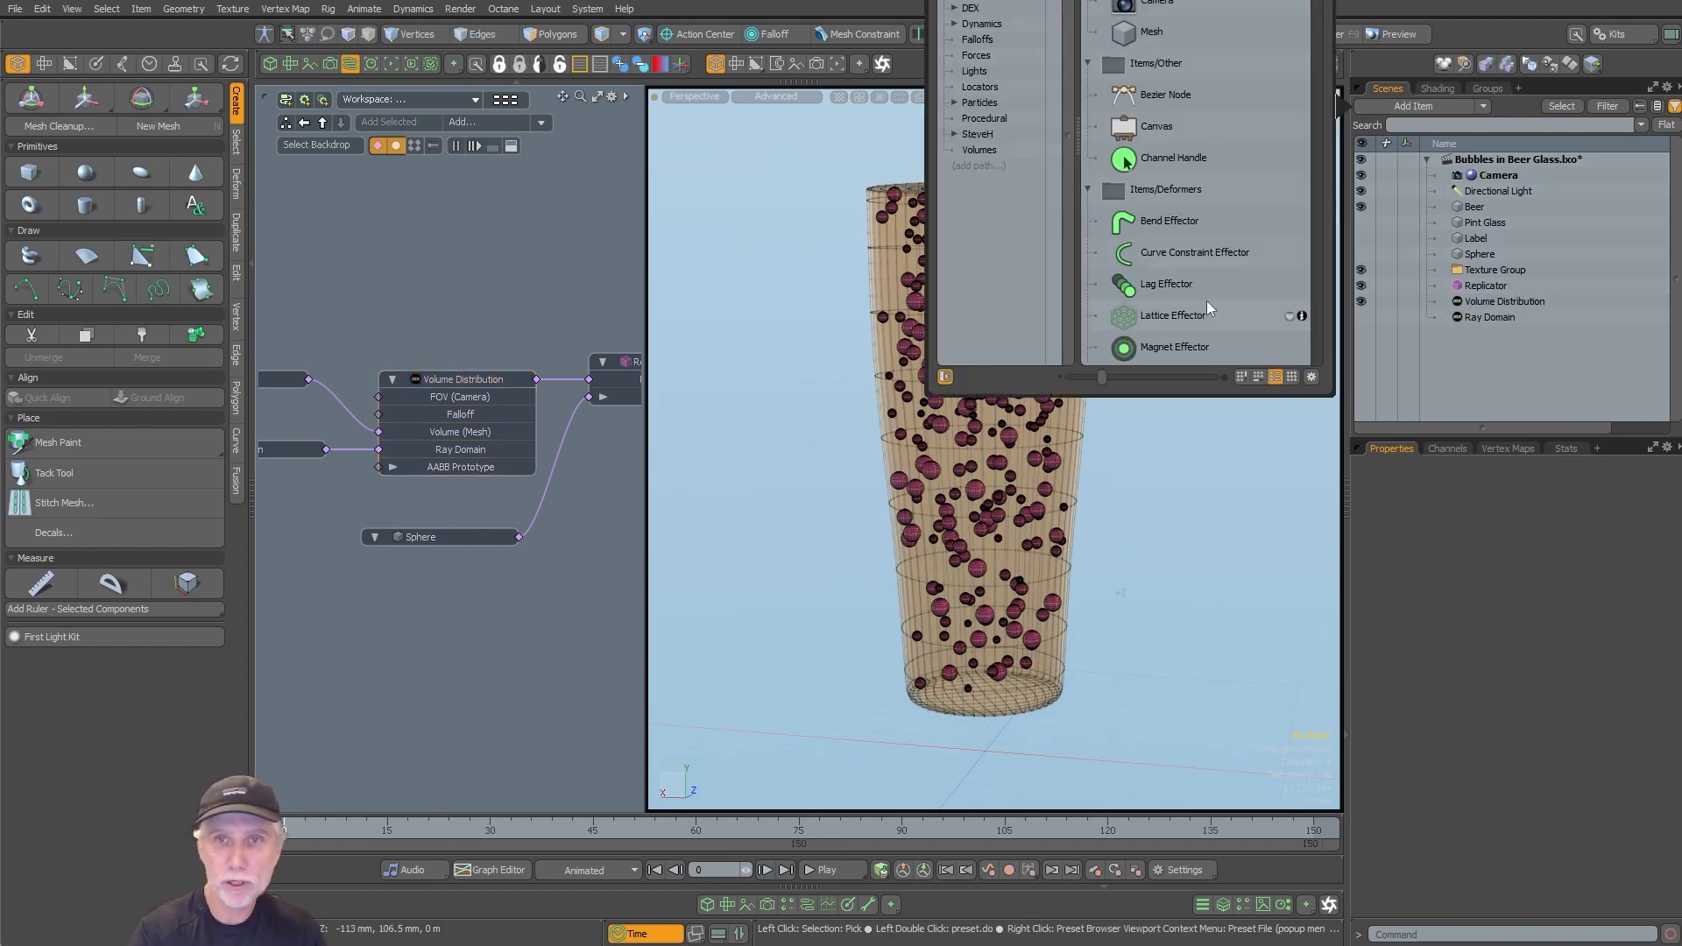
text(linear)
key(Return)
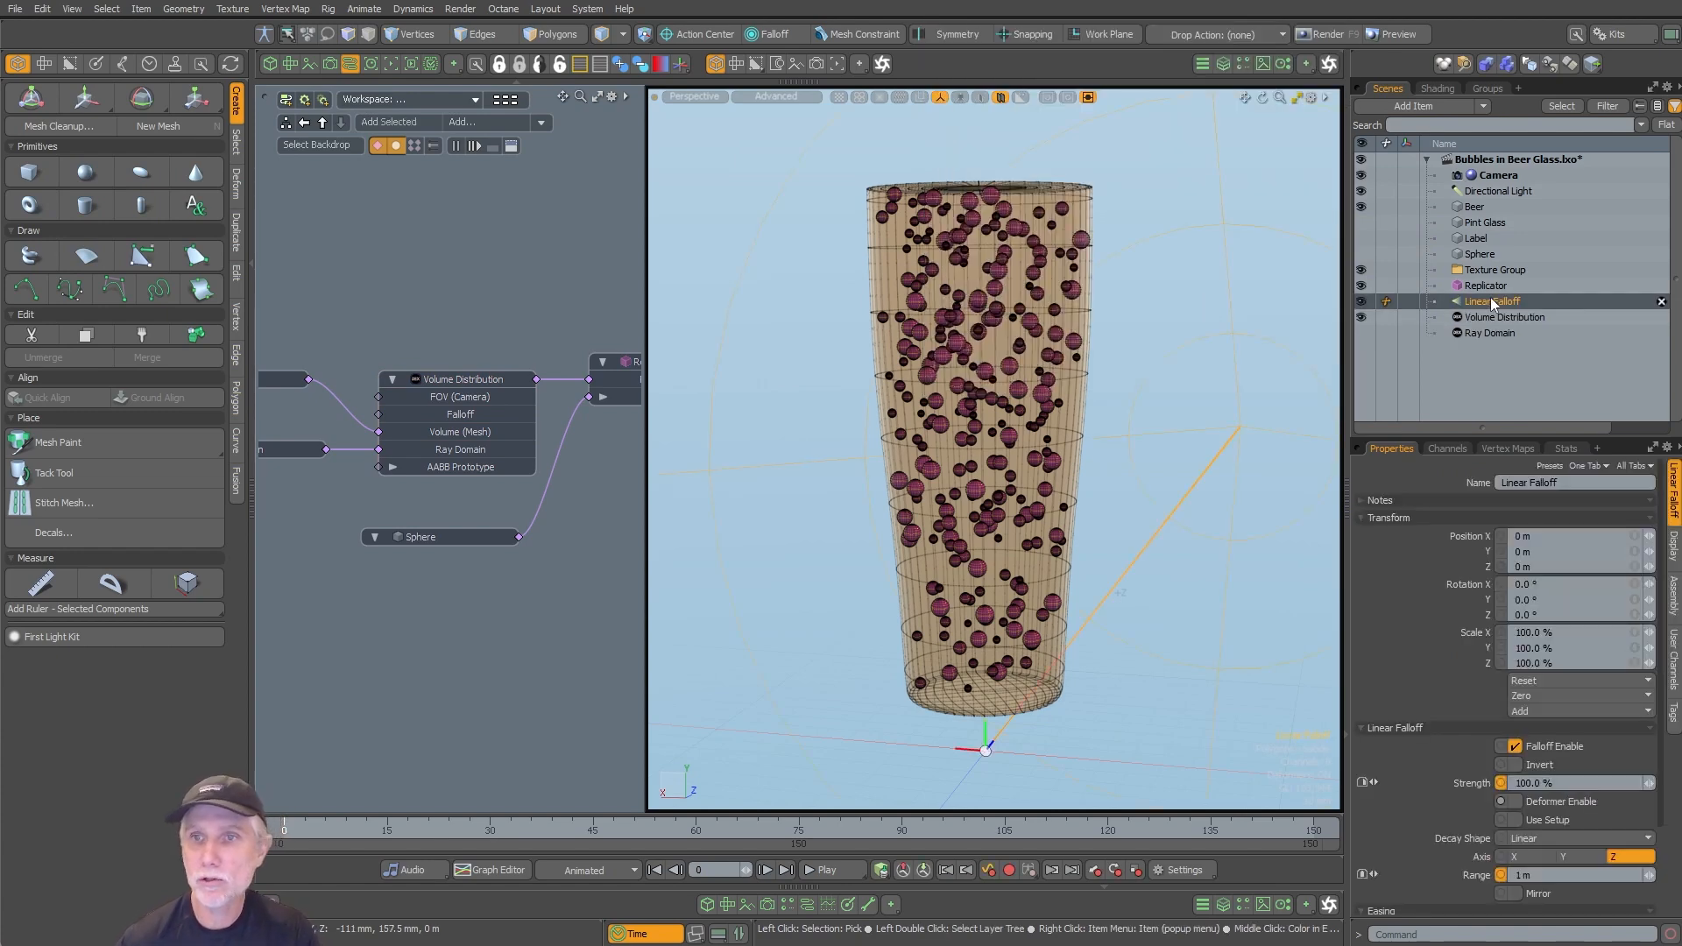
Step: Set the Linear Falloff's Axis to Y and its Range to 100 mm
scroll(1165, 365, down, 5)
alt+shift+drag(1165, 365, 1154, 422)
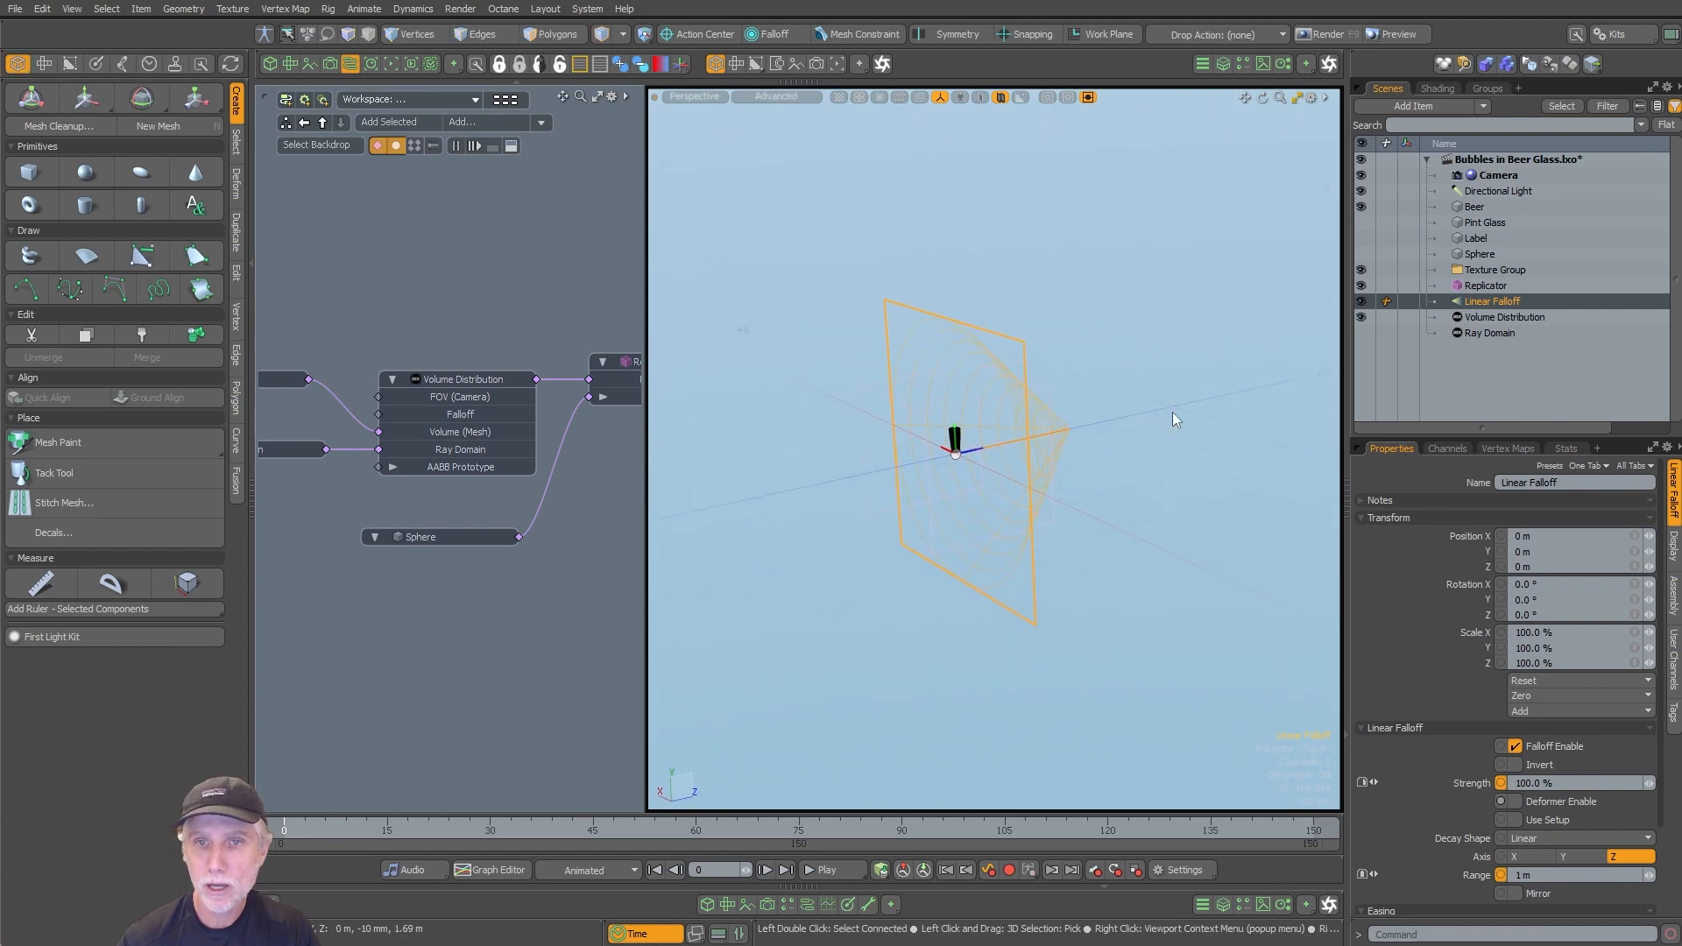
key(p)
drag(1167, 262, 1251, 231)
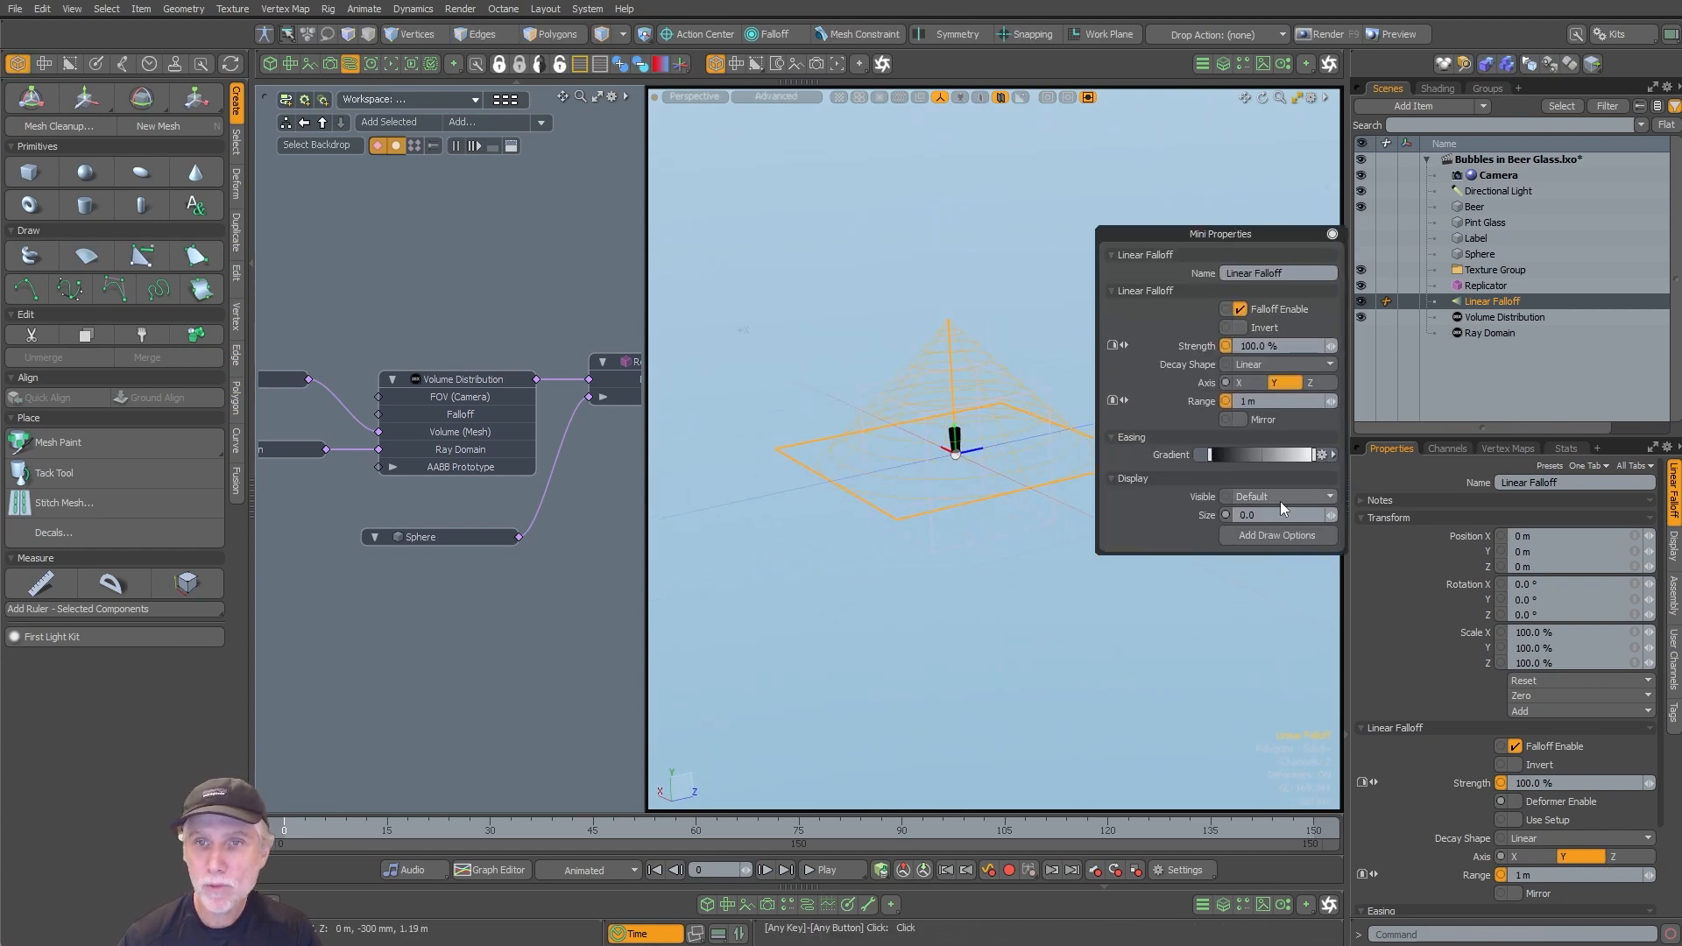
text(.1)
key(Return)
Step: Turn on Invert for the Linear Falloff and move it vertically along the glass to about 97 mm in Y
ctrl+alt+drag(966, 447, 983, 432)
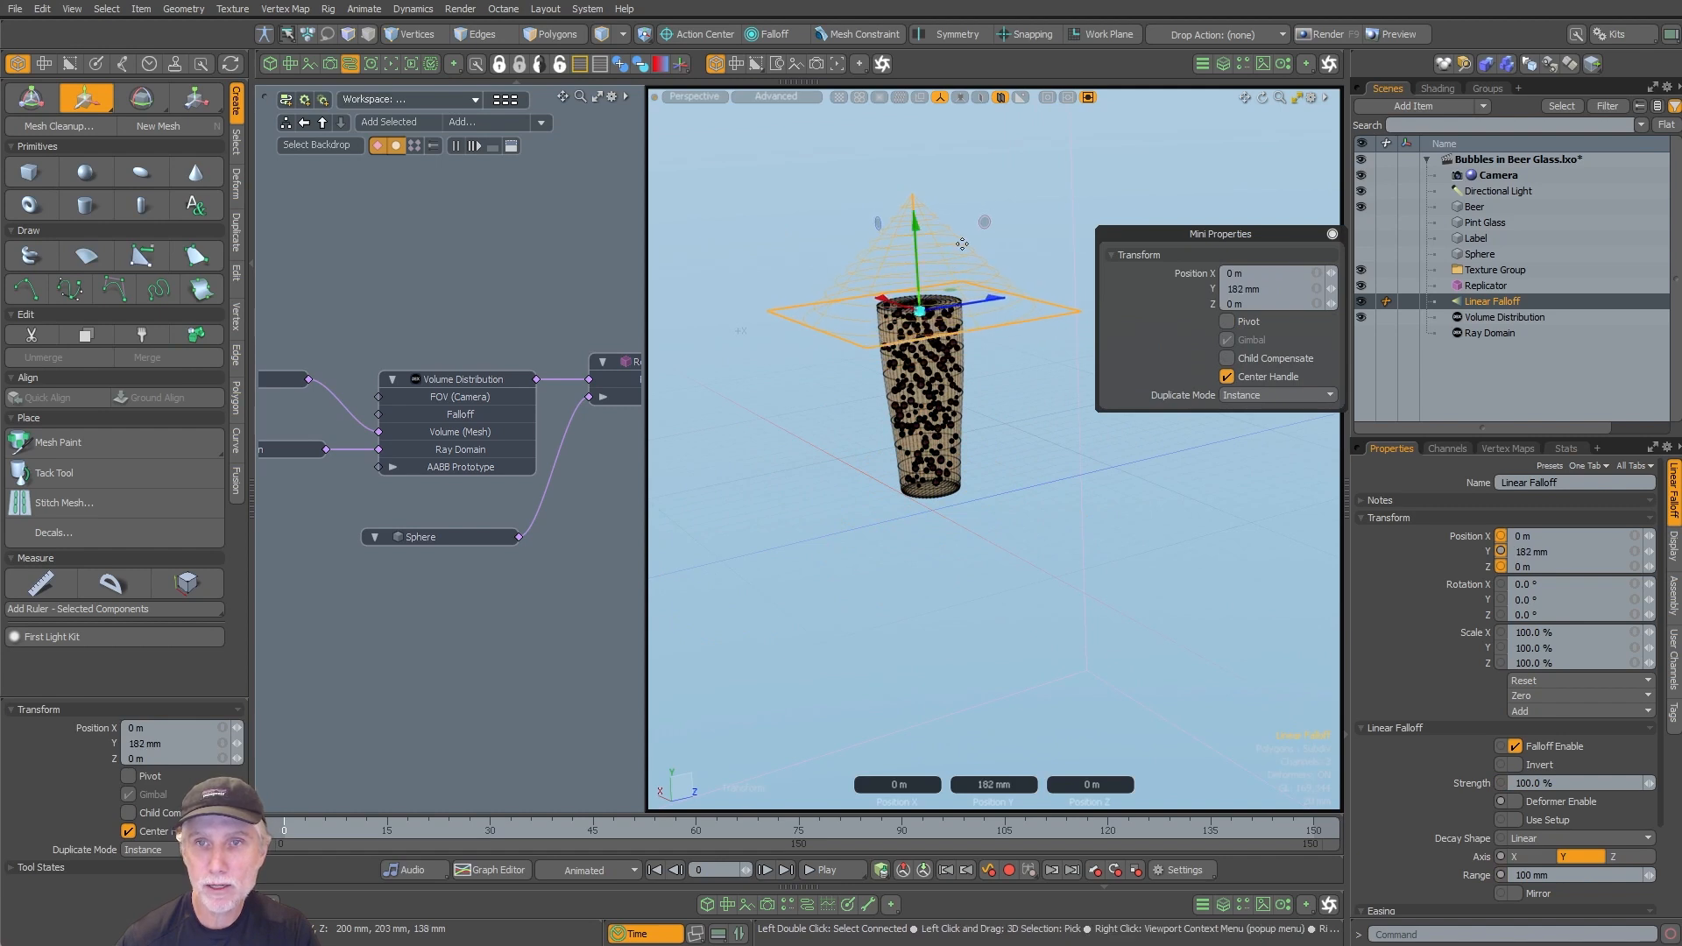
key(k)
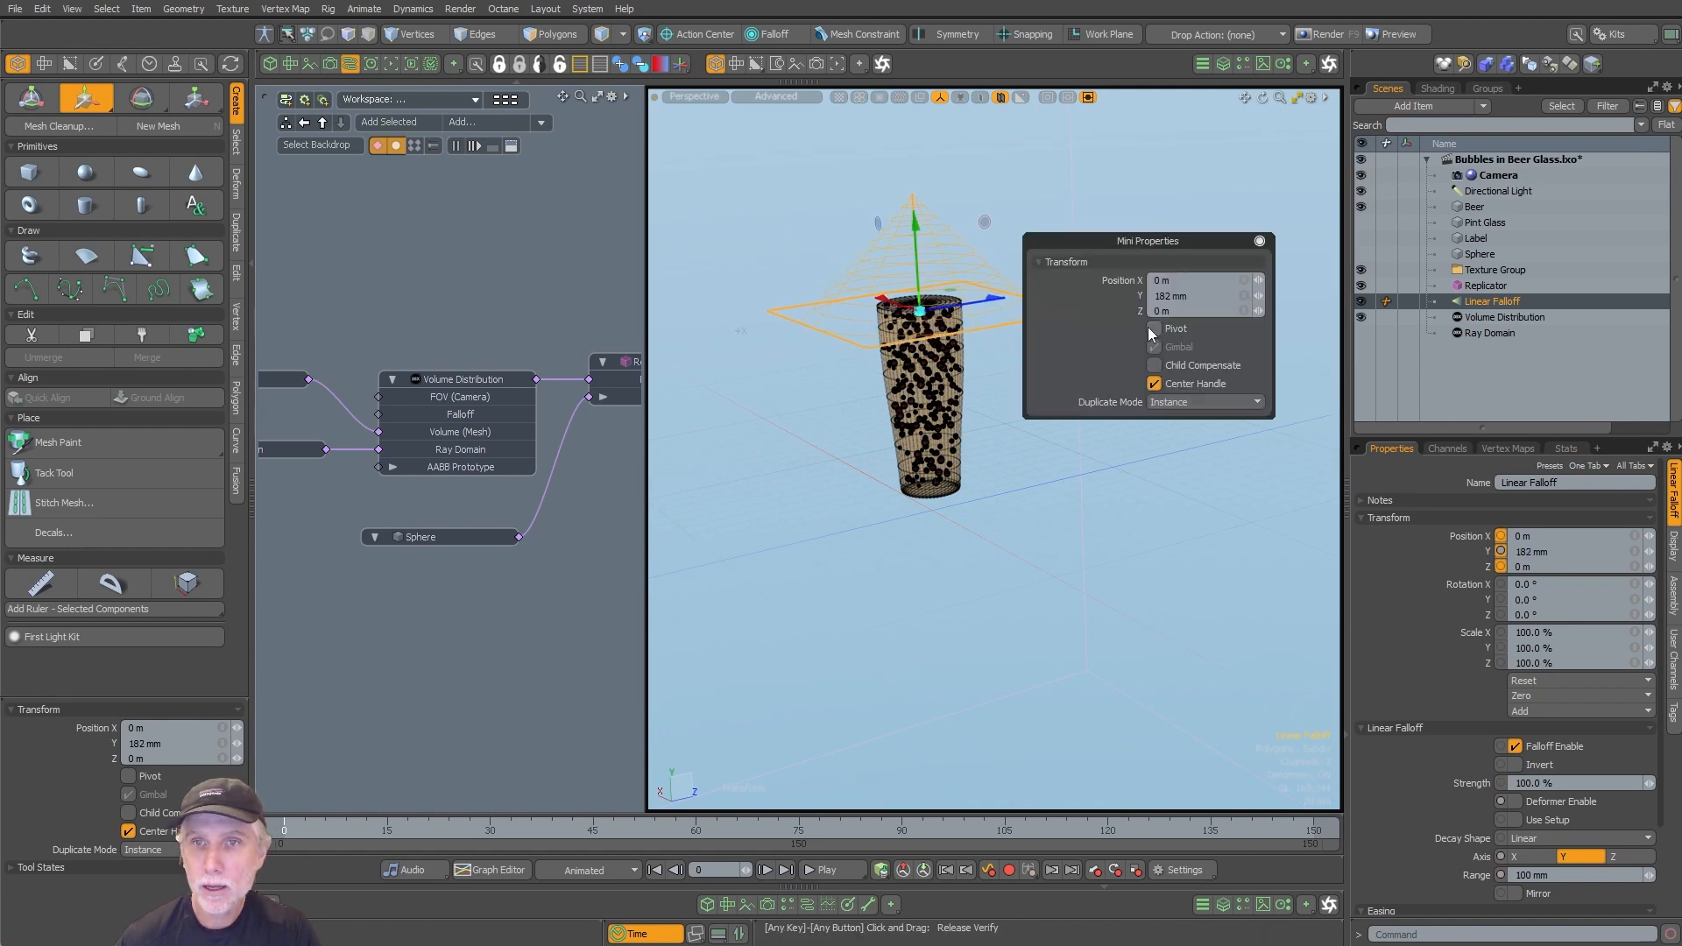
key(q)
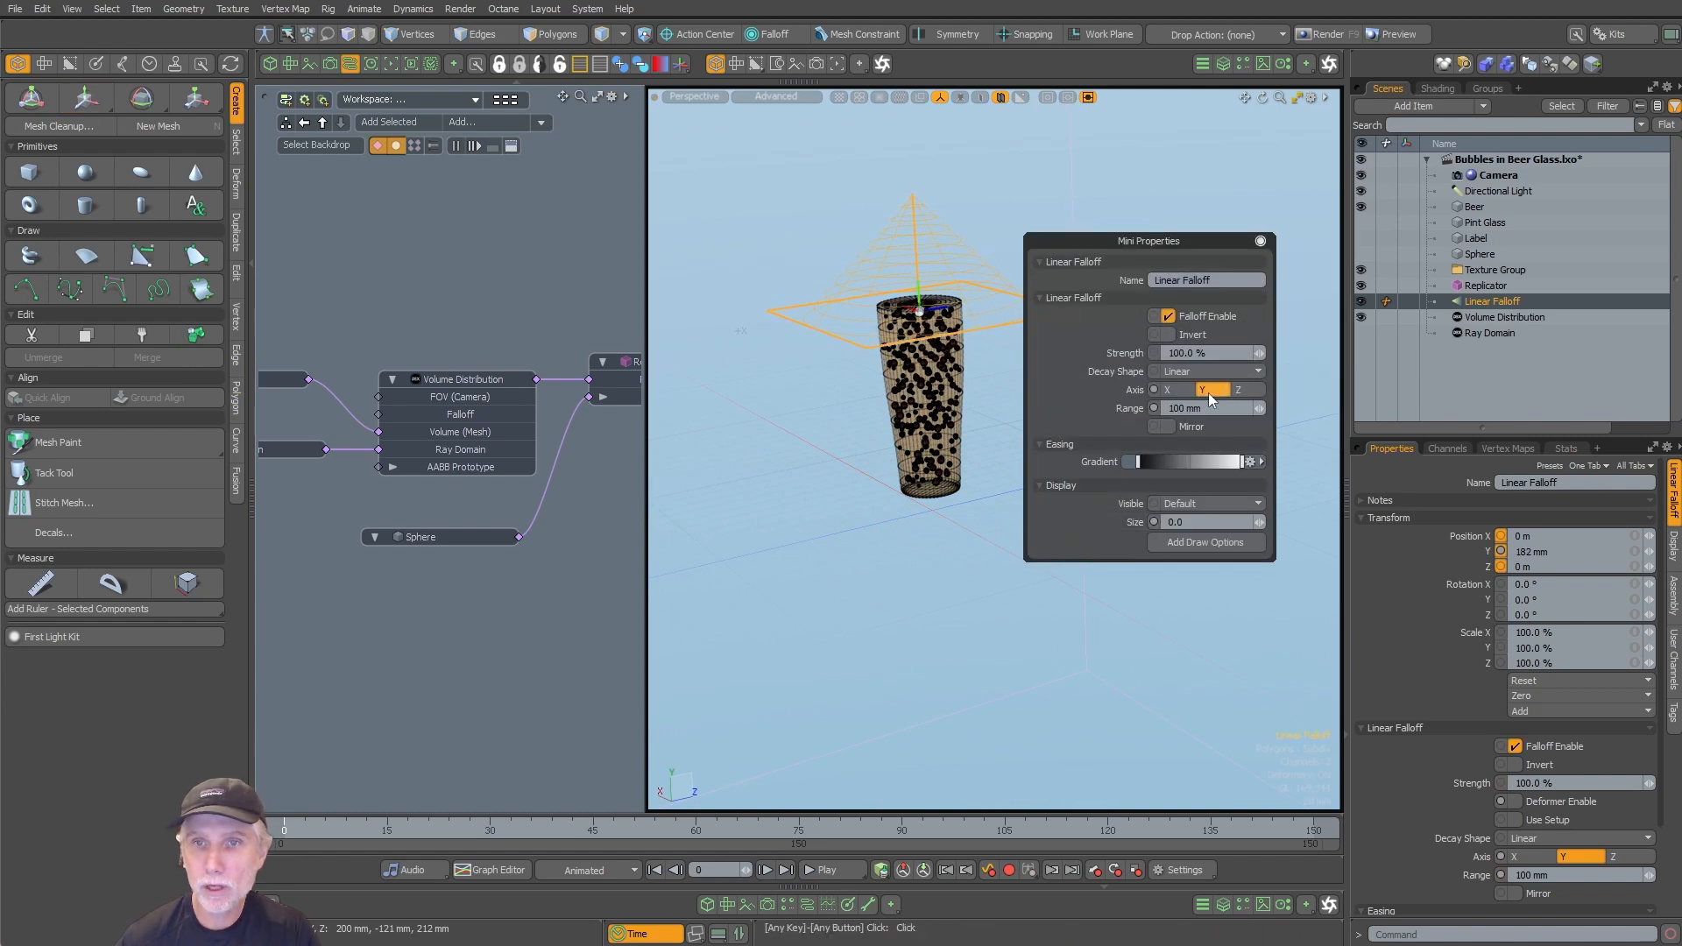
key(w)
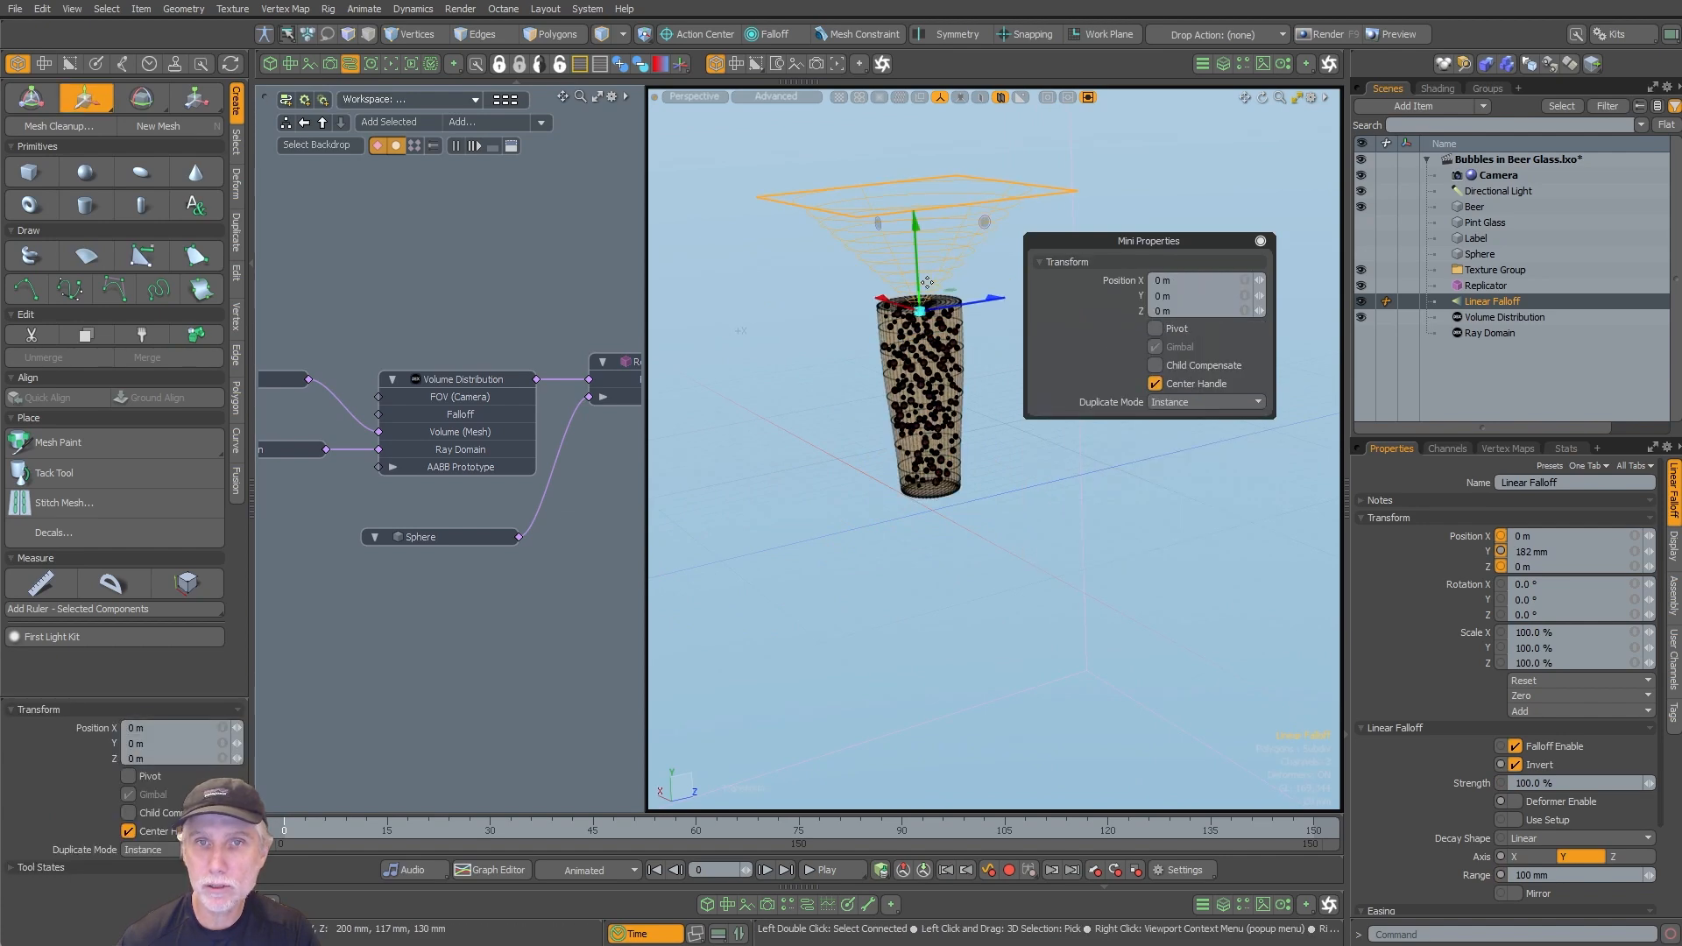
drag(921, 320, 884, 314)
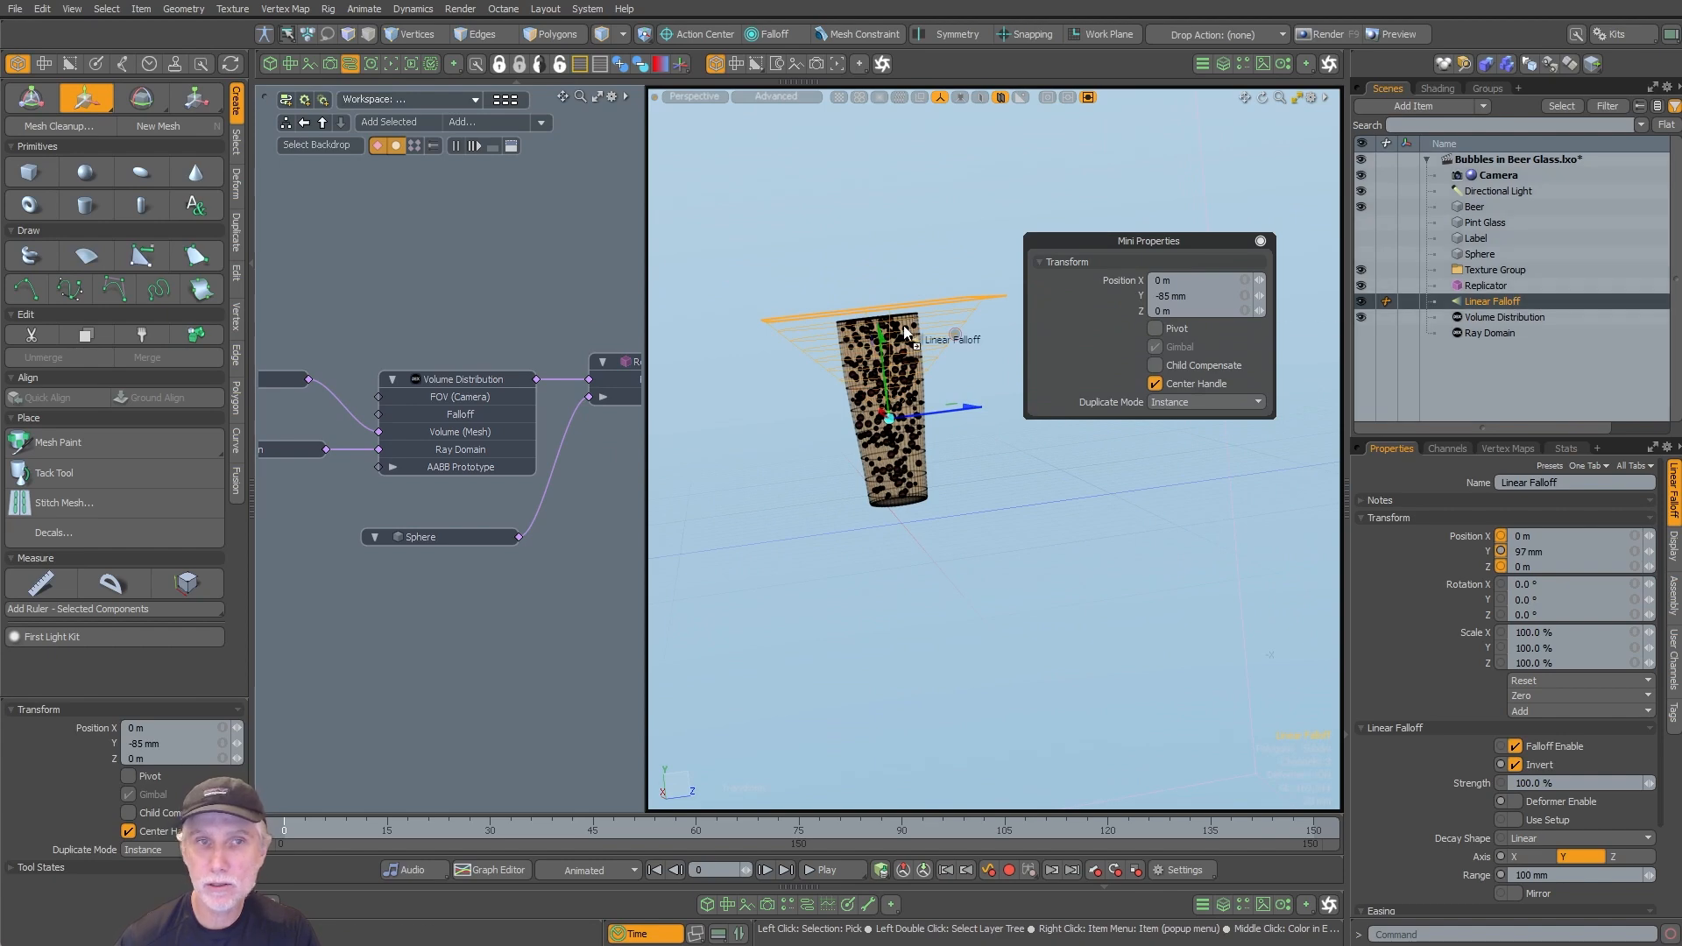
key(q)
Step: Bring the Linear Falloff into a widened schematic and connect it to the Volume Distribution's Falloff input
alt+drag(313, 293, 409, 329)
ctrl+alt+drag(409, 330, 454, 379)
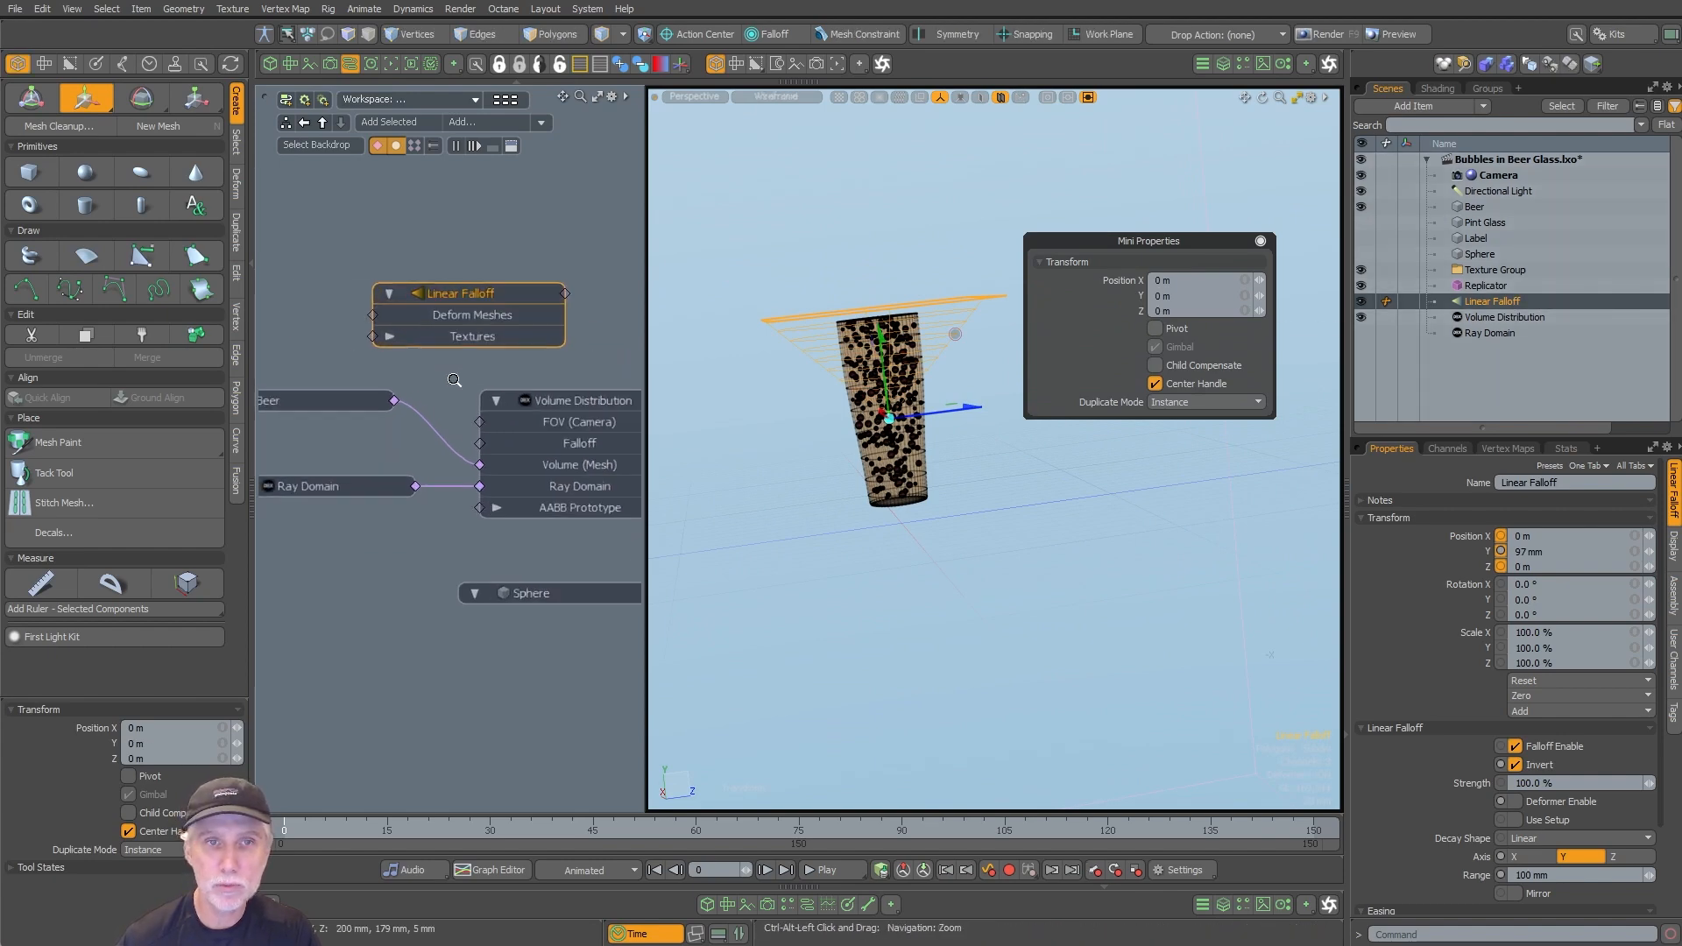
click(250, 453)
alt+shift+drag(245, 461, 264, 459)
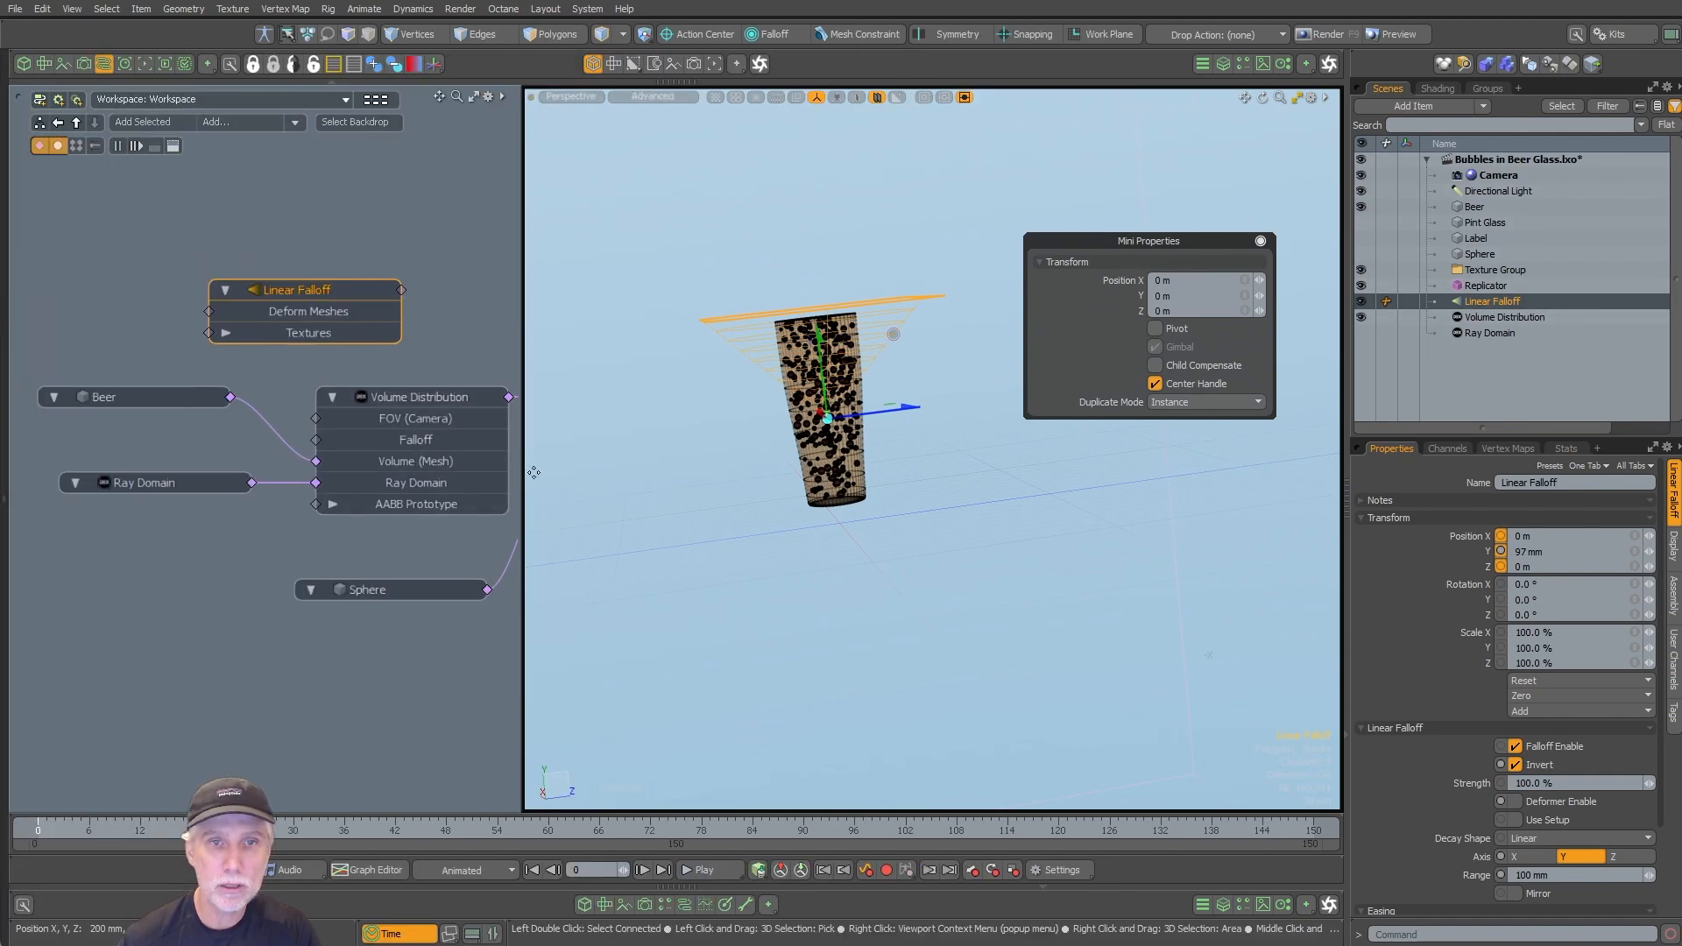
drag(520, 456, 764, 456)
alt+shift+drag(640, 455, 713, 468)
drag(540, 312, 426, 305)
Step: Lower the Linear Falloff to about 14 mm in Y and haul its Range up to about 180 mm
mouse_move(994, 464)
alt+mouse_down()
mouse_move(1002, 503)
mouse_move(1066, 435)
mouse_move(920, 498)
mouse_move(1028, 467)
alt+mouse_up()
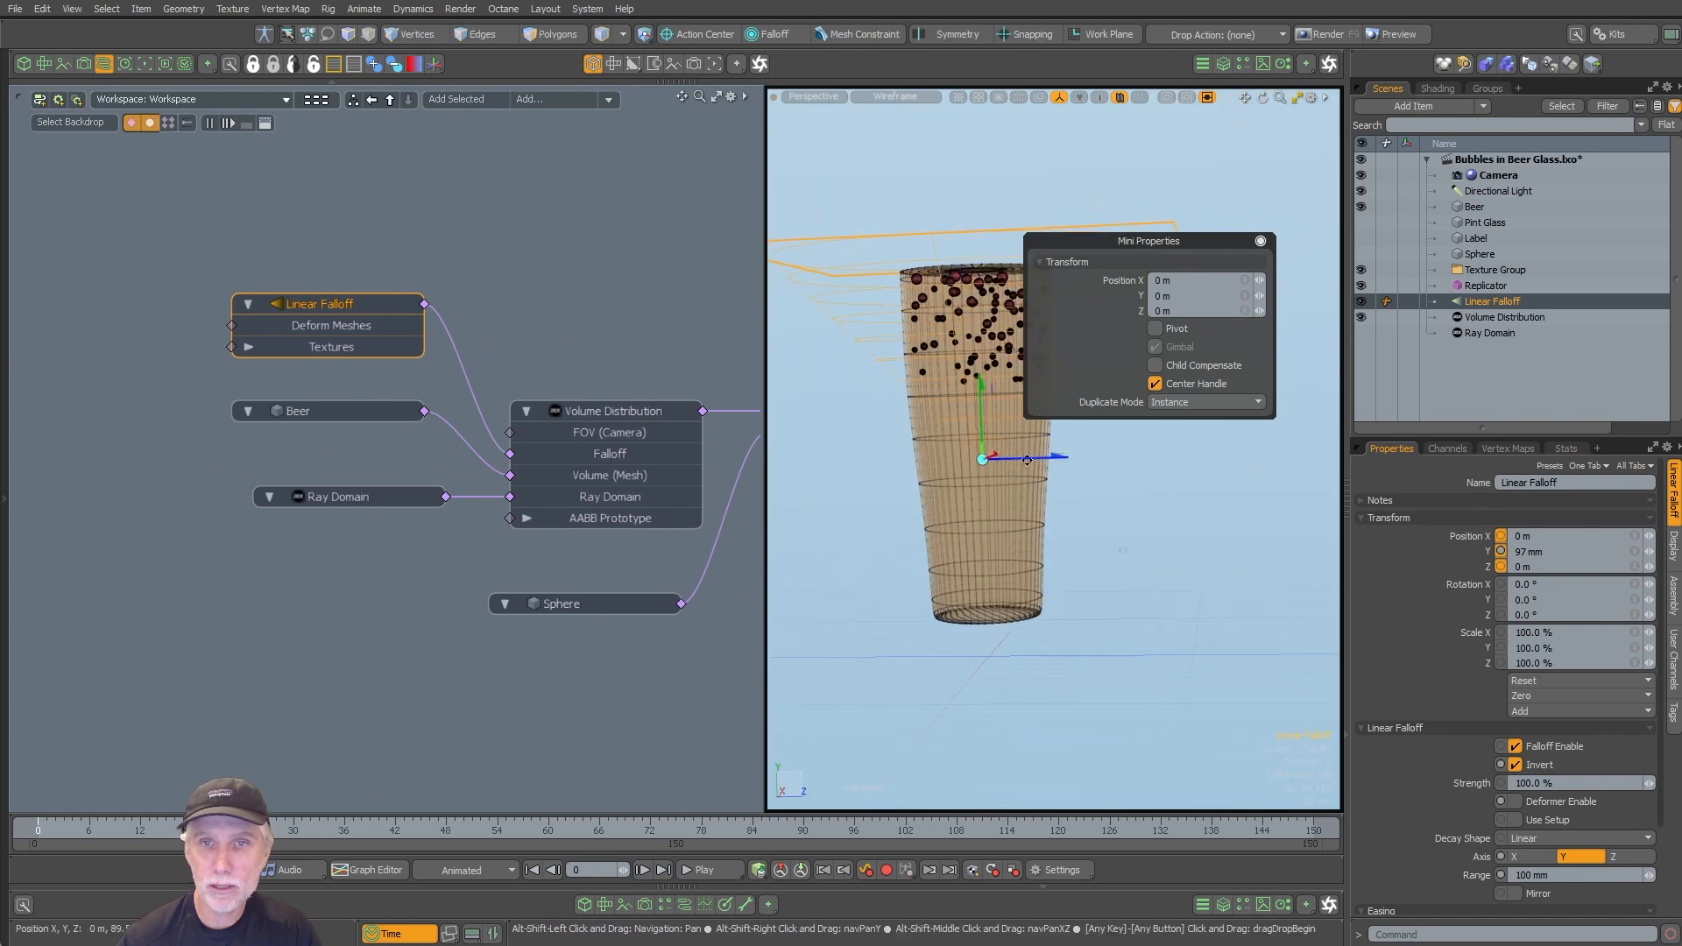
drag(985, 406, 985, 479)
alt+drag(985, 479, 1024, 420)
alt+drag(1024, 430, 1040, 479)
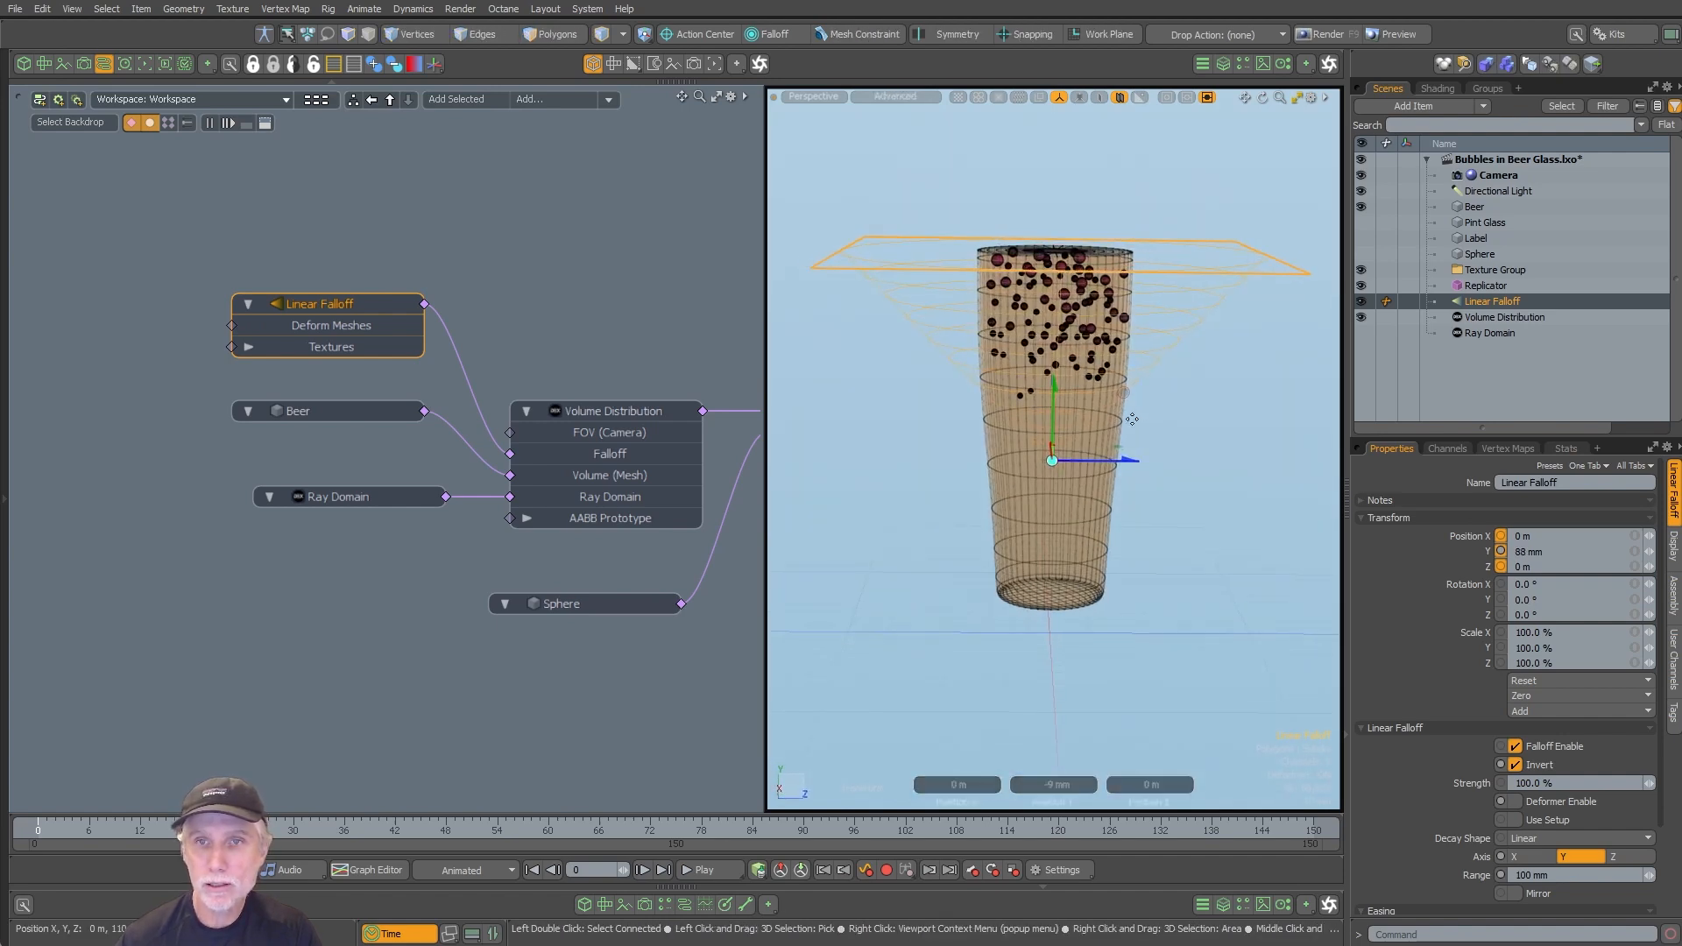
key(c)
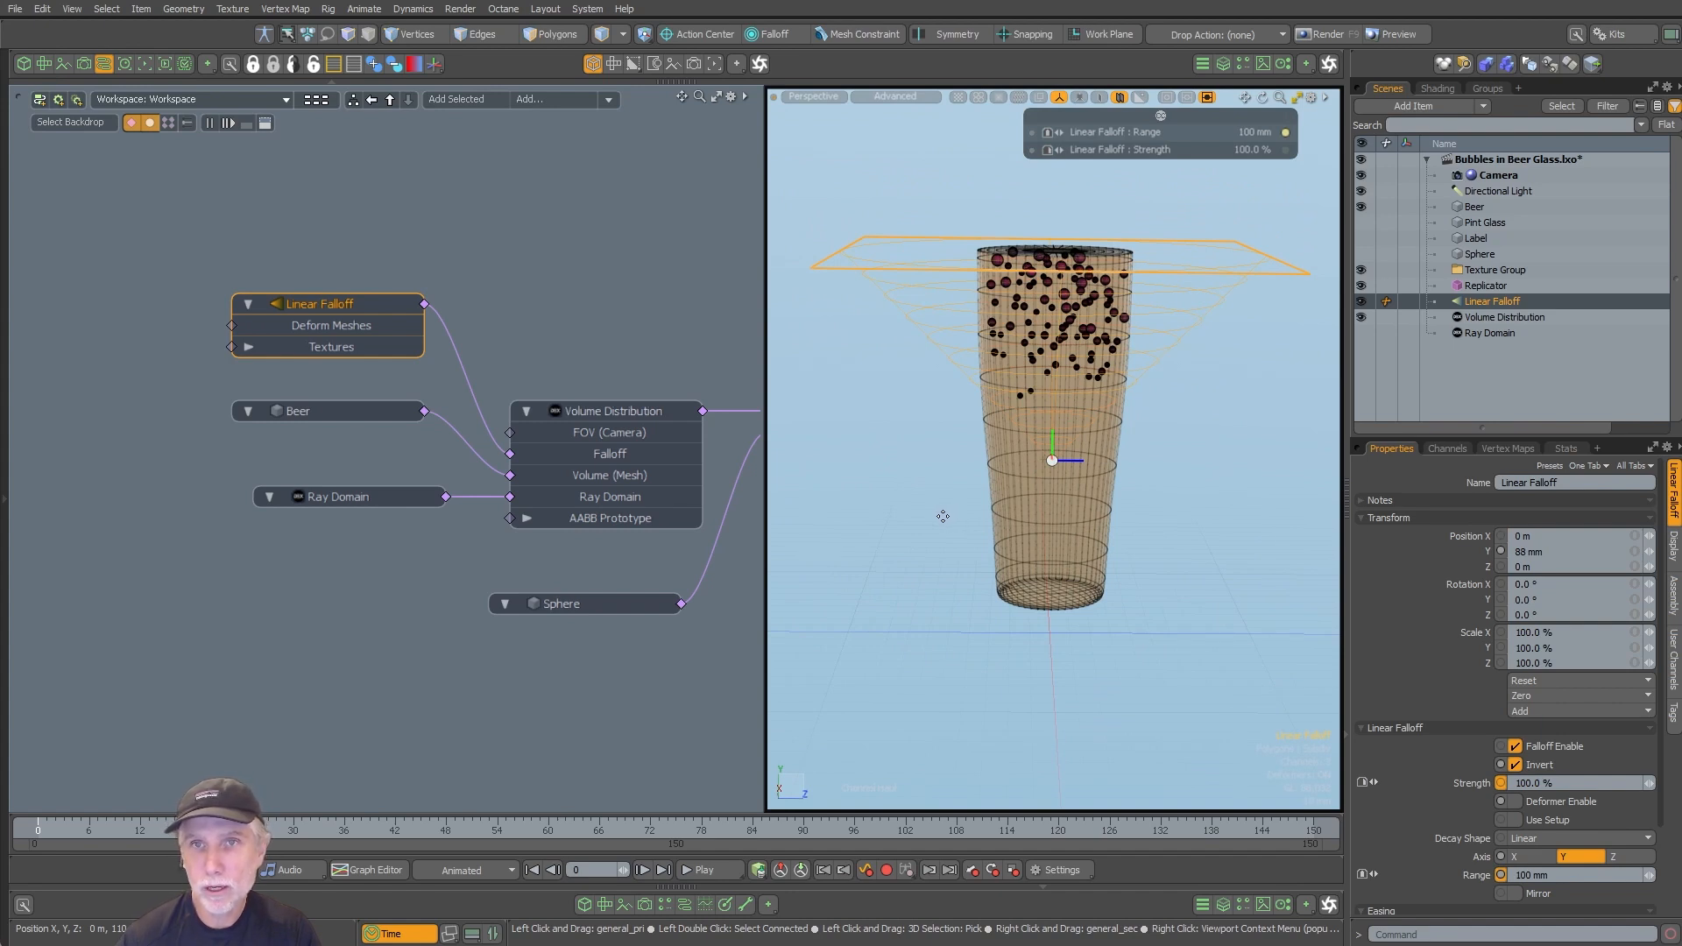
drag(904, 520, 960, 519)
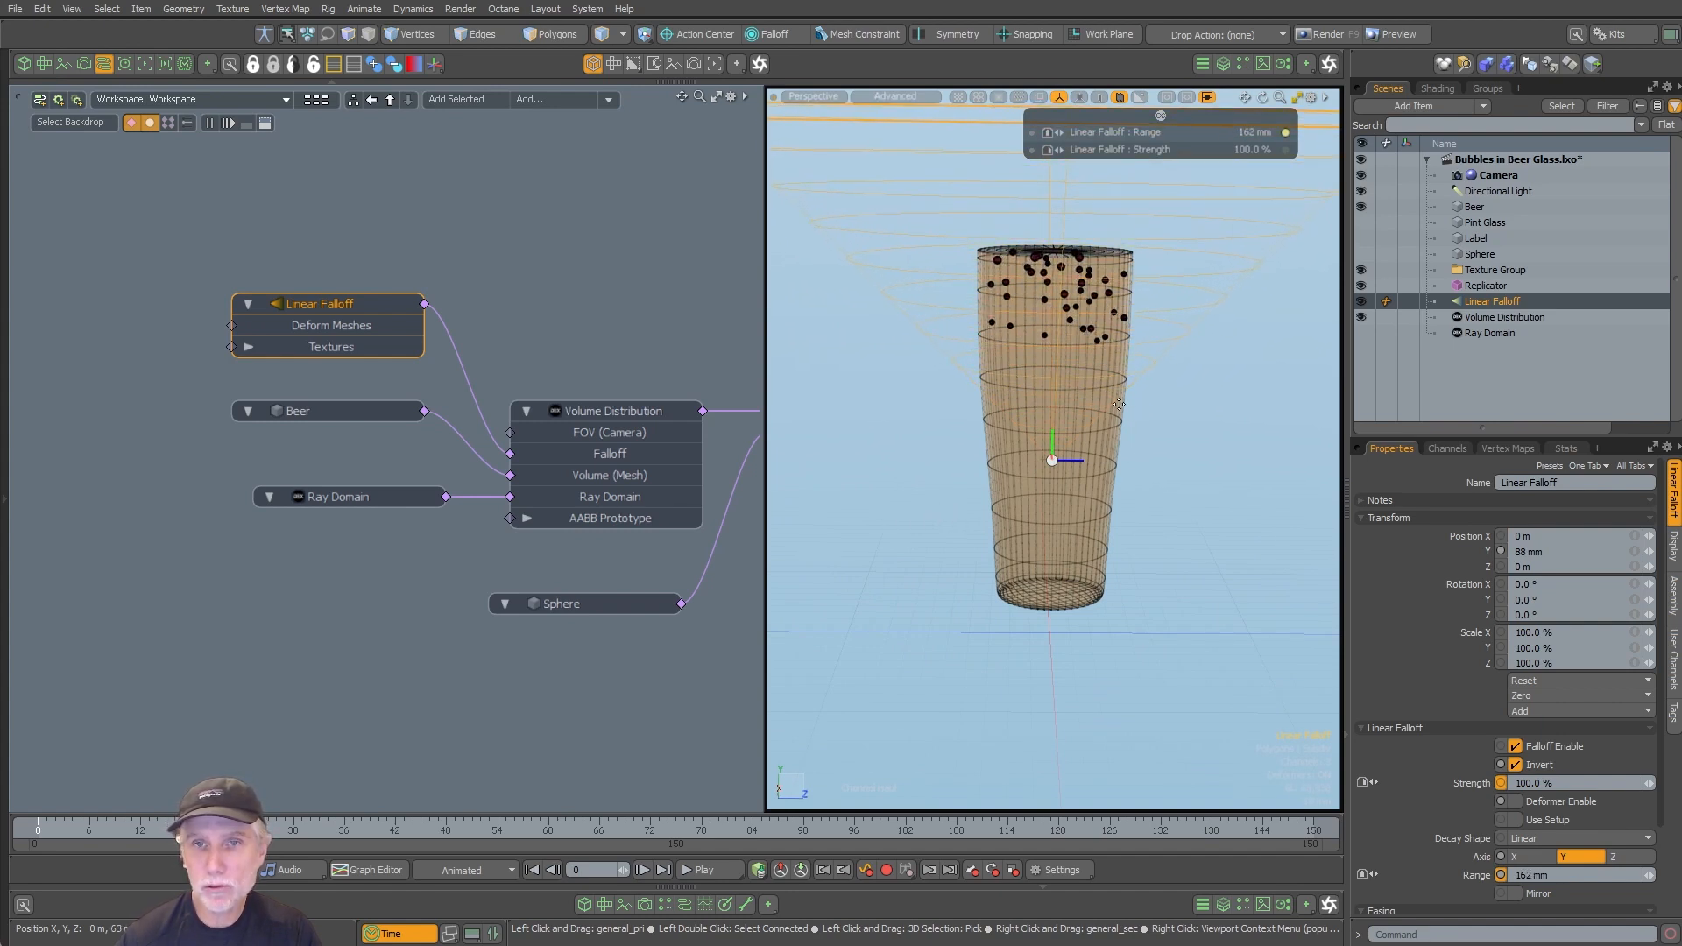
key(w)
drag(1129, 412, 1039, 569)
key(c)
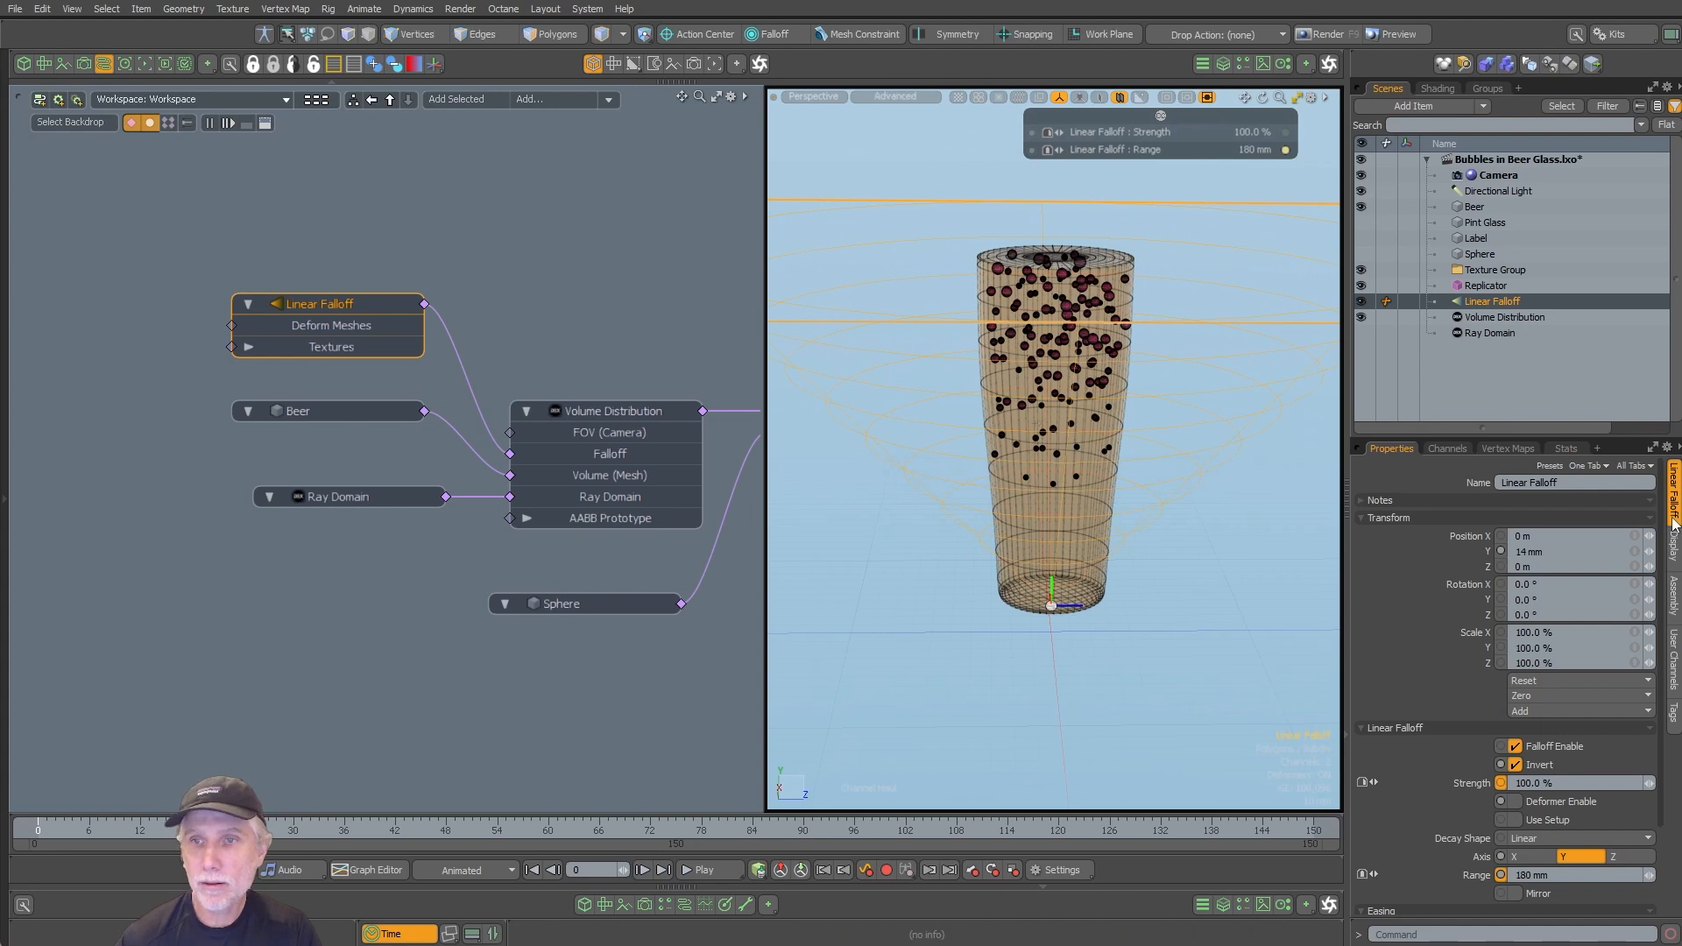
Step: Raise the start key of the Linear Falloff's easing gradient and deselect the falloff
scroll(1664, 653, down, 3)
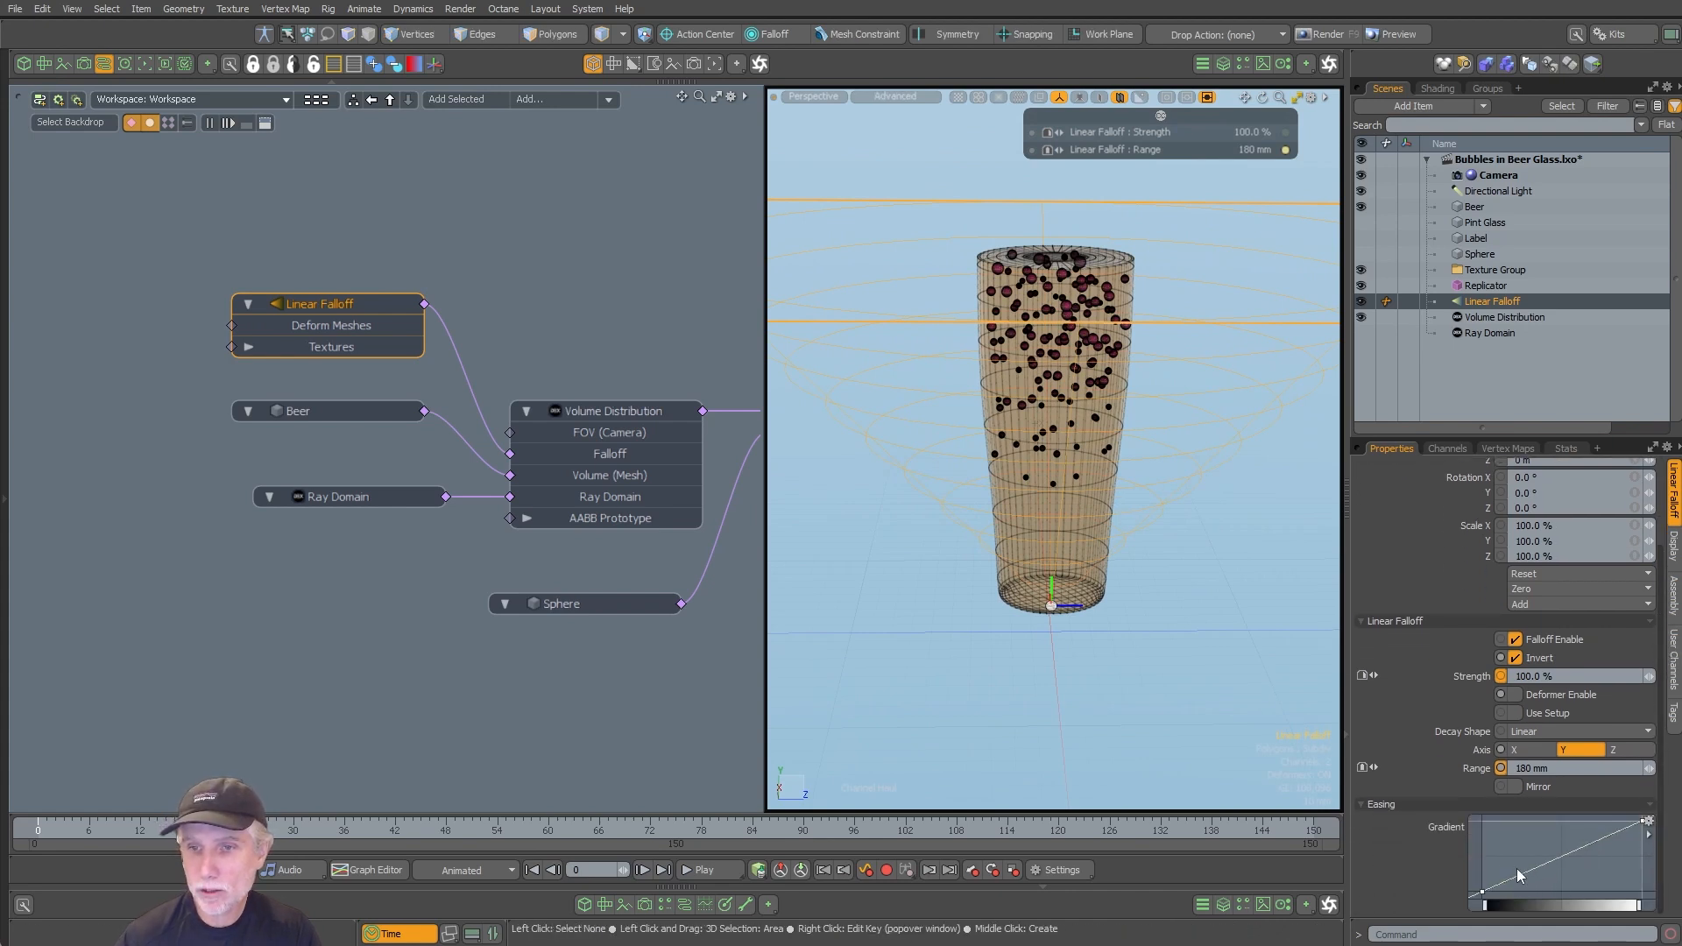
middle_drag(1519, 860, 1511, 841)
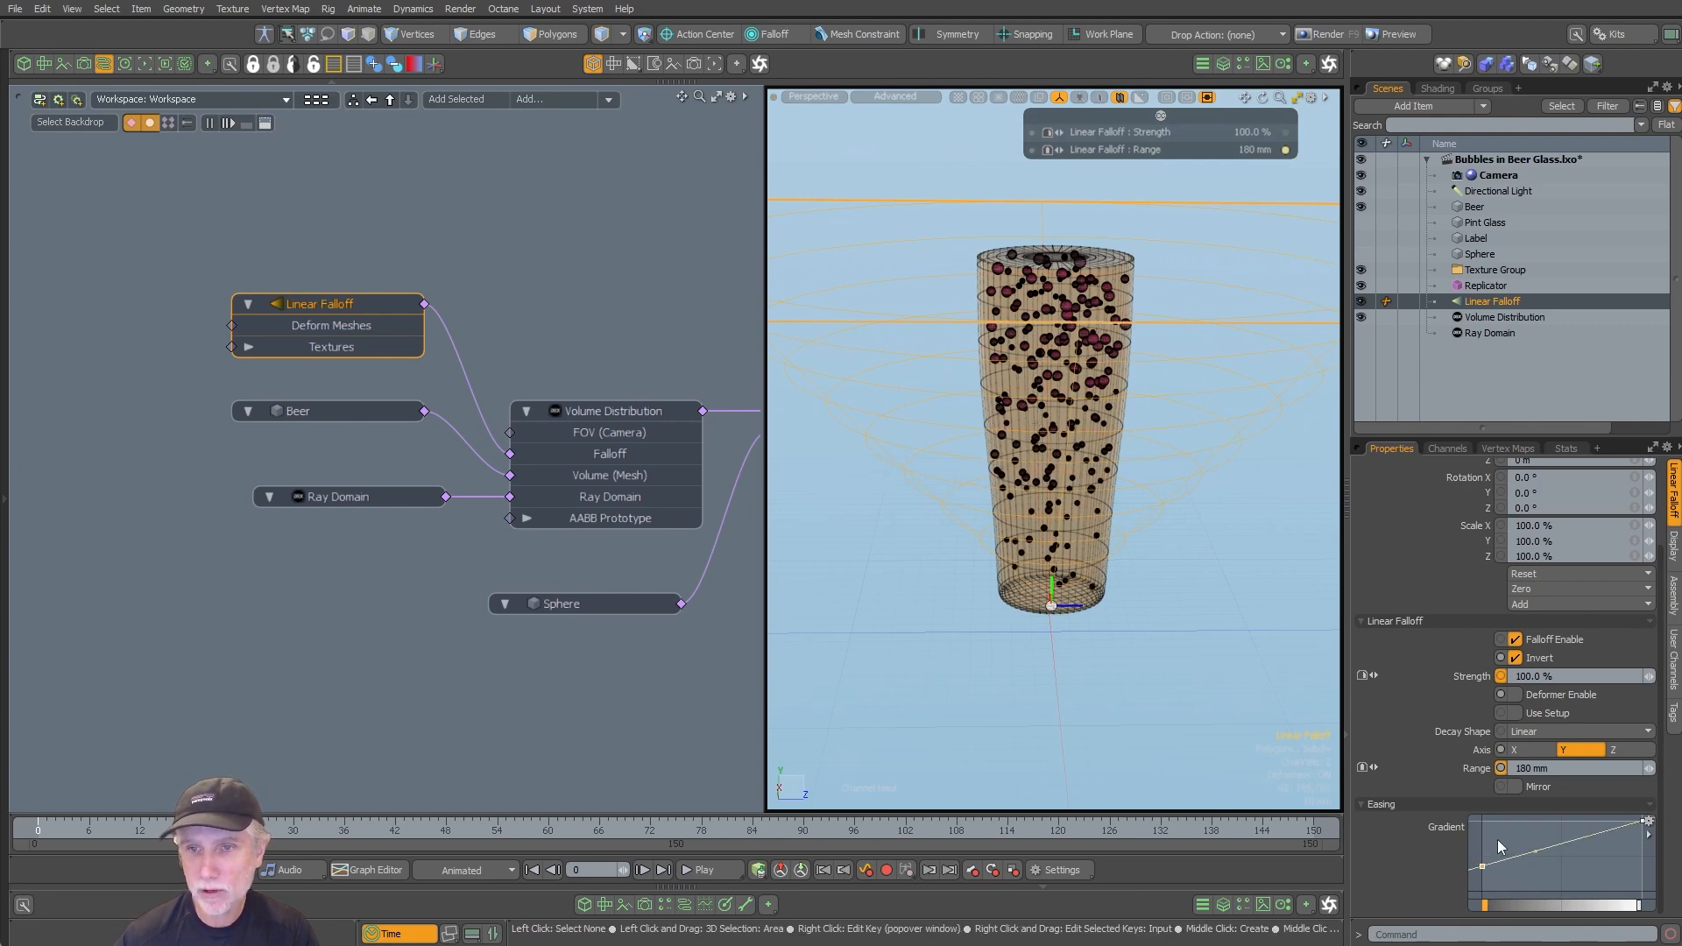
click(1129, 610)
Step: Examine the falloff-graded bubbles in the glass and the complete node network in the schematic
alt+drag(1129, 610, 1204, 506)
scroll(1196, 381, up, 5)
scroll(1121, 538, down, 5)
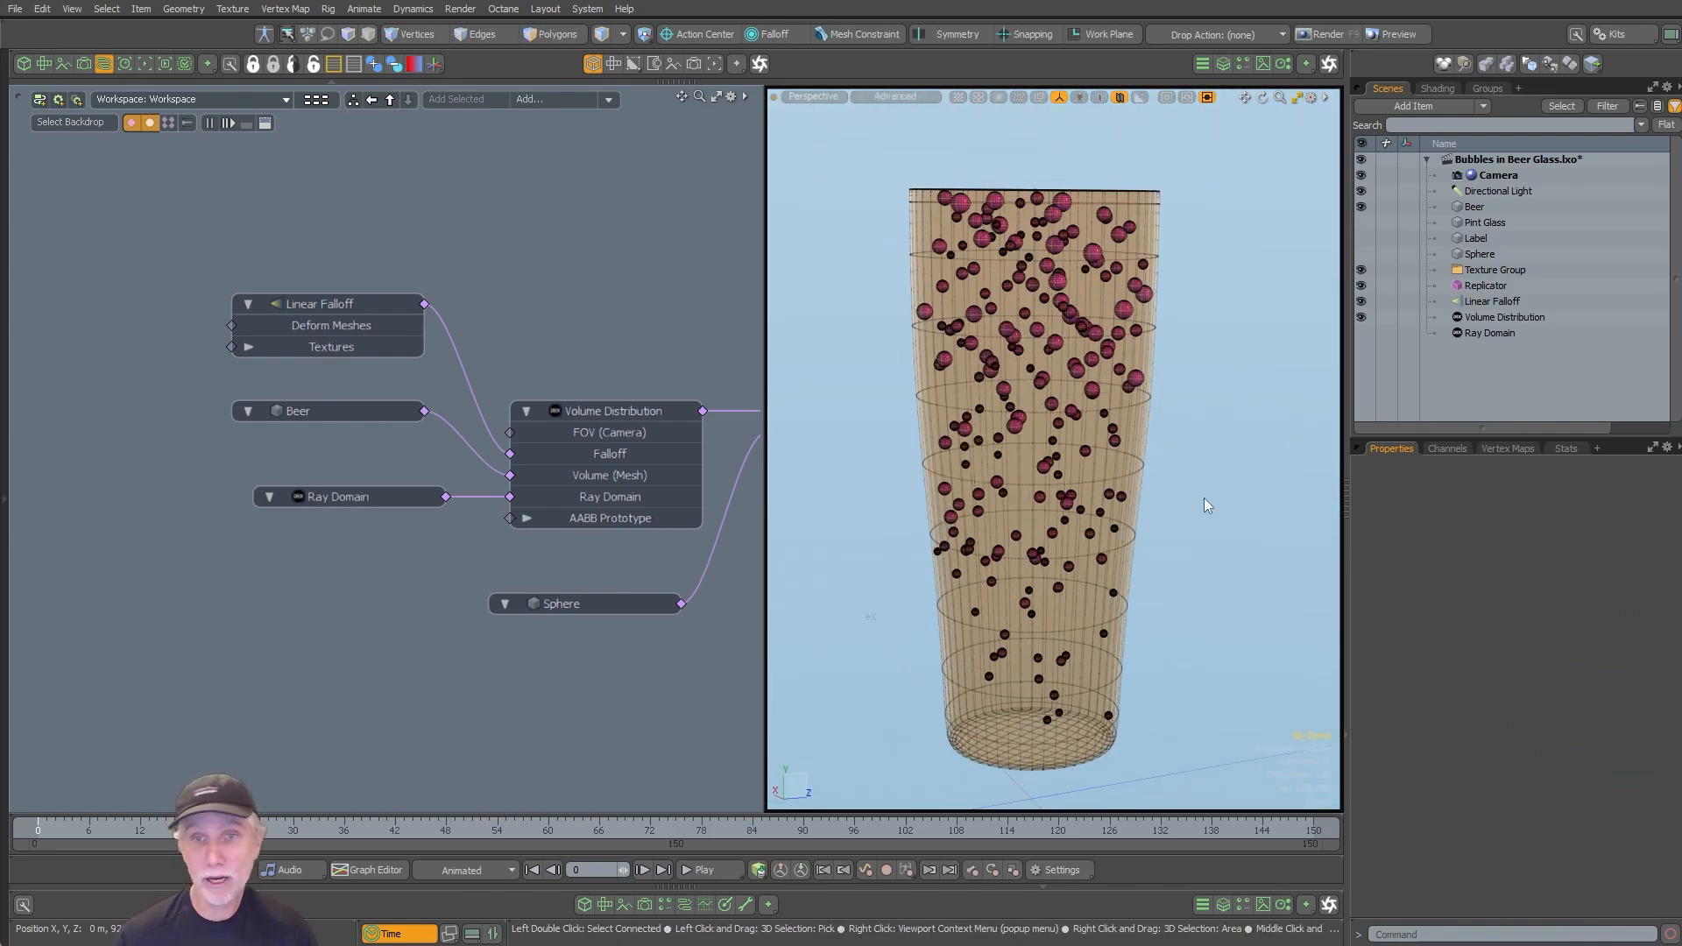
scroll(561, 552, down, 2)
alt+drag(567, 552, 354, 552)
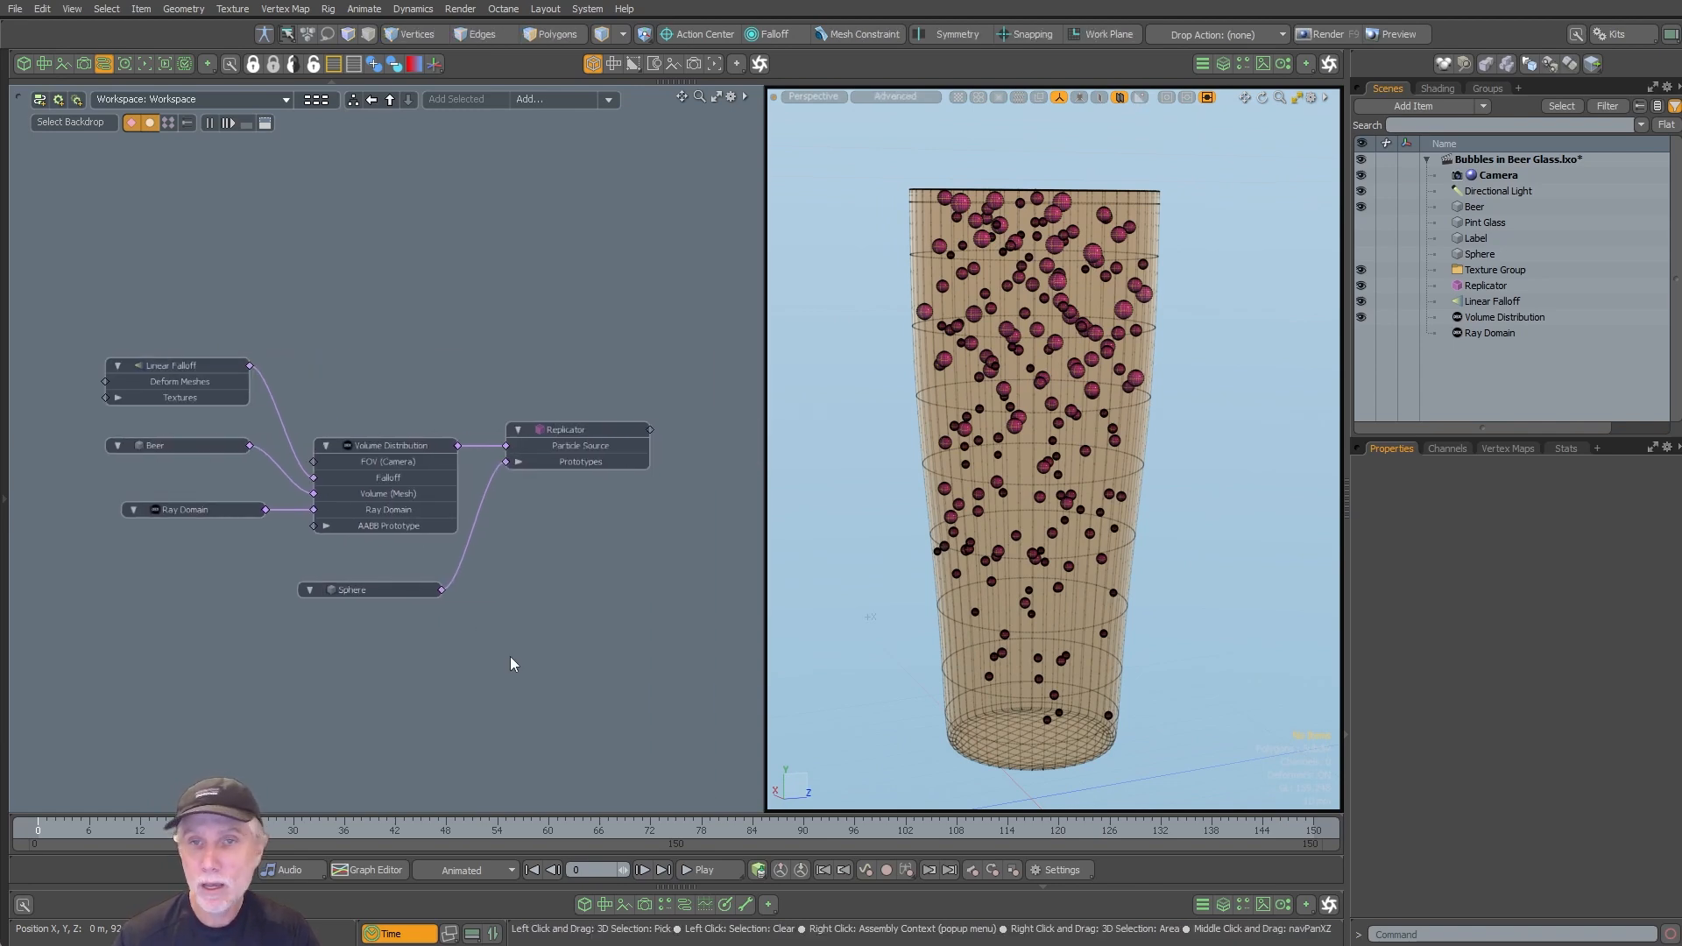
mouse_move(1077, 420)
alt+mouse_down()
mouse_move(1113, 383)
mouse_move(1083, 369)
mouse_move(1085, 387)
mouse_move(1089, 327)
mouse_move(1085, 450)
mouse_move(1057, 422)
alt+mouse_up()
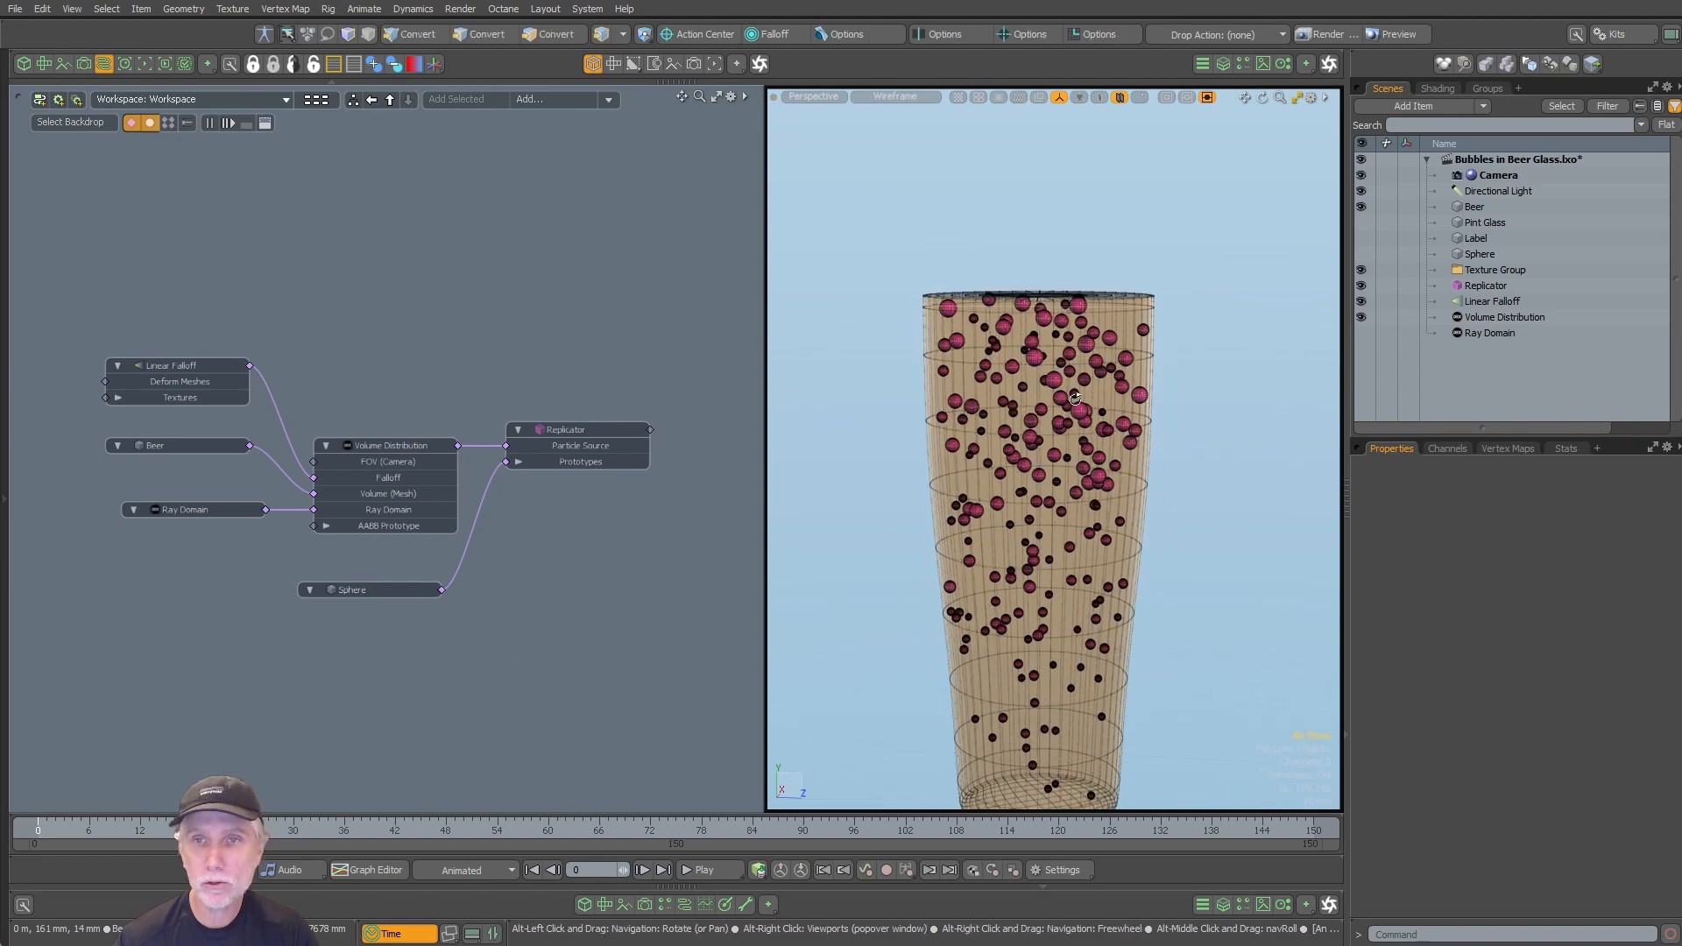
Step: Hide the Replicator and Volume Distribution, then select the polygons of the Beer mesh's top surface from the Front view
click(1361, 286)
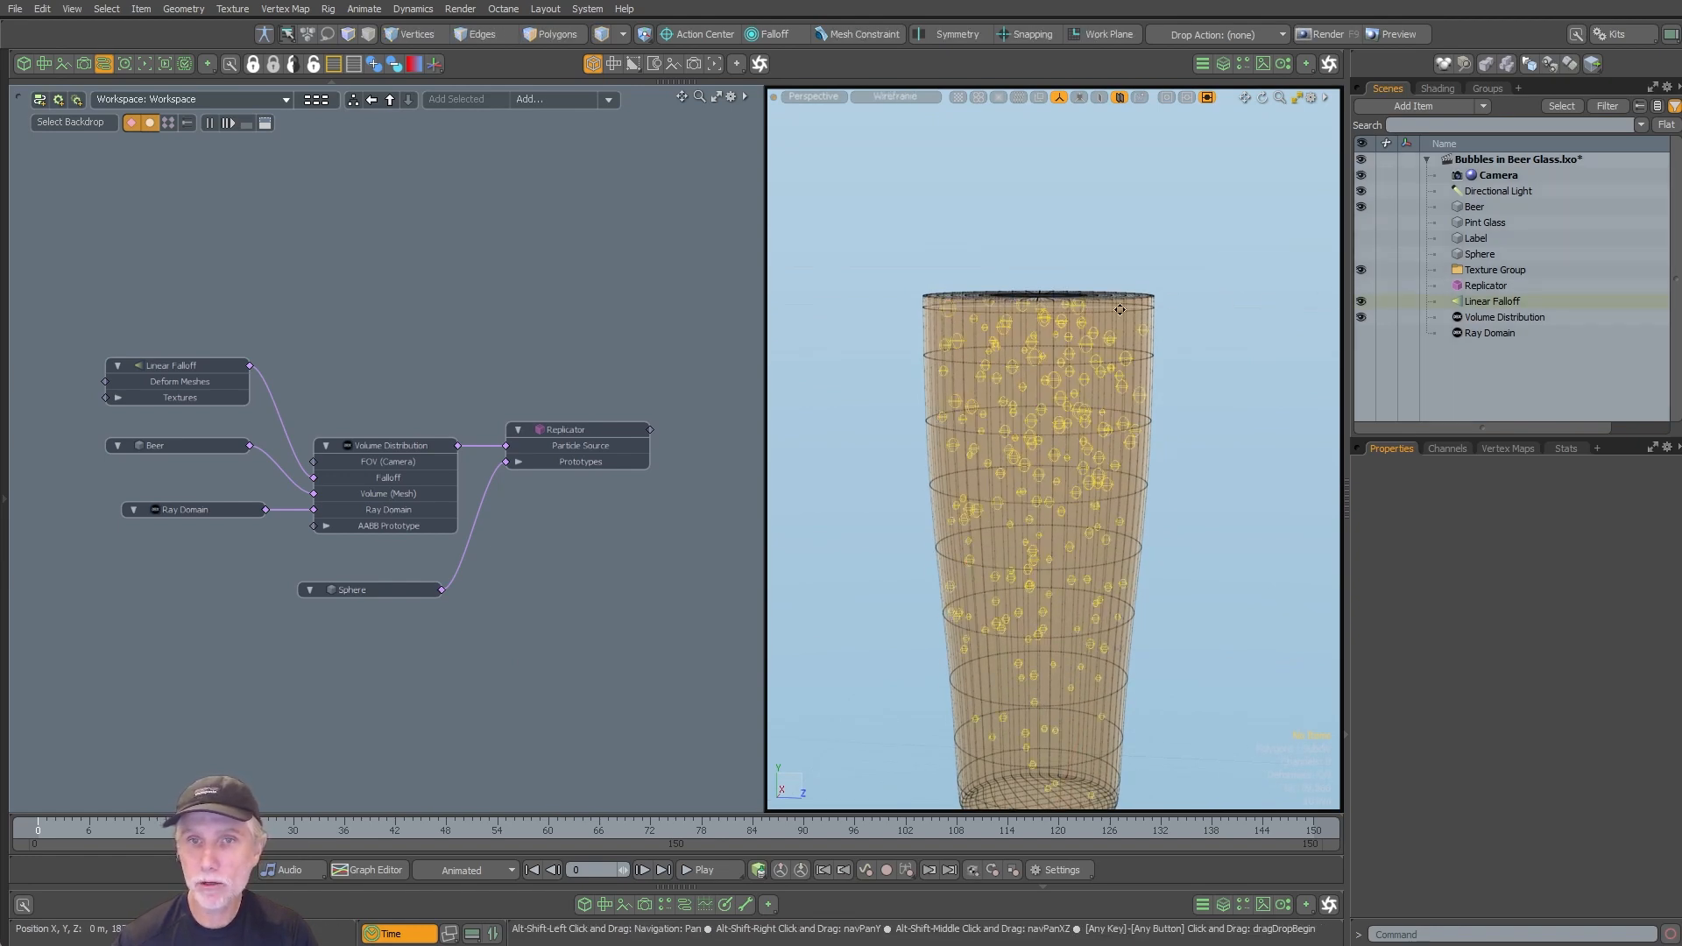
click(1361, 317)
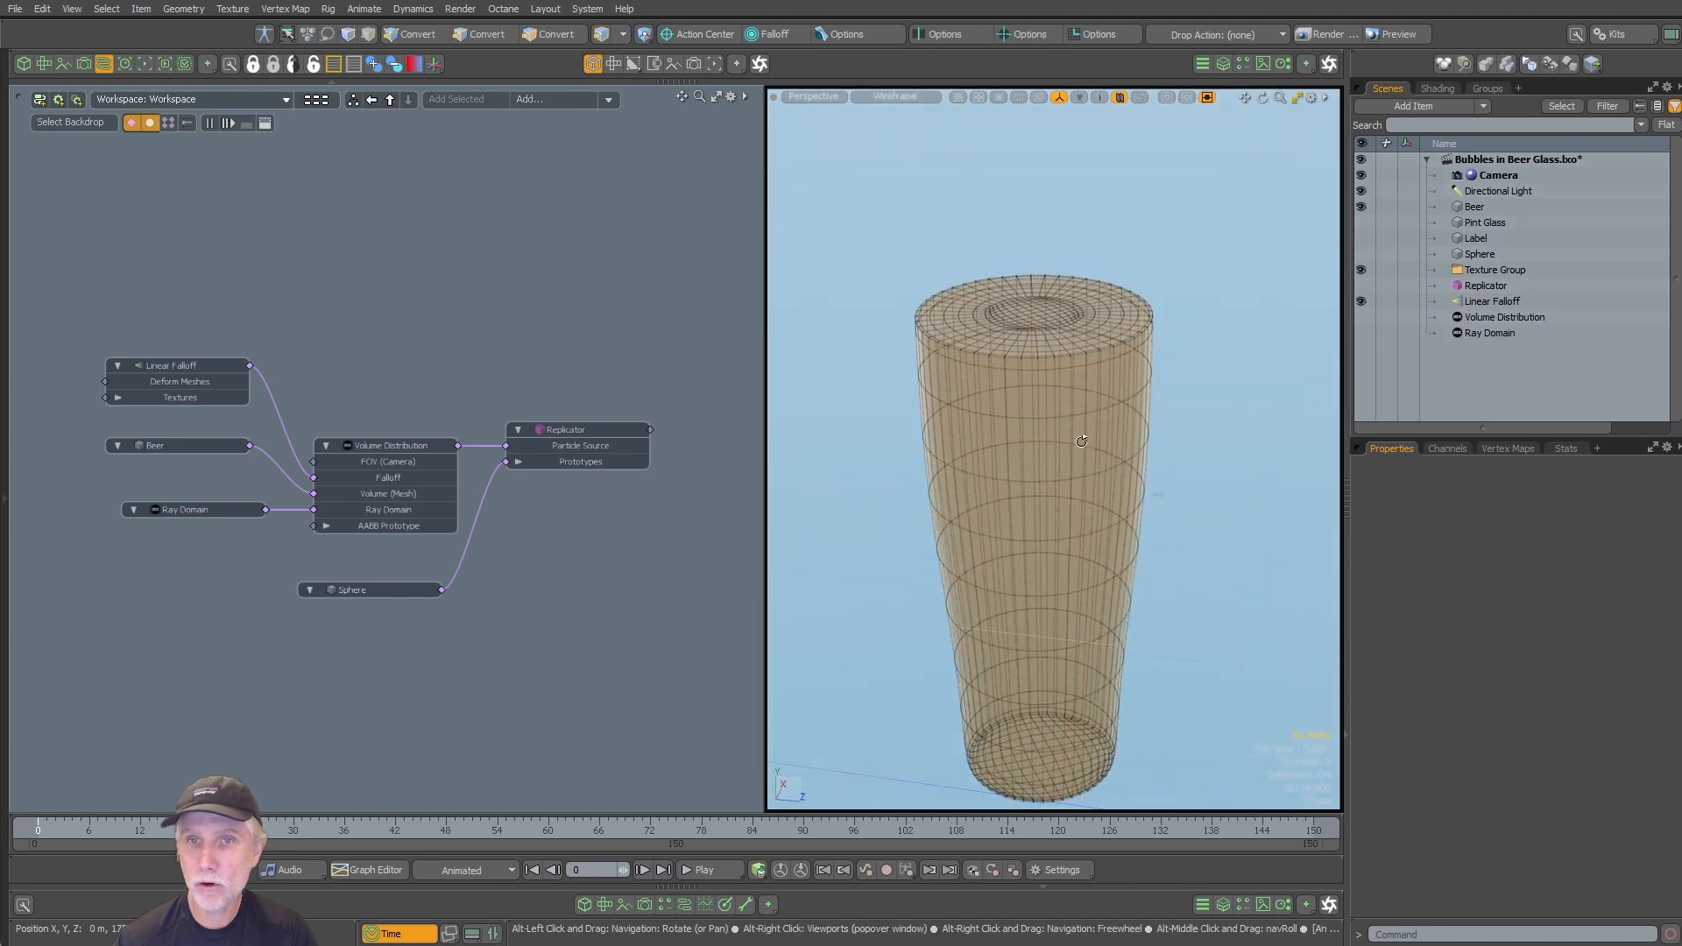
key(KP_2)
alt+shift+drag(1170, 312, 1148, 410)
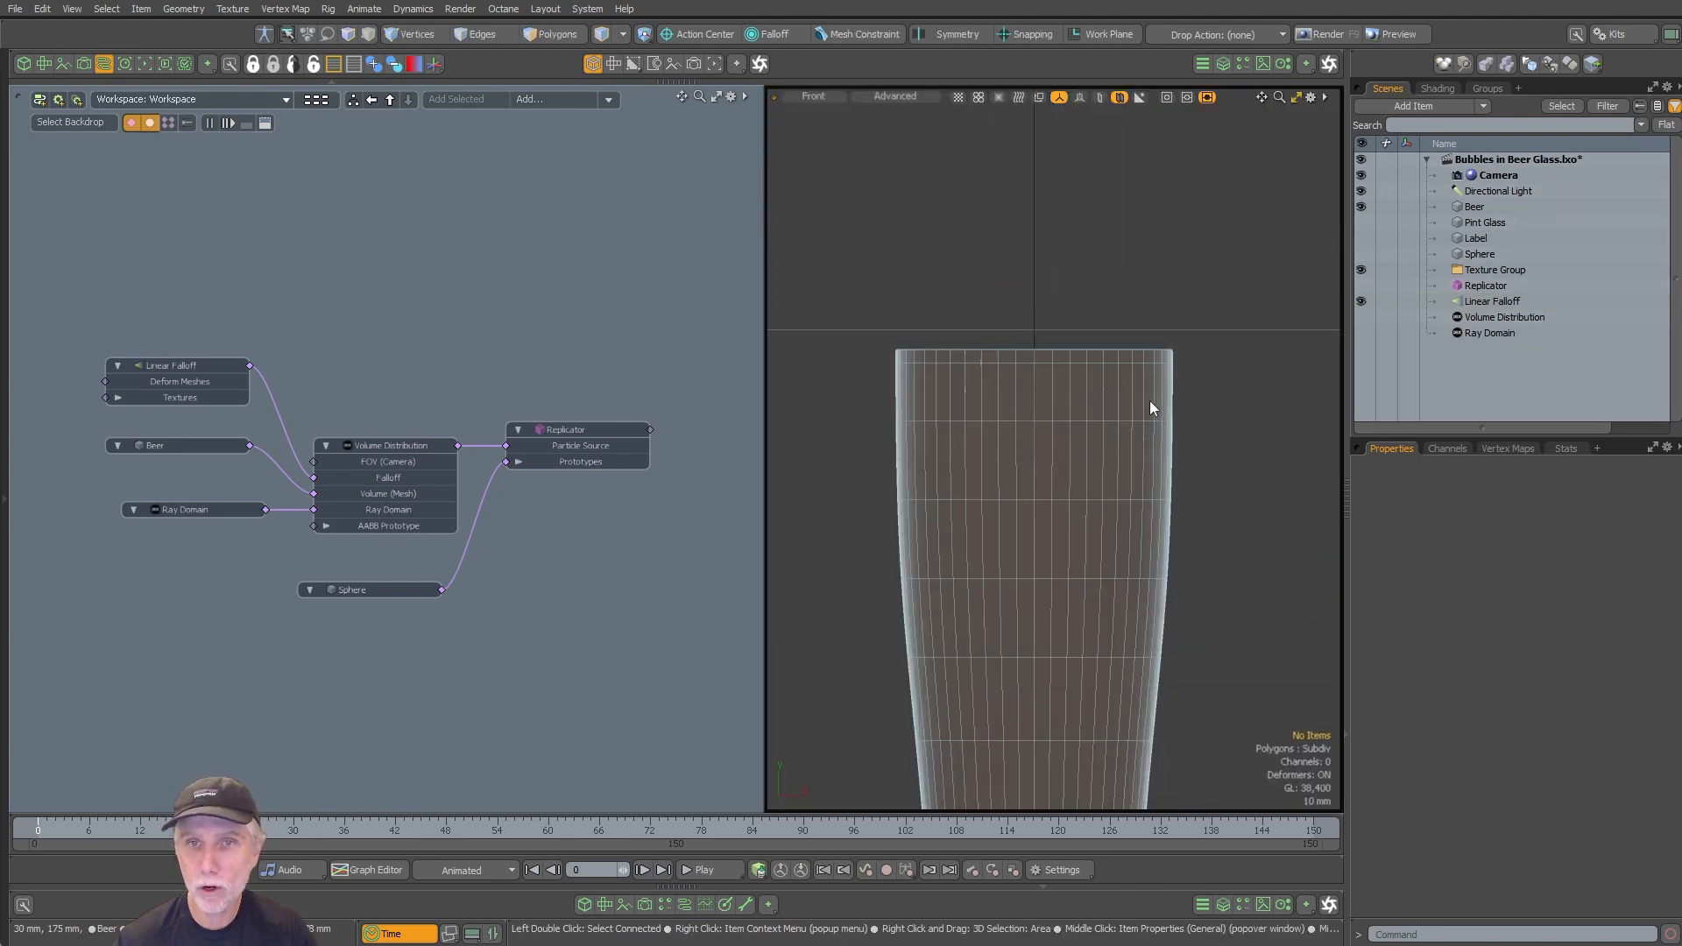
key(3)
right_drag(1280, 274, 878, 358)
key(ctrl+space)
alt+drag(1052, 353, 1070, 460)
Step: Switch the perspective view to Vertex Map shading and create a weight map named Weight with value 1.0 on the selected top polygons
key(ctrl+space)
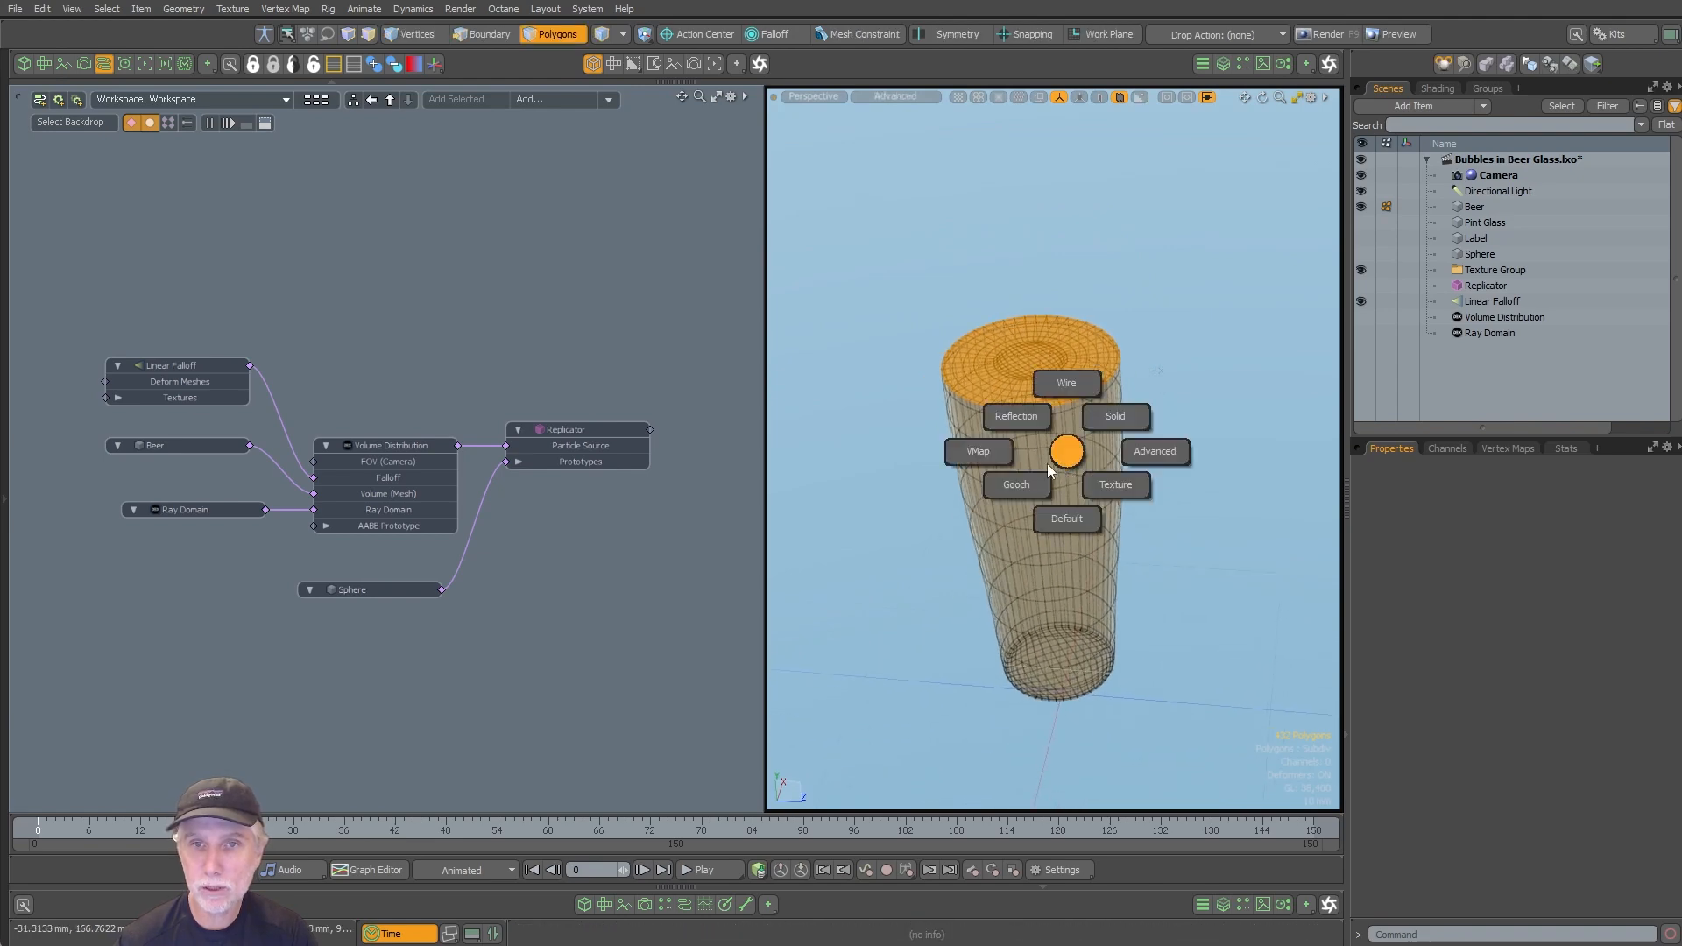
click(978, 451)
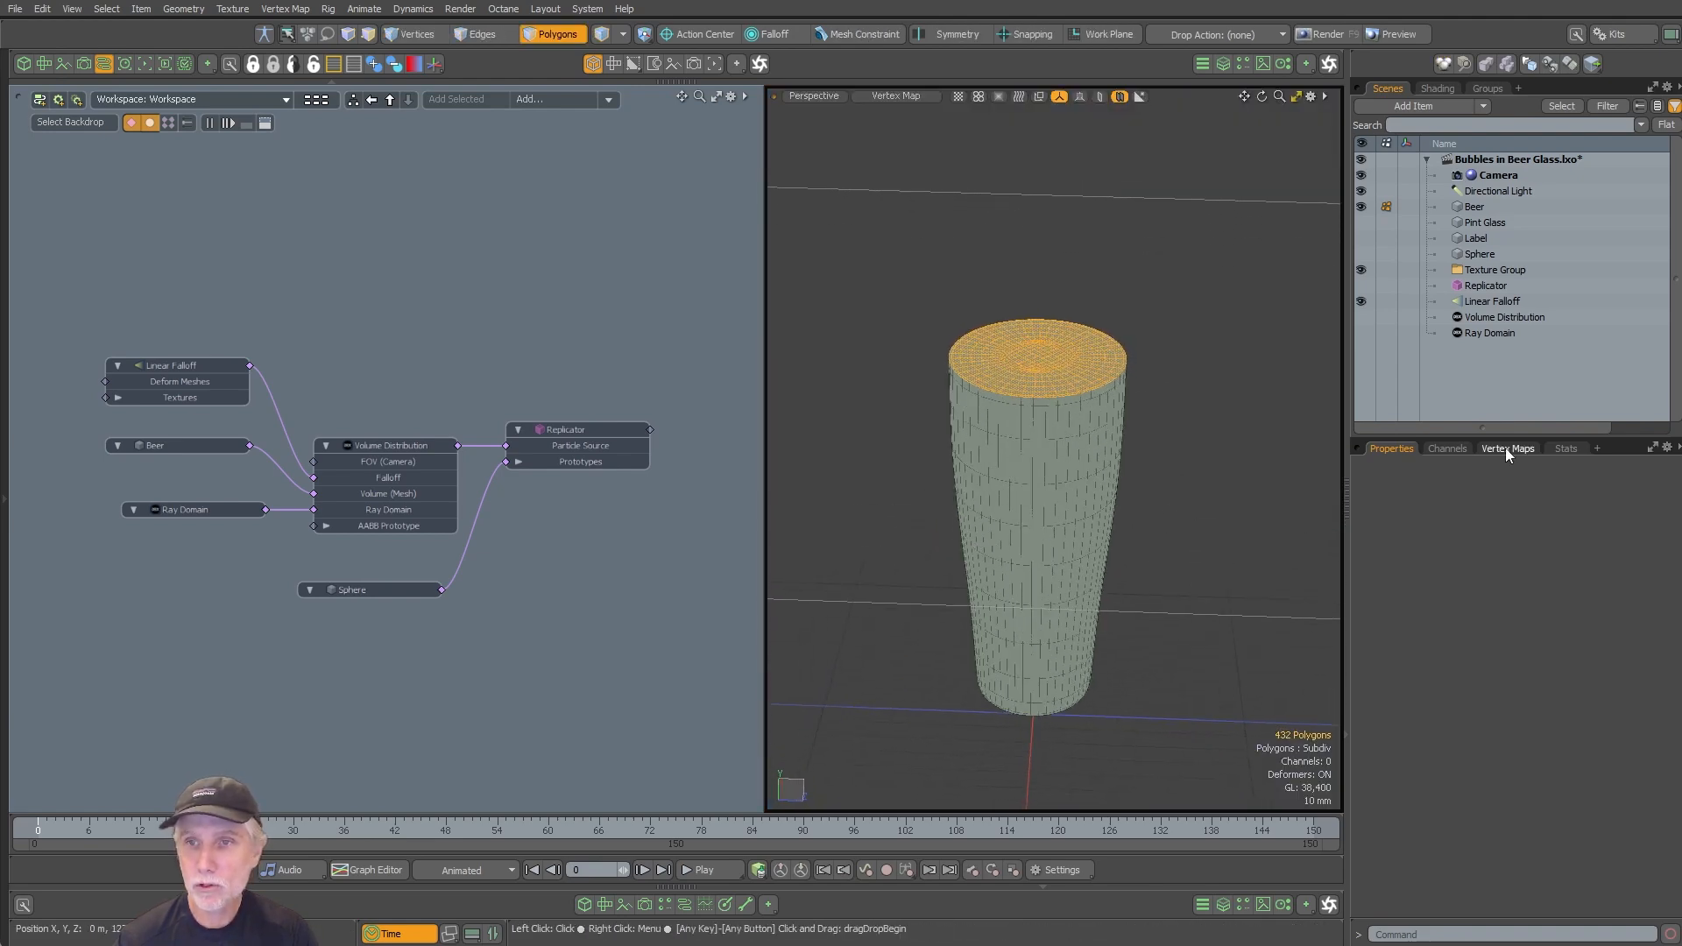
click(1505, 450)
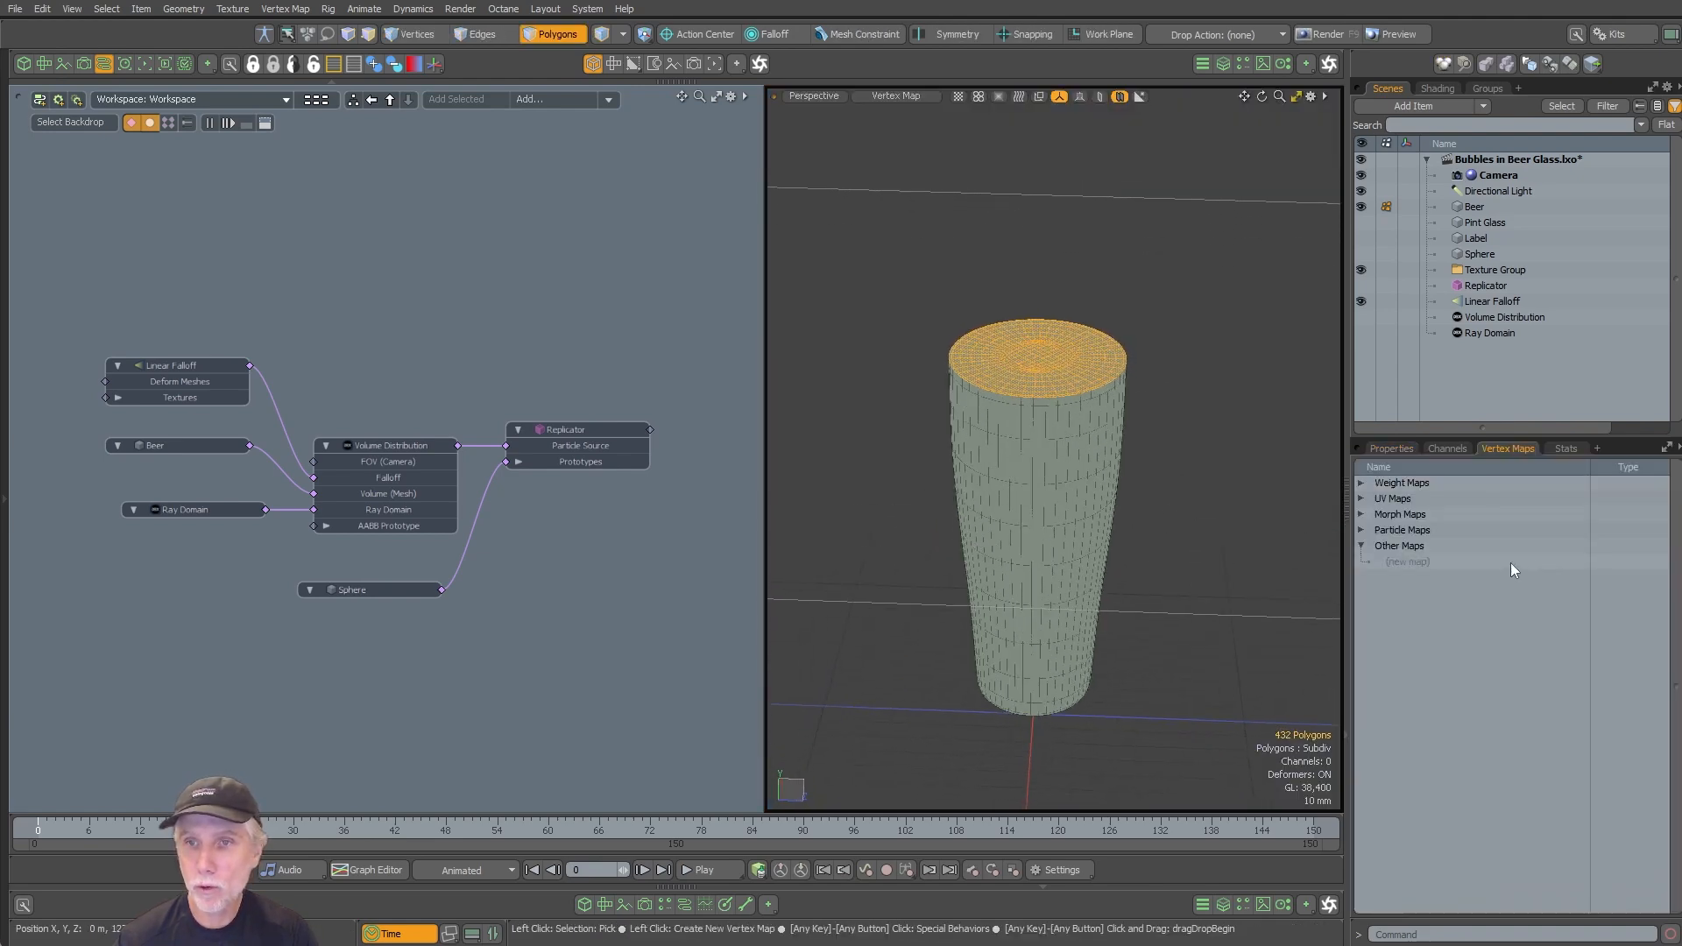
click(1360, 484)
click(1407, 530)
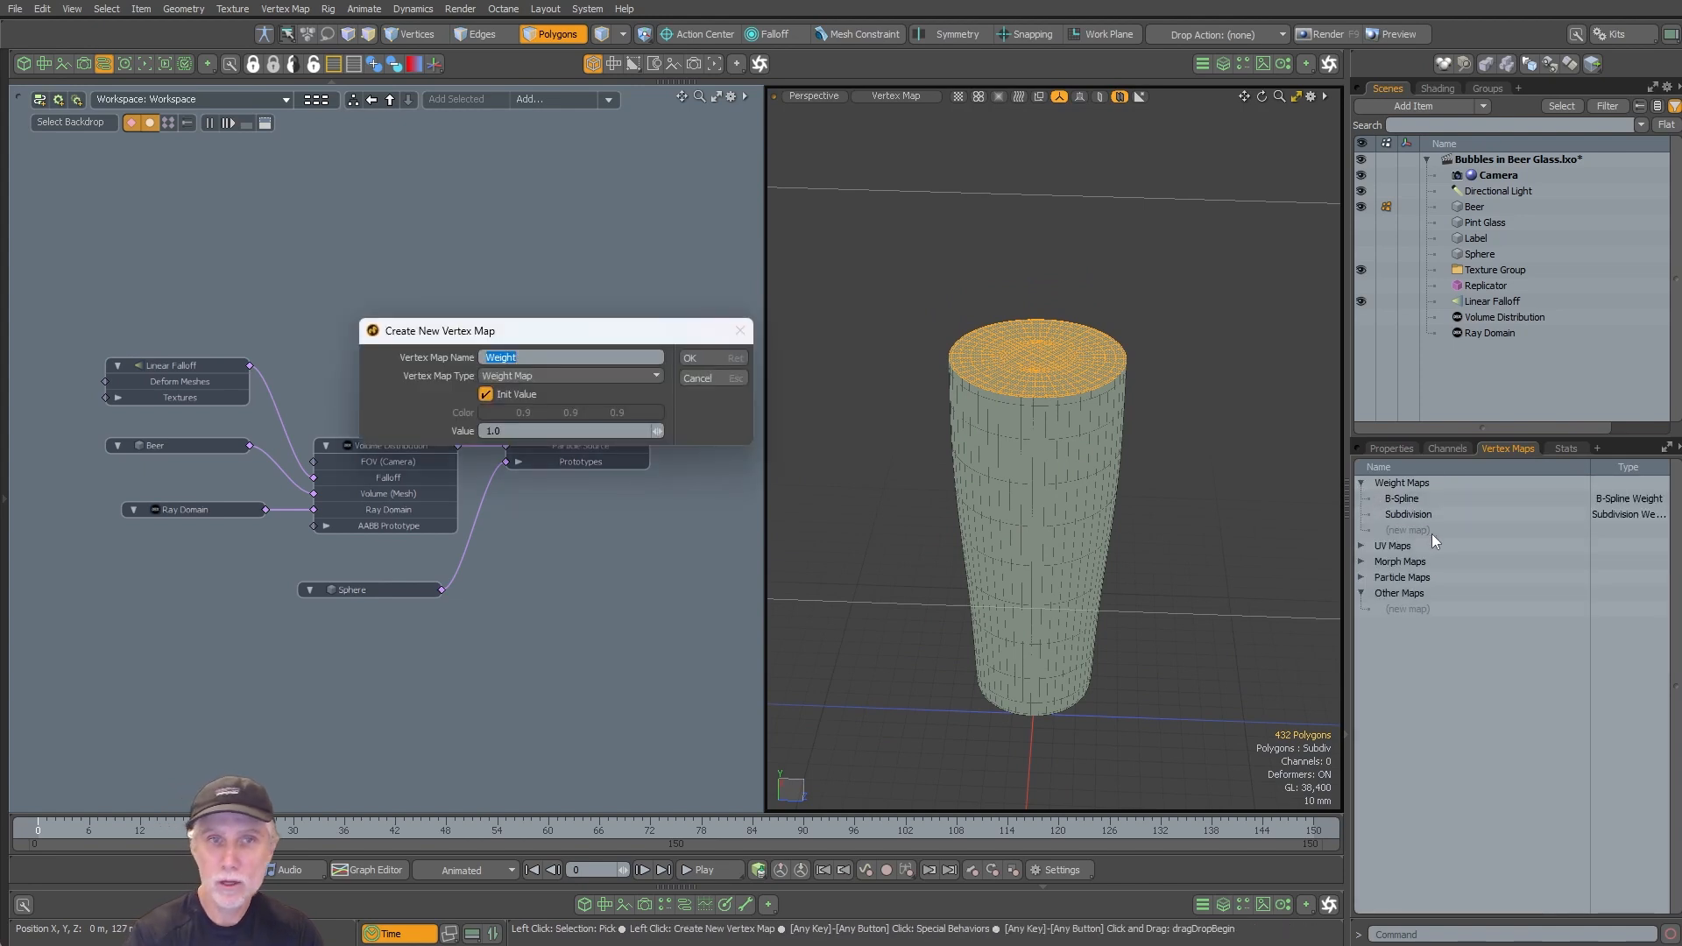
key(Return)
alt+drag(998, 465, 1158, 526)
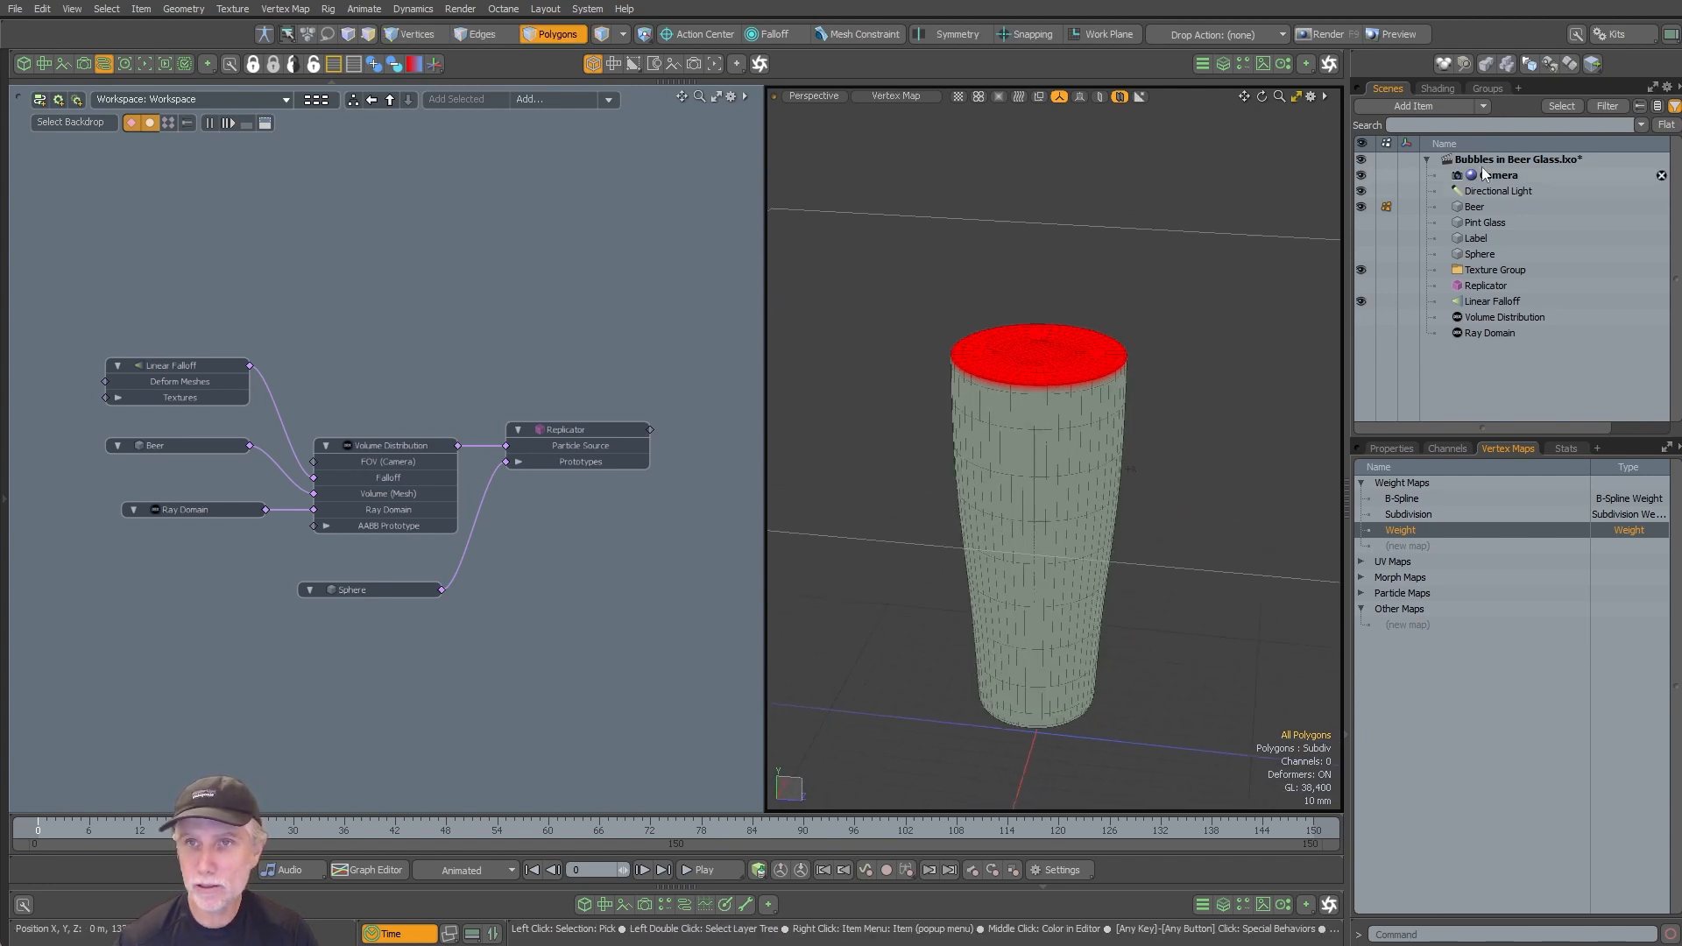
Step: Add a DEX Surface Distribution with its Ray Projection and move the distribution below Ray Domain in the item list
click(1433, 107)
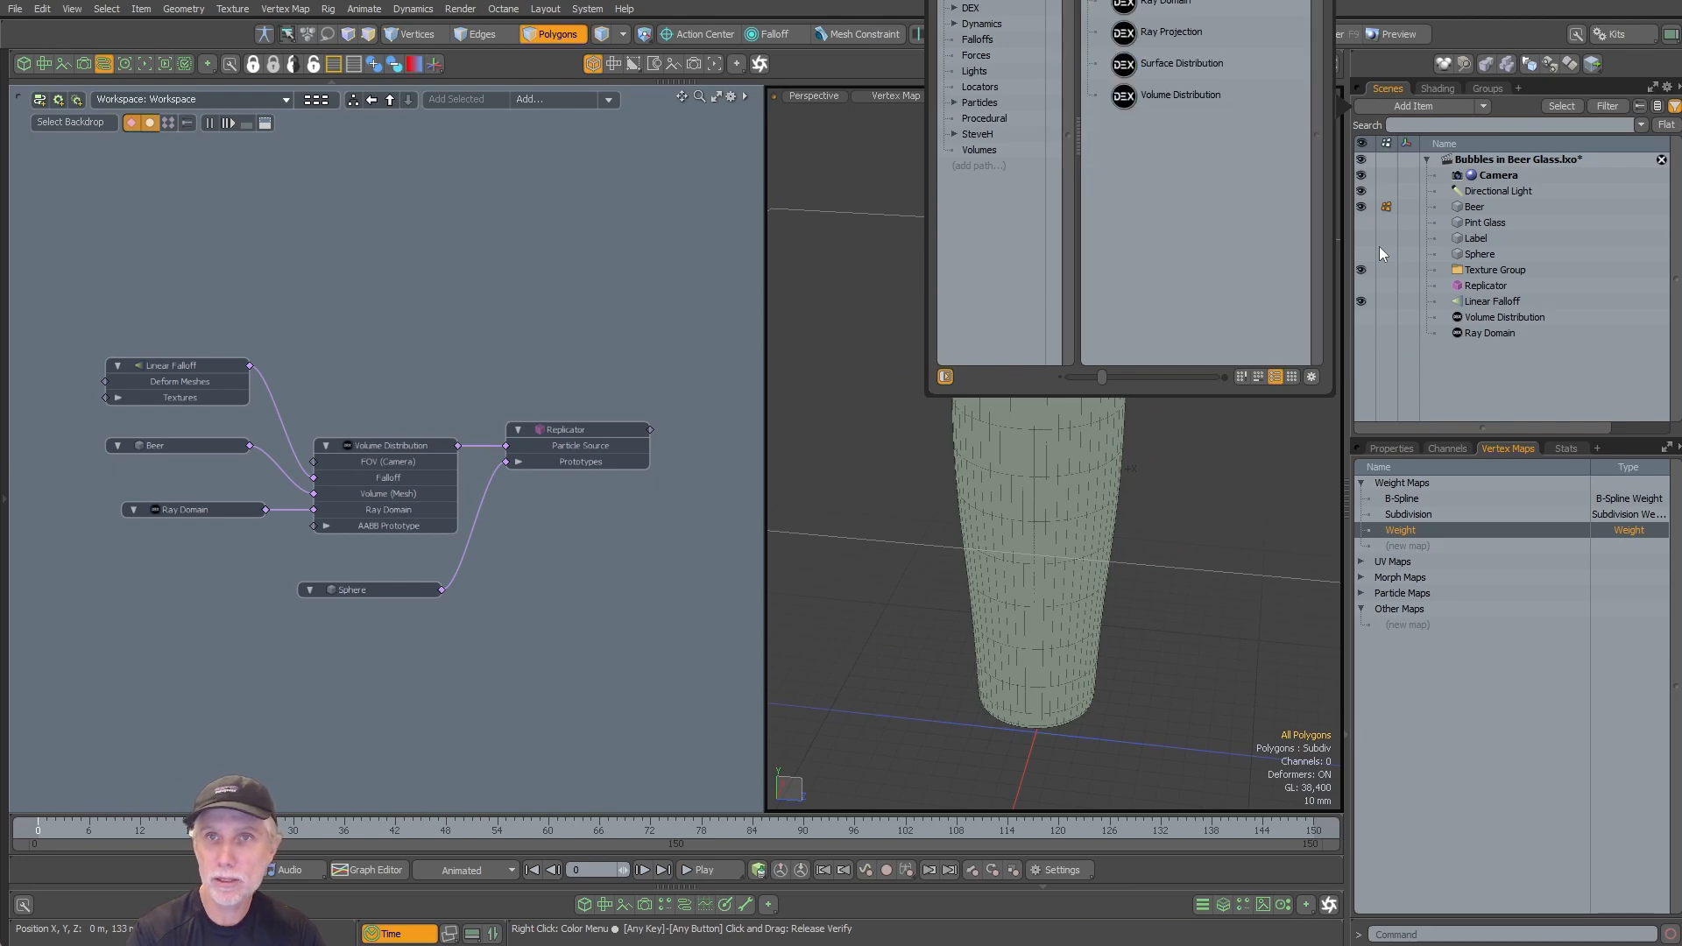
double_click(1200, 65)
ctrl+alt+drag(1189, 476, 1103, 472)
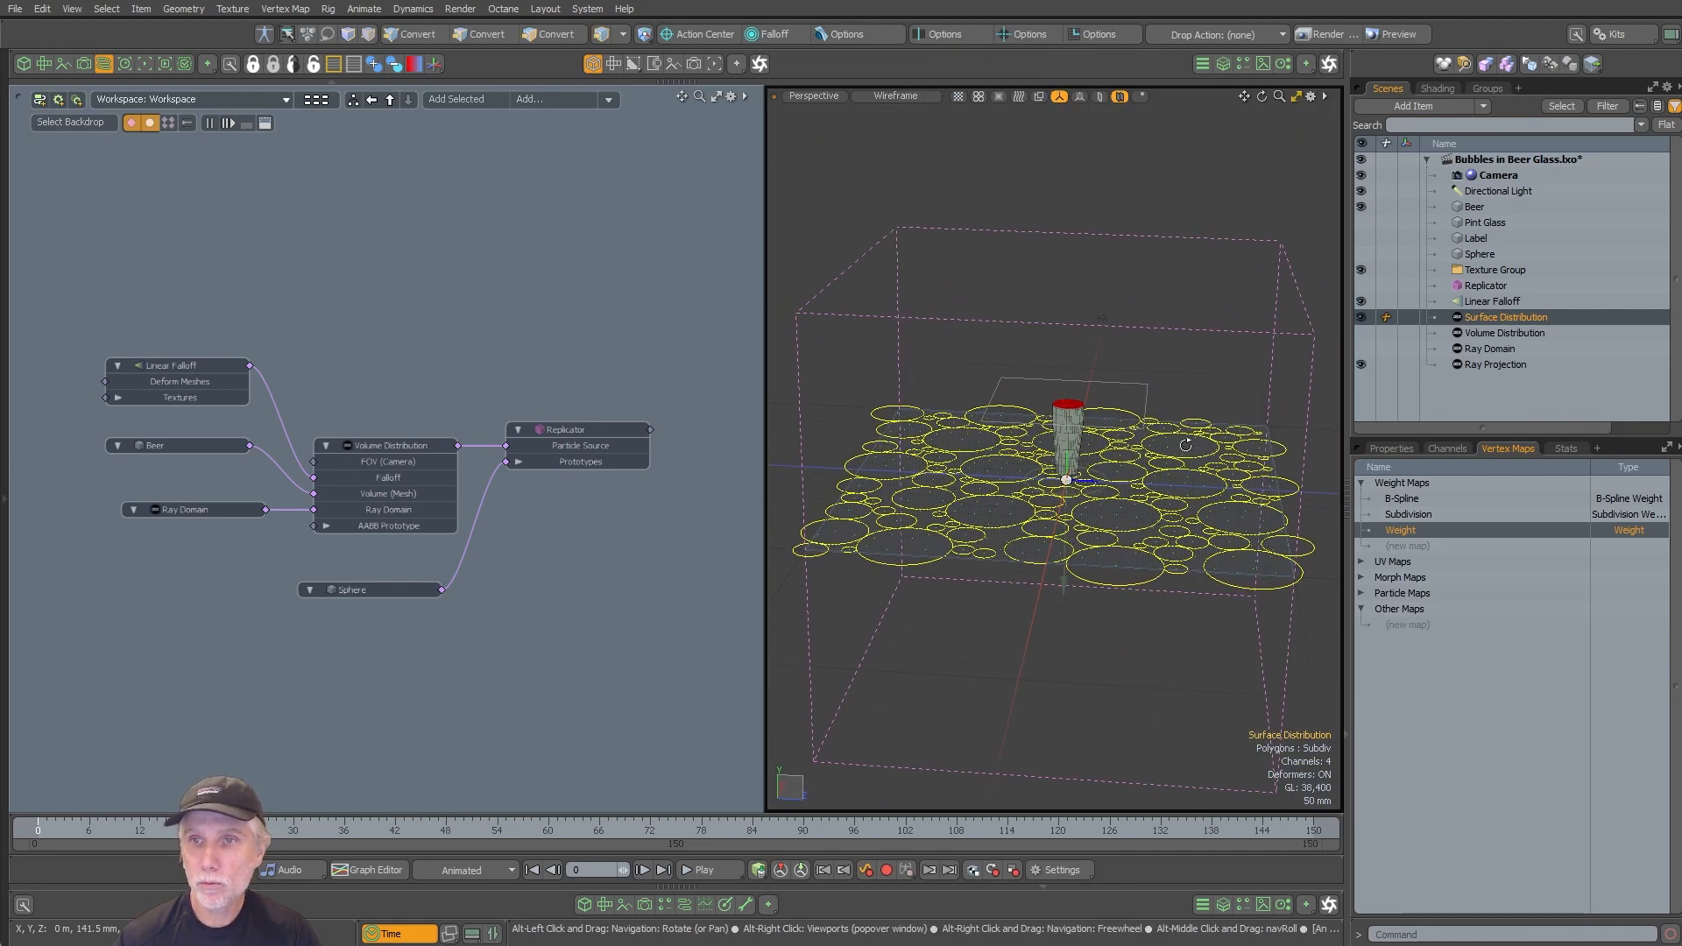
click(1501, 337)
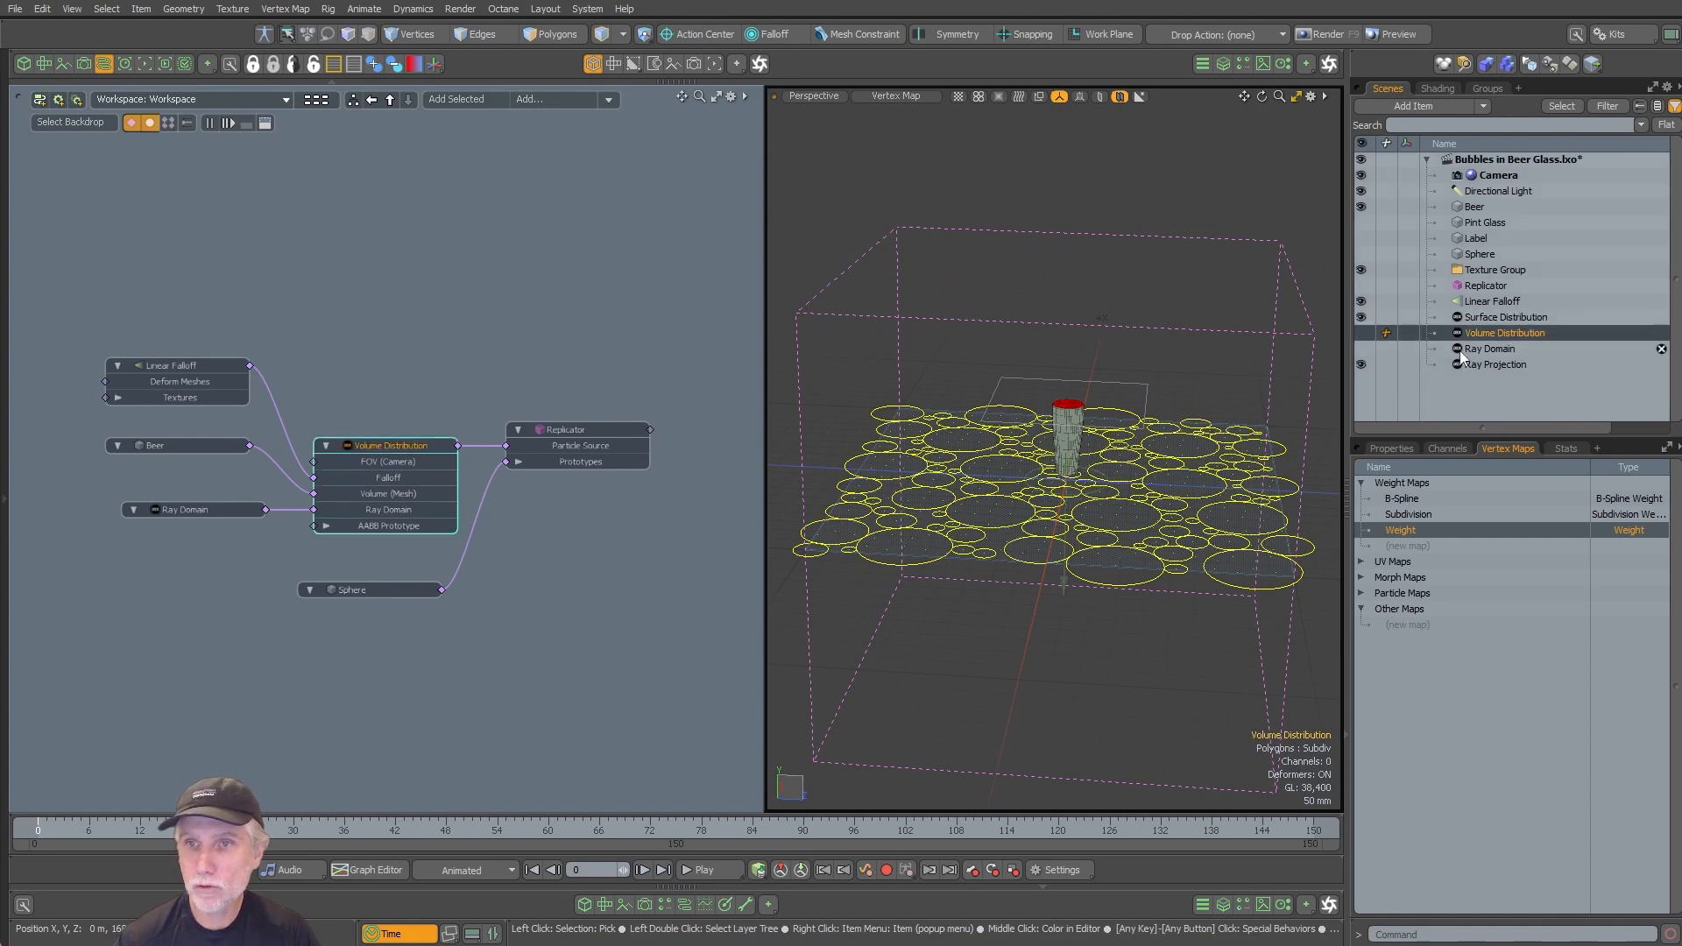
drag(1511, 317, 1507, 355)
Step: Keep the Ray Projection planar, raise it to 228 mm in Y above the beer, and scale it down to slightly wider than the beer's top
click(1494, 366)
alt+drag(1034, 368, 1088, 460)
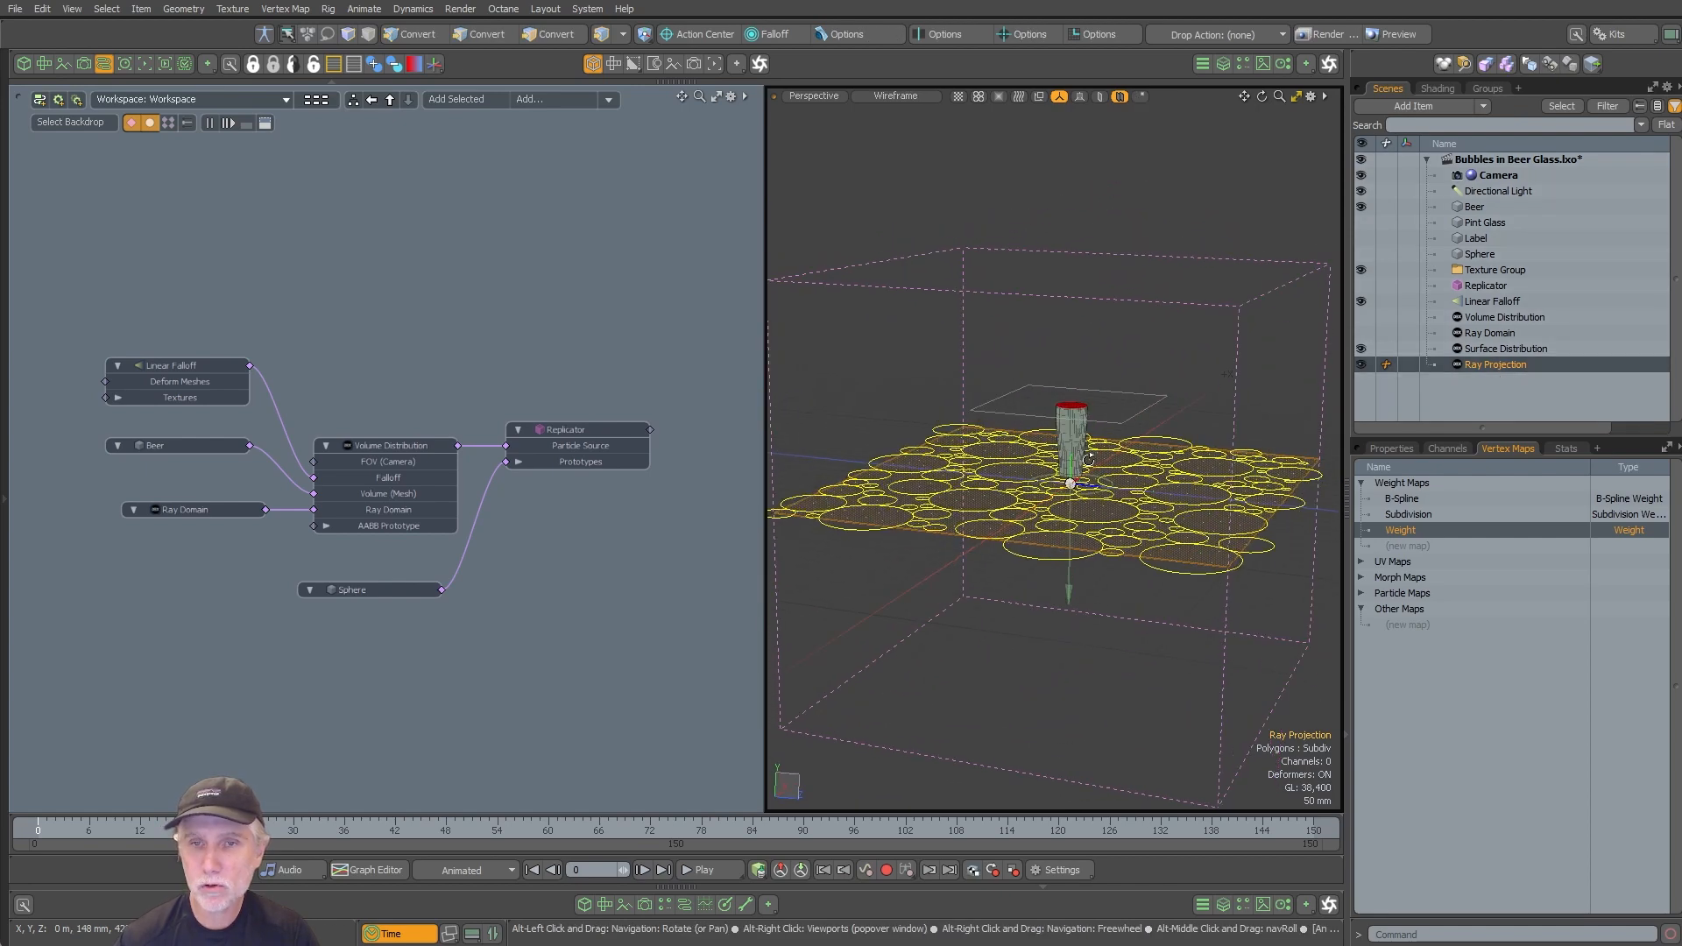
click(1393, 450)
click(1548, 520)
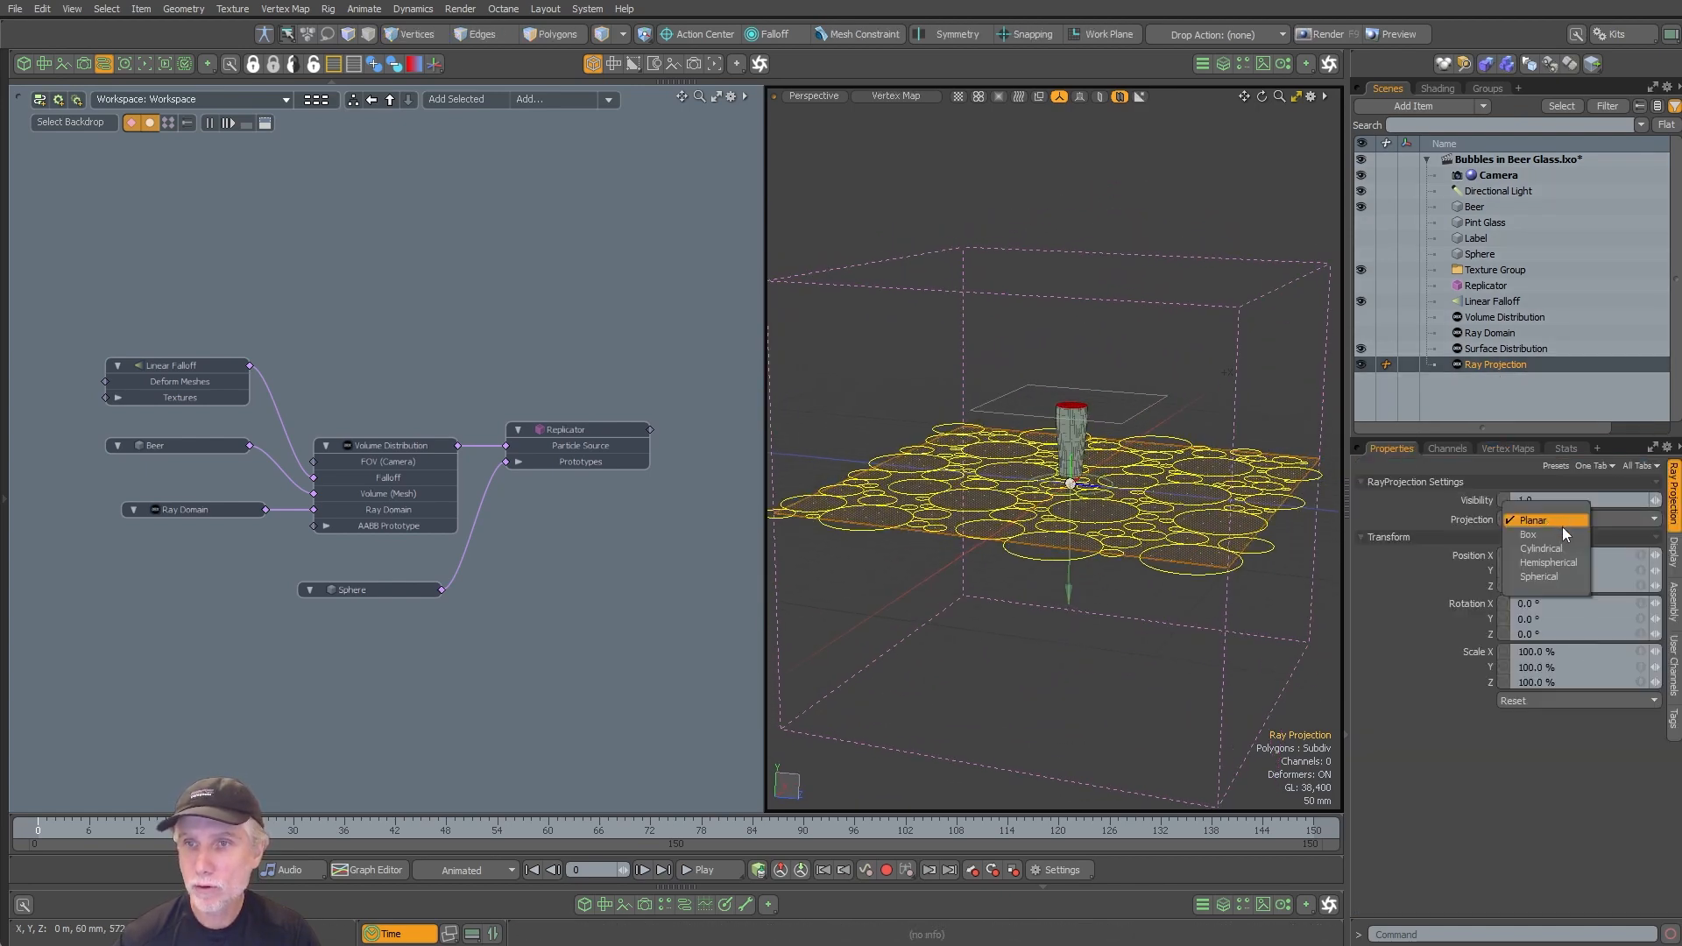
click(1553, 534)
click(1545, 519)
click(1543, 518)
click(1538, 517)
click(1540, 505)
key(y)
alt+drag(1166, 445, 990, 378)
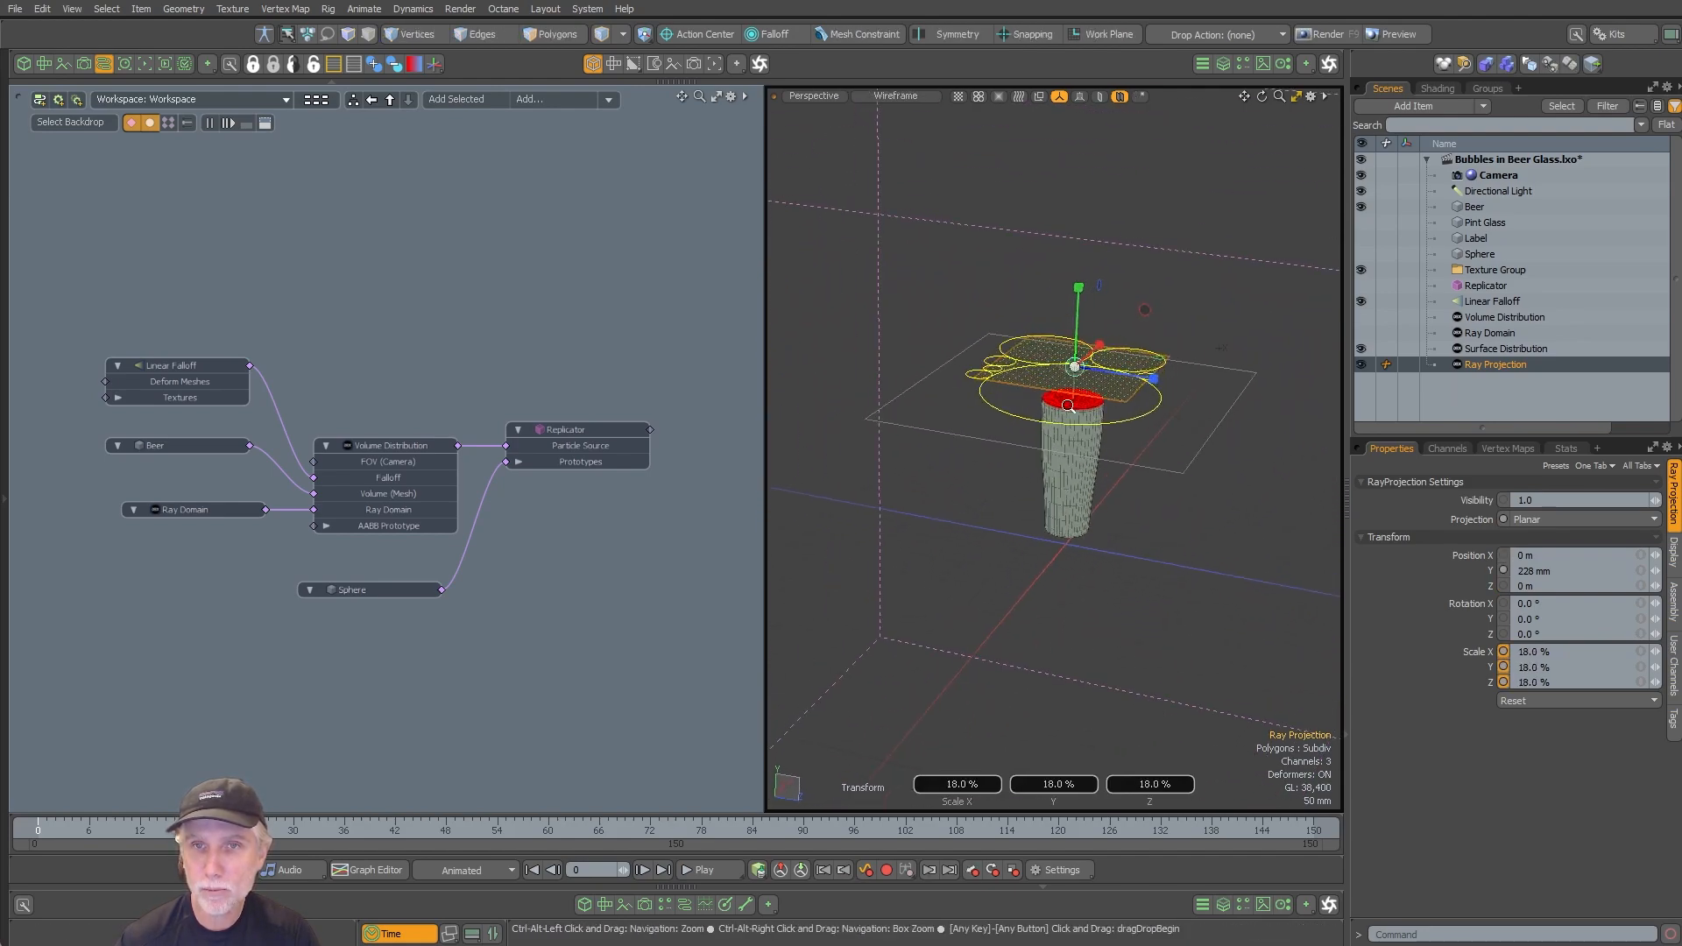
scroll(1111, 365, up, 5)
scroll(1103, 366, down, 5)
alt+drag(1102, 367, 1025, 517)
key(ctrl+space)
alt+drag(1106, 633, 995, 478)
Step: Add the Surface Distribution and Ray Projection to the schematic and link the Beer mesh to the distribution's Surface (Mesh) input
shift+click(1269, 482)
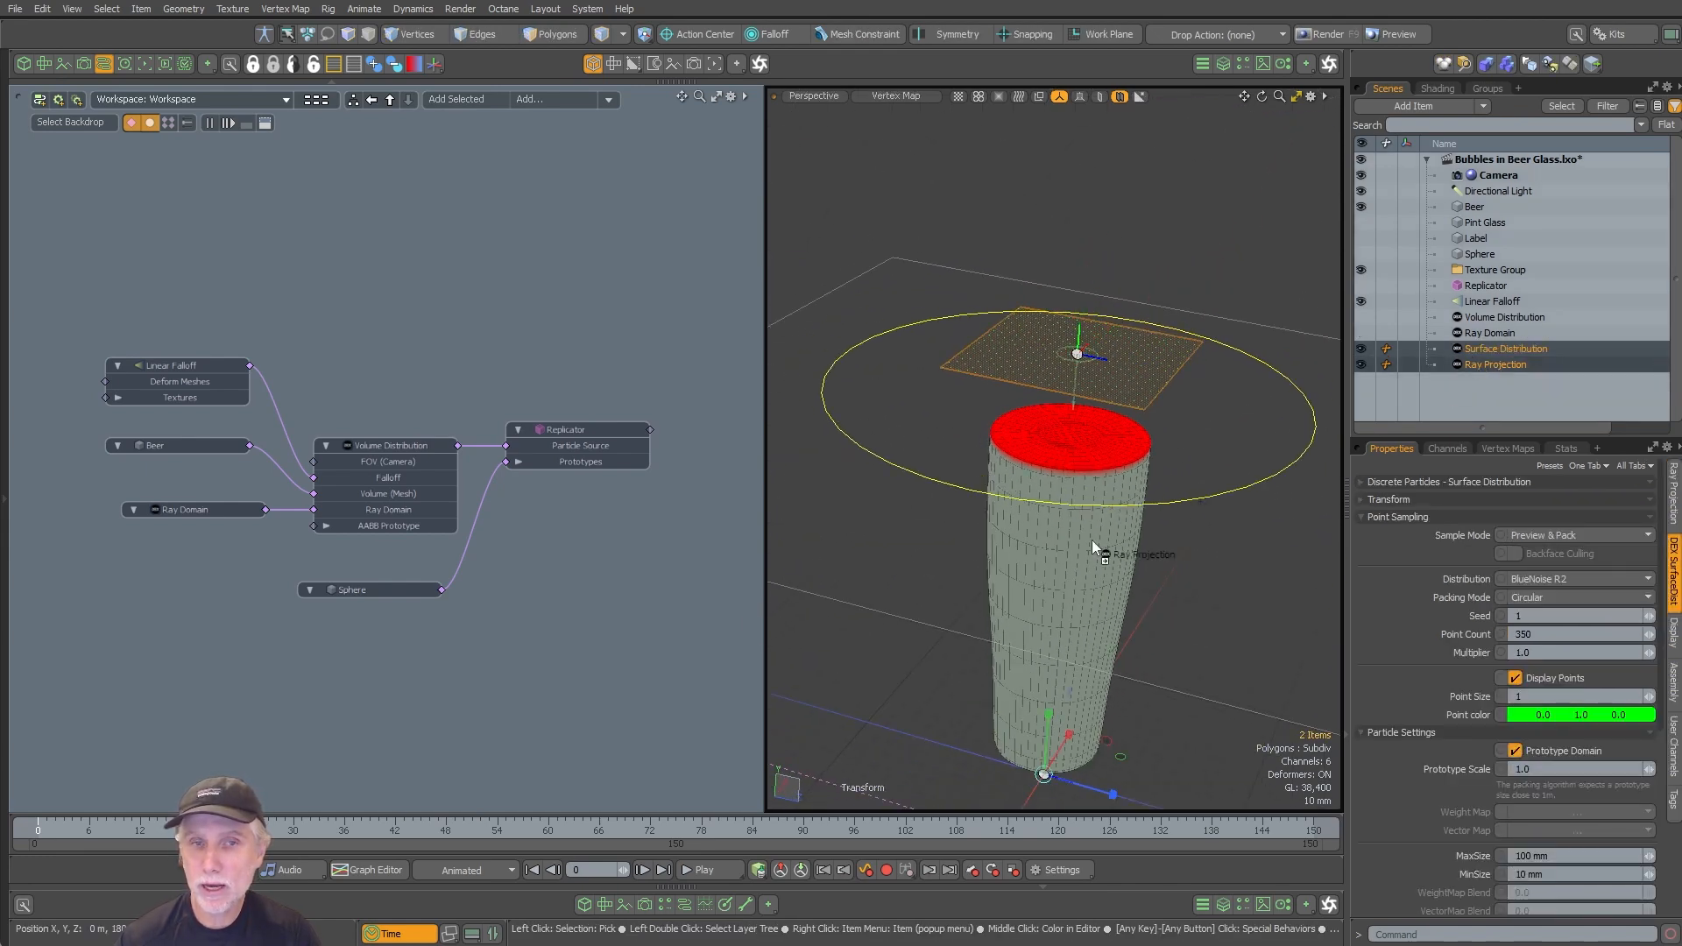
drag(374, 663, 374, 664)
alt+drag(451, 614, 471, 536)
click(571, 363)
ctrl+alt+drag(291, 620, 508, 574)
mouse_move(282, 312)
mouse_down()
mouse_move(227, 325)
mouse_move(264, 326)
mouse_up()
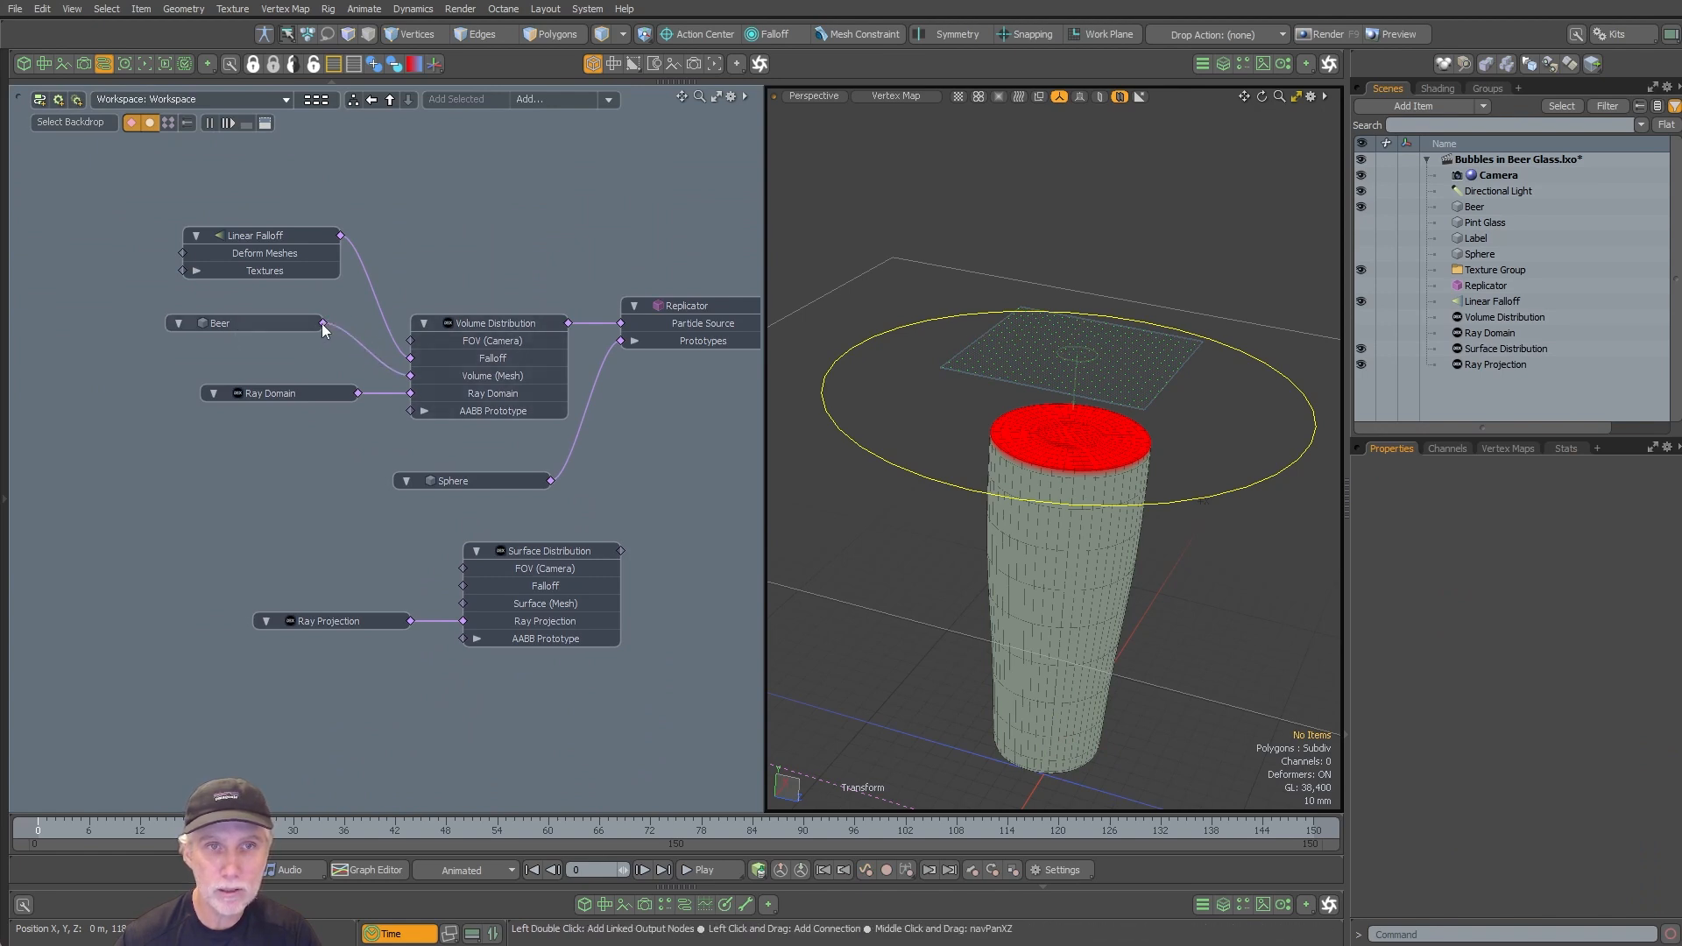
drag(473, 602, 464, 604)
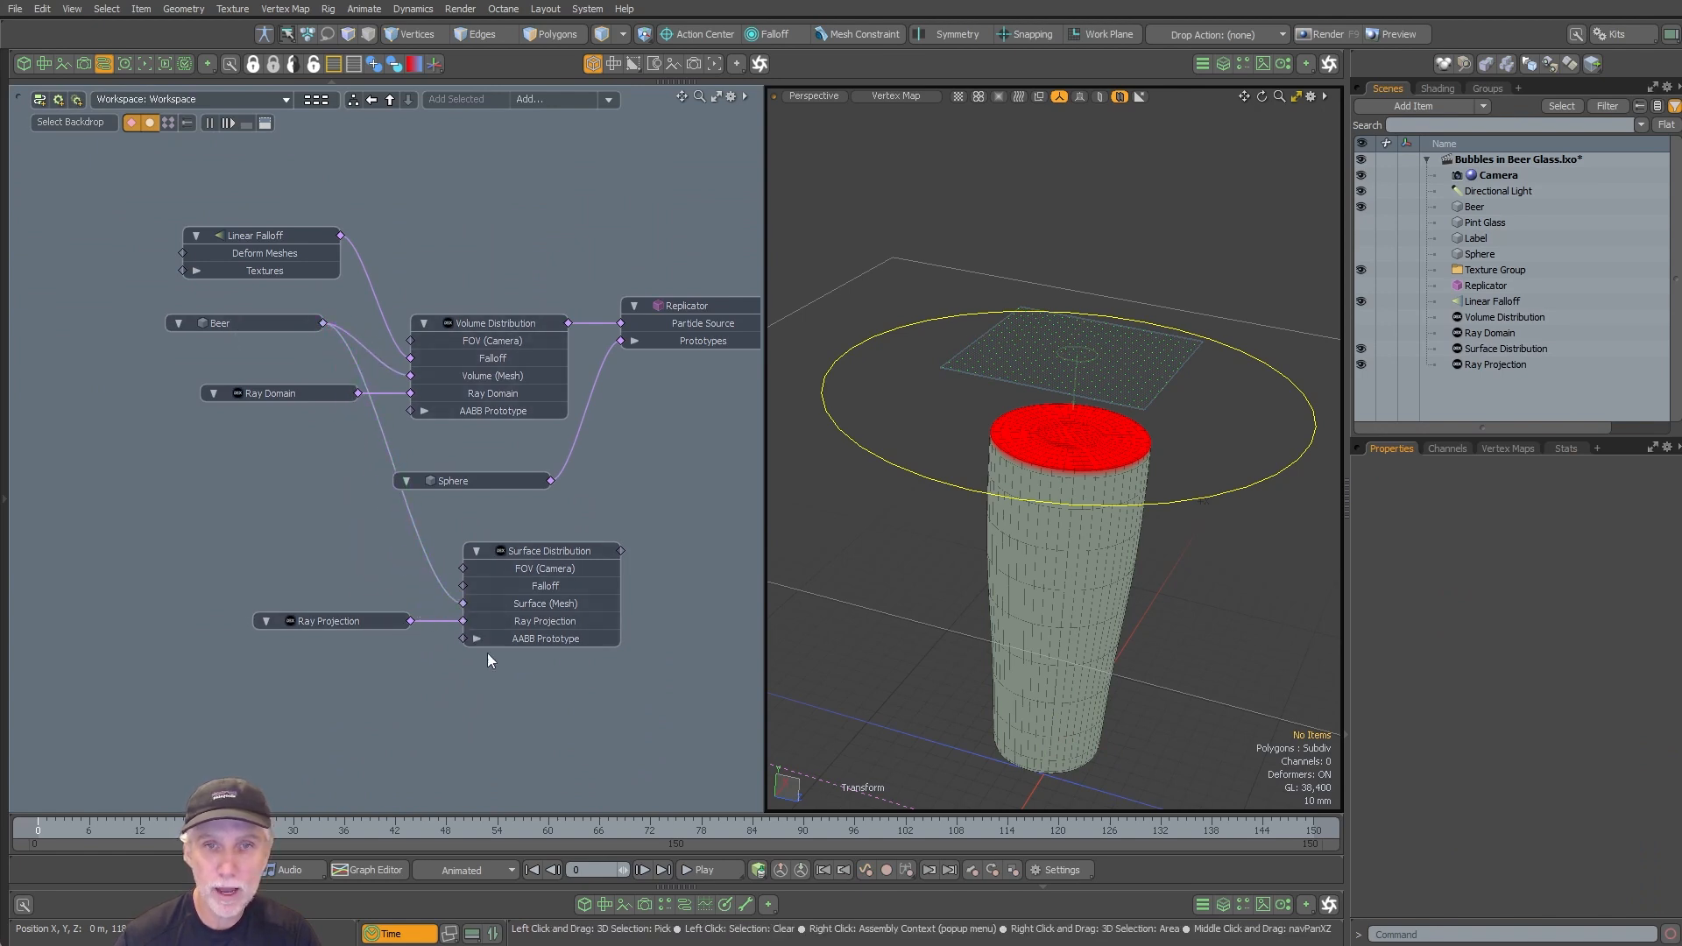
middle_drag(466, 652, 406, 668)
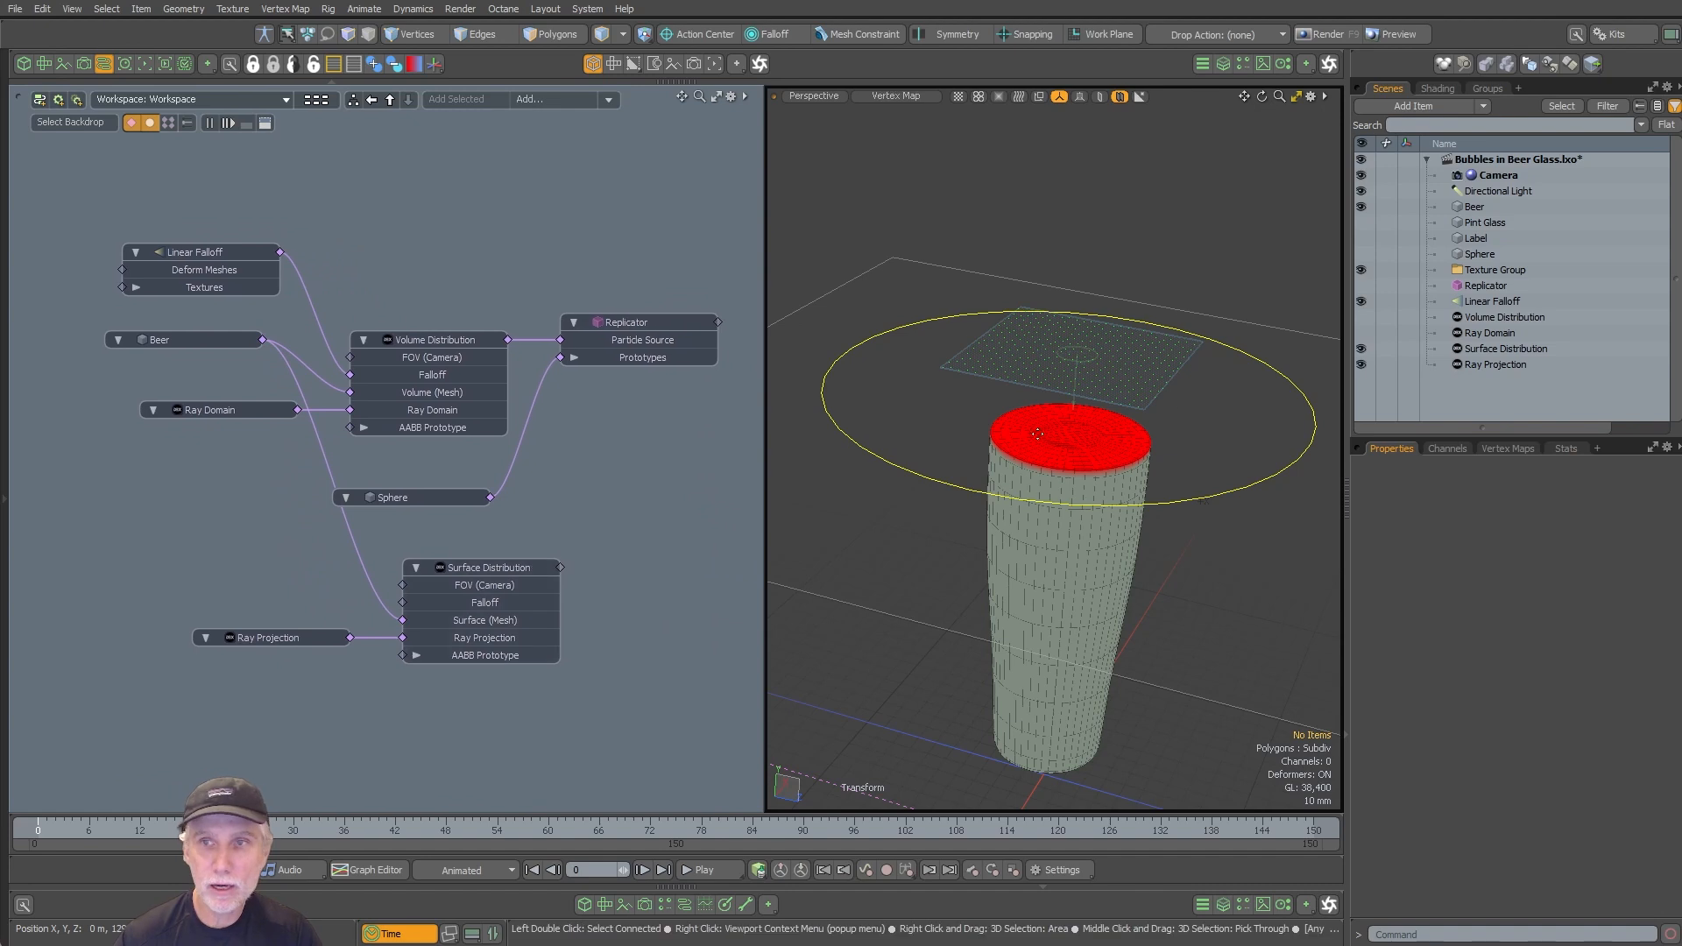
Step: Rename the Replicator as Replicator Volume
click(1482, 296)
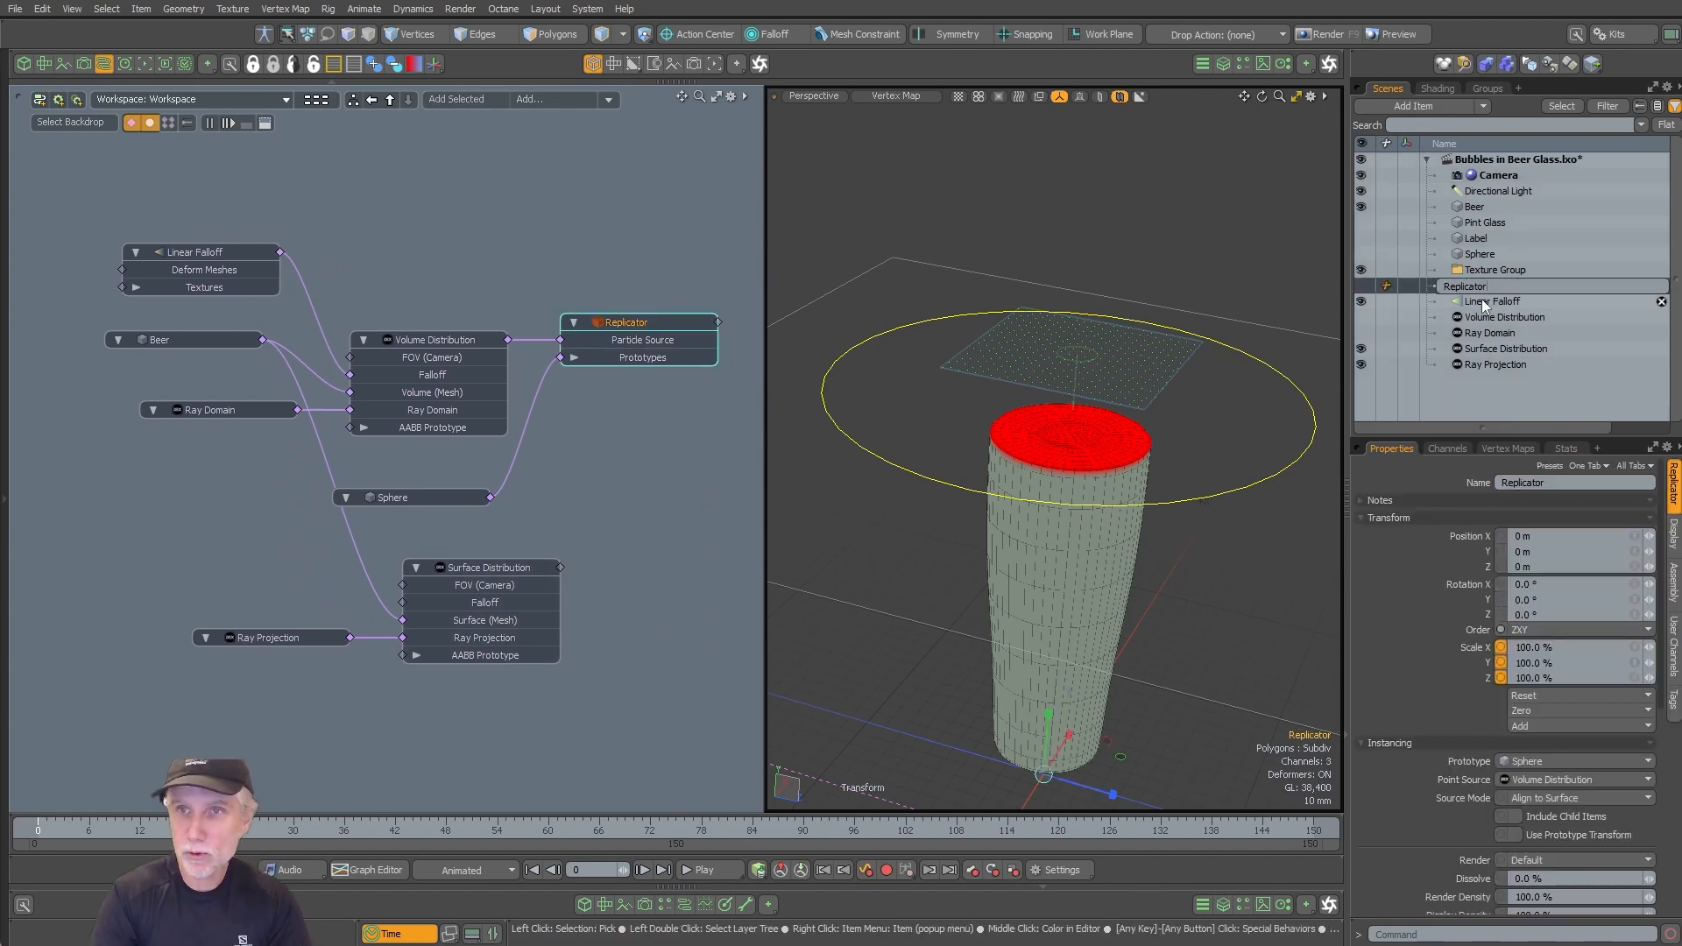
text(me)
key(Return)
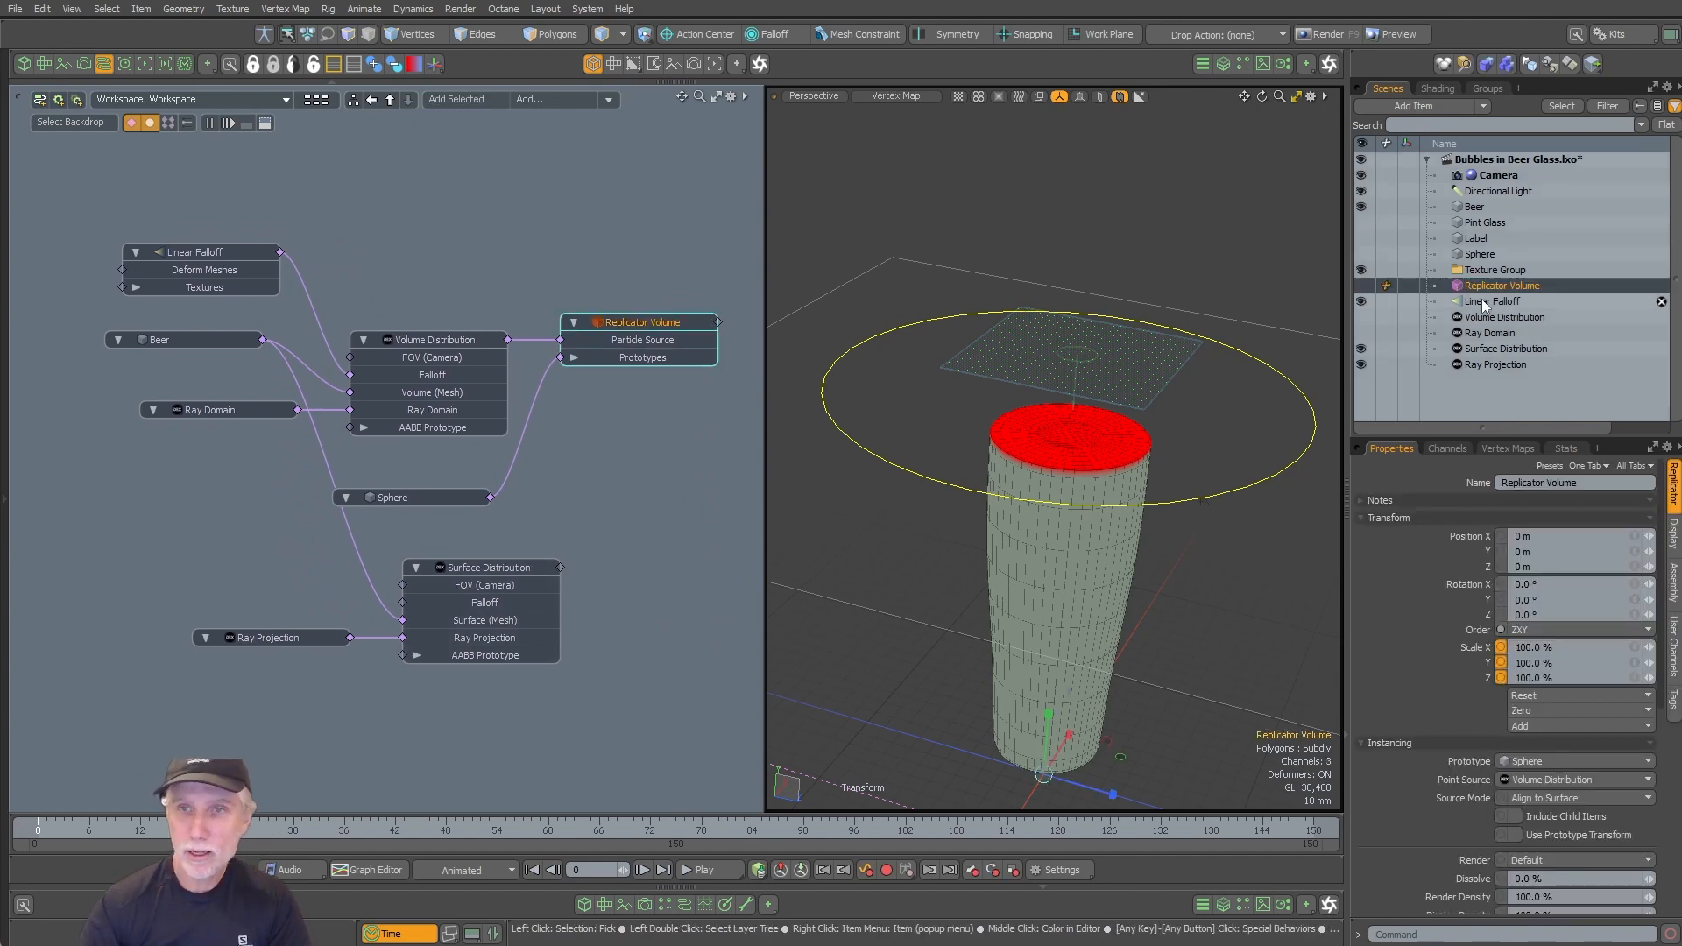
Step: Duplicate Replicator Volume, place the copy beside the Surface Distribution, and replace the copy's particle source with the Surface Distribution
click(668, 339)
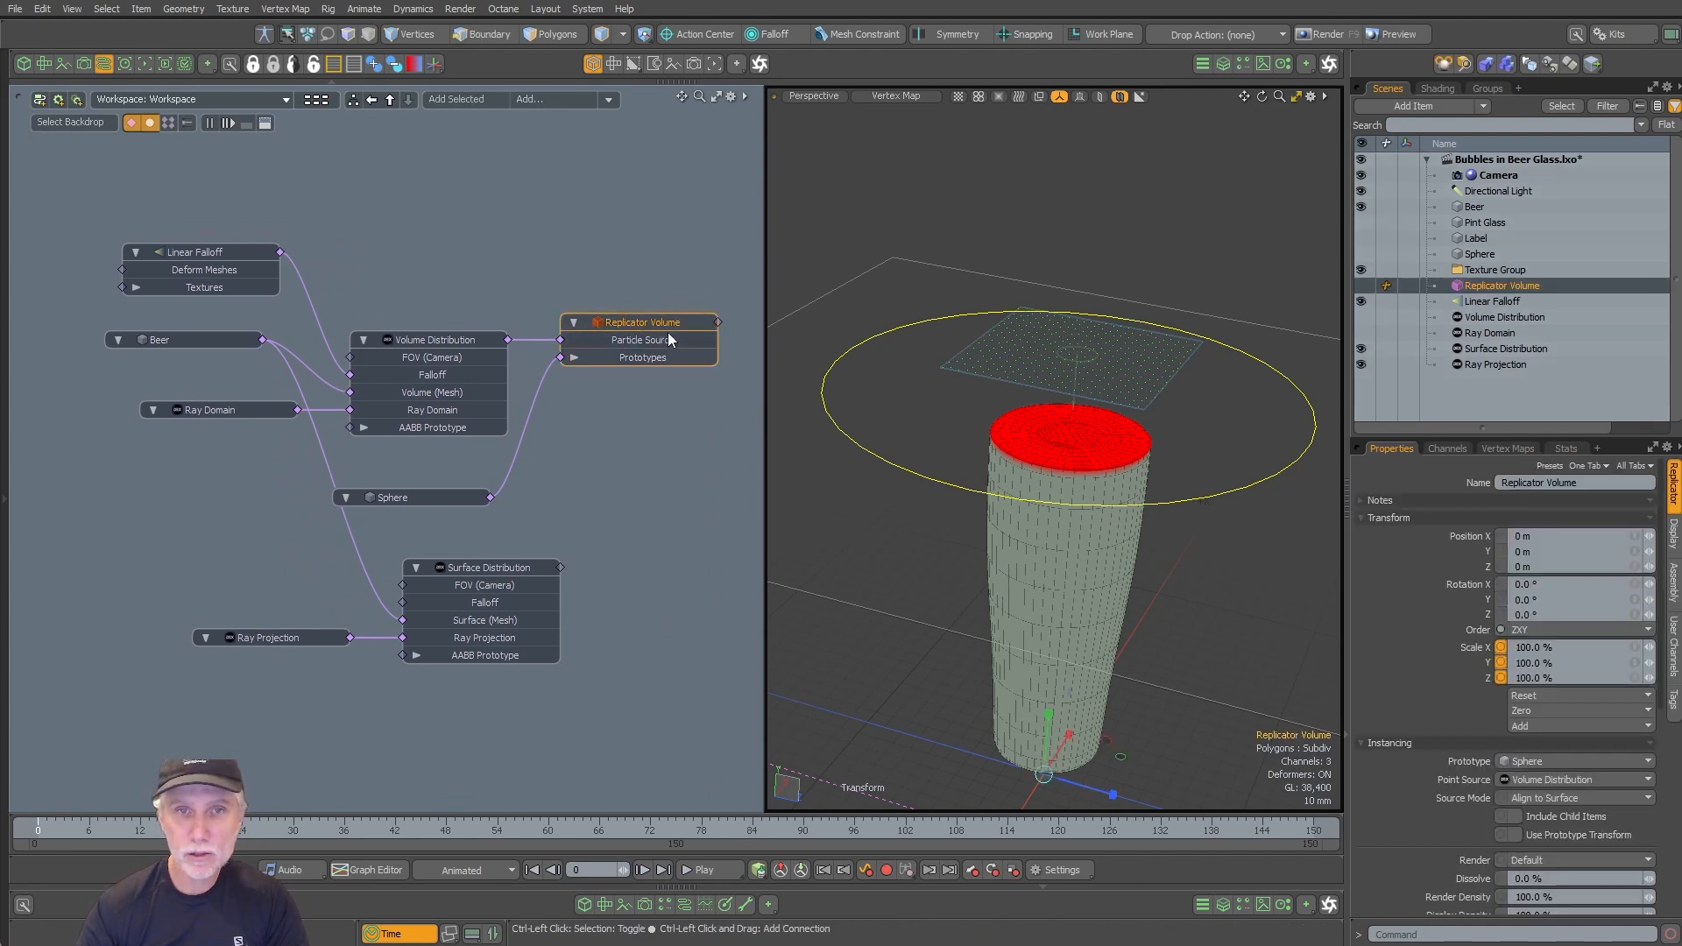
key(ctrl+d)
drag(668, 310, 718, 516)
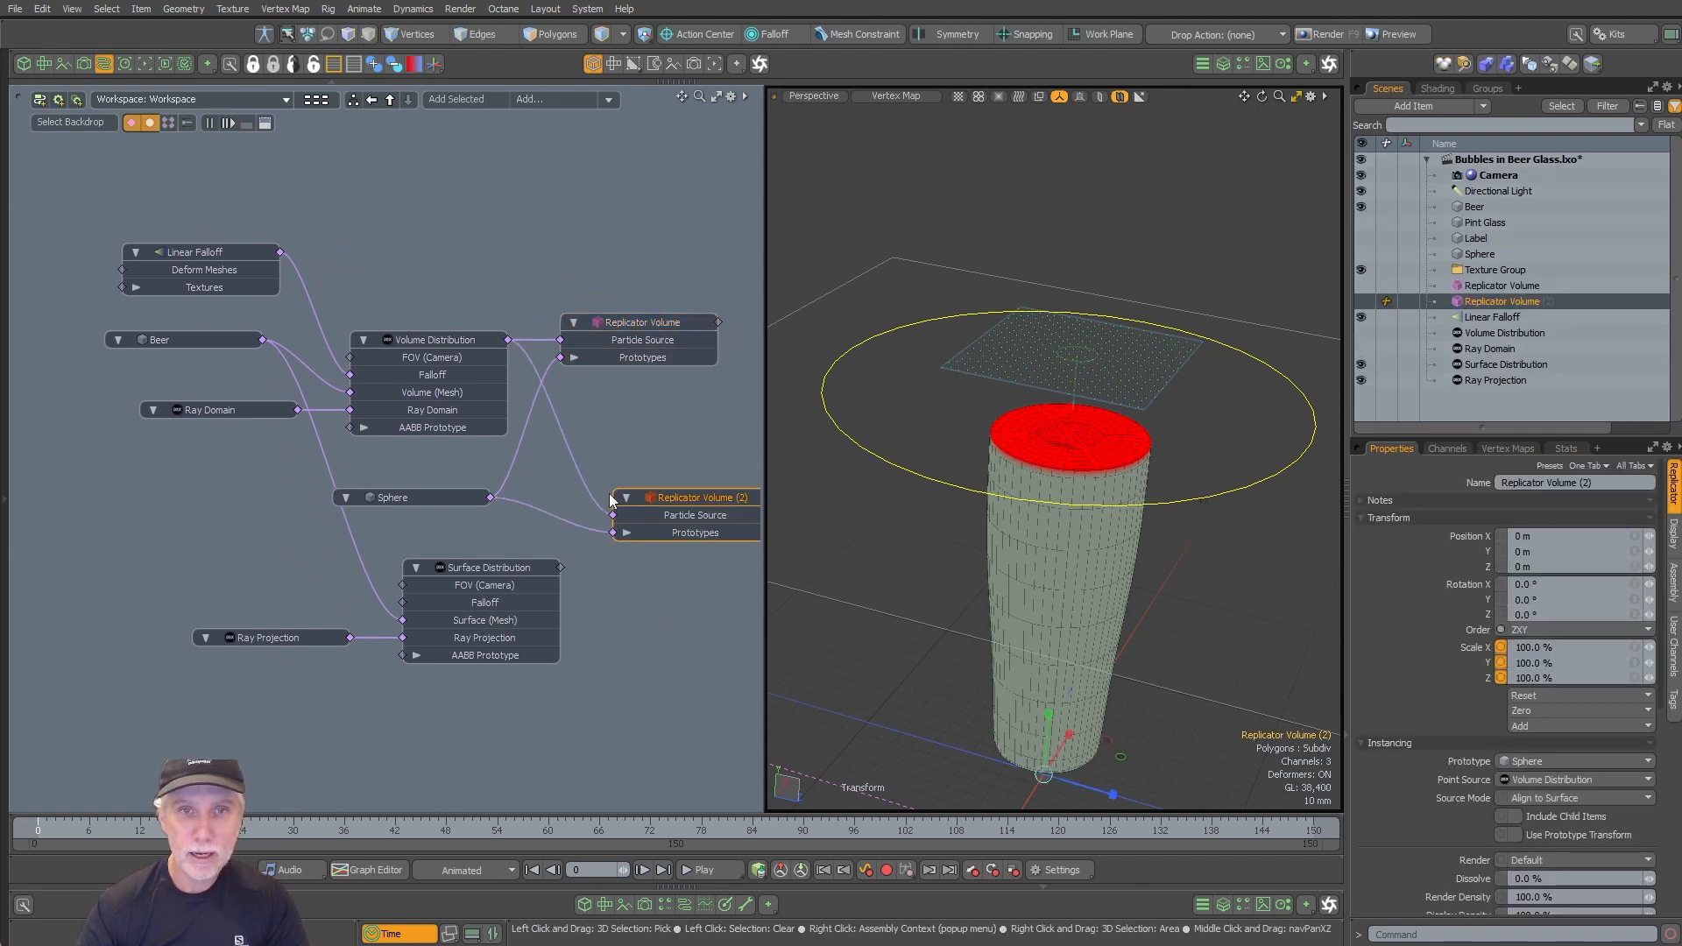
middle_drag(653, 480, 516, 435)
drag(558, 462, 575, 498)
drag(279, 452, 310, 452)
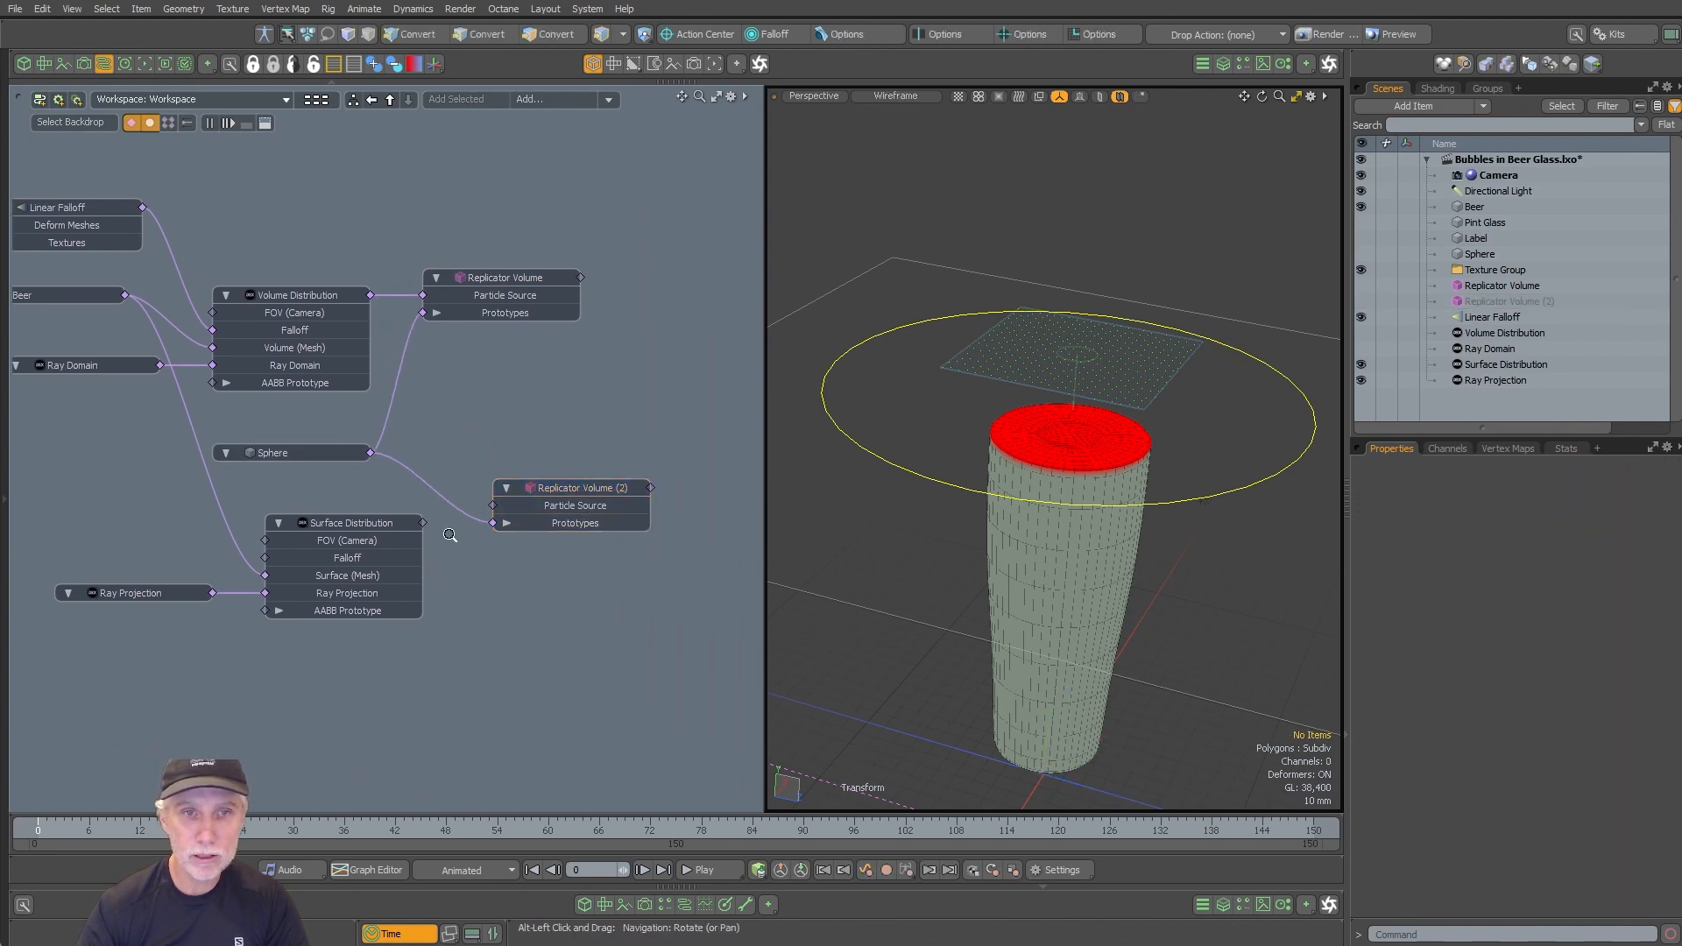
scroll(454, 539, up, 2)
drag(411, 529, 526, 510)
alt+drag(567, 452, 473, 469)
alt+drag(438, 468, 570, 442)
Step: Give the Surface Distribution a Chaos of 1.0, a MaxSize of 5 mm and a MinSize of 200 um
click(458, 495)
ctrl+alt+drag(1095, 425, 1071, 478)
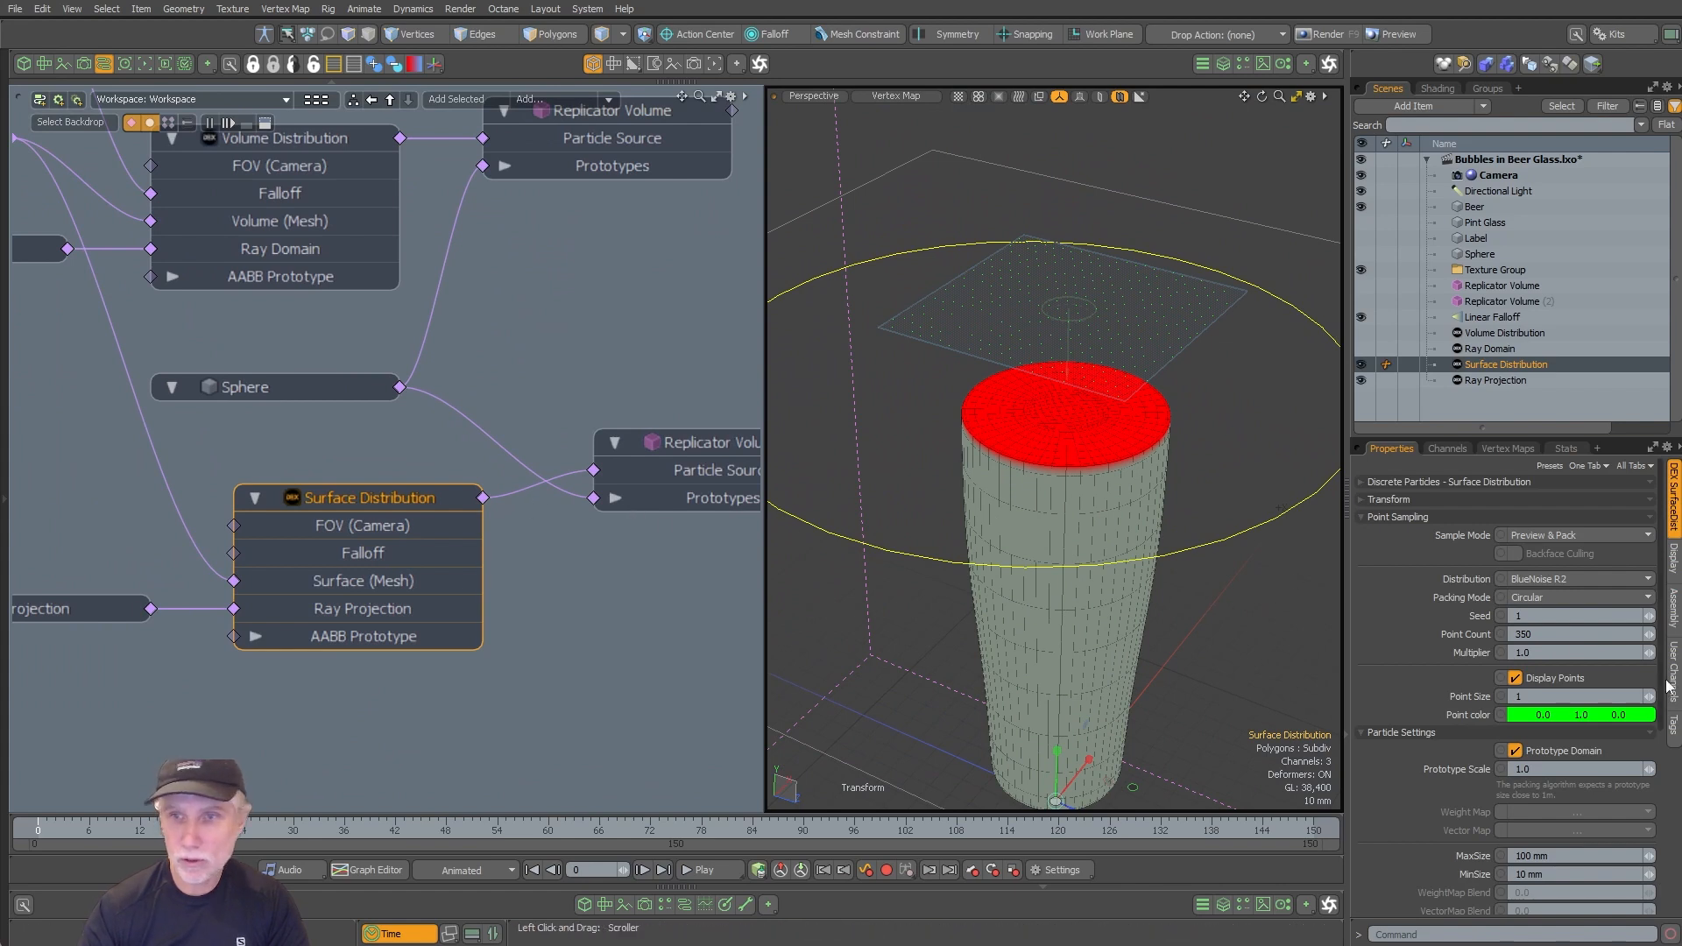
drag(1661, 693, 1661, 803)
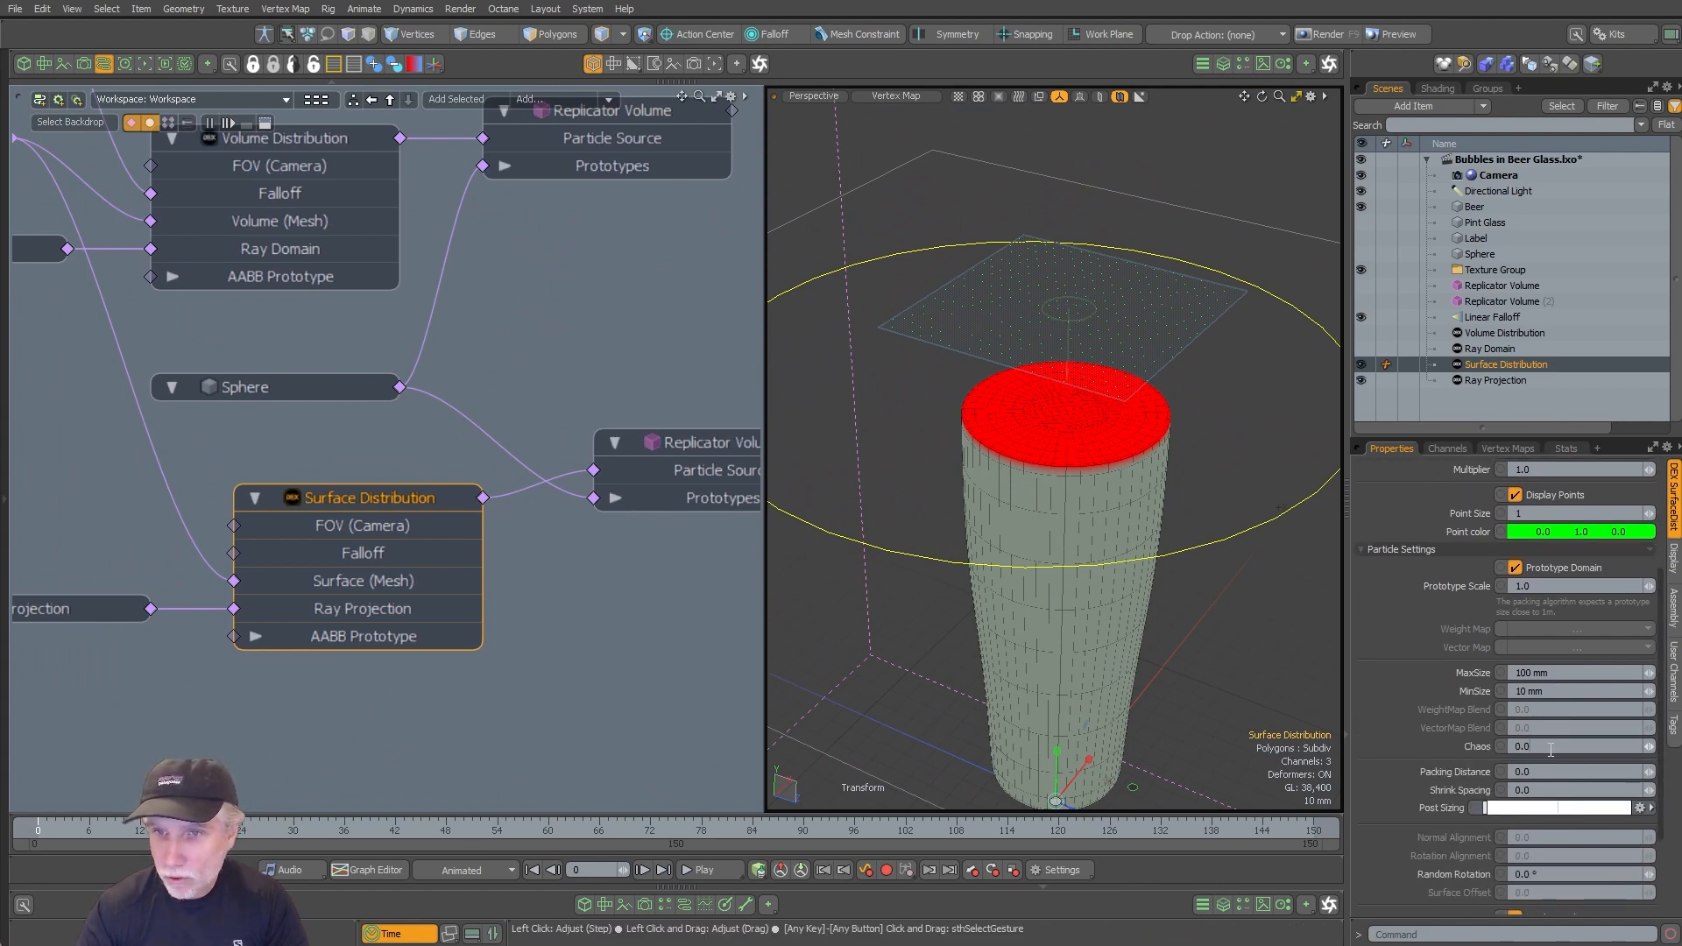
text(1)
key(Return)
click(1594, 672)
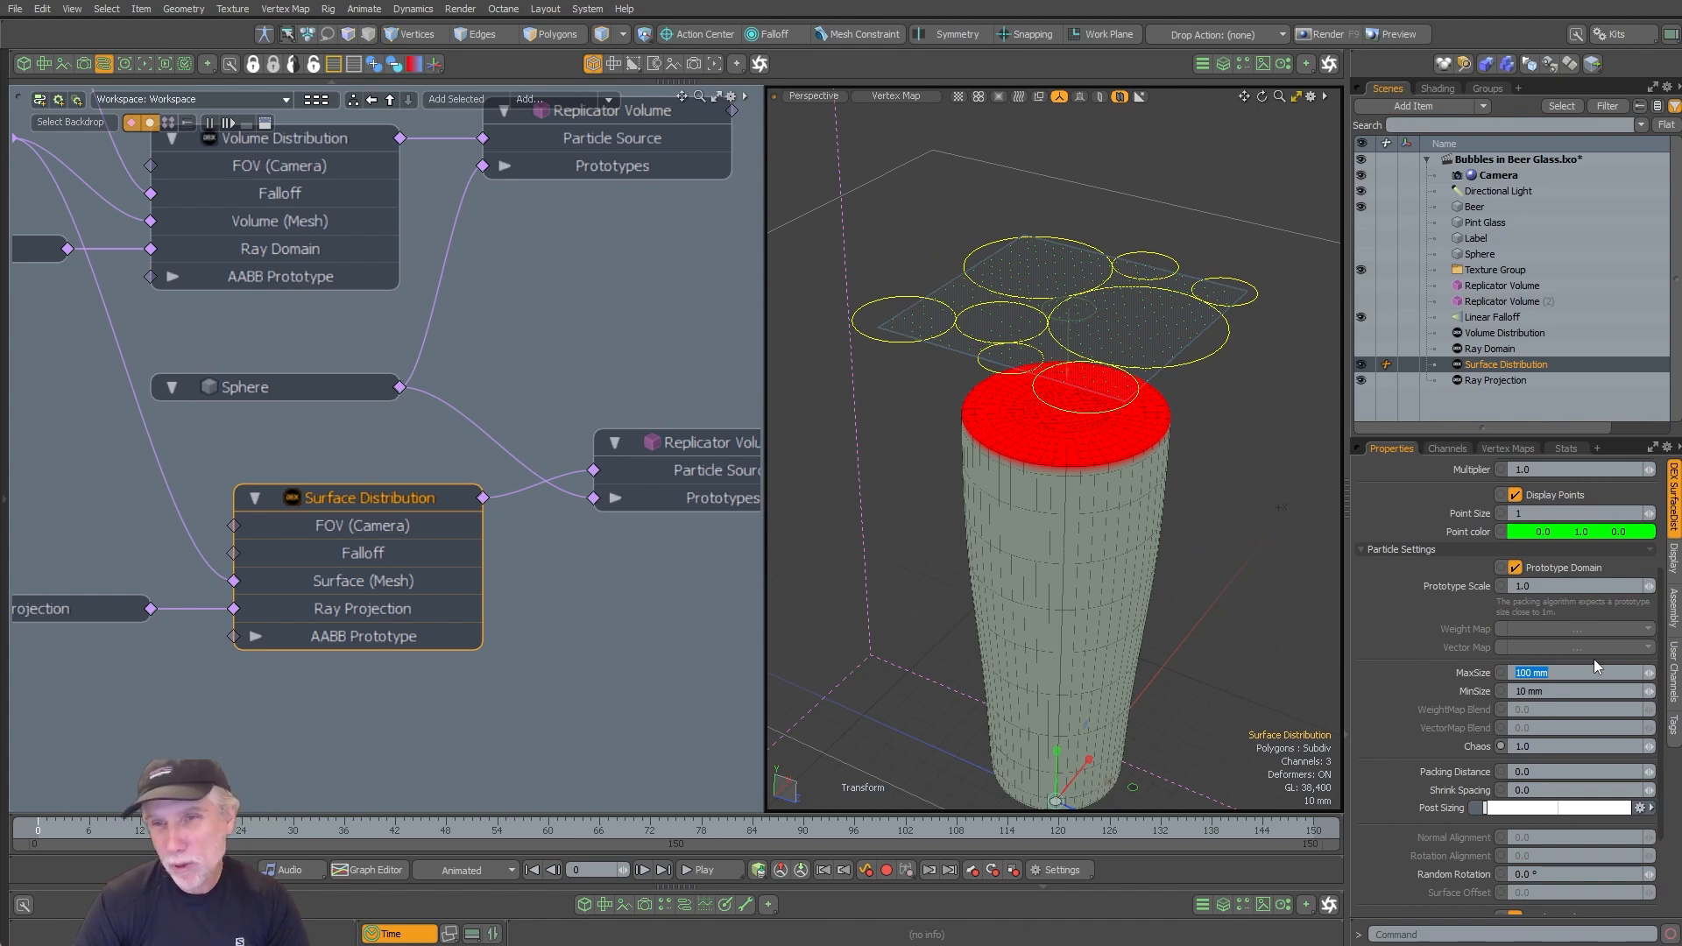
text(.00)
text(5)
key(Tab)
text(.0002)
key(Return)
alt+drag(1244, 604, 1253, 561)
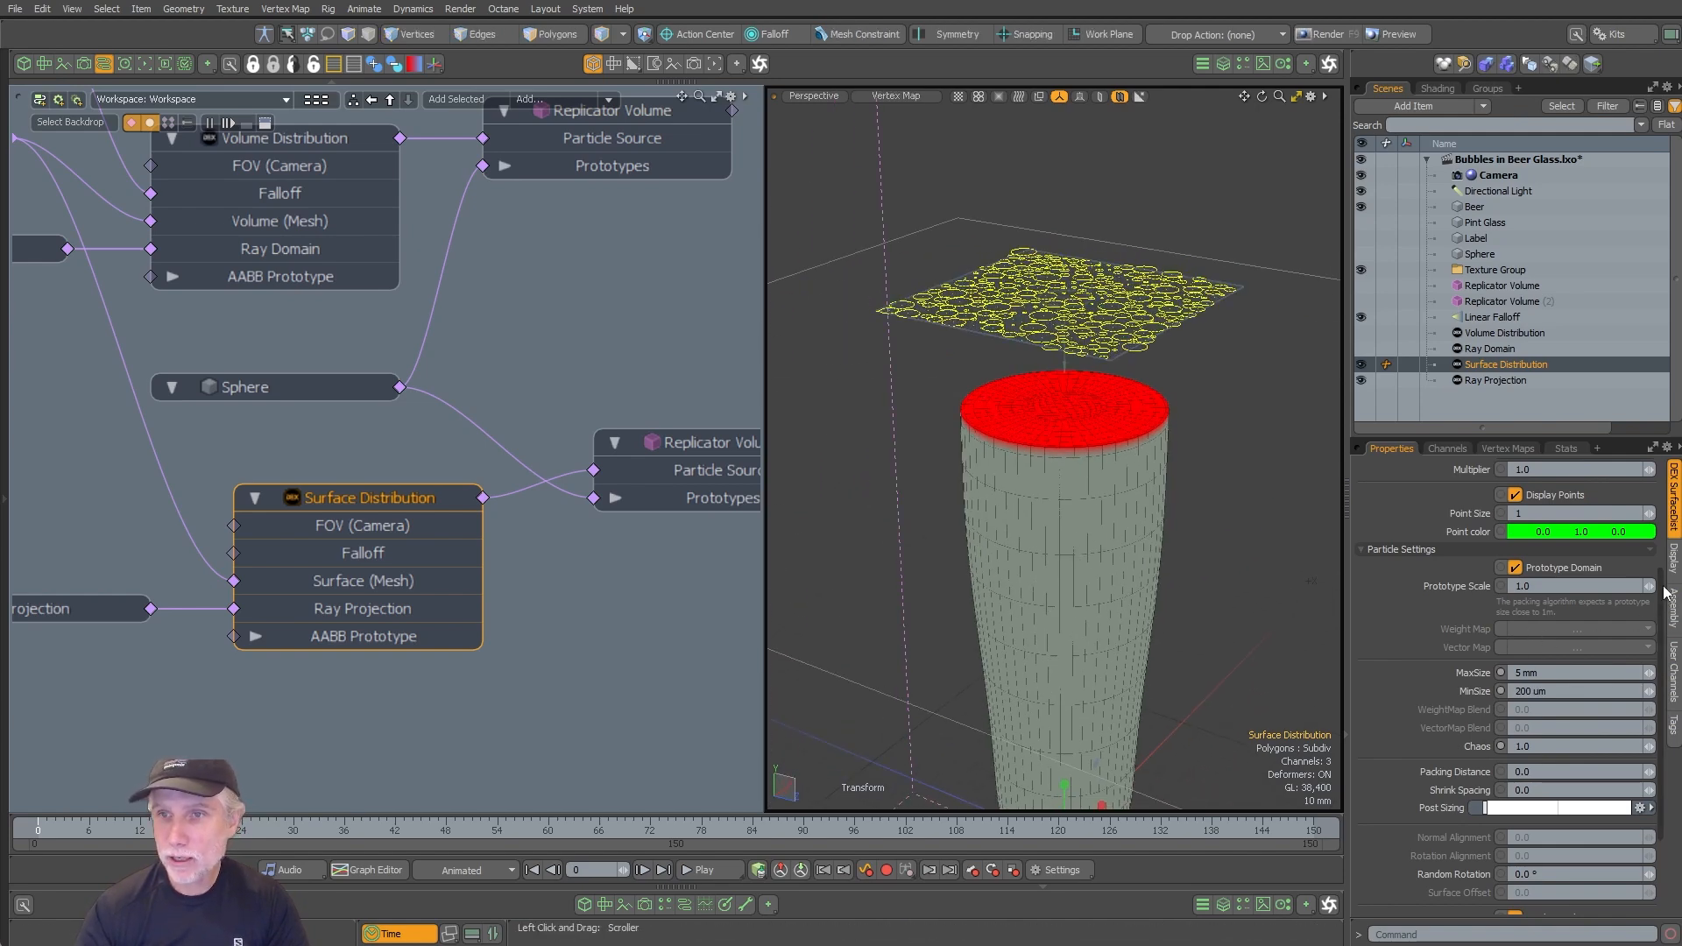
Step: Change the Surface Distribution's sample mode to Raycast & Pack
drag(1664, 589, 1668, 478)
click(1542, 534)
click(1545, 554)
alt+drag(1146, 419, 1079, 487)
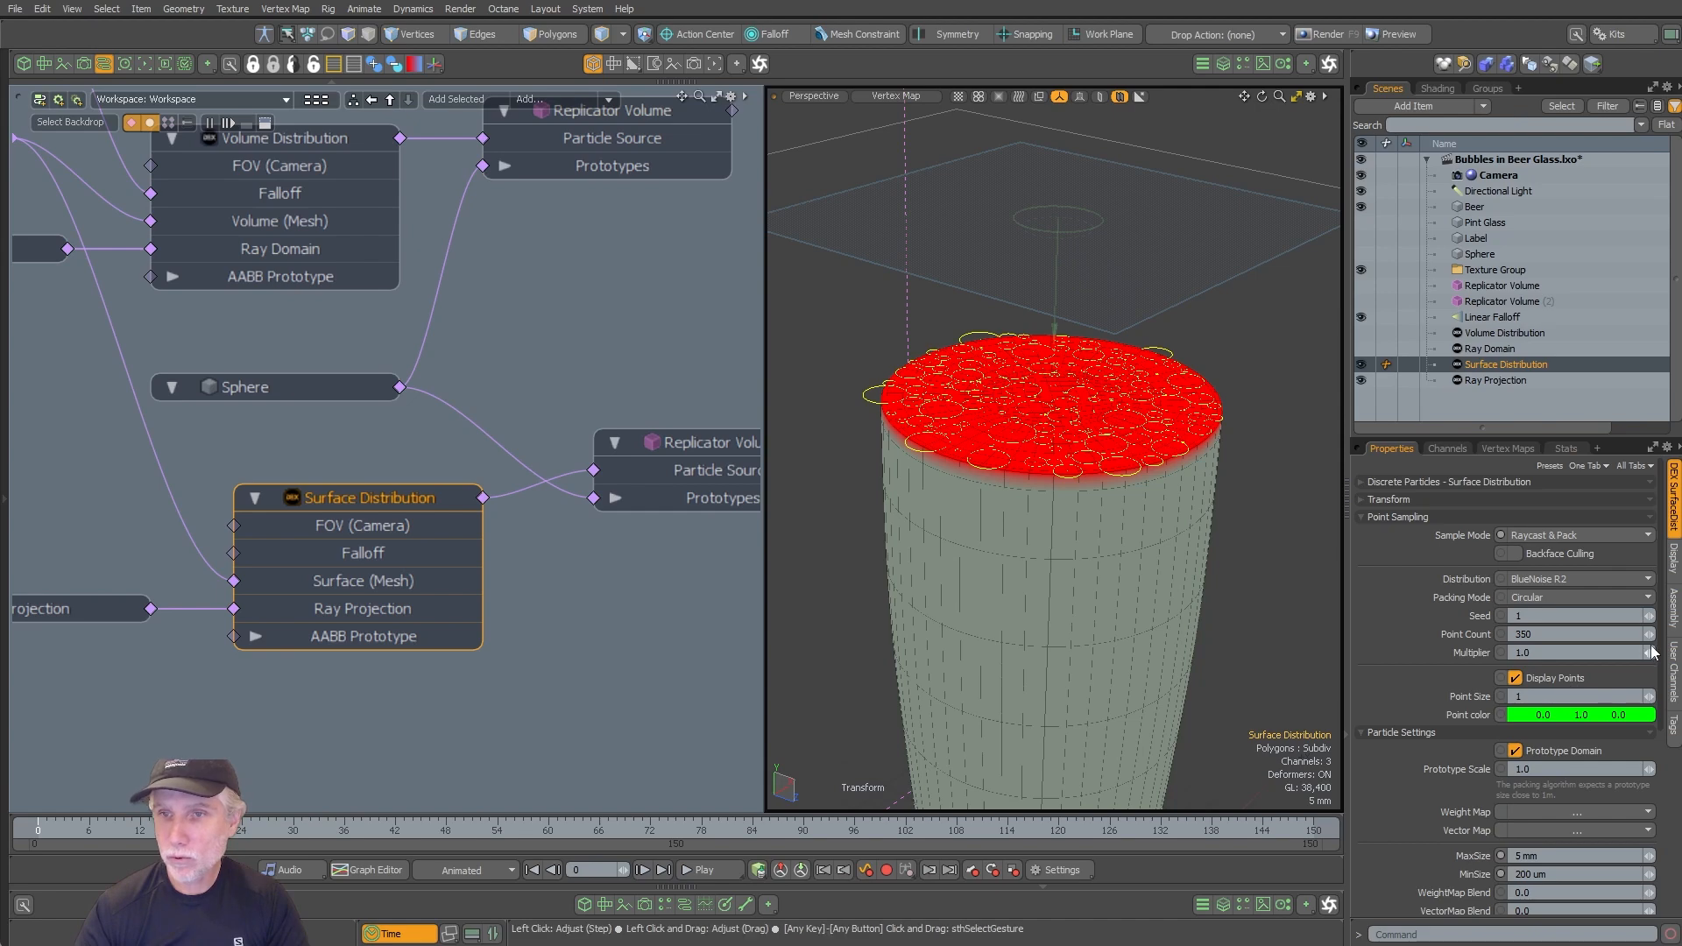
Step: Rename the duplicated replicator as Replicator Surface and make it visible on the beer's top
click(1541, 302)
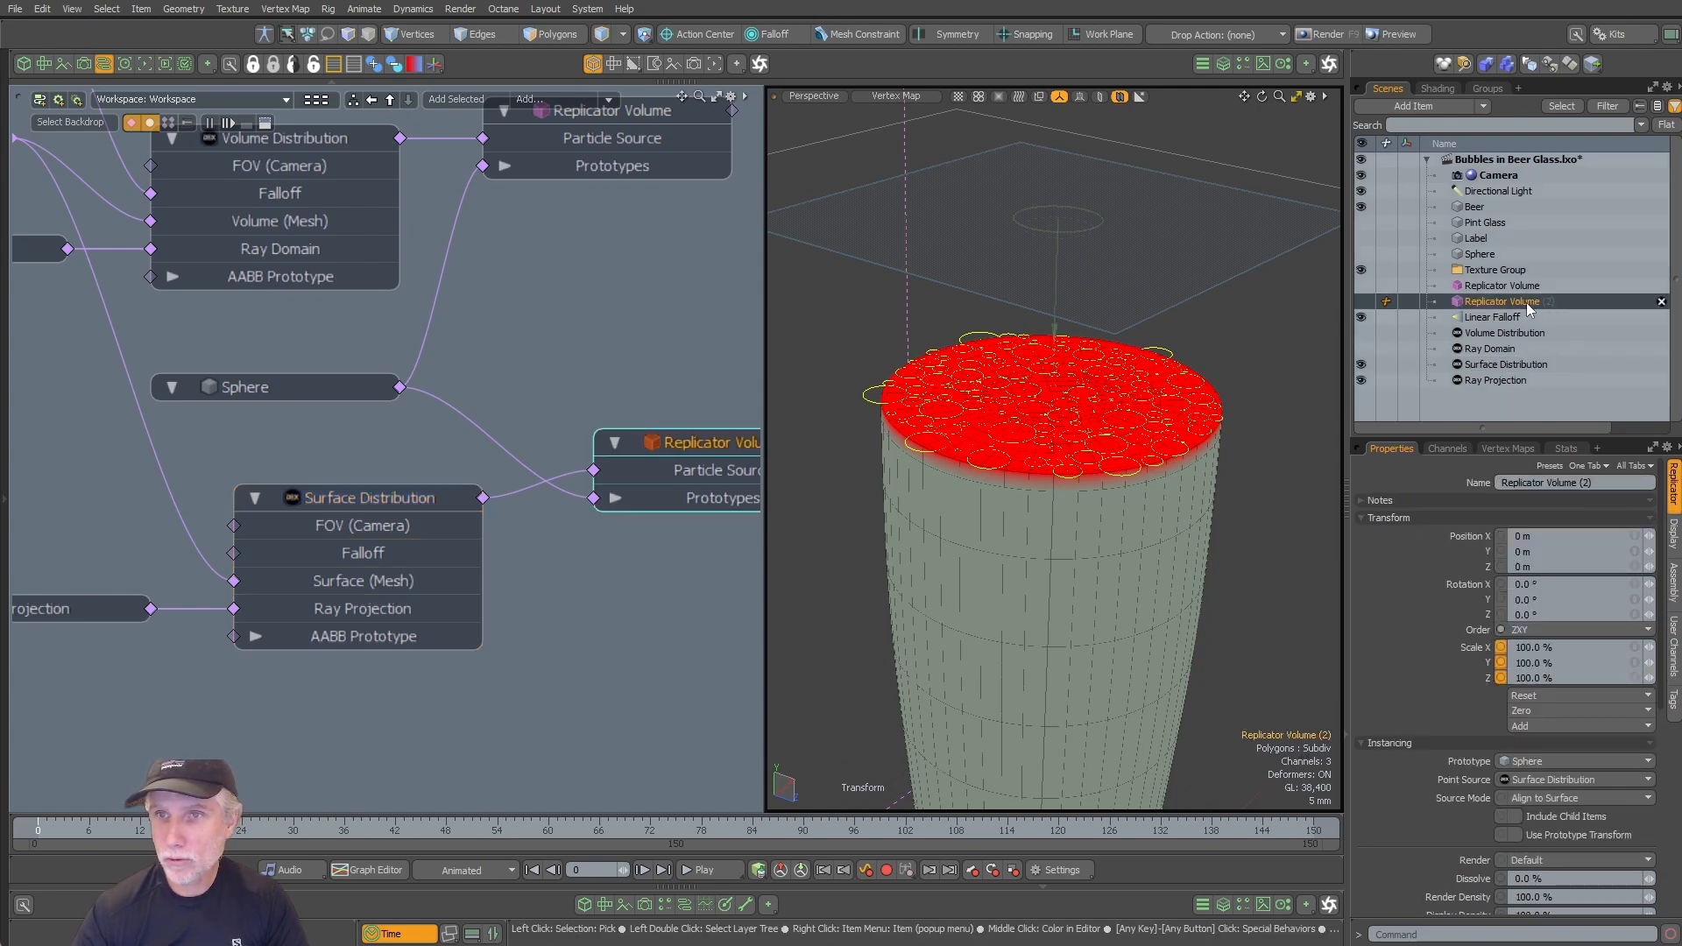
text(Surface)
key(Return)
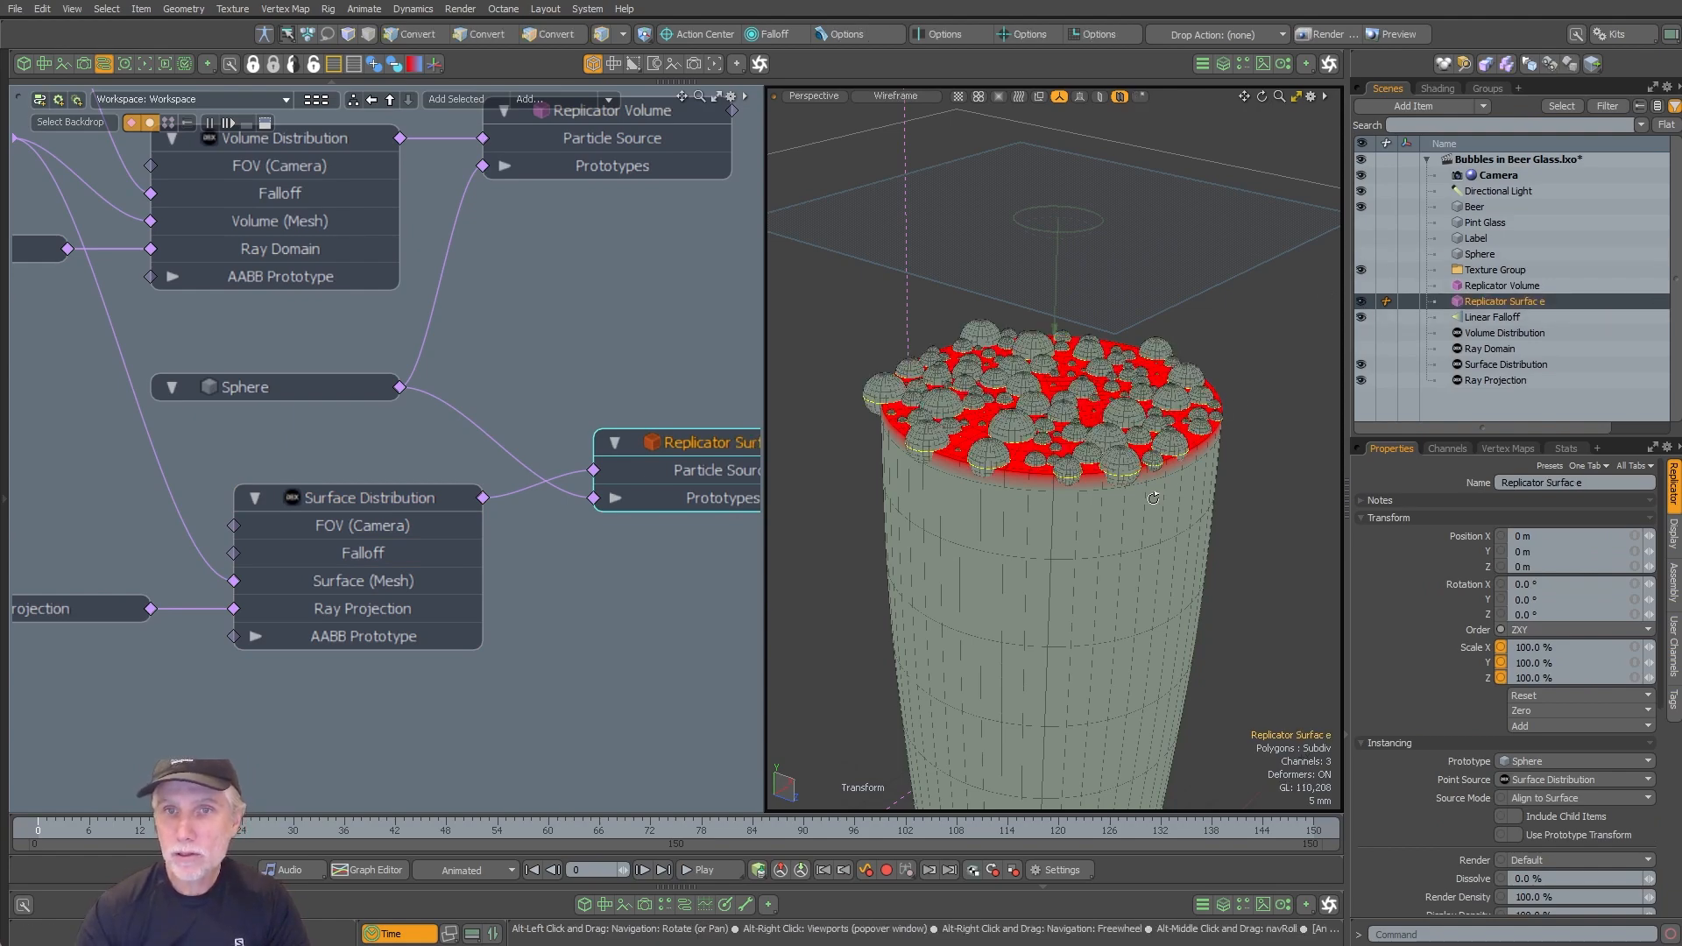
ctrl+alt+drag(1168, 473, 911, 454)
mouse_move(911, 454)
alt+mouse_down()
mouse_move(902, 407)
mouse_move(895, 450)
alt+mouse_up()
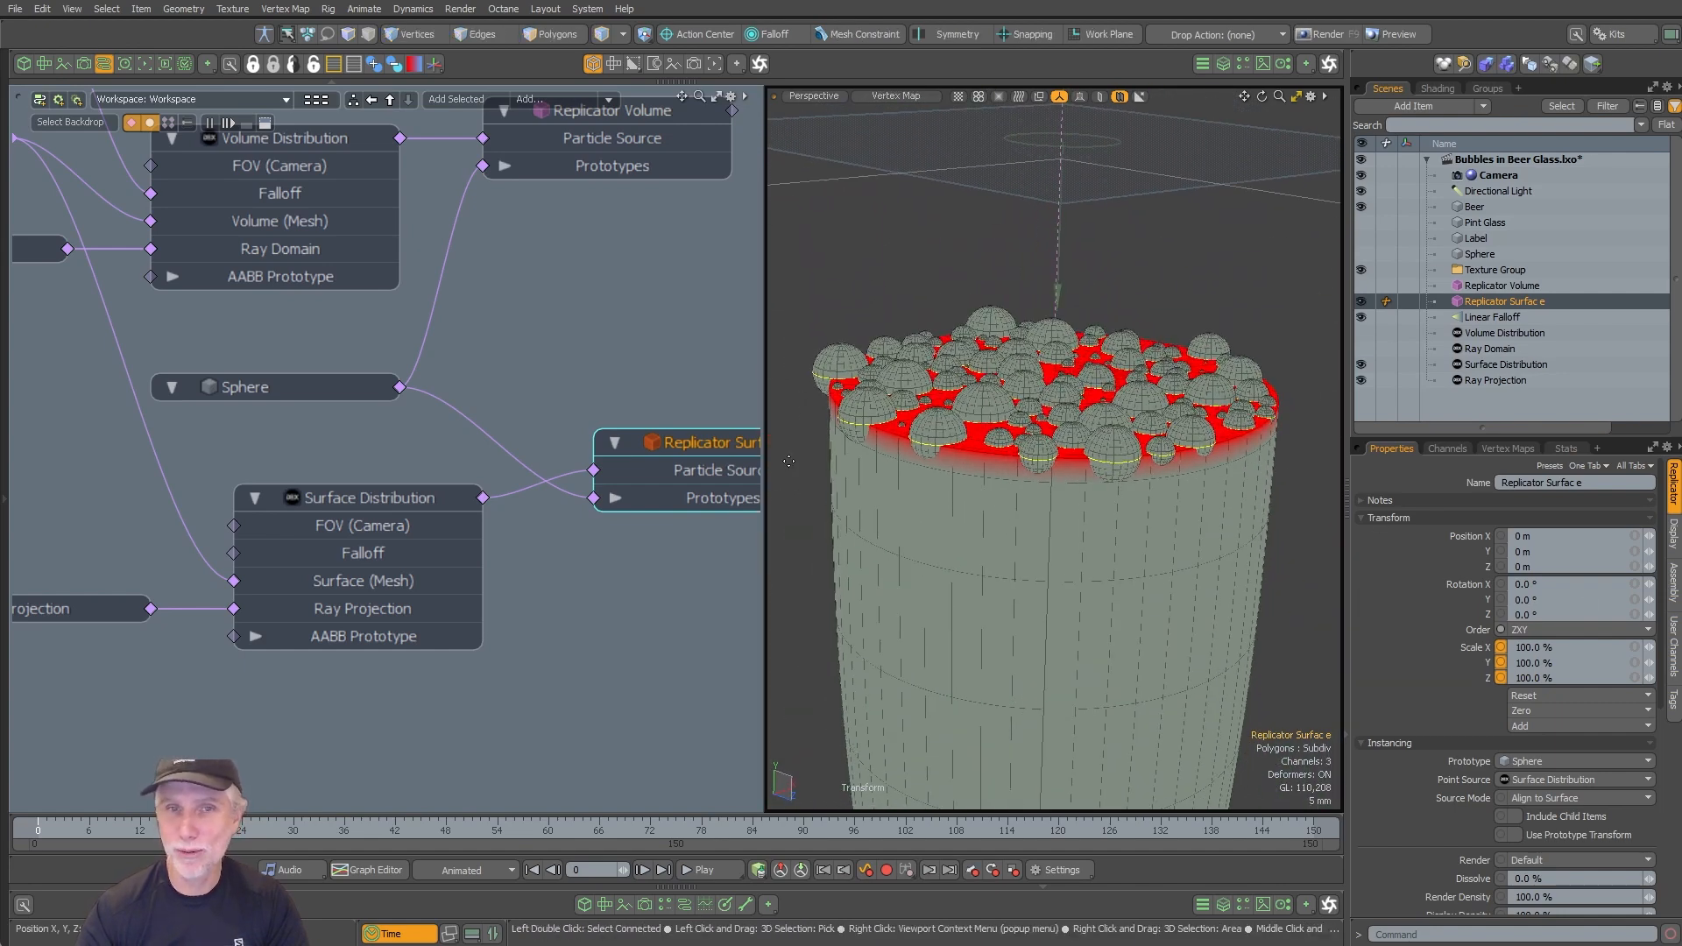
Step: Set the Surface Distribution's MaxSize to 2 mm and its MinSize to 1 mm
click(375, 496)
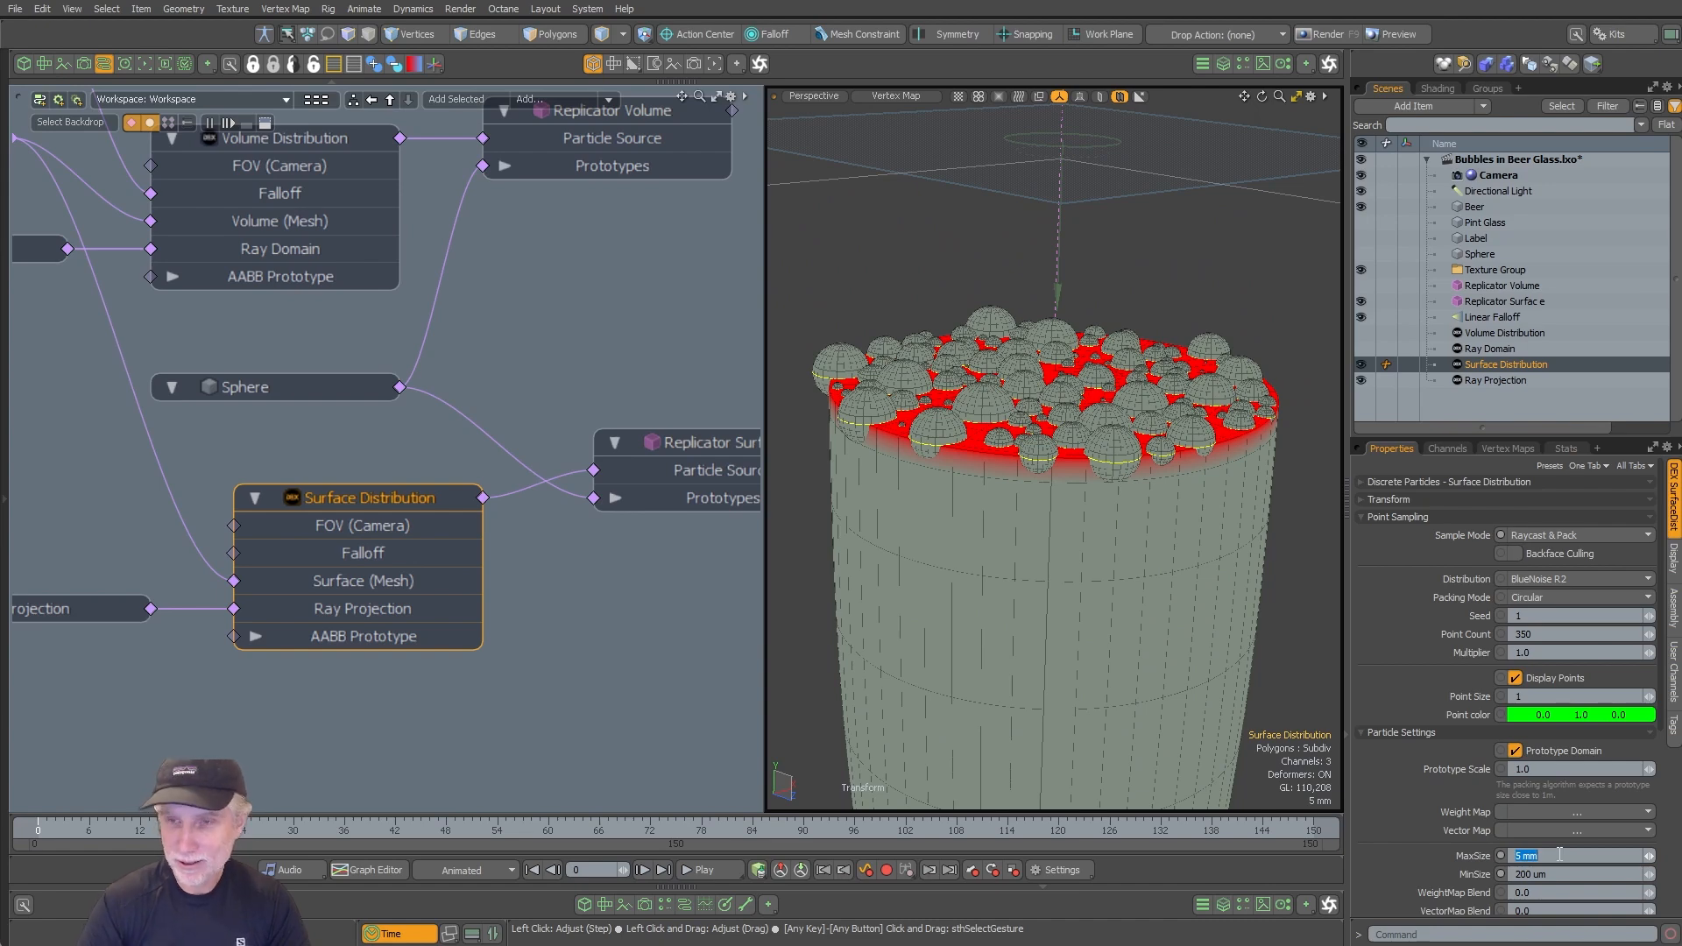
key(Tab)
text(.)
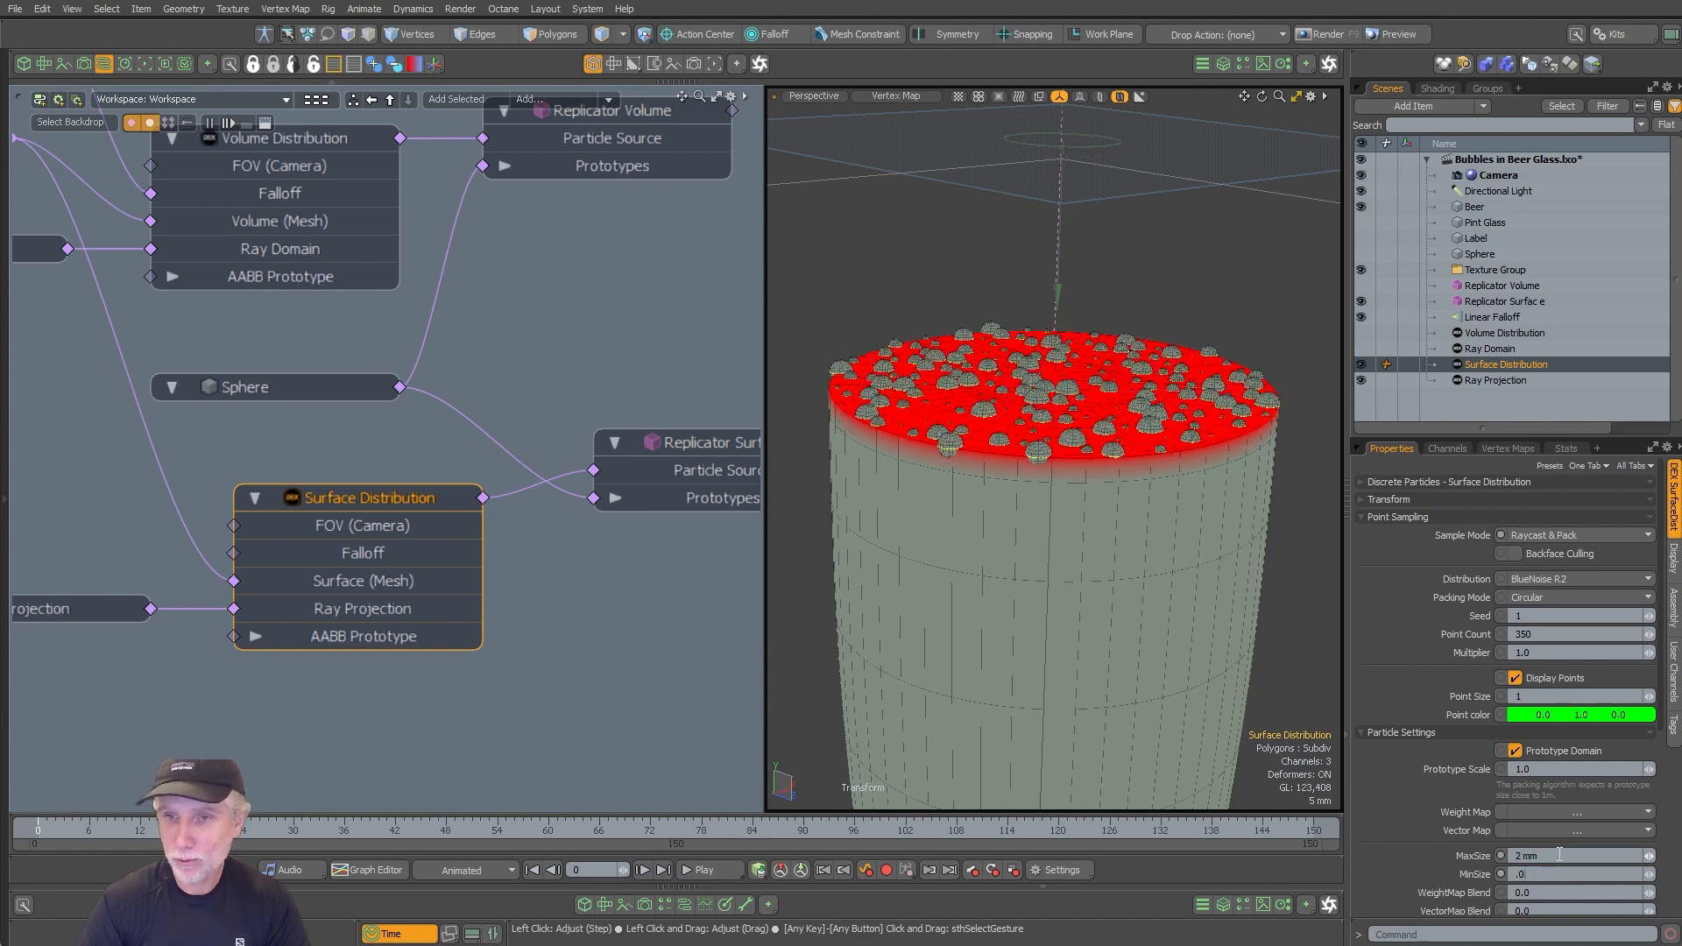
mouse_move(982, 477)
alt+mouse_down()
mouse_move(967, 534)
mouse_move(962, 503)
alt+mouse_up()
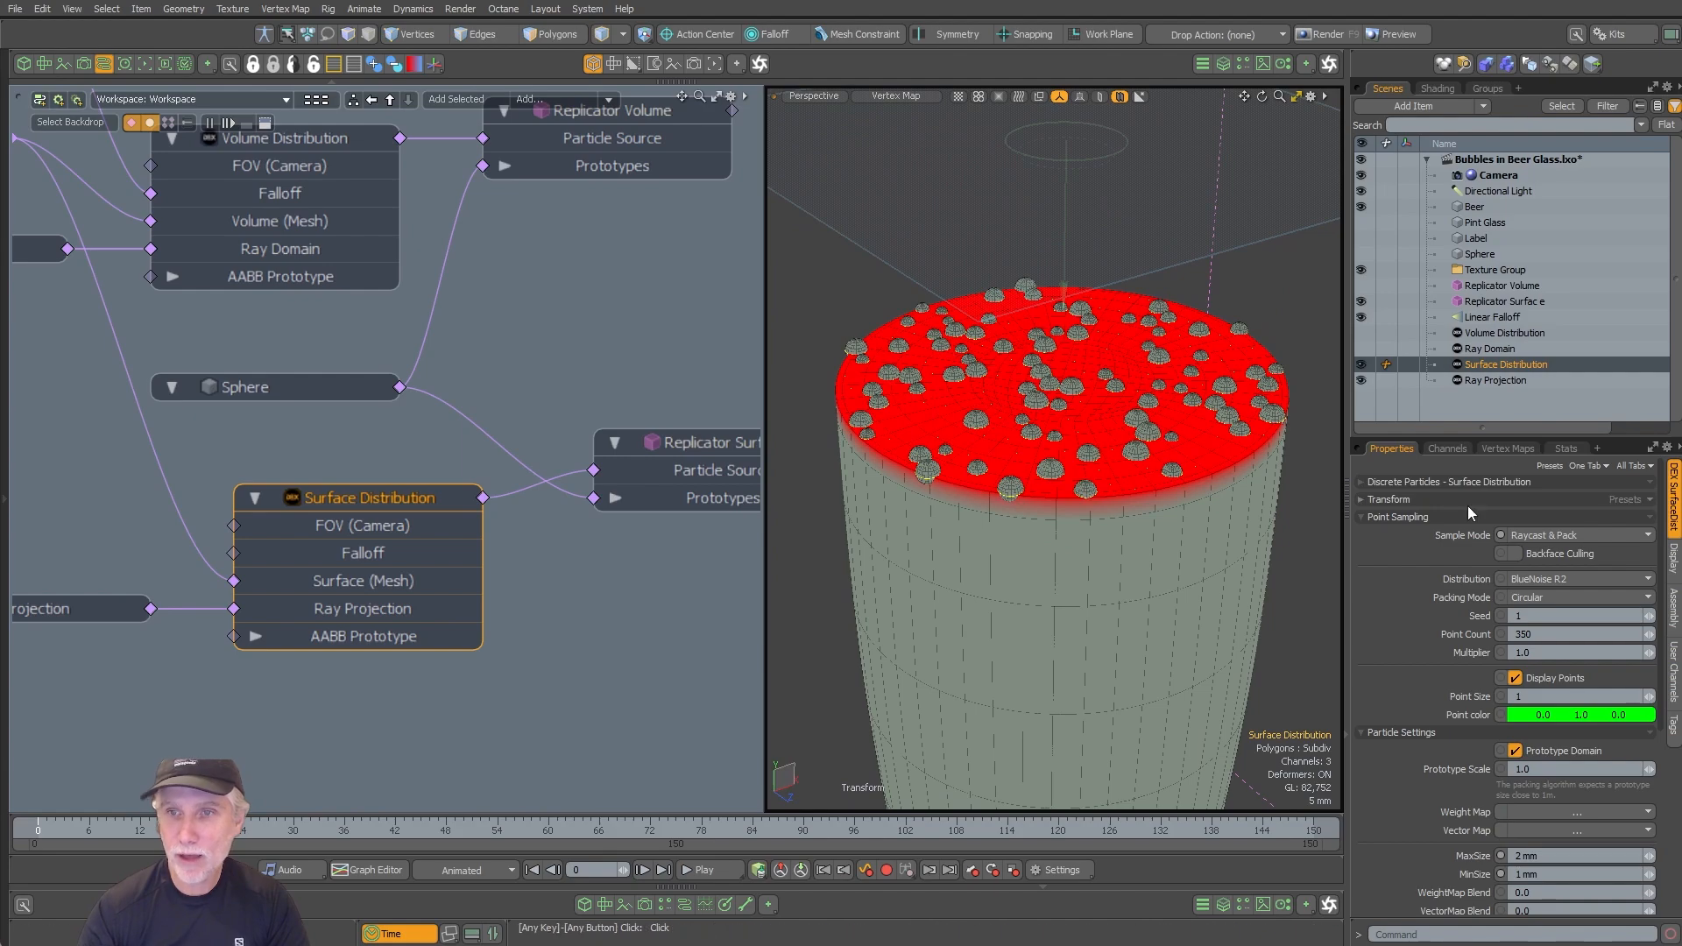
Step: Raise the Surface Distribution's Point Count to 3000 and its Multiplier to 4.0
drag(1554, 633, 1404, 640)
text(3000)
key(Return)
alt+drag(1233, 519, 1331, 549)
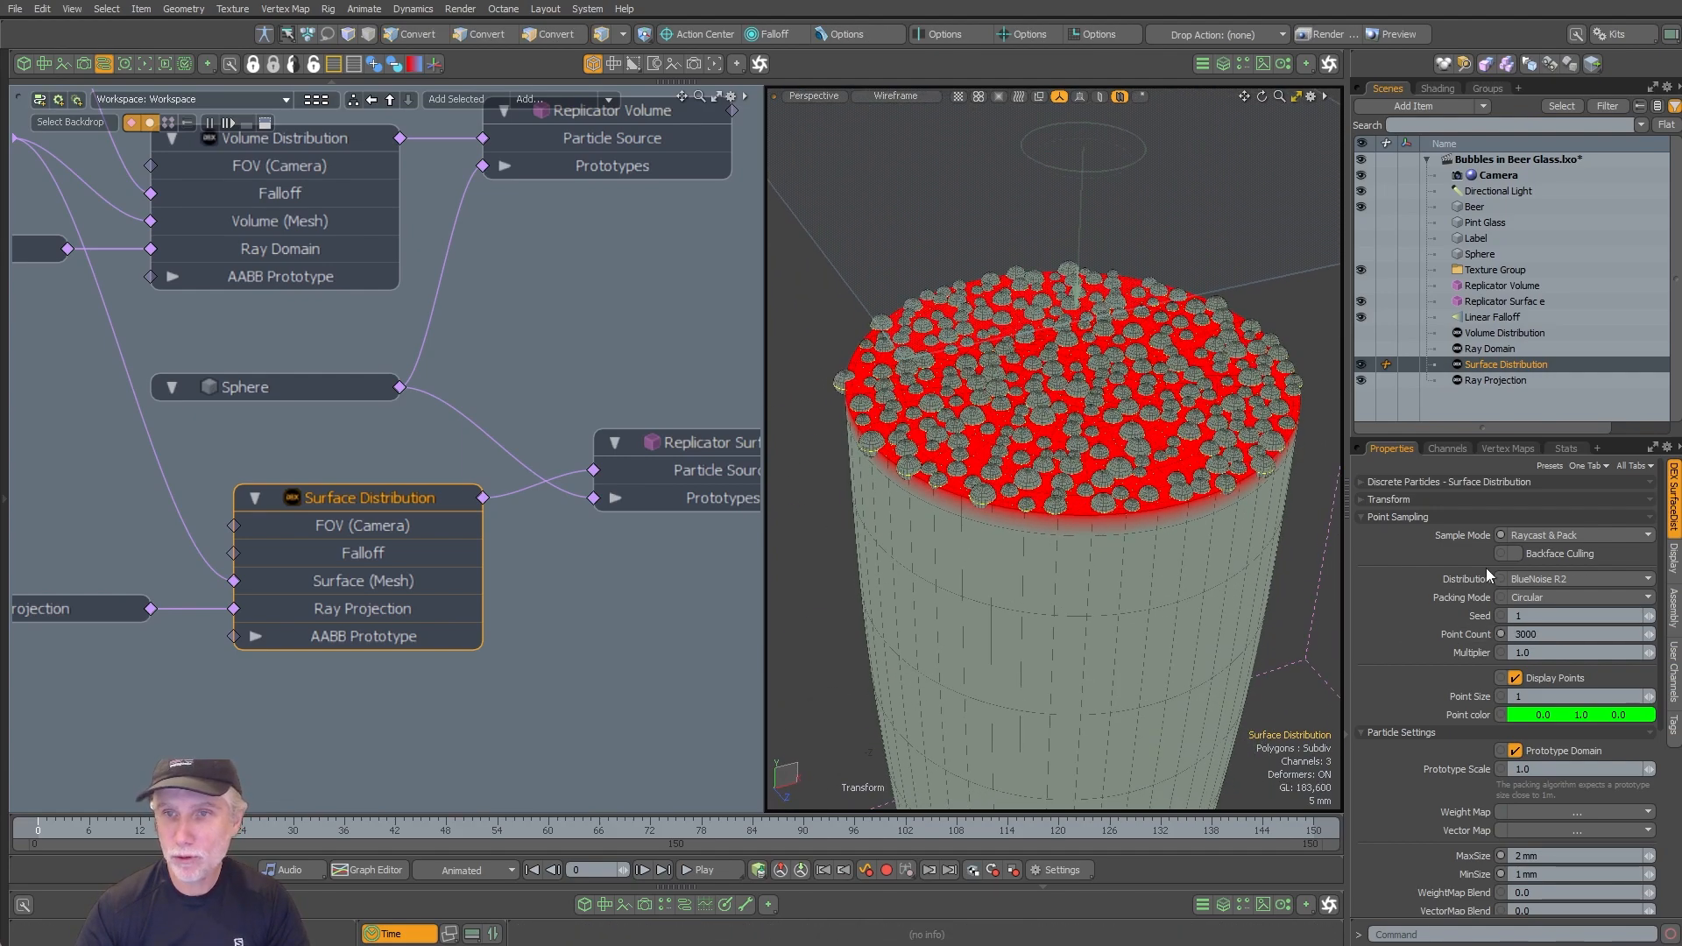
text(4)
key(Return)
alt+drag(1183, 517, 1131, 554)
mouse_move(1130, 554)
ctrl+alt+mouse_down()
mouse_move(1110, 554)
mouse_move(1086, 504)
mouse_move(1111, 547)
ctrl+alt+mouse_up()
Step: Select the edge loop around the Beer mesh's top rim, convert it to vertices, and expand the selection by two rings
key(2)
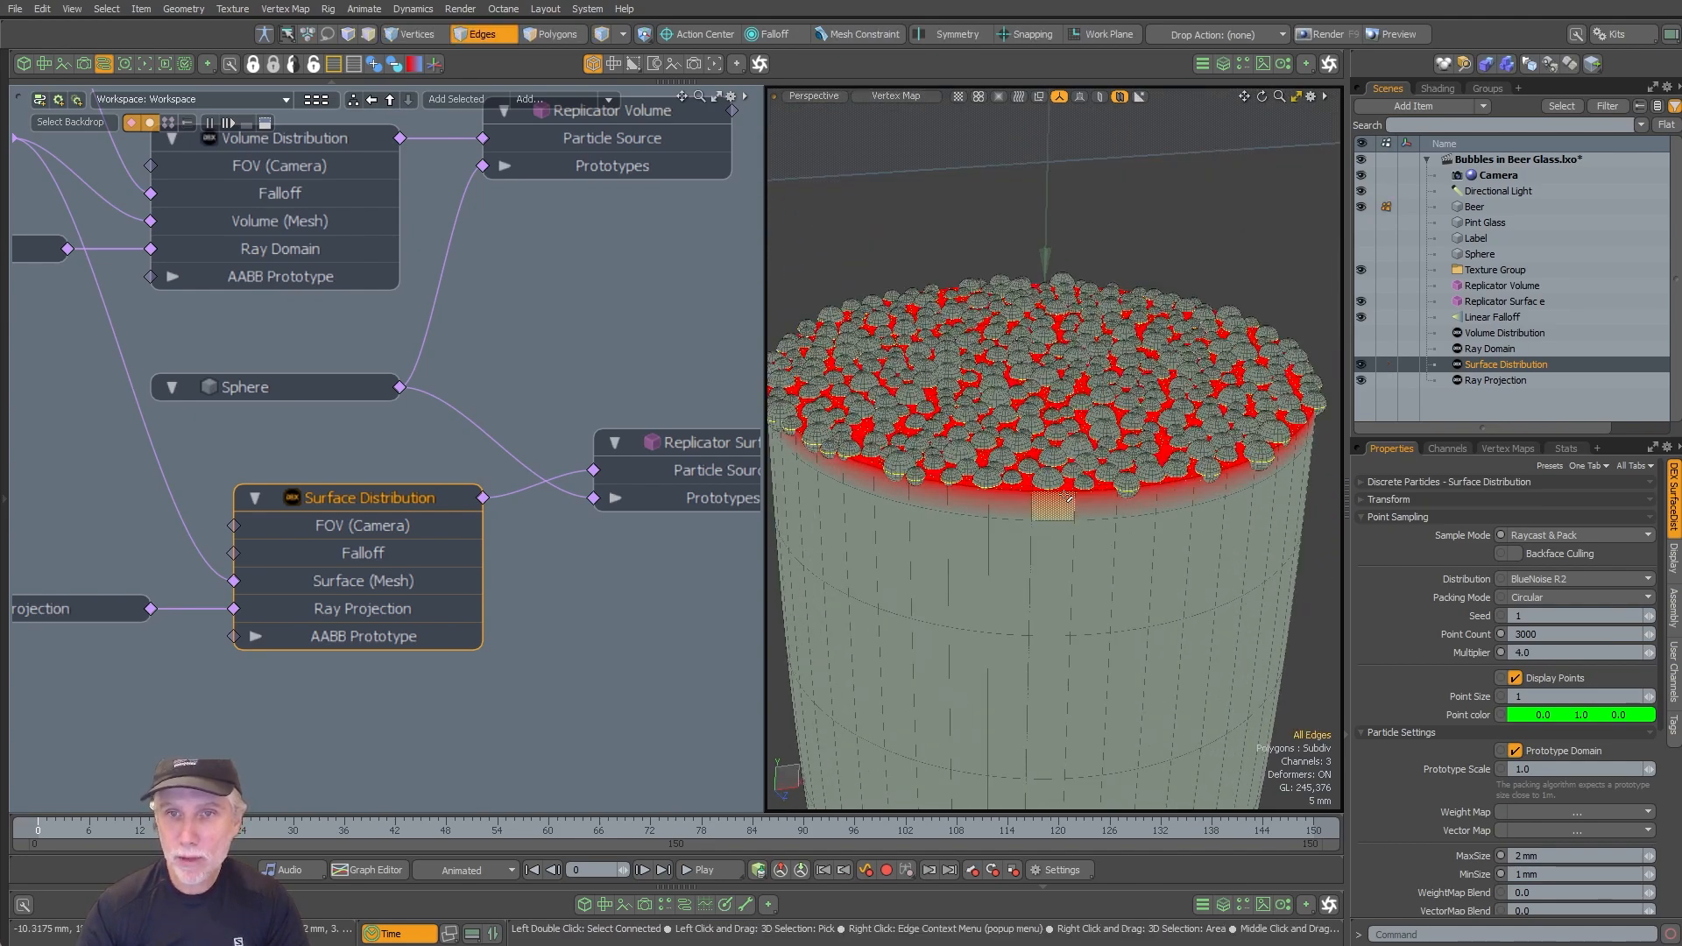
click(1062, 496)
double_click(1062, 496)
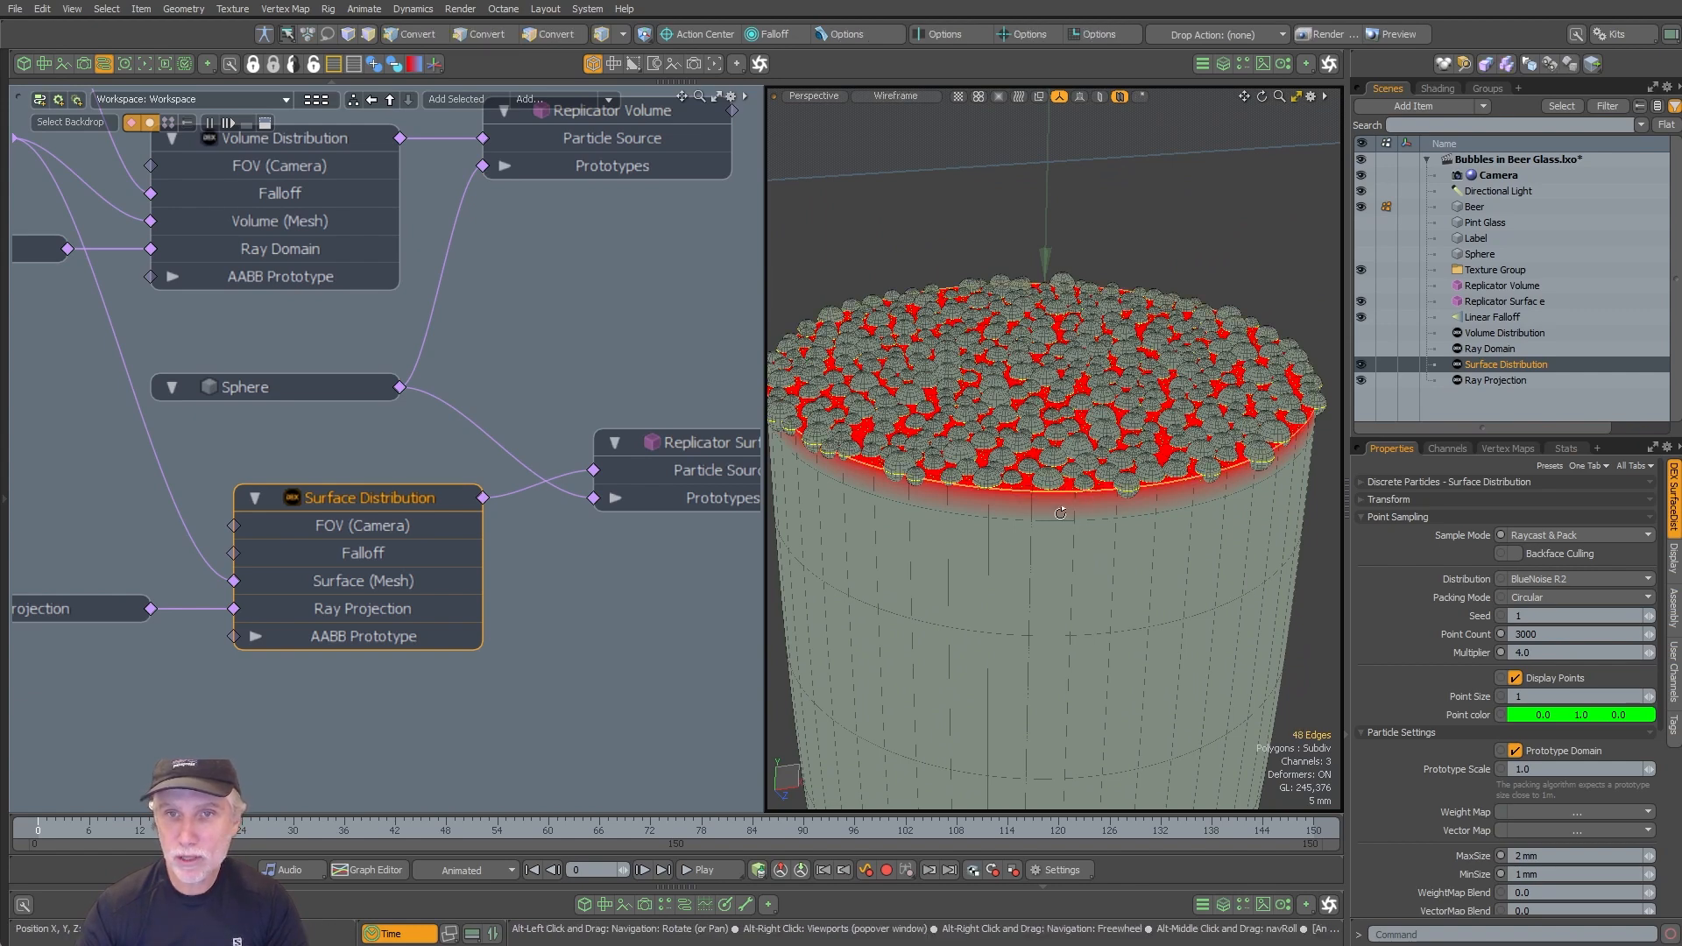
alt+drag(1062, 496, 1075, 532)
key(alt+1)
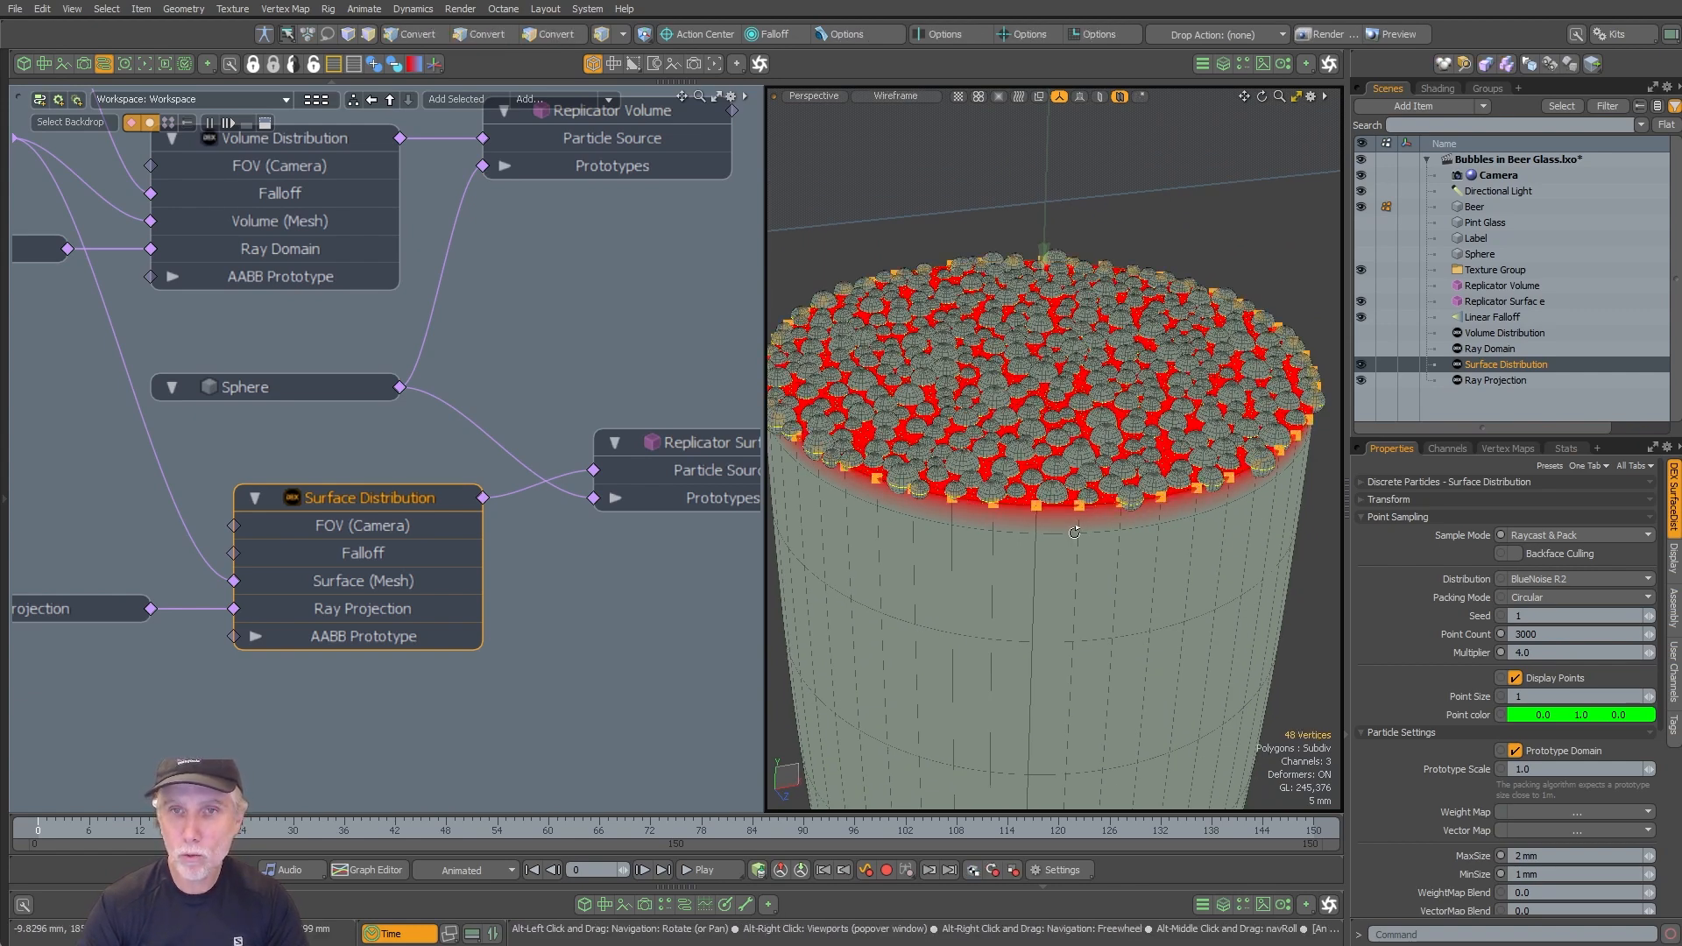
key(shift+Up)
key(shift+Up)
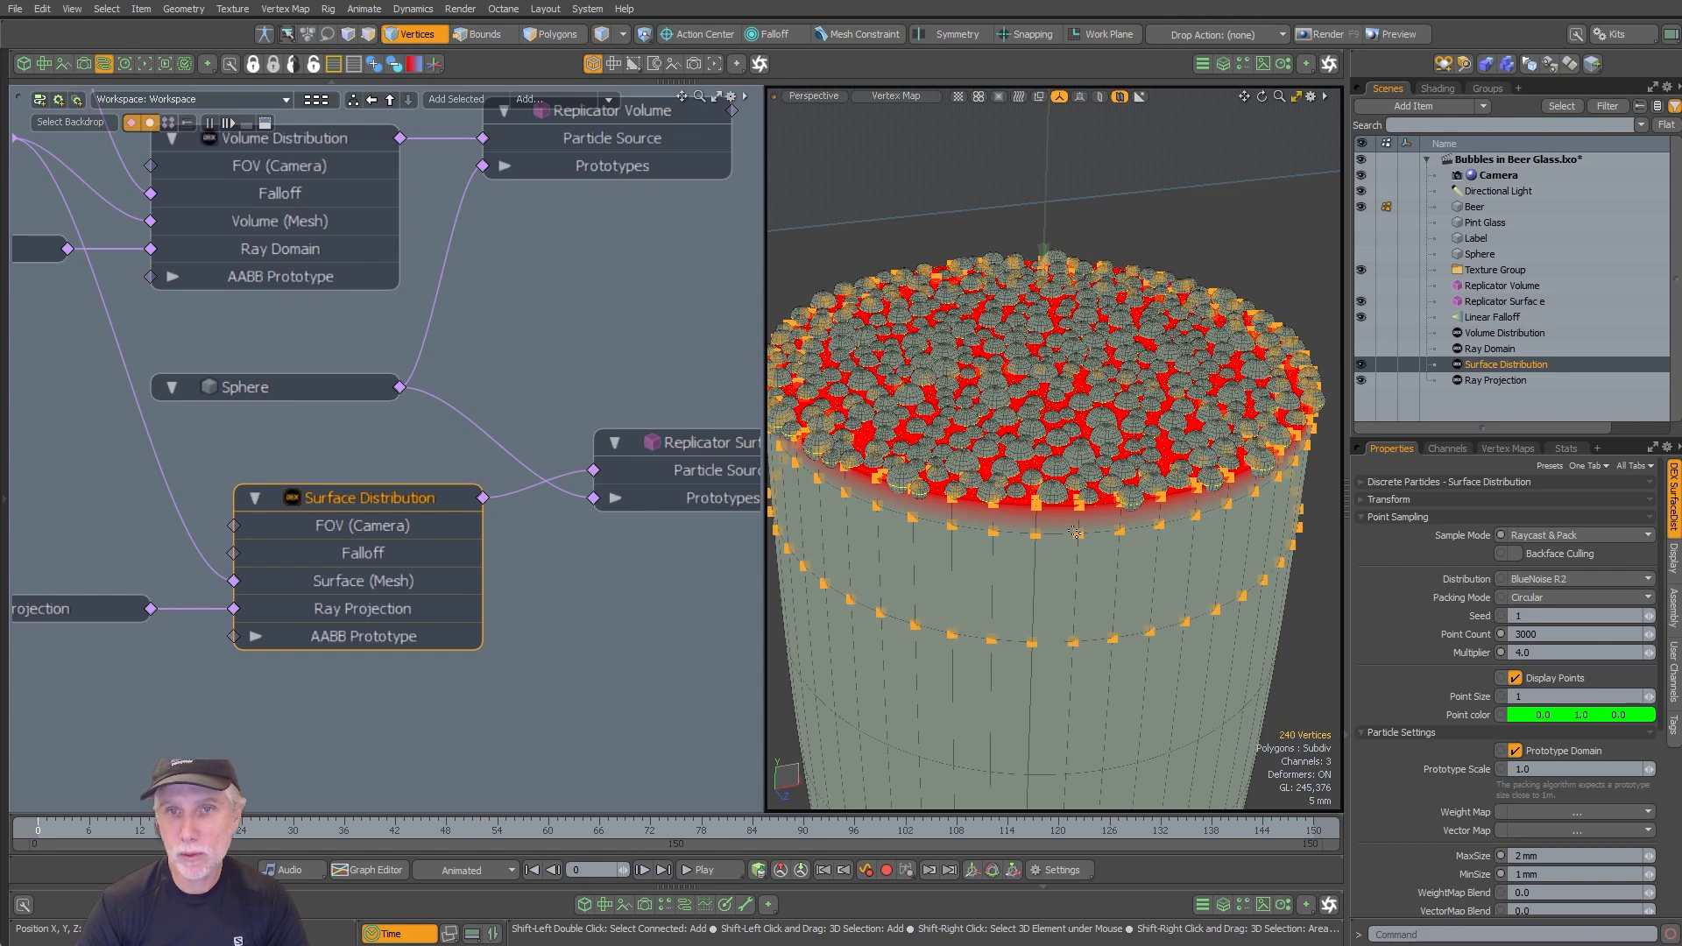
key(shift+Down)
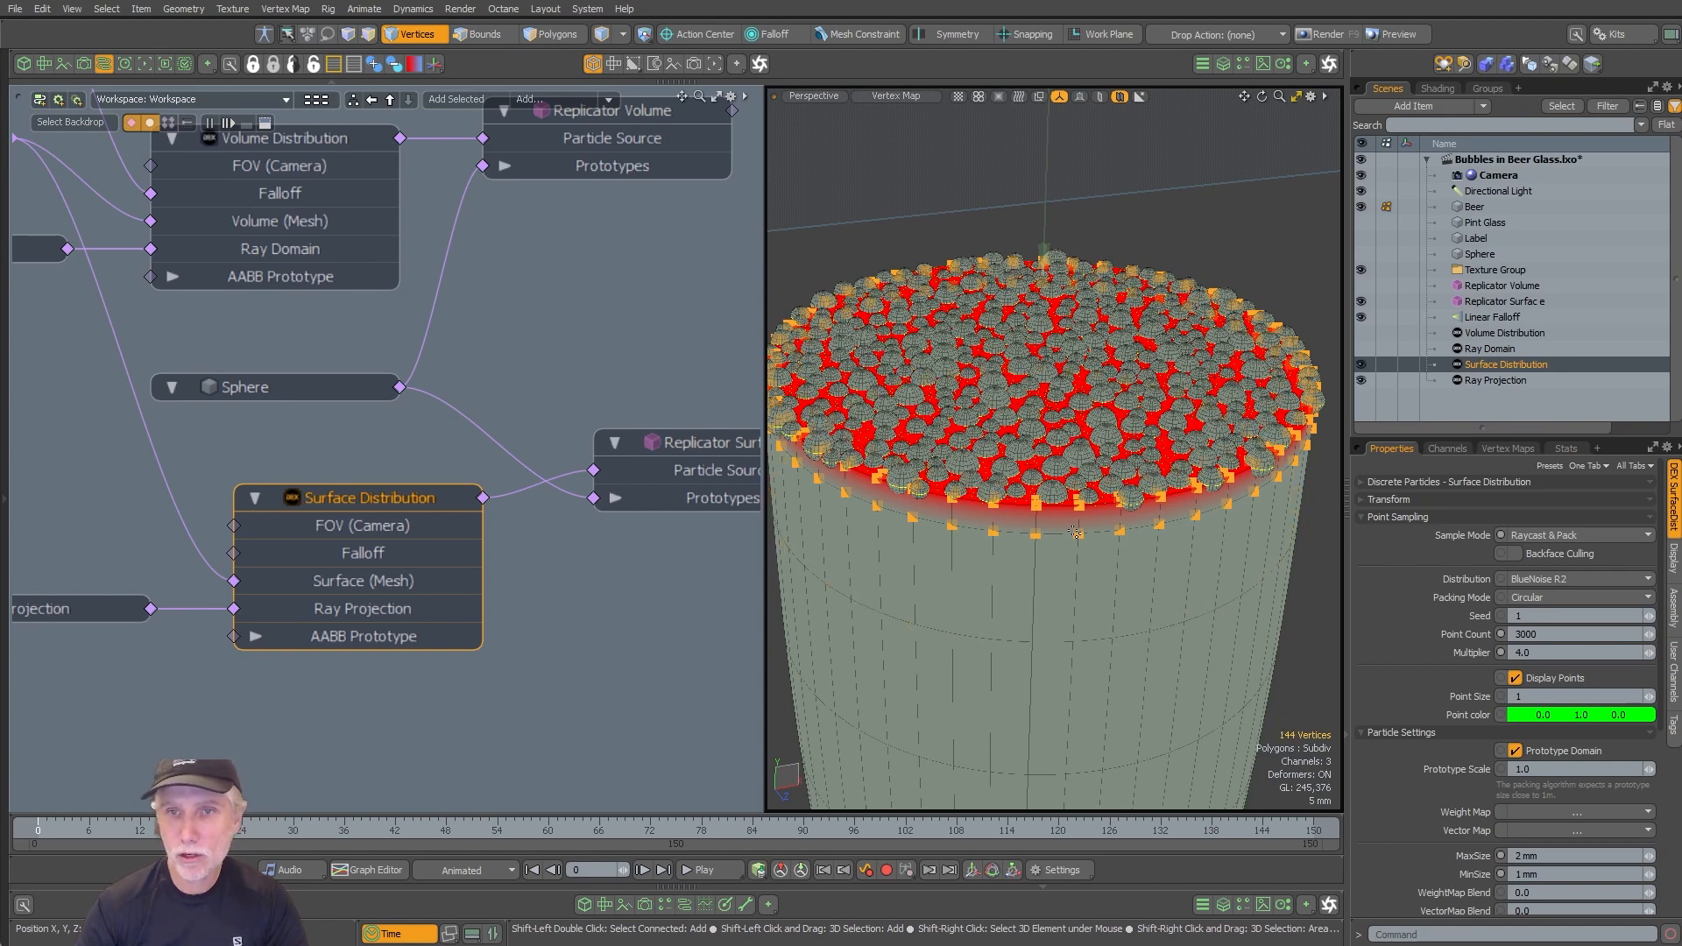
key(shift+Up)
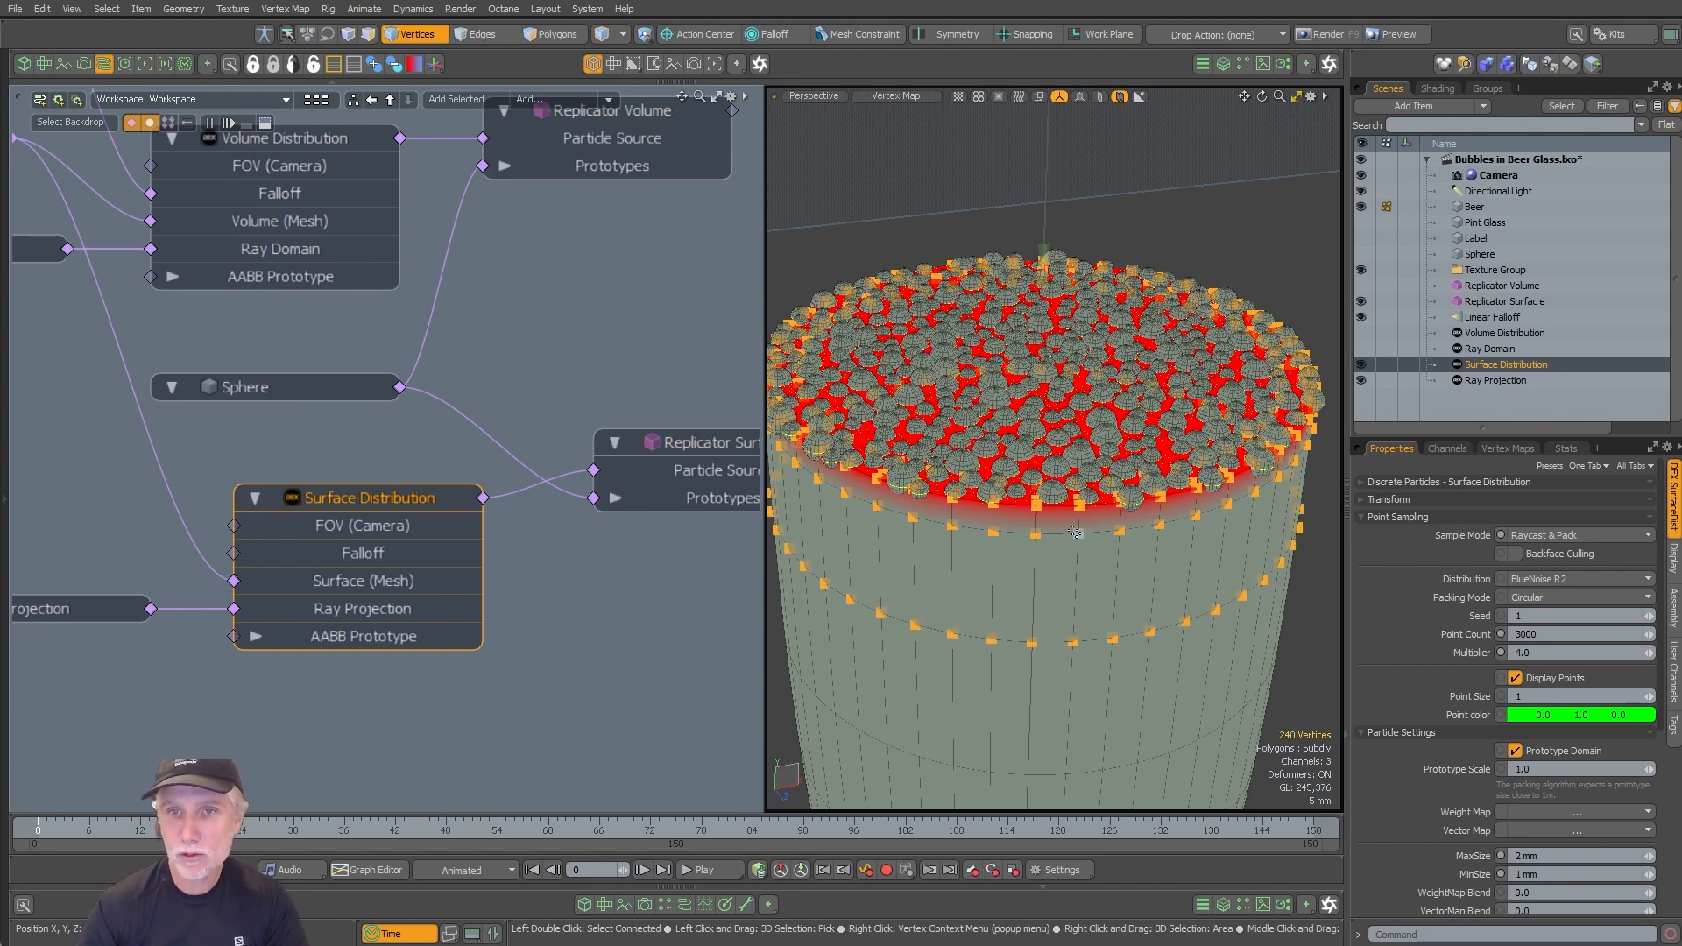
Step: Clear the Weight map's values on the selected rim vertices
click(1521, 449)
right_click(1405, 529)
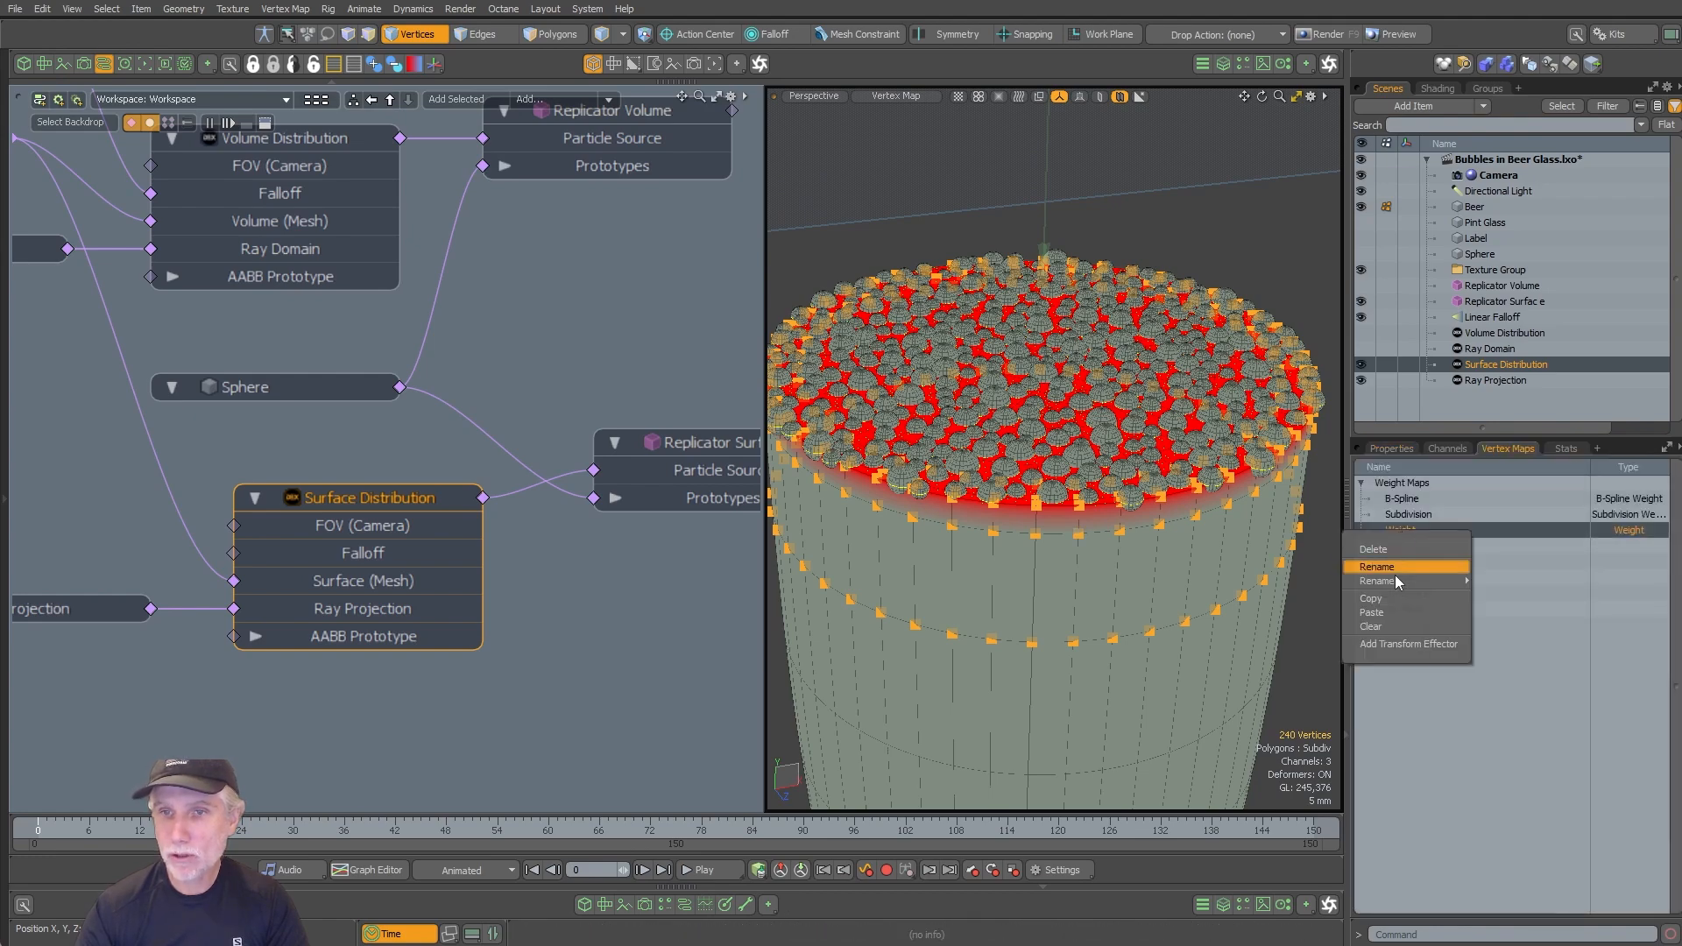
click(1380, 626)
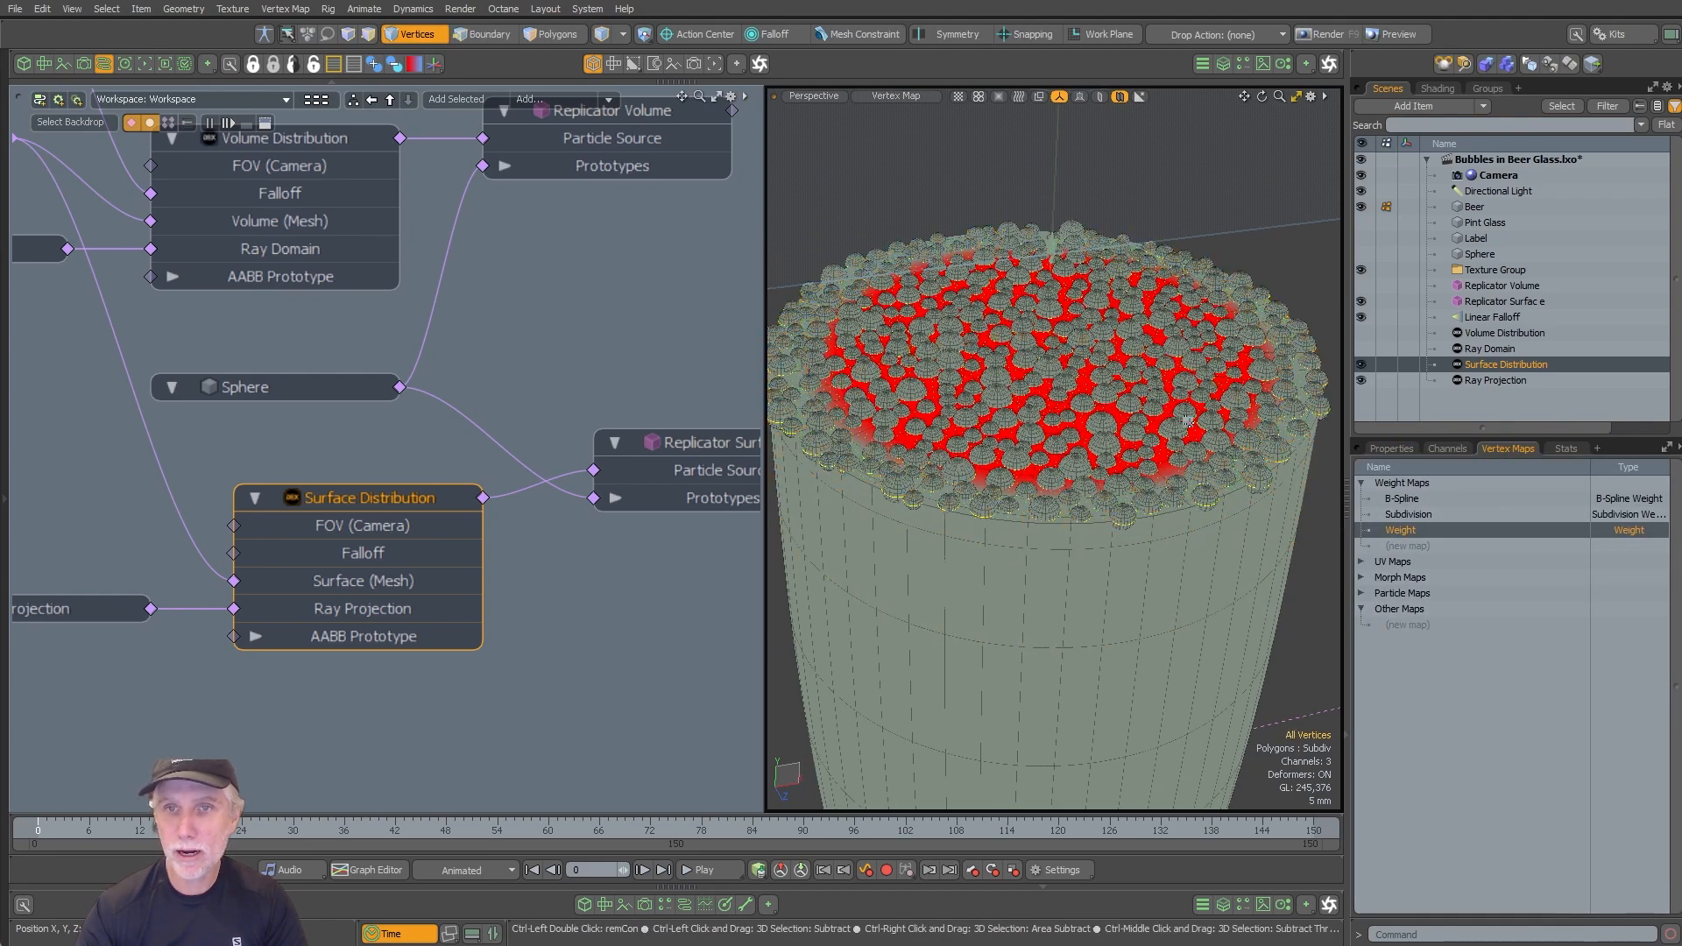
Step: Deselect the Weight map in the vertex map list and assign Weight as the Surface Distribution's Weight Map
alt+drag(1049, 499, 1043, 546)
scroll(1067, 563, down, 3)
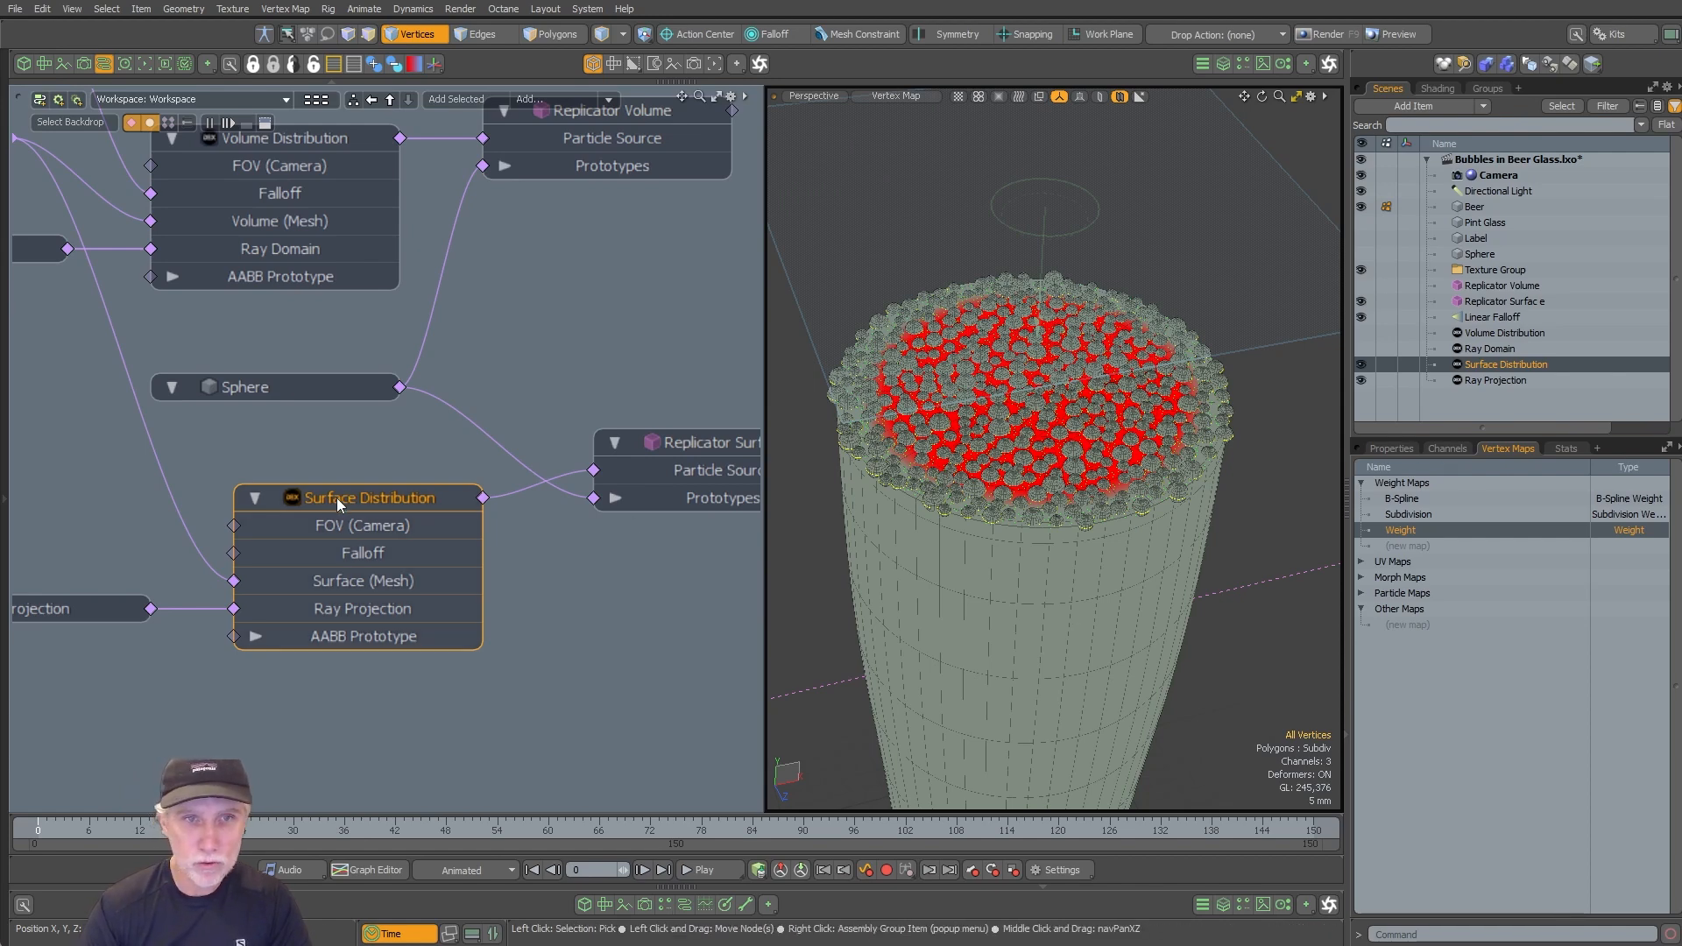
click(1402, 530)
click(1393, 449)
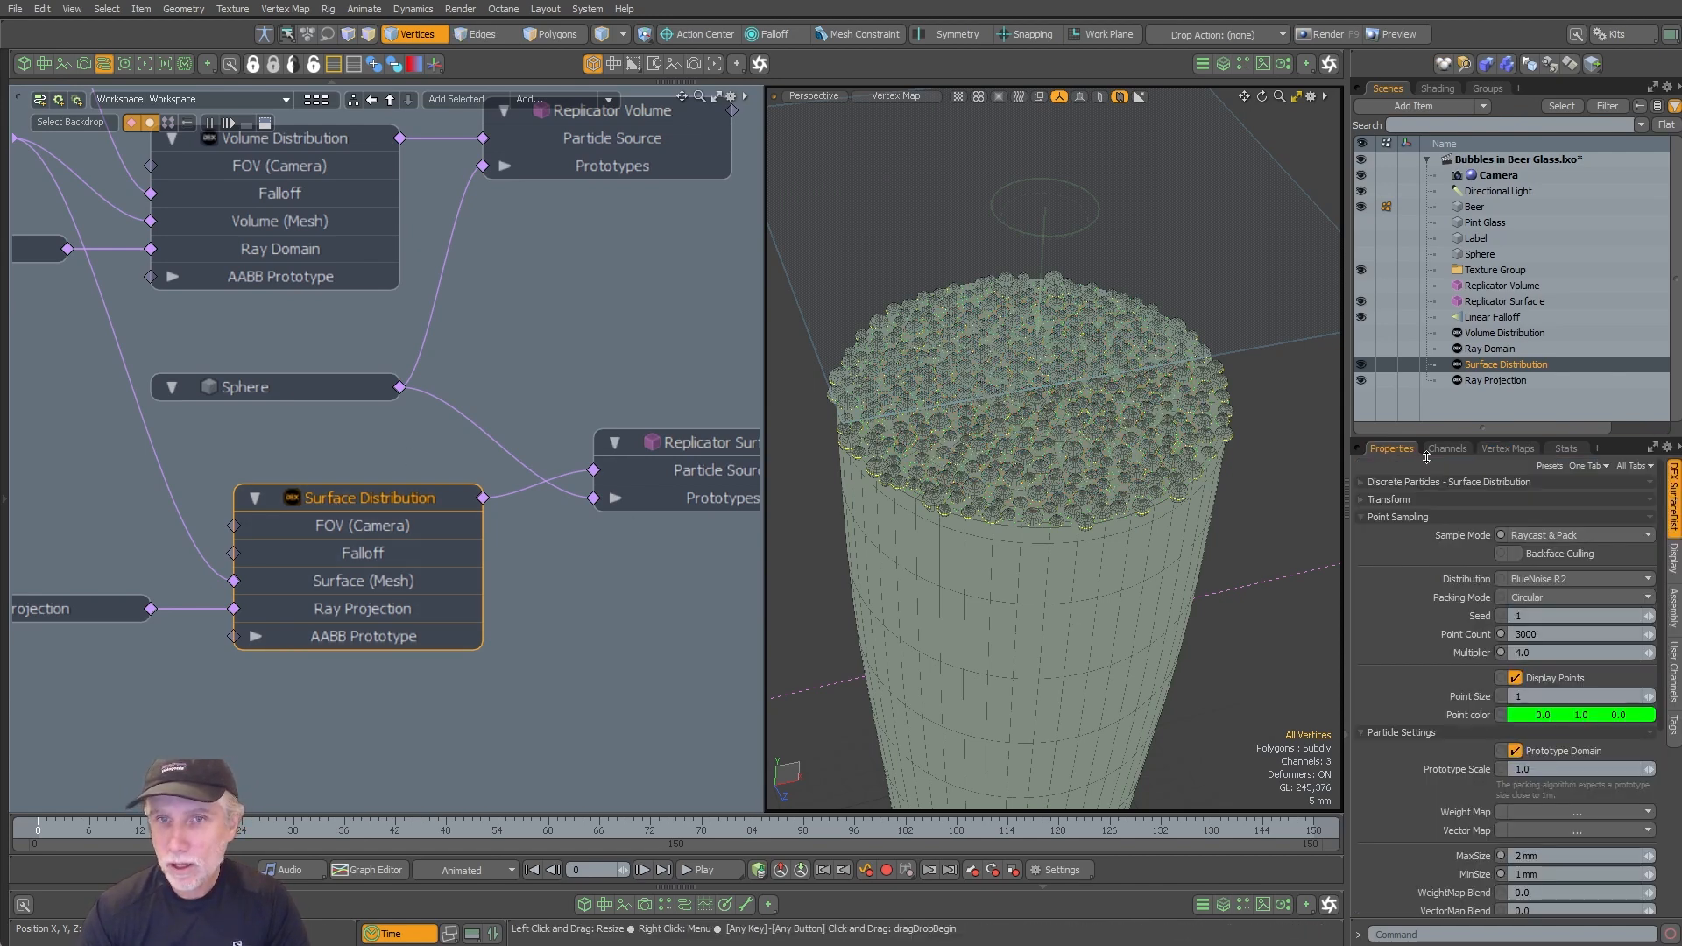
click(1532, 812)
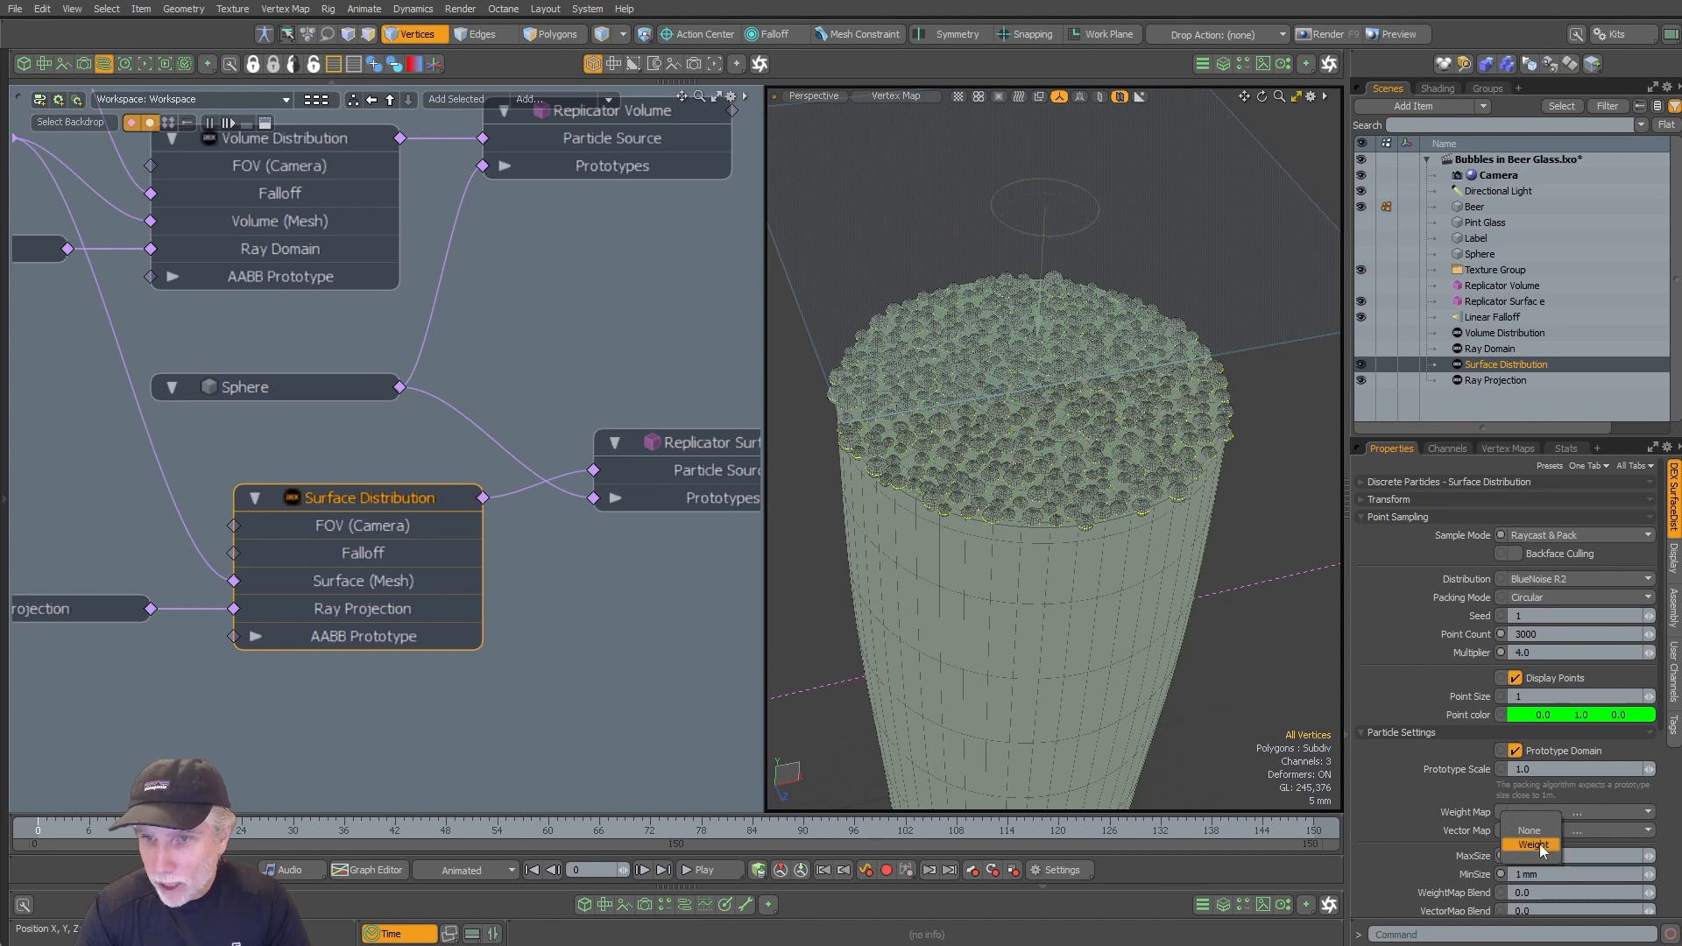
click(1534, 848)
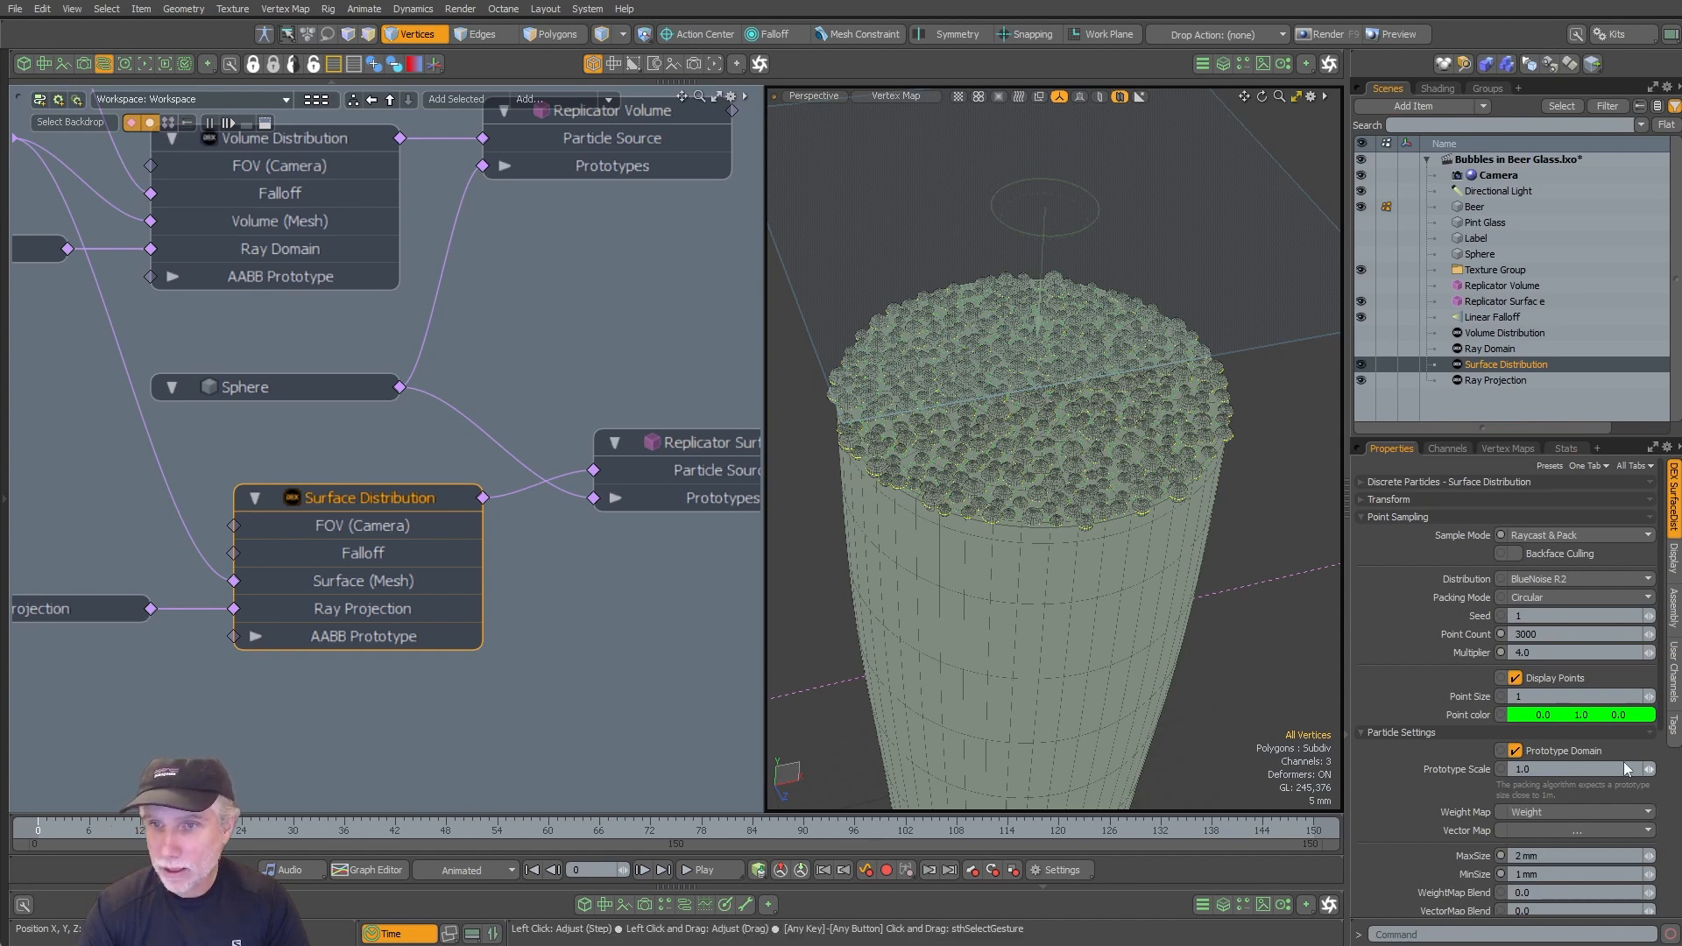
Step: Open the Surface Distribution's WeightMap Blend value for editing
scroll(1482, 685, down, 5)
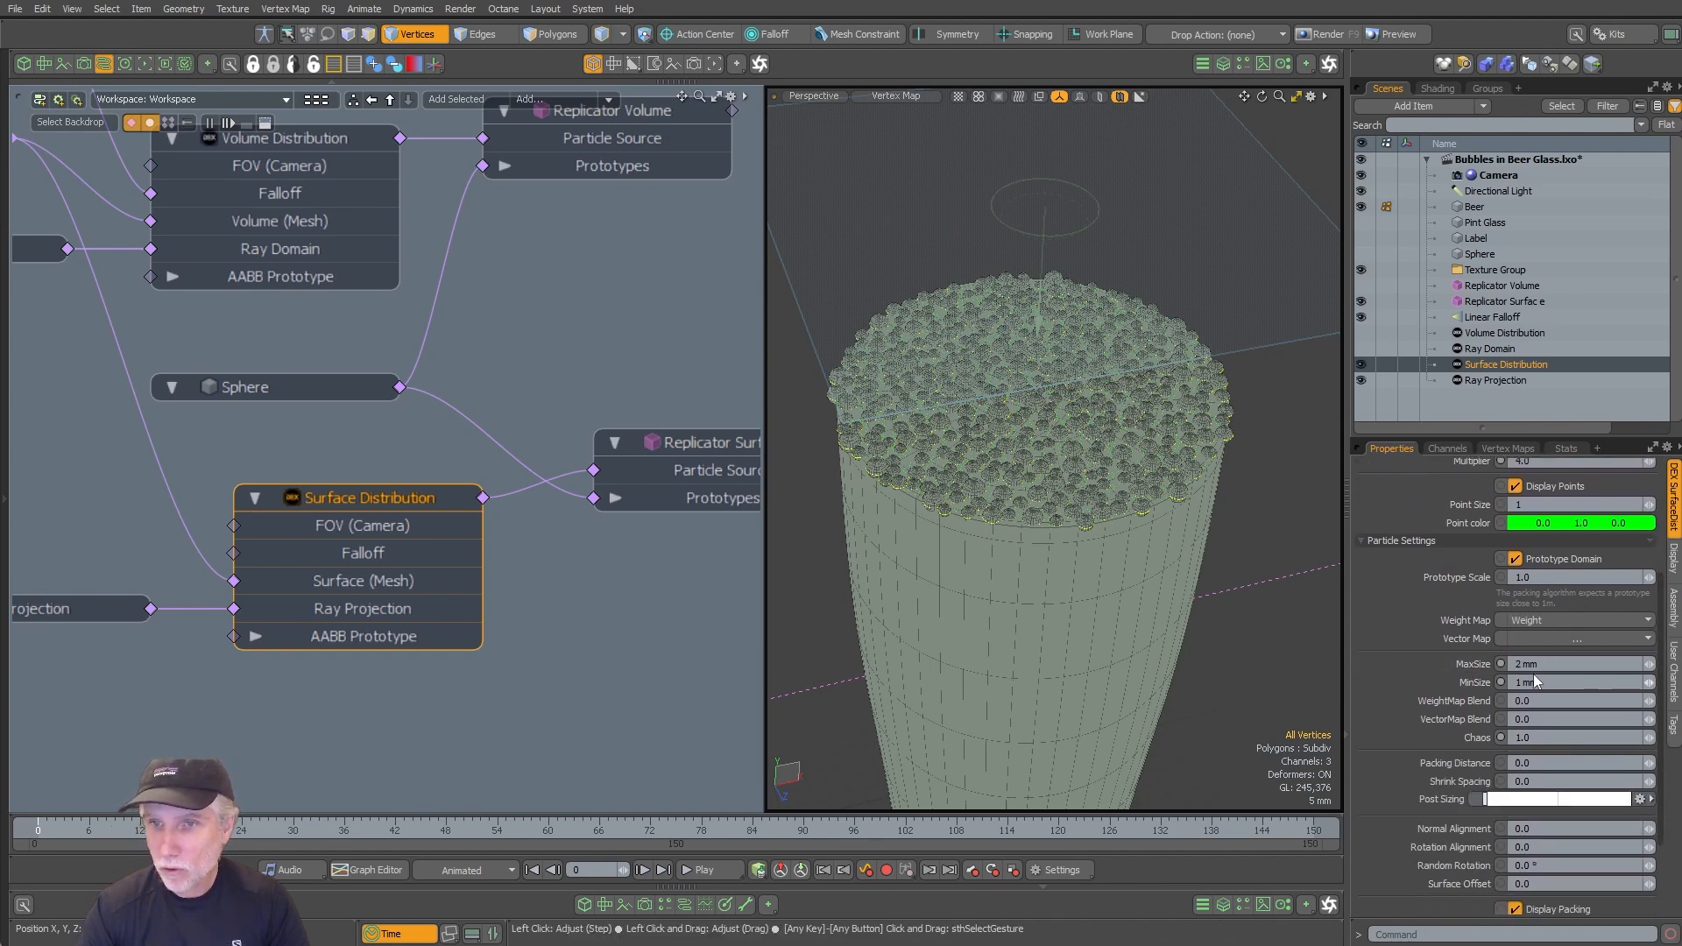
double_click(1574, 700)
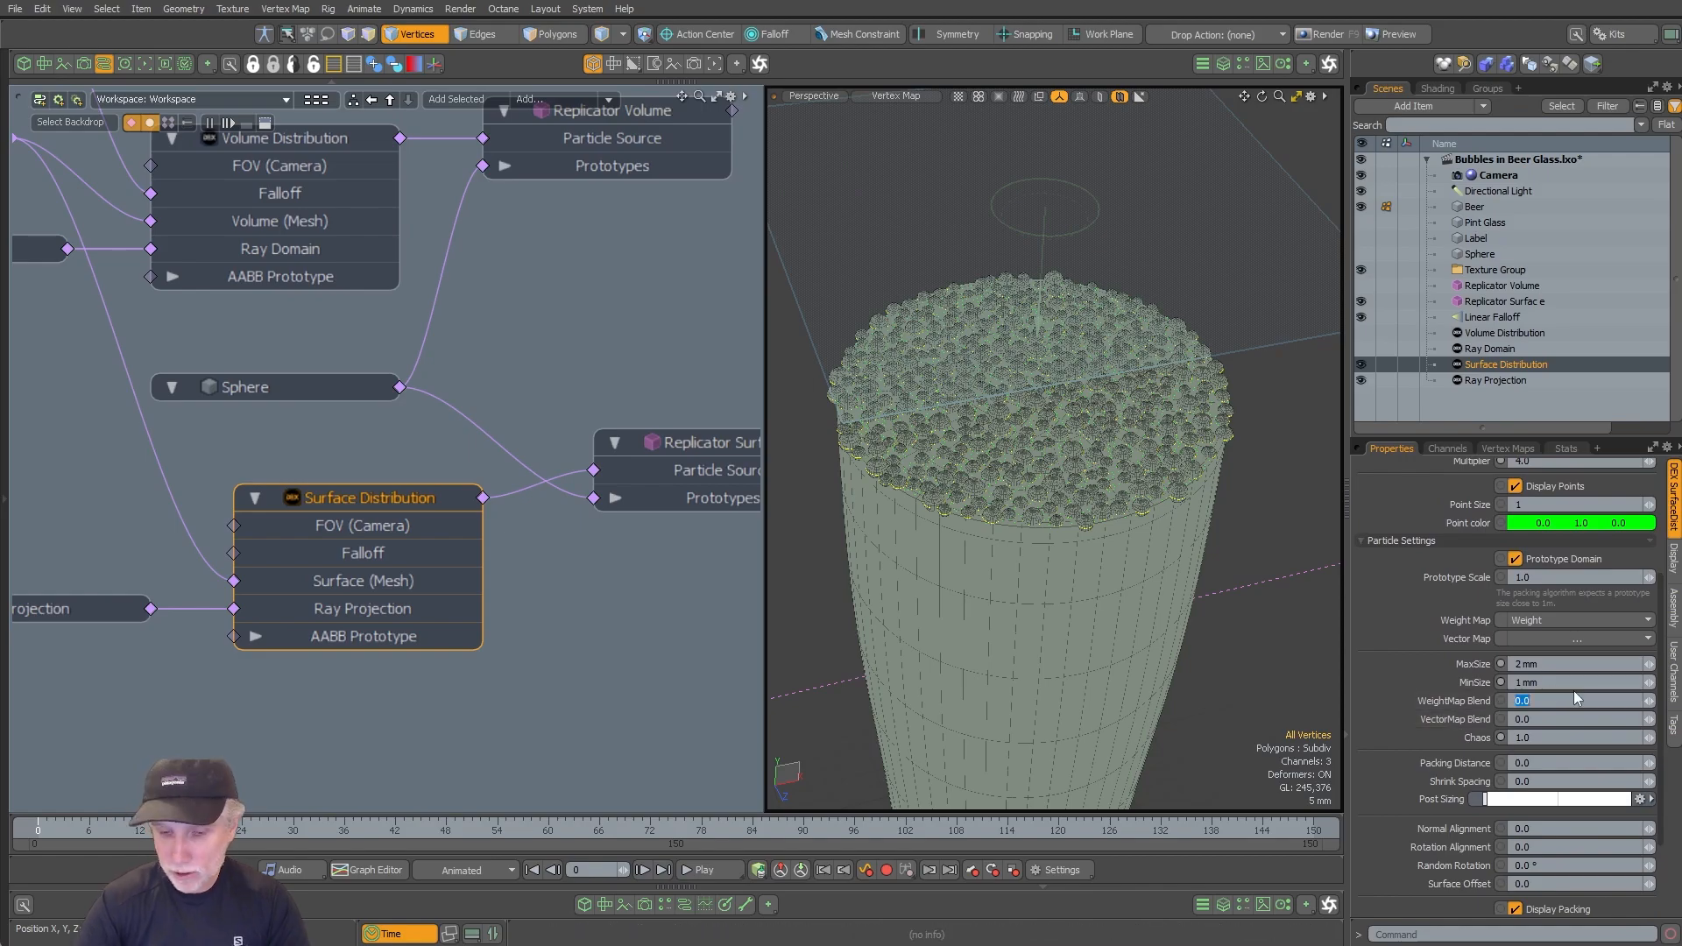
Step: Set the Surface Distribution's WeightMap Blend to 1.0
text(1)
key(Return)
alt+drag(1191, 523, 1043, 508)
alt+drag(1043, 508, 1017, 399)
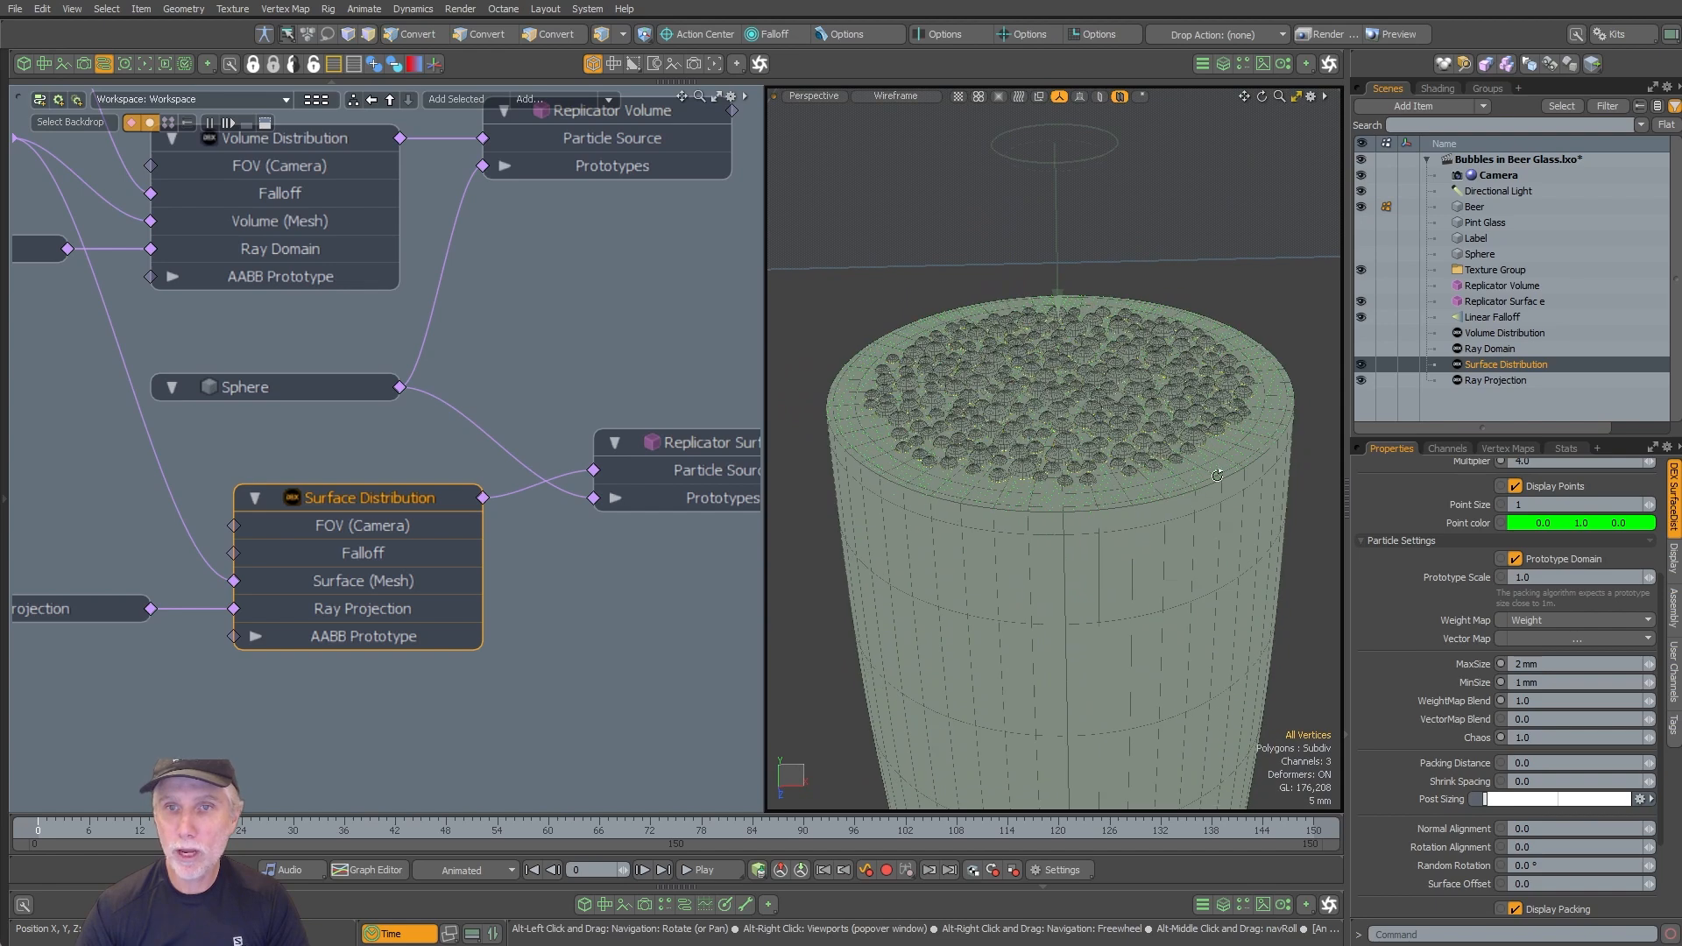
Step: Display the Weight vertex map on the beer mesh
click(1508, 448)
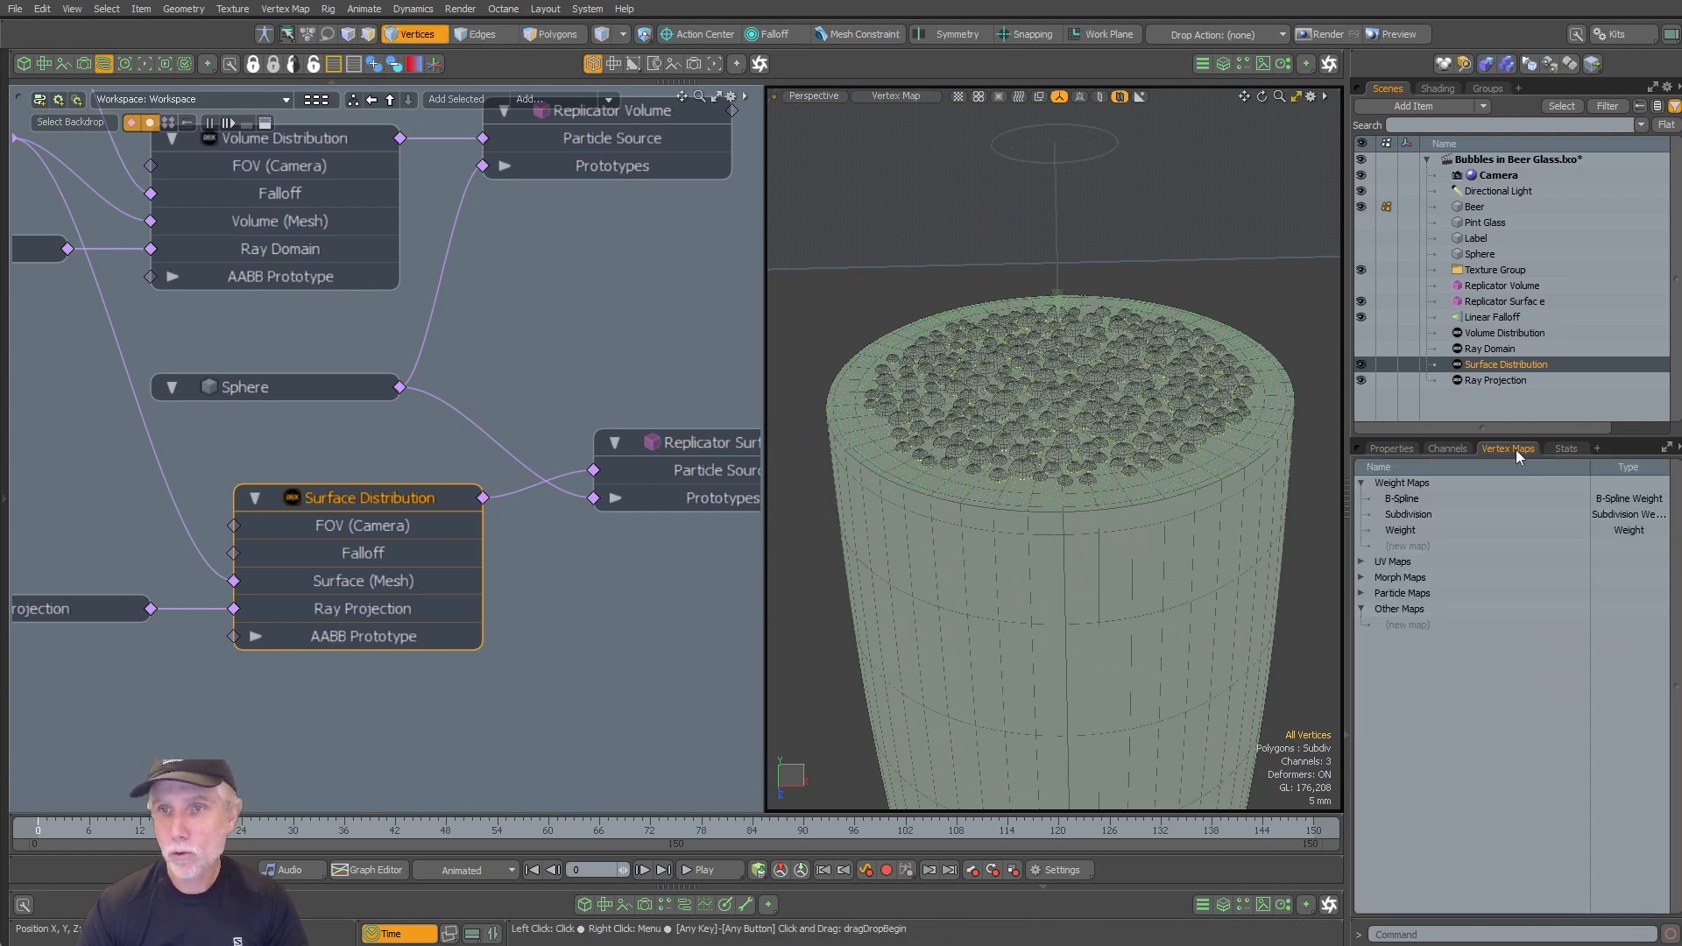
click(1400, 530)
alt+drag(1223, 570, 1173, 615)
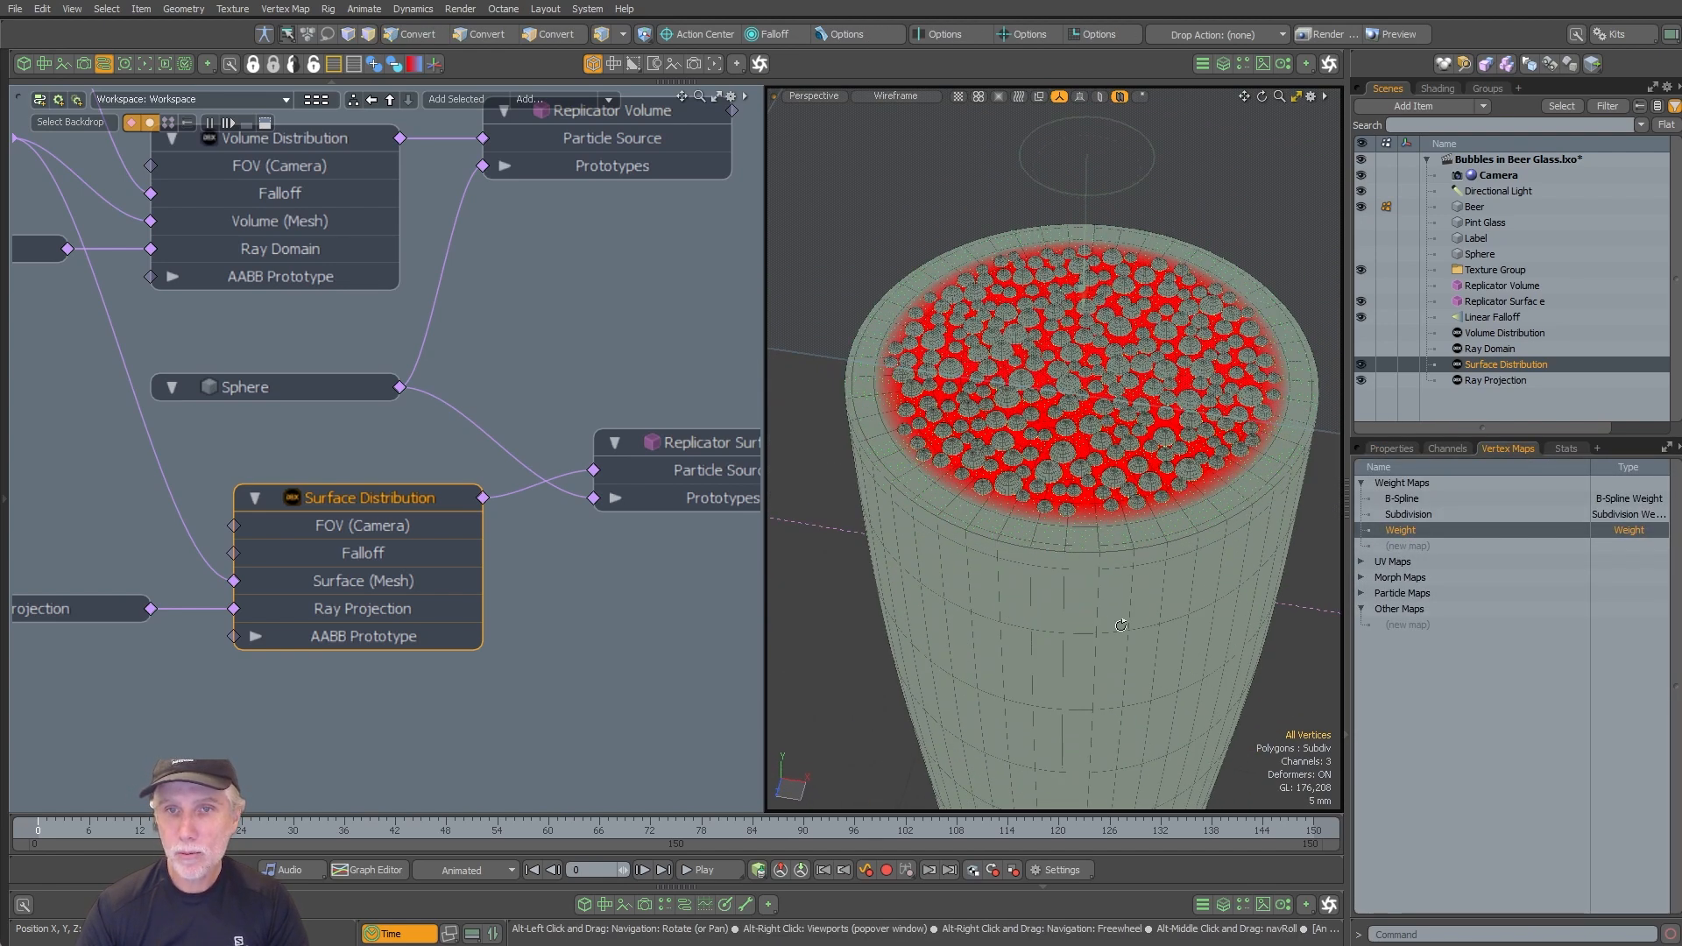
Step: Add a loop slice around the beer's top surface, just outside the red weighted area
key(2)
ctrl+alt+drag(1085, 521, 1128, 531)
double_click(1128, 530)
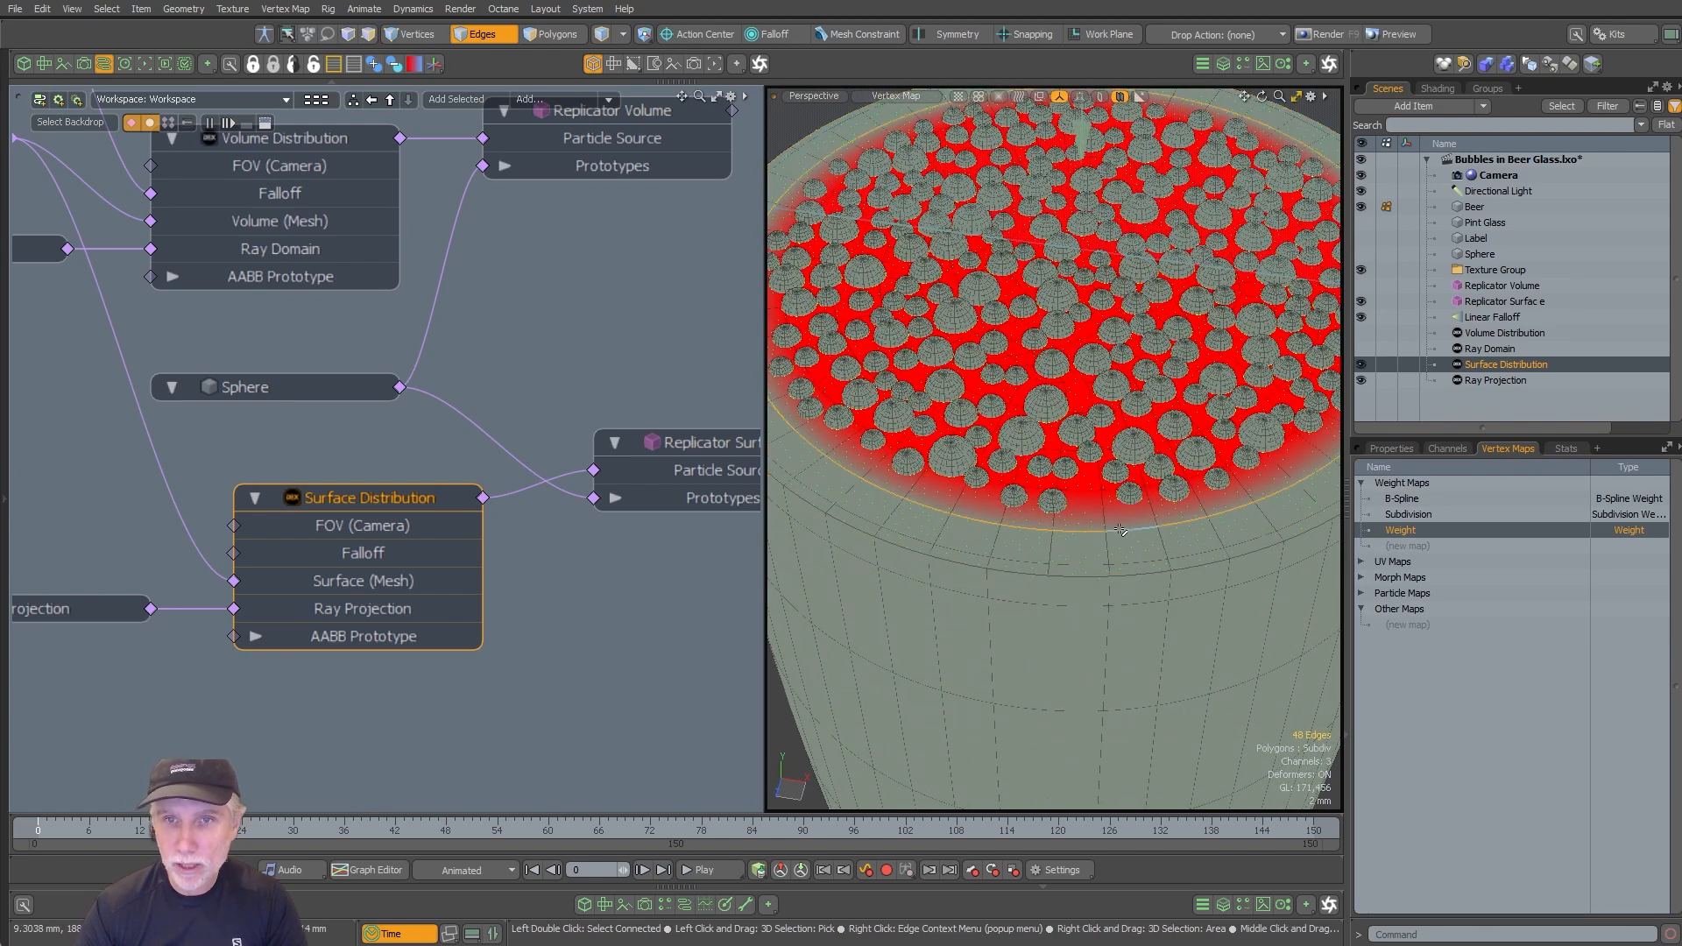
drag(1049, 548, 1113, 548)
key(alt+c)
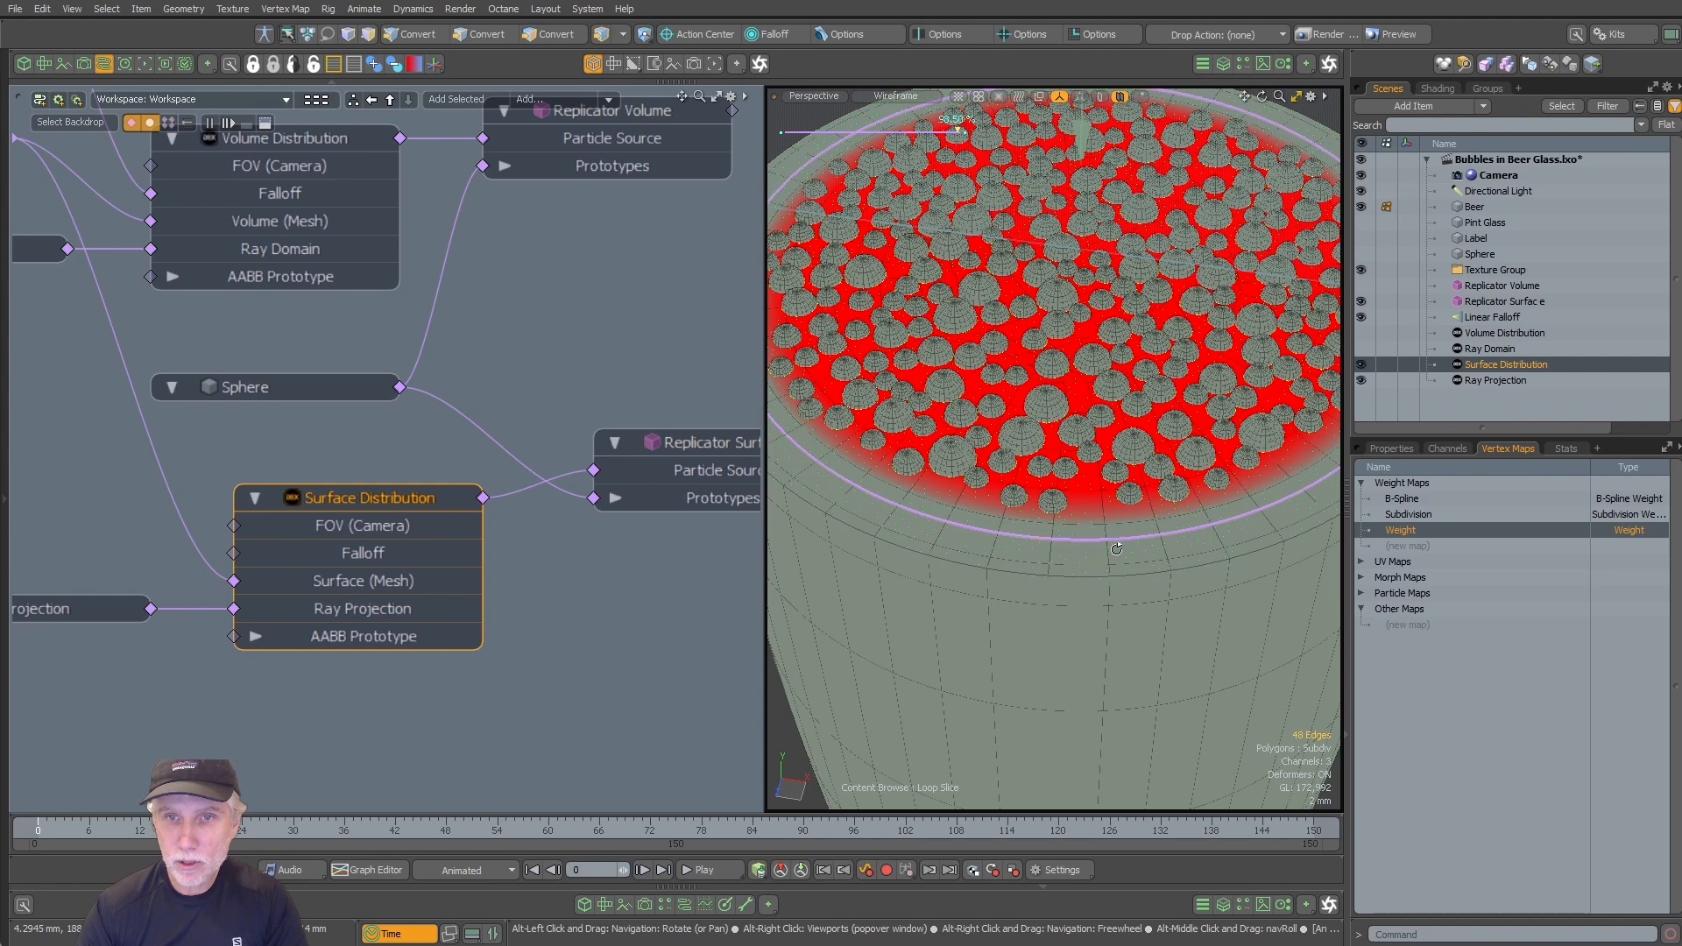
drag(962, 131, 963, 132)
key(space)
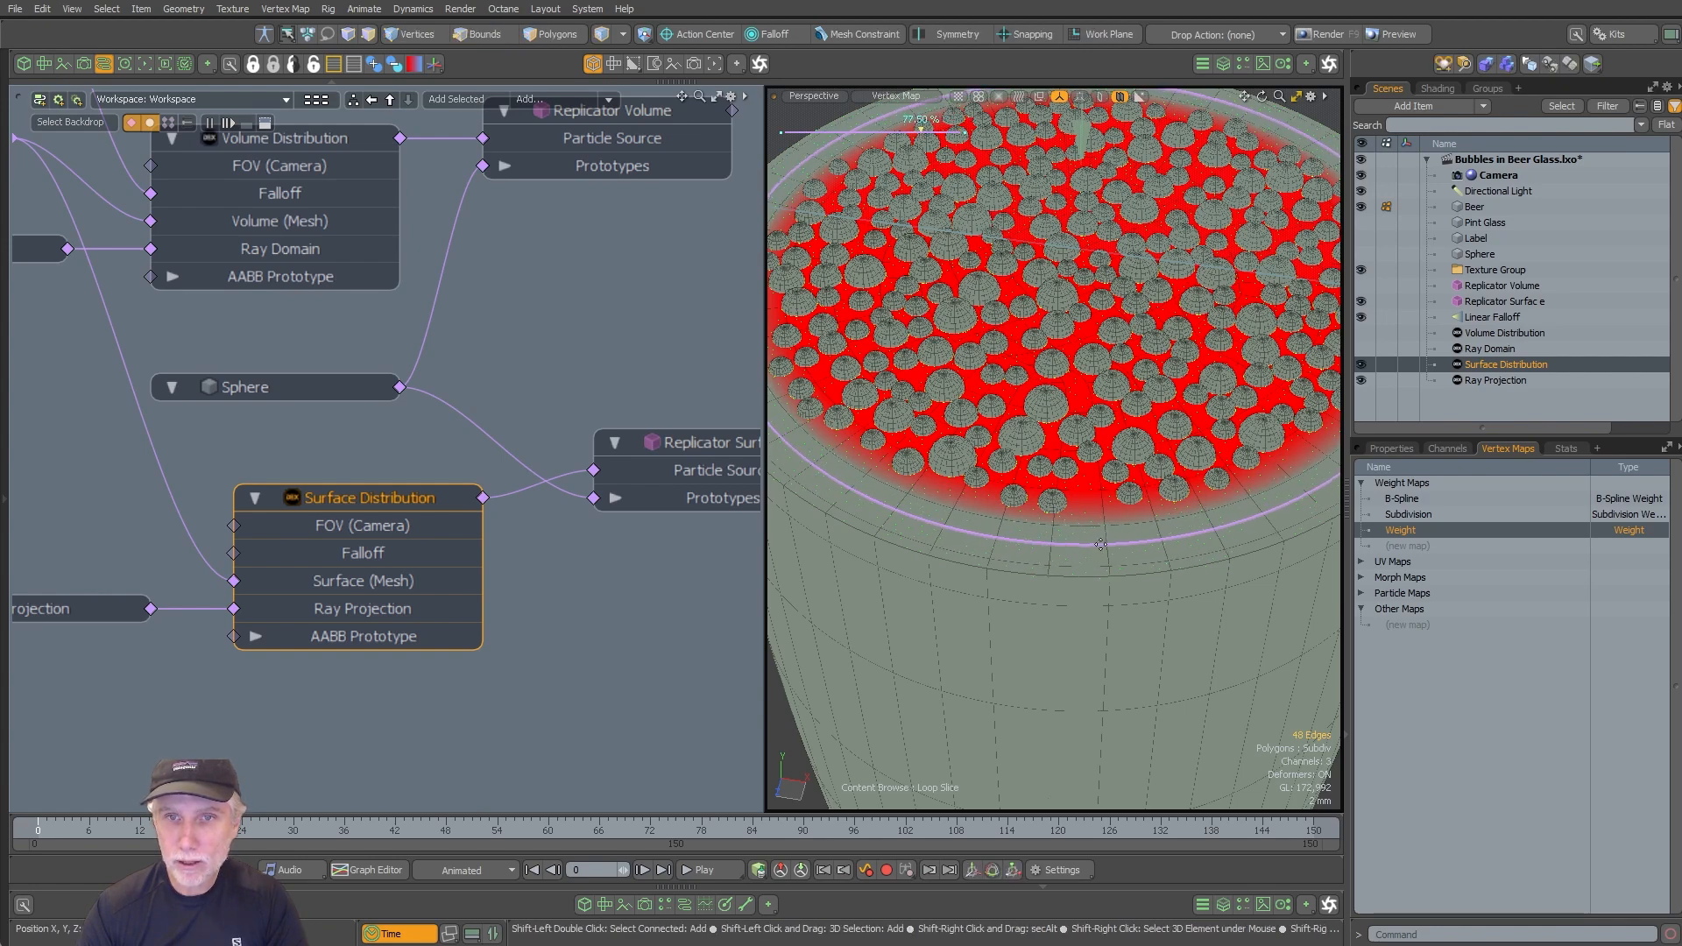
Step: Select the vertices of the two edge loops bordering the weighted area and set their map weight to 100%
shift+double_click(1091, 526)
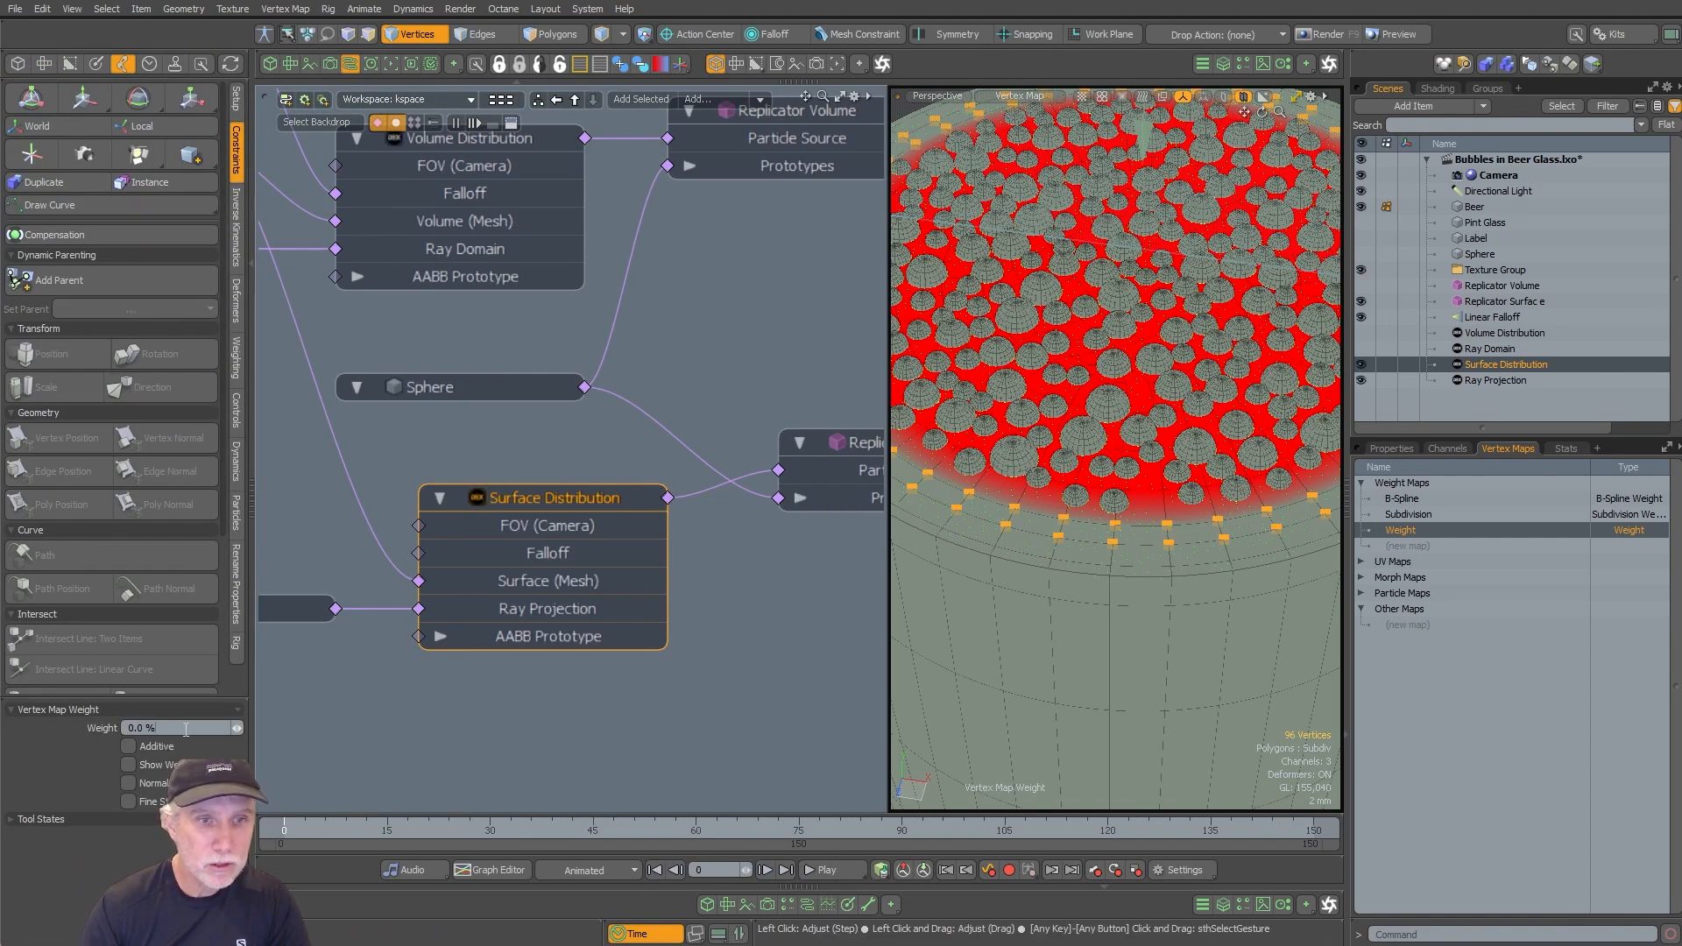
key(Return)
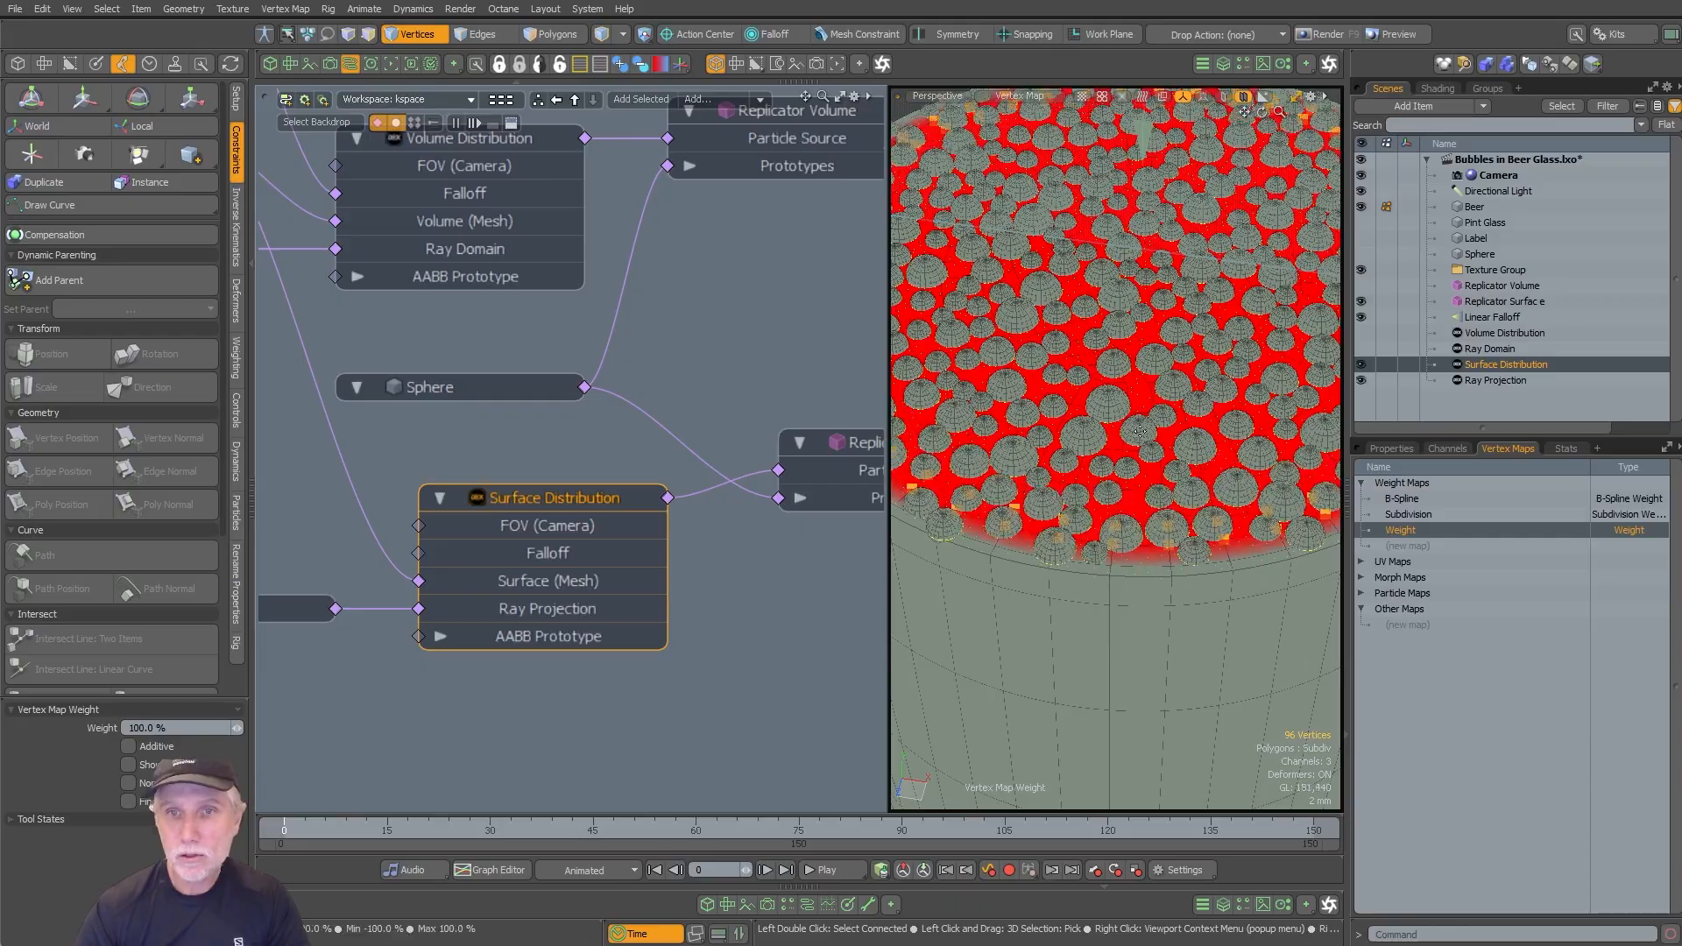
Step: Slide the edge loop at the border of the beer's weighted top surface, then clear the edge selection
mouse_move(1114, 598)
alt+mouse_down()
mouse_move(1071, 521)
mouse_move(1032, 596)
mouse_move(1016, 561)
mouse_move(1135, 578)
alt+mouse_up()
scroll(1049, 574, up, 5)
key(2)
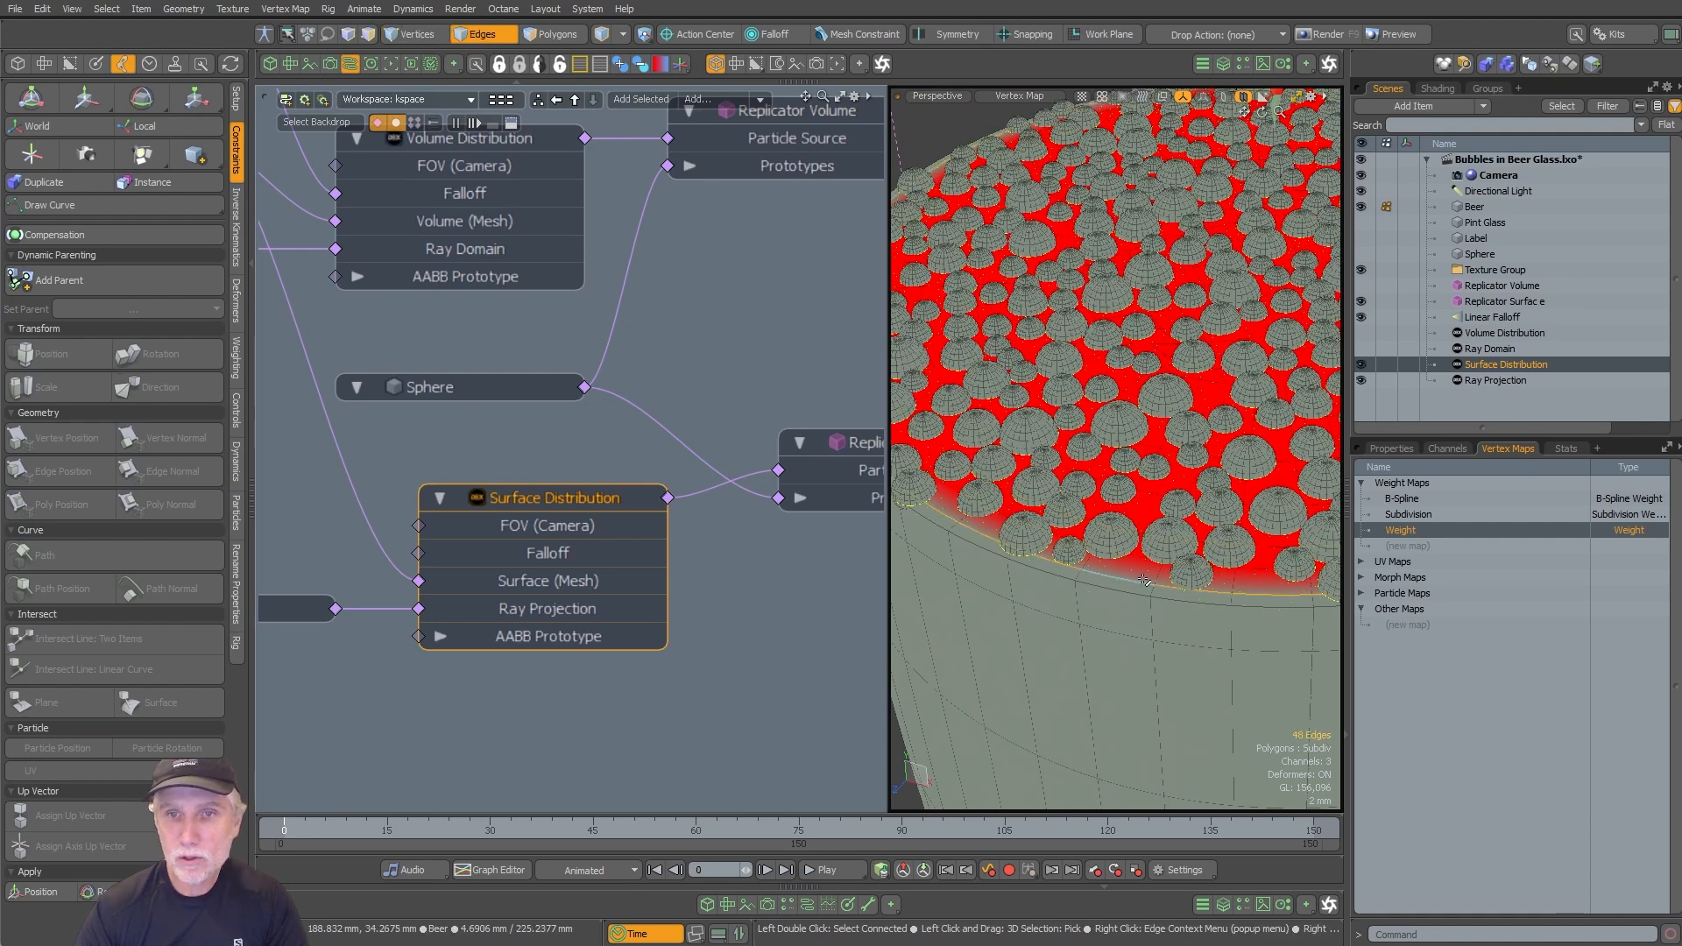
key(alt+g)
drag(1123, 574, 1168, 530)
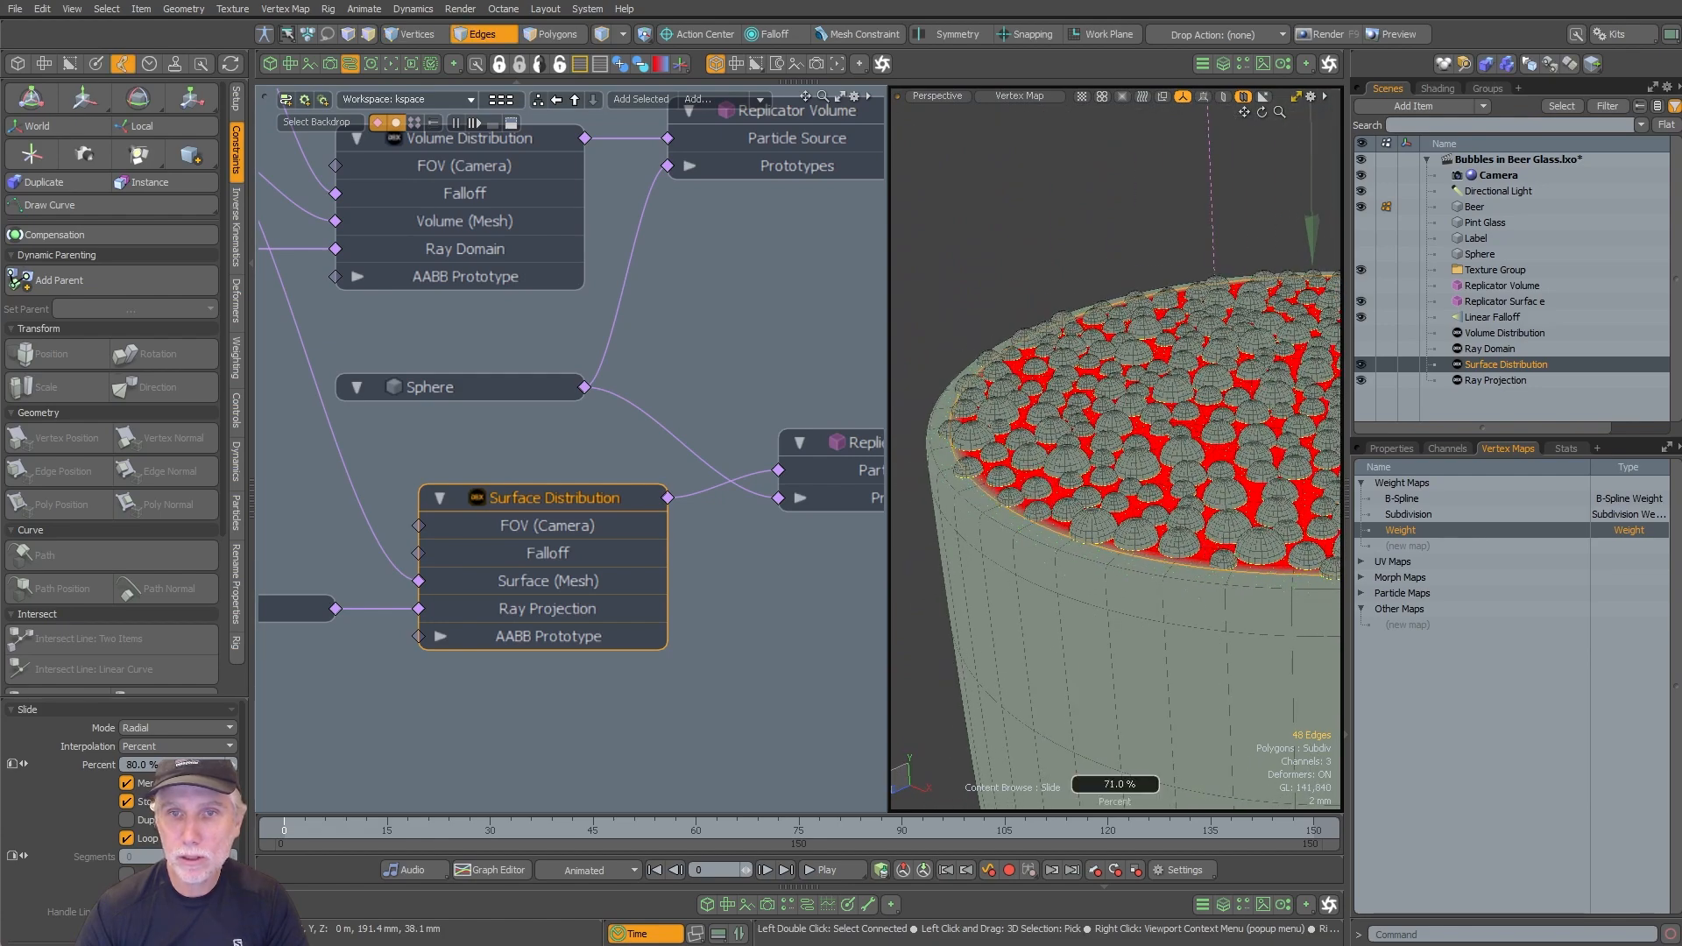
key(space)
key(Escape)
Step: Hide the Beer mesh and turn on Replicator Volume to view the volume and surface bubbles together
alt+drag(1005, 415, 1007, 657)
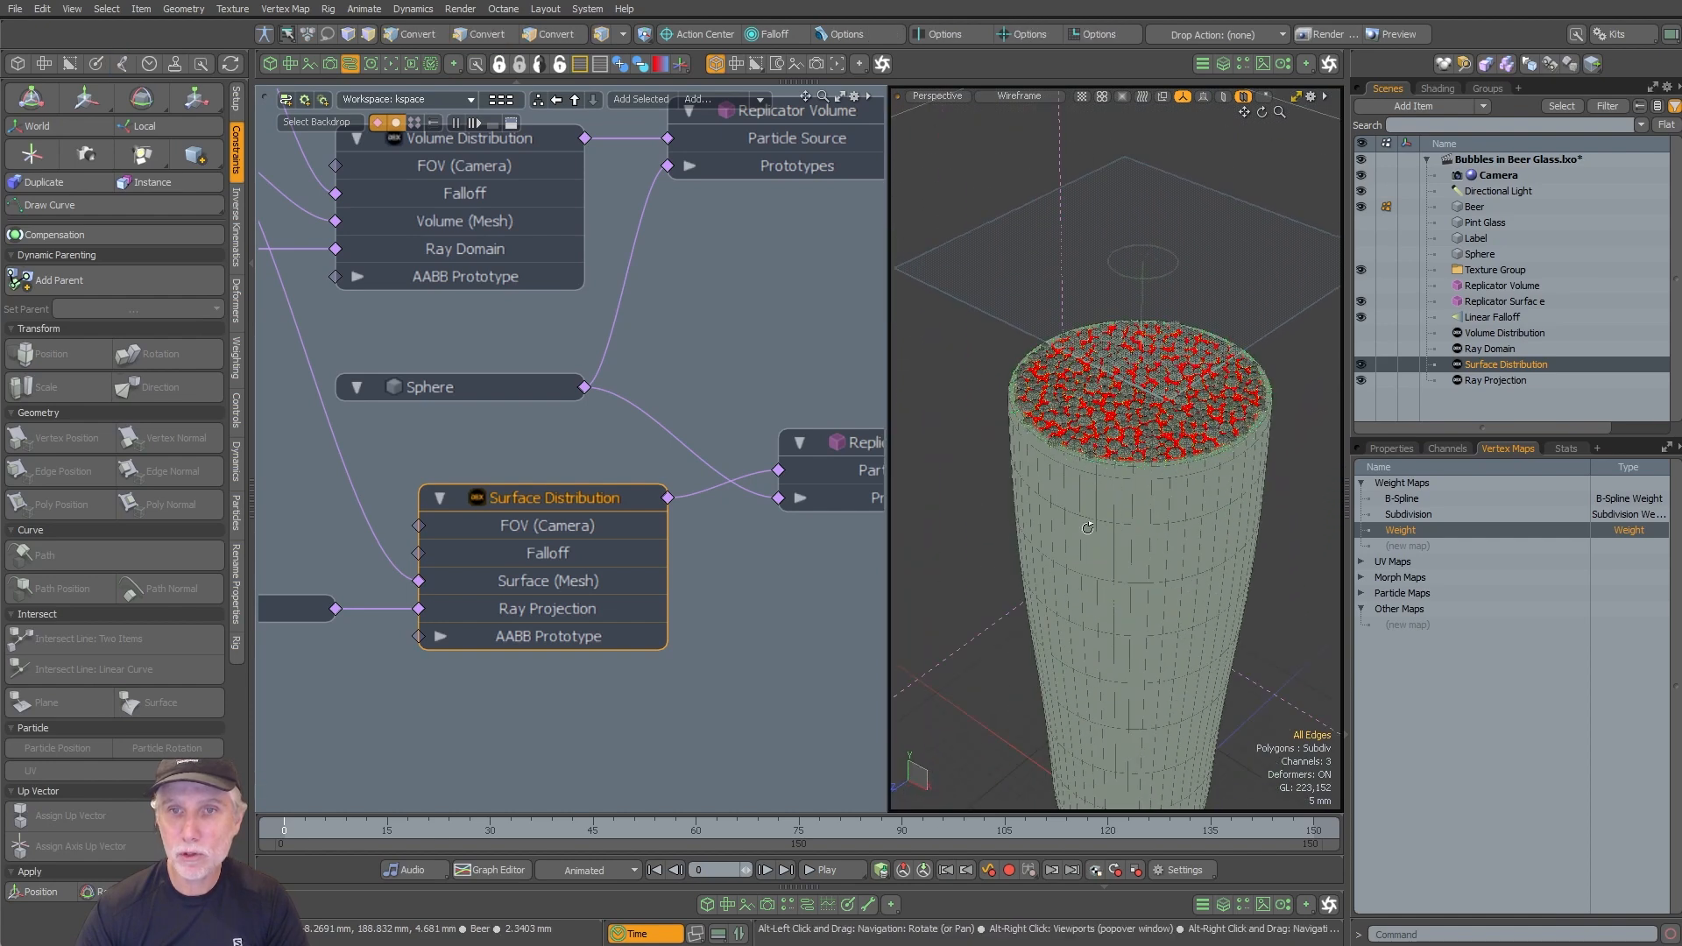
alt+drag(740, 635, 645, 642)
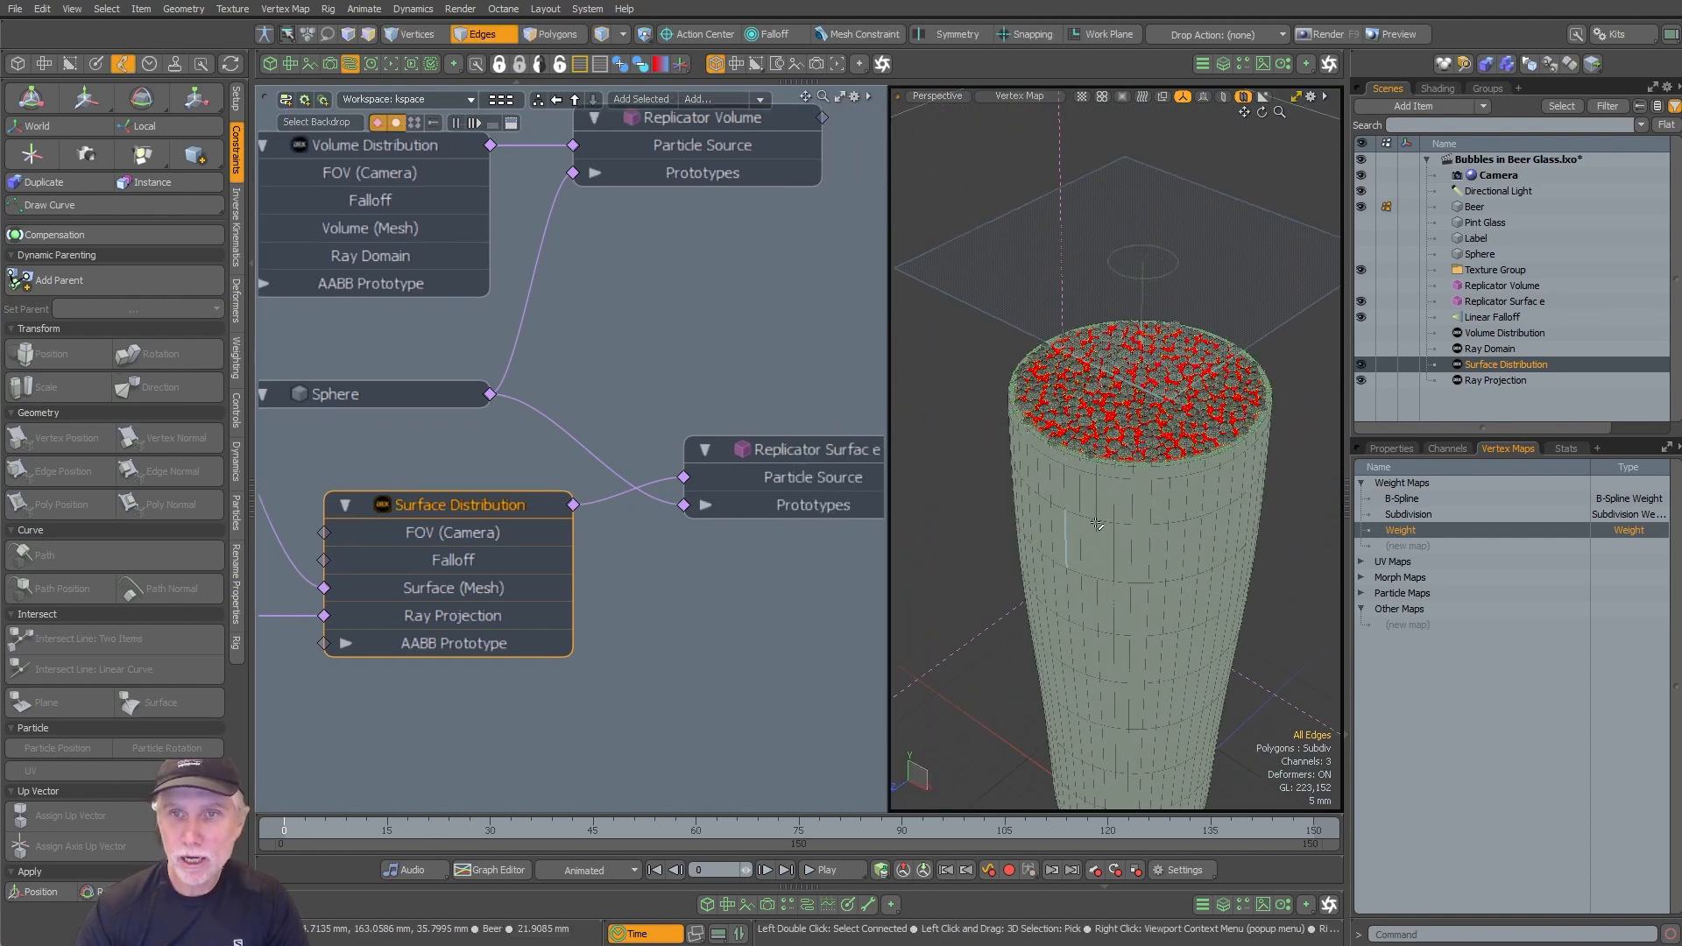
click(1362, 207)
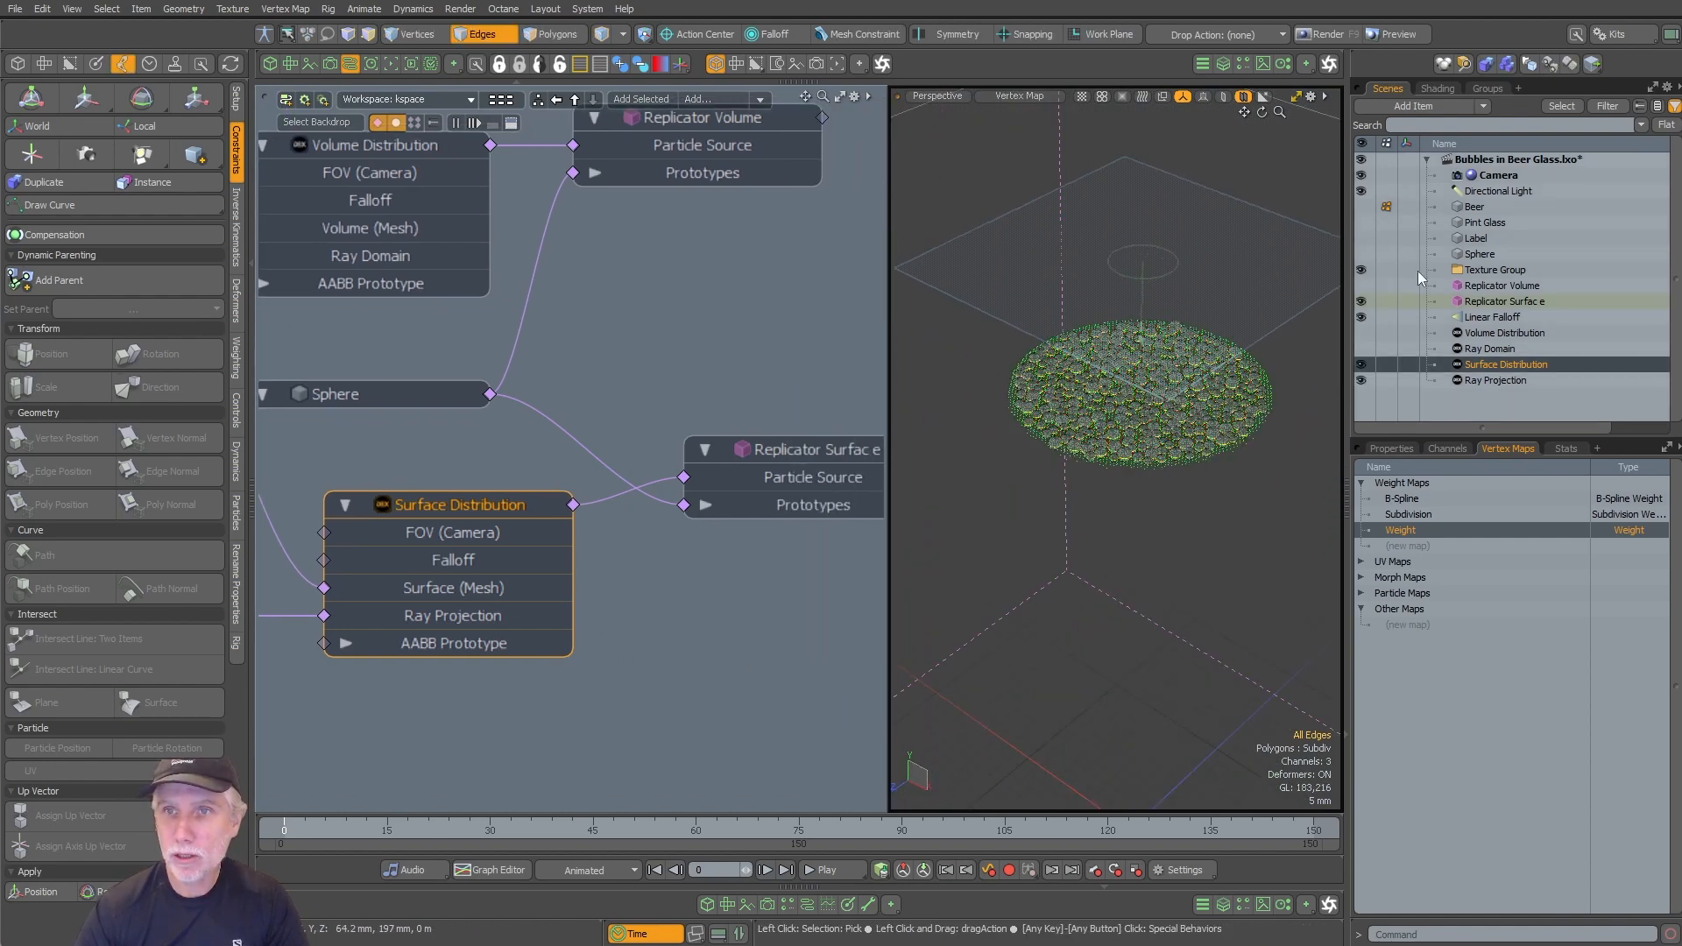
click(1362, 286)
mouse_move(1142, 559)
alt+mouse_down()
mouse_move(1149, 327)
mouse_move(1135, 542)
alt+mouse_up()
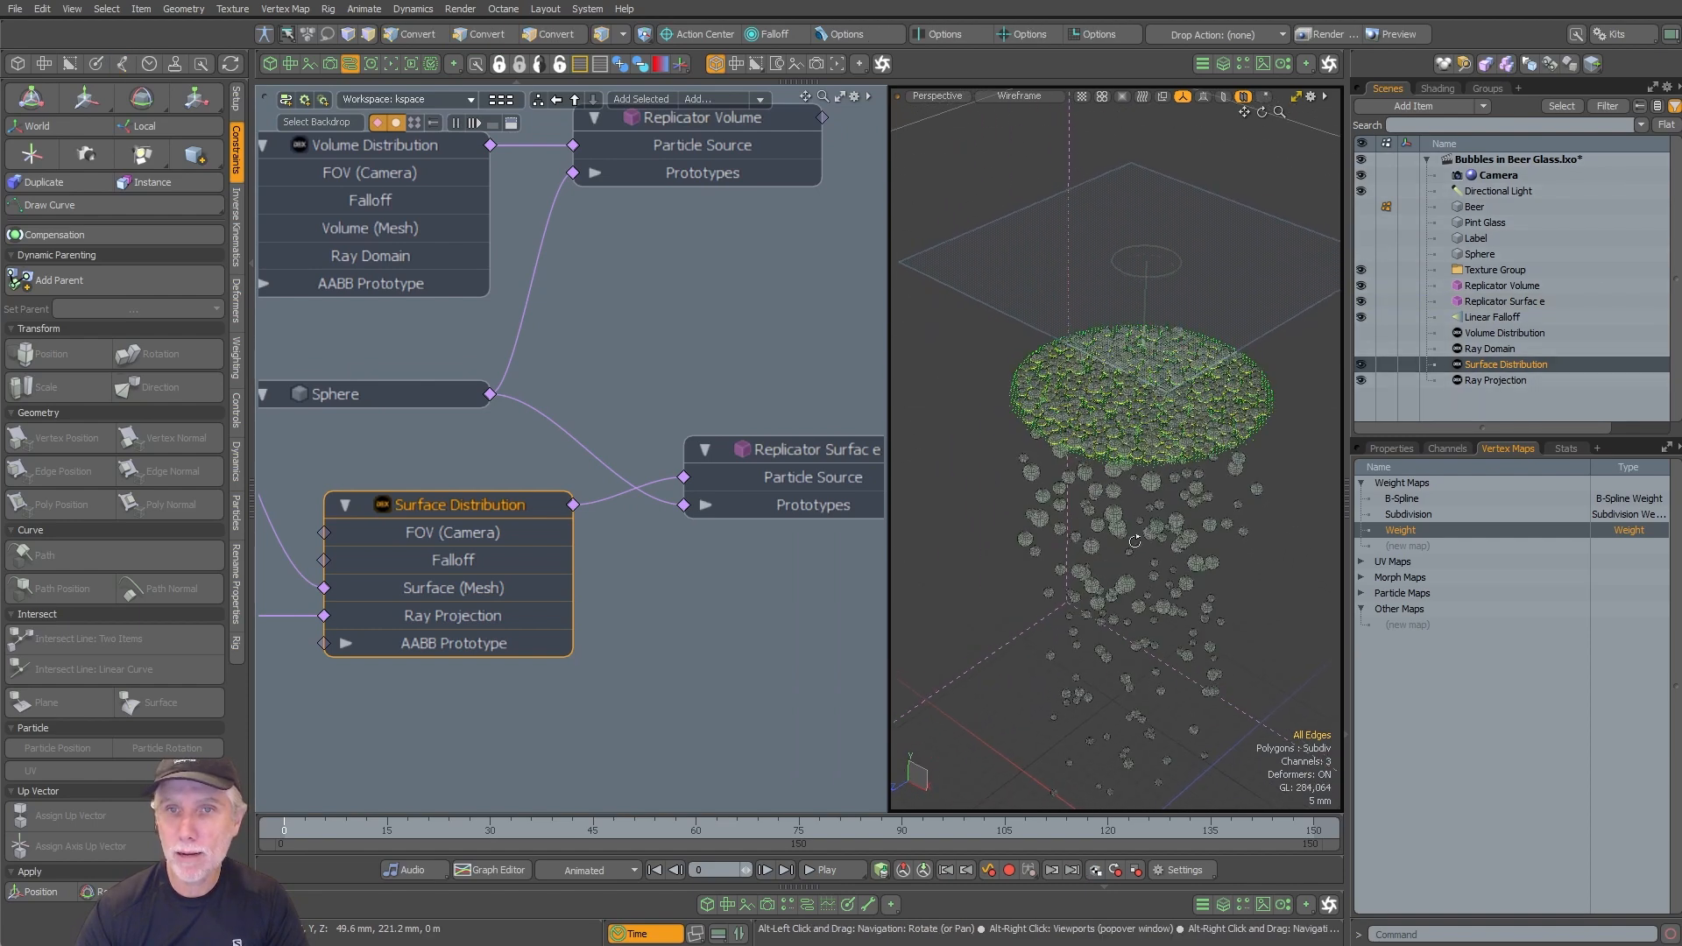
Step: Make the Beer mesh visible again, leaving the prototype Sphere hidden
click(1365, 254)
click(1357, 254)
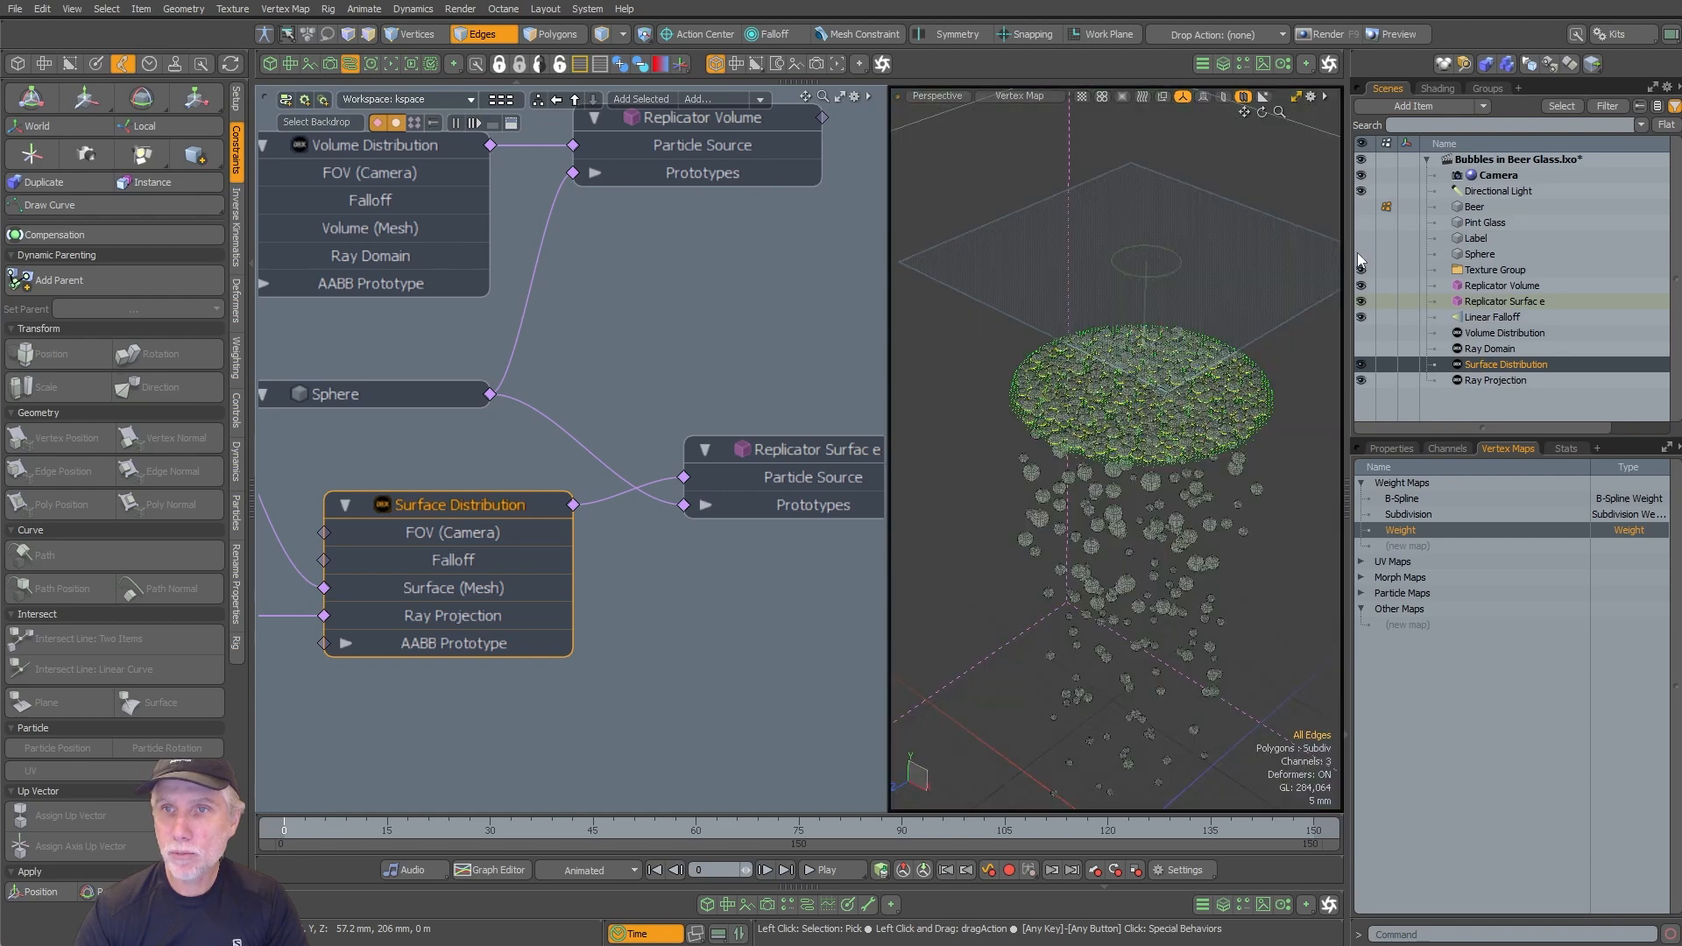
click(1361, 207)
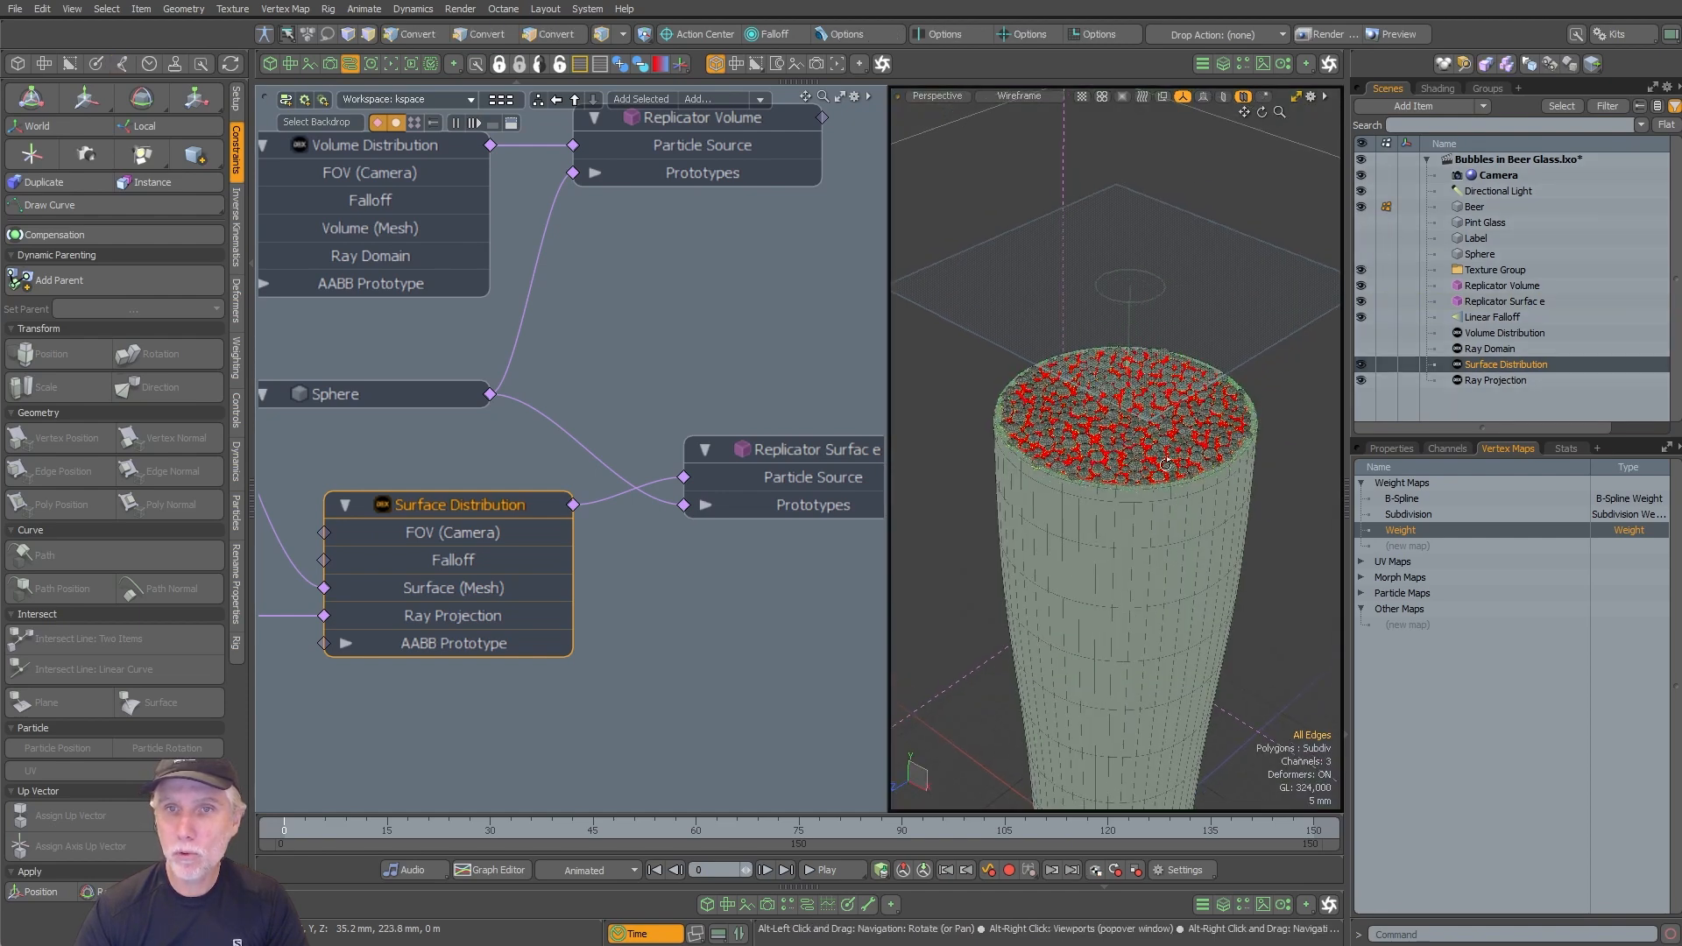
scroll(1195, 293, down, 5)
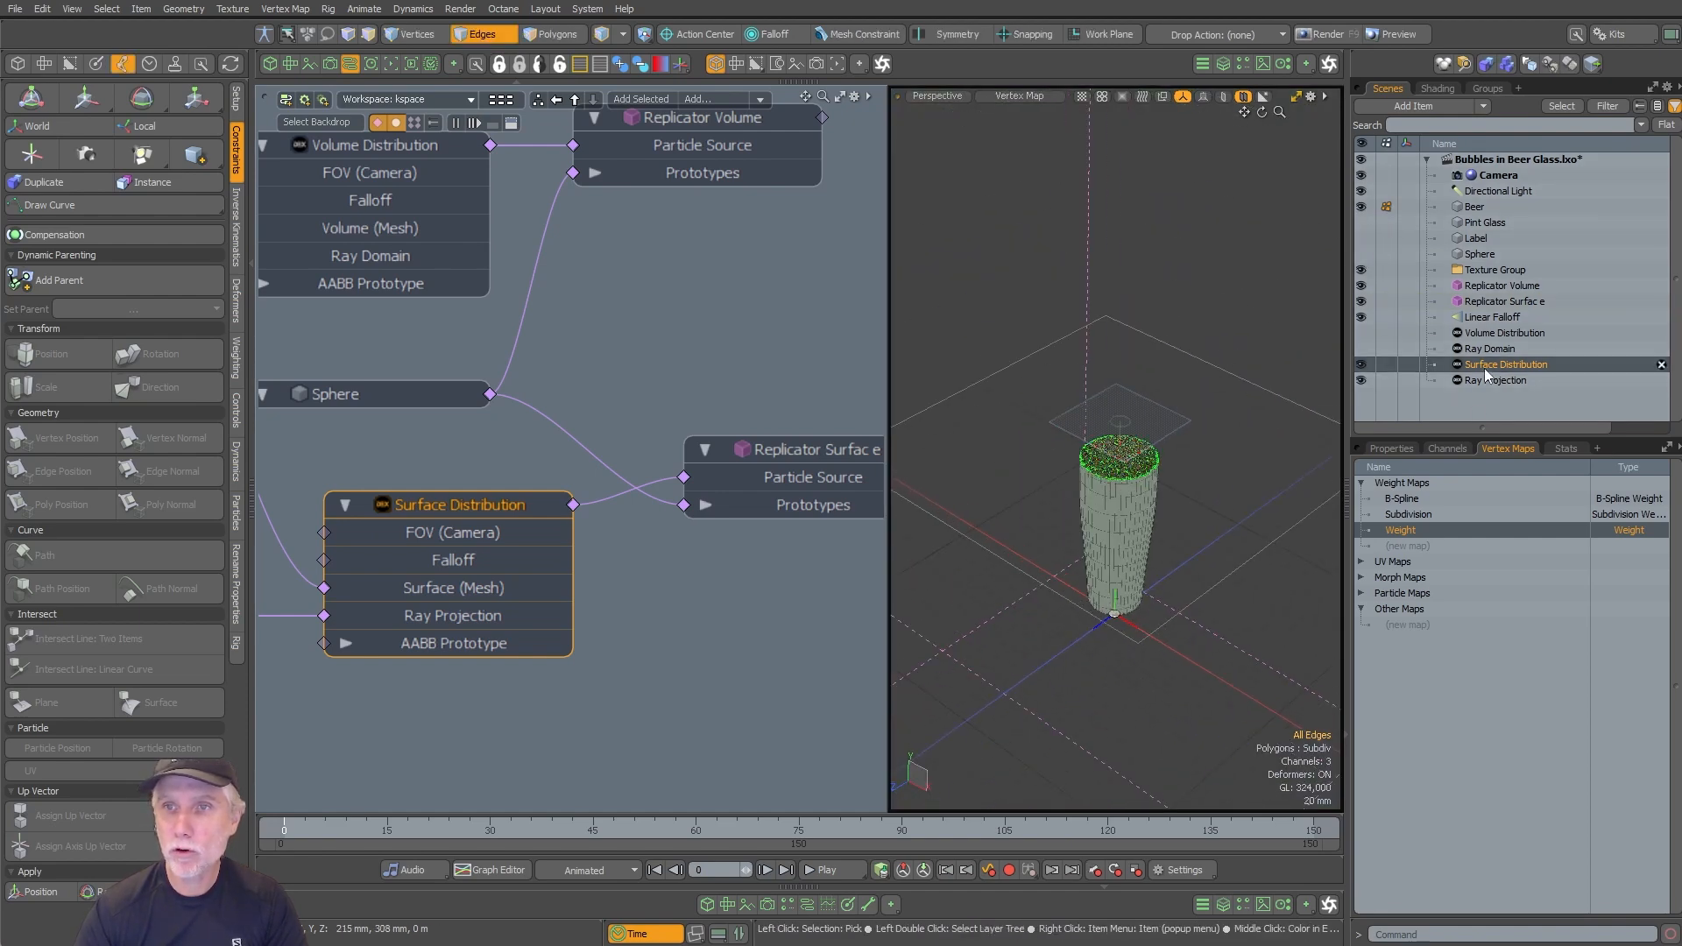
Step: Add a Radial Falloff item and place it directly below Linear Falloff in the item list
click(1490, 403)
click(1428, 108)
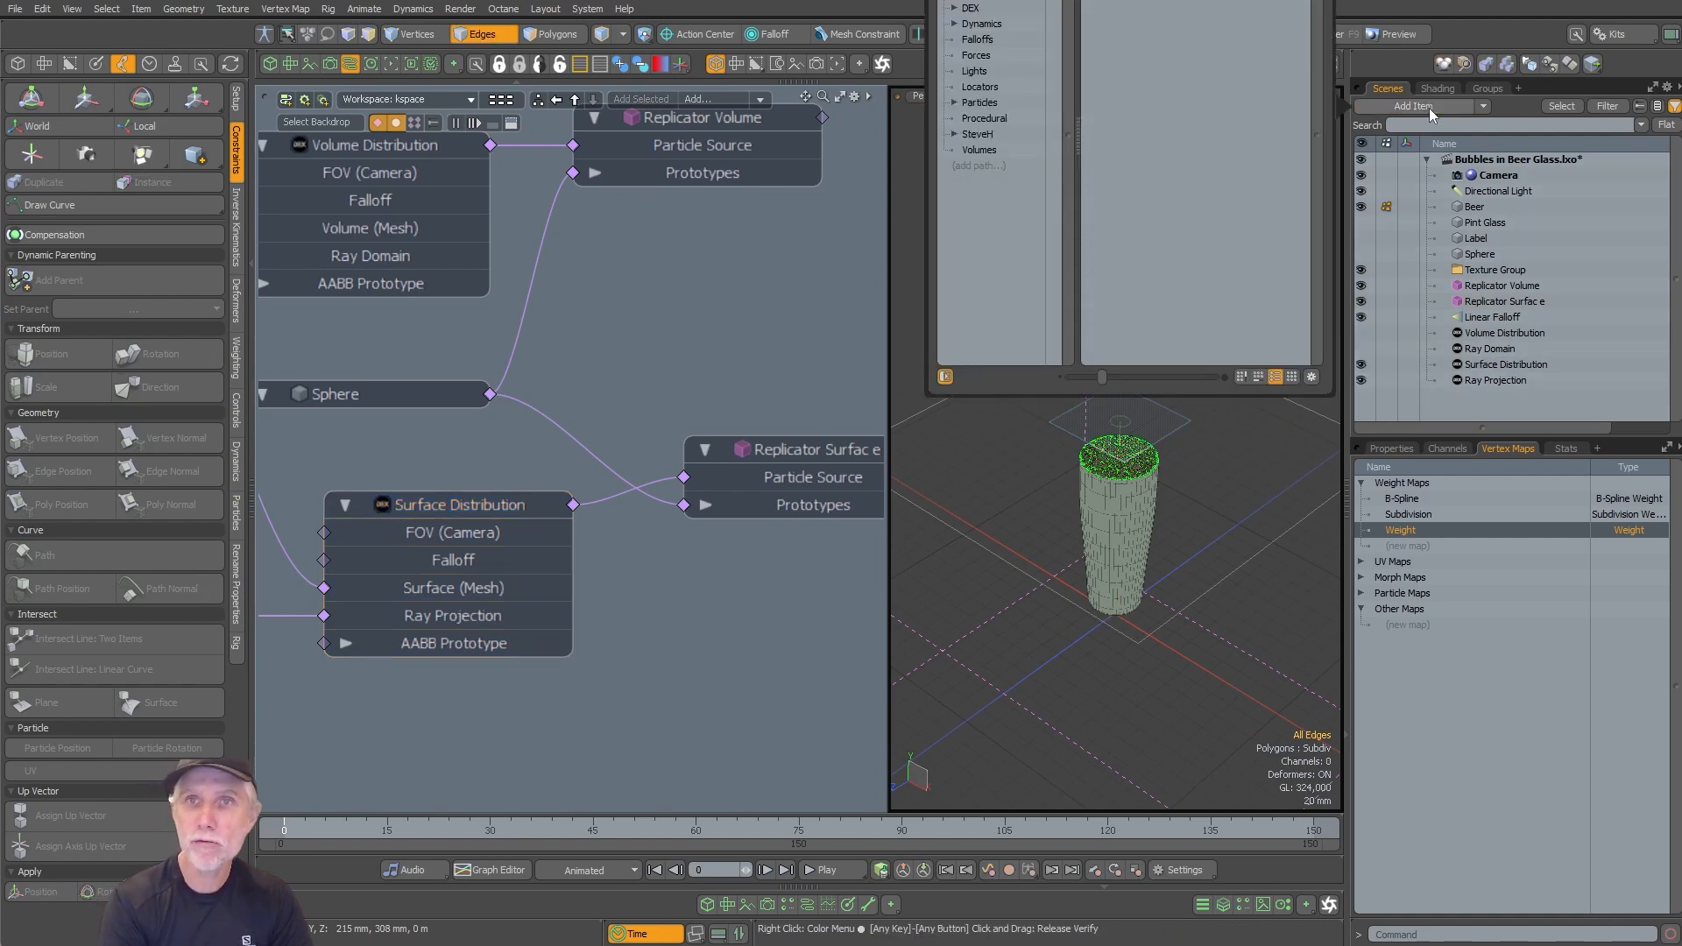
text(radial)
key(Return)
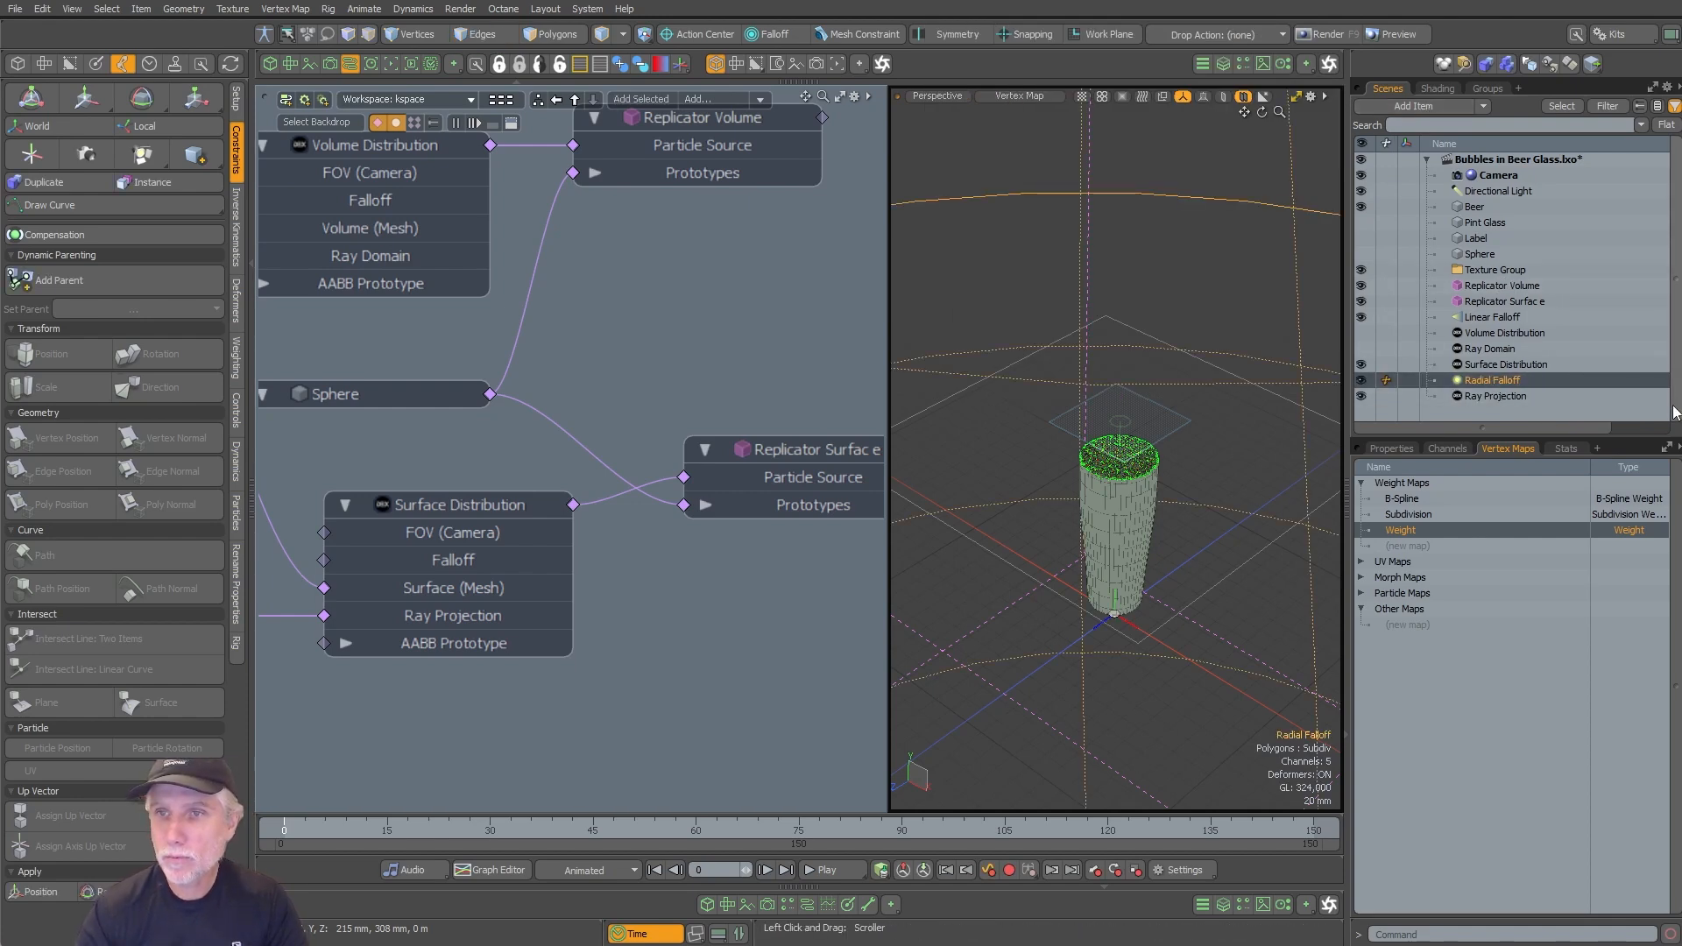
drag(1485, 377, 1521, 332)
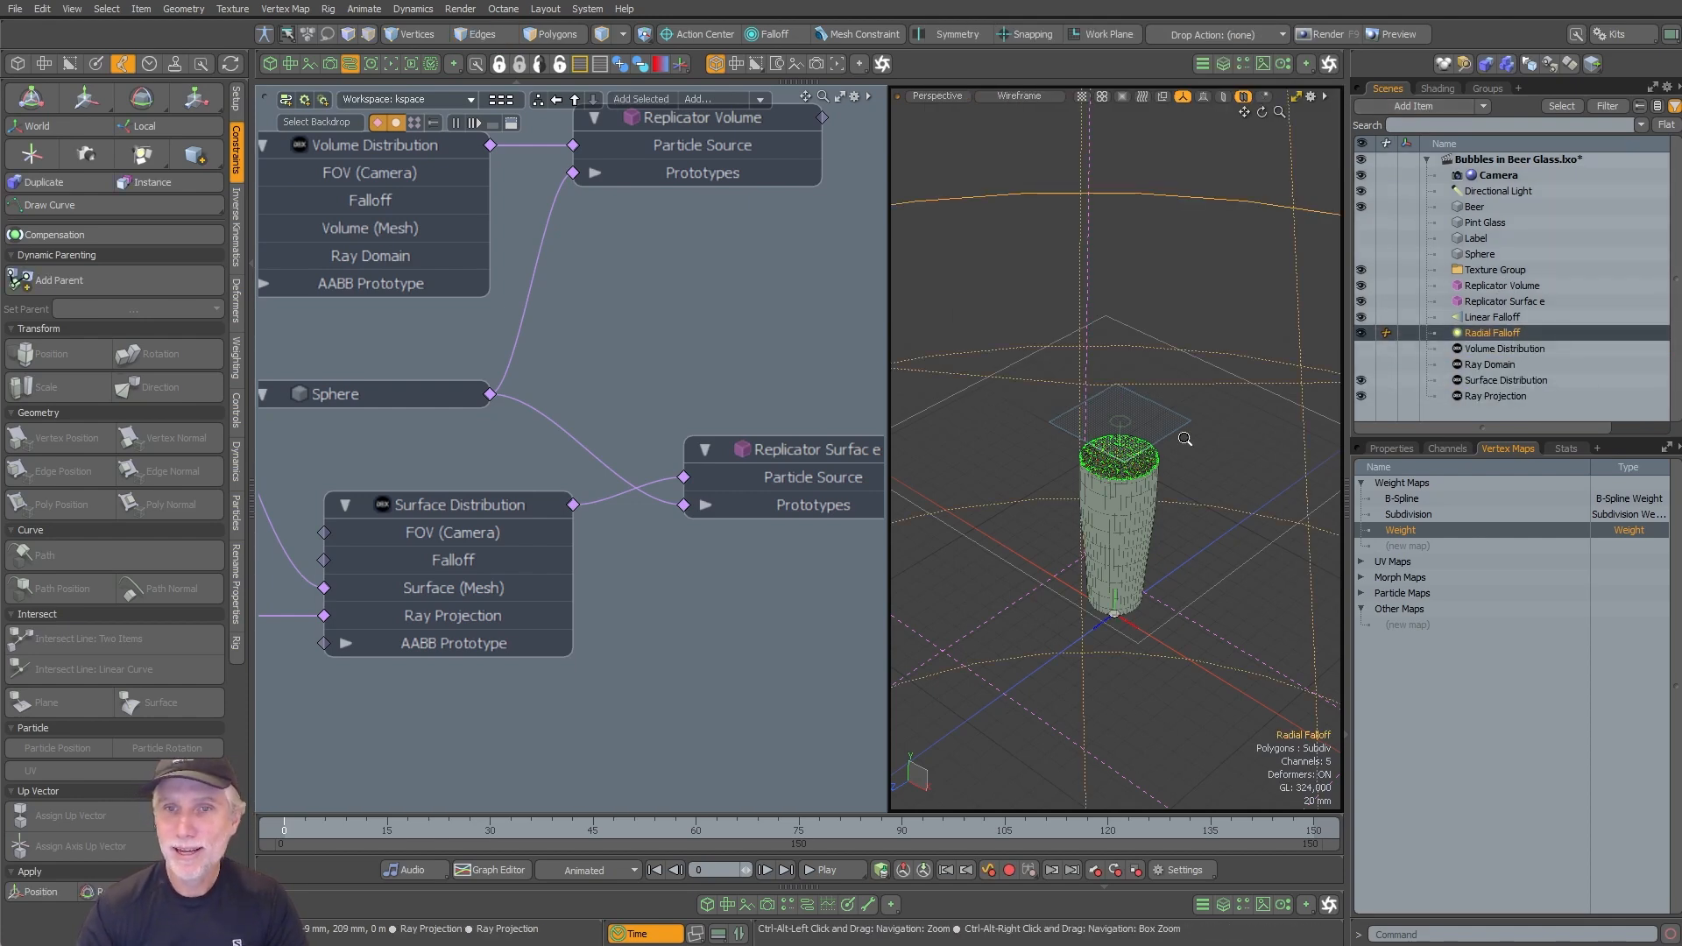
Step: Reduce the Radial Falloff's X, Y and Z radii together to 52.5 mm
scroll(1220, 435, down, 3)
key(ctrl+h)
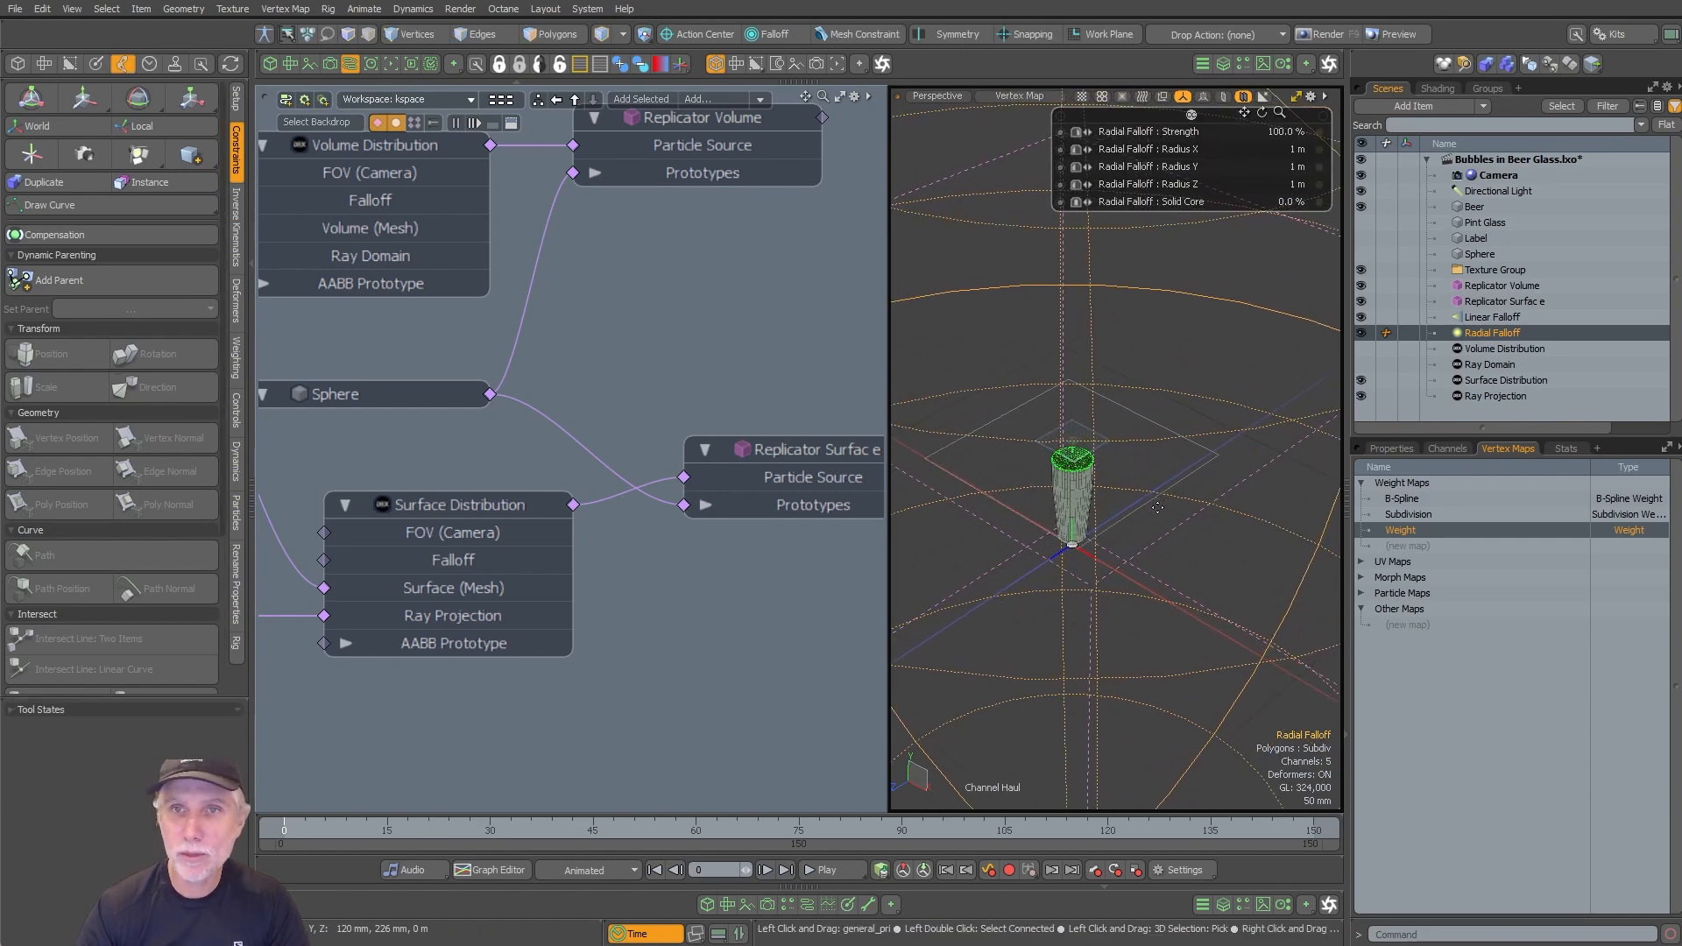
drag(1188, 506, 887, 587)
Step: Move the Radial Falloff up to the beer's top surface, at Y 189 mm
key(KP_1)
scroll(1096, 566, up, 3)
key(w)
drag(1096, 565, 1096, 281)
Step: Shrink the Radial Falloff's X, Y and Z radii to 29.5 mm
key(ctrl+h)
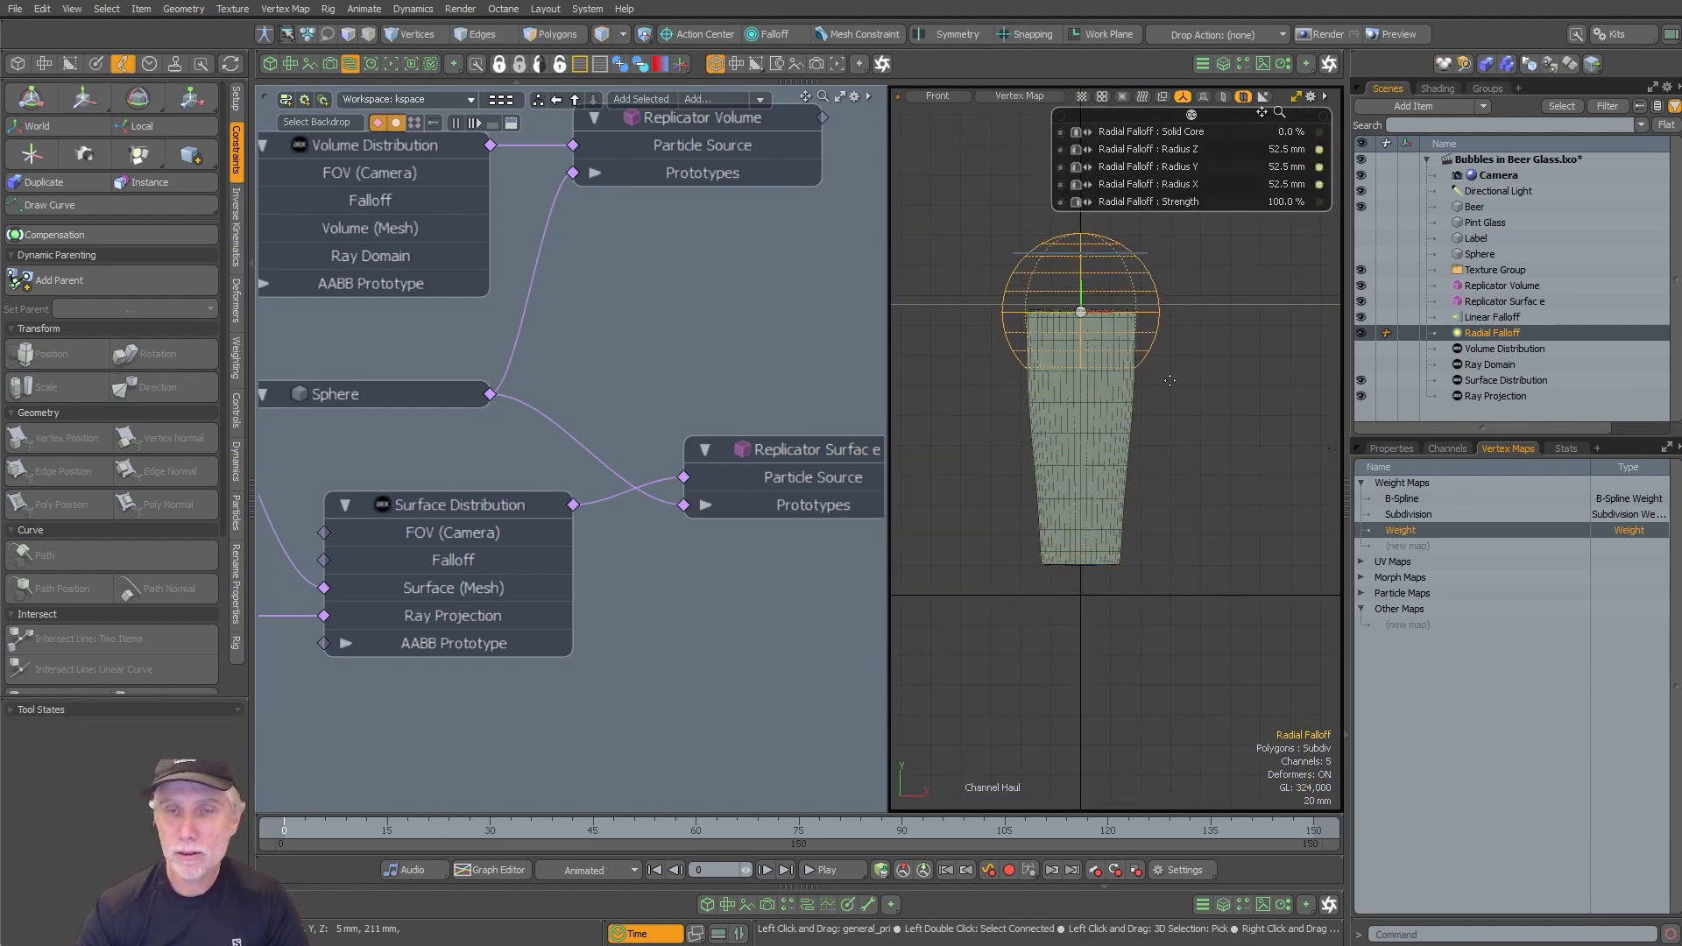
drag(1229, 431, 1169, 434)
key(KP_0)
scroll(1117, 511, up, 4)
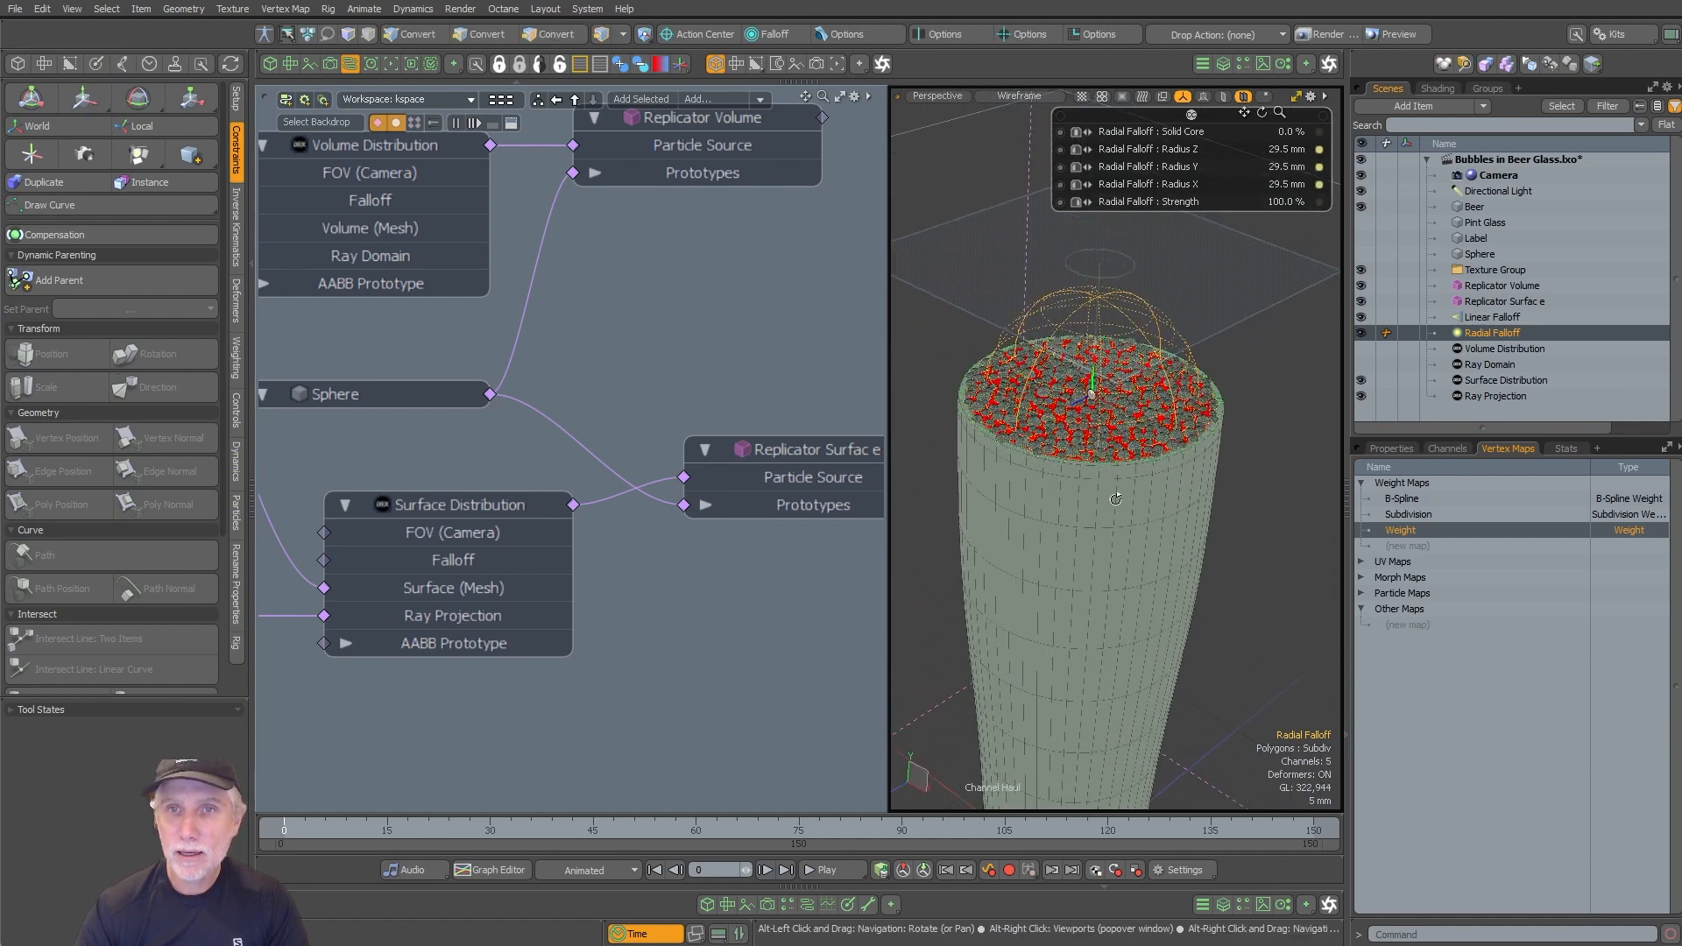
scroll(1117, 511, up, 2)
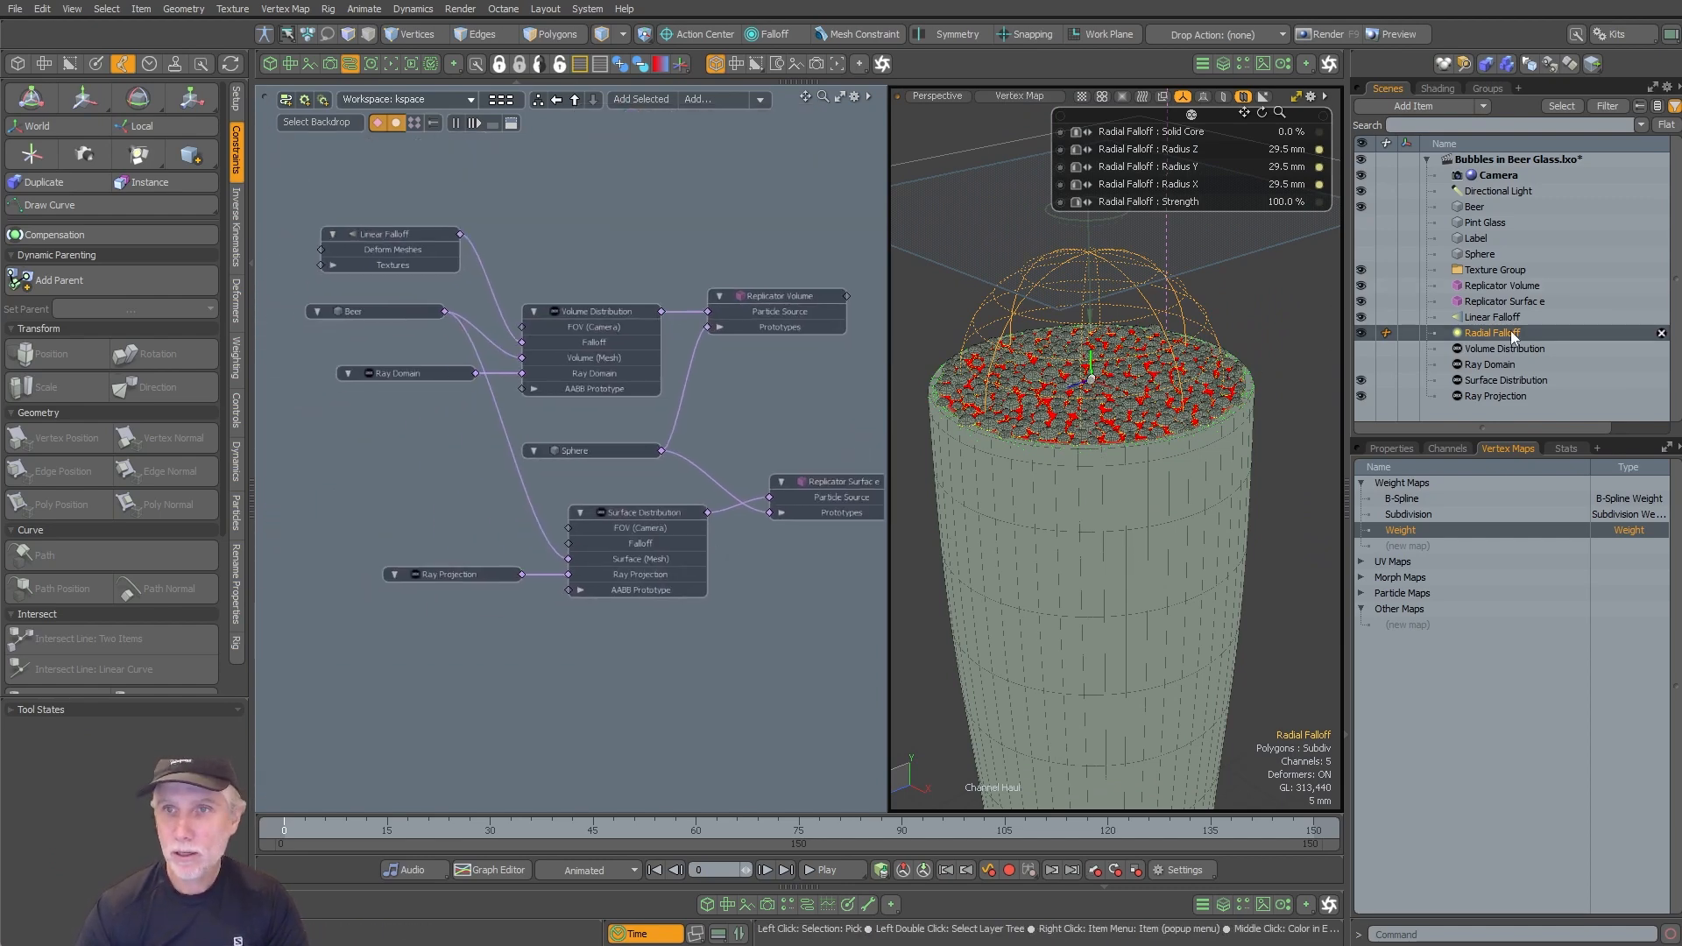
Step: Bring the Radial Falloff into the schematic and connect it to the Surface Distribution's Falloff input
drag(1513, 337, 622, 569)
scroll(509, 515, up, 3)
scroll(1178, 432, up, 5)
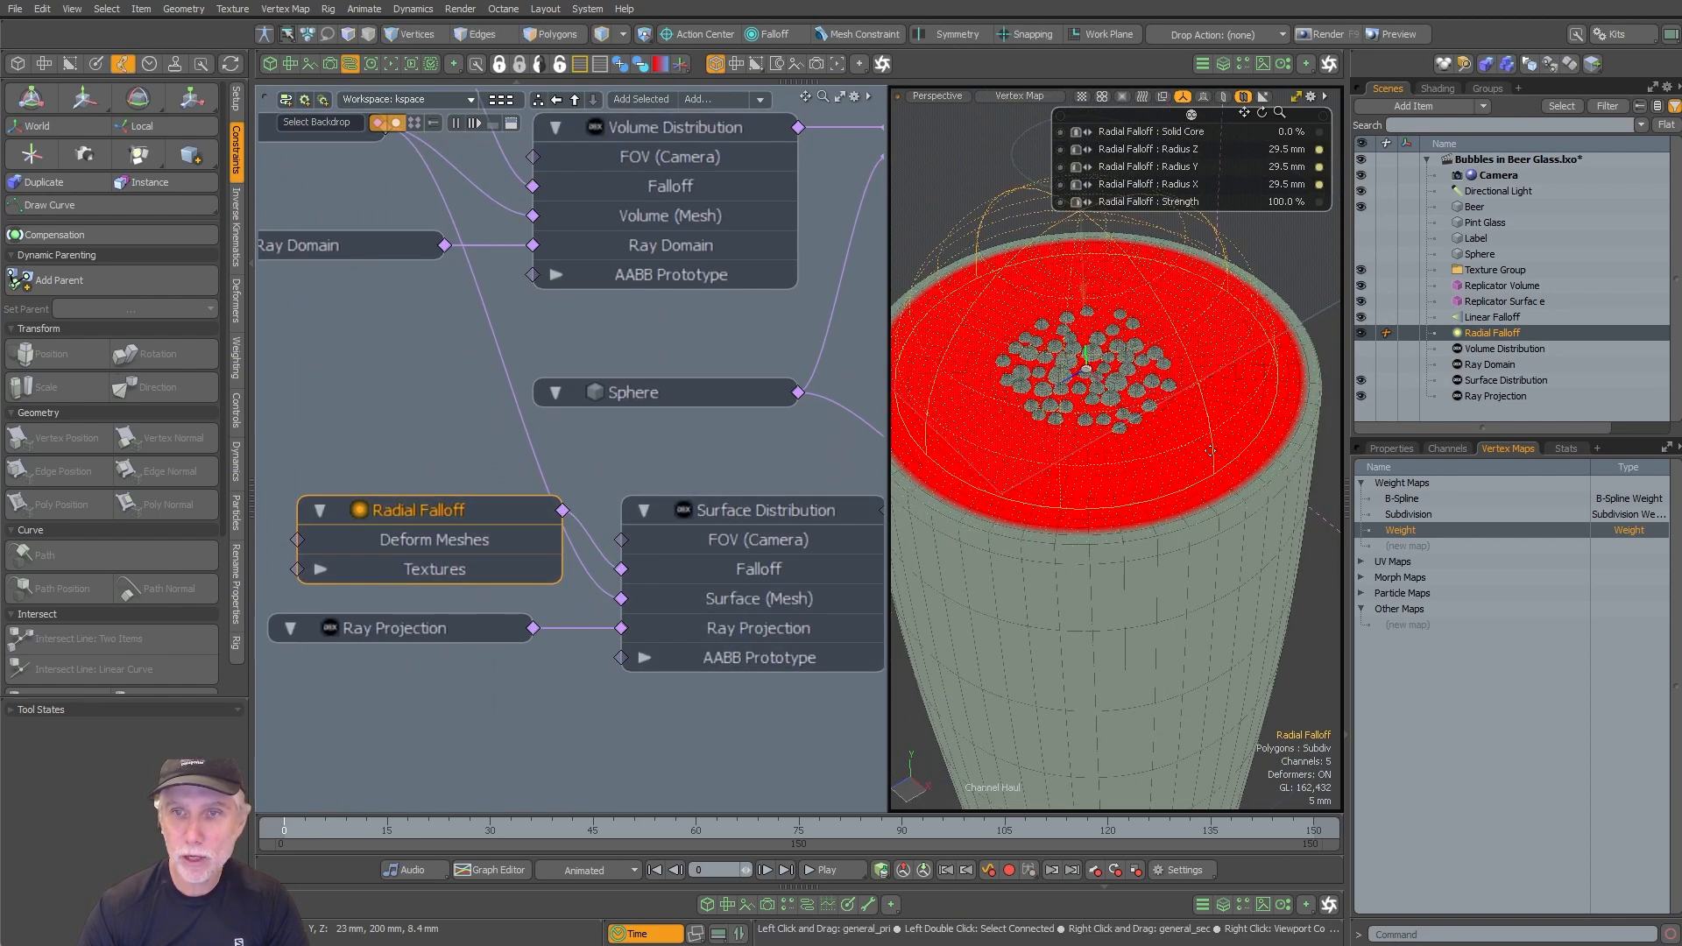
Step: Enable Invert on the Radial Falloff
click(1391, 447)
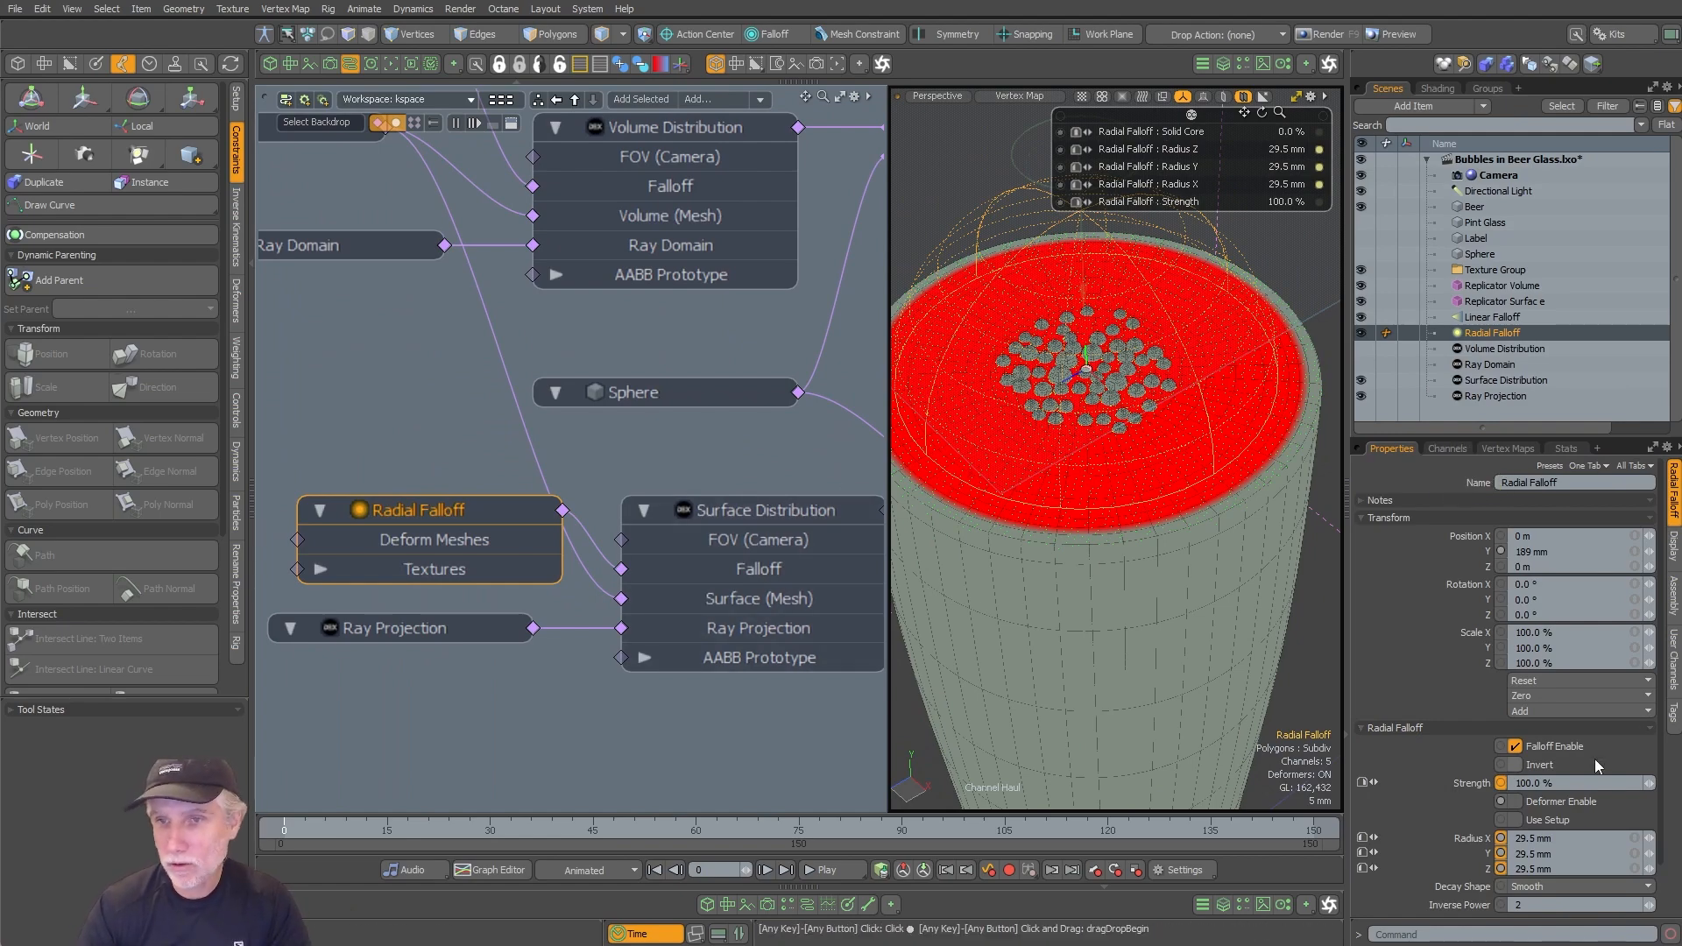
click(1534, 767)
alt+drag(1174, 403, 1251, 519)
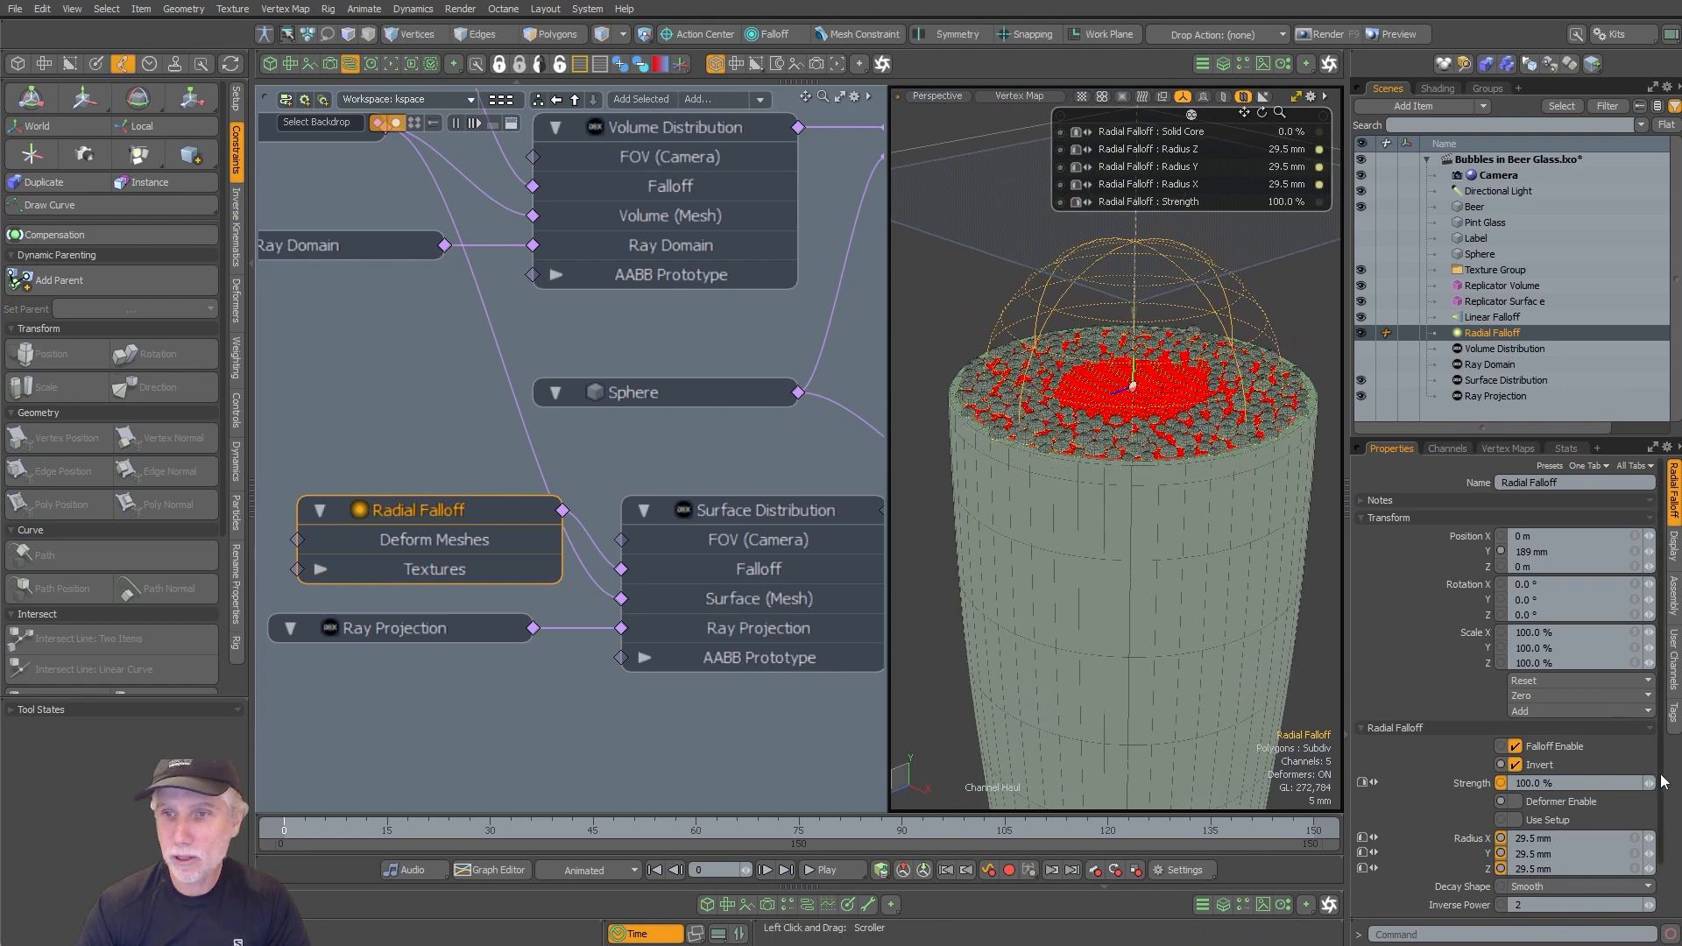
Step: Expand the Radial Falloff's Easing gradient into a graph and raise its first key to about half height
drag(1664, 782, 1663, 843)
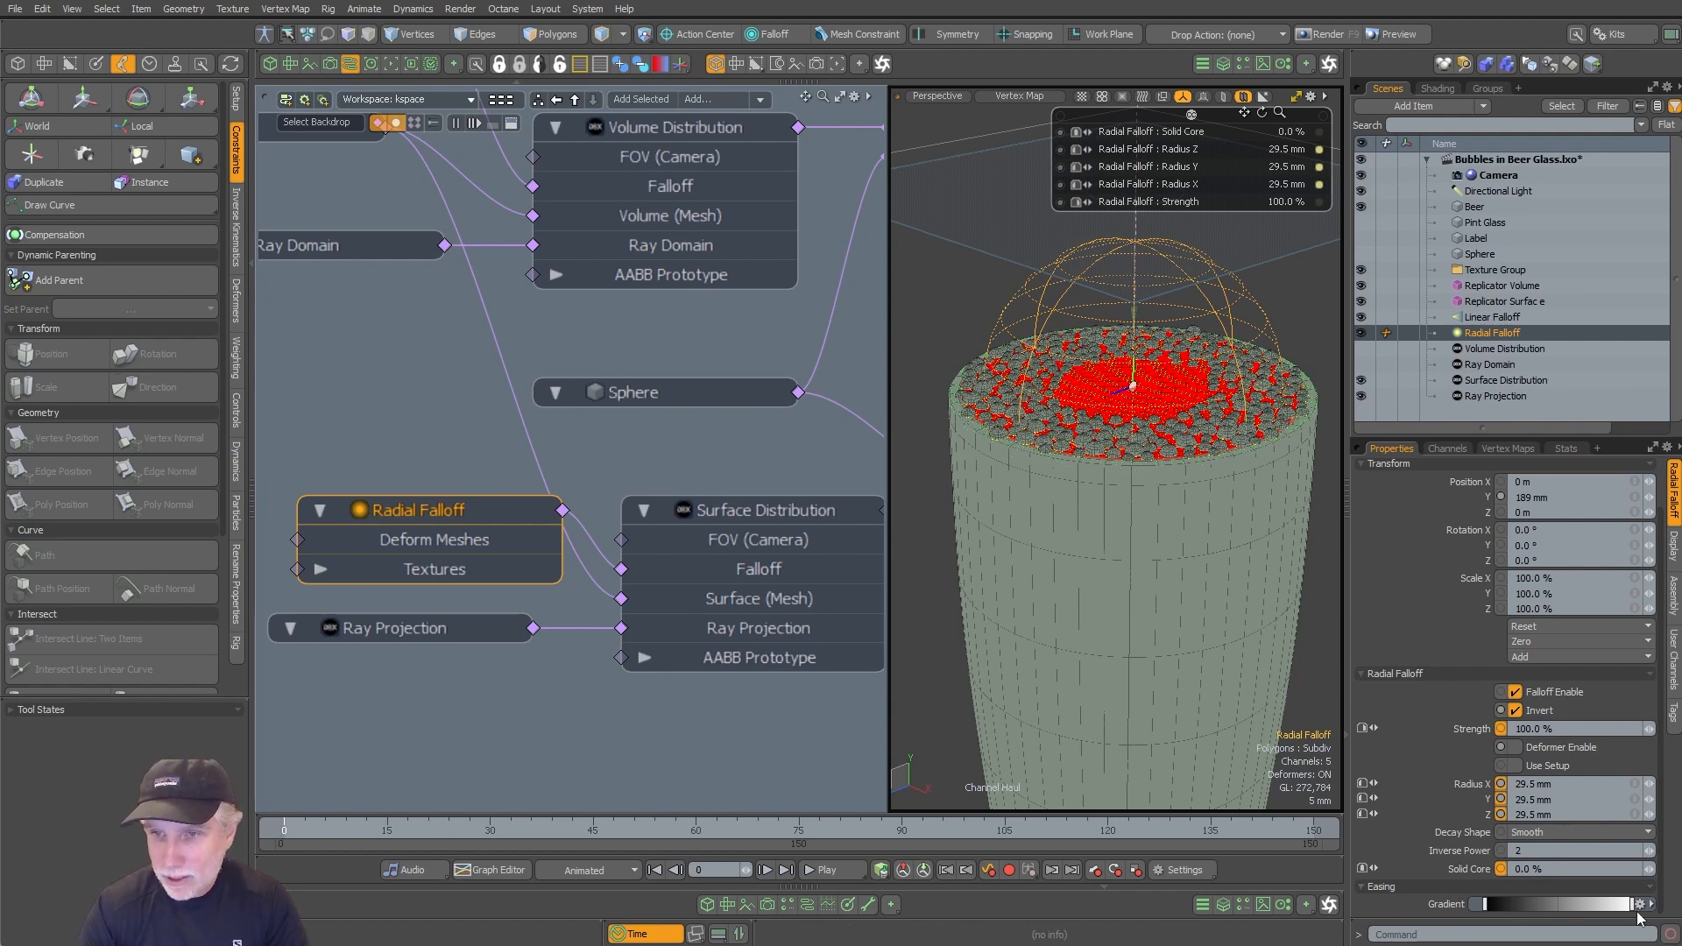
click(1641, 906)
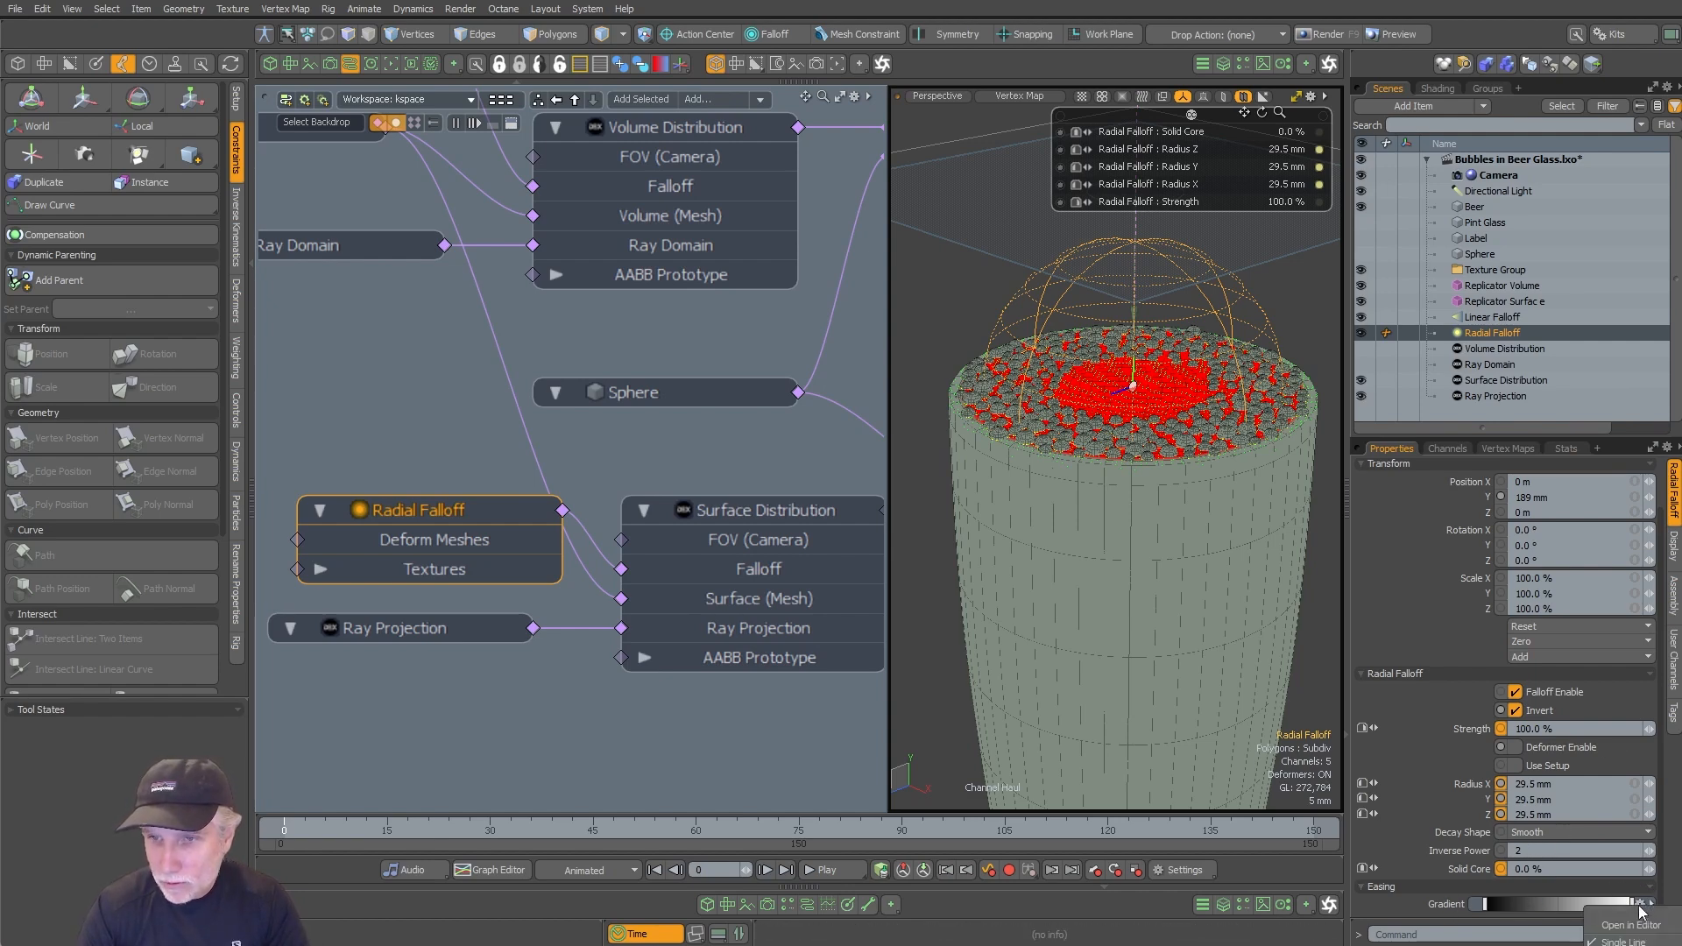
click(1623, 941)
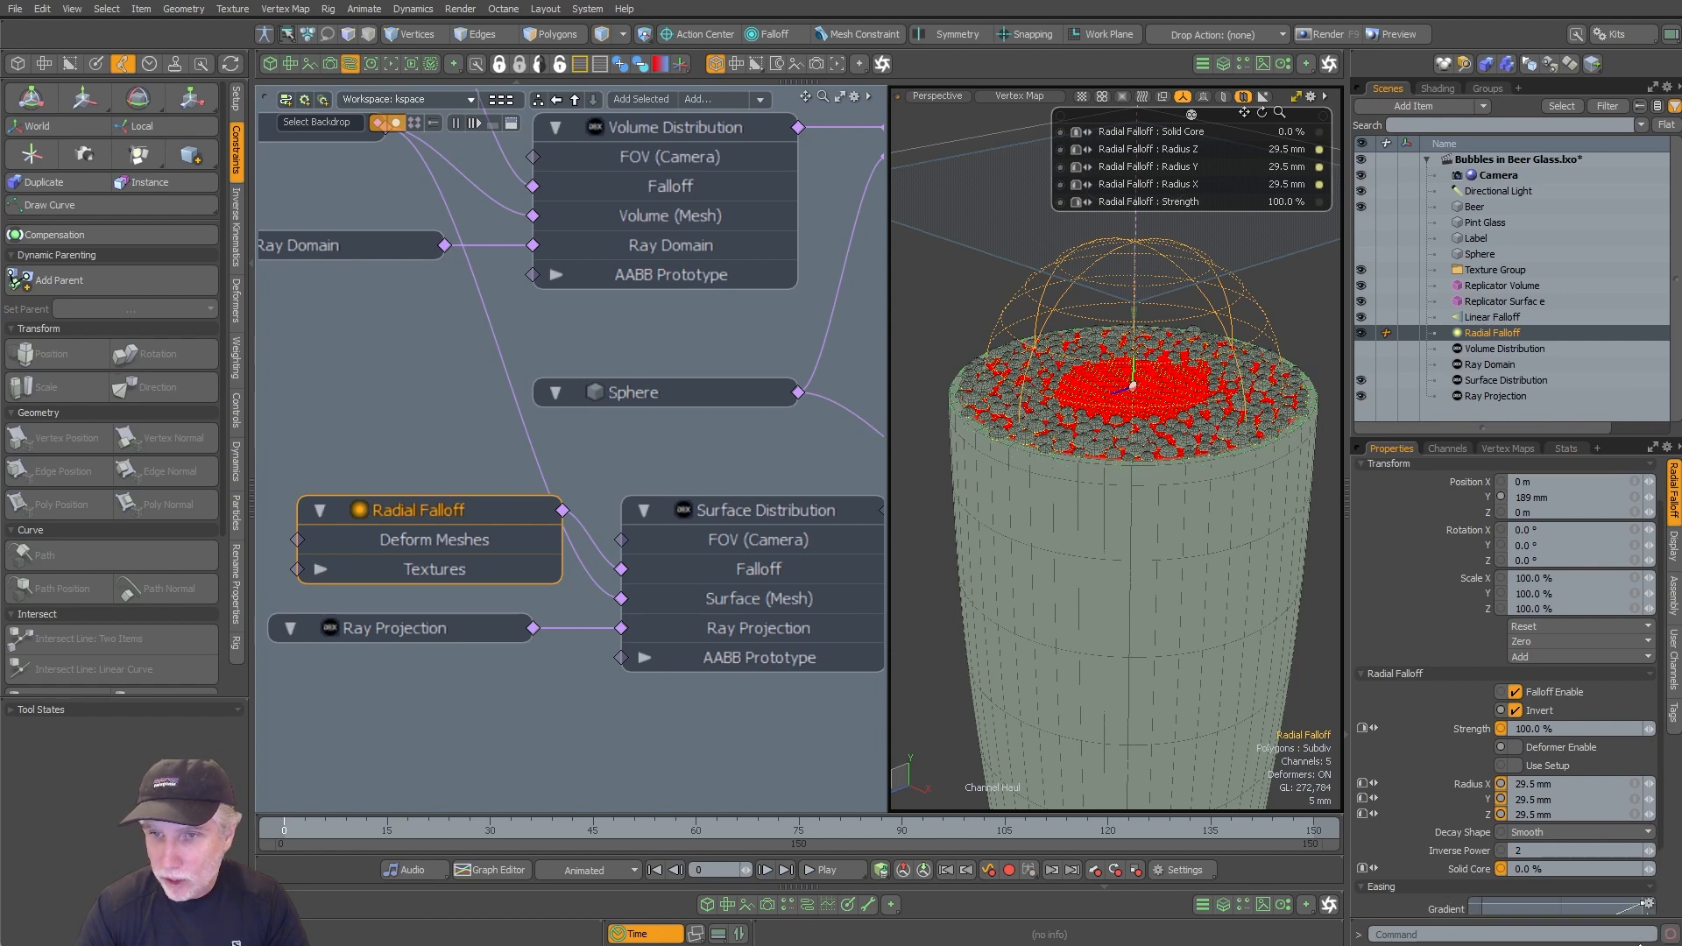
scroll(1662, 870, down, 3)
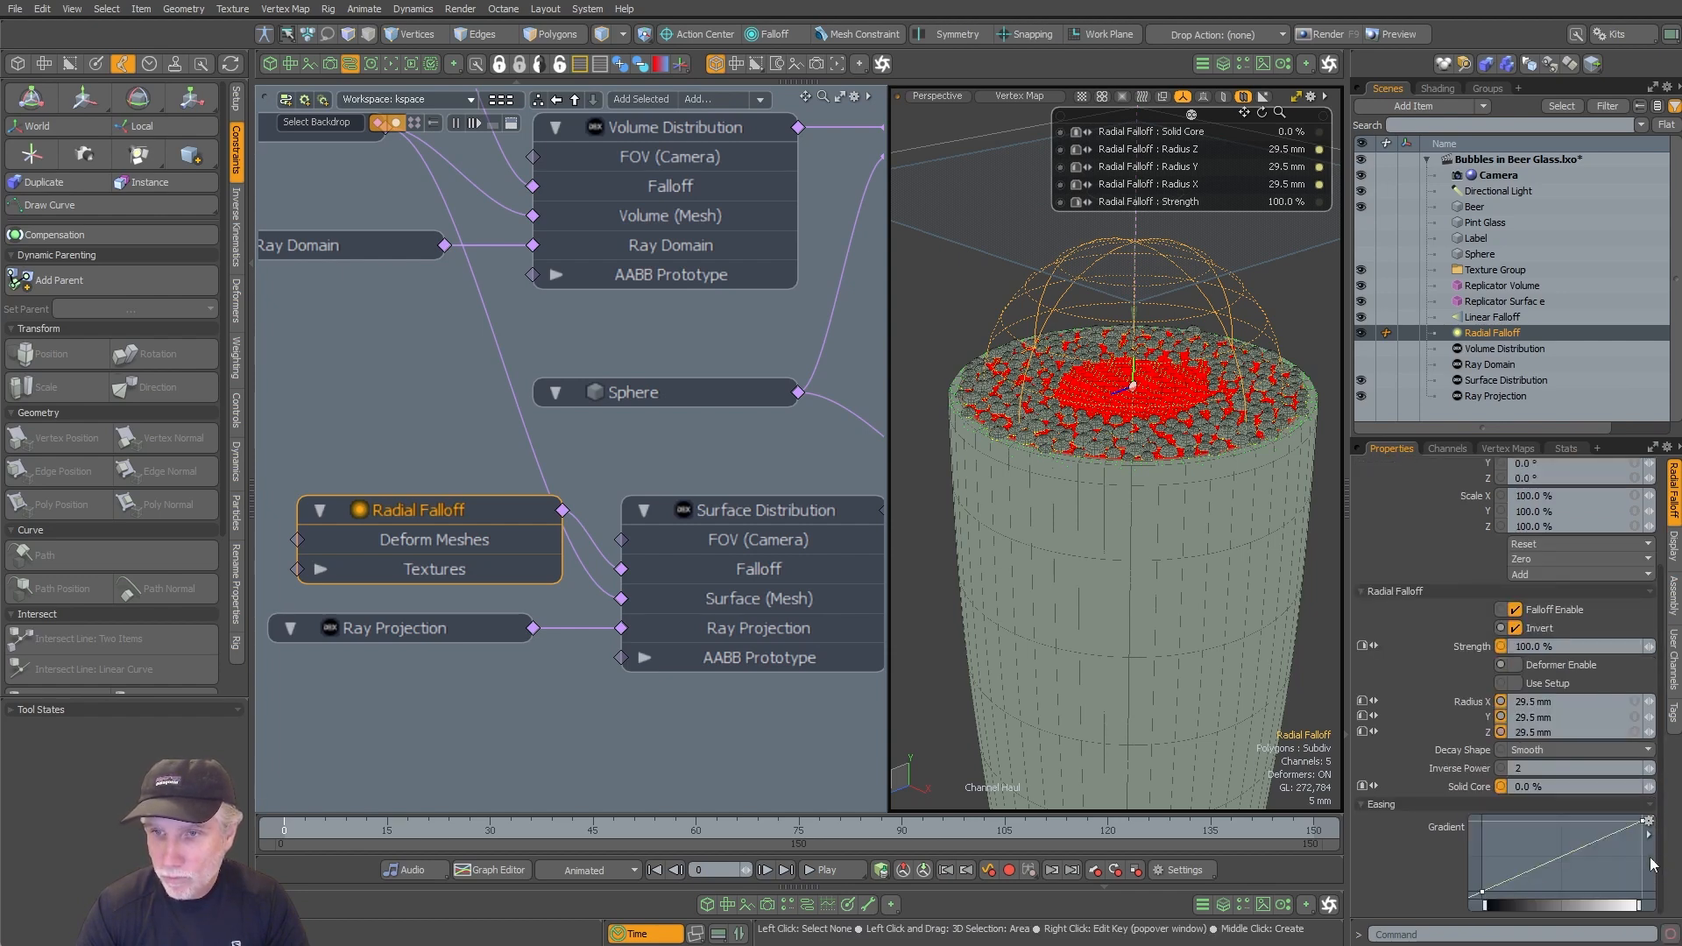
drag(1513, 863, 1509, 825)
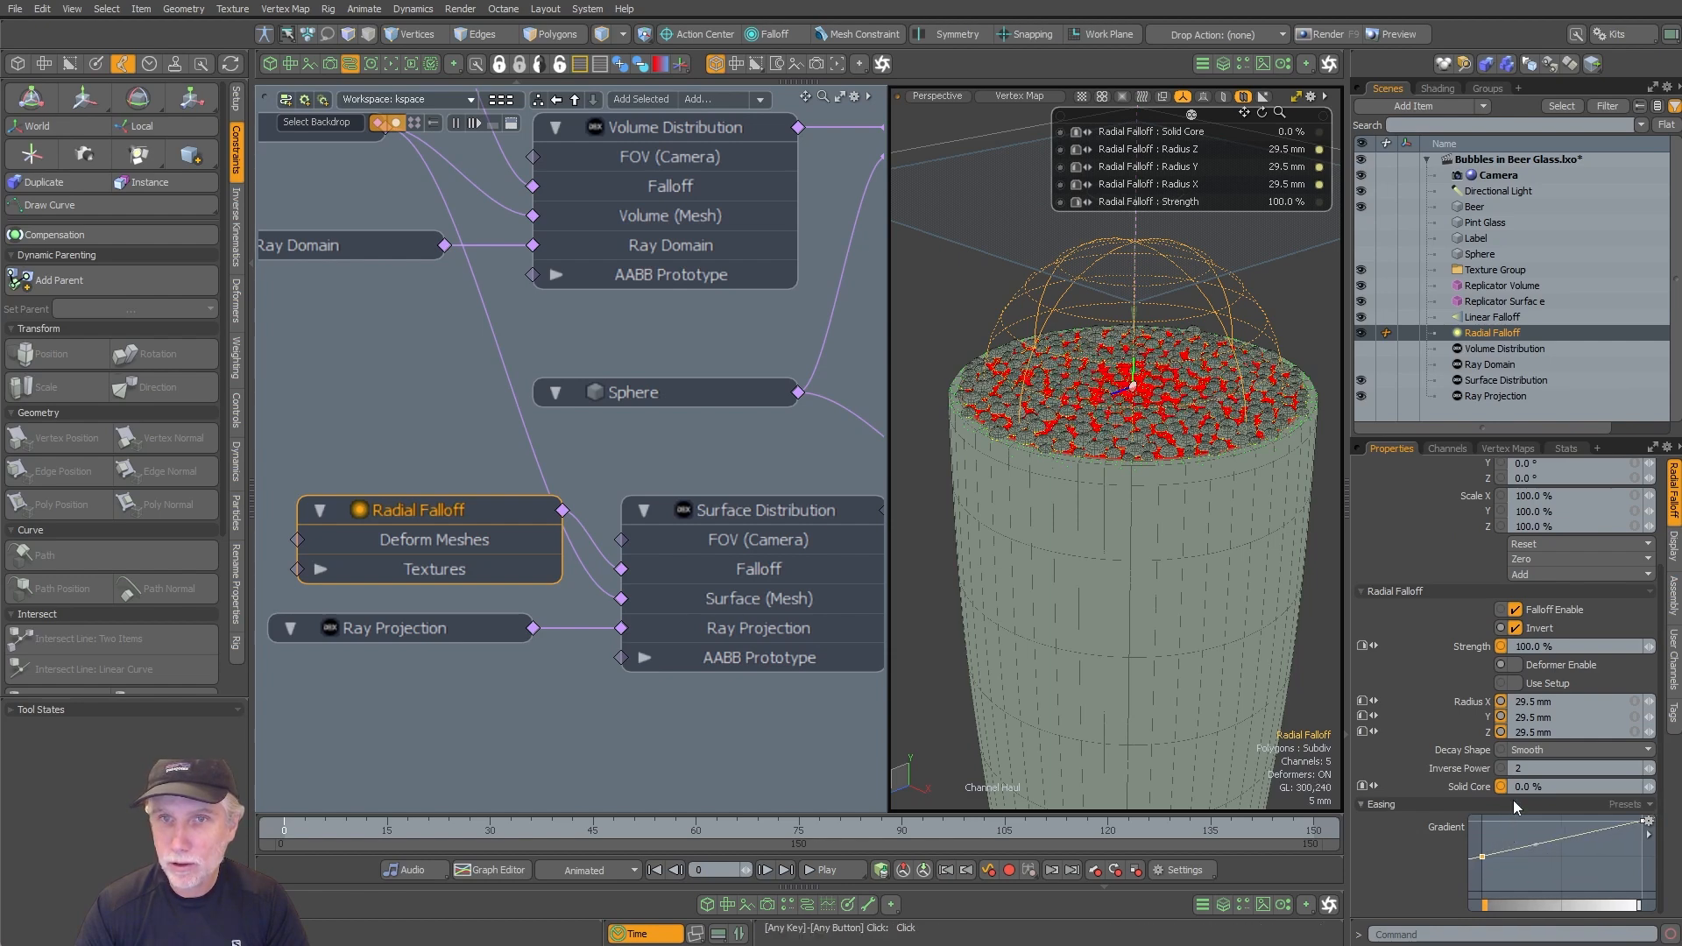
Step: Adjust the tangent of the Easing gradient's first key slightly and cancel the pending autosave
scroll(1173, 488, up, 5)
alt+drag(1174, 487, 1177, 518)
scroll(1178, 517, down, 5)
drag(1536, 845, 1551, 851)
alt+drag(1171, 492, 1181, 646)
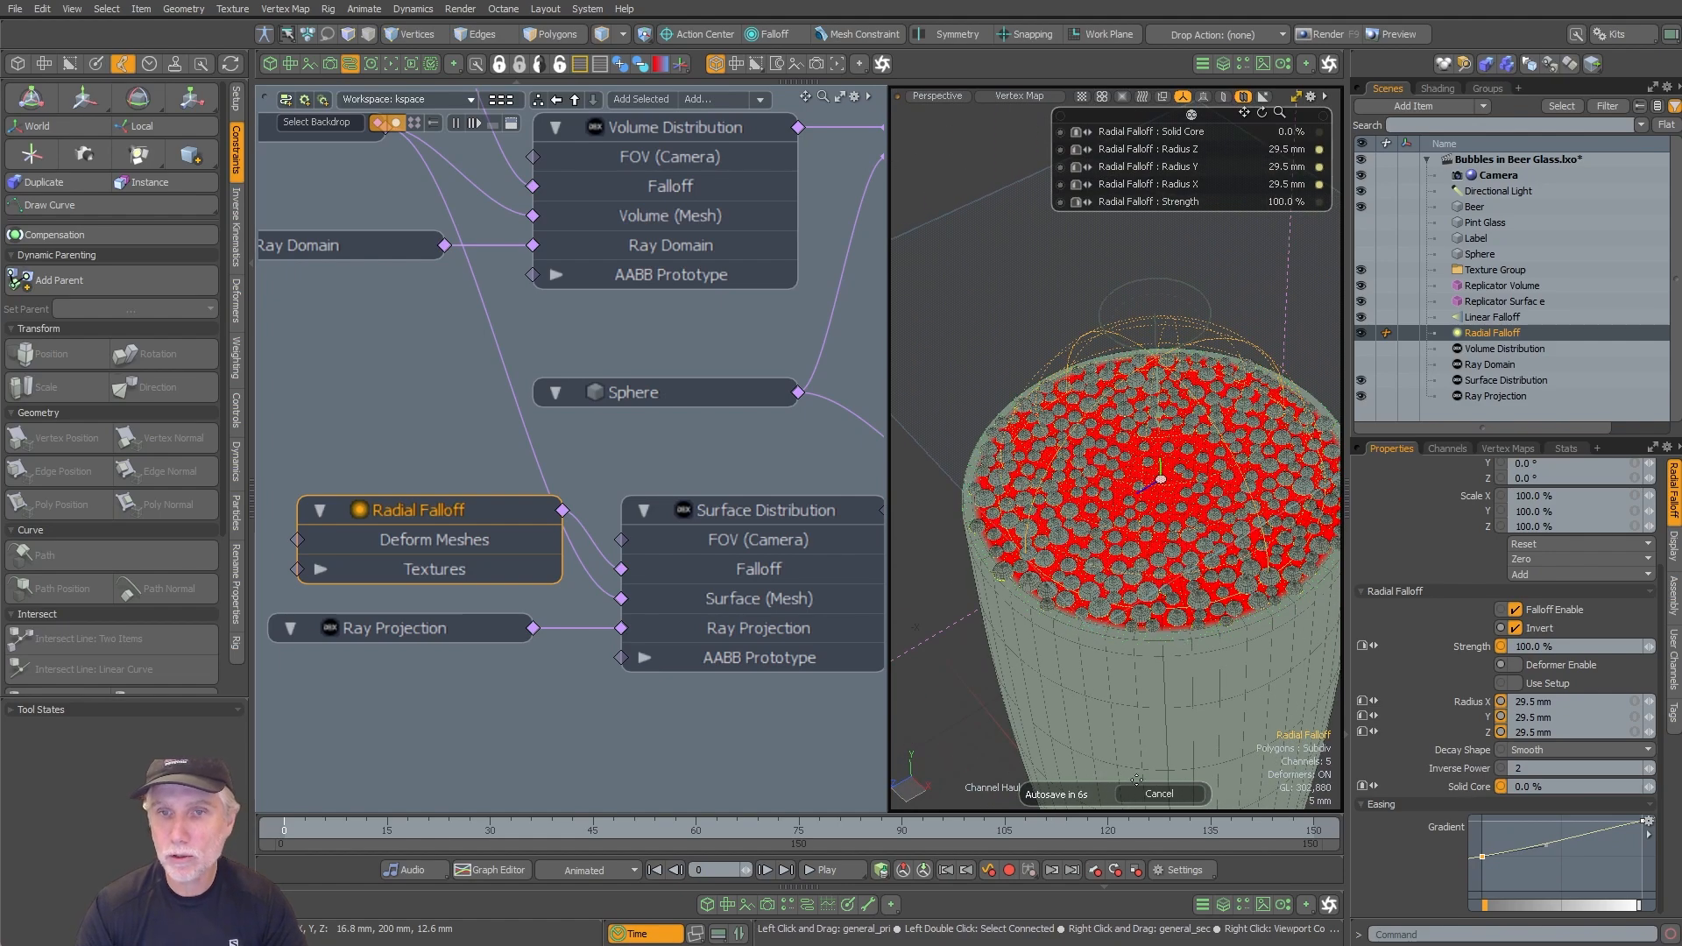
click(1165, 794)
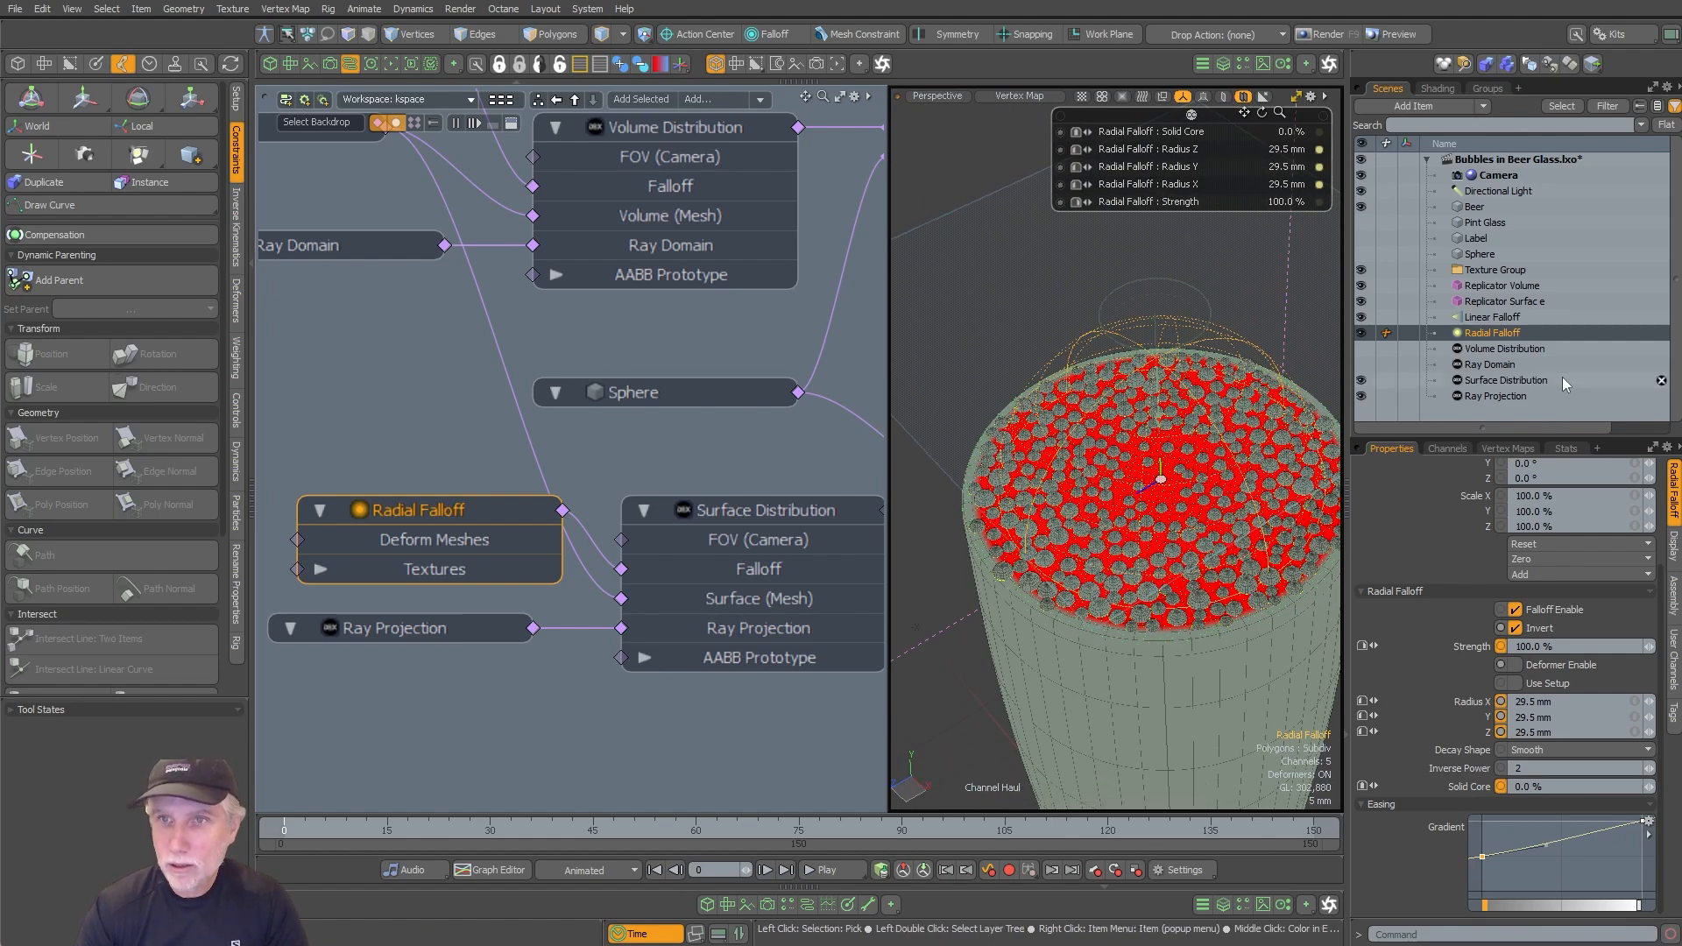
Step: Set the Surface Distribution's Multiplier to 6.0
click(748, 512)
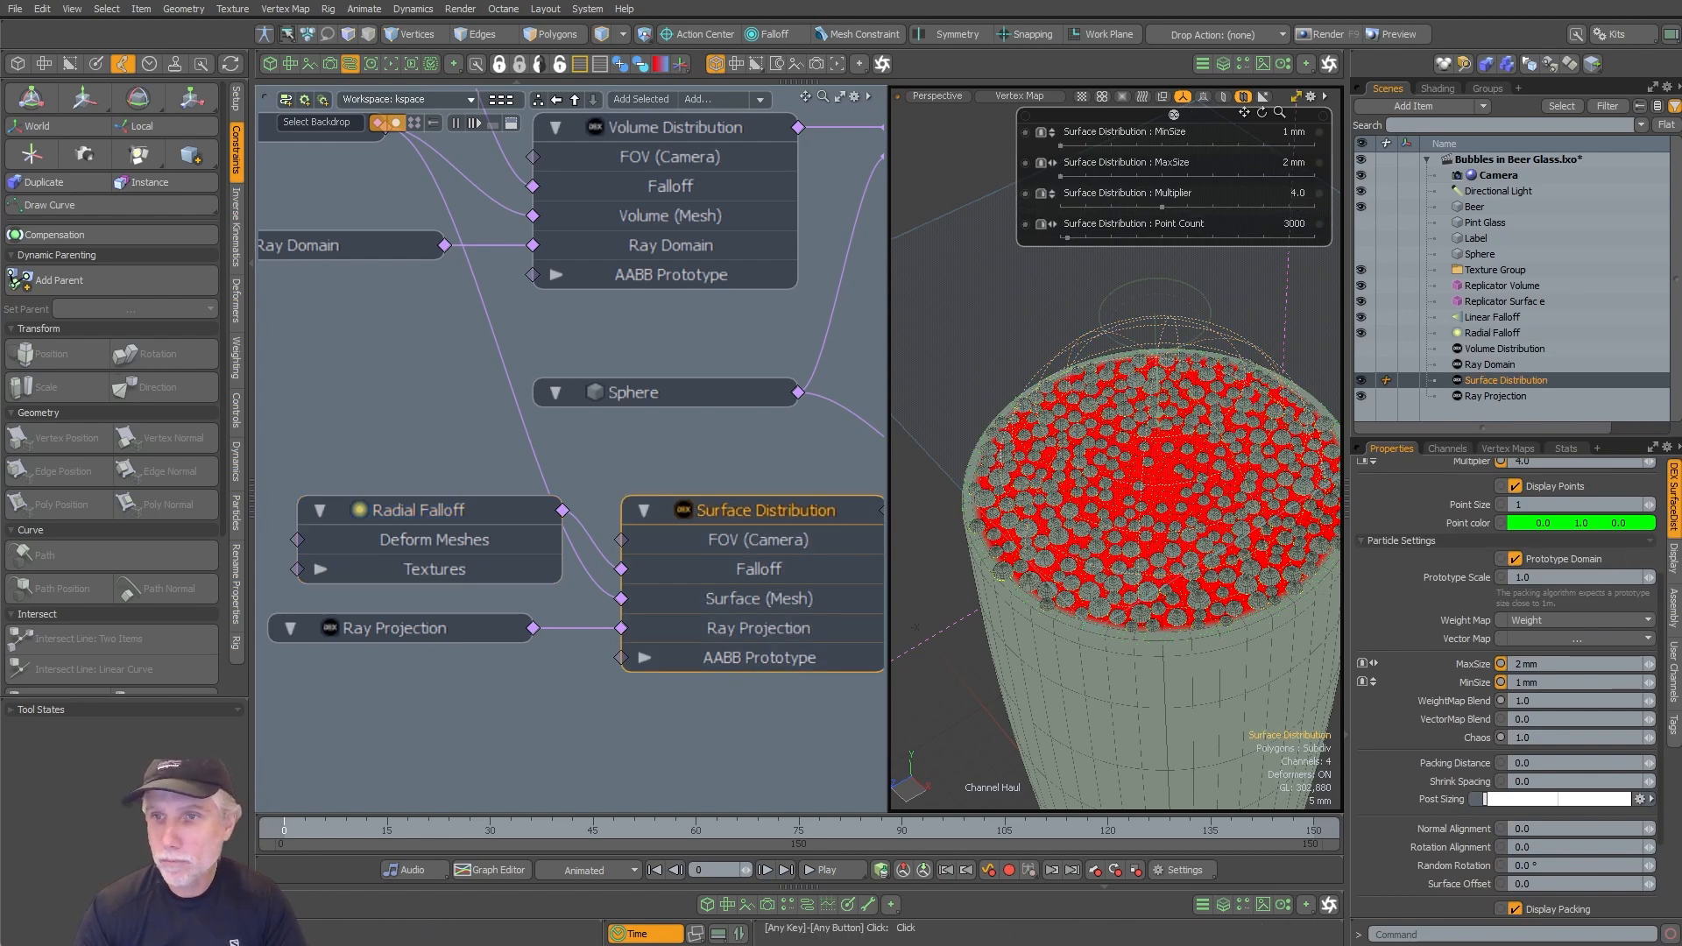
click(1672, 561)
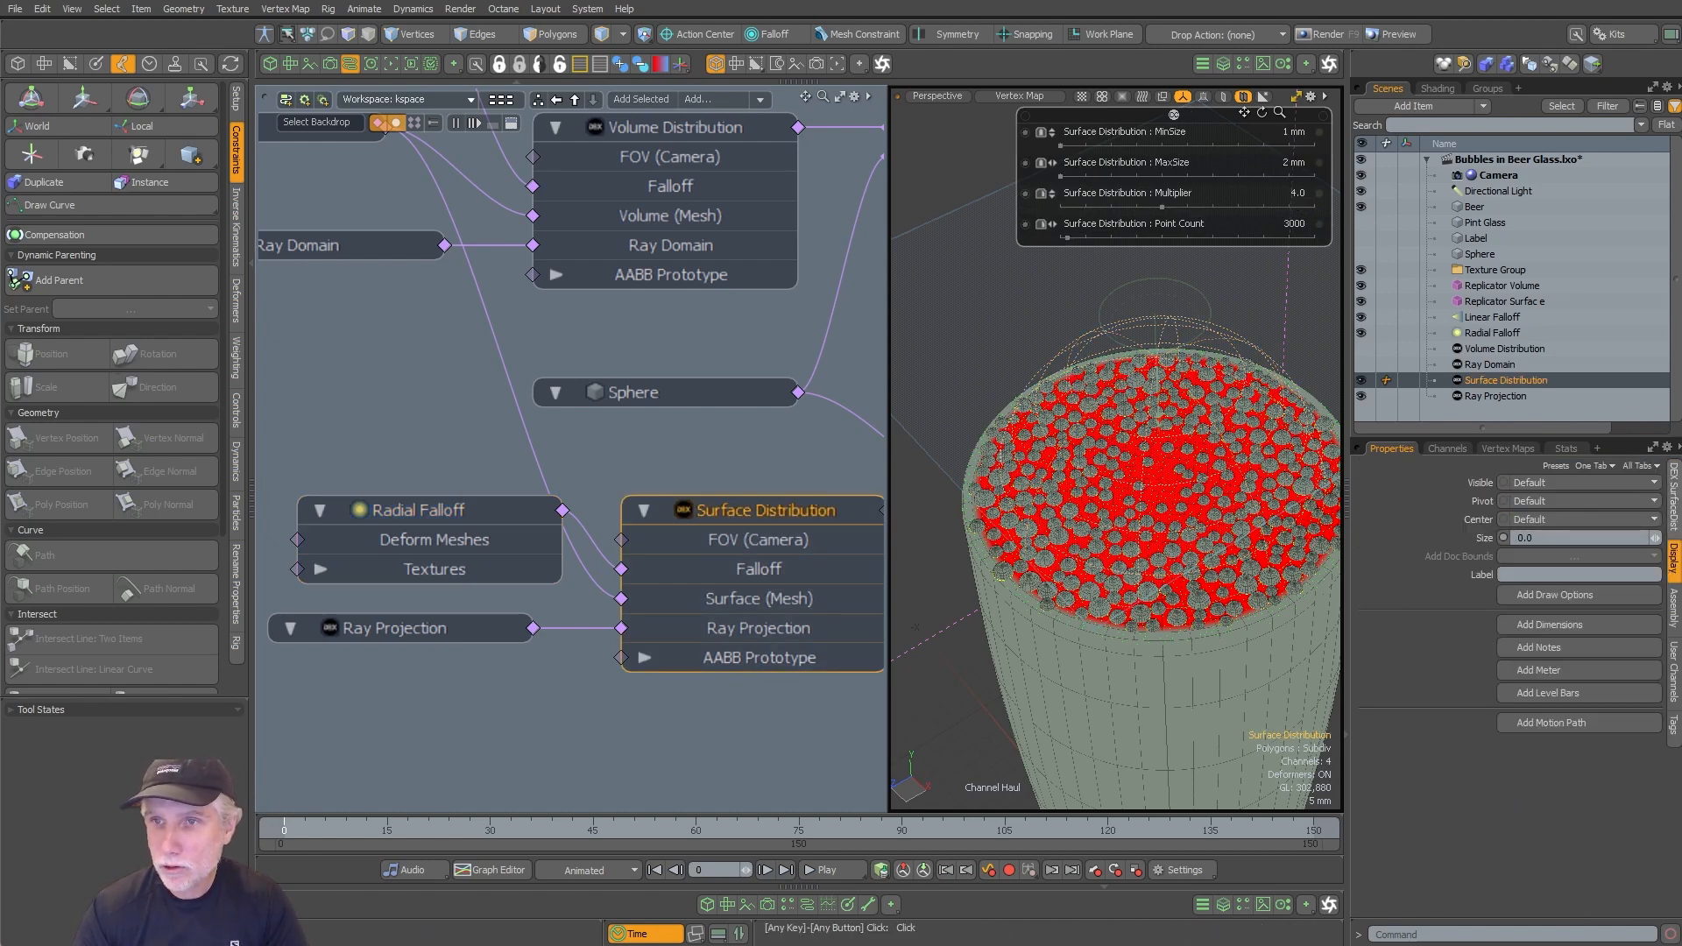
click(1674, 499)
click(1478, 653)
text(6)
key(Return)
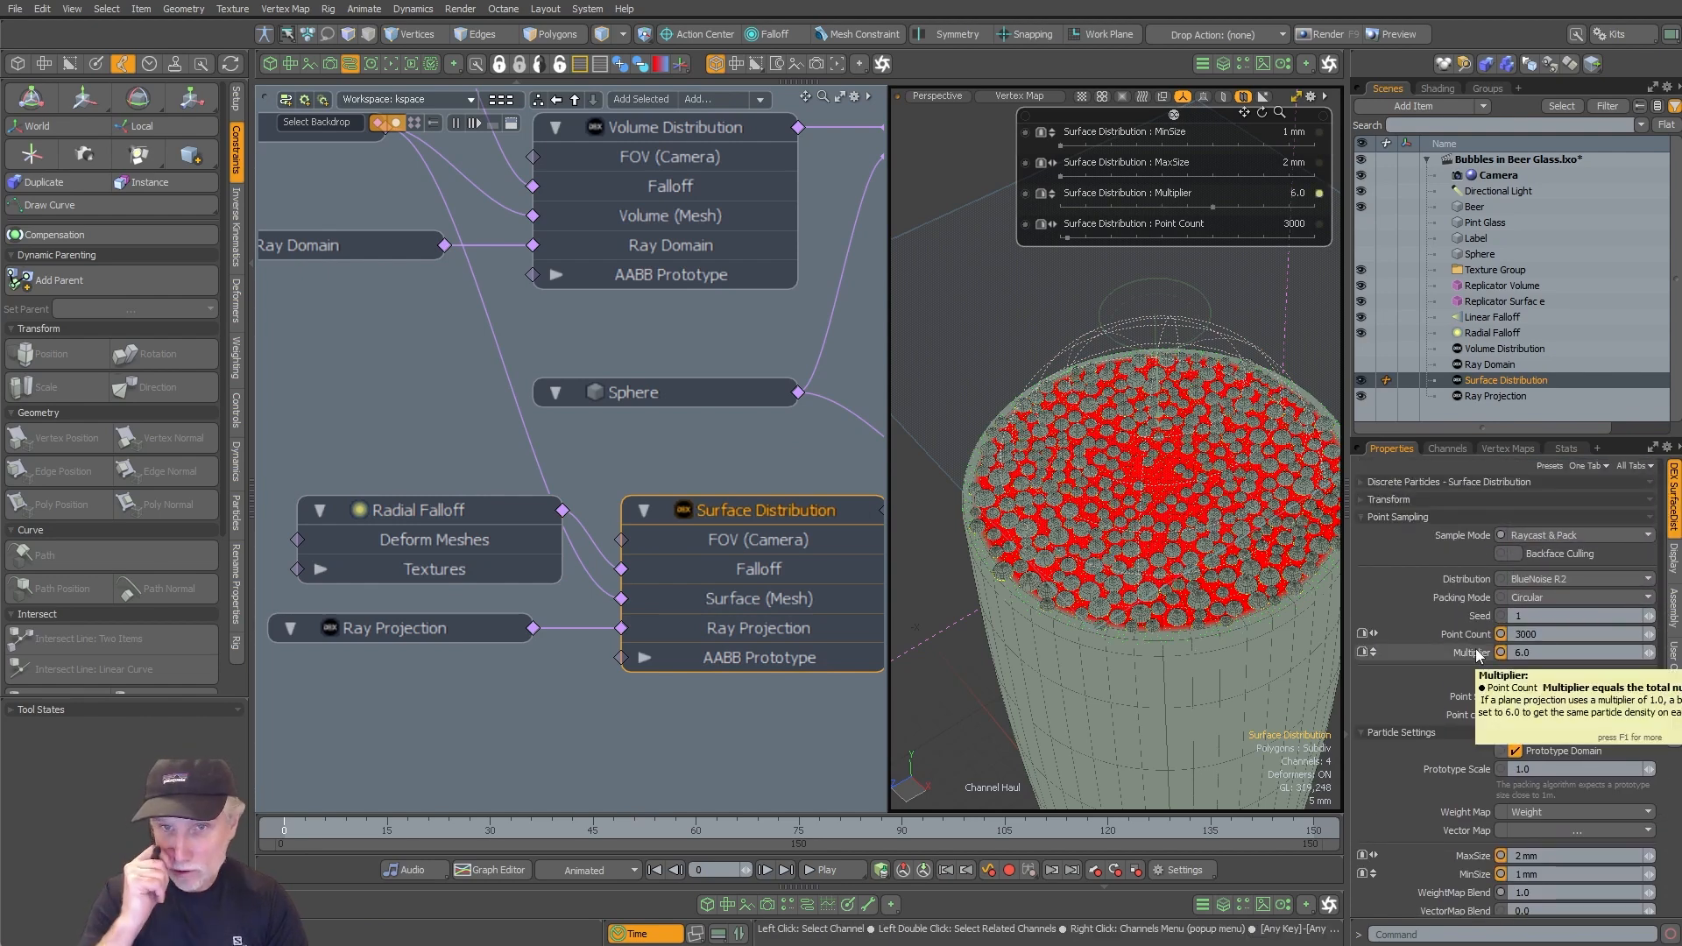
Step: Show the Label and Pint Glass, and hide the Linear Falloff, Radial Falloff, Surface Distribution and Ray Projection items
click(913, 549)
scroll(1044, 601, down, 4)
alt+drag(1044, 601, 1052, 186)
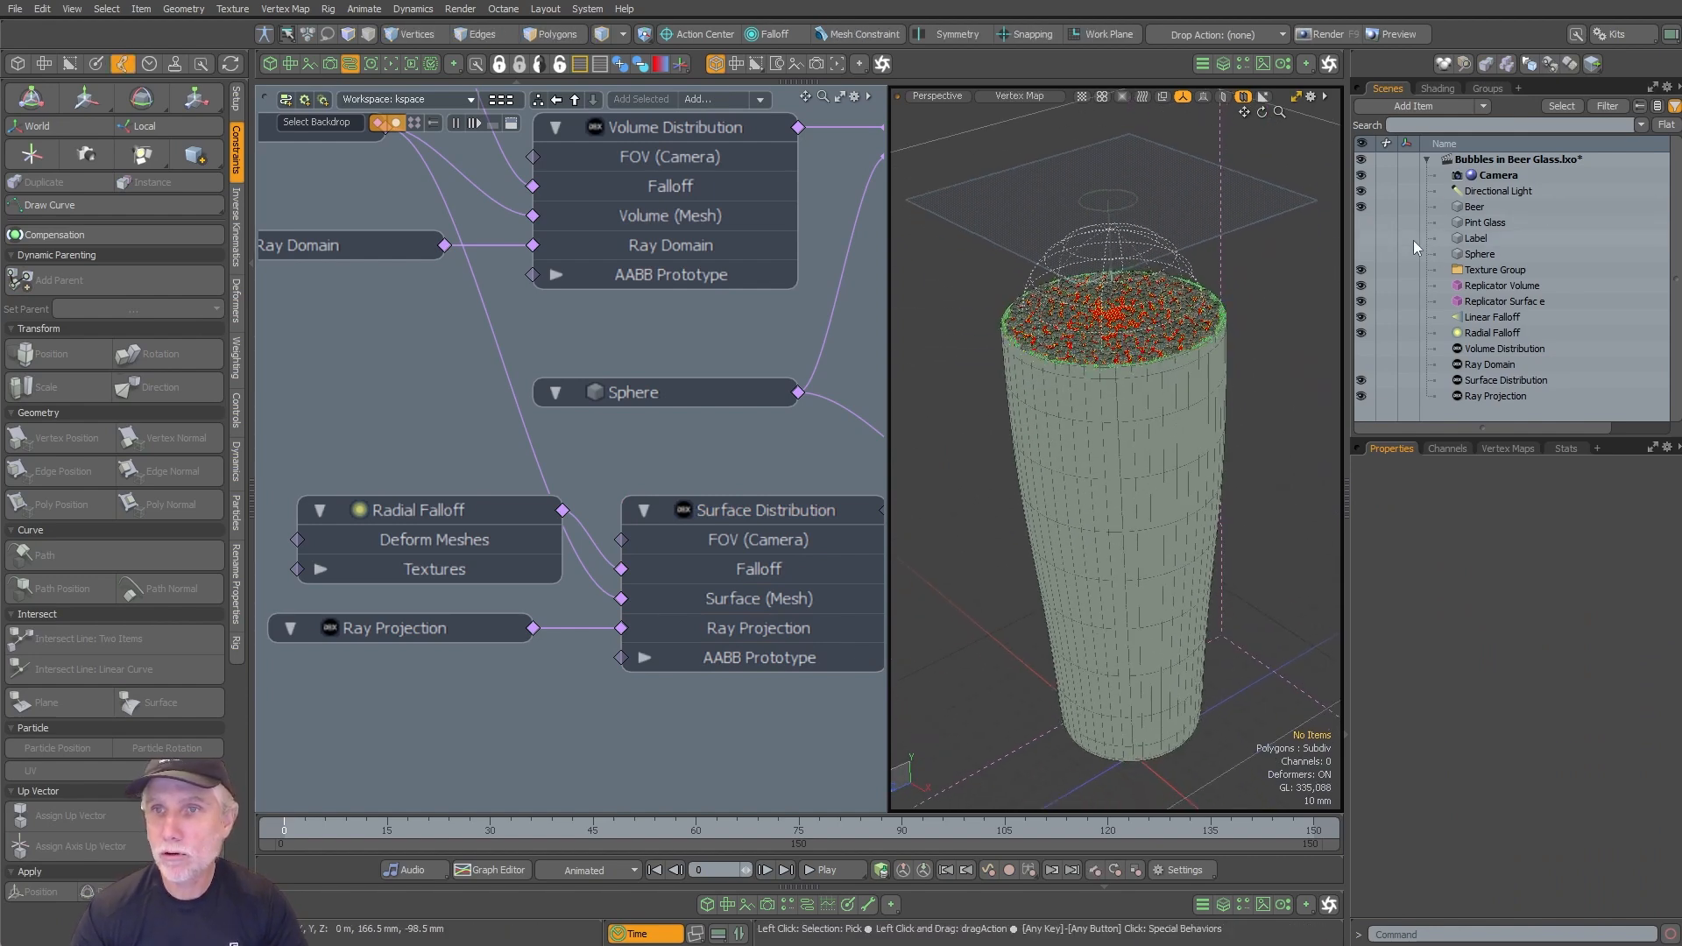
click(1361, 238)
click(1362, 223)
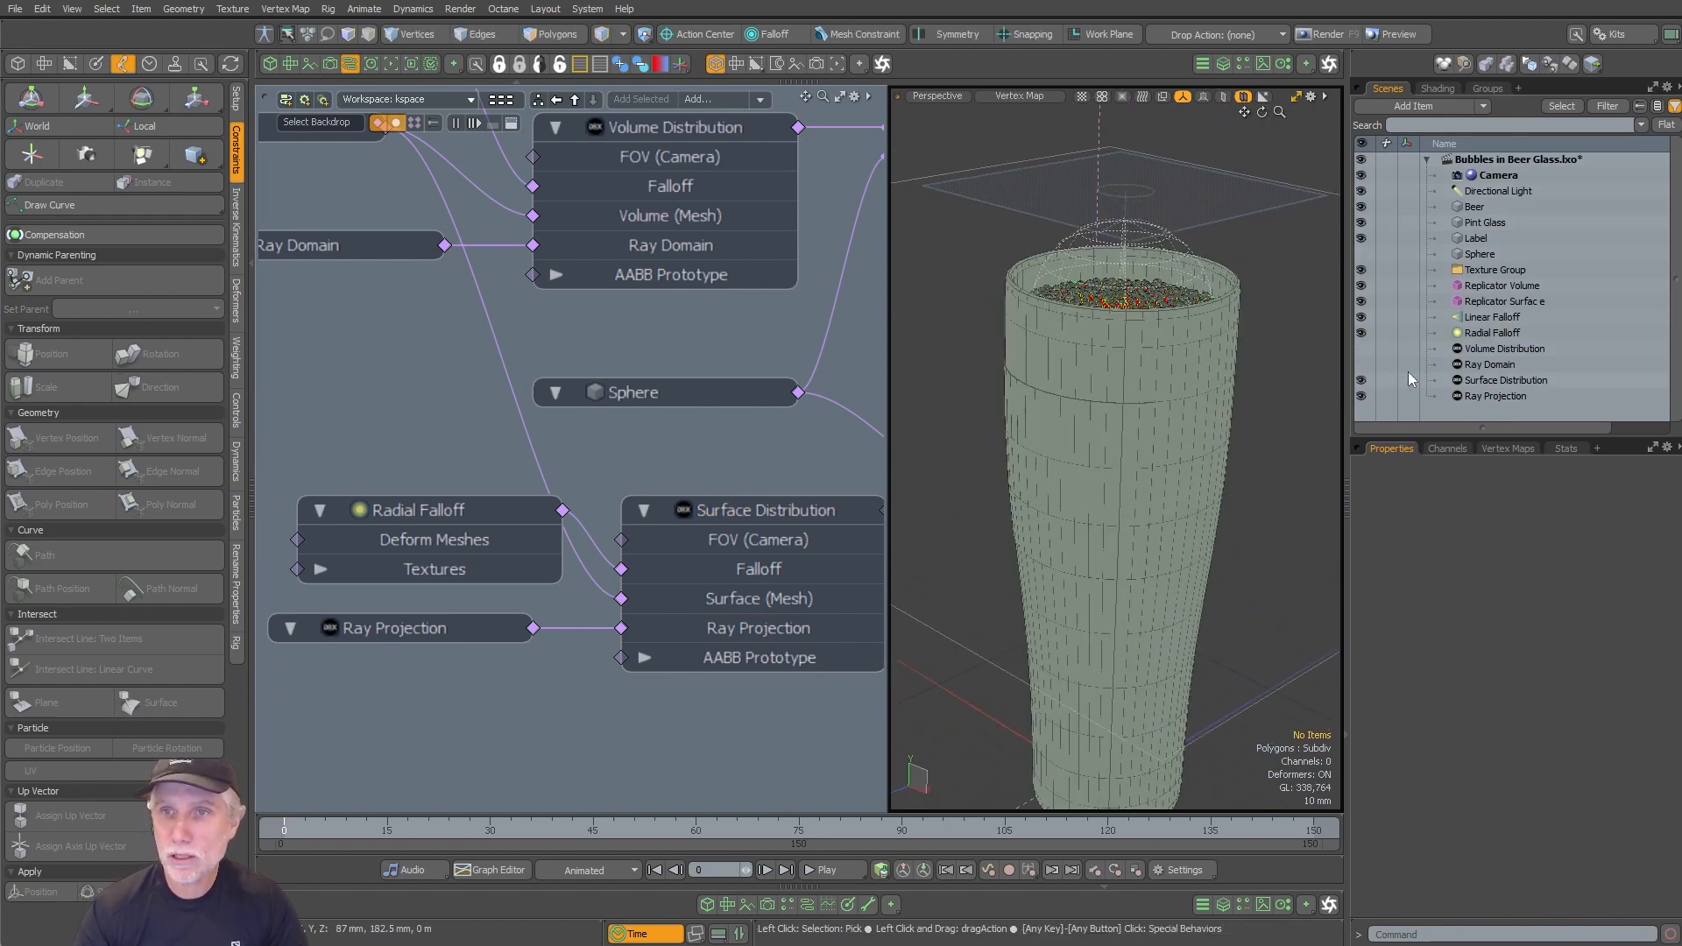
click(1361, 317)
click(1362, 333)
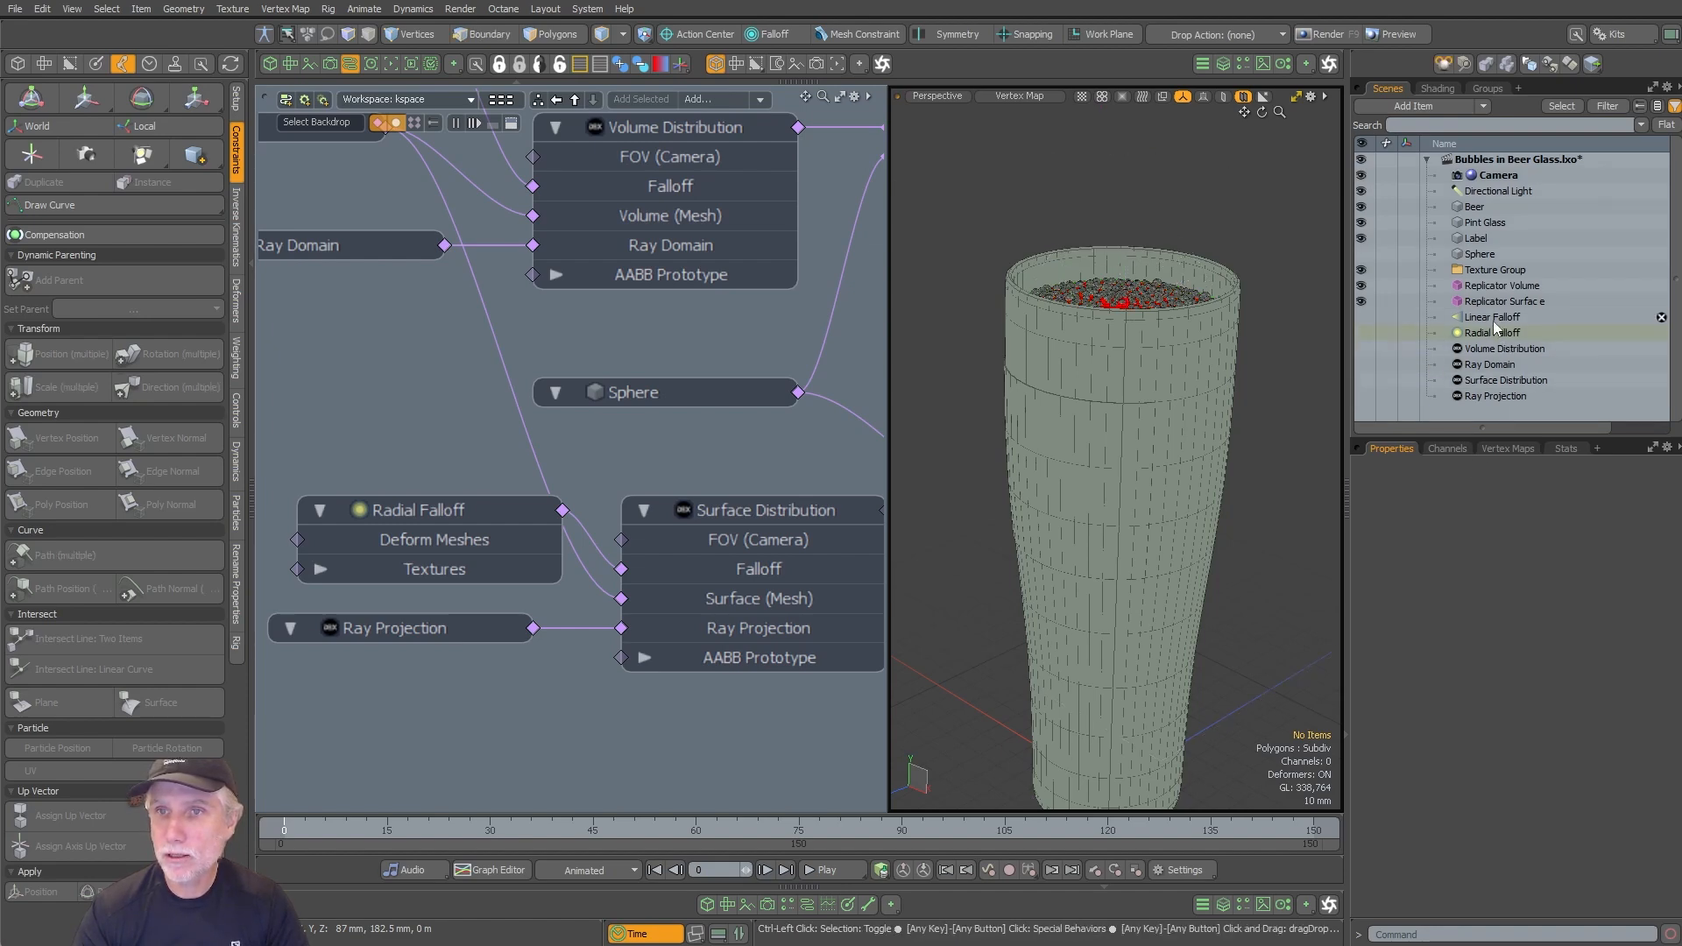
Step: Replace the schematic layout with a full-width perspective viewport in Advanced shading, framed on the whole glass with nothing selected
click(1481, 303)
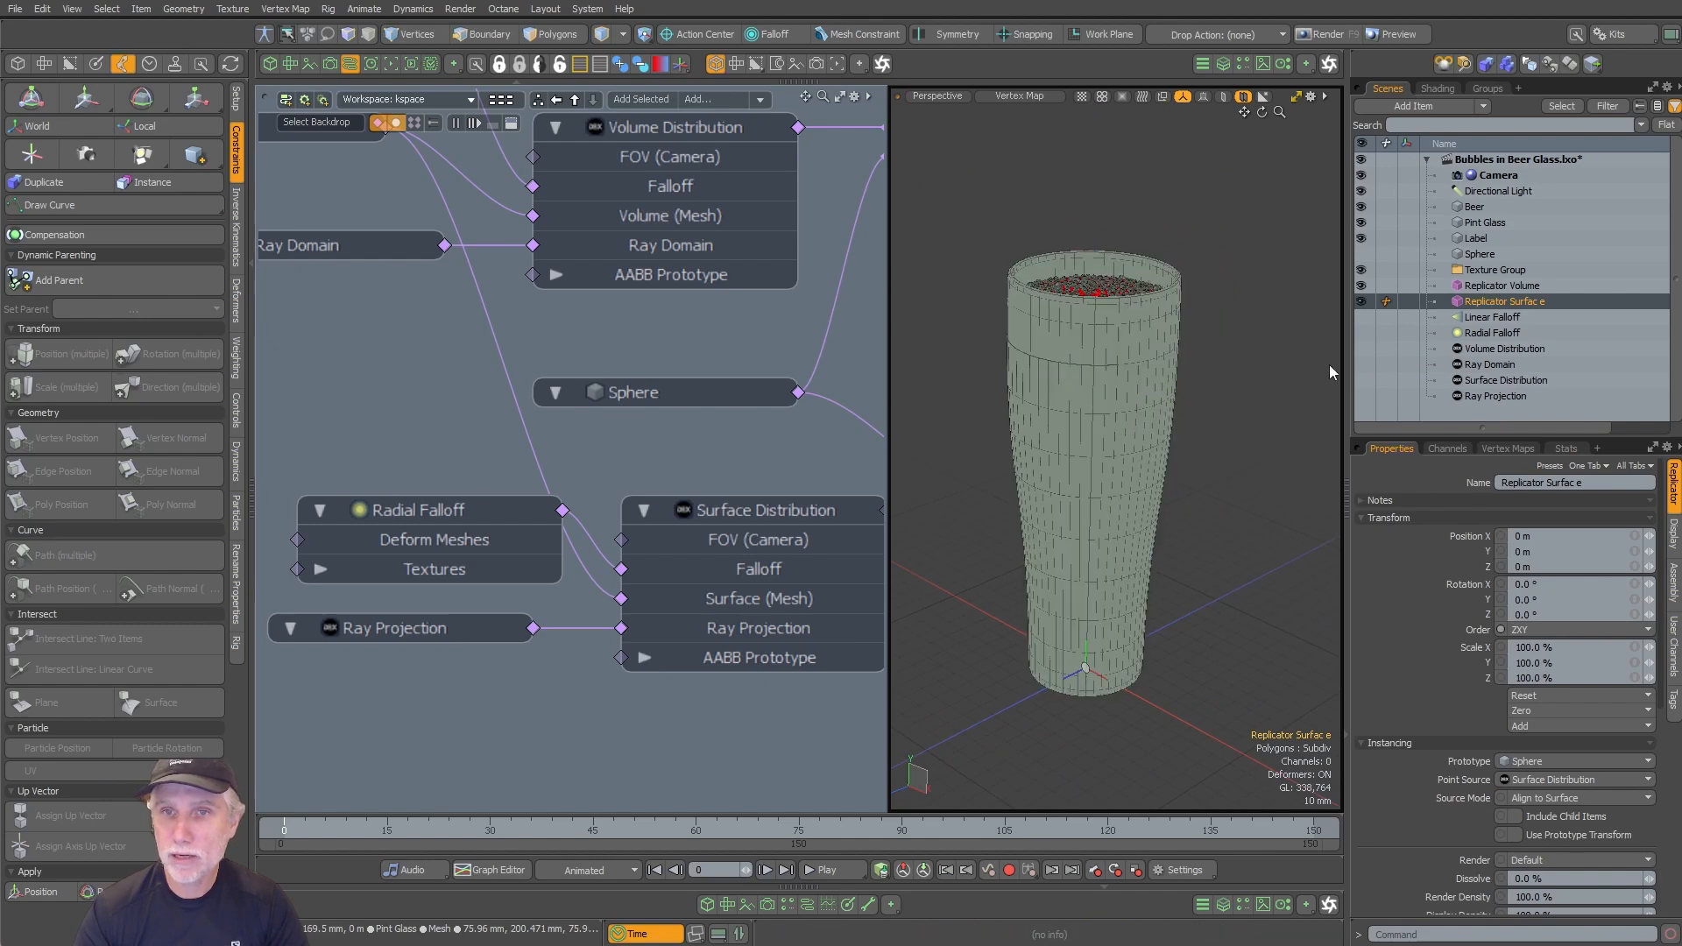
key(ctrl+2)
alt+drag(1156, 374, 1179, 398)
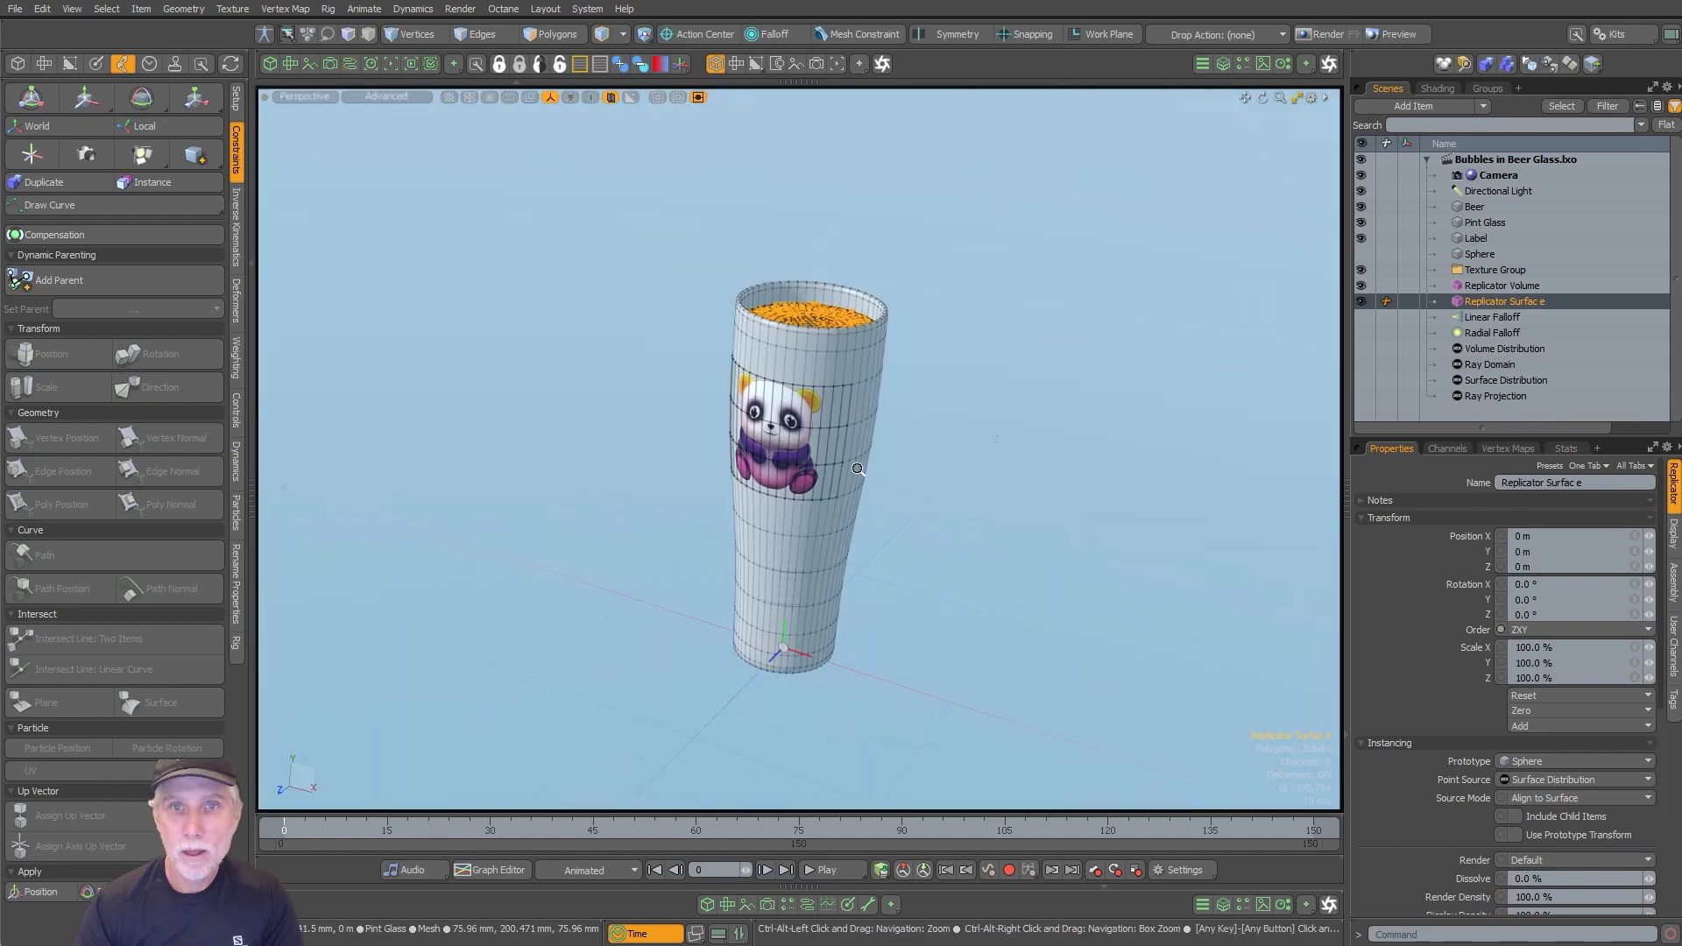
scroll(901, 474, up, 5)
alt+drag(955, 561, 980, 503)
click(1055, 500)
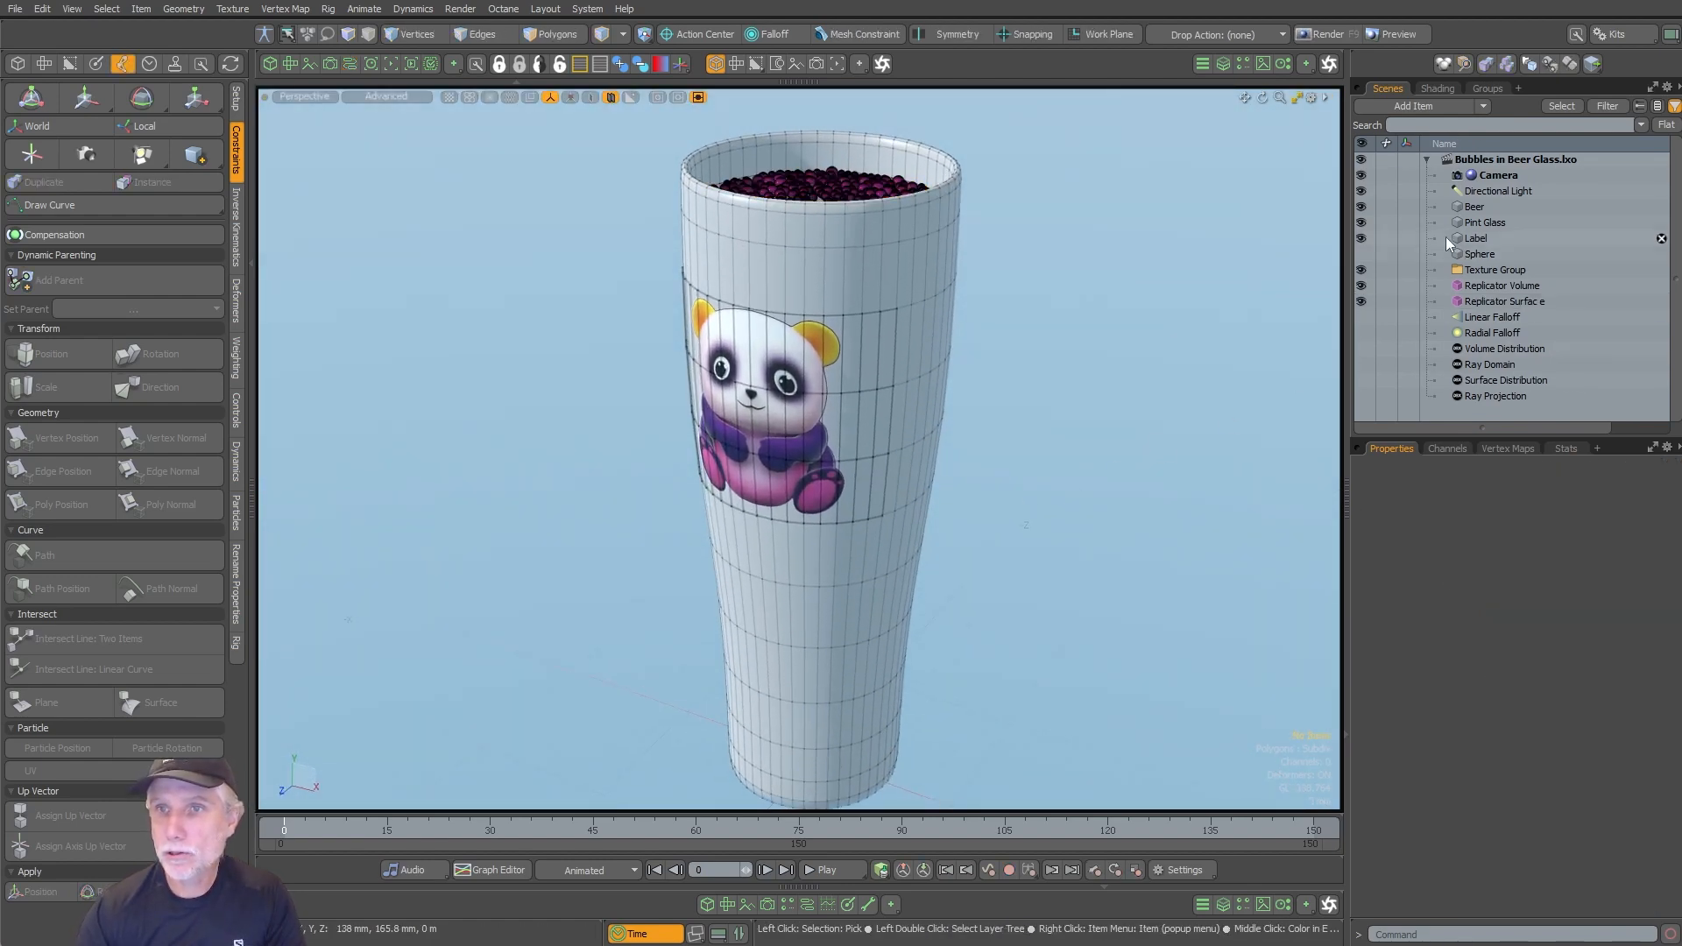
Step: Apply the Base Glass preset to the M_Glass material and display its transparency settings
click(1438, 89)
click(1451, 270)
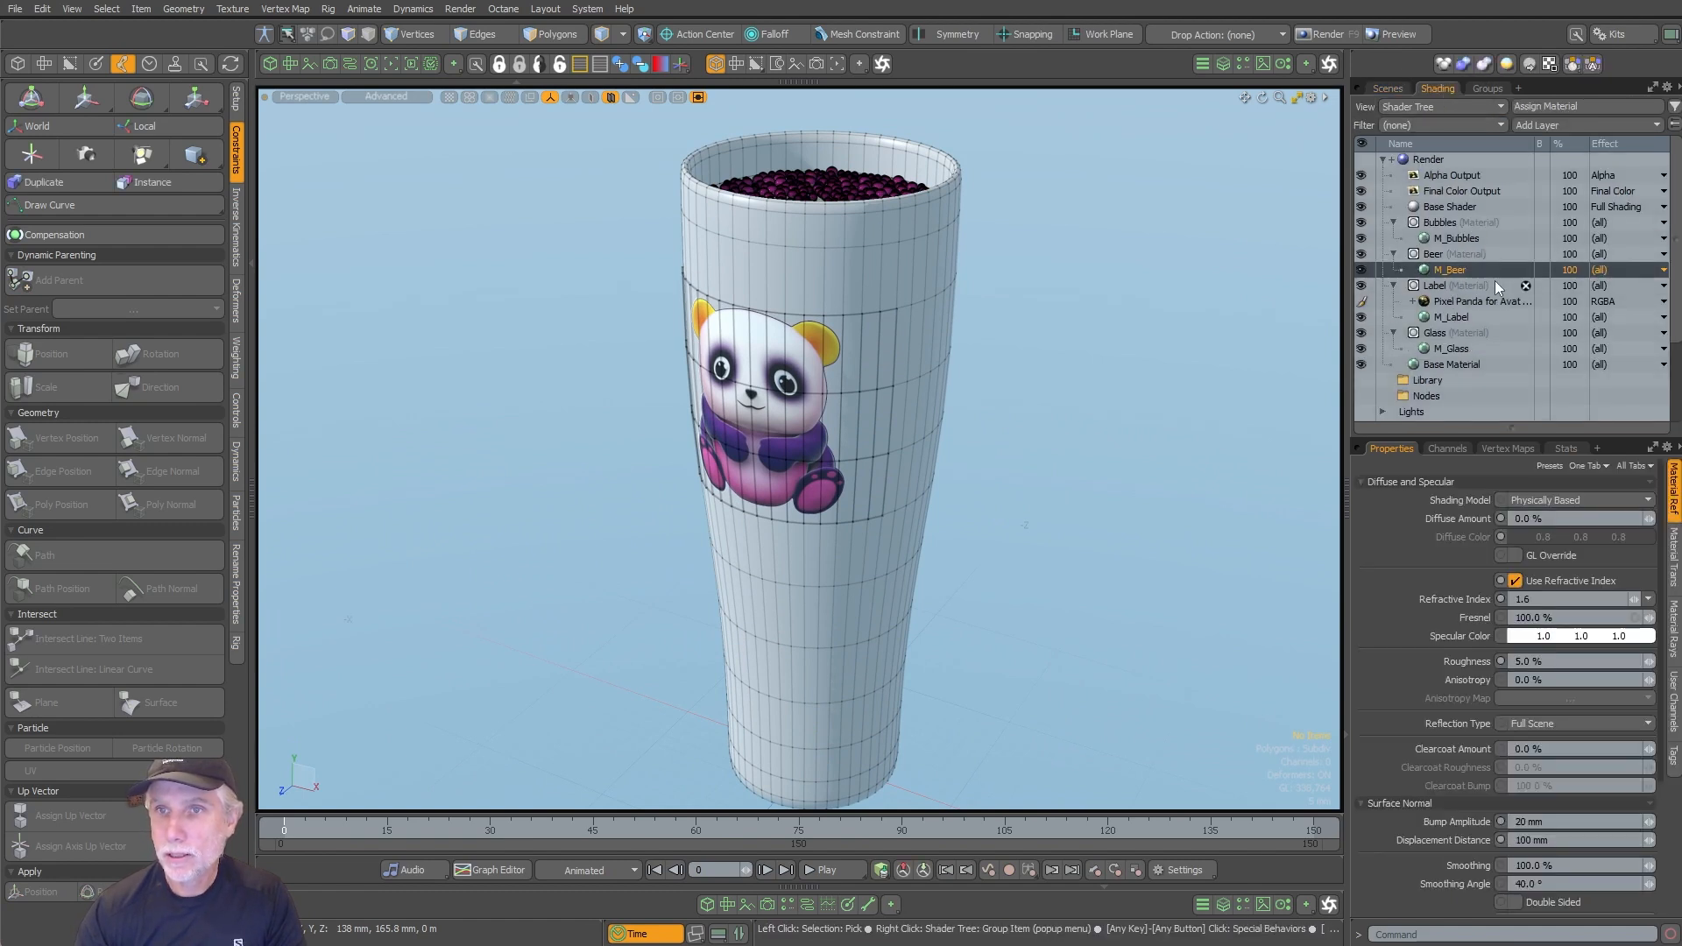
click(1455, 349)
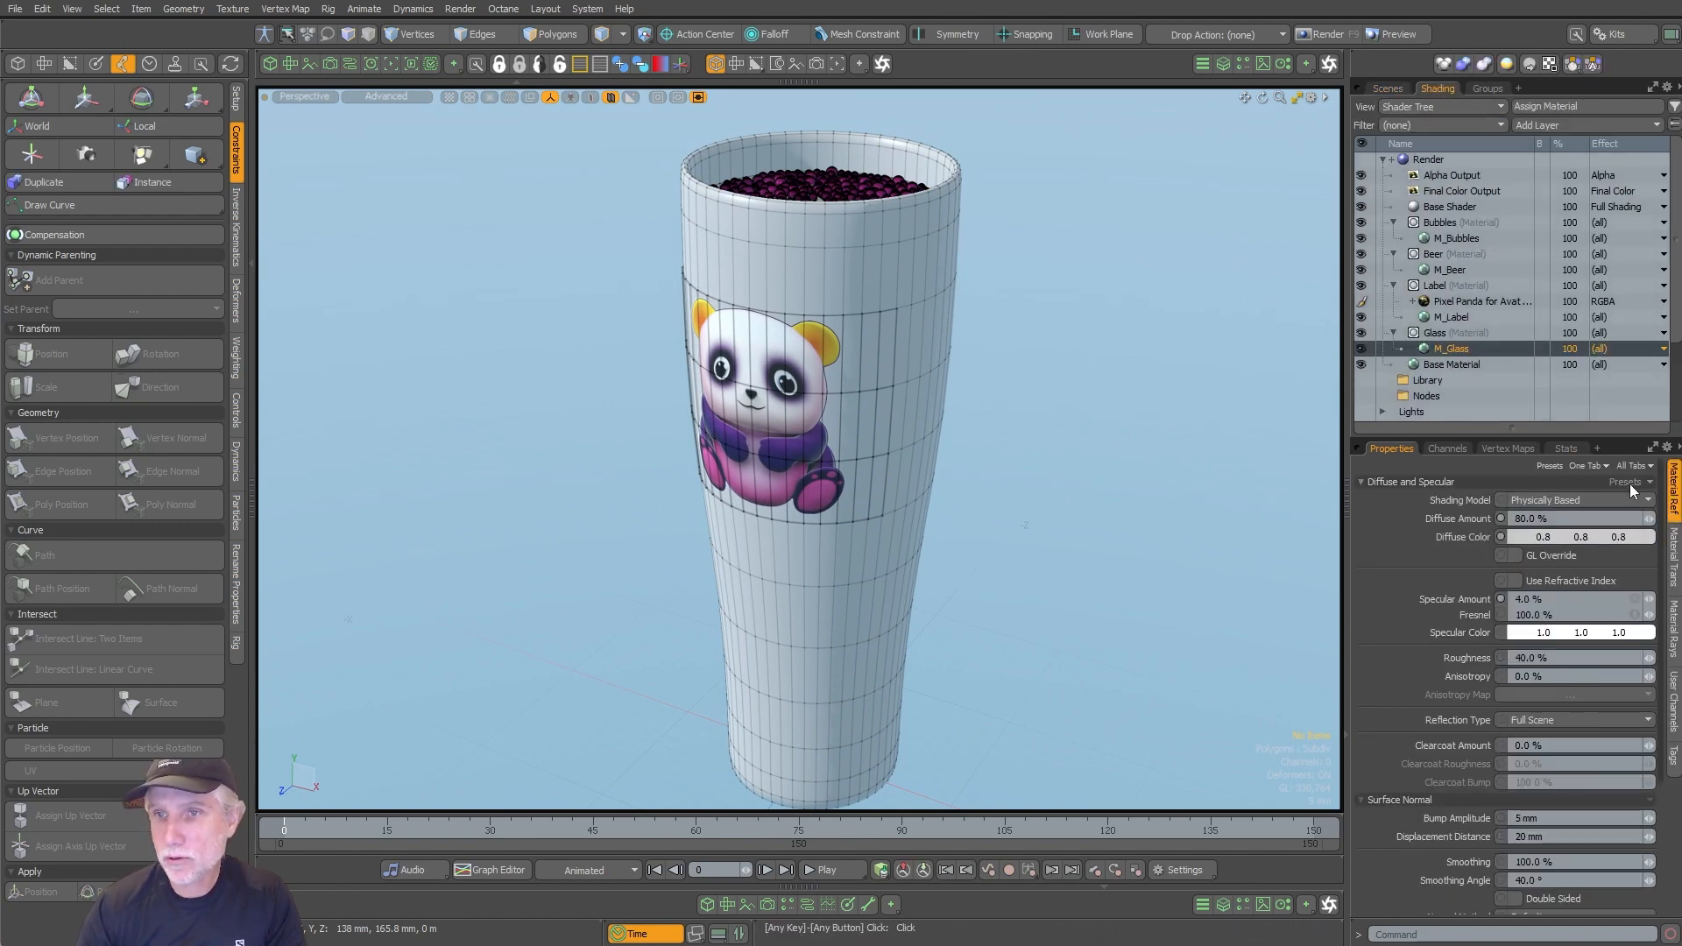
click(1550, 465)
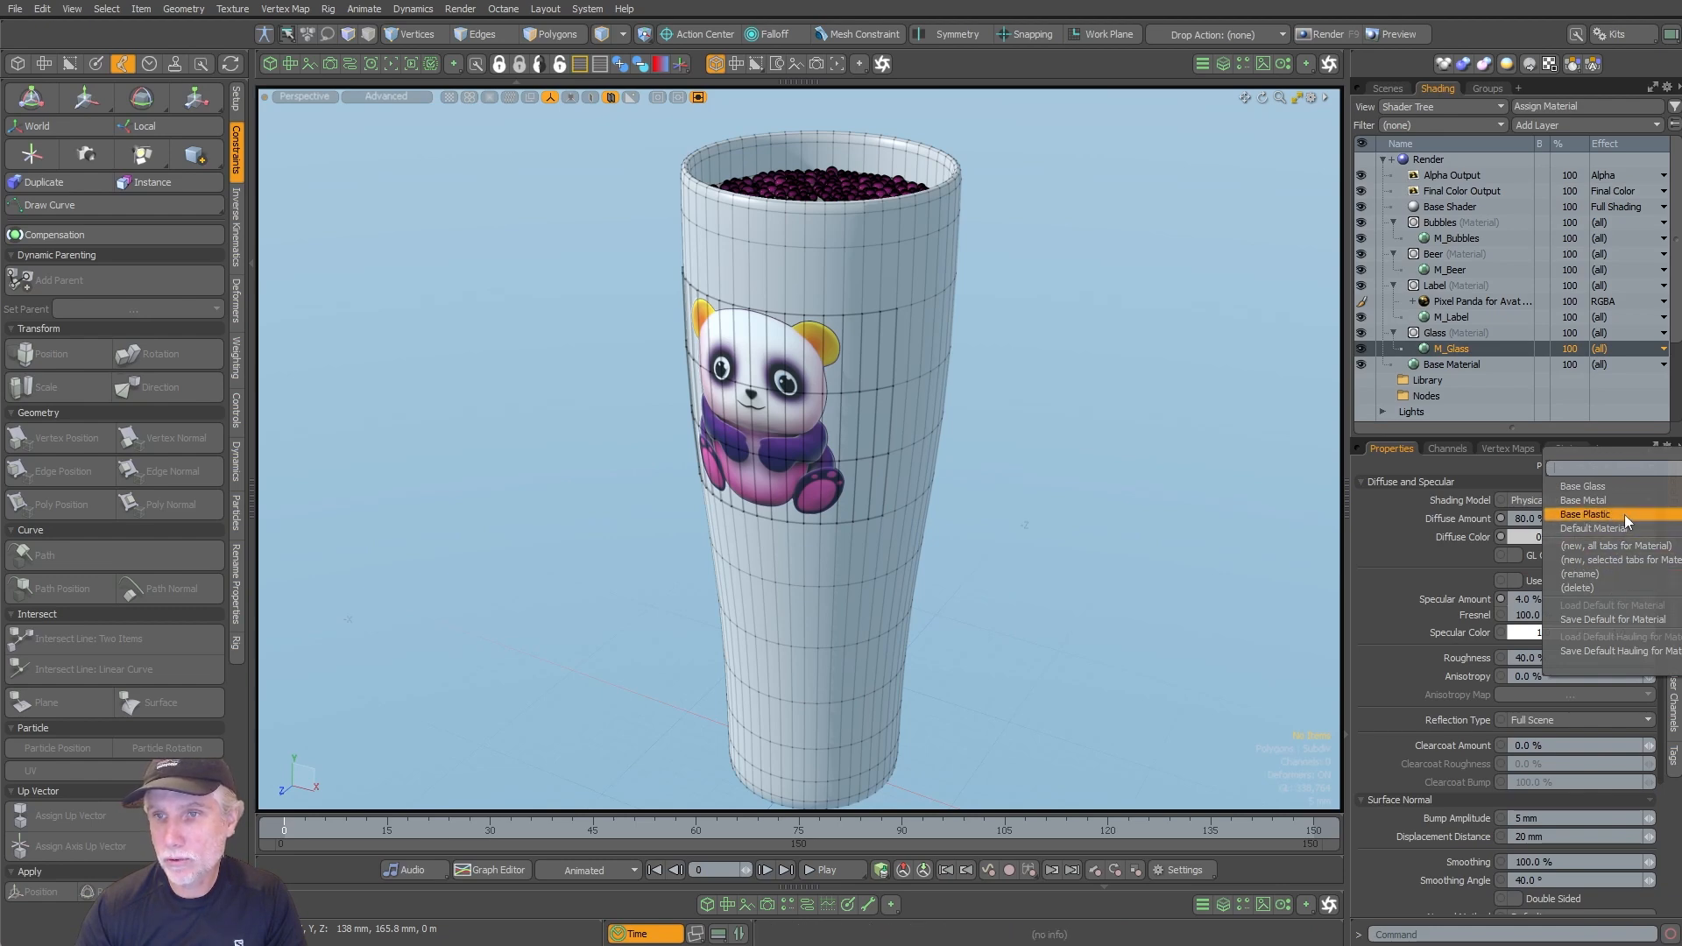
click(1628, 488)
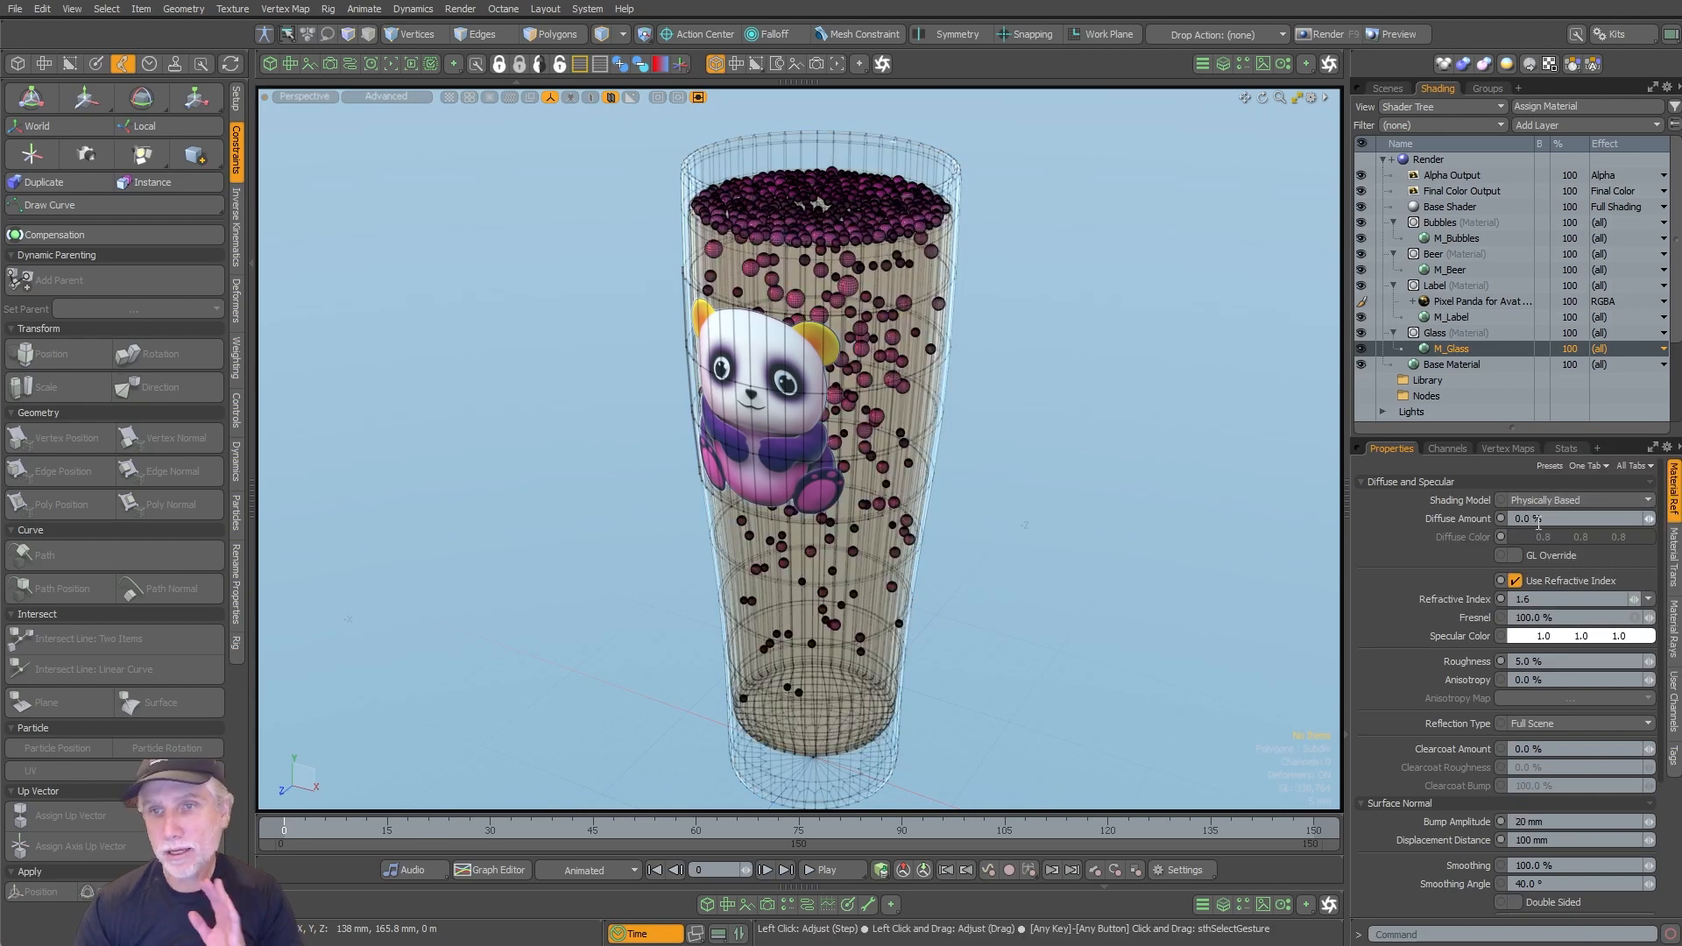
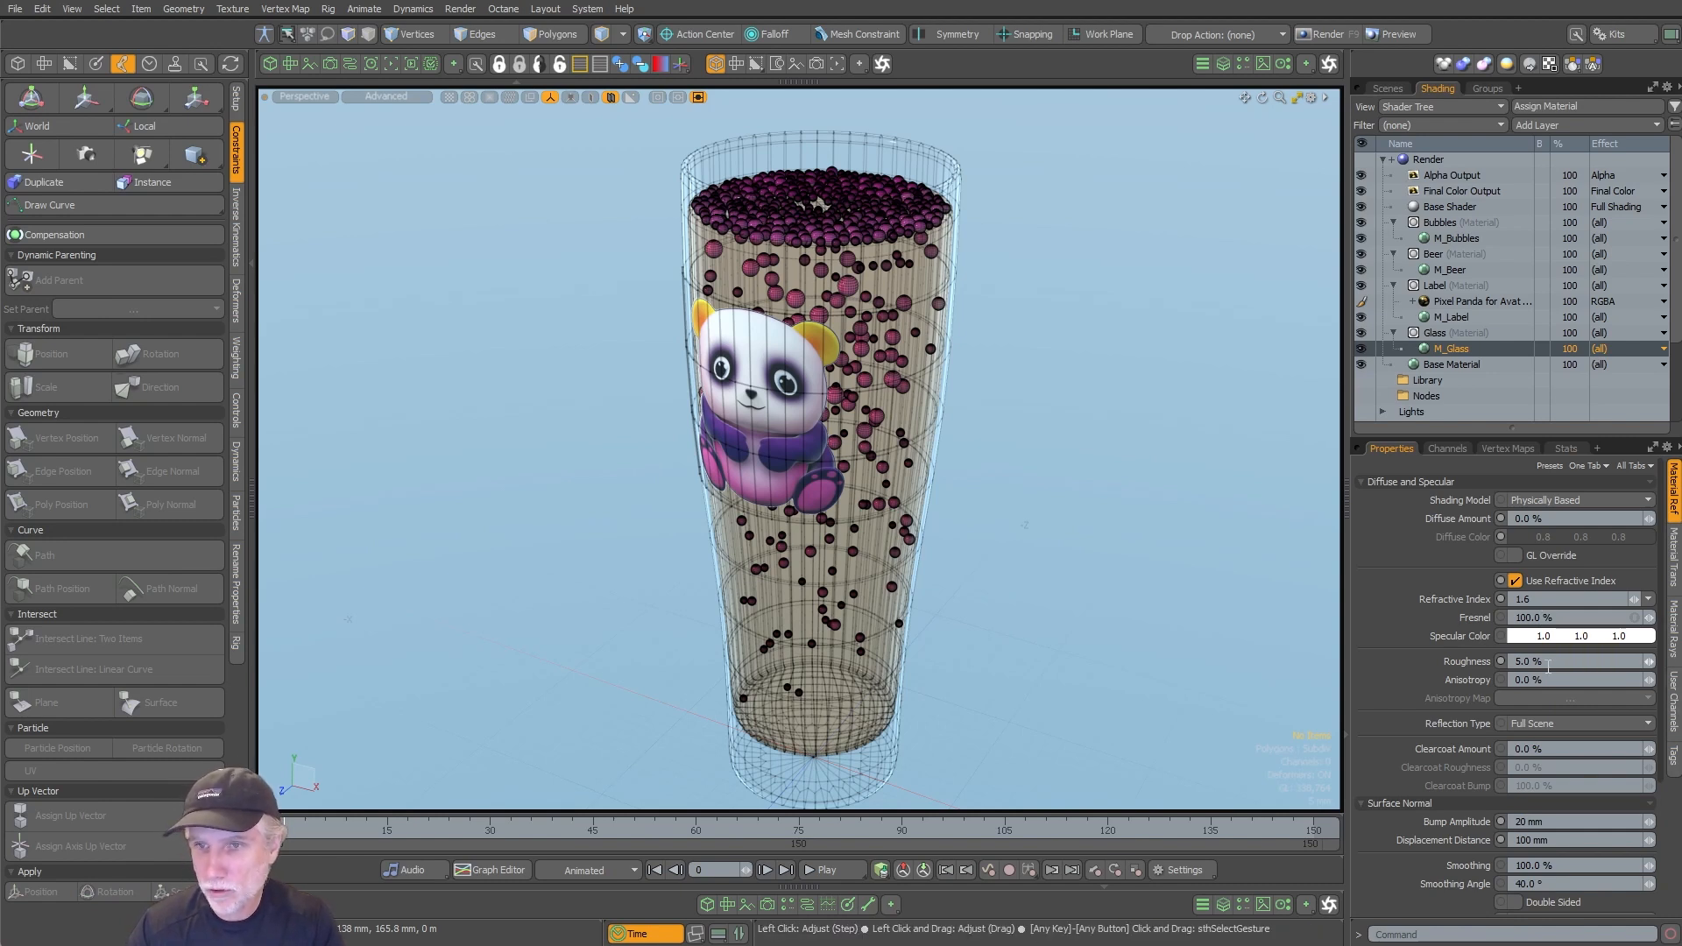
mouse_move(1661, 685)
mouse_down()
mouse_move(1662, 721)
mouse_move(1664, 675)
mouse_up()
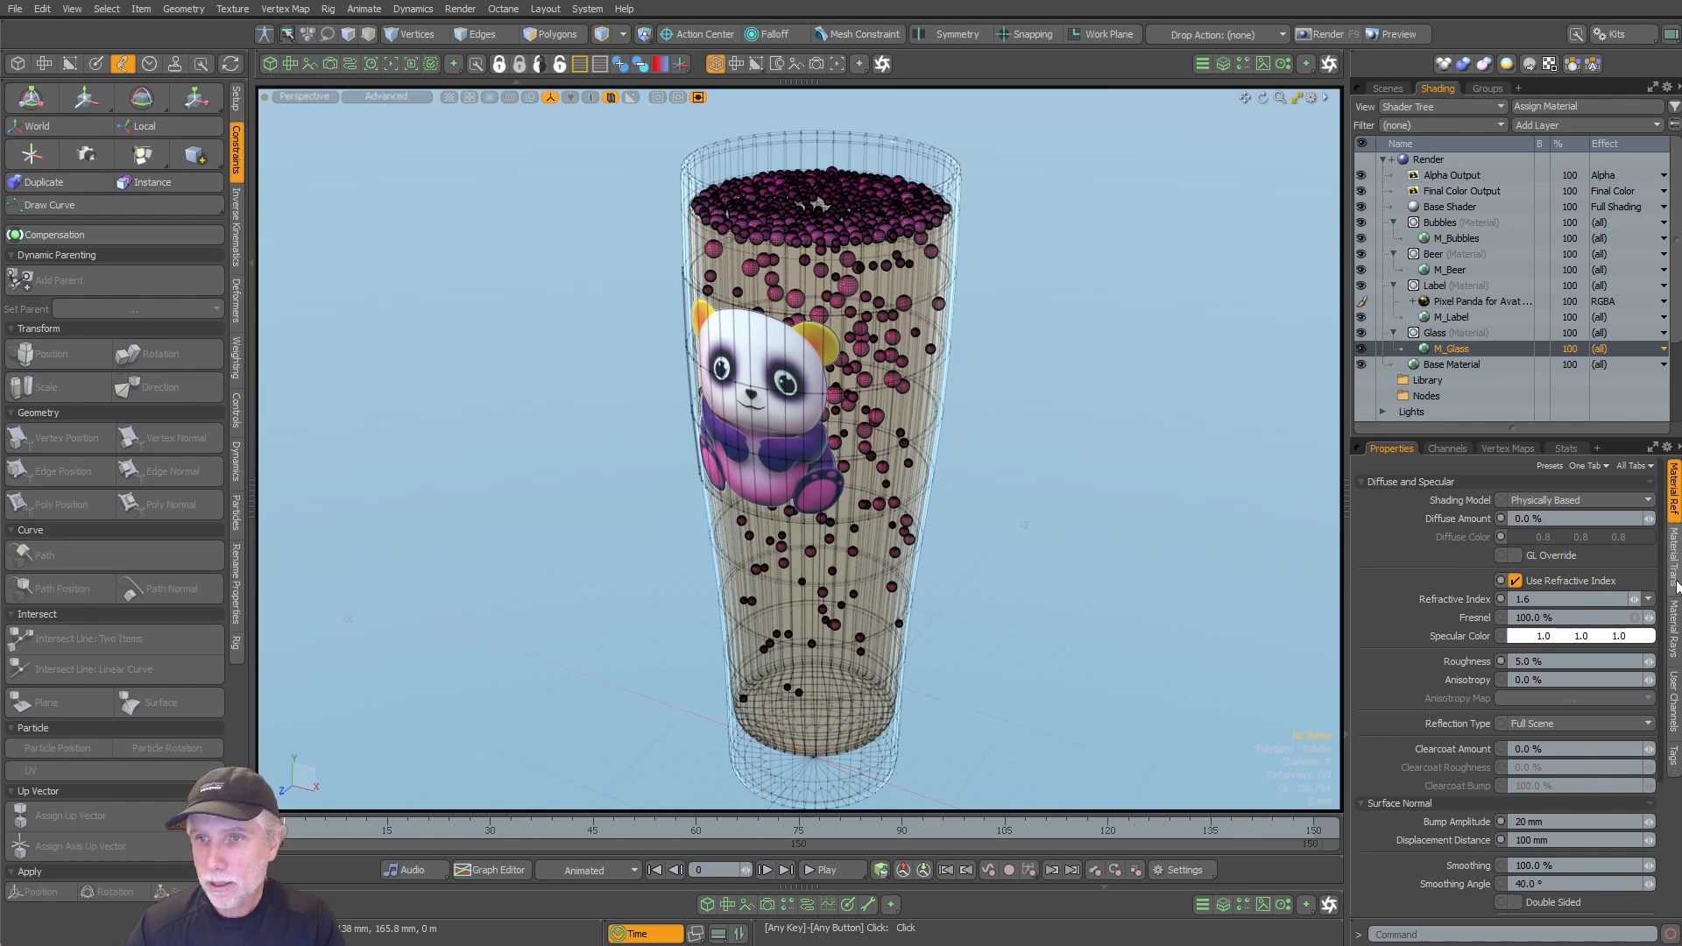
click(1675, 561)
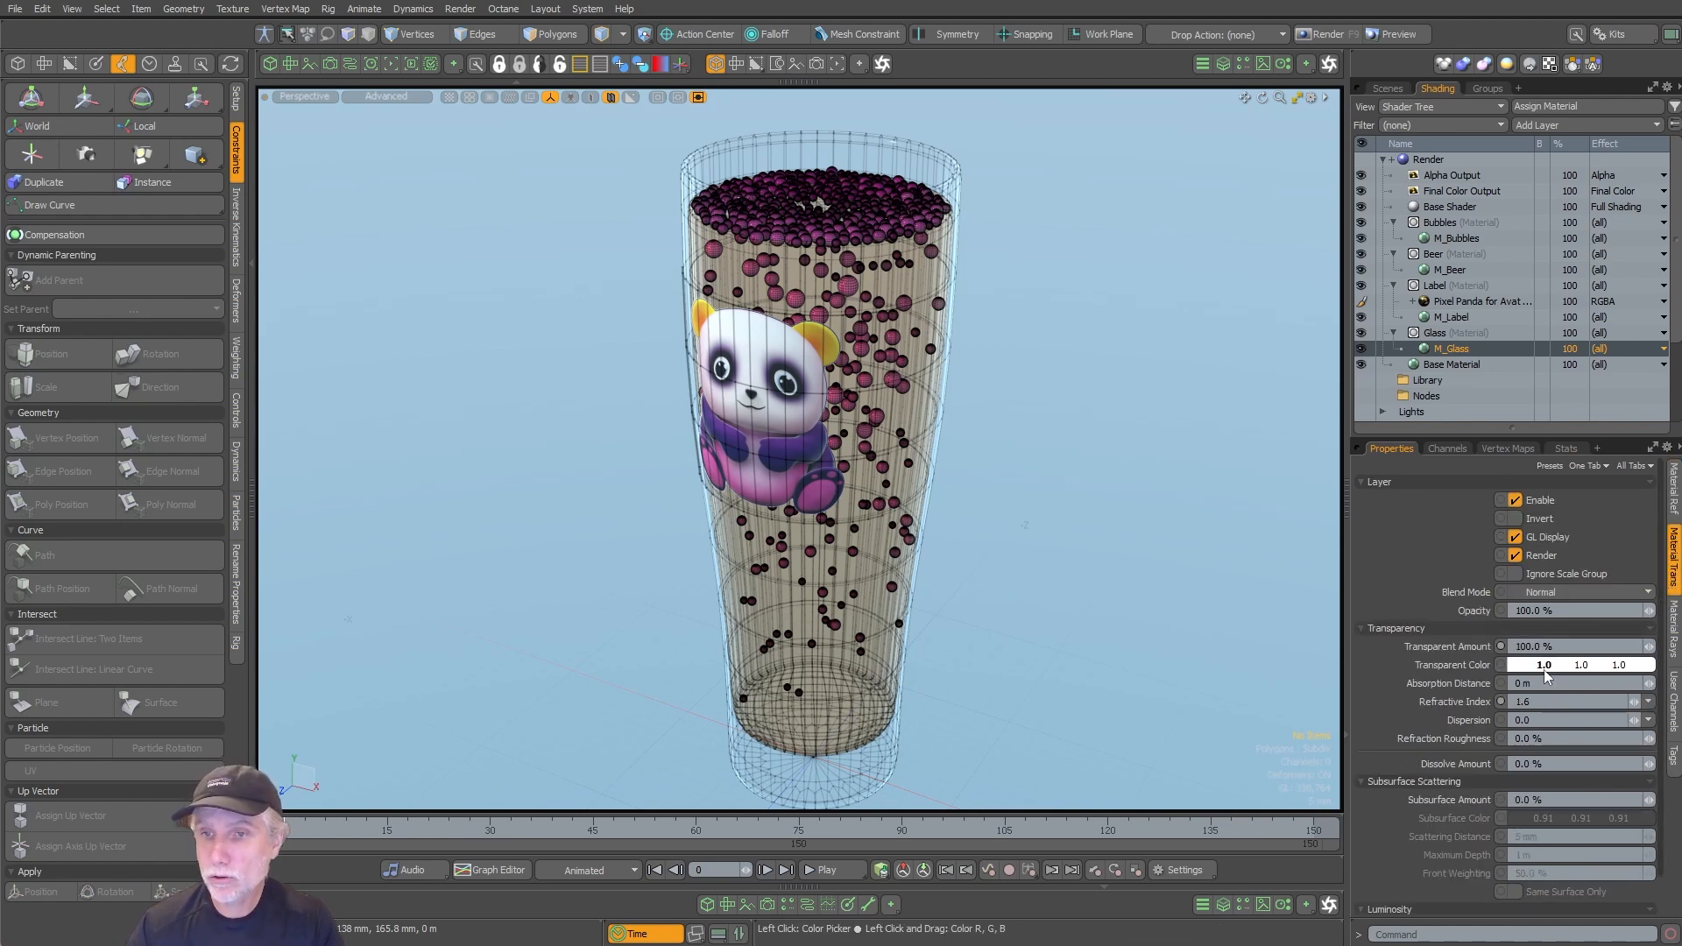
Step: Select the label's connected polygons to locate their mesh item, hide the Label item and clear the selection
alt+drag(980, 647, 718, 342)
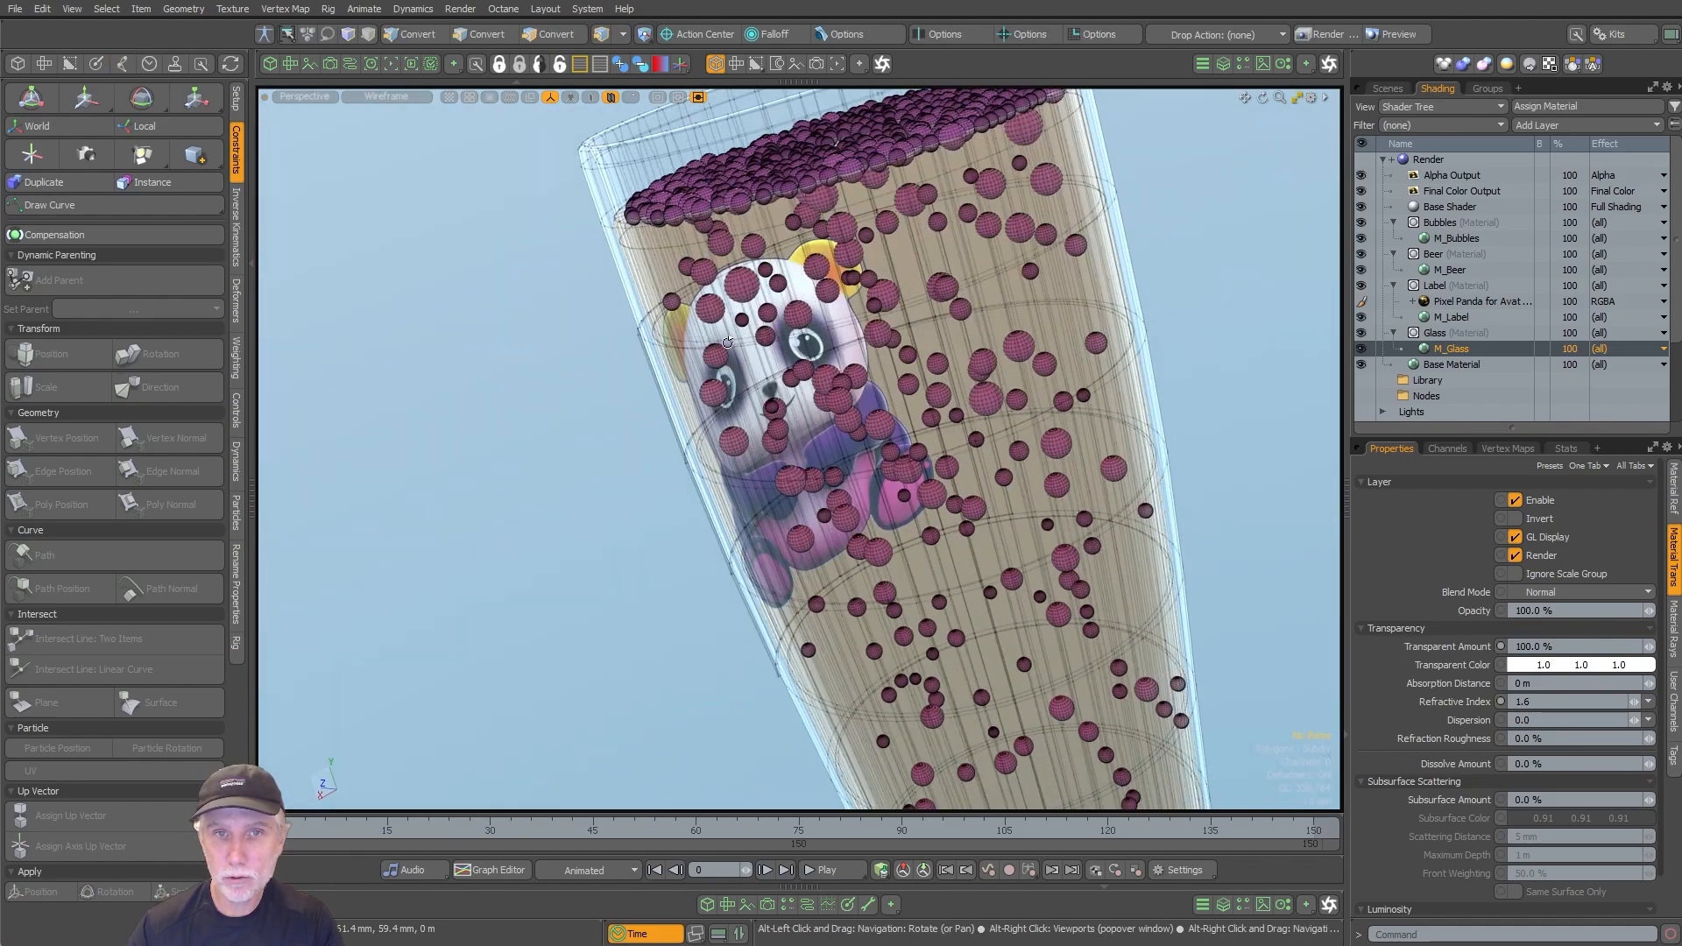
alt+drag(629, 553, 794, 464)
key(3)
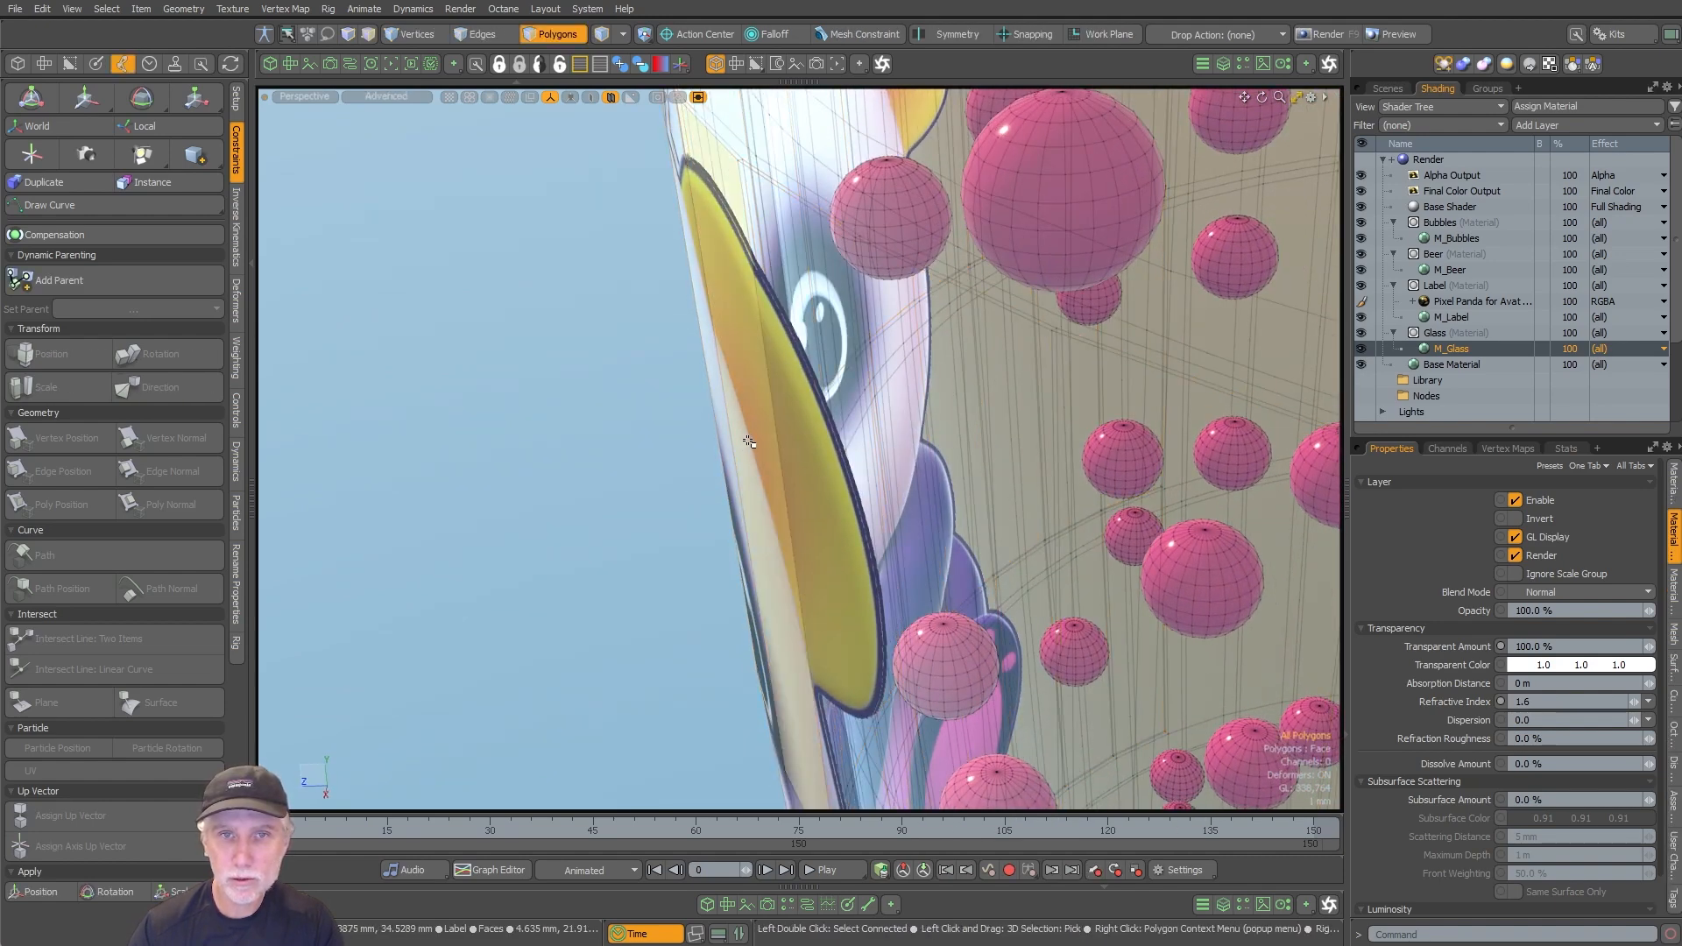
double_click(752, 442)
click(1387, 89)
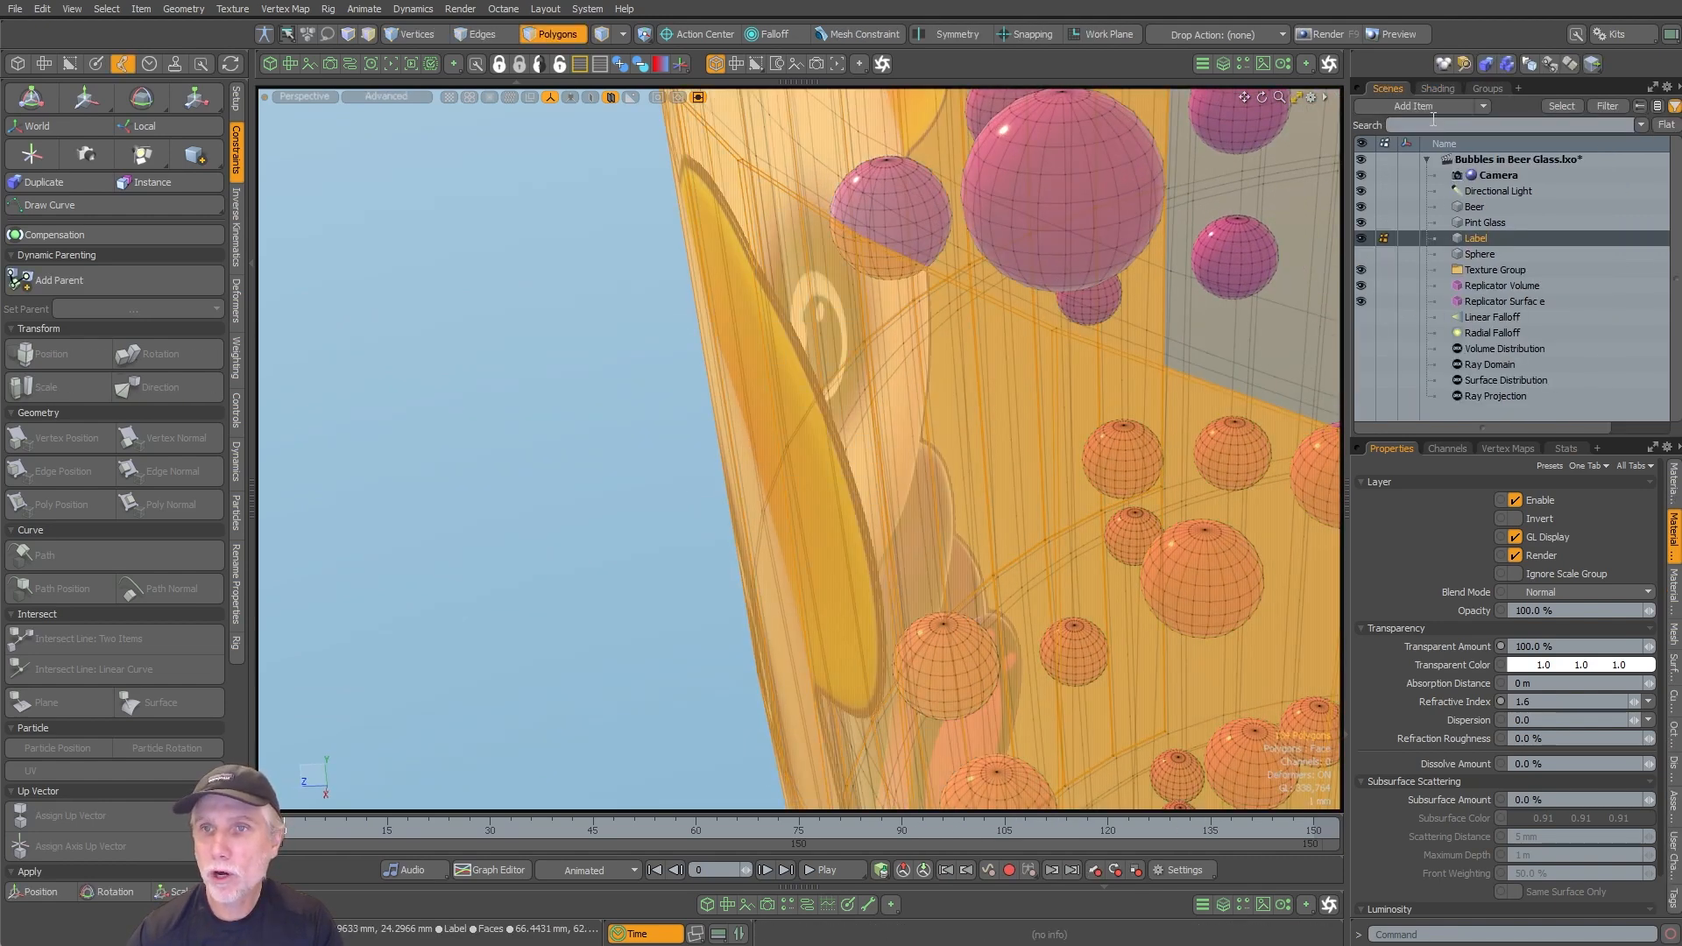
click(1361, 238)
ctrl+click(1487, 240)
ctrl+alt+drag(1227, 229, 863, 439)
alt+shift+drag(863, 439, 855, 429)
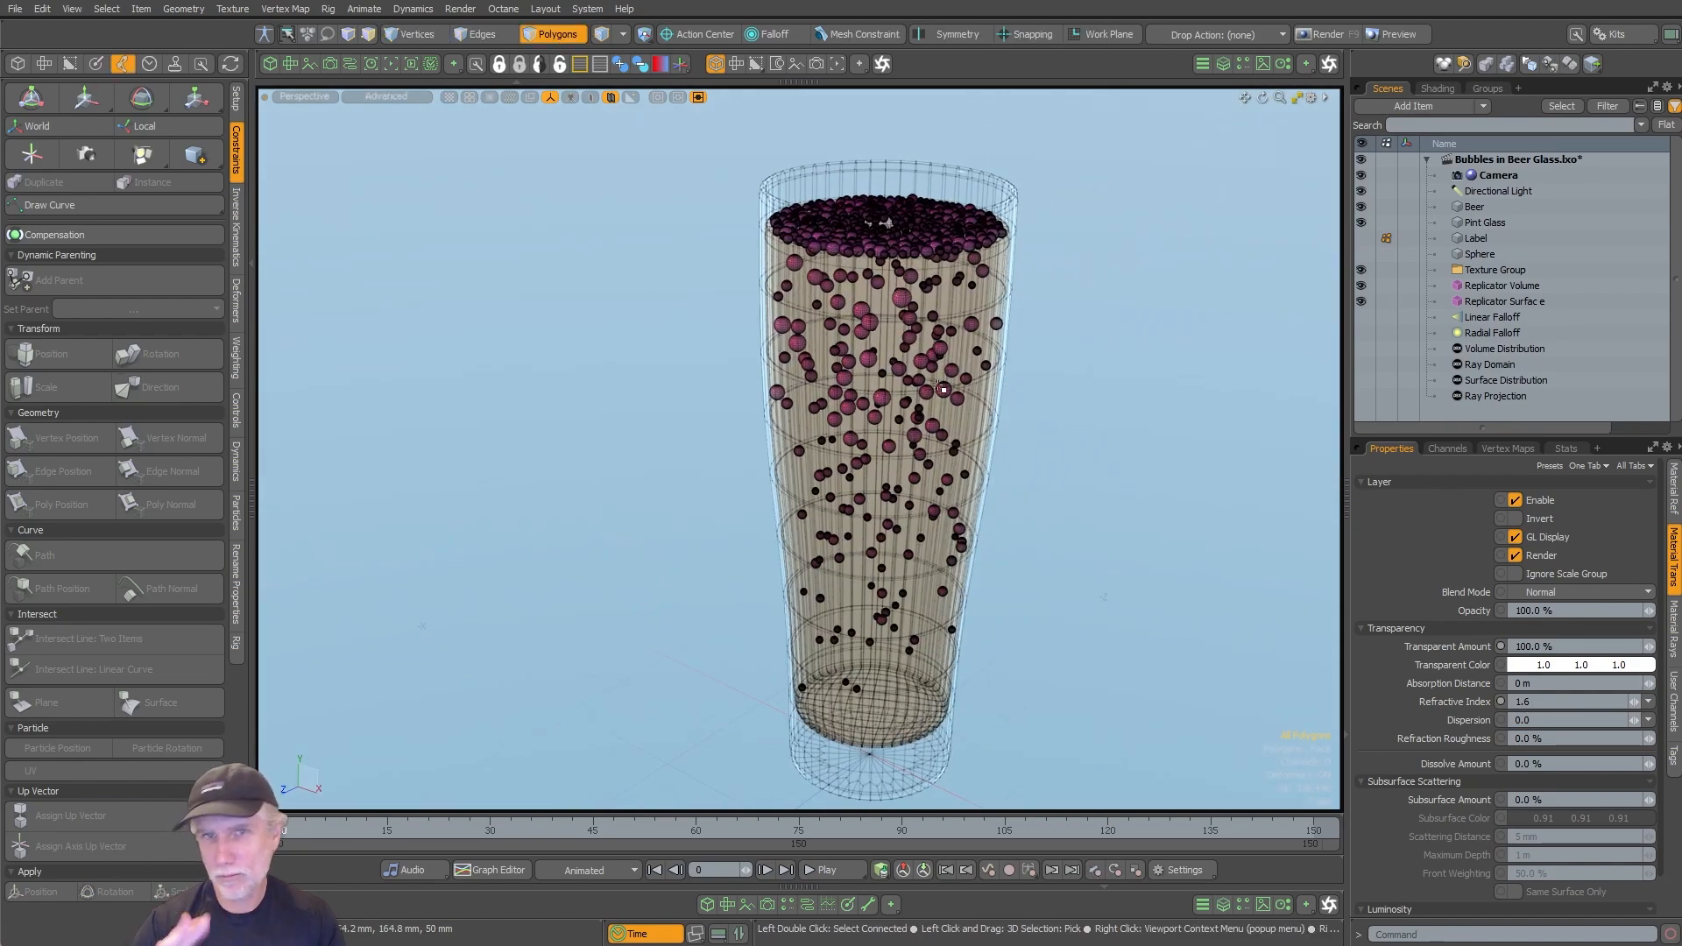
ctrl+alt+drag(979, 458, 951, 369)
alt+drag(951, 369, 939, 368)
Step: Apply the Base Glass preset to the Sphere's M_Bubbles material and set its transparency refractive index to 1.0
click(1546, 304)
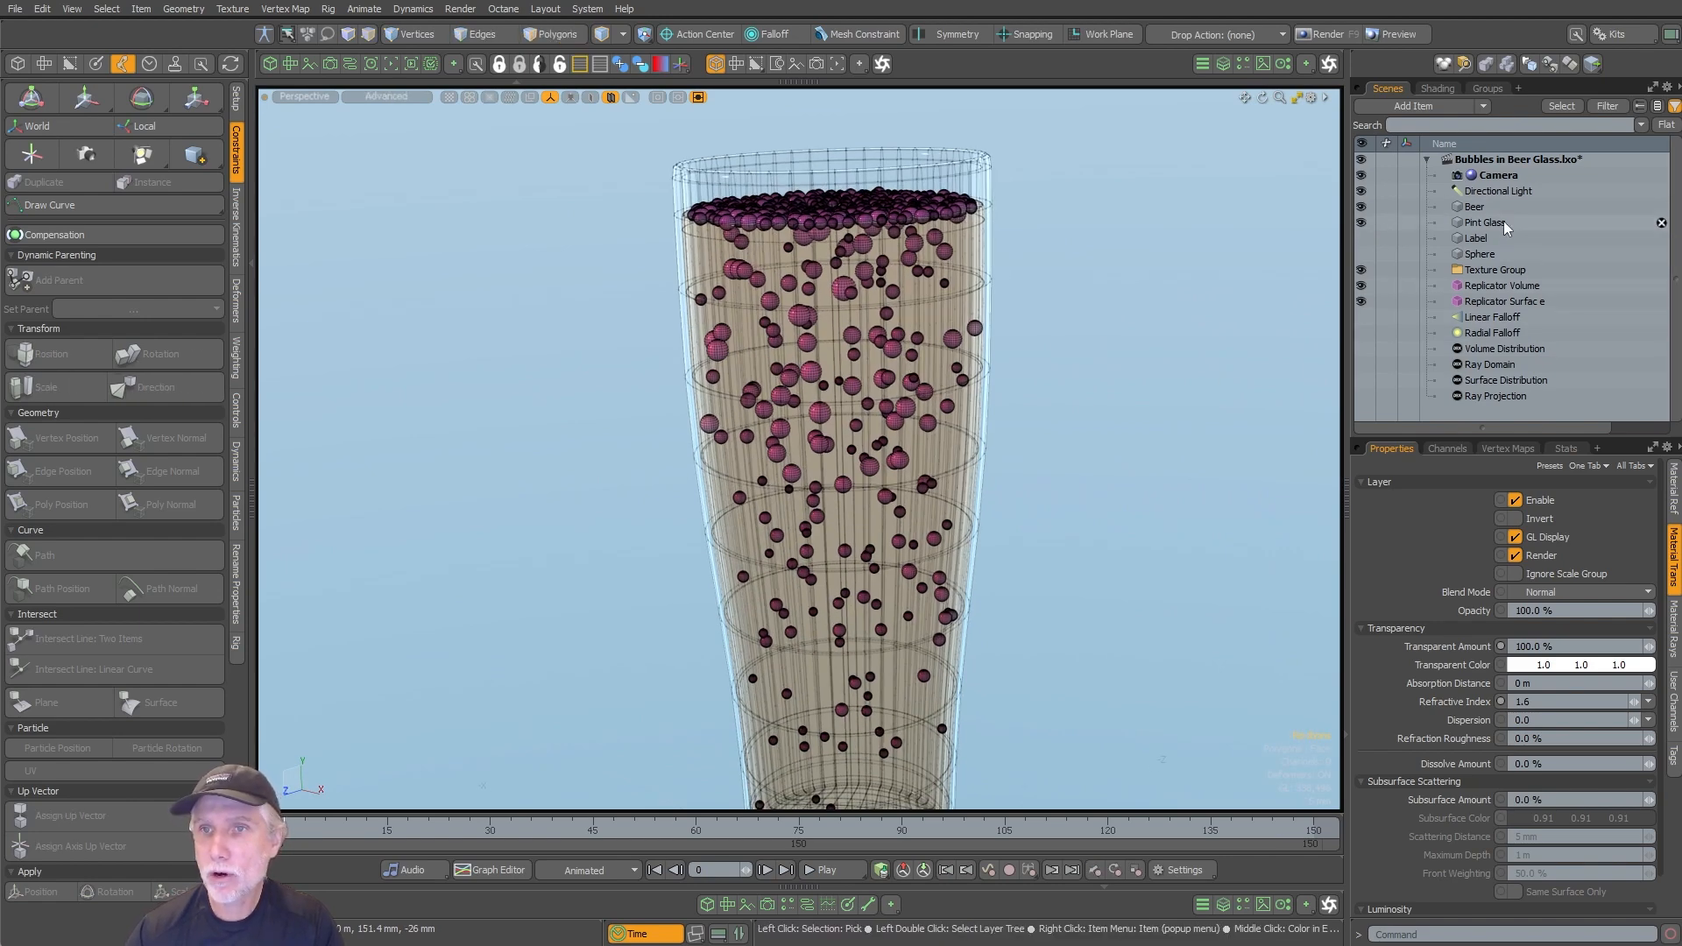
click(1488, 255)
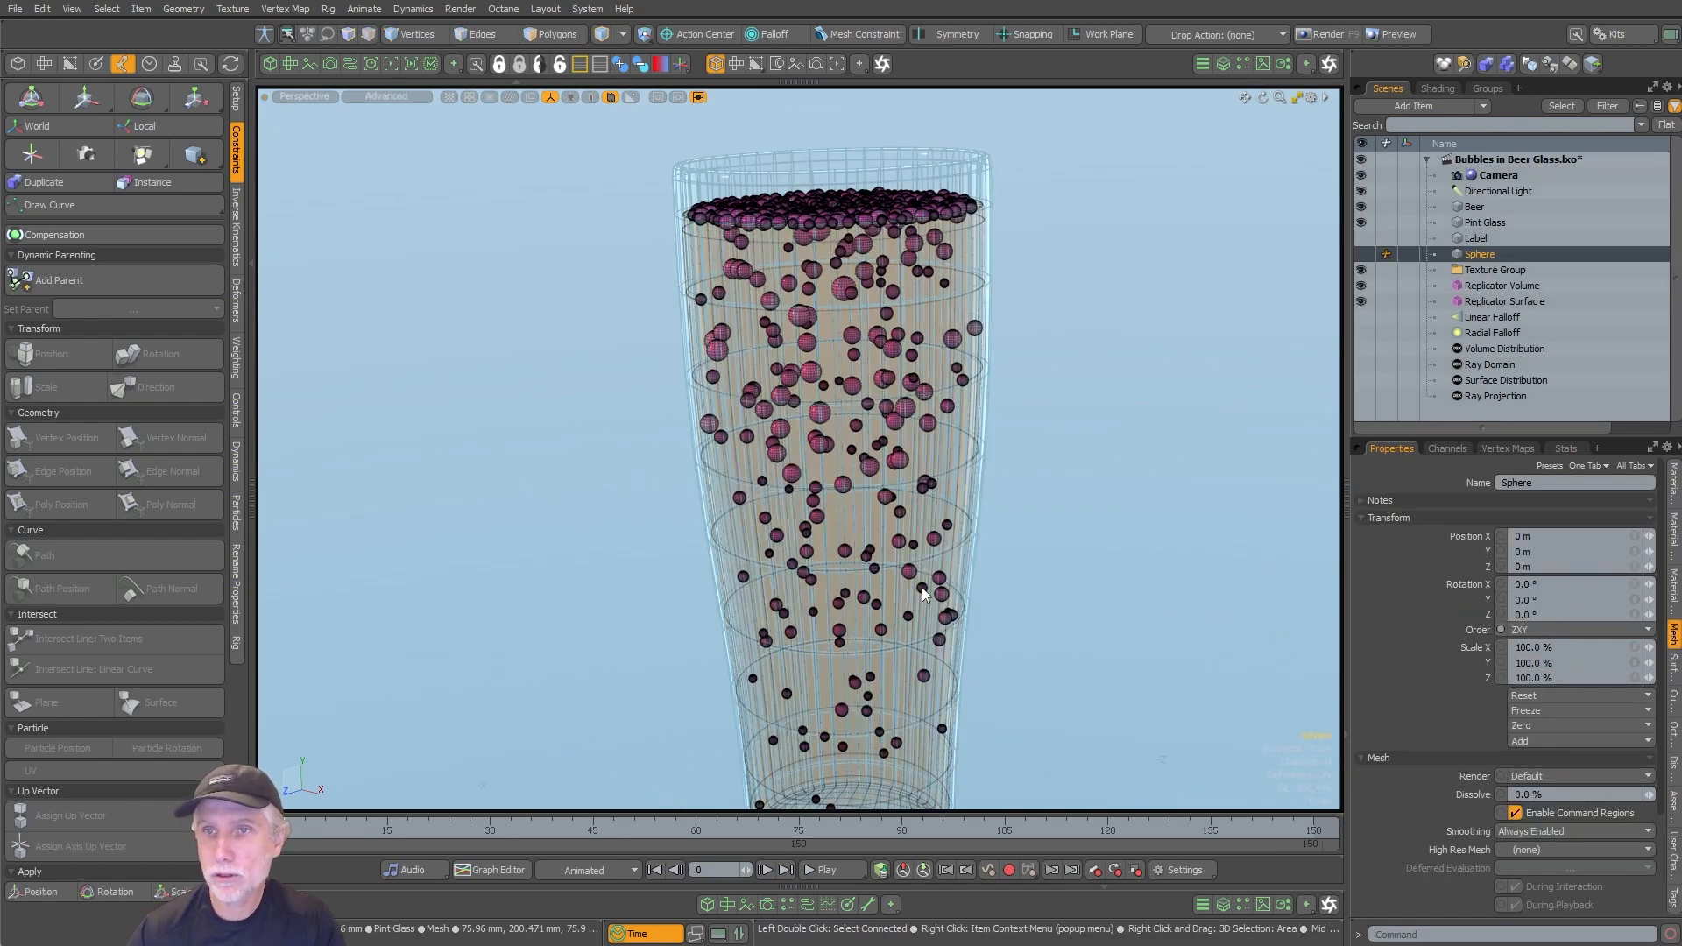
key(3)
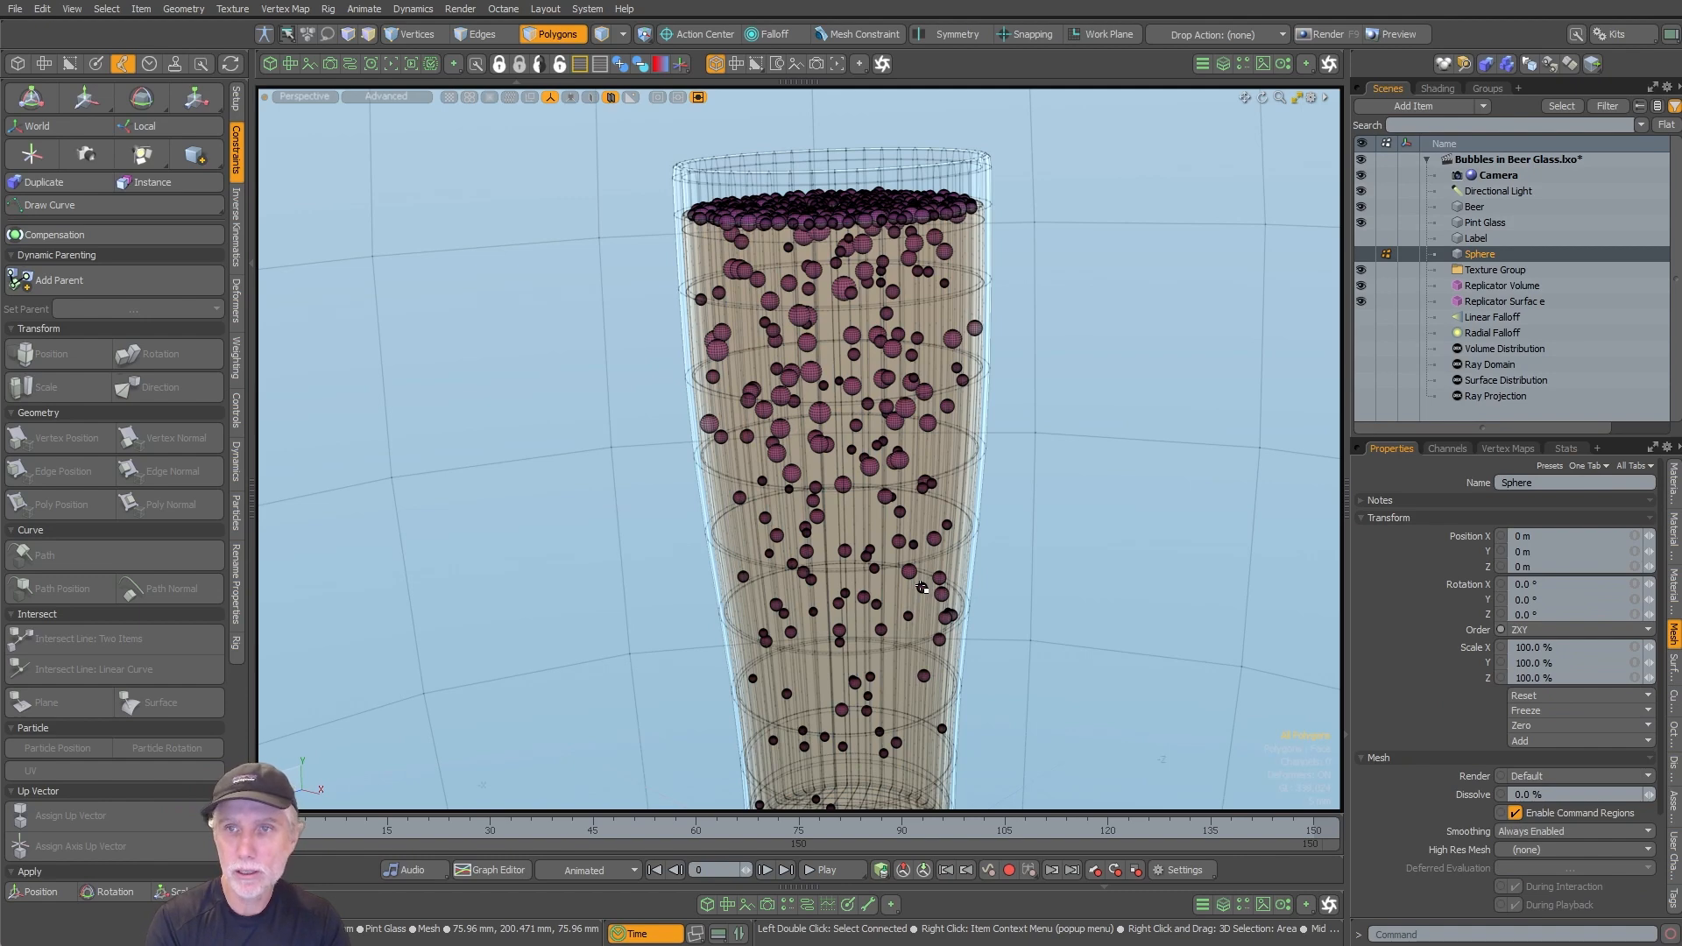
key(shift+a)
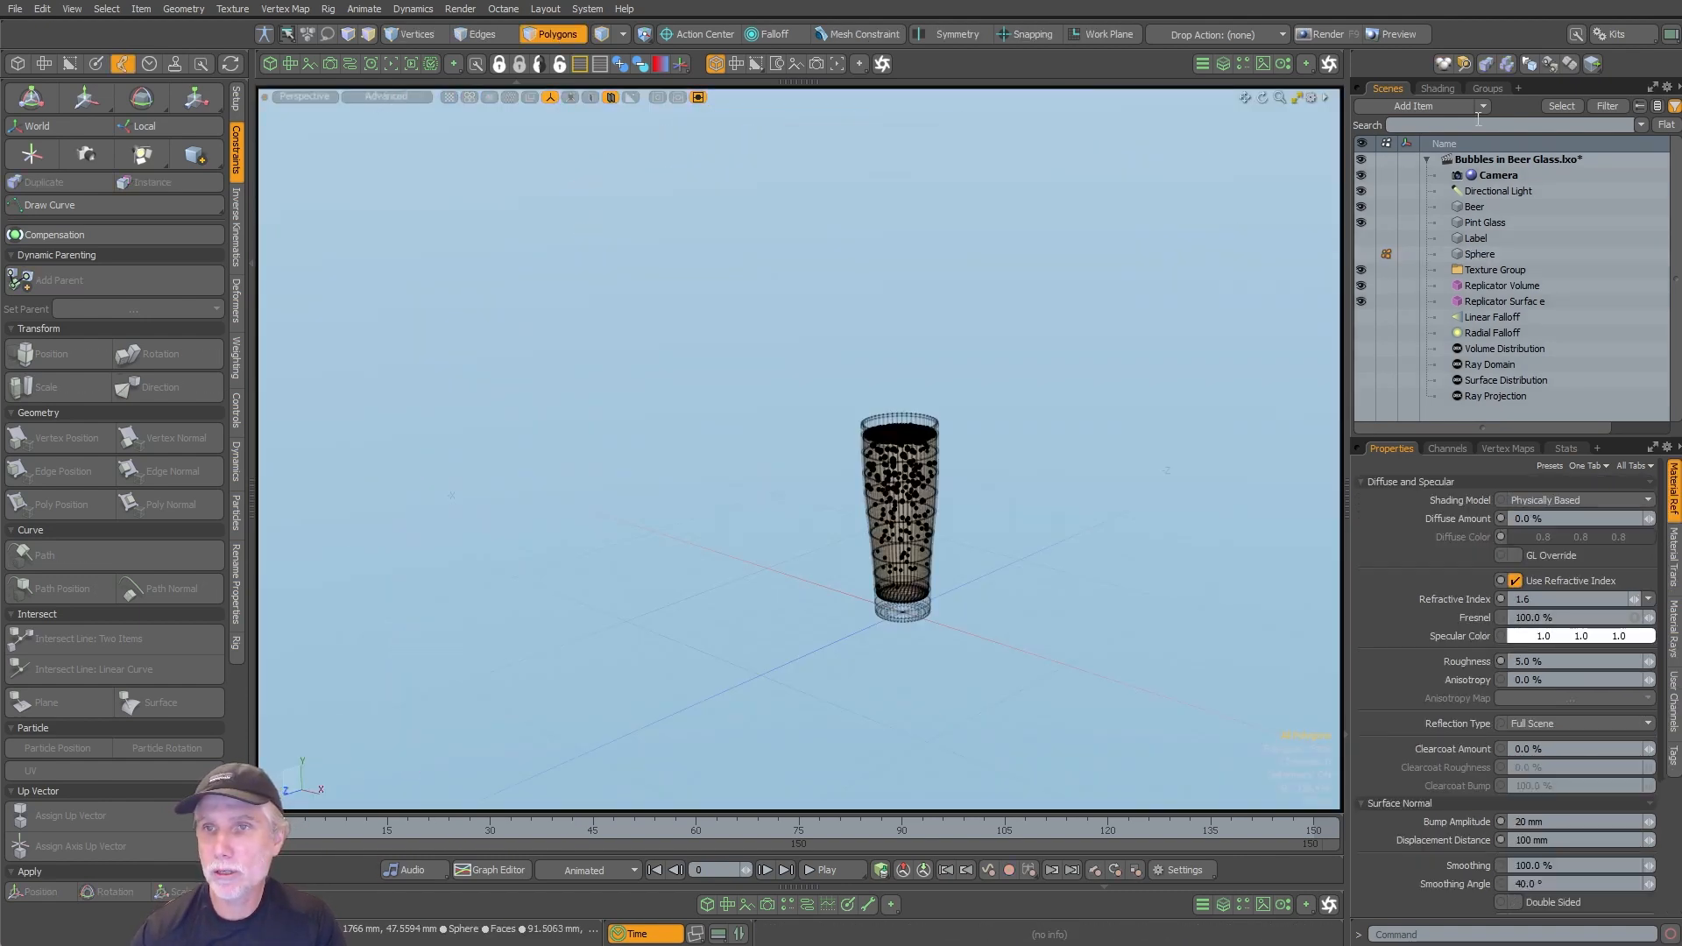
click(1438, 88)
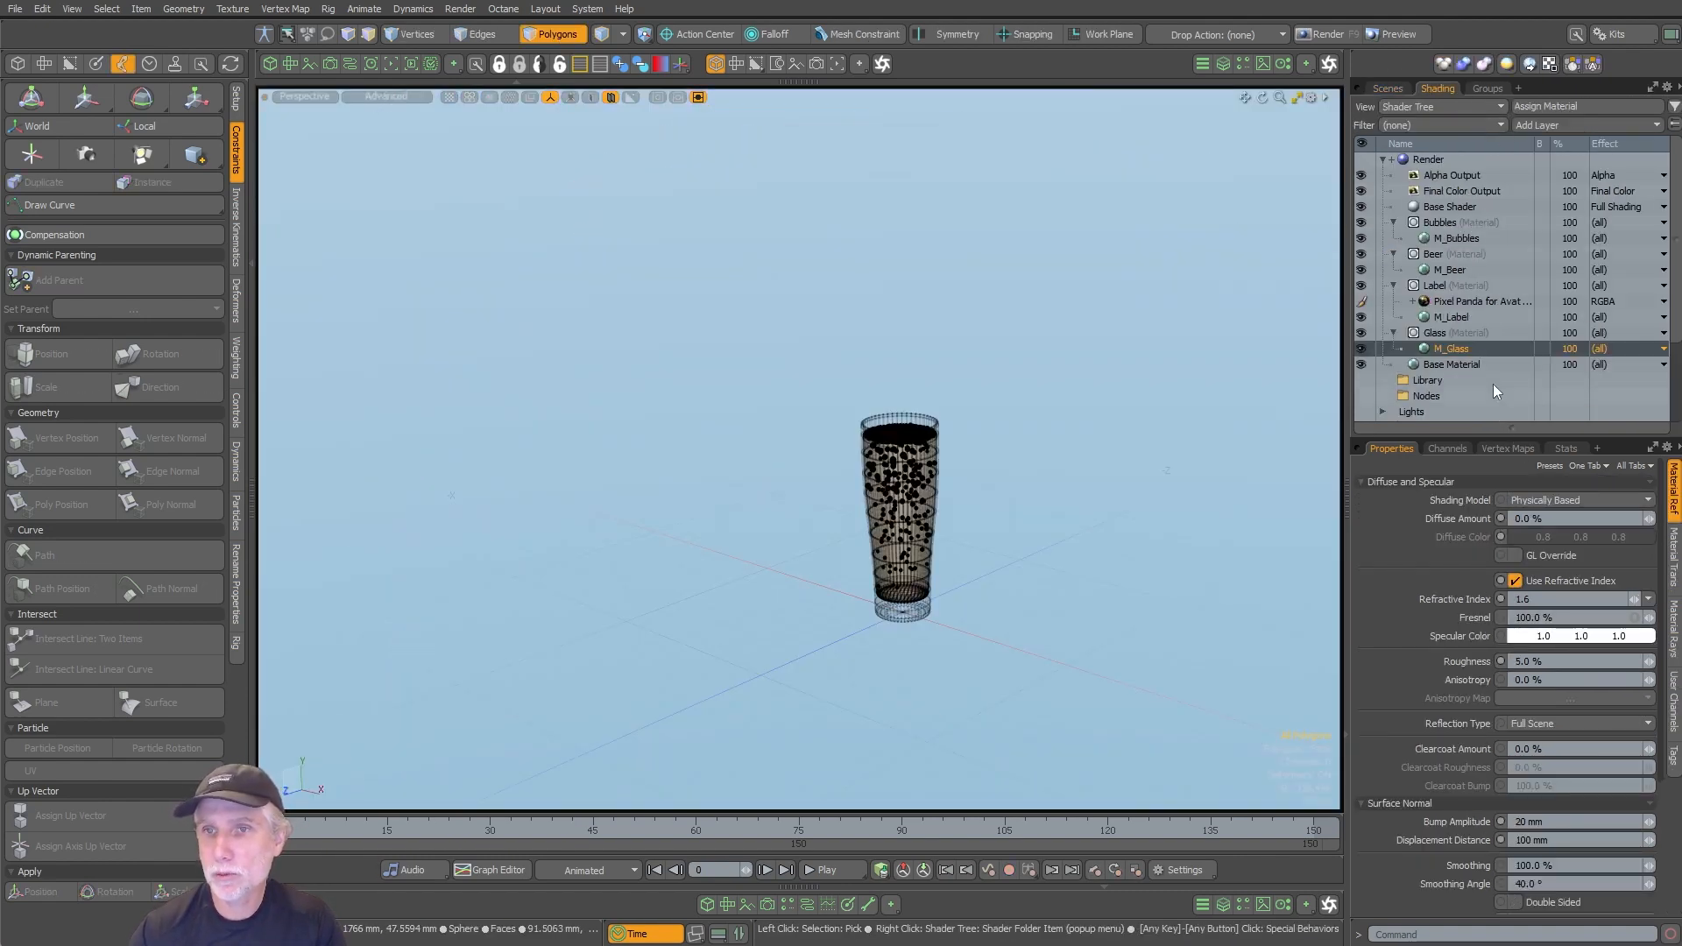
click(1456, 239)
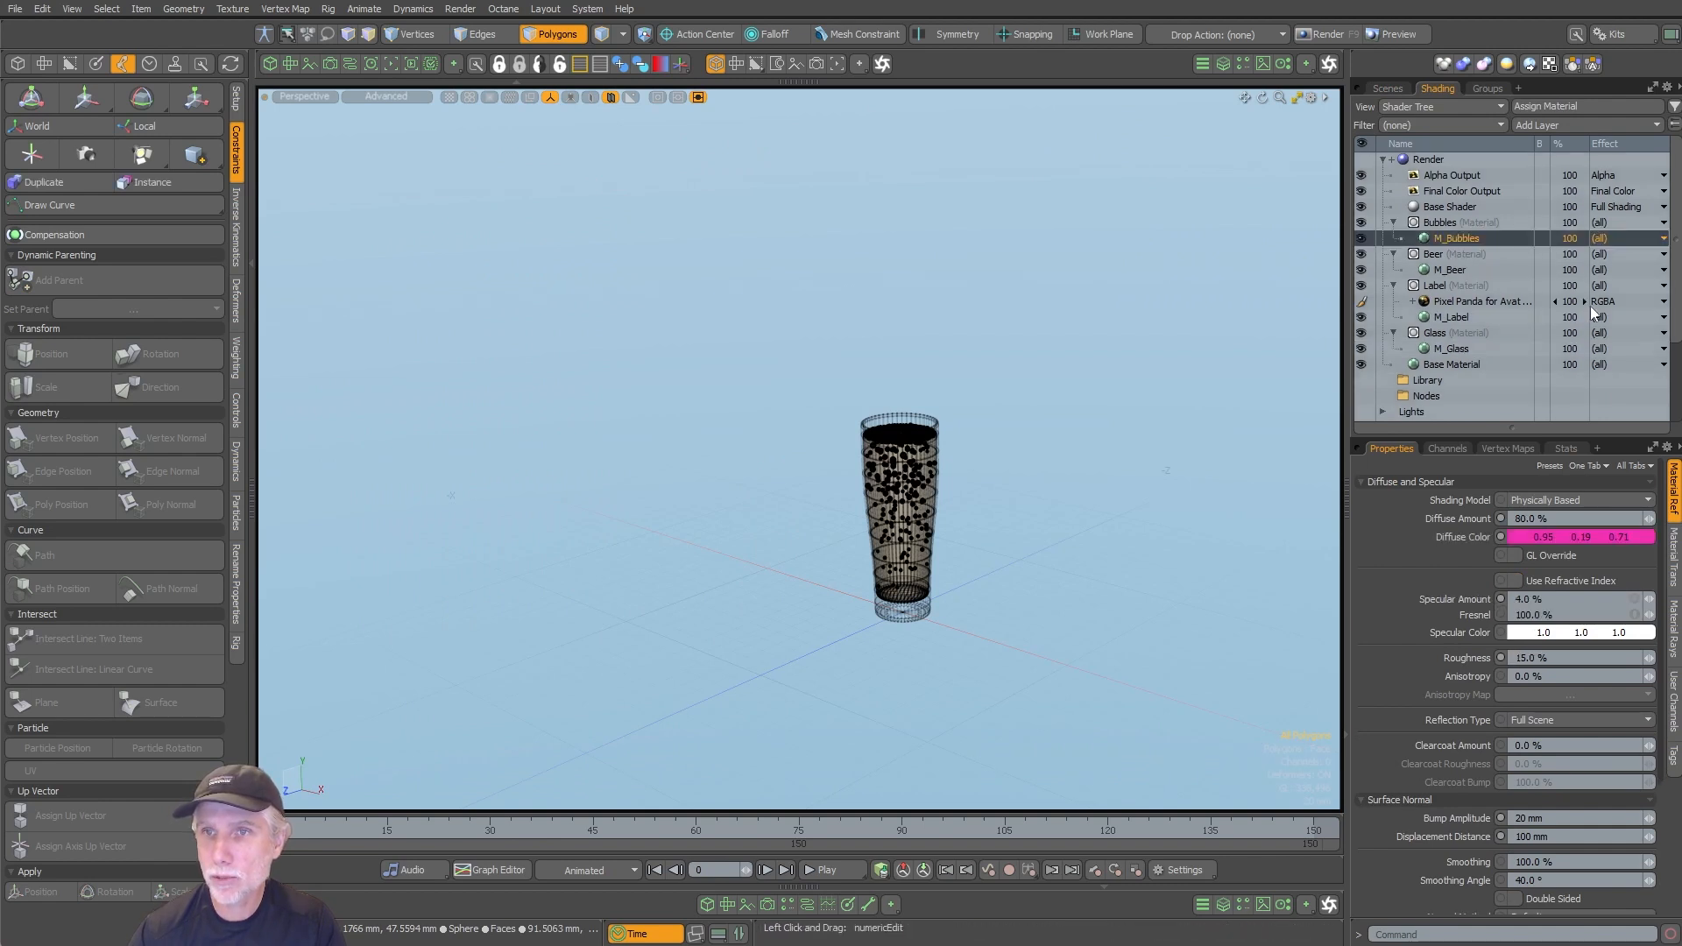
click(1550, 465)
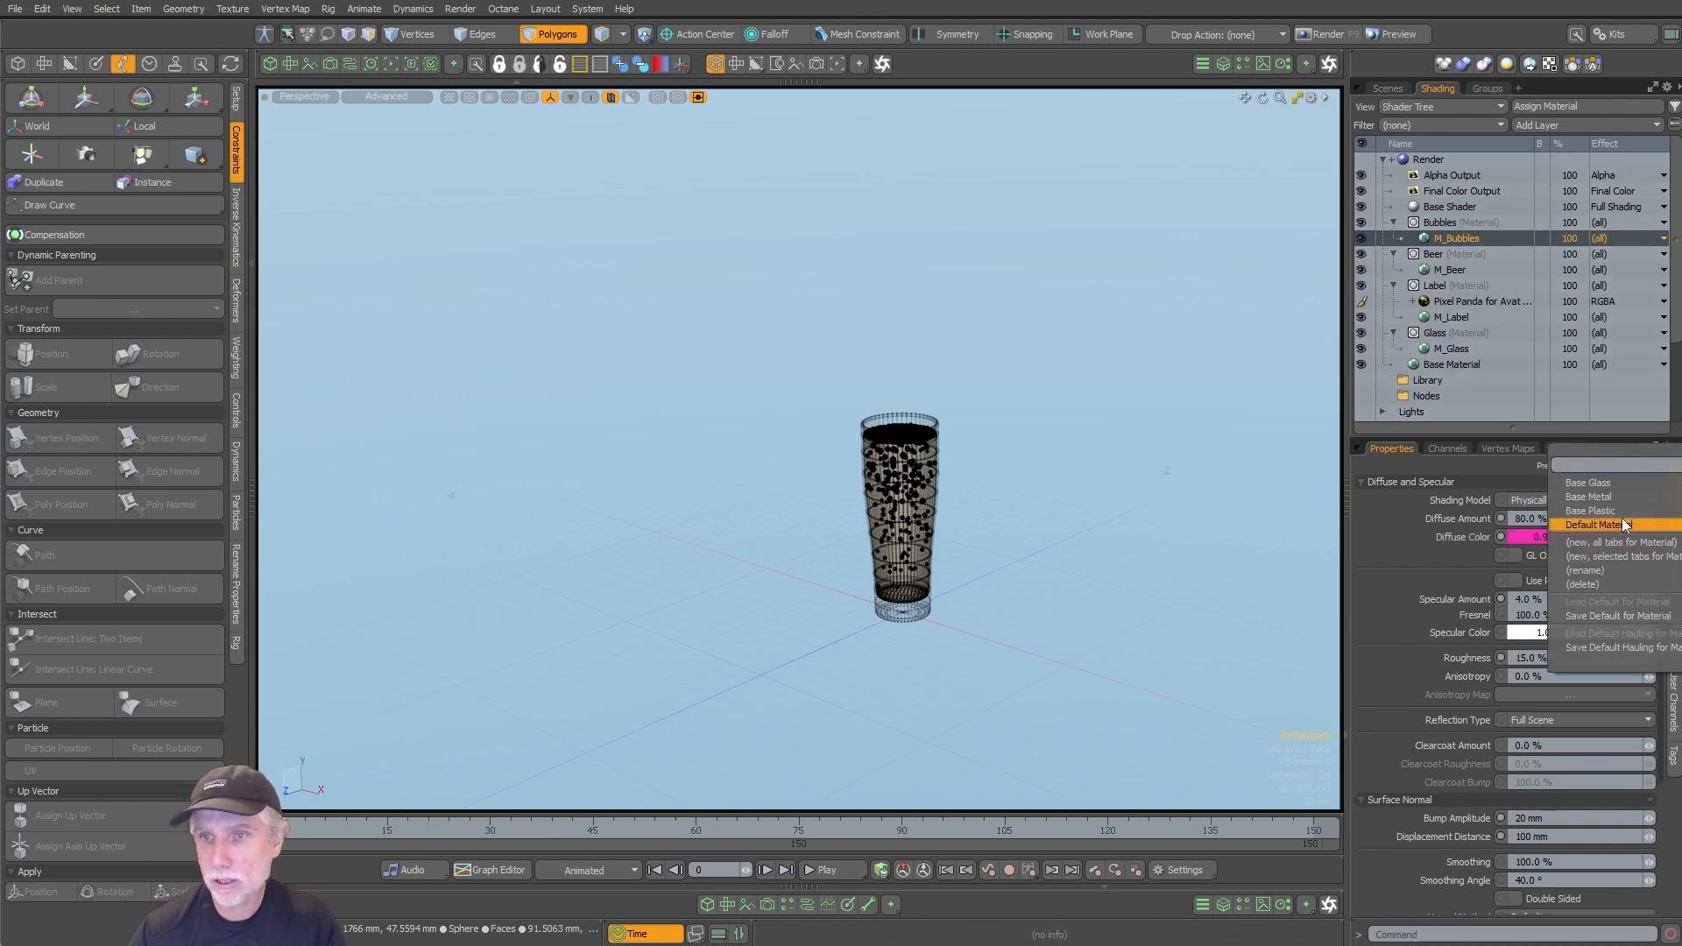
click(1630, 485)
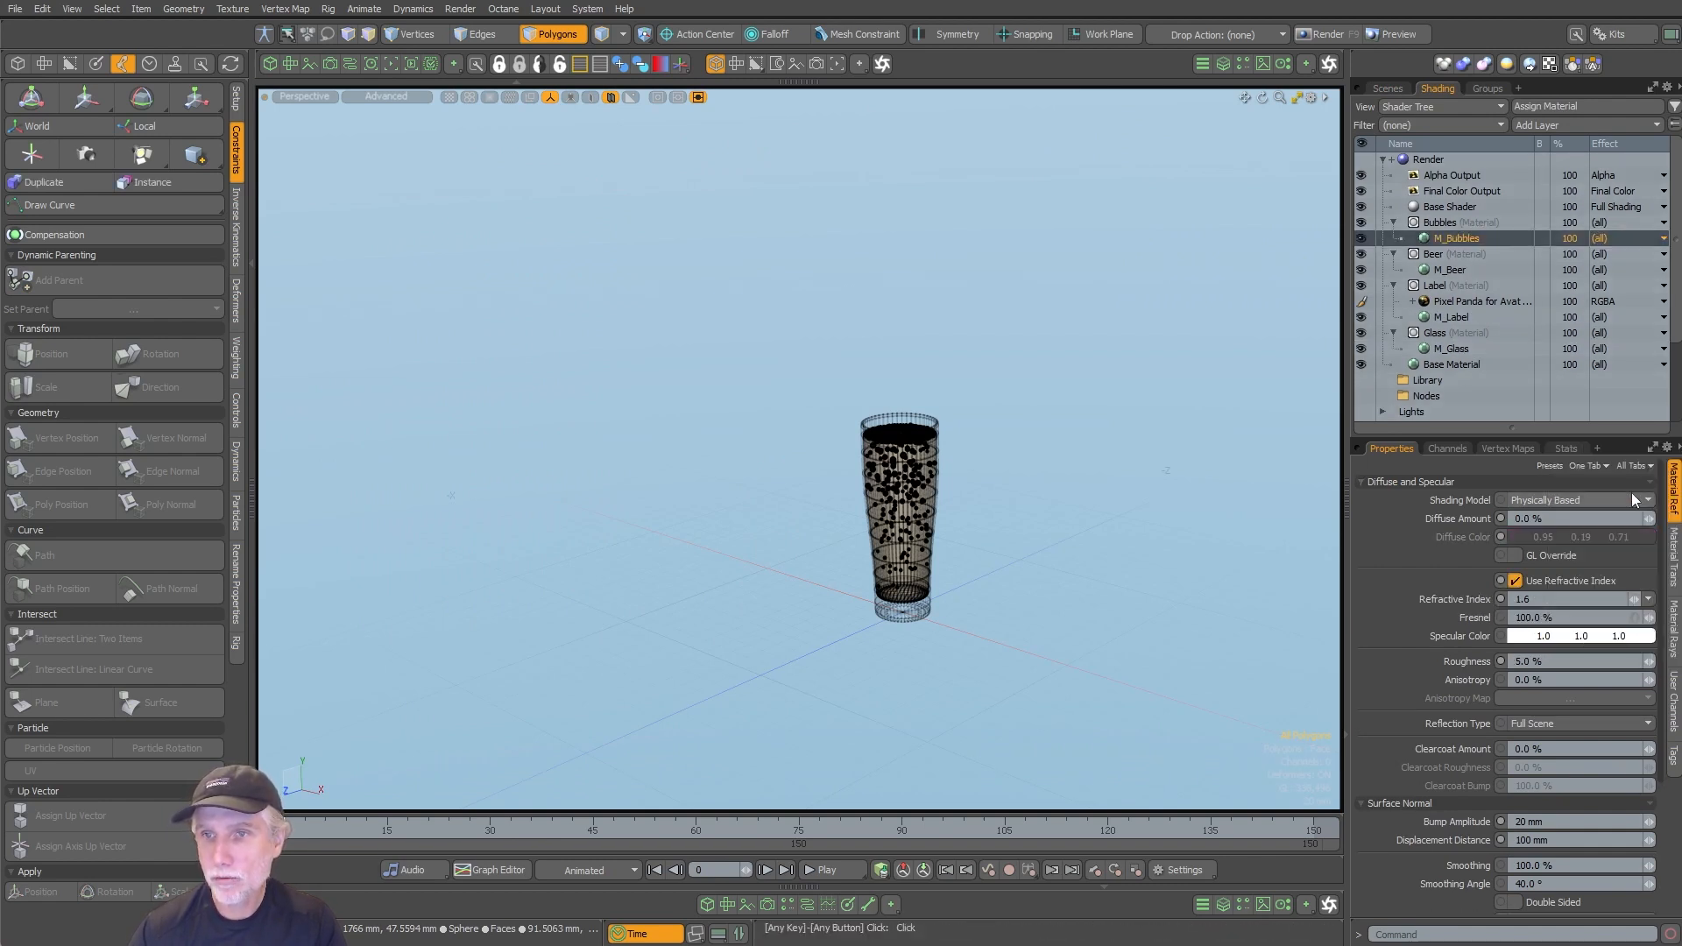
click(1671, 571)
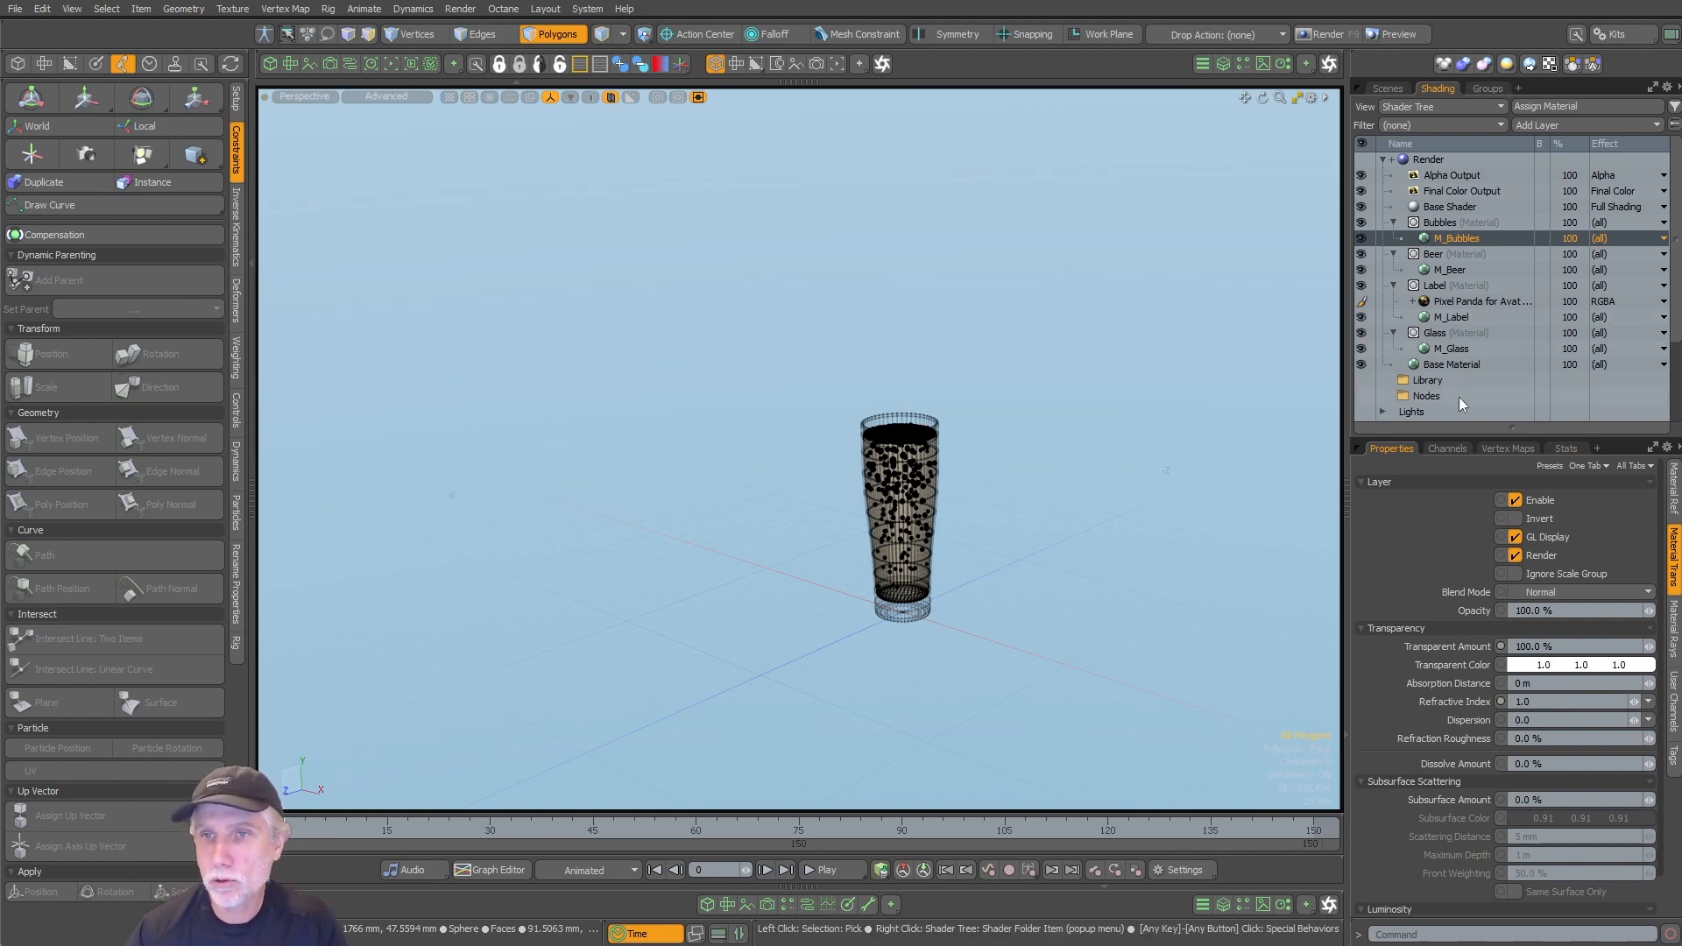
Step: Set the transparency refractive index of the M_Beer material to 1.3
click(1456, 272)
click(1557, 702)
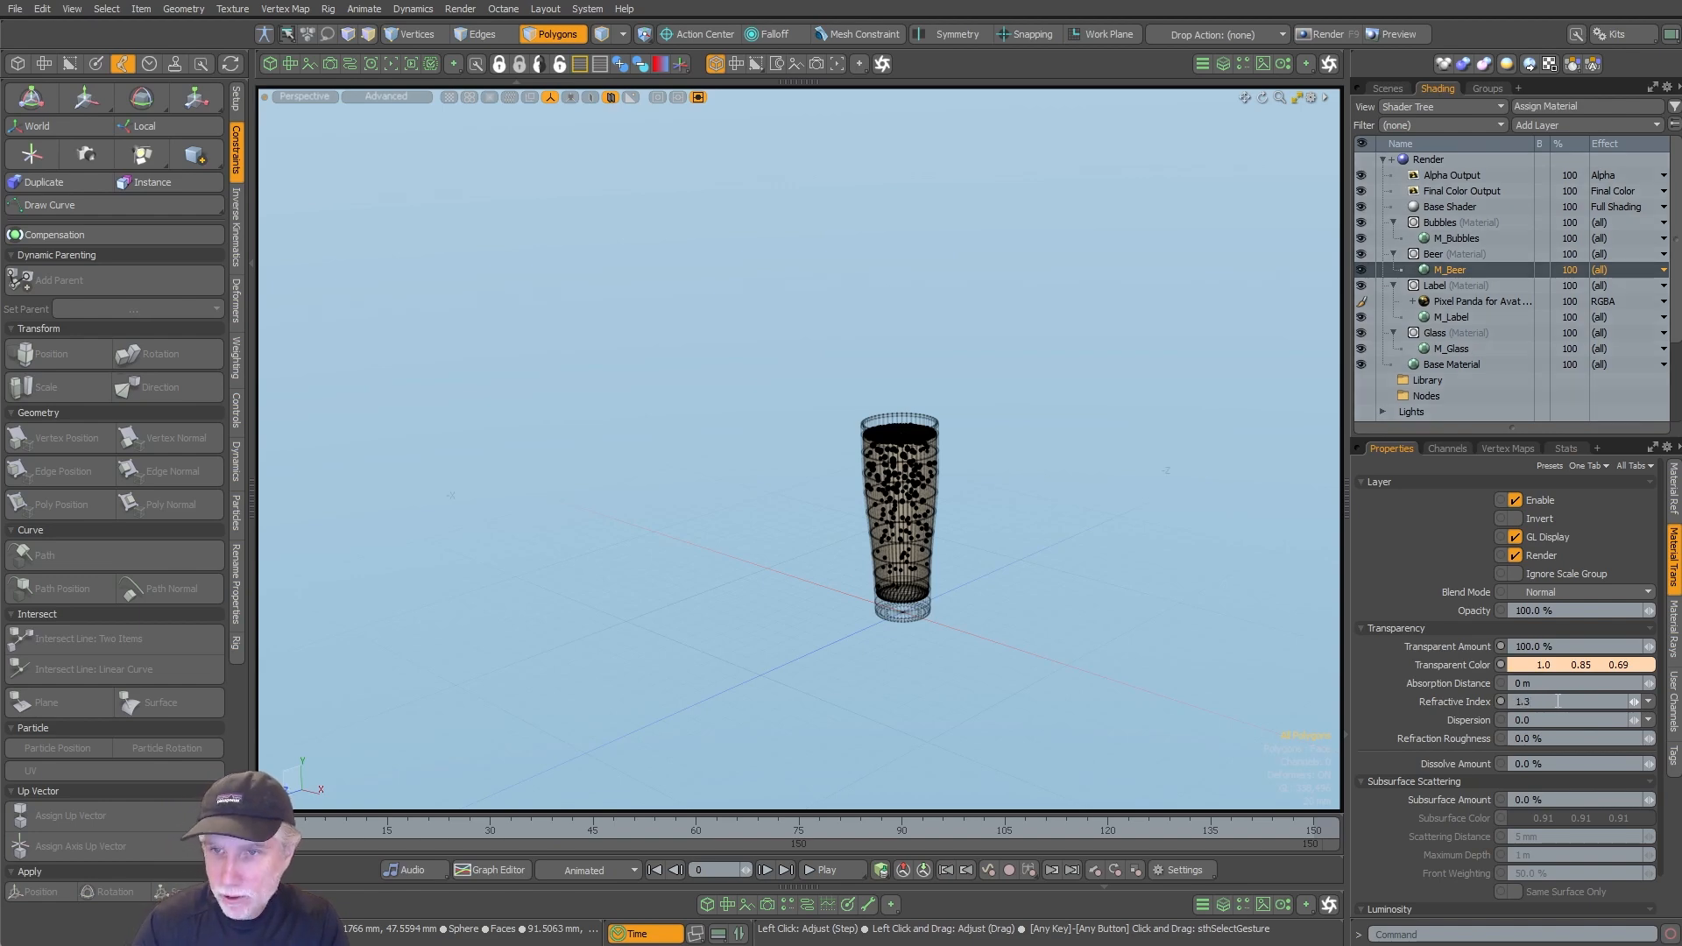
ctrl+alt+drag(1065, 606, 1049, 628)
mouse_move(1001, 535)
ctrl+alt+mouse_down()
mouse_move(1080, 556)
mouse_move(1020, 532)
ctrl+alt+mouse_up()
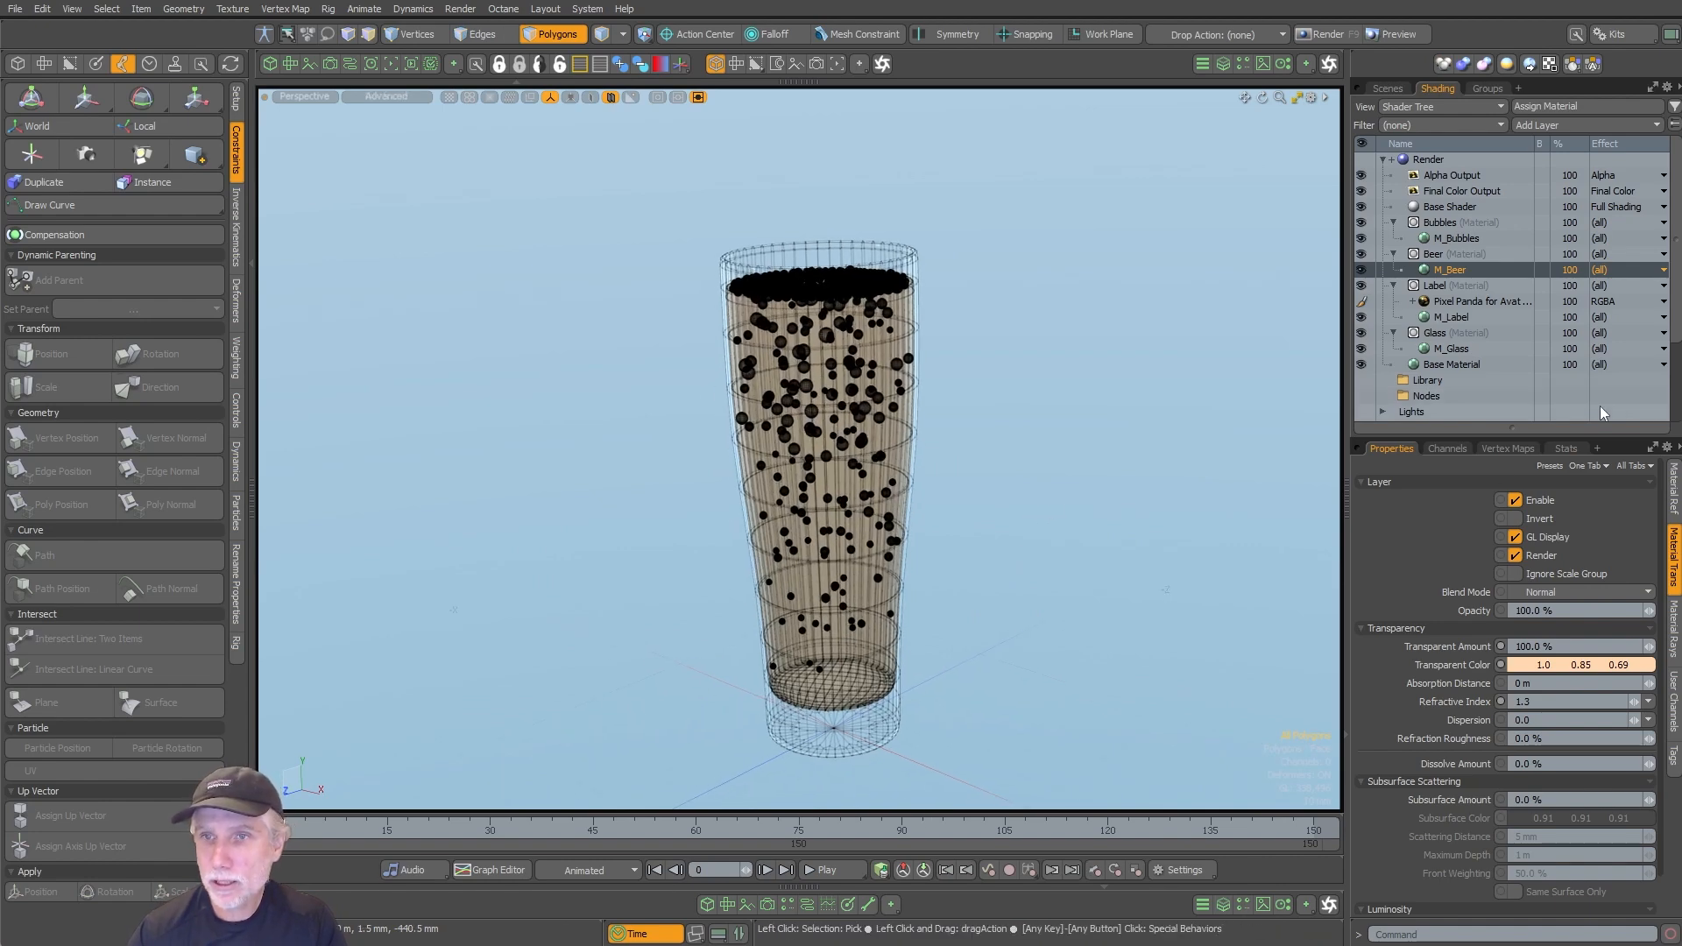
Step: Hide the modeling tools sidebar and open the Images library in a preset browser beside the viewport
scroll(1609, 411, down, 2)
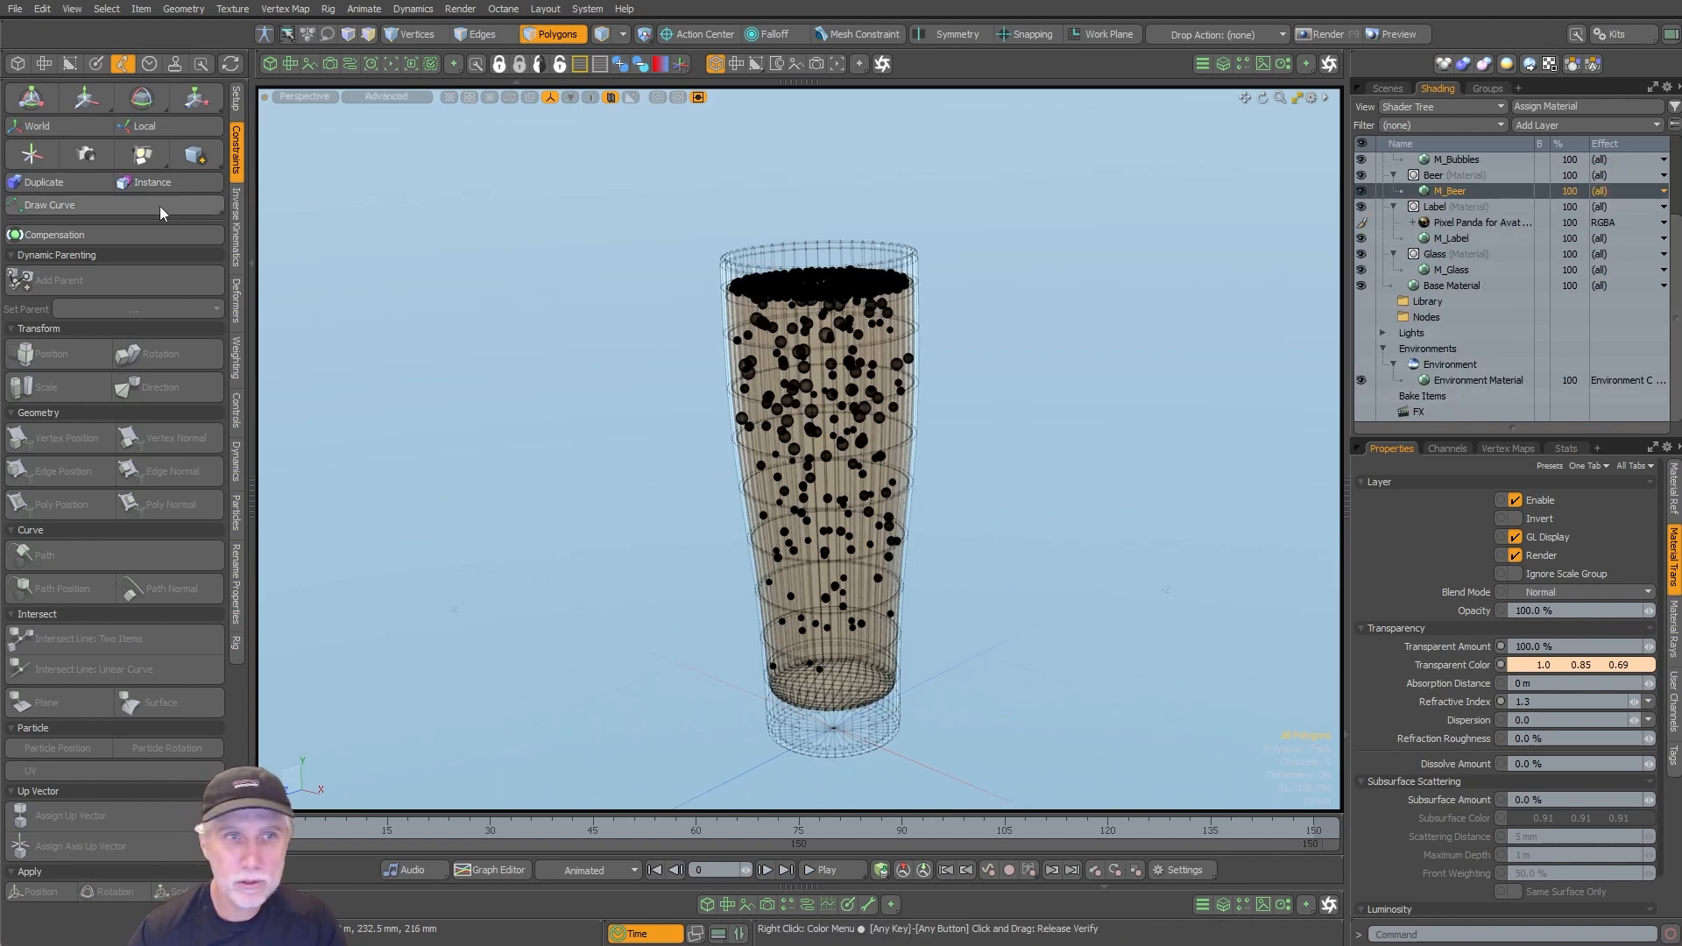
click(253, 122)
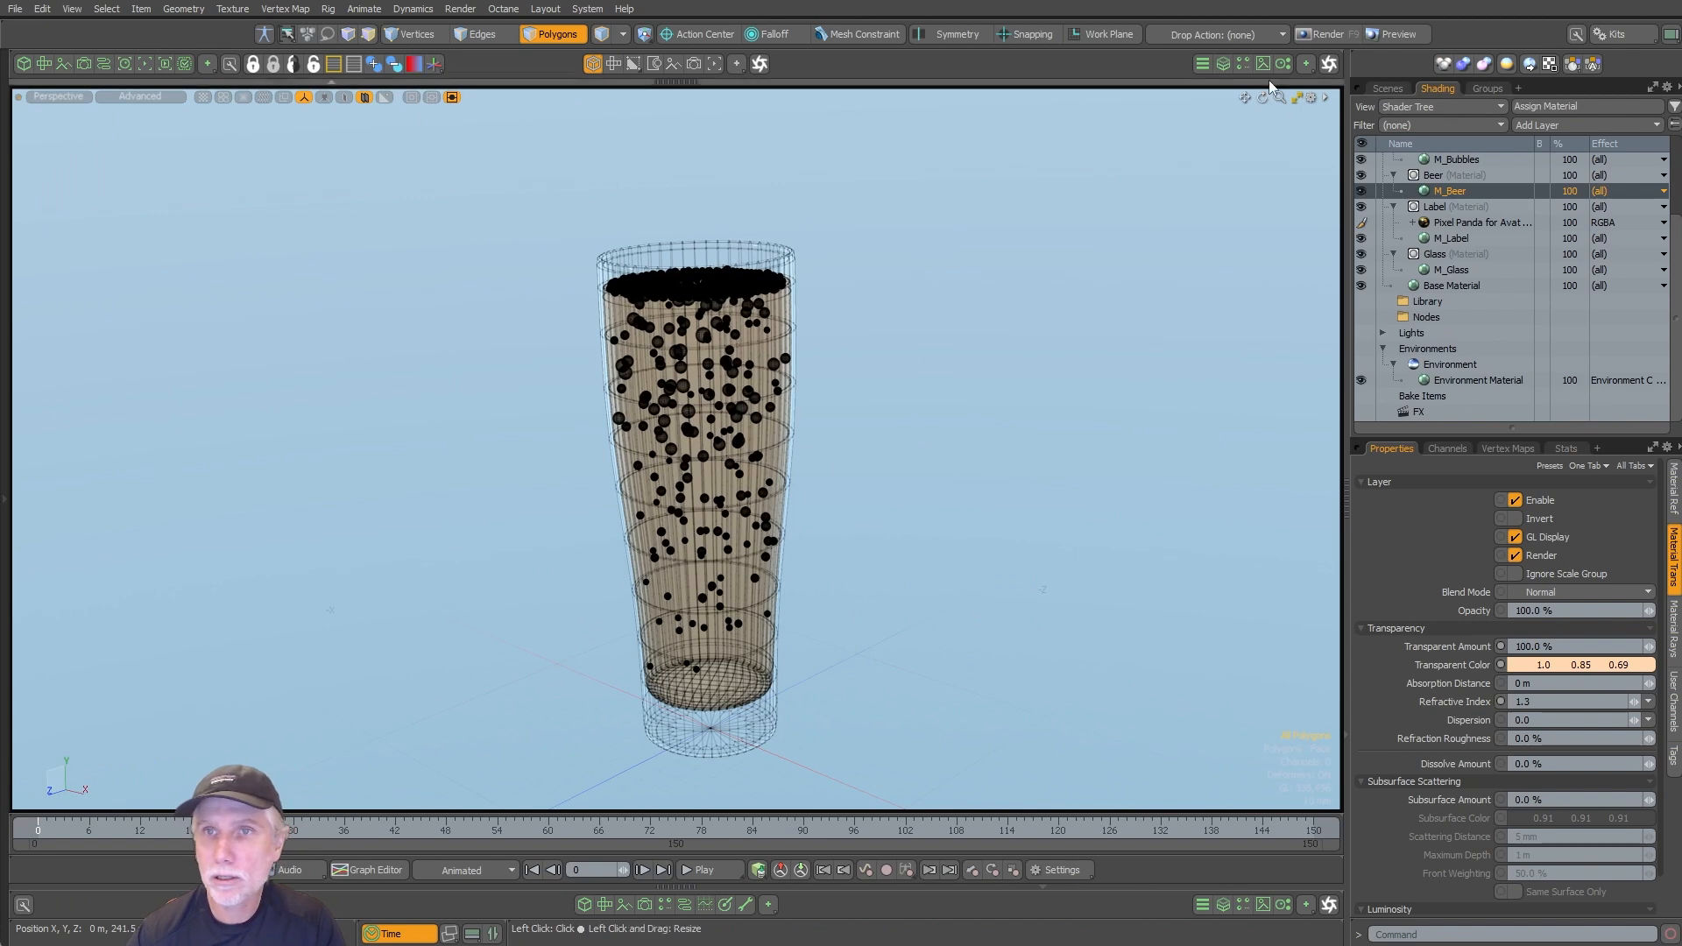
click(1245, 64)
click(980, 98)
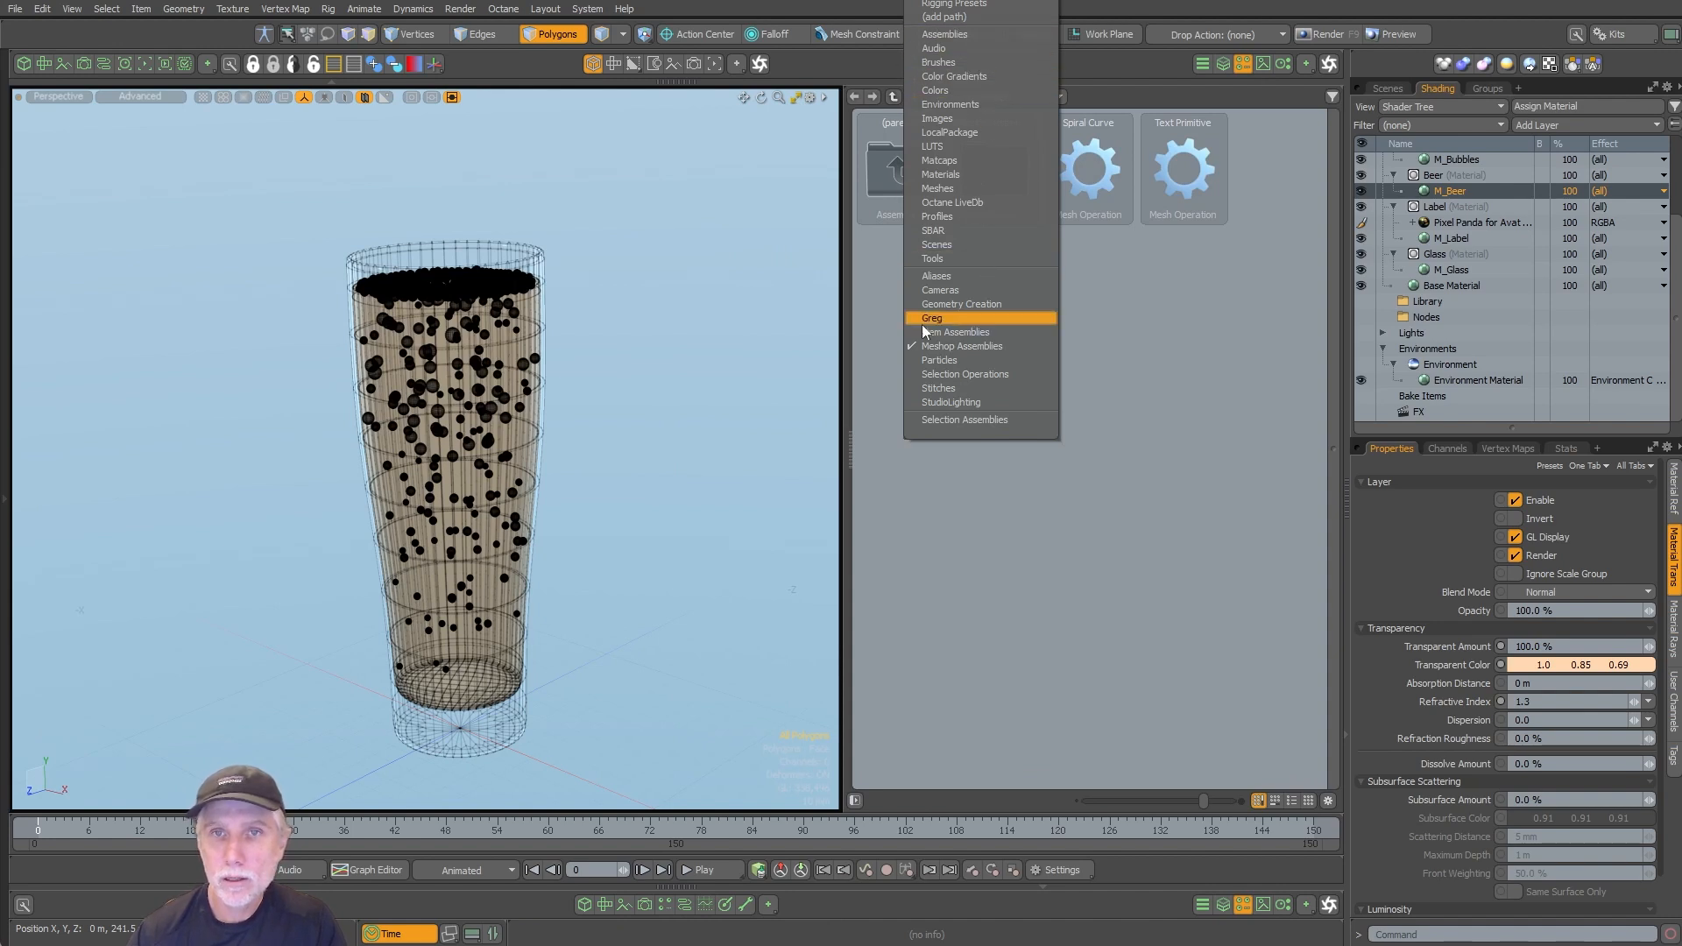
click(969, 122)
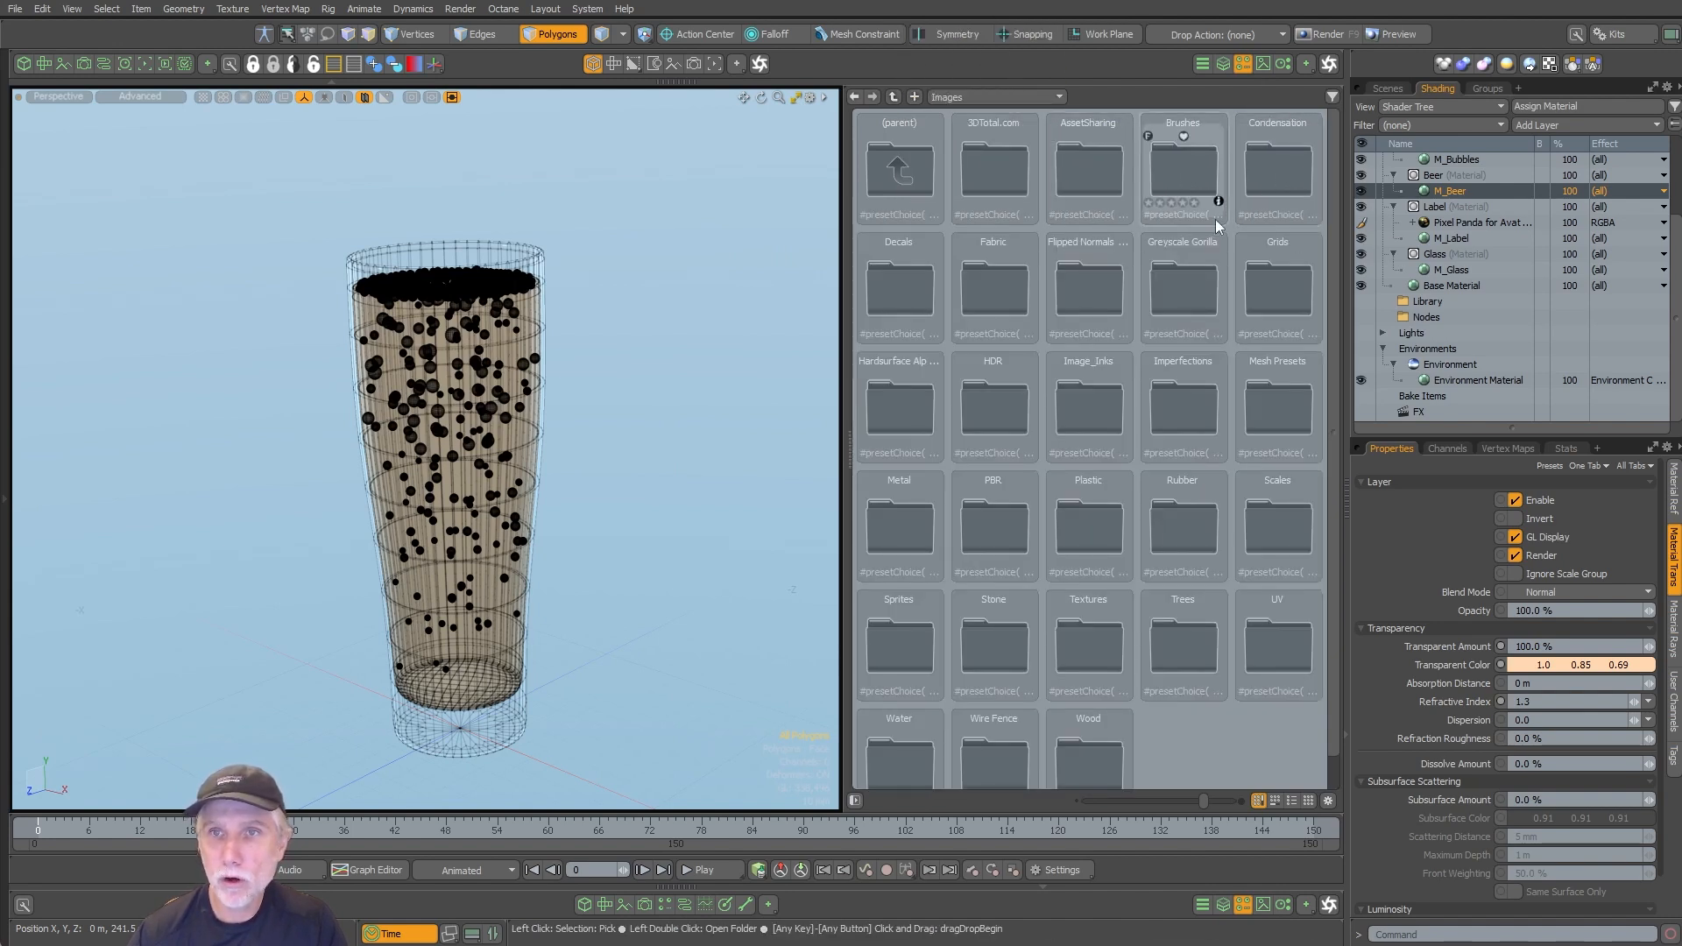
Step: Add abstract studio.exr from the HDR Images folder to the scene's Environment in the Shader Tree
double_click(1005, 404)
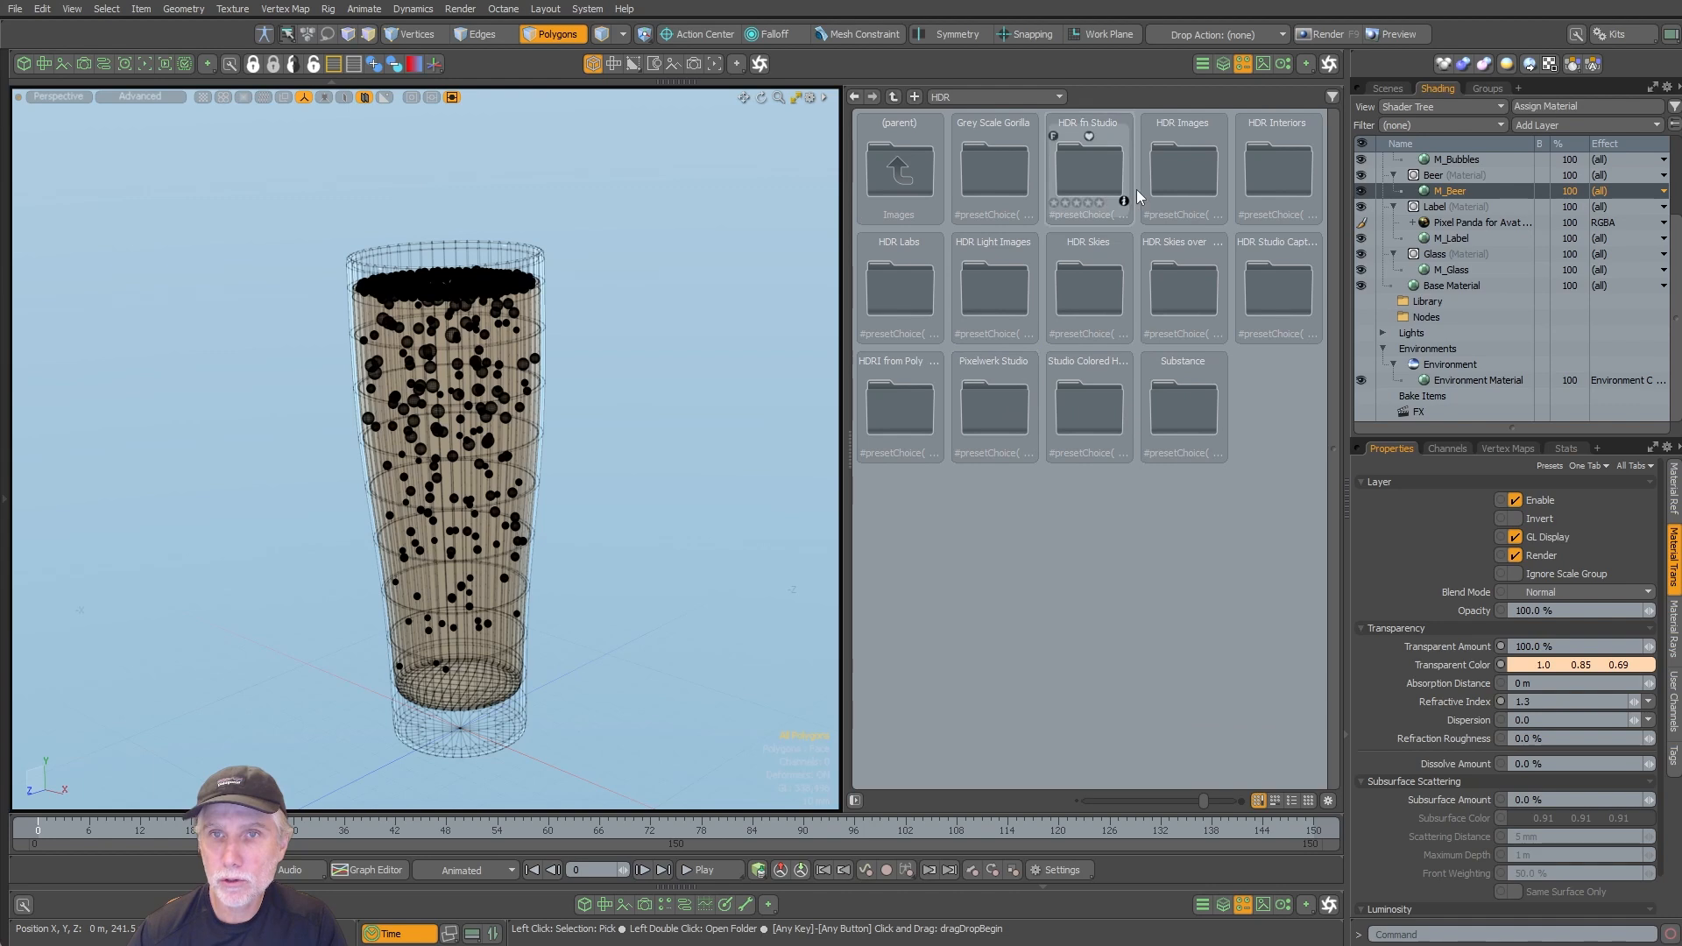
double_click(1187, 170)
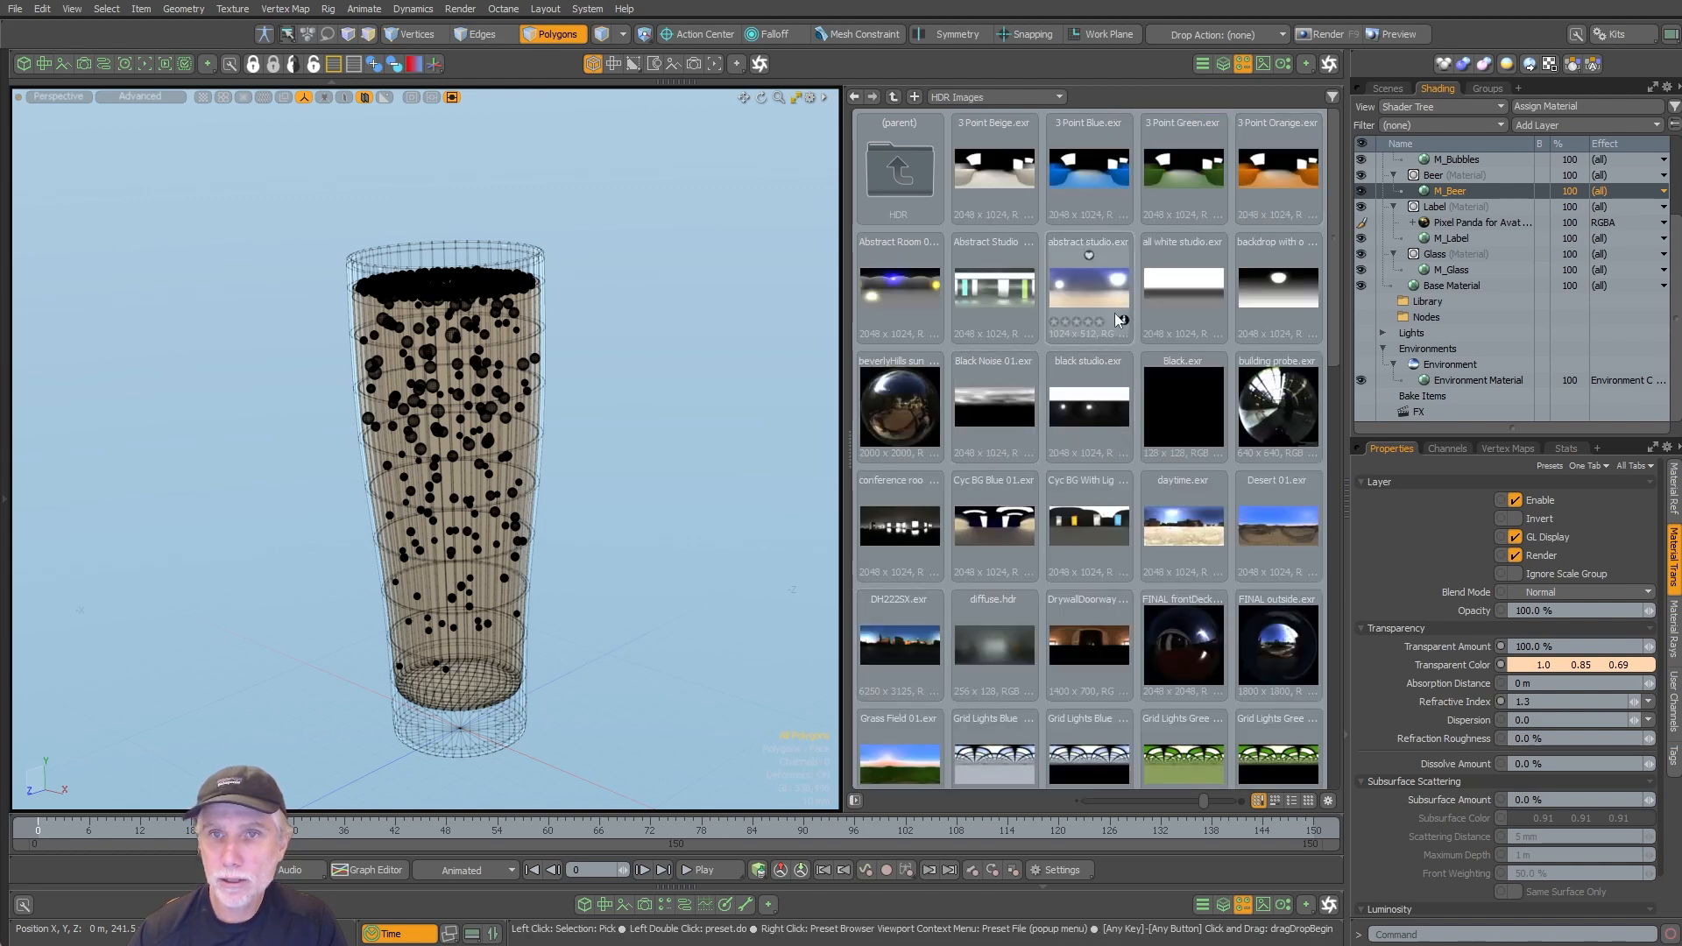
drag(1102, 297, 1474, 377)
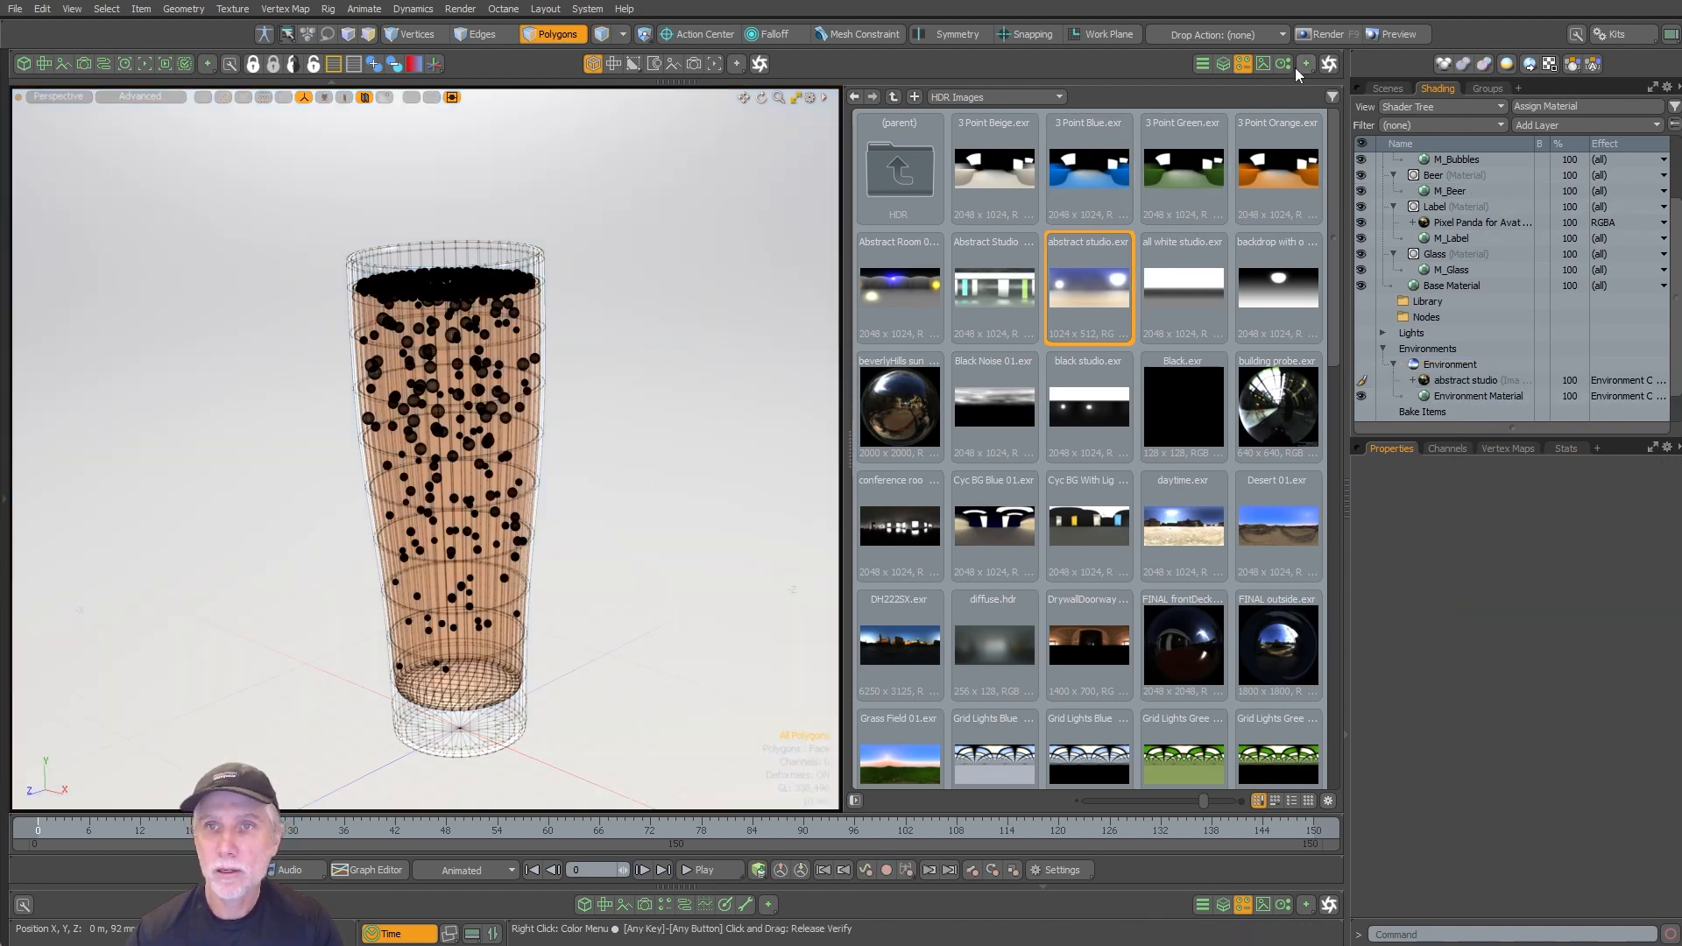
Step: Close the preset browser, switch the viewport to the camera view and frame the whole glass large in the shot
click(1248, 66)
key(ctrl+space)
click(756, 459)
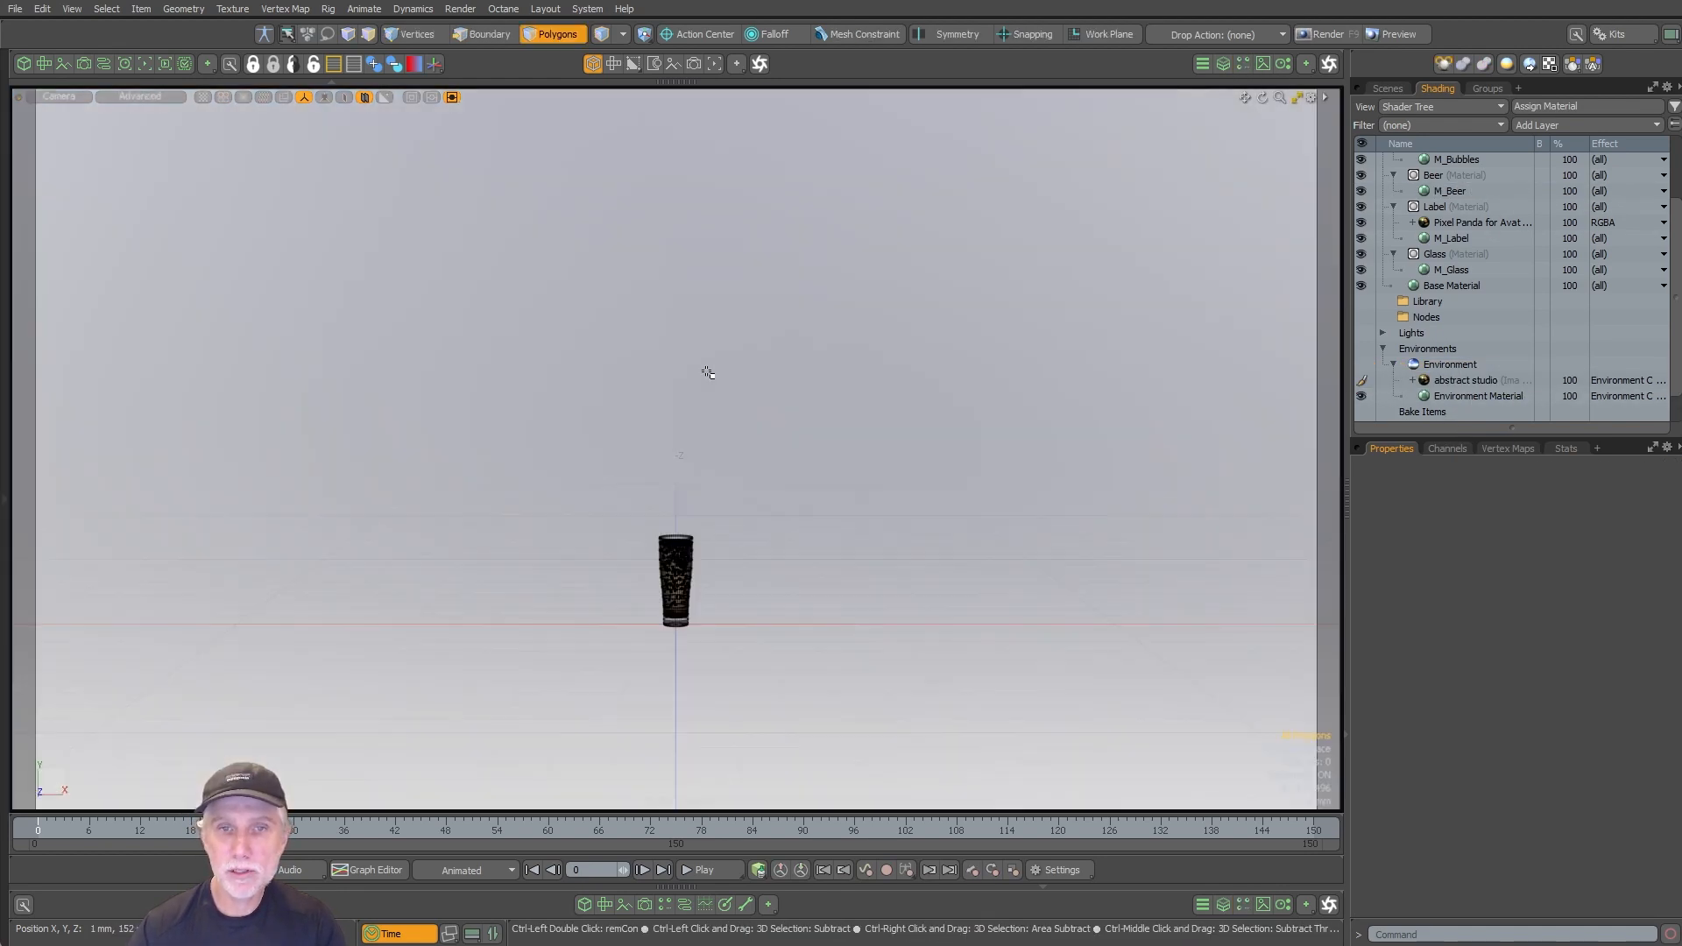
scroll(885, 623, up, 5)
alt+shift+drag(769, 634, 774, 528)
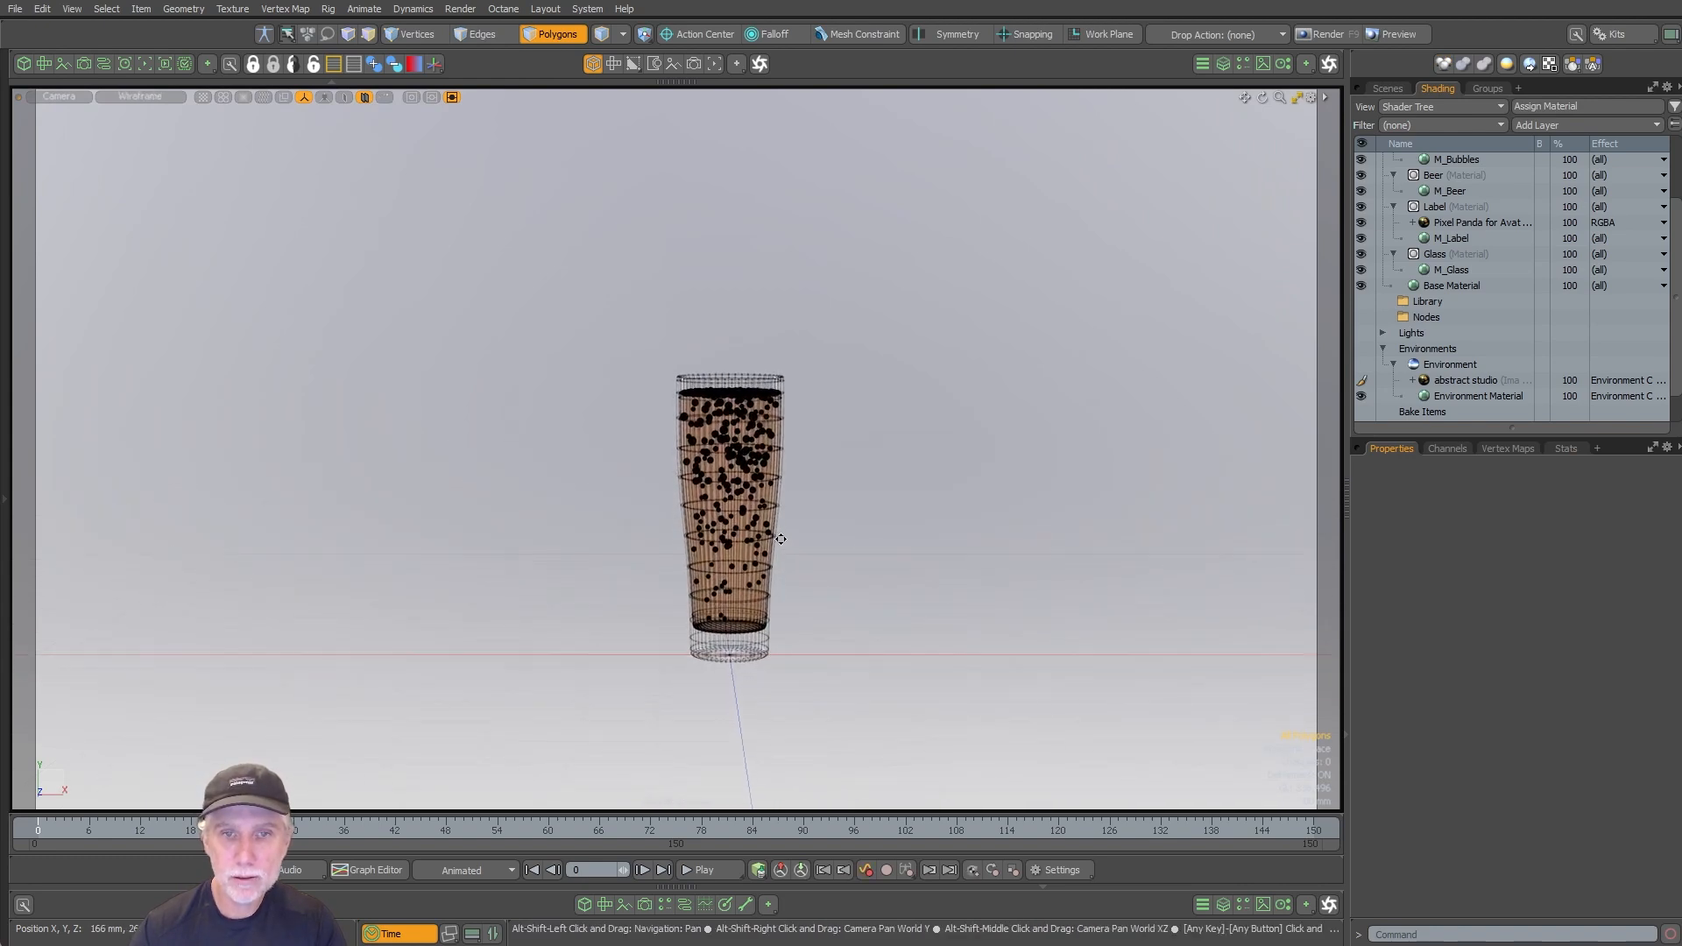
scroll(774, 529, up, 6)
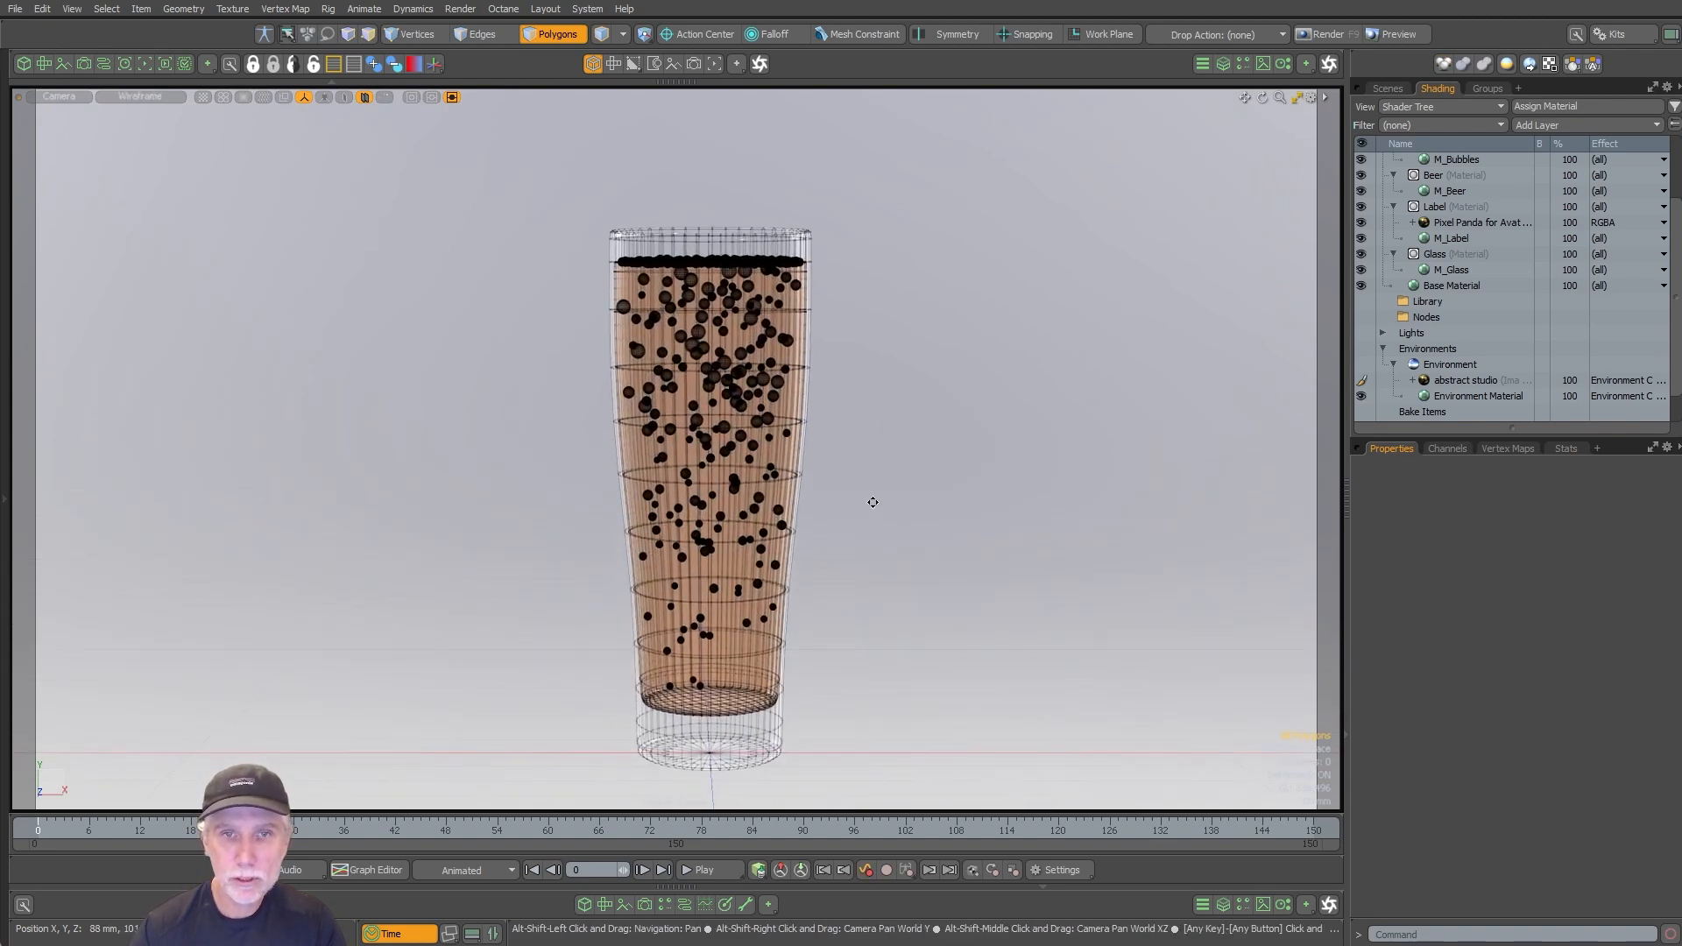
alt+shift+drag(873, 499, 864, 496)
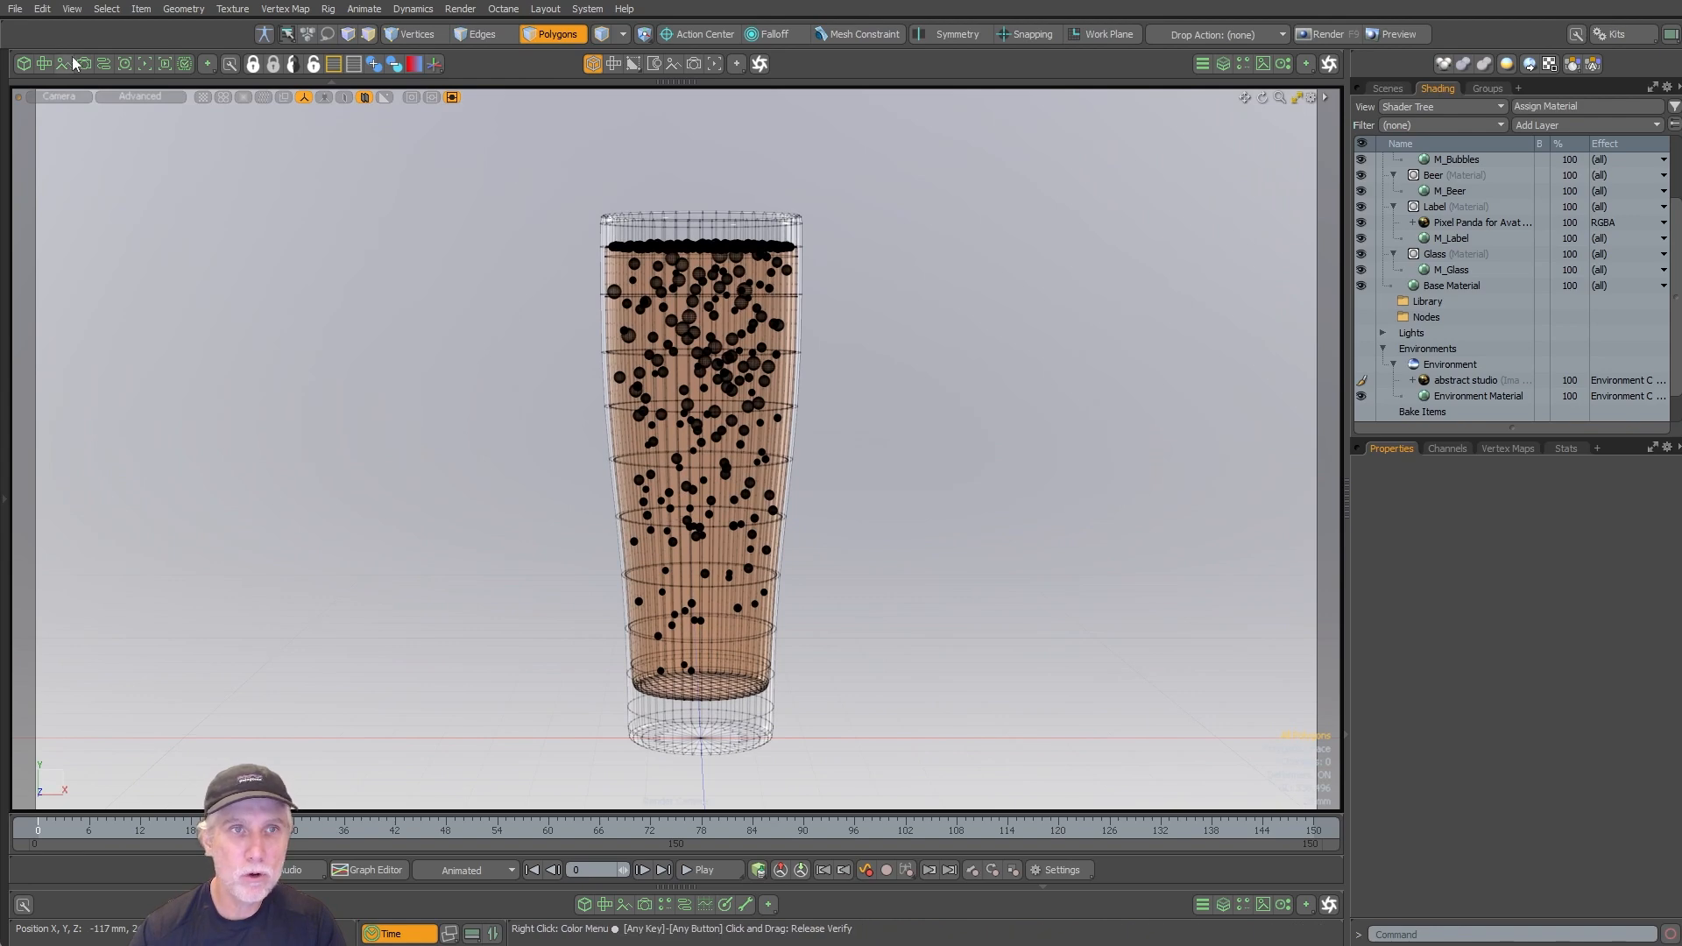
Step: Arrange the workspace with a camera viewport, the OctaneRender viewport and the Octane material tools and node properties side by side
click(42, 65)
scroll(435, 476, up, 3)
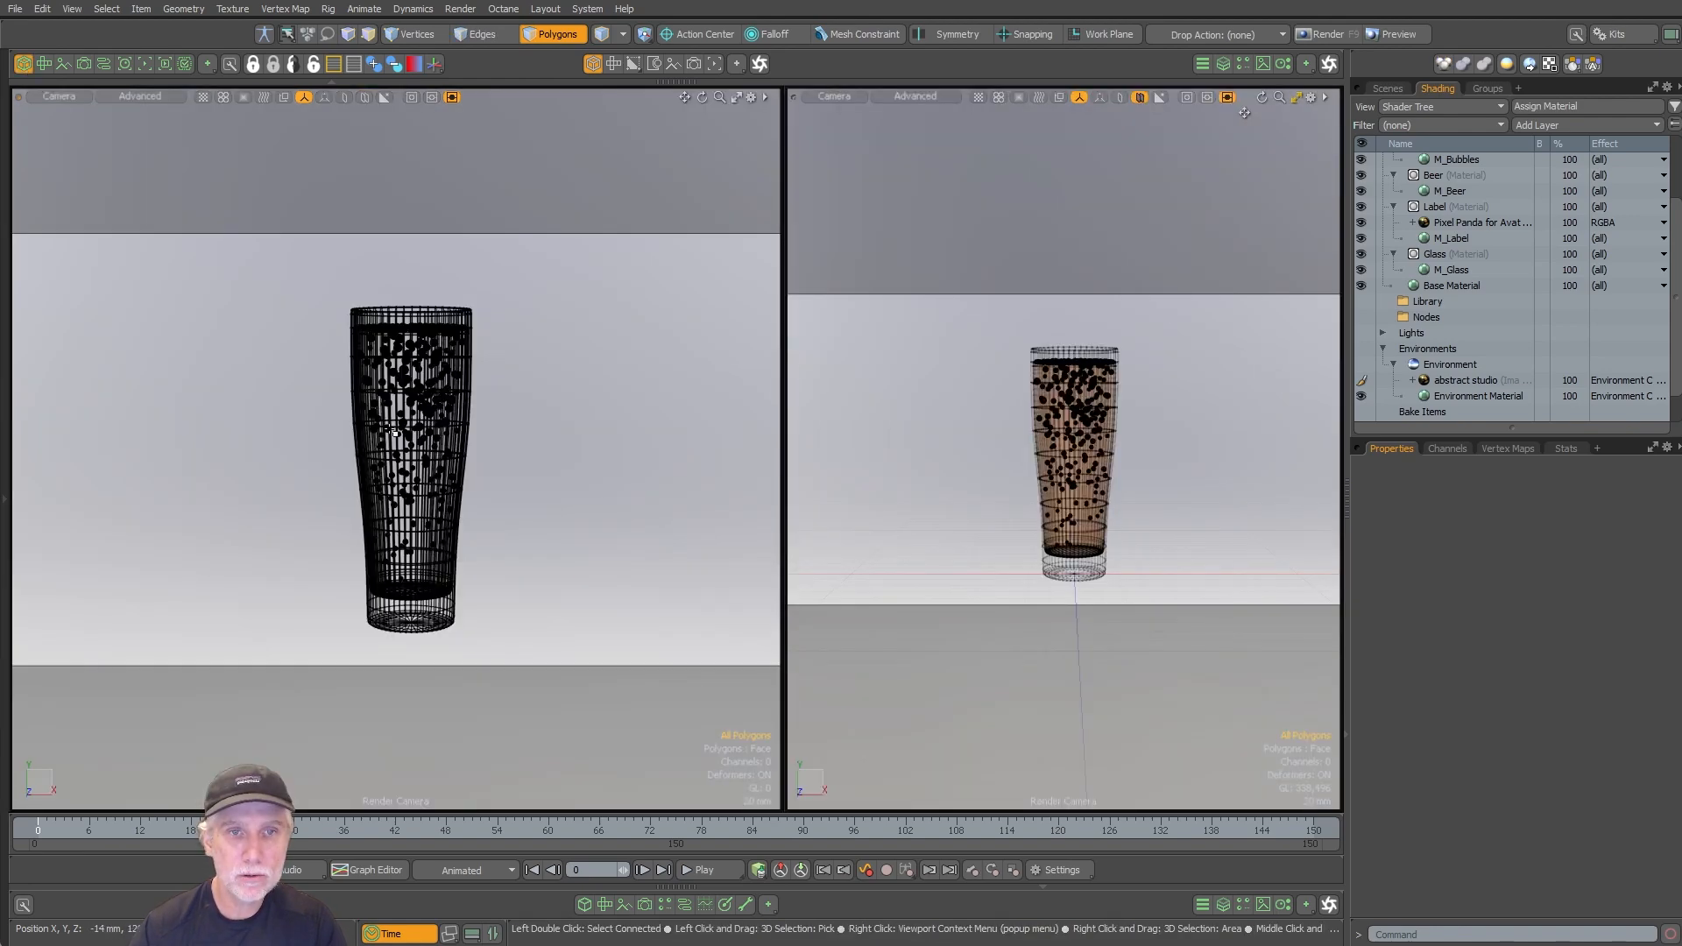
key(ctrl+grave)
key(ctrl+grave)
click(593, 487)
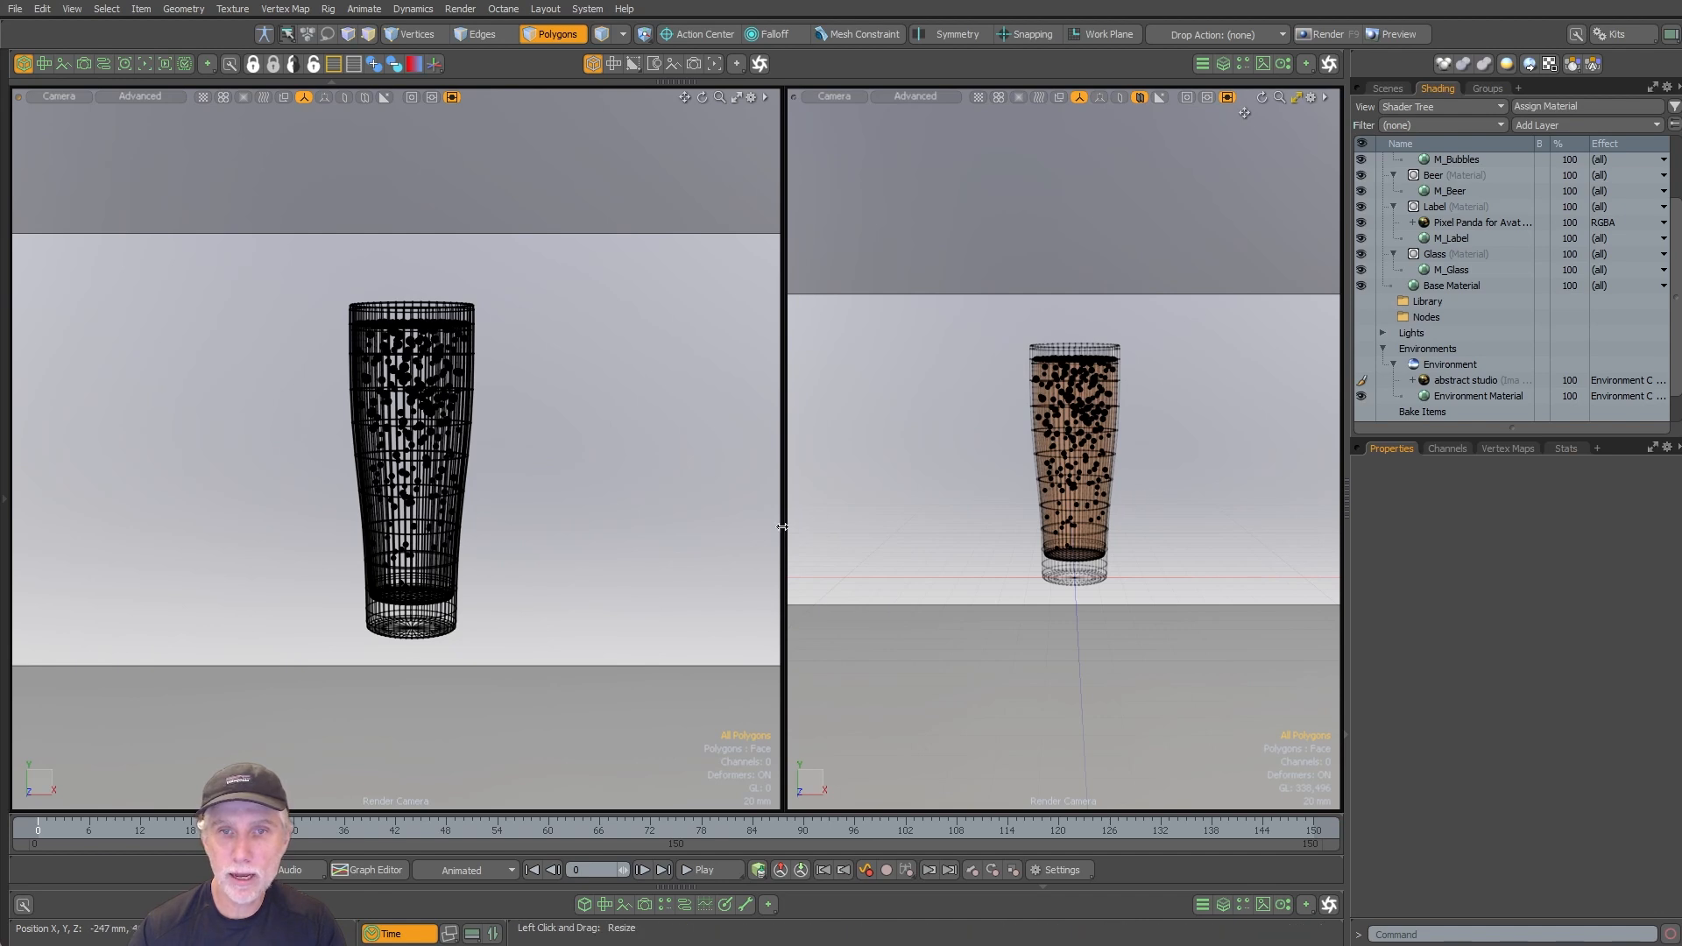
drag(785, 528, 736, 528)
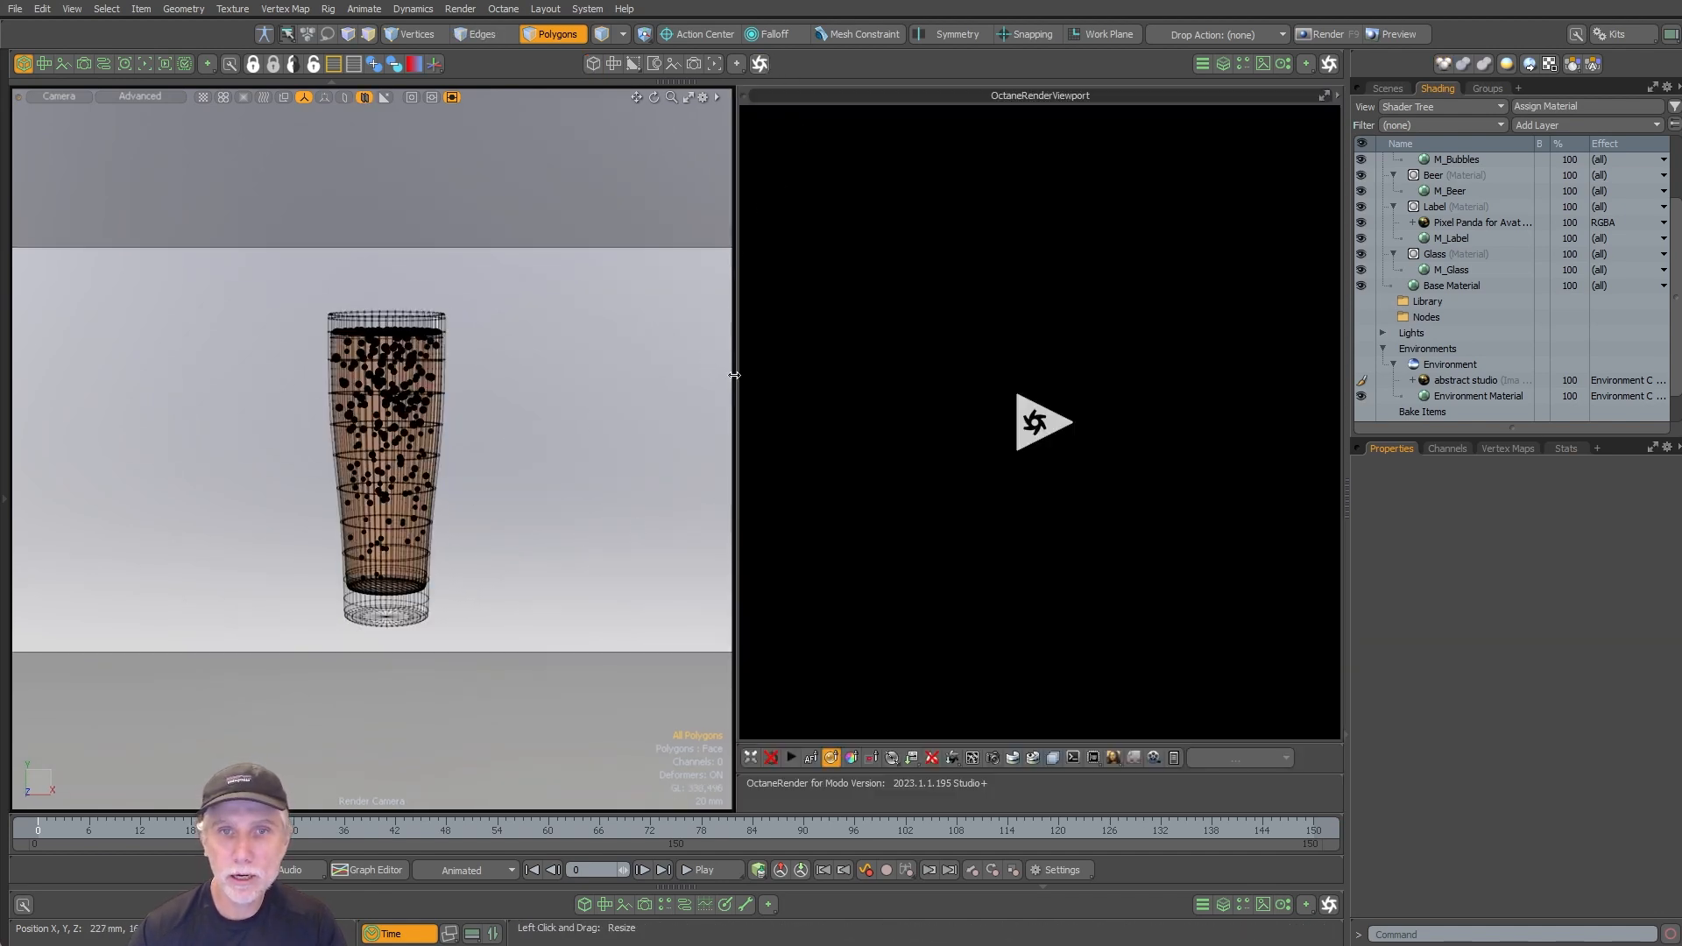
click(1329, 65)
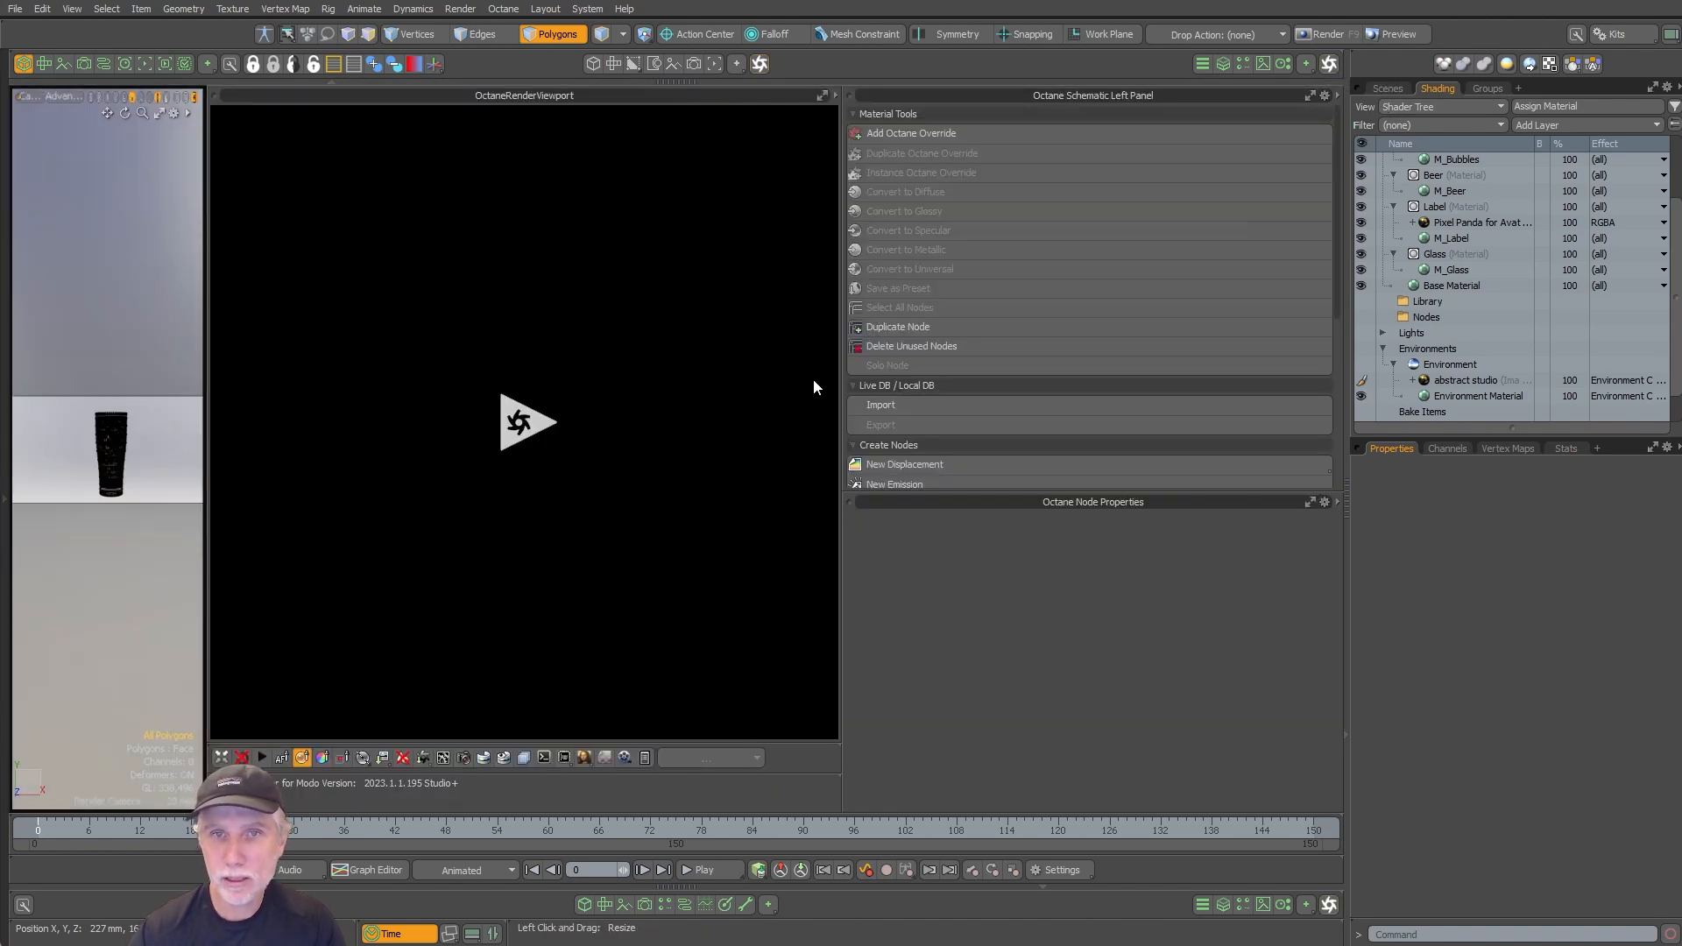
drag(841, 386, 1083, 386)
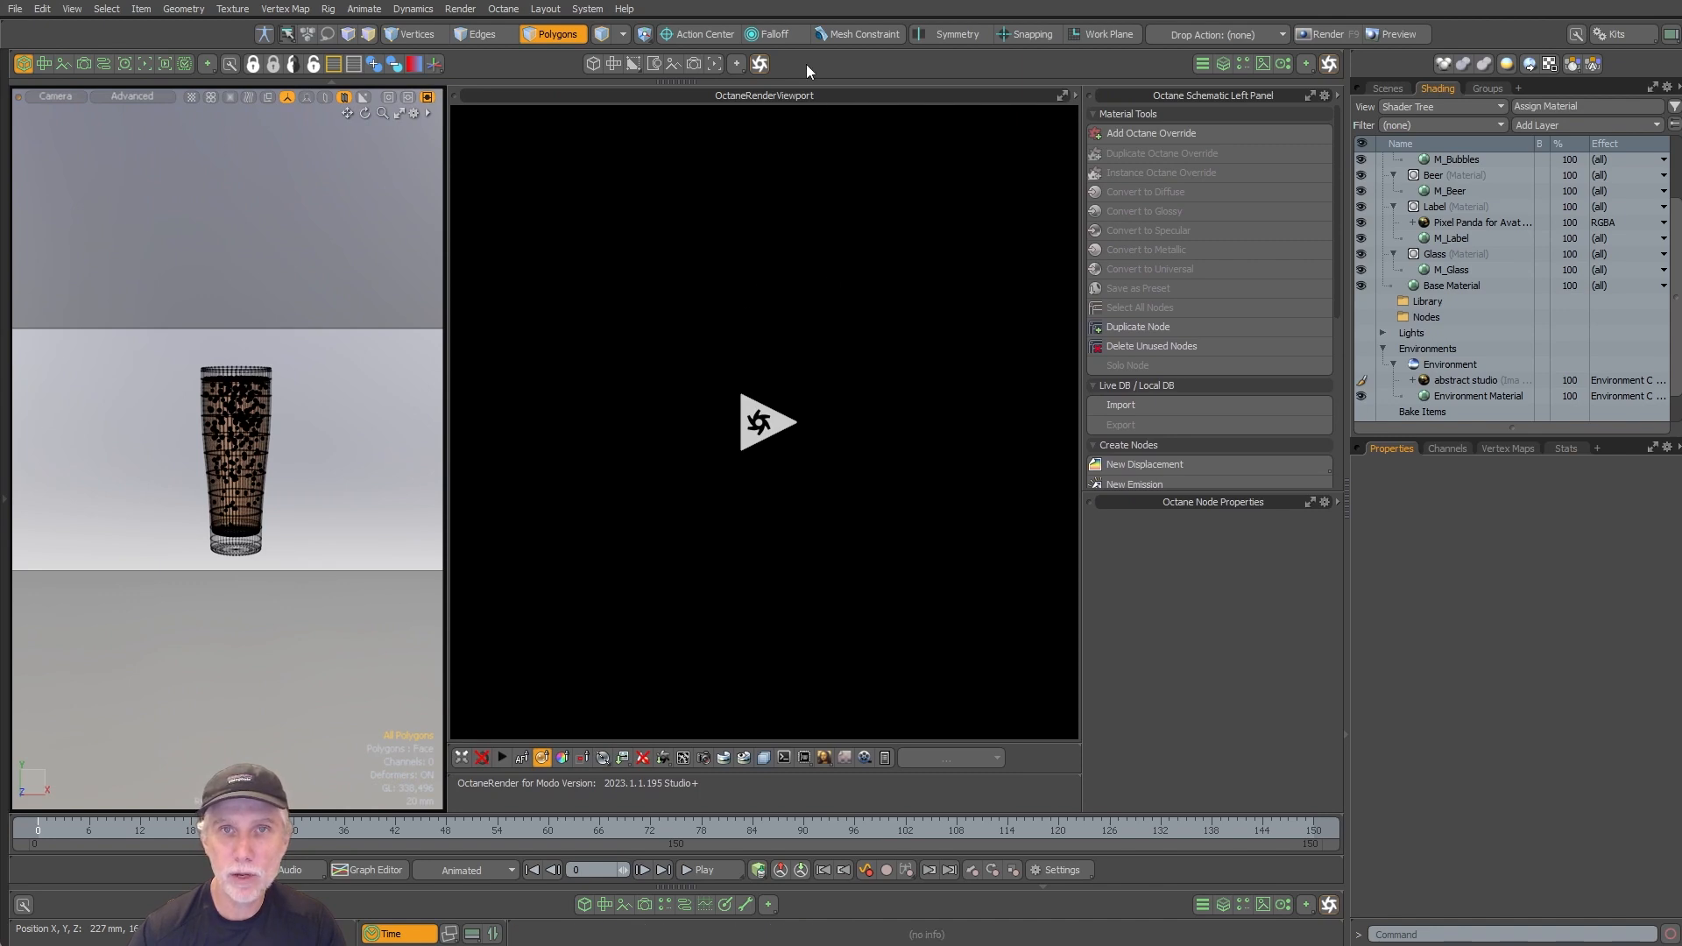
Step: Start the live Octane render of the beer glass in the OctaneRender viewport
click(735, 63)
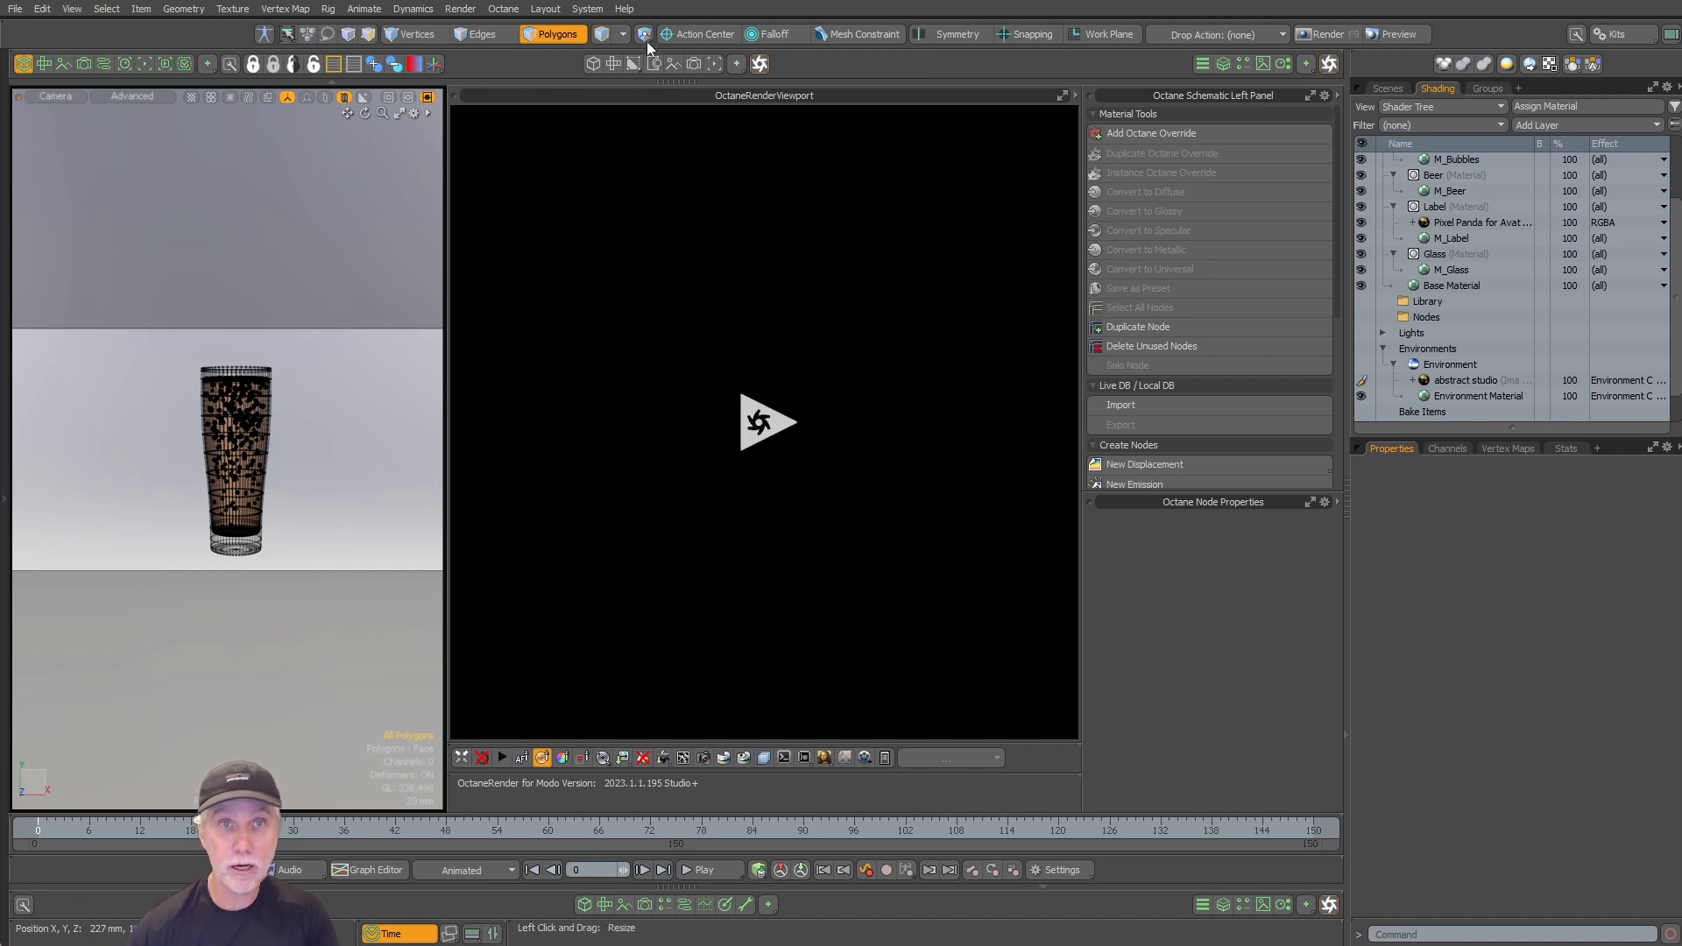
click(504, 9)
mouse_move(536, 9)
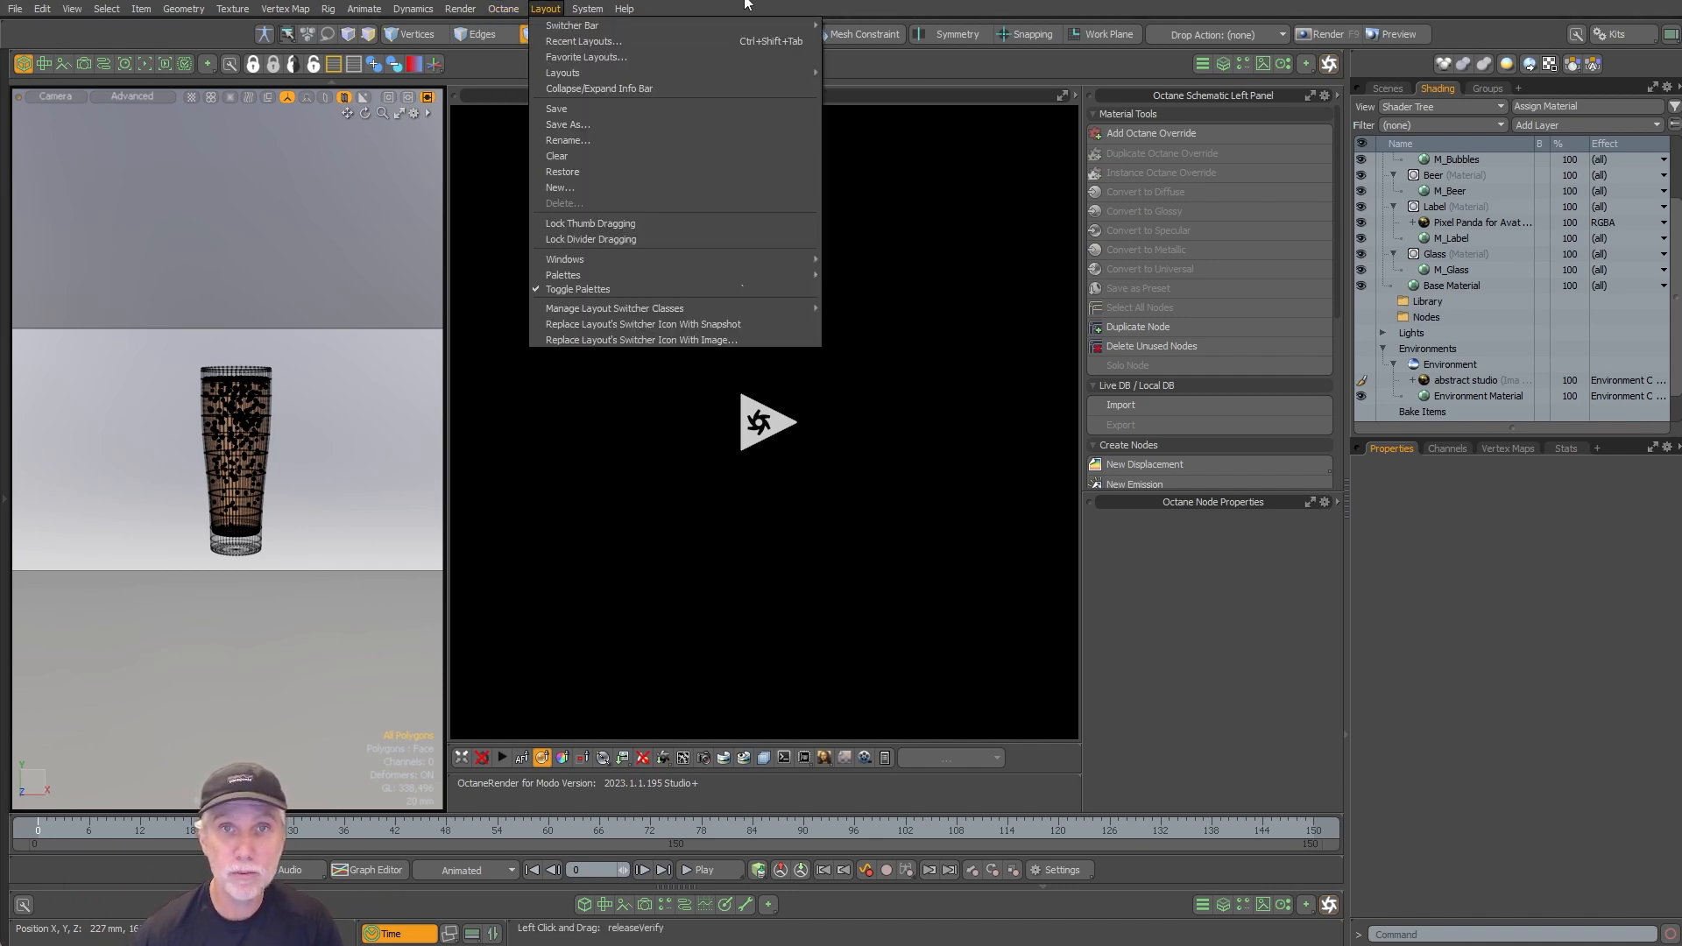
click(748, 5)
click(502, 758)
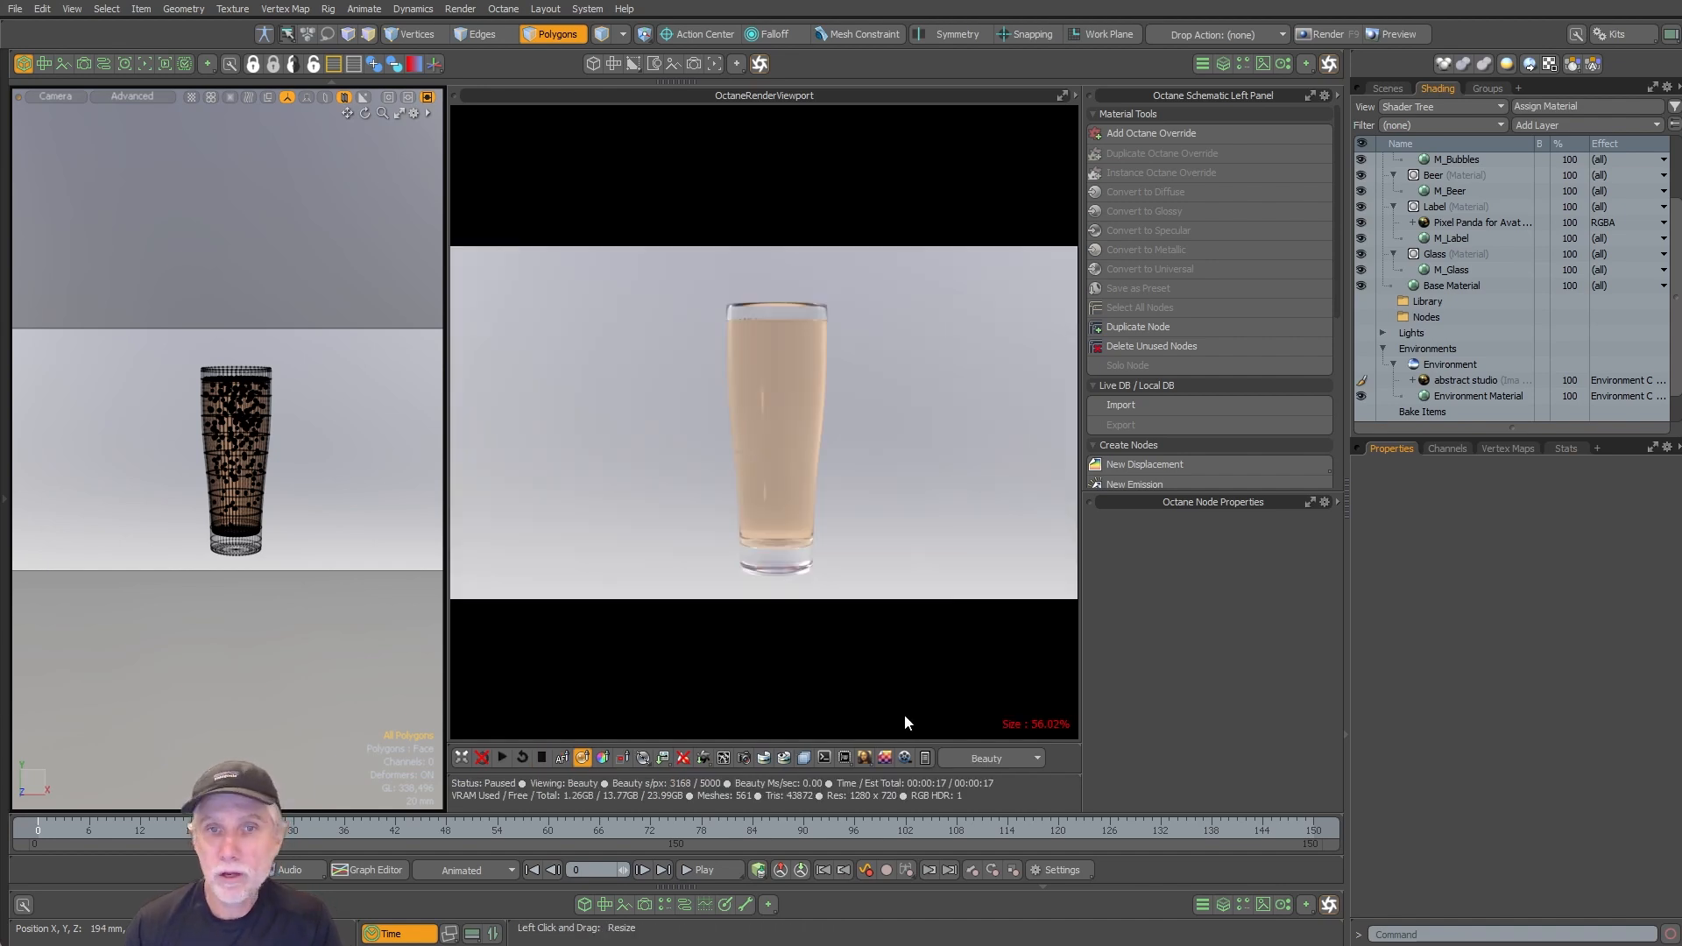
Step: Add an Octane override to the Glass material group in the Shader Tree
drag(1678, 290, 1679, 227)
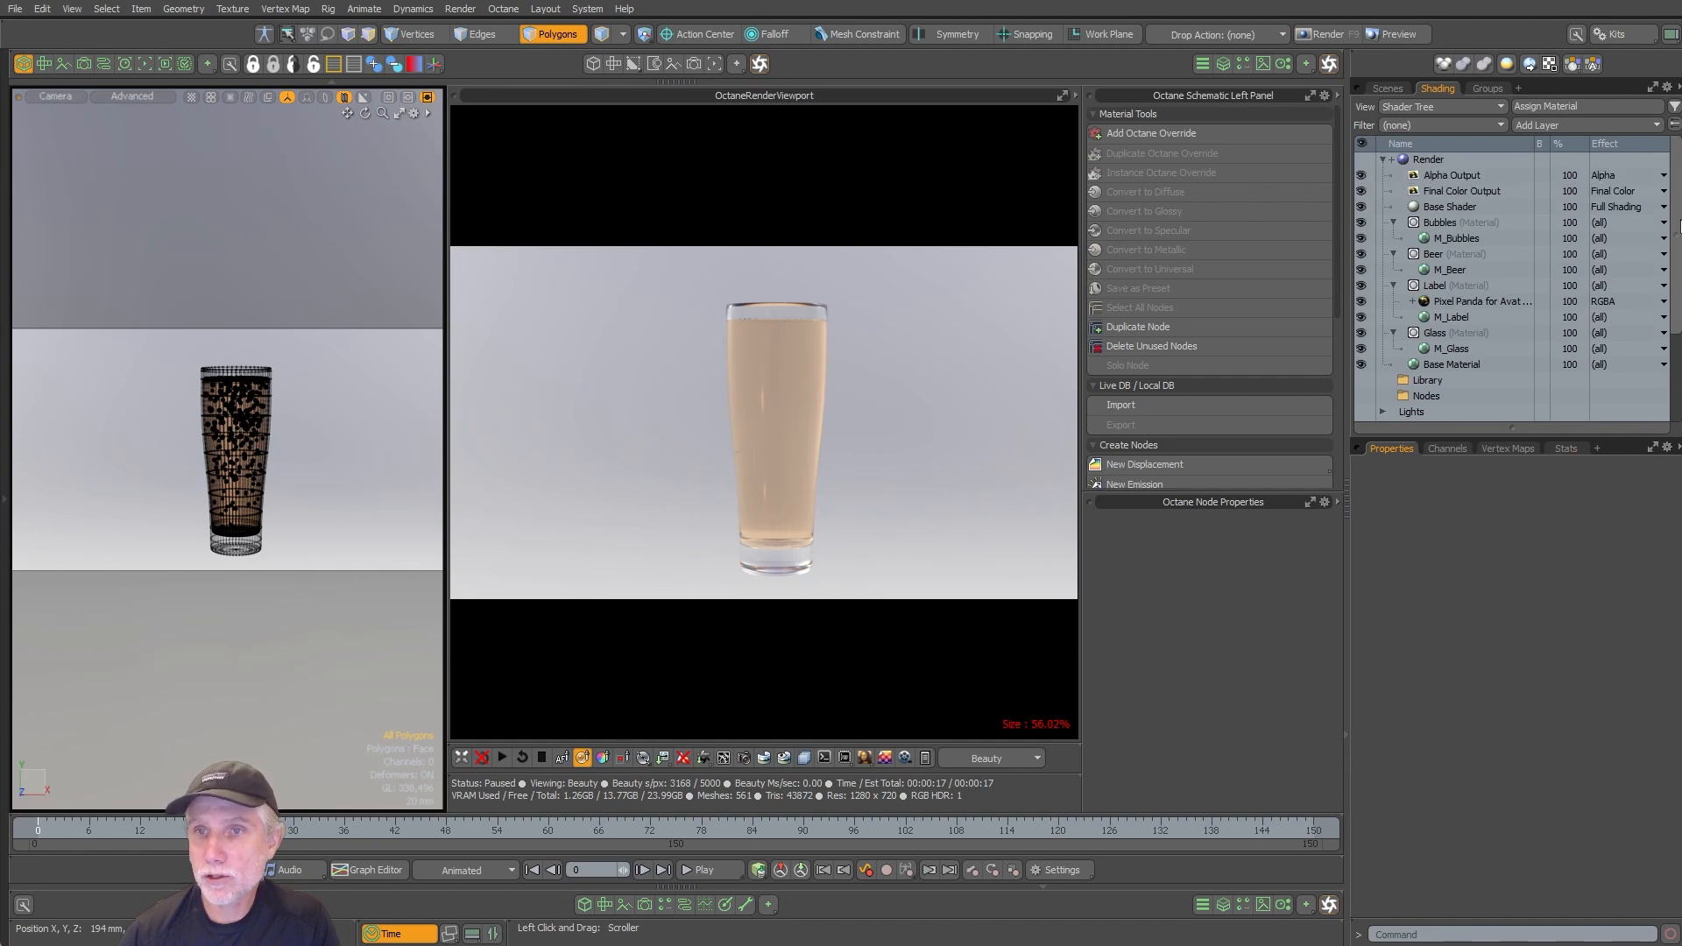
click(1444, 333)
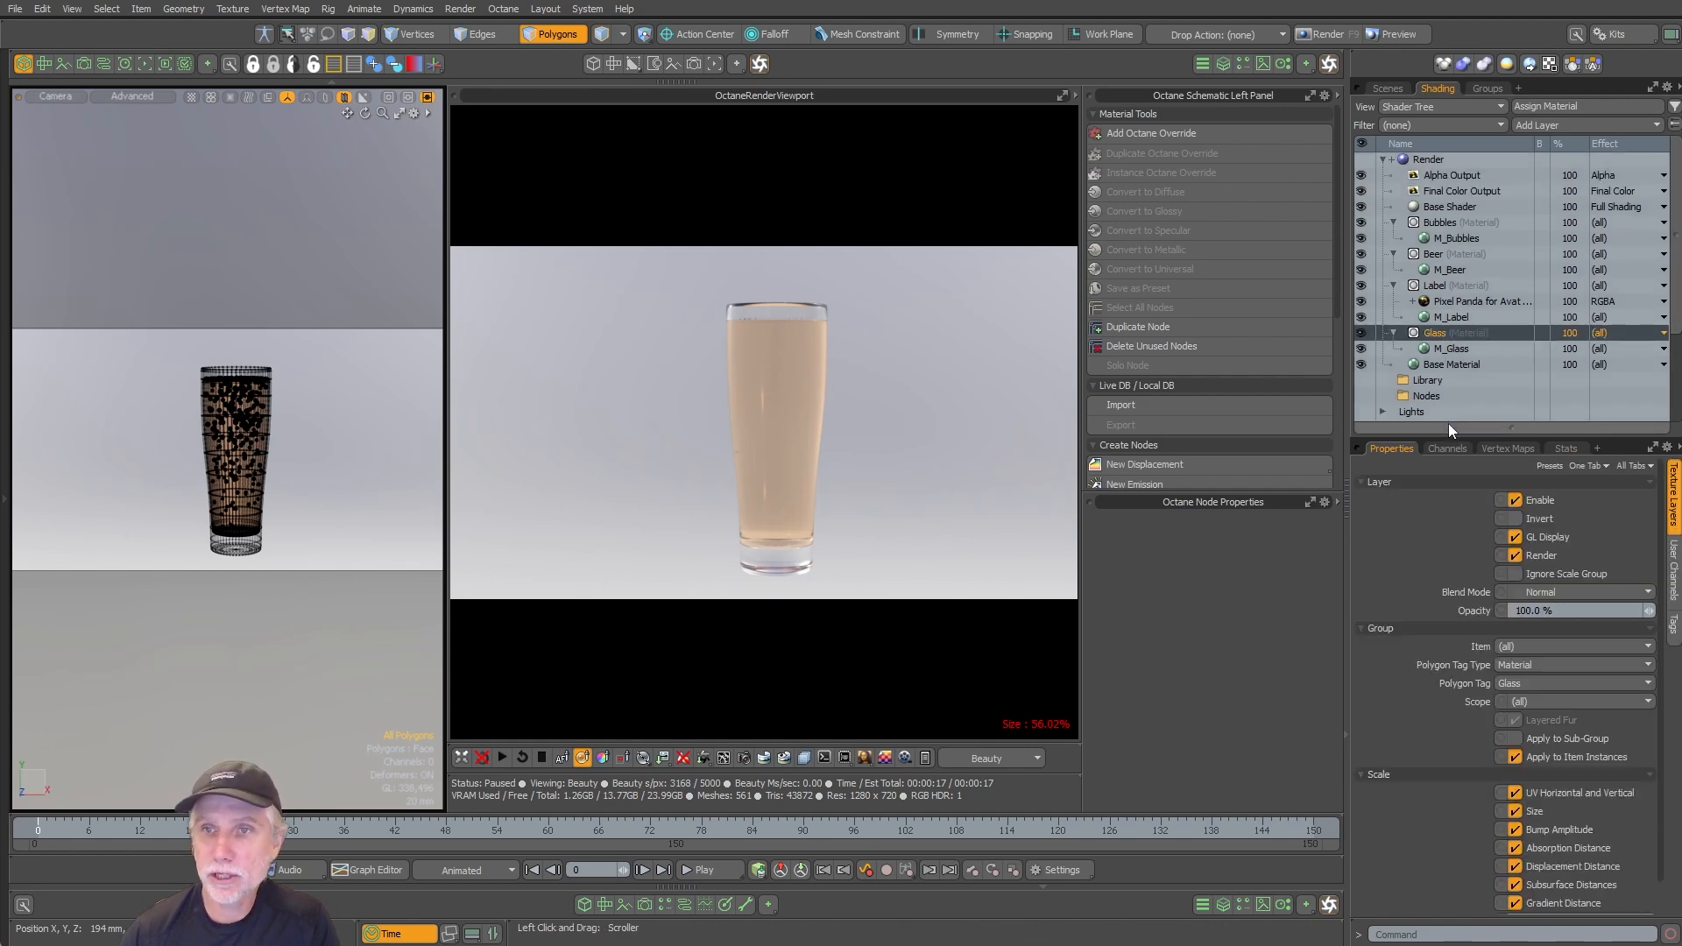
click(1141, 133)
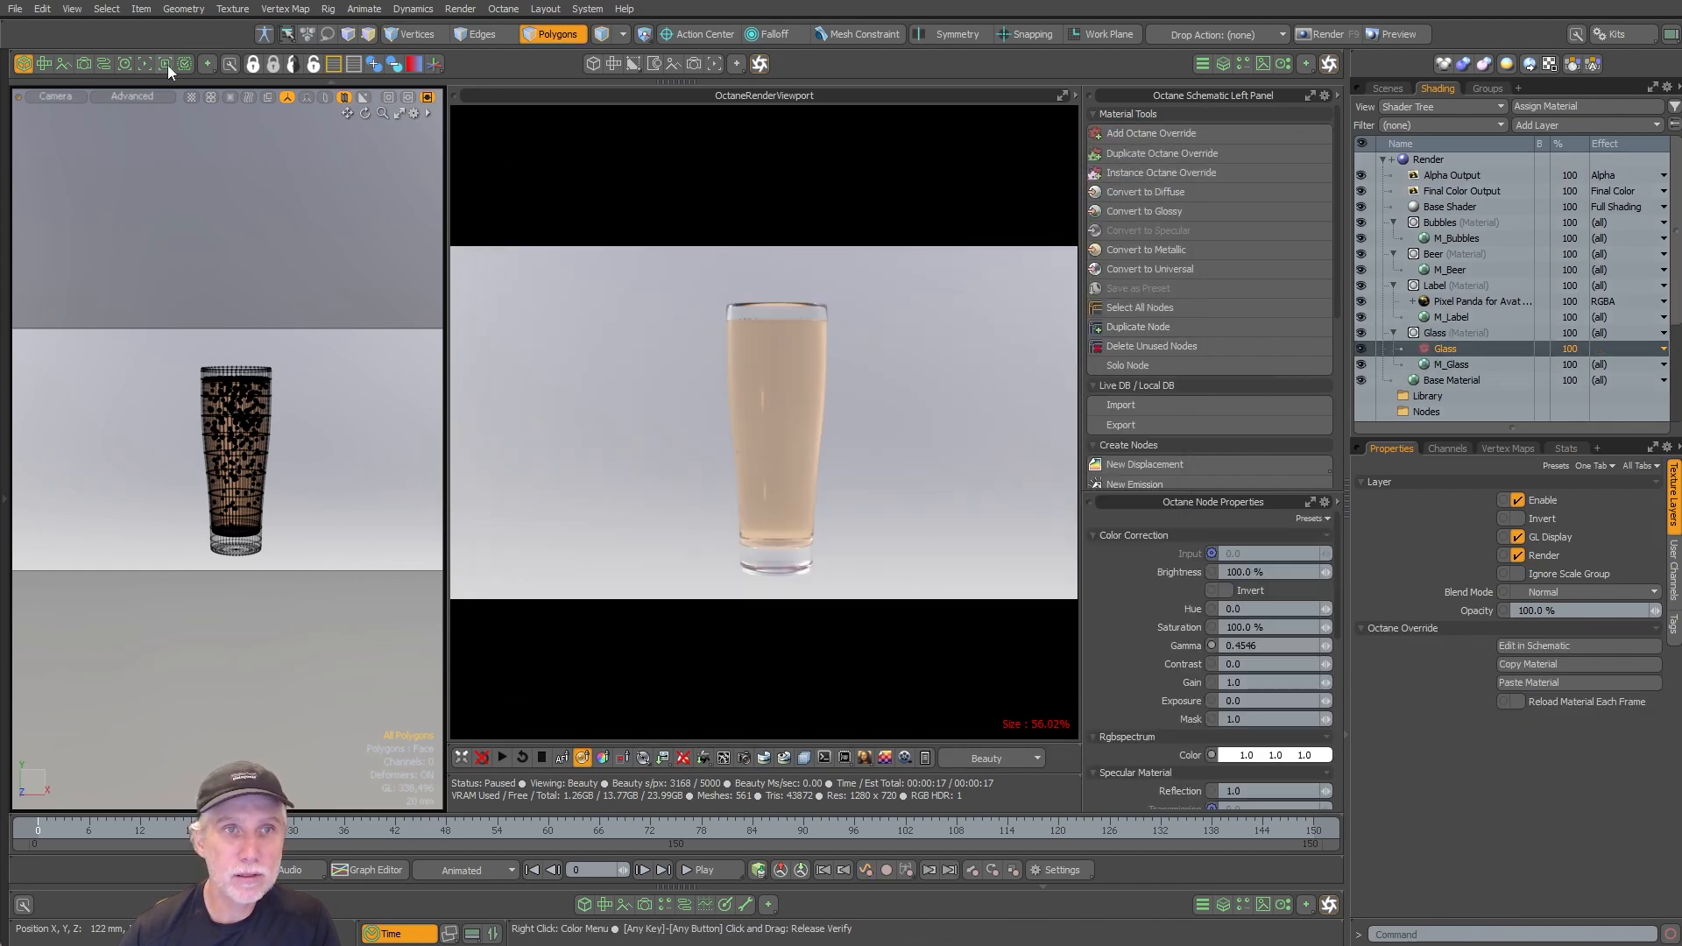
Step: Replace the camera viewport with a widened schematic and open the Glass override's nodes in it
click(106, 64)
drag(445, 375, 579, 375)
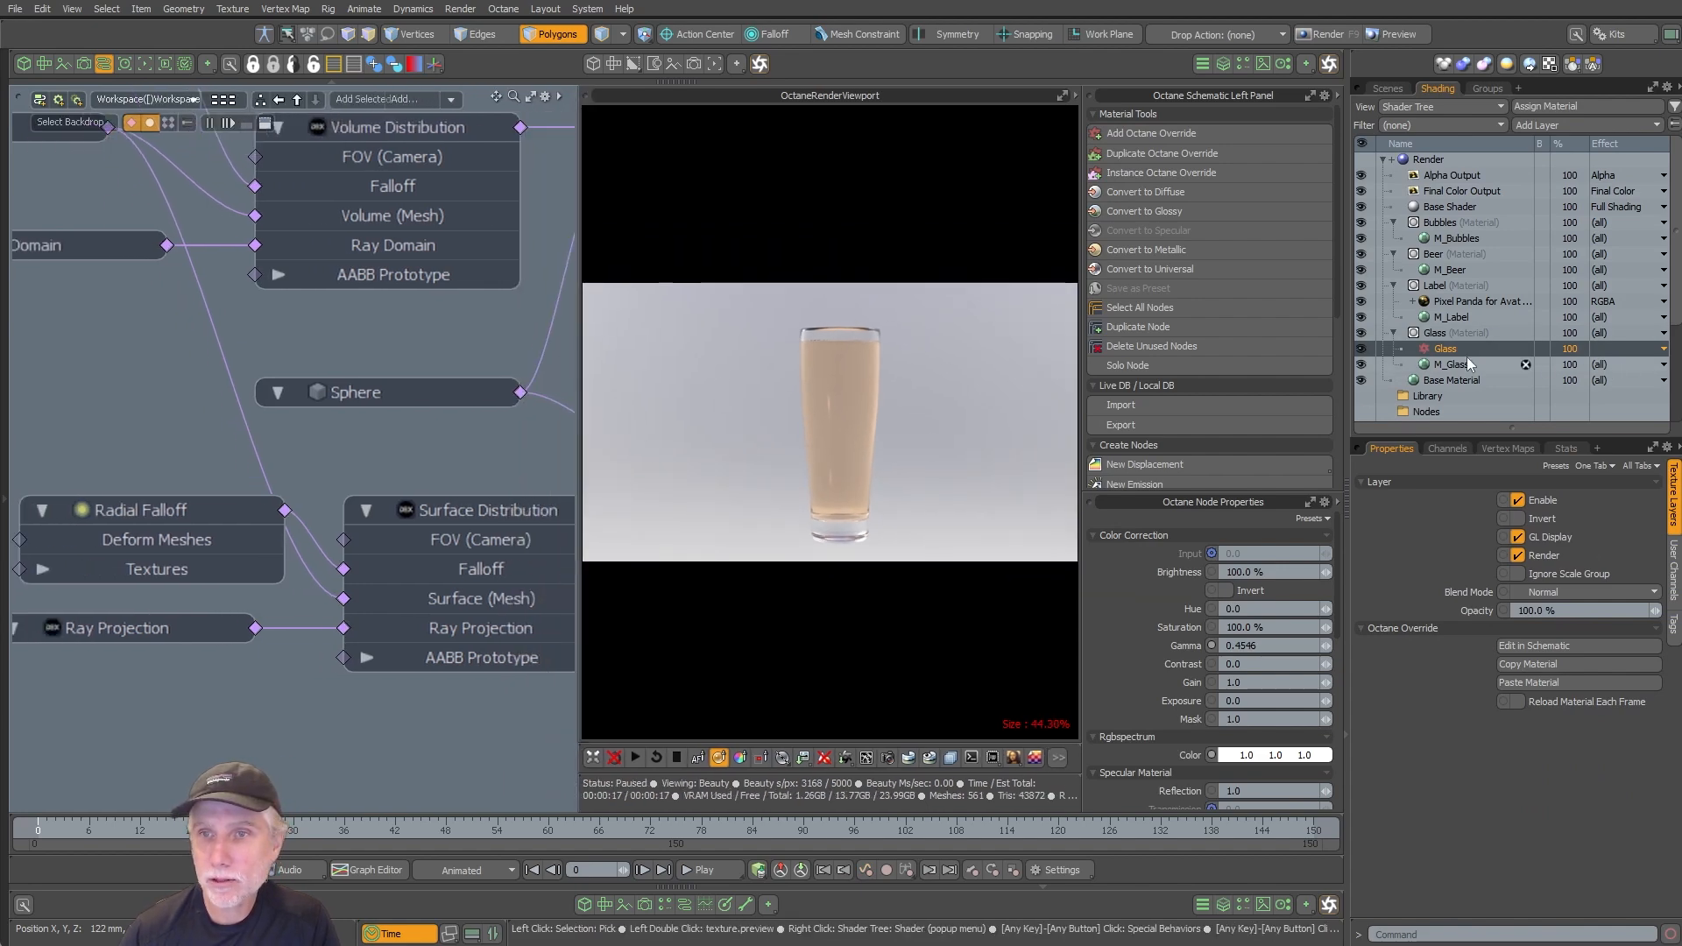
drag(1347, 377, 1391, 377)
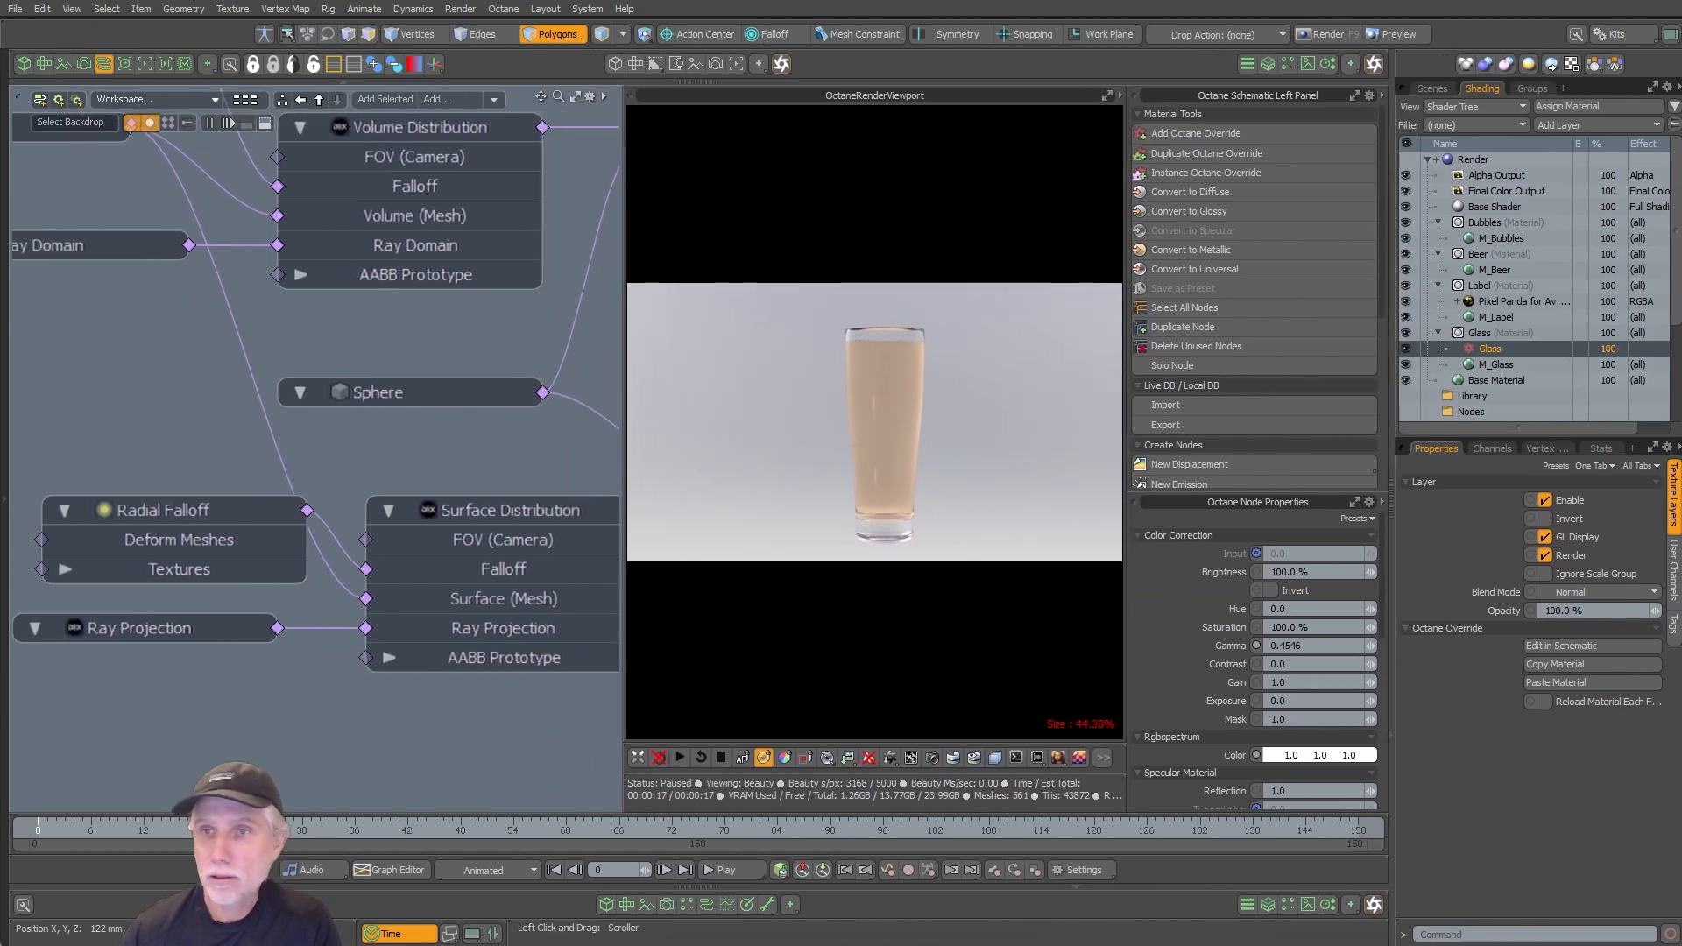
double_click(1490, 352)
Step: Examine the Glass override's node chain, checking the Octane RGB Color and Octane Specular Material properties
ctrl+alt+drag(359, 270, 517, 306)
alt+shift+drag(309, 285, 740, 276)
click(172, 296)
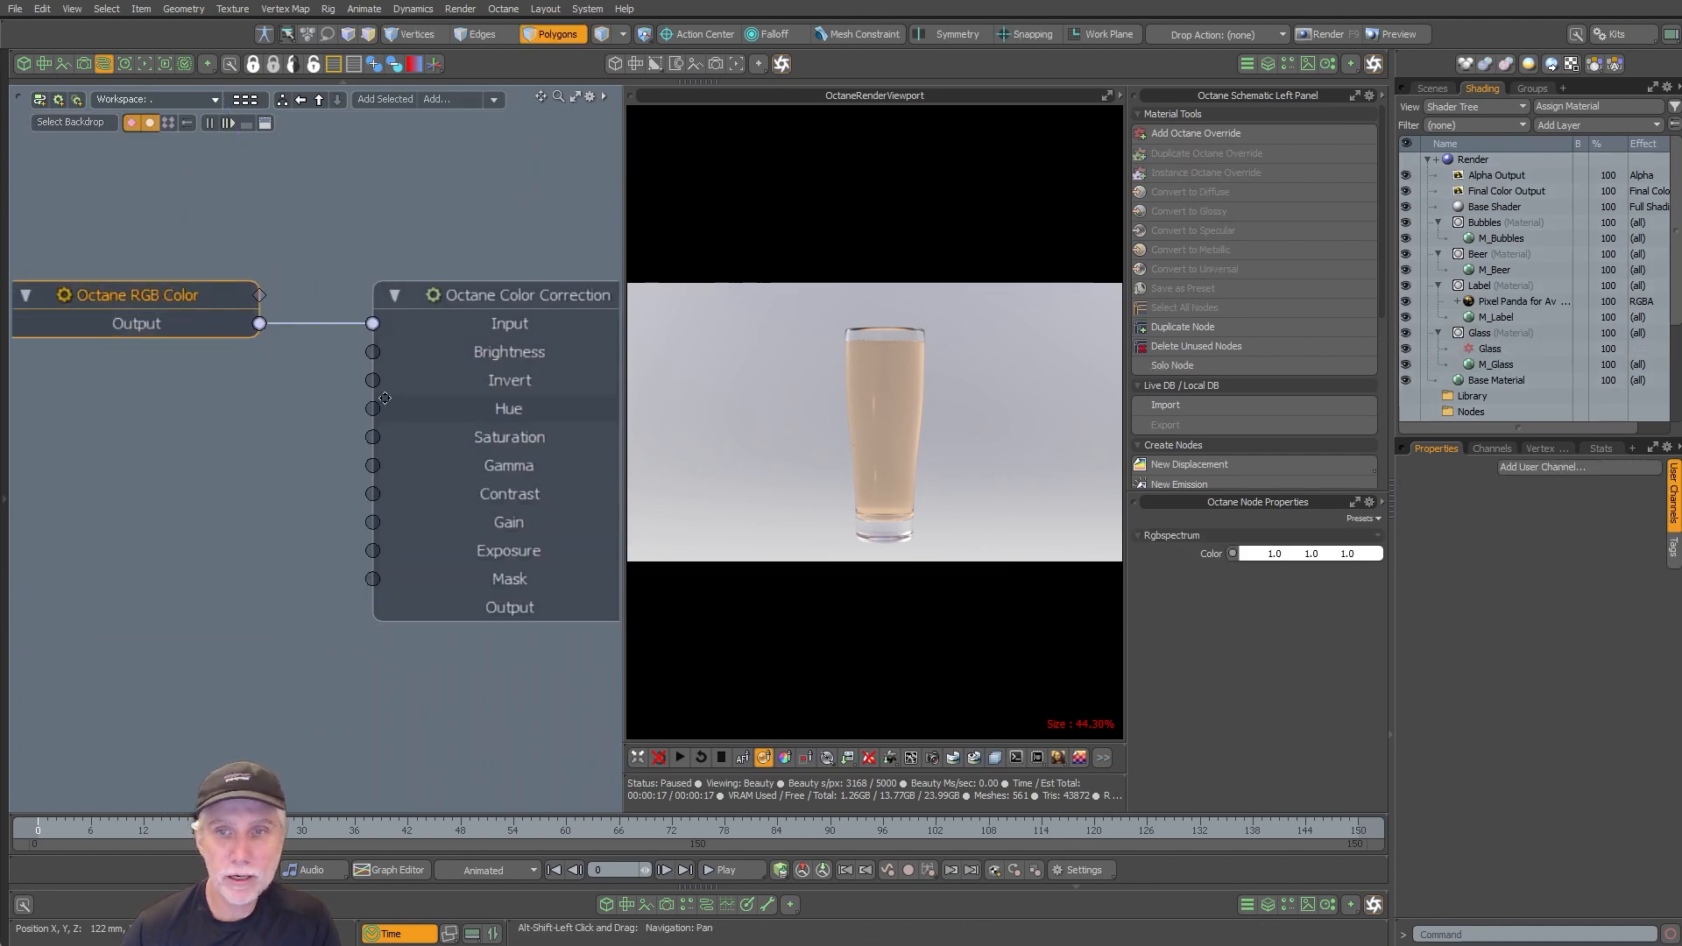
alt+shift+drag(361, 391, 142, 307)
alt+shift+drag(372, 352, 147, 325)
ctrl+alt+drag(457, 379, 389, 358)
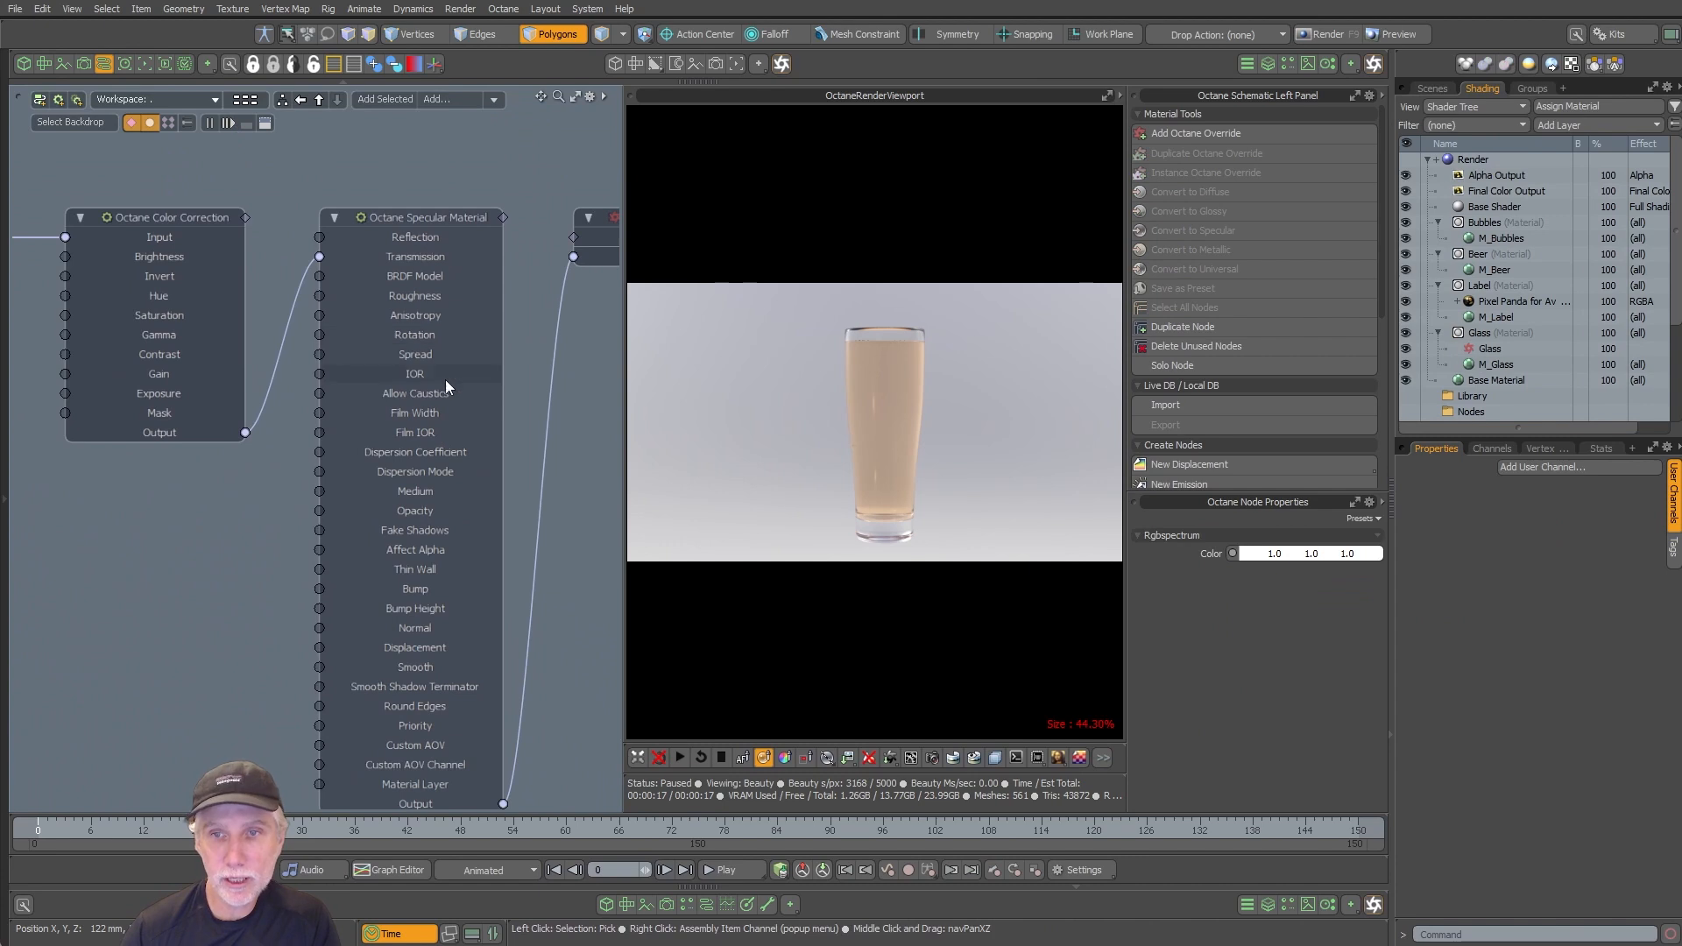
click(430, 220)
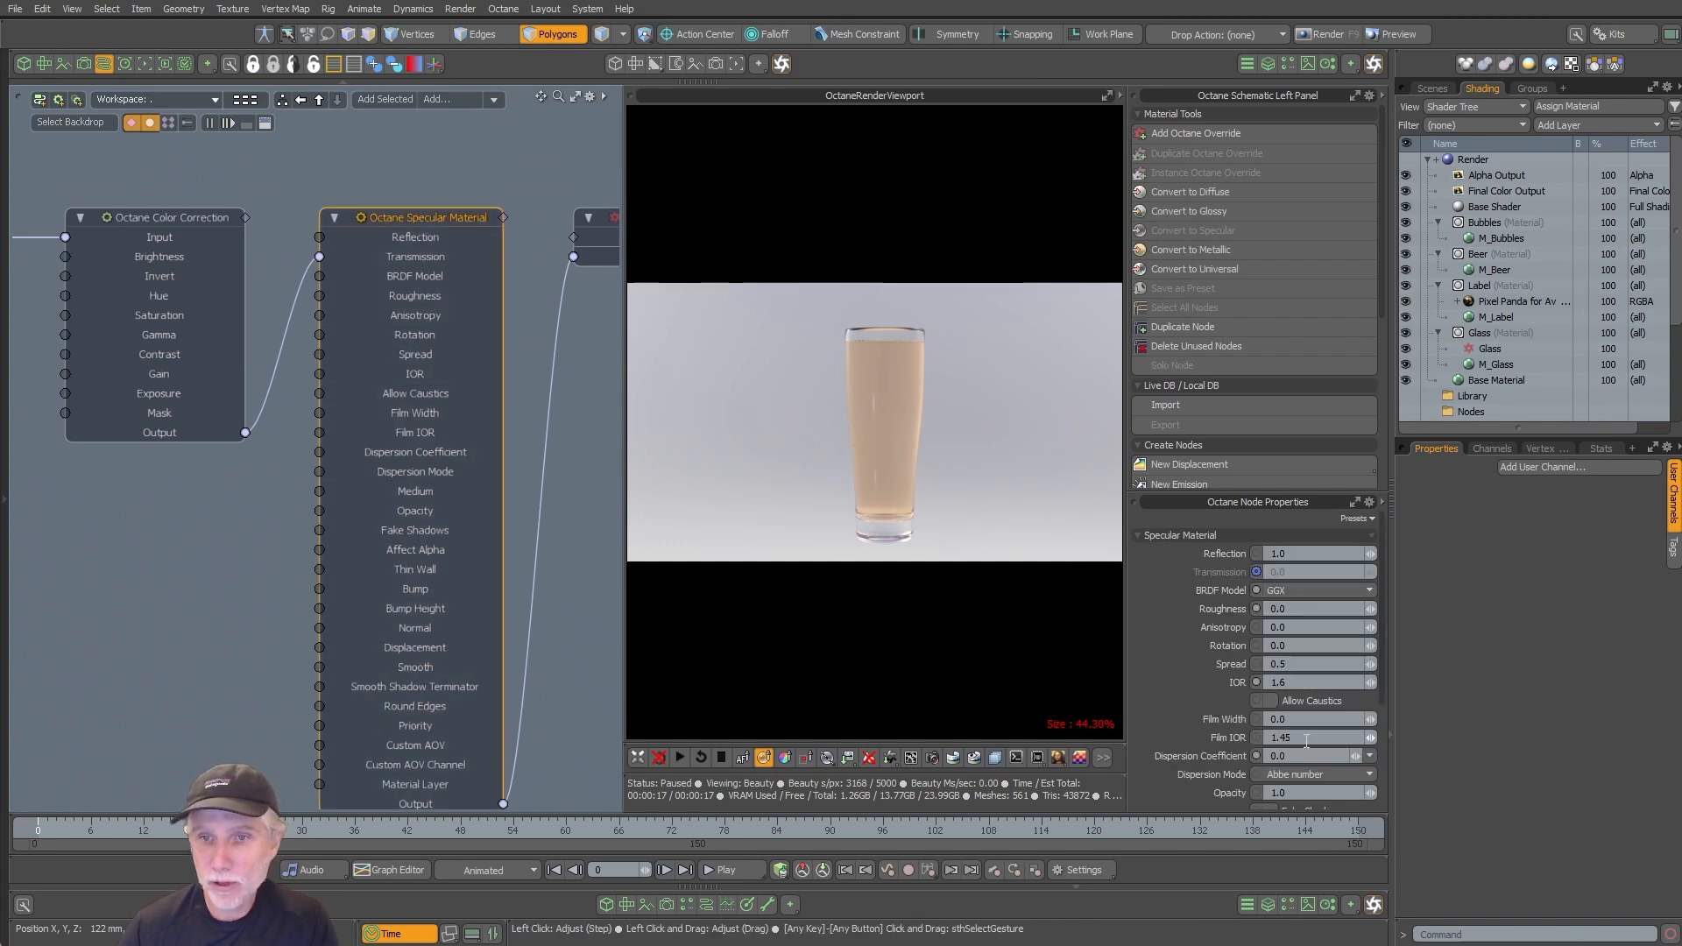
Step: Review the glass Specular Material's BRDF model options and its remaining properties down to Priority and Custom AOV
click(1310, 589)
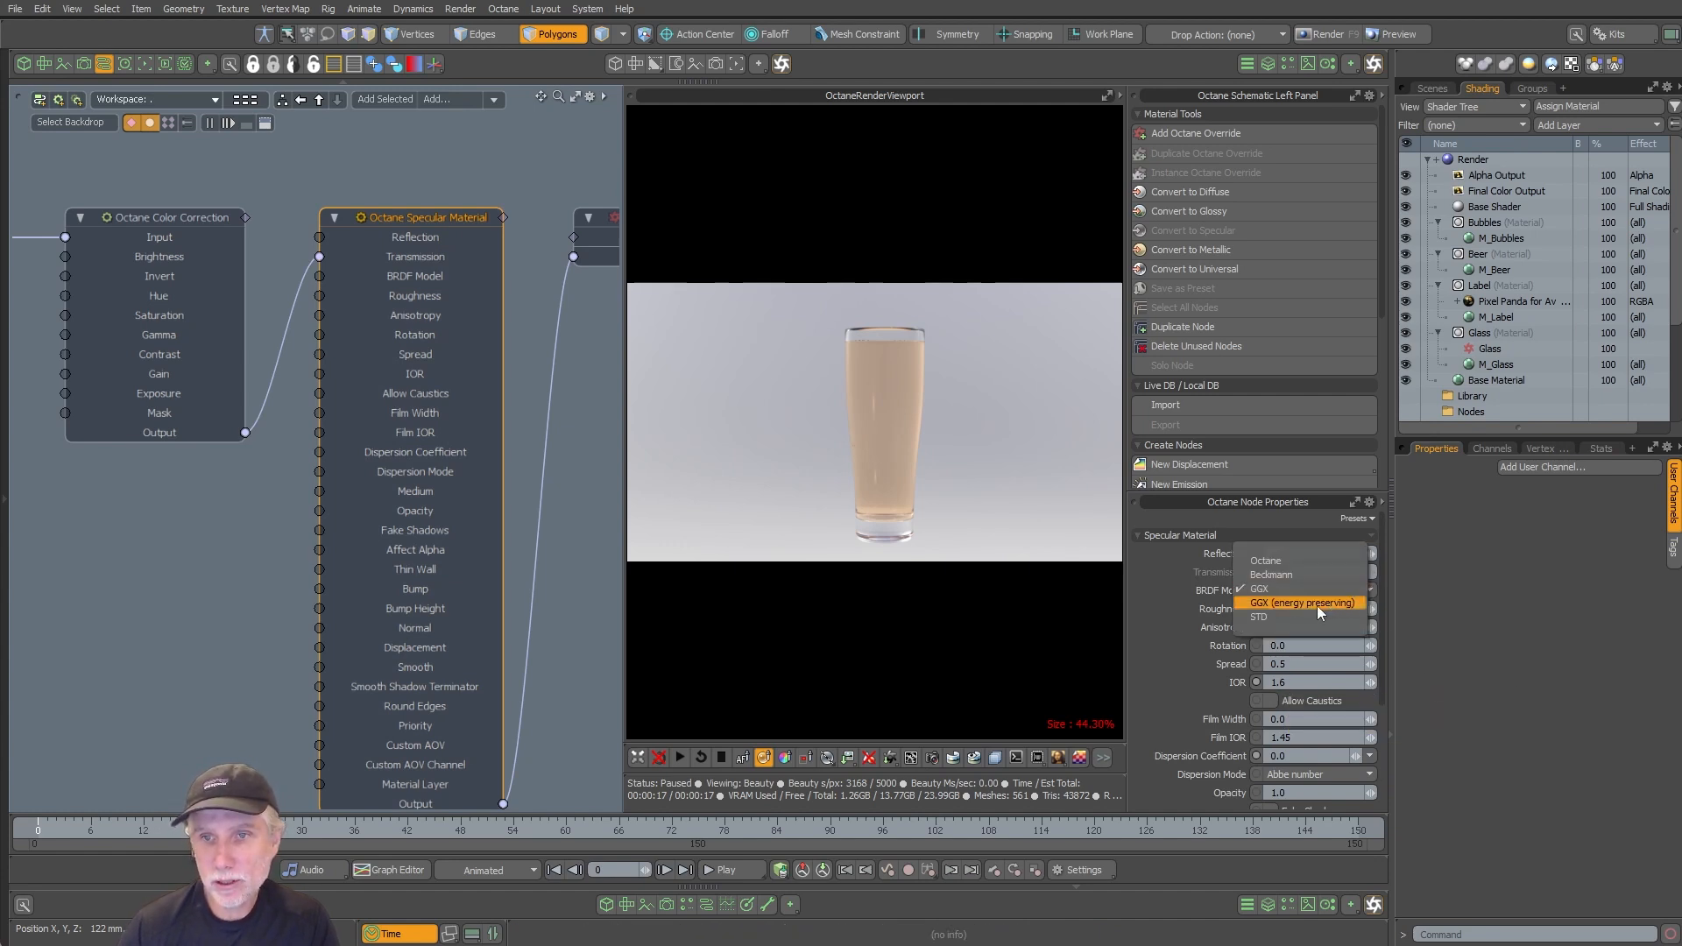
click(1330, 604)
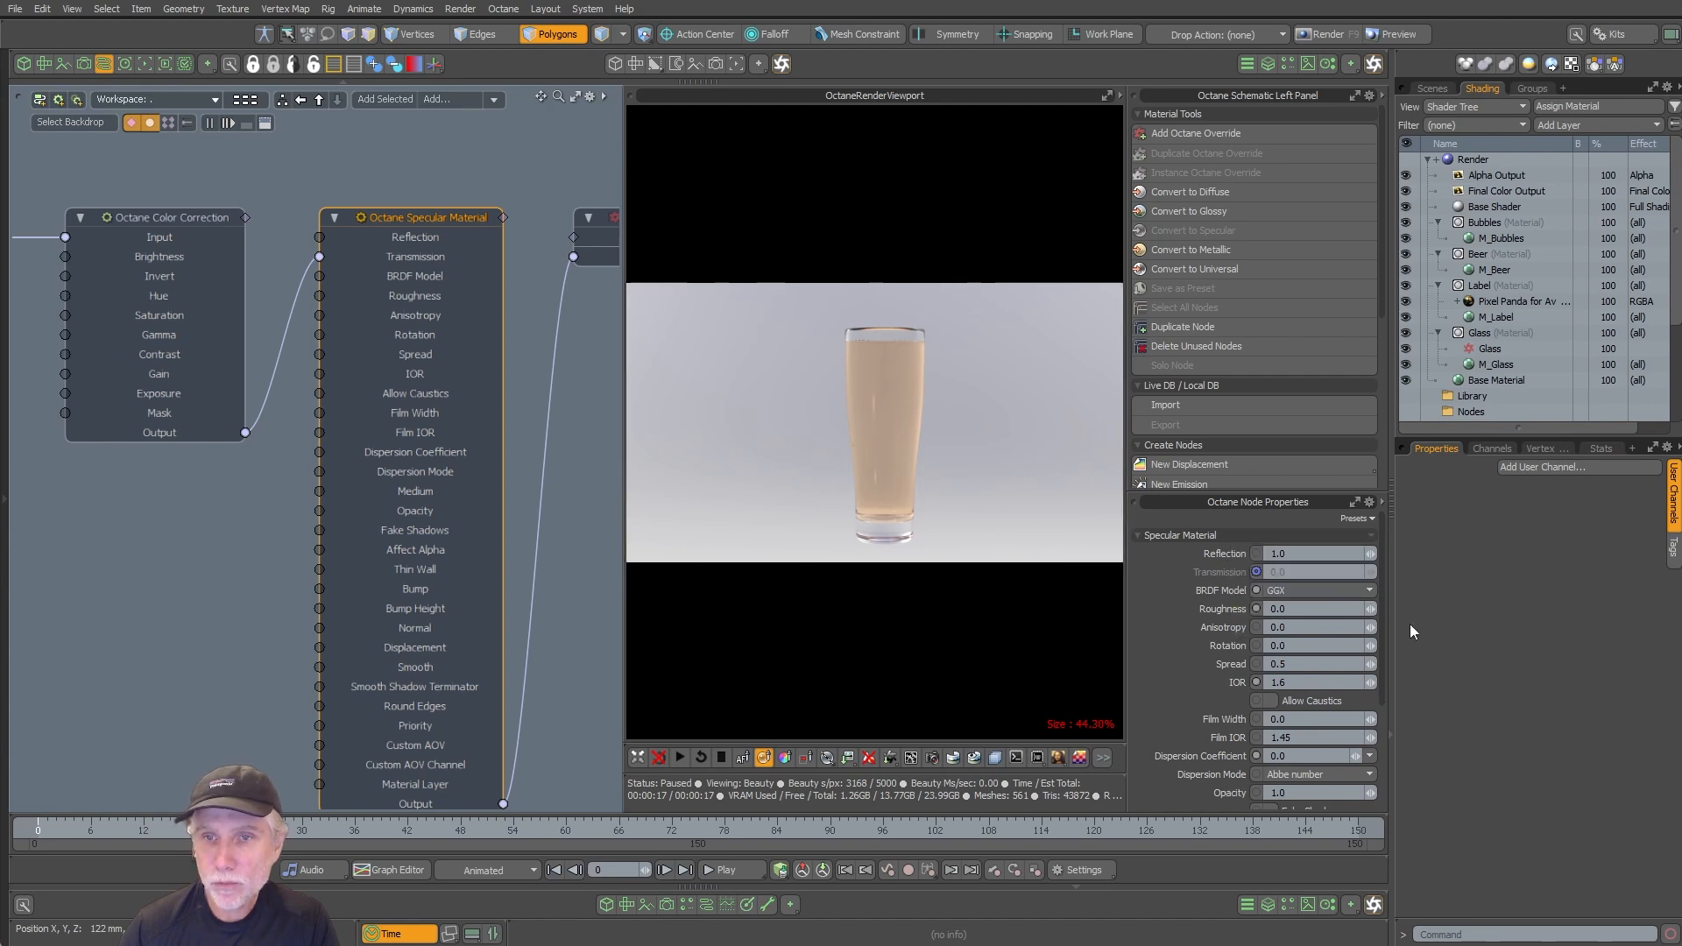
scroll(1381, 627, down, 1)
drag(1385, 639, 1385, 744)
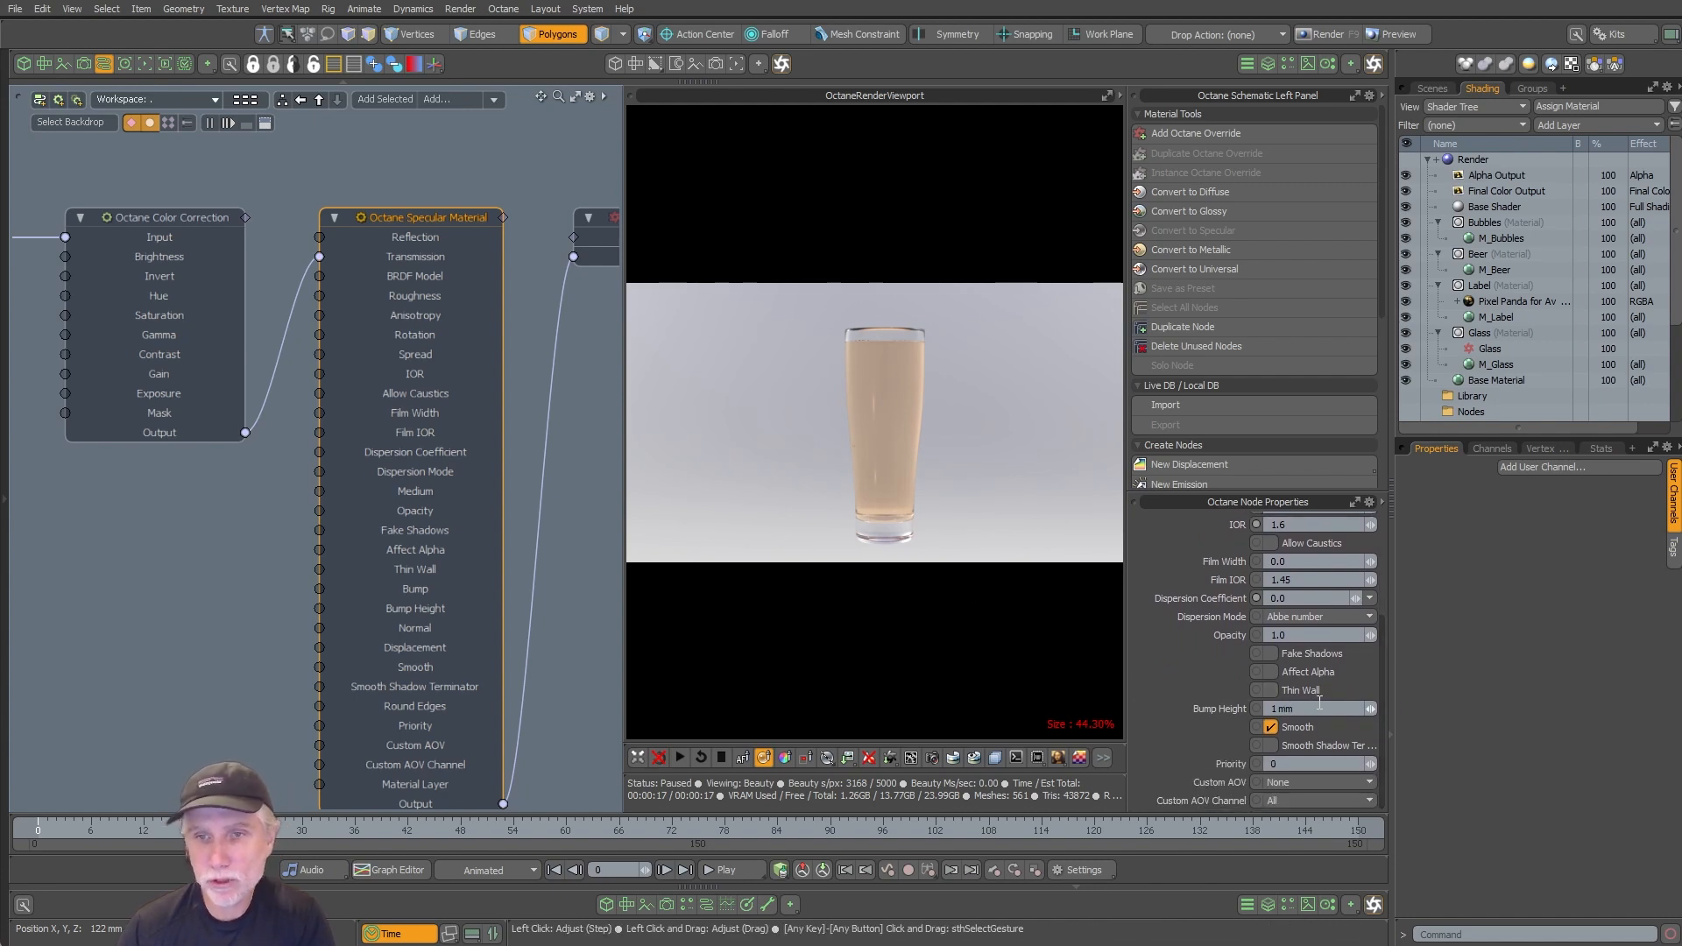
mouse_move(1310, 709)
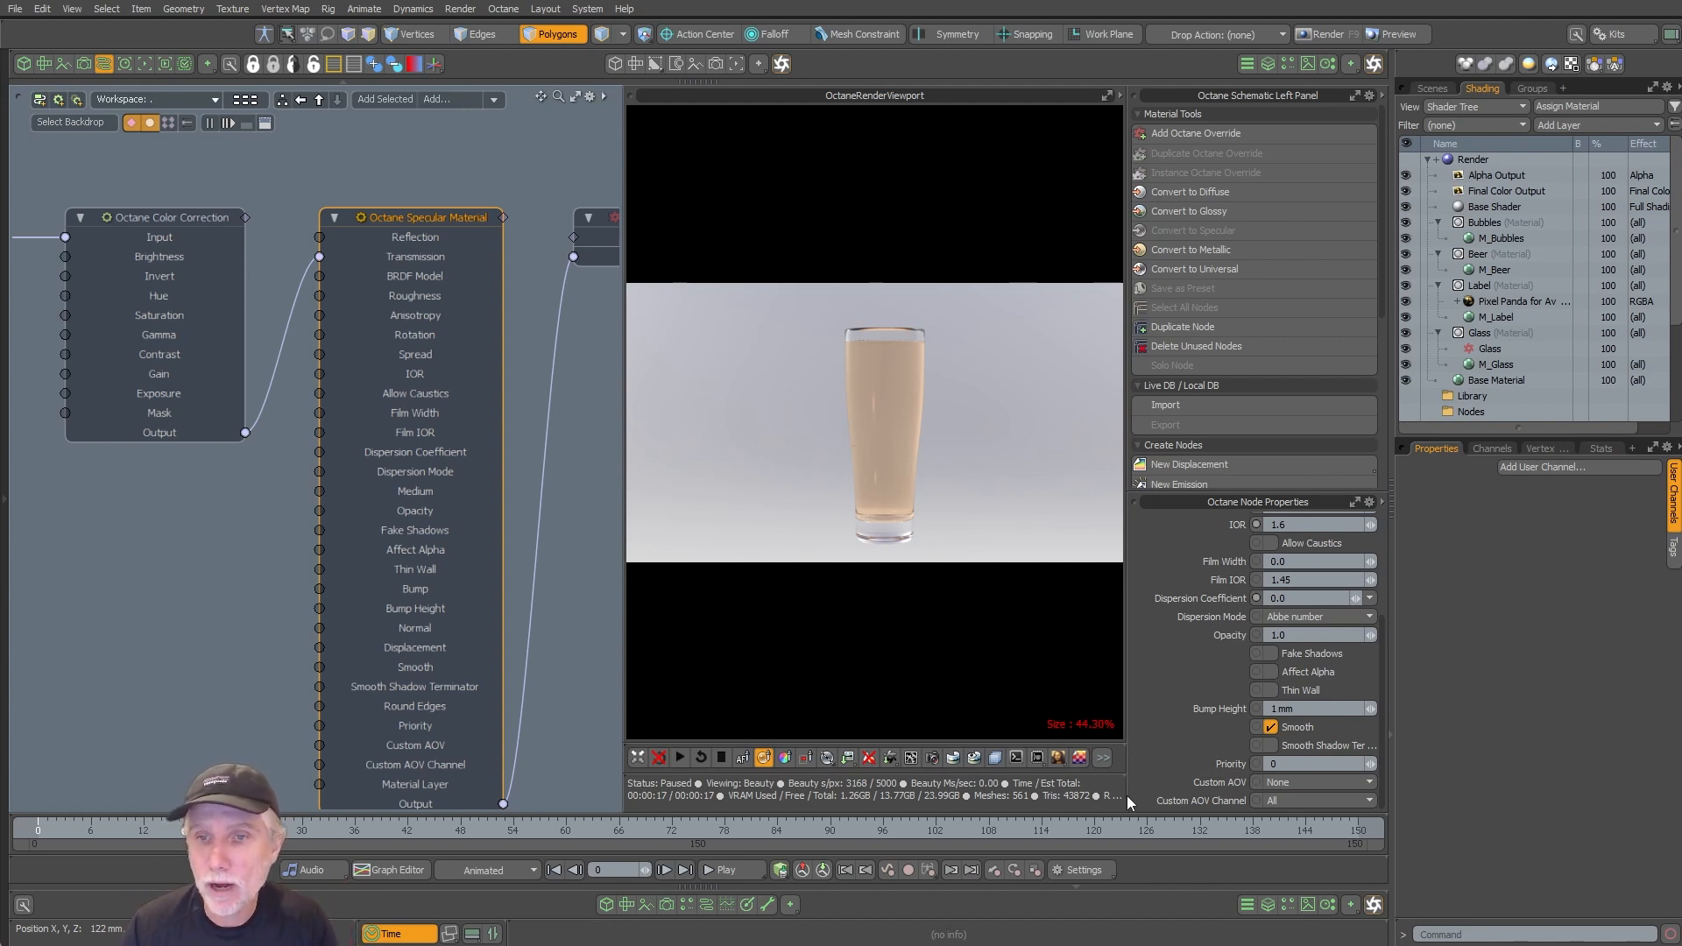
drag(1382, 747, 1390, 638)
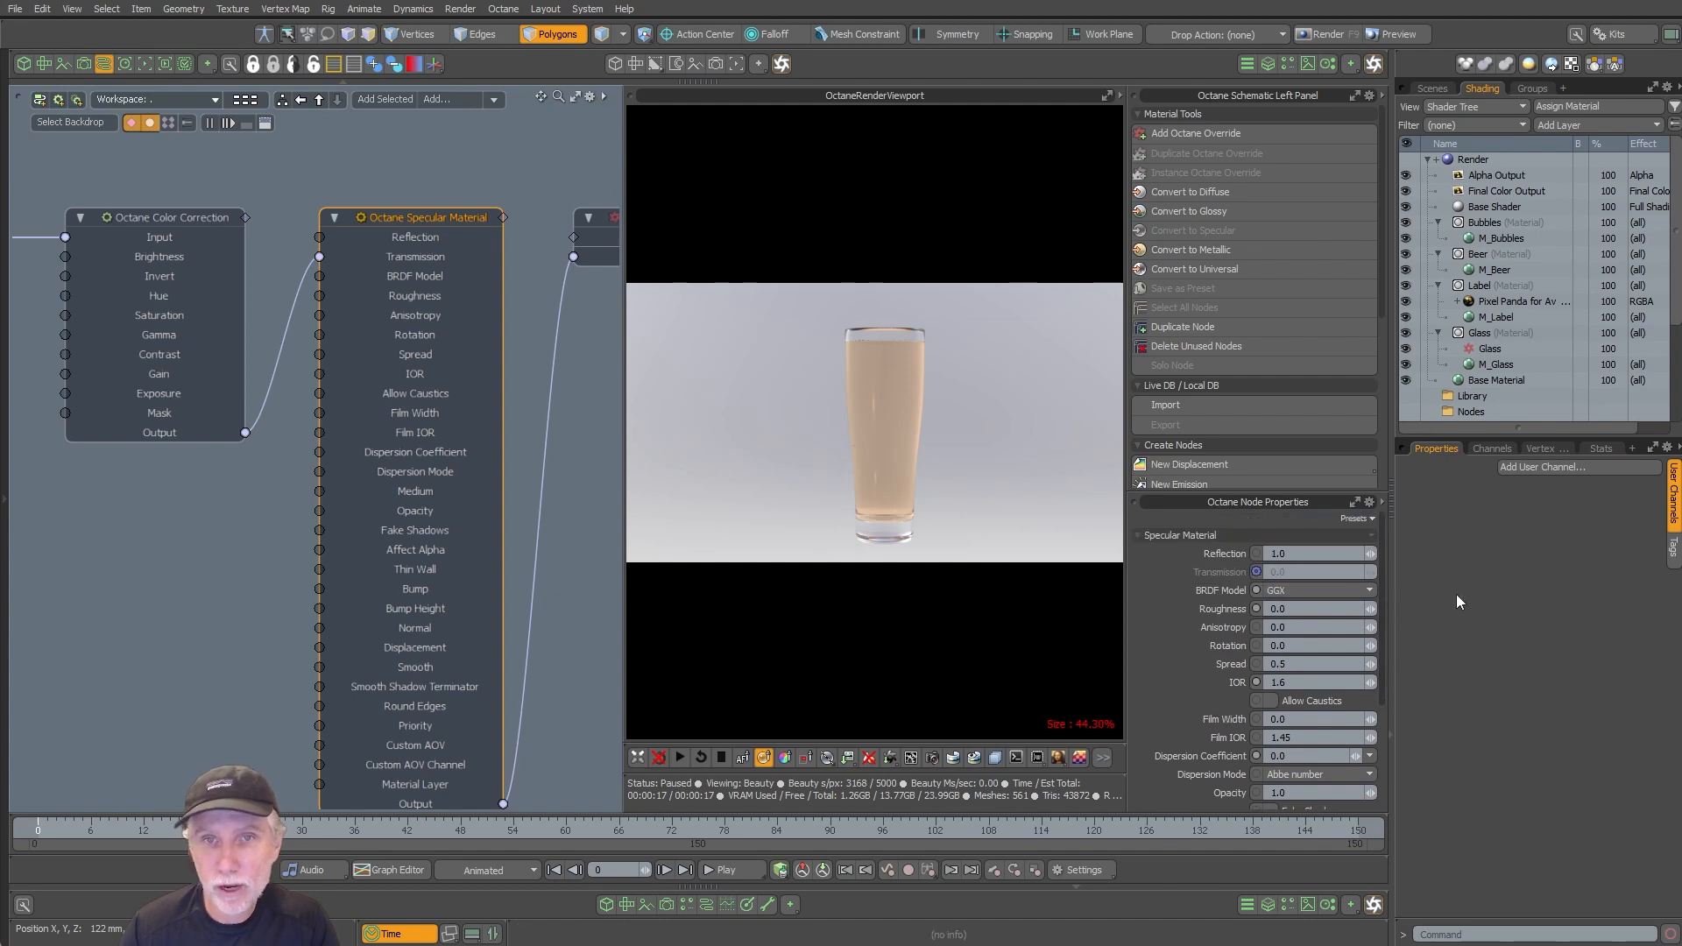
Step: Add an Octane override to the Beer material group in the Shader Tree
click(1480, 254)
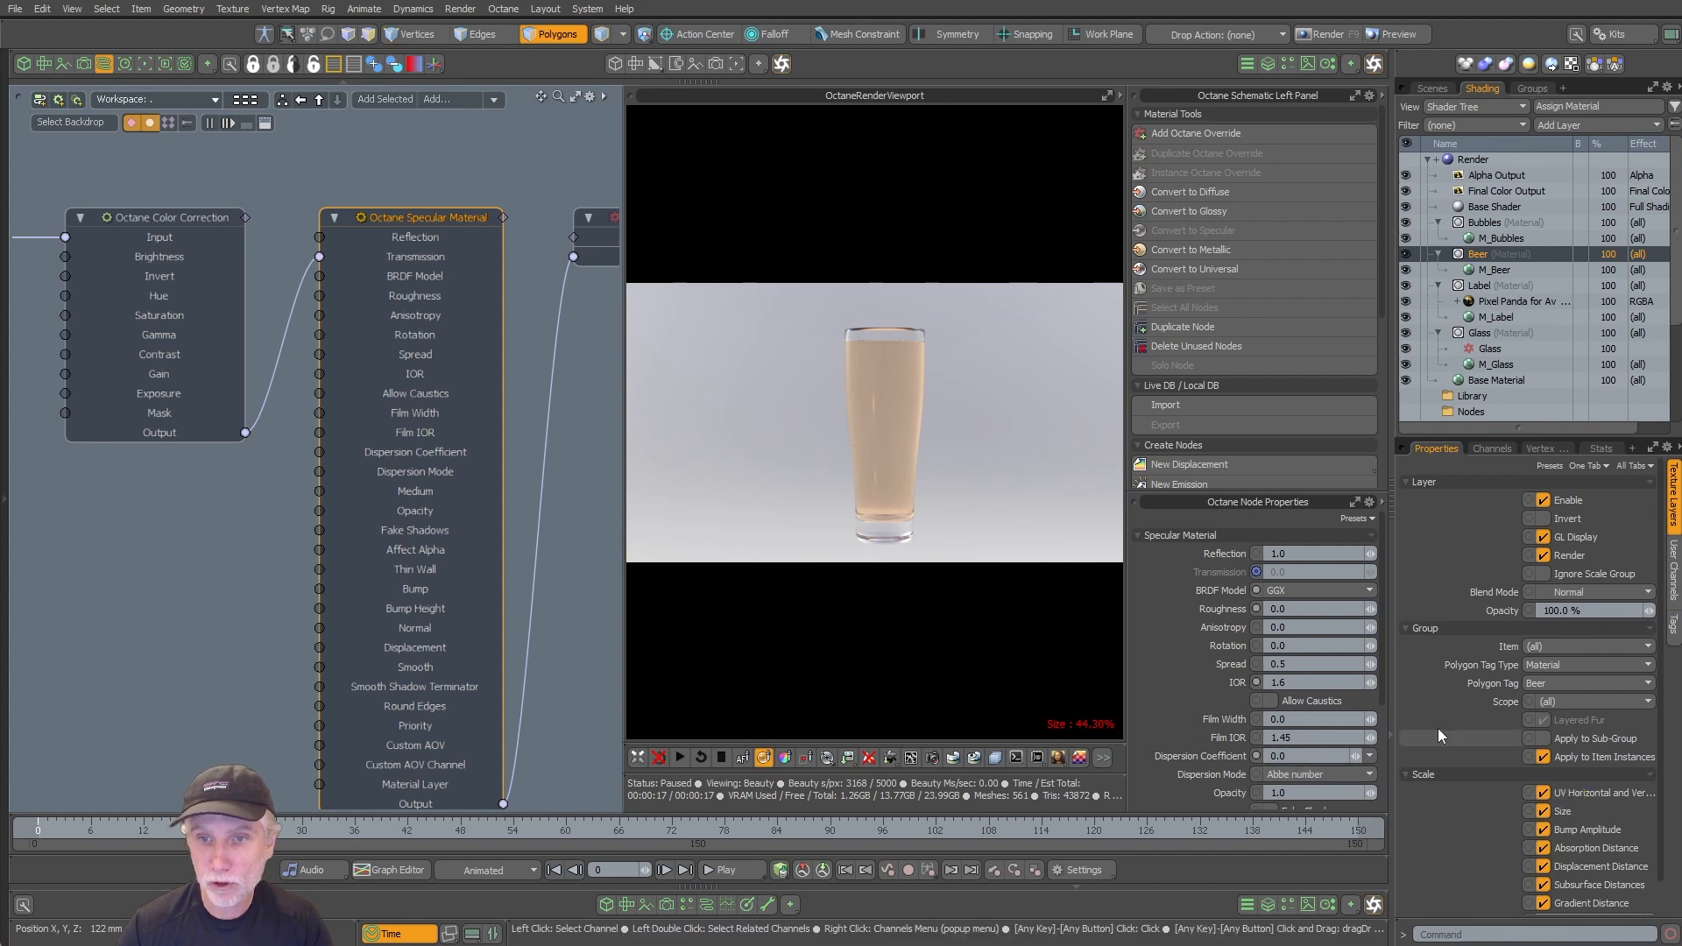
drag(1384, 695, 1385, 741)
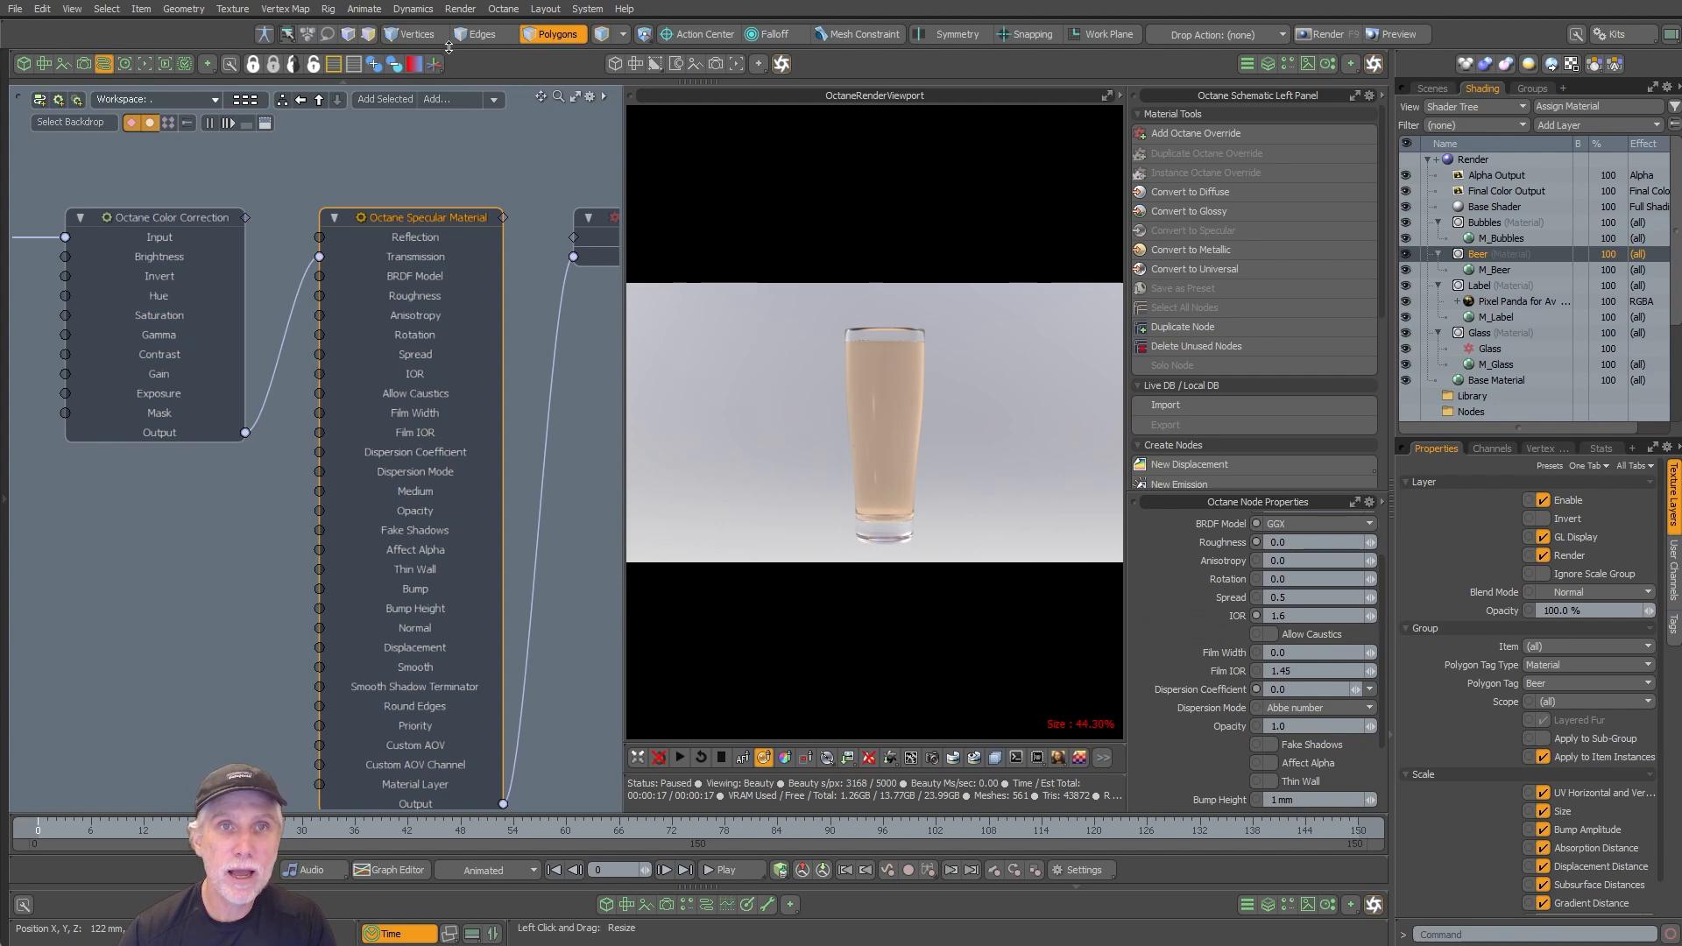
click(1213, 133)
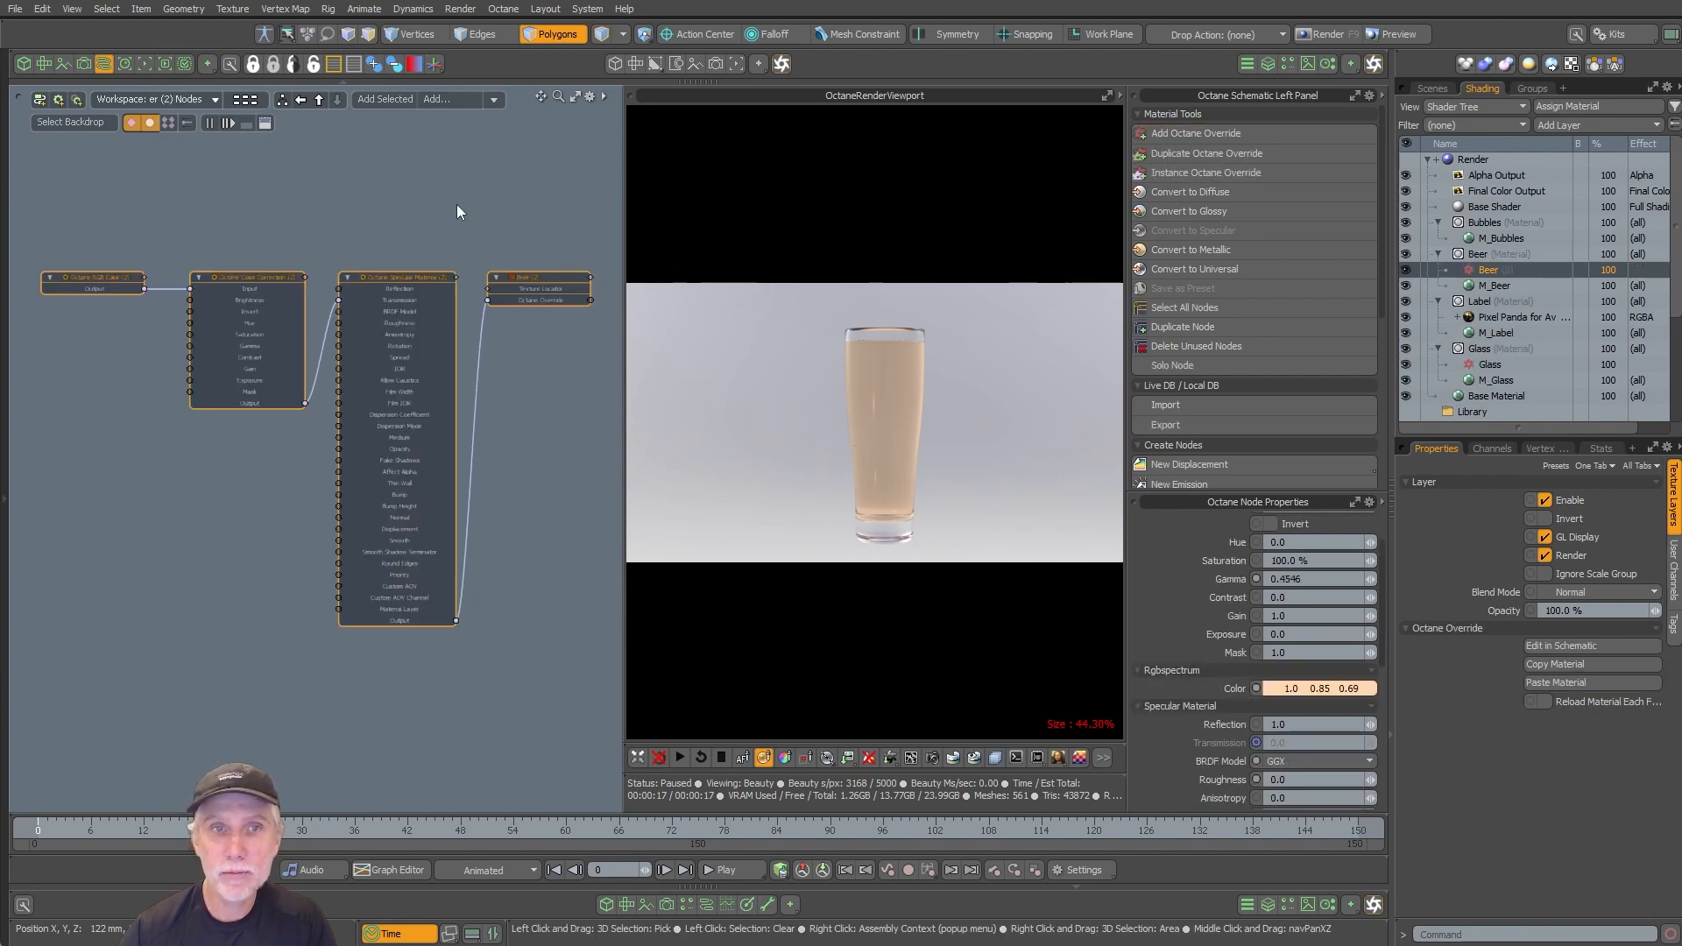
Step: Set the color of the Beer override's Octane RGB Color node to white (1.0, 1.0, 1.0)
click(242, 285)
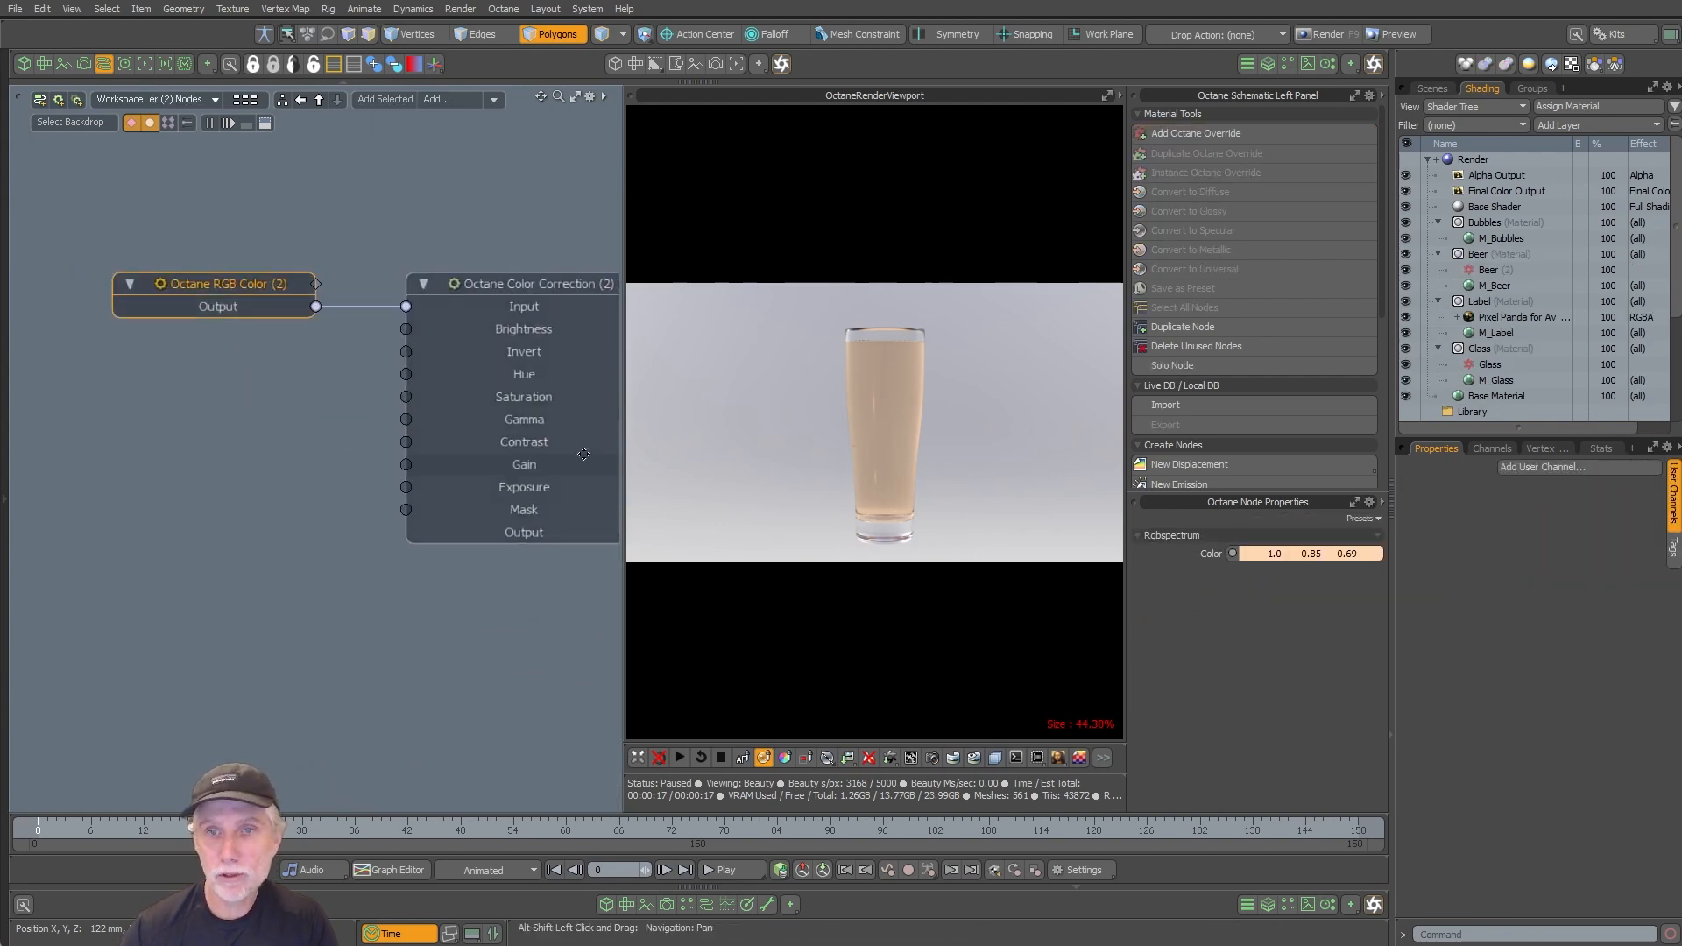
alt+shift+drag(534, 394, 267, 353)
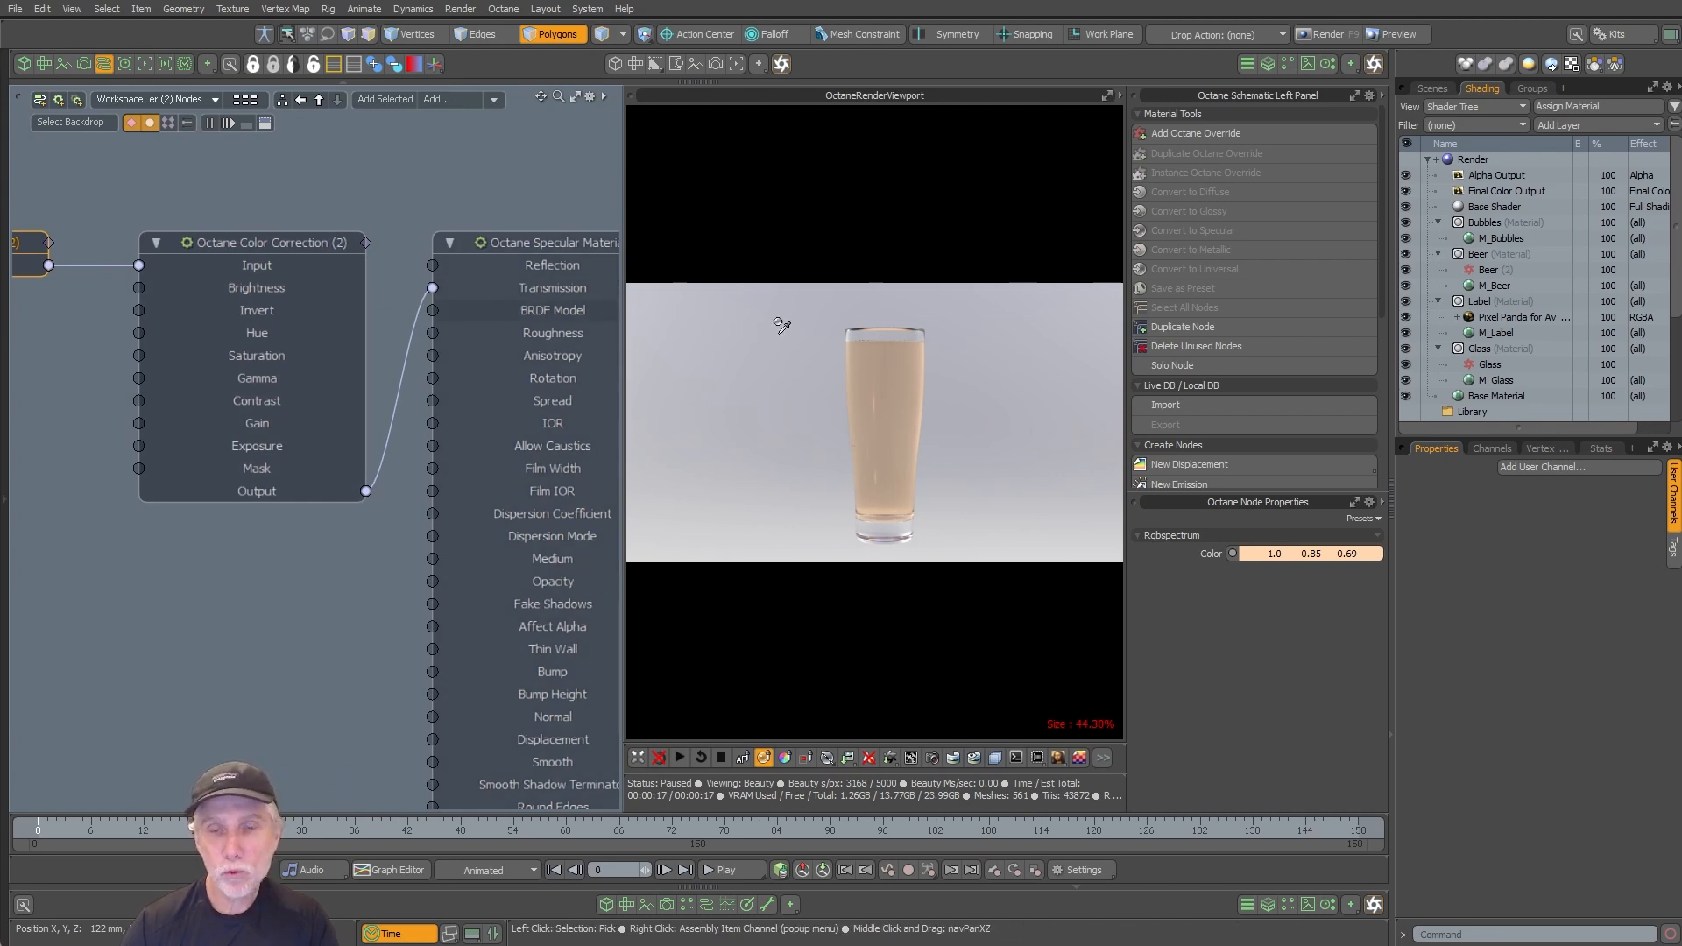
alt+shift+drag(140, 266, 58, 272)
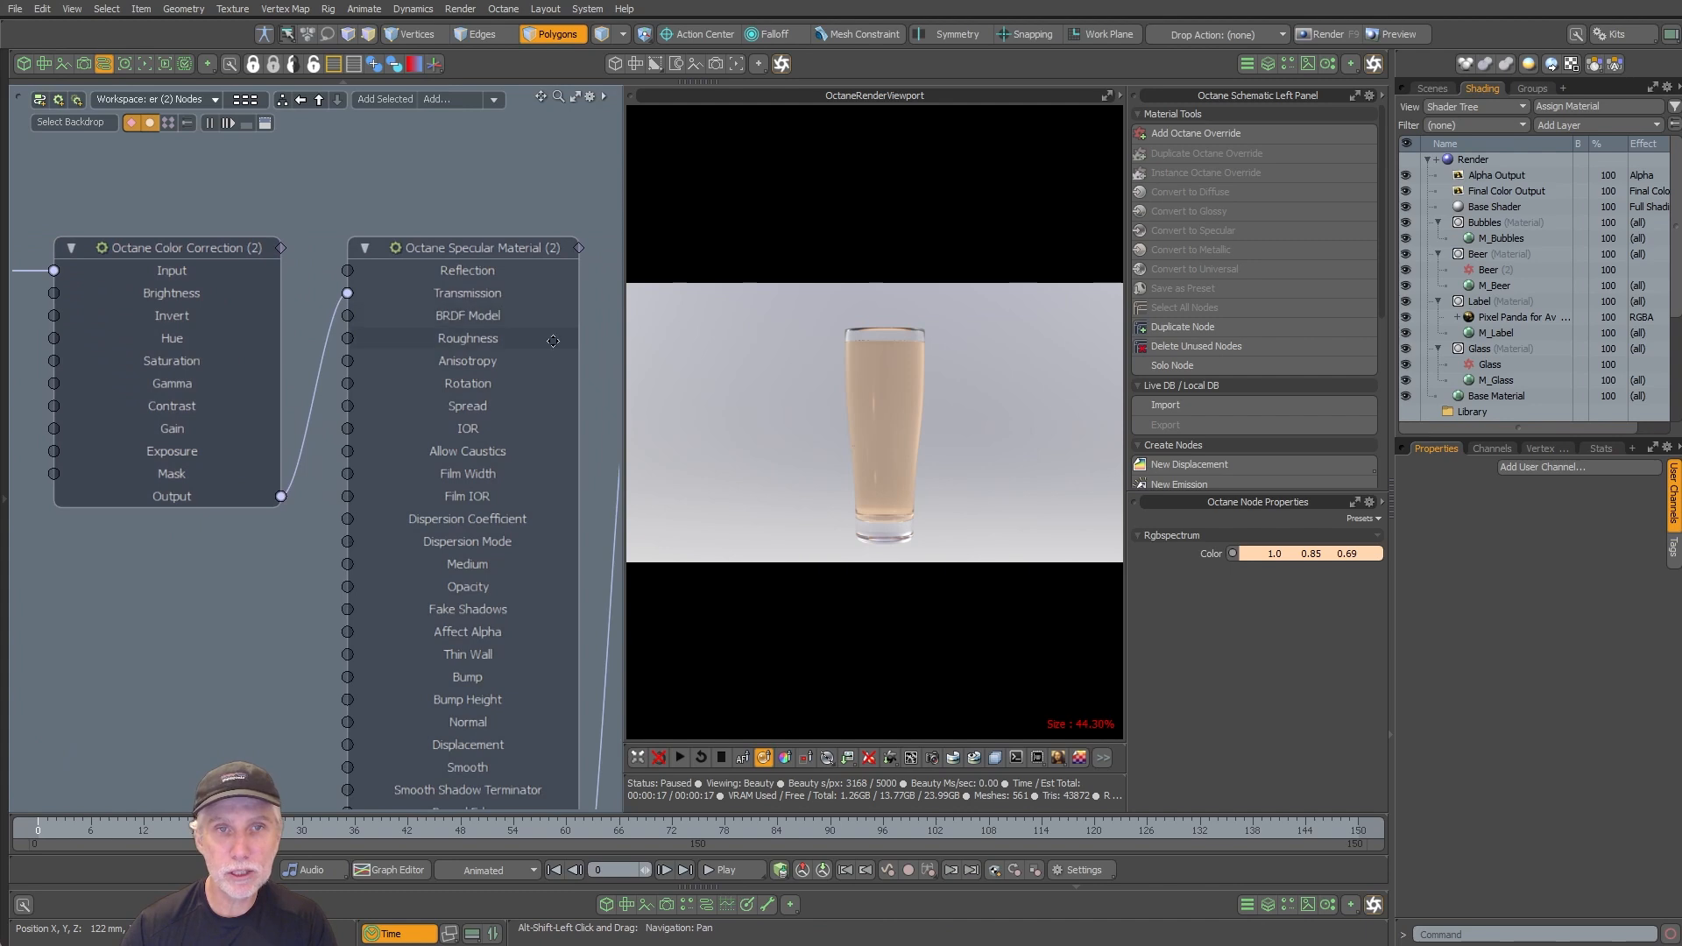
shift+drag(1301, 561, 1526, 582)
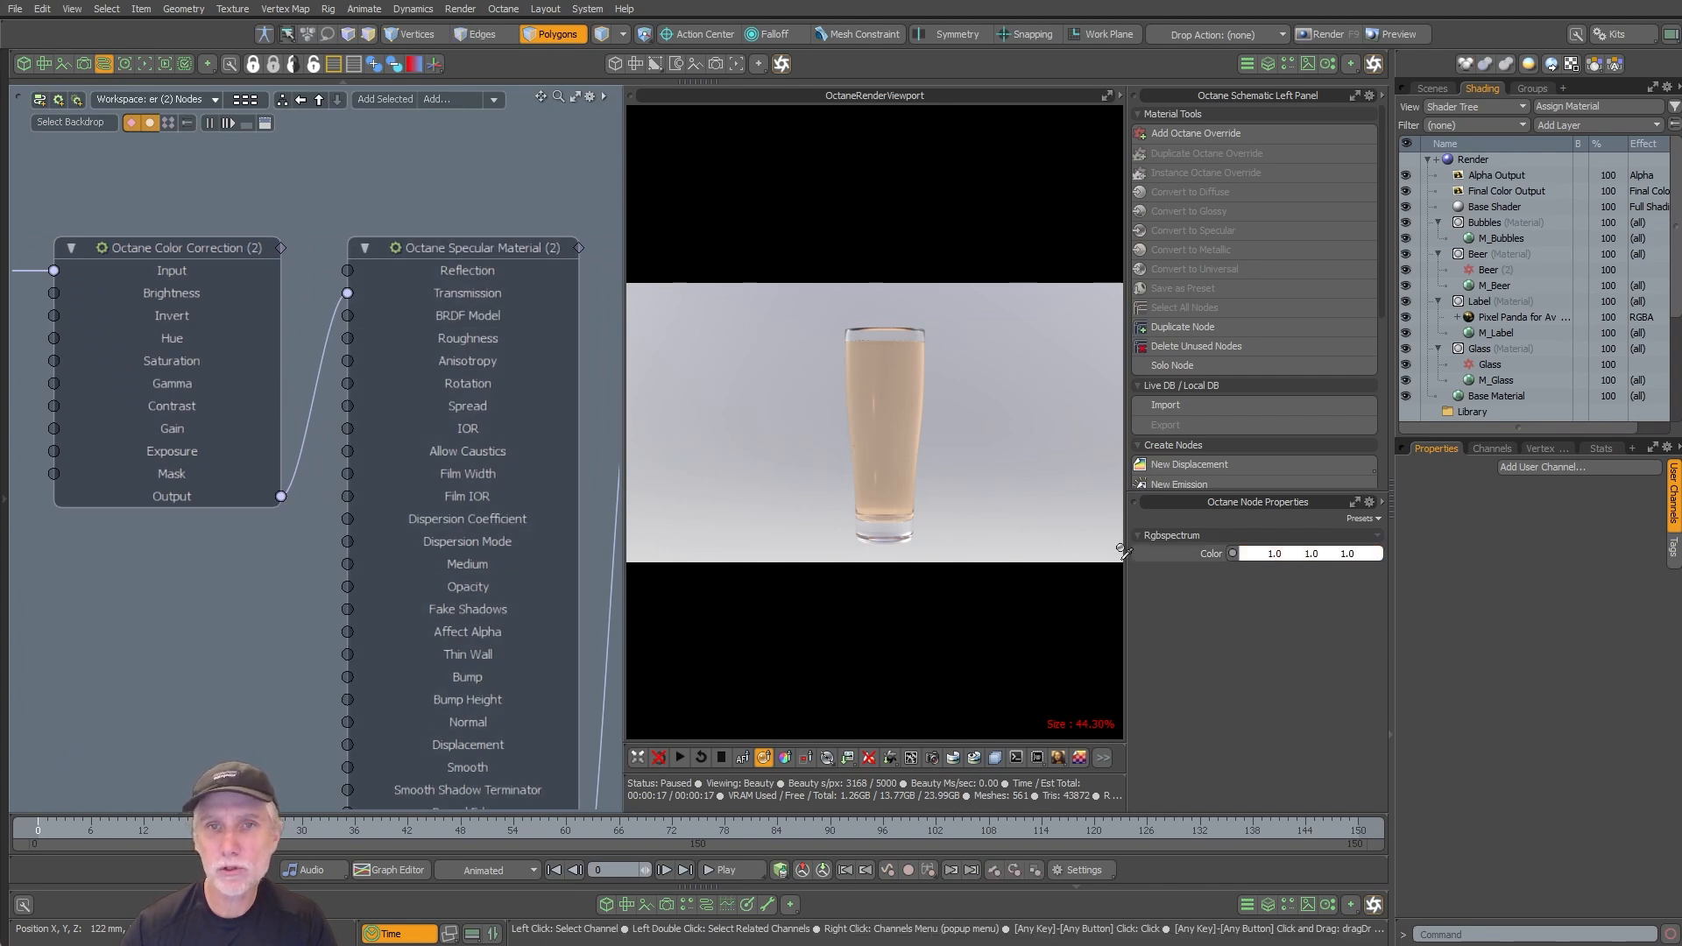
Step: Resume the render and feed an Absorption Medium into the Medium channel of the Beer override's Octane Specular Material, arranging its nodes beneath the color chain
click(680, 757)
alt+shift+drag(447, 561, 513, 429)
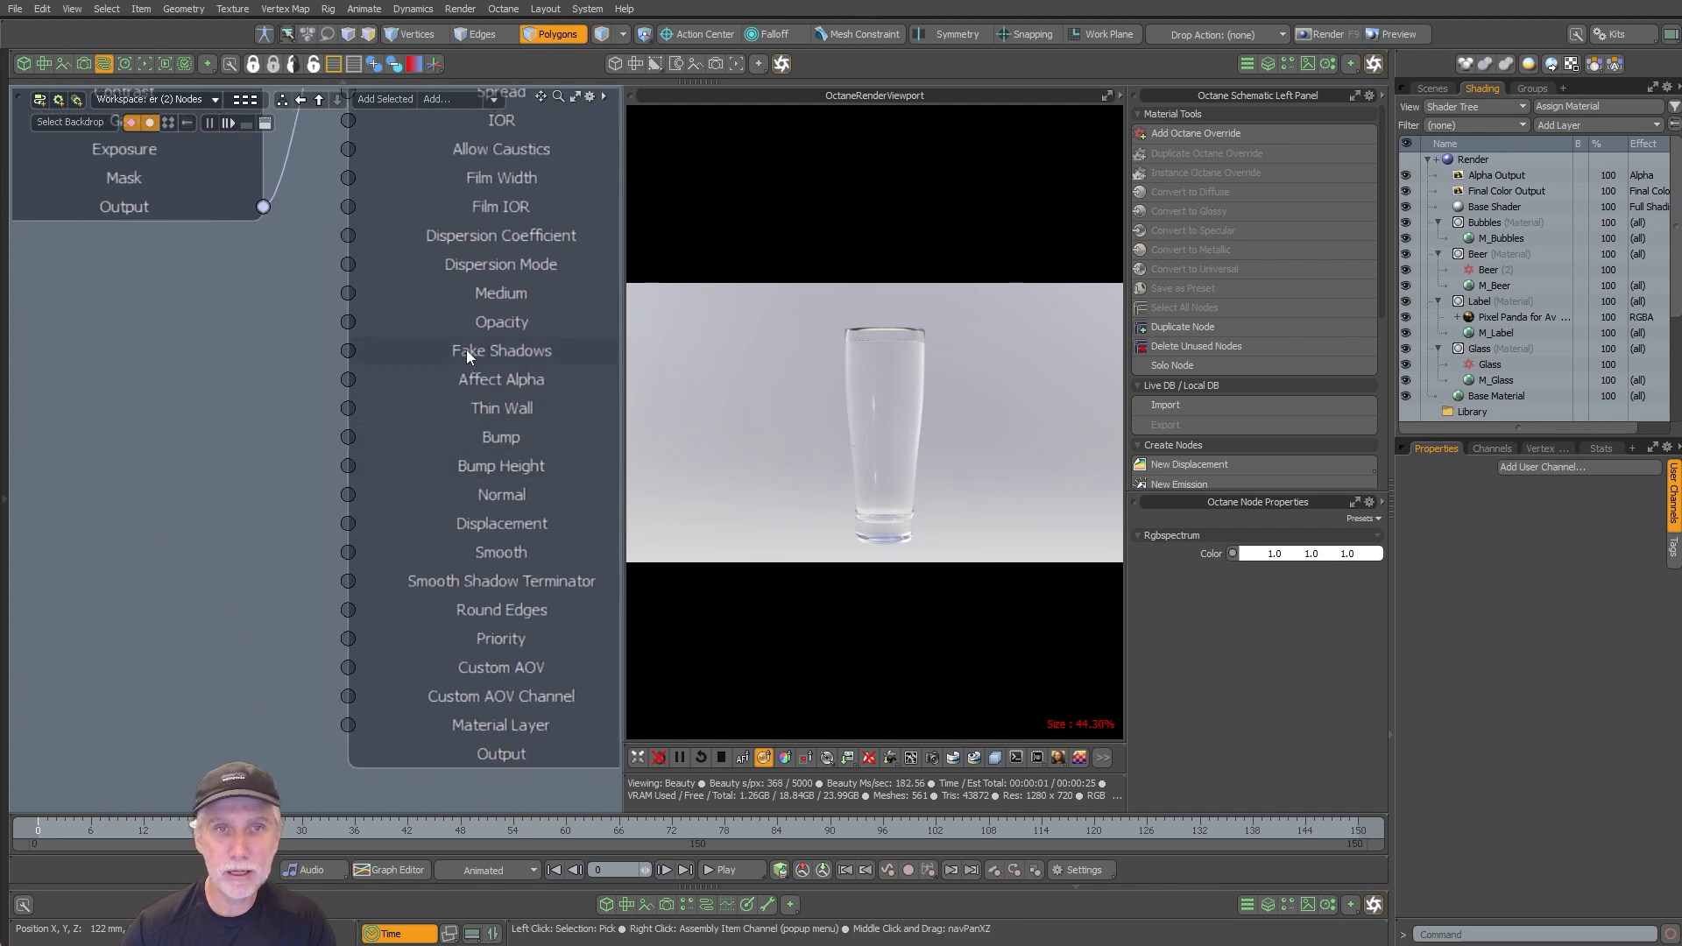
click(515, 298)
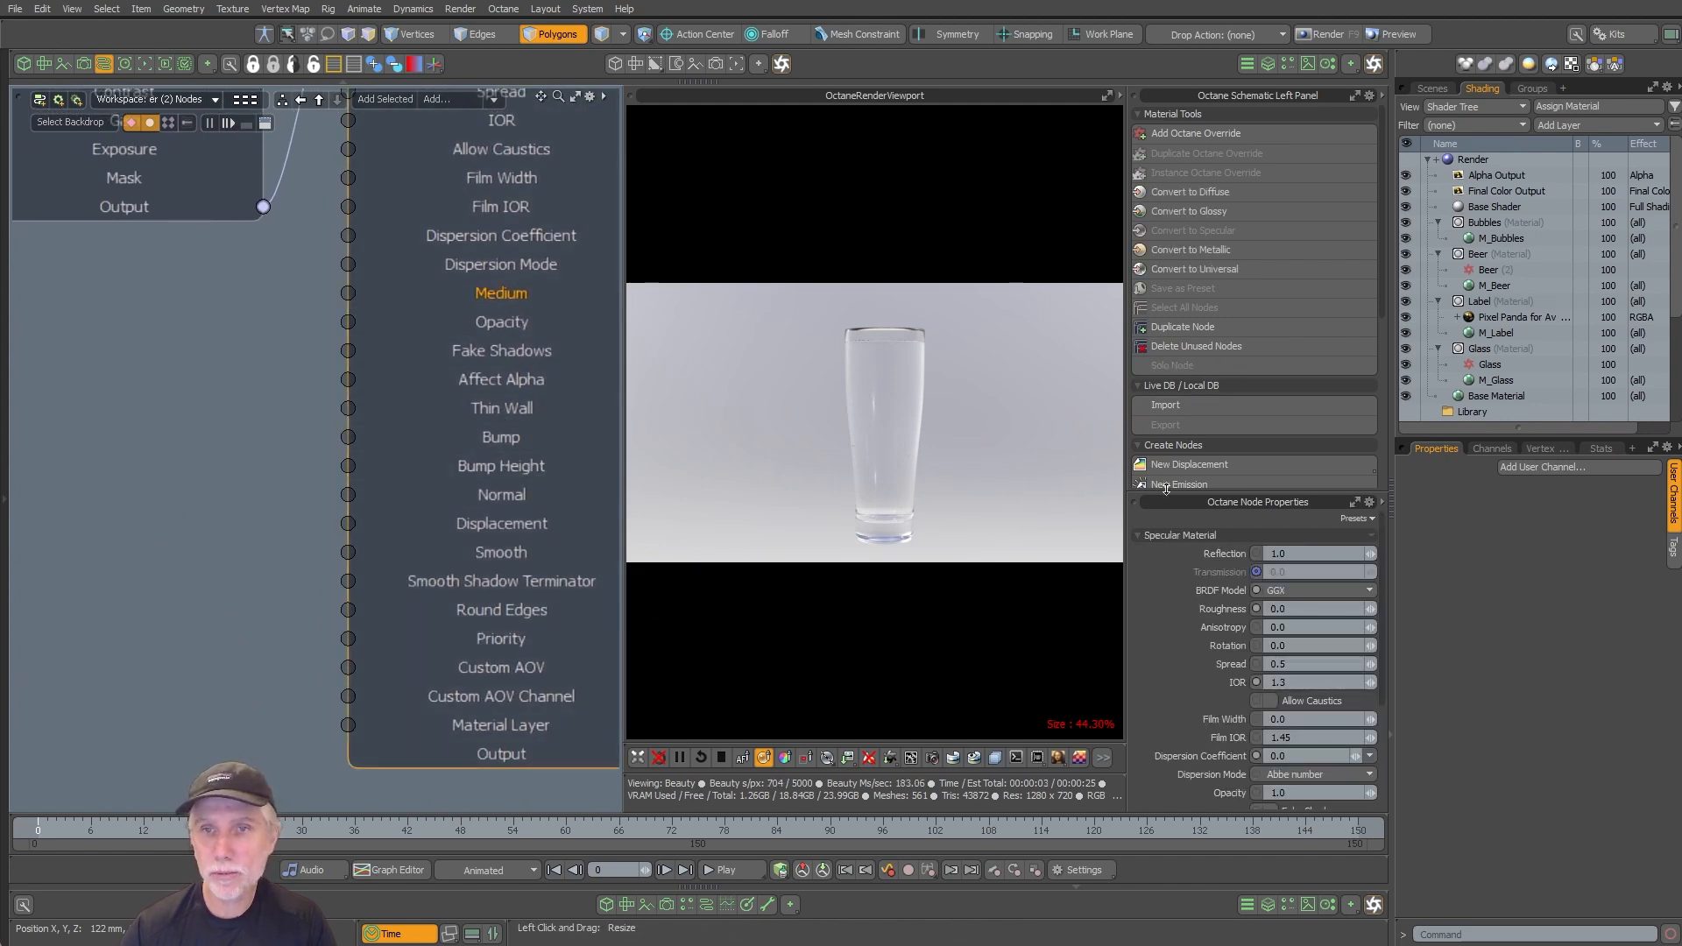
drag(1201, 506, 1201, 653)
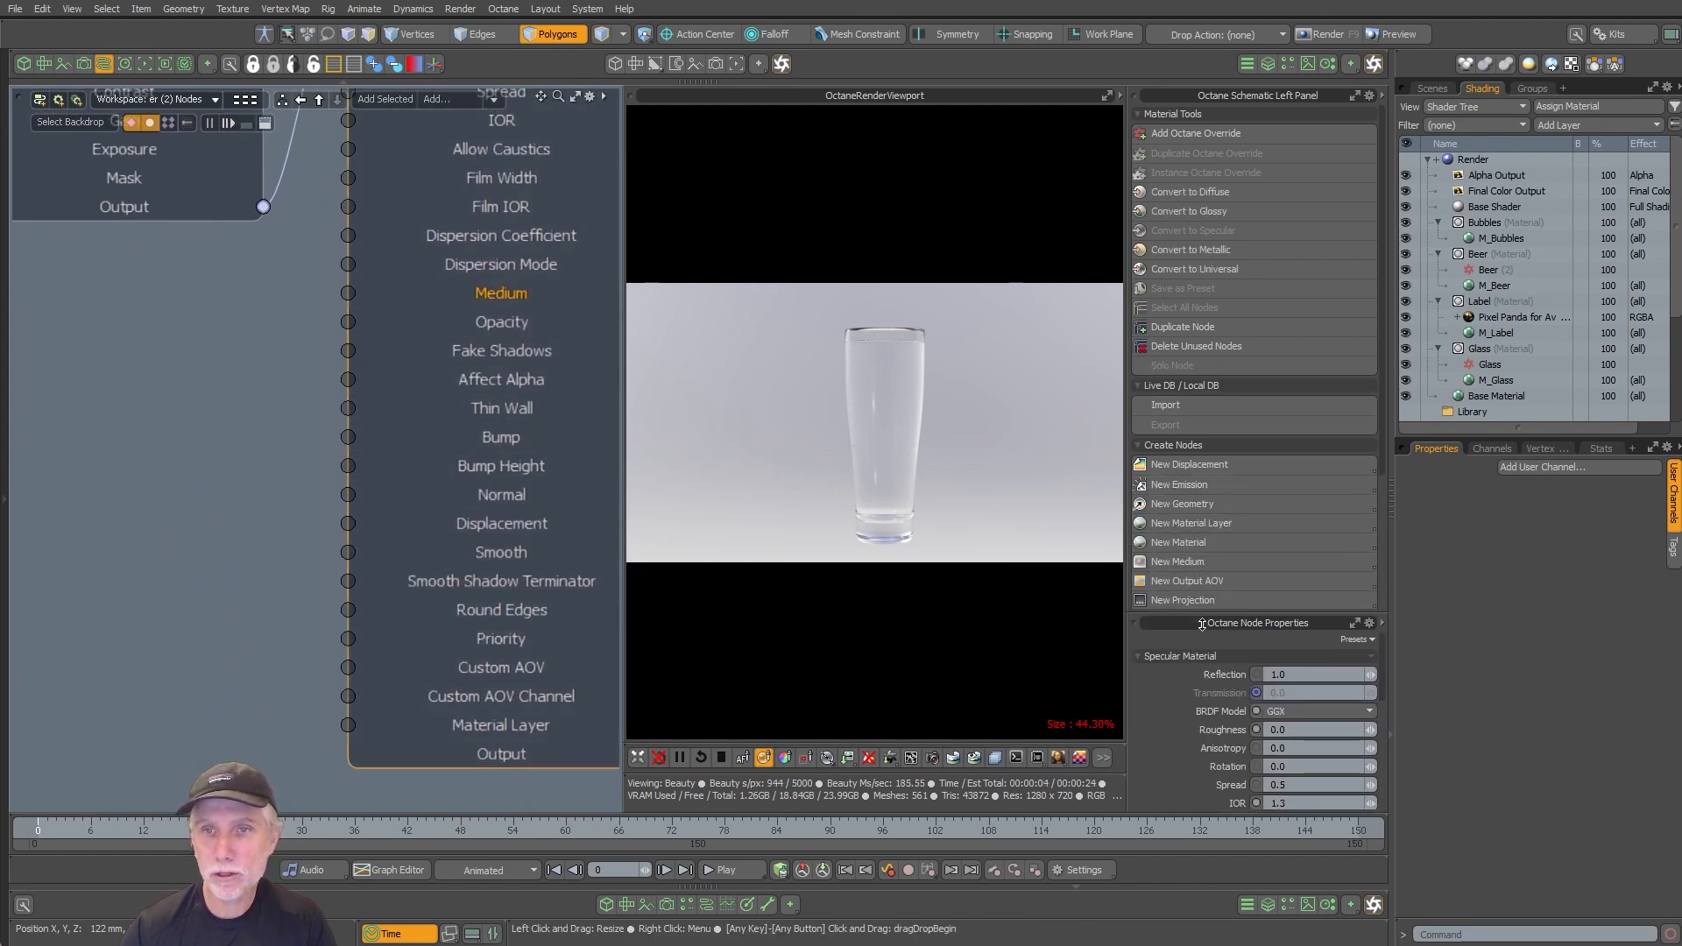
click(1209, 562)
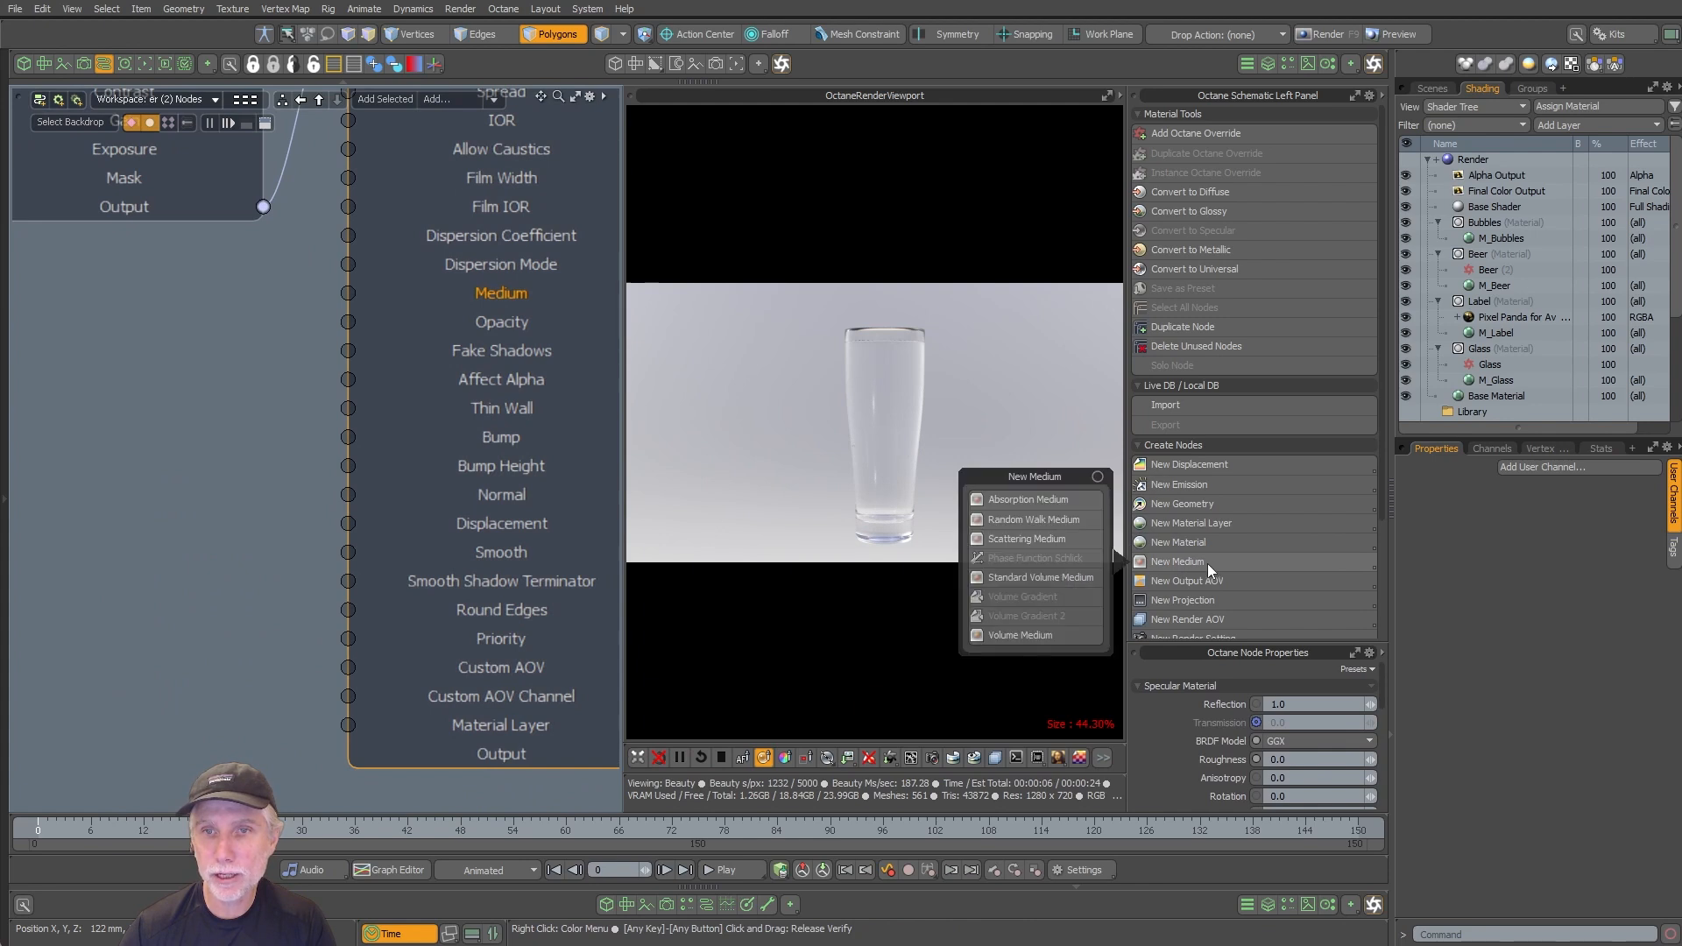
click(1029, 499)
scroll(502, 497, down, 7)
middle_drag(502, 498, 552, 545)
drag(420, 317, 398, 493)
Step: Set the absorption medium's Octane RGB Color to orange (0.99, 0.63, 0.28)
click(244, 486)
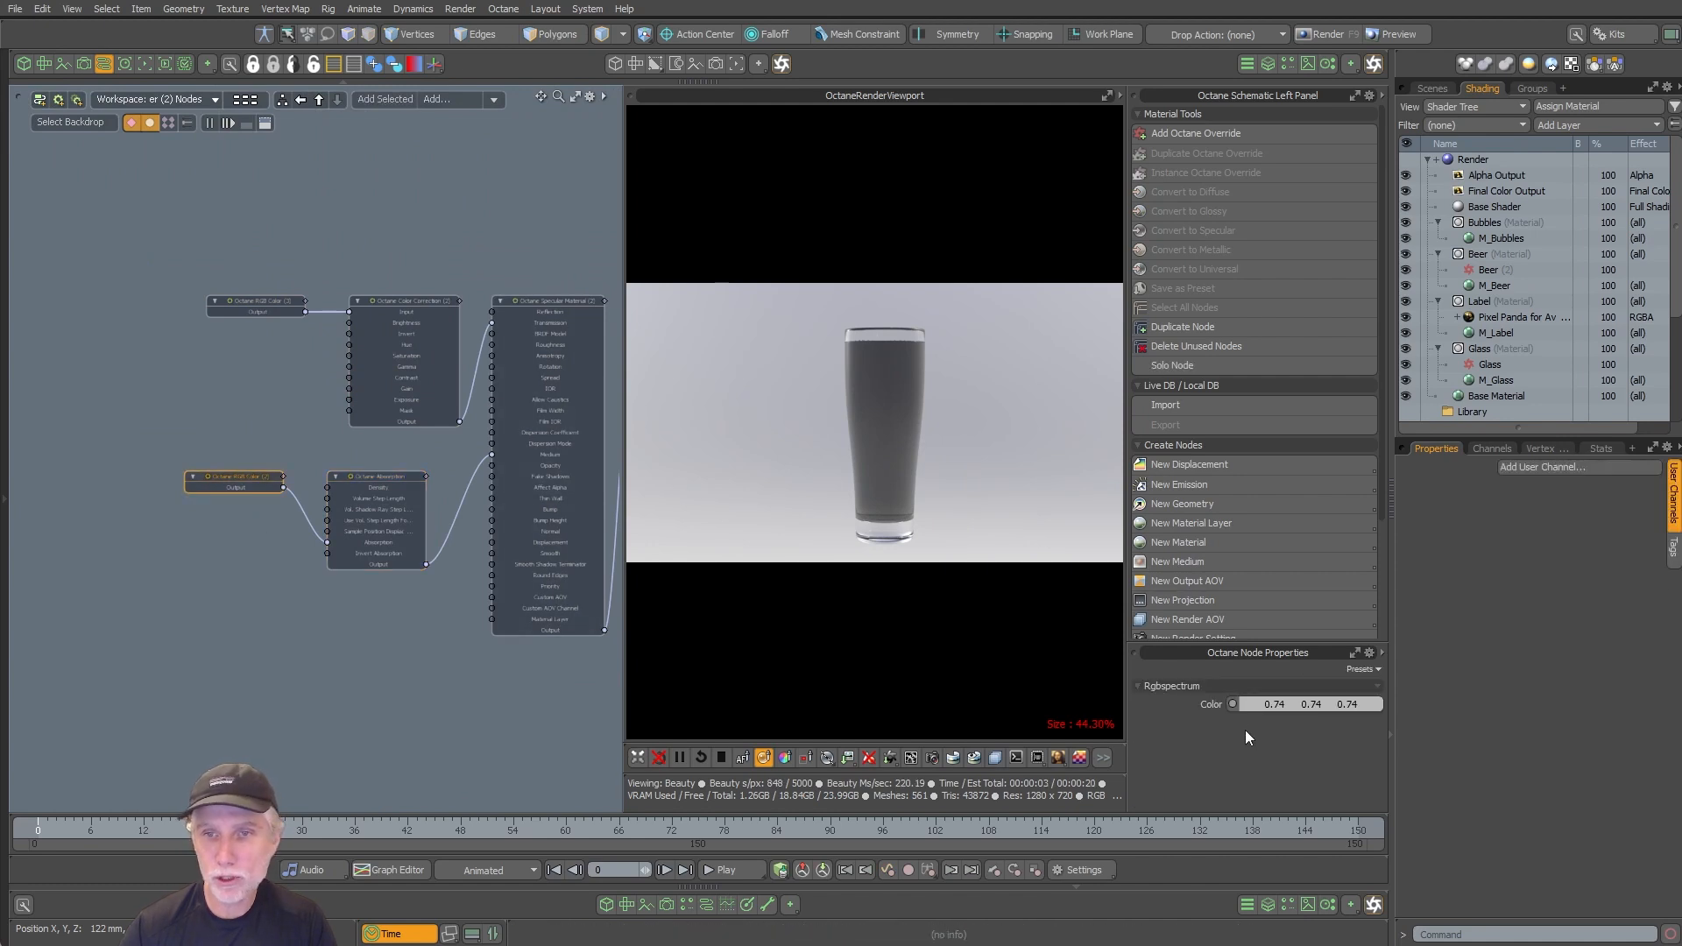
click(1244, 707)
drag(807, 593, 906, 576)
drag(850, 742, 896, 743)
drag(906, 576, 917, 564)
drag(936, 716, 940, 722)
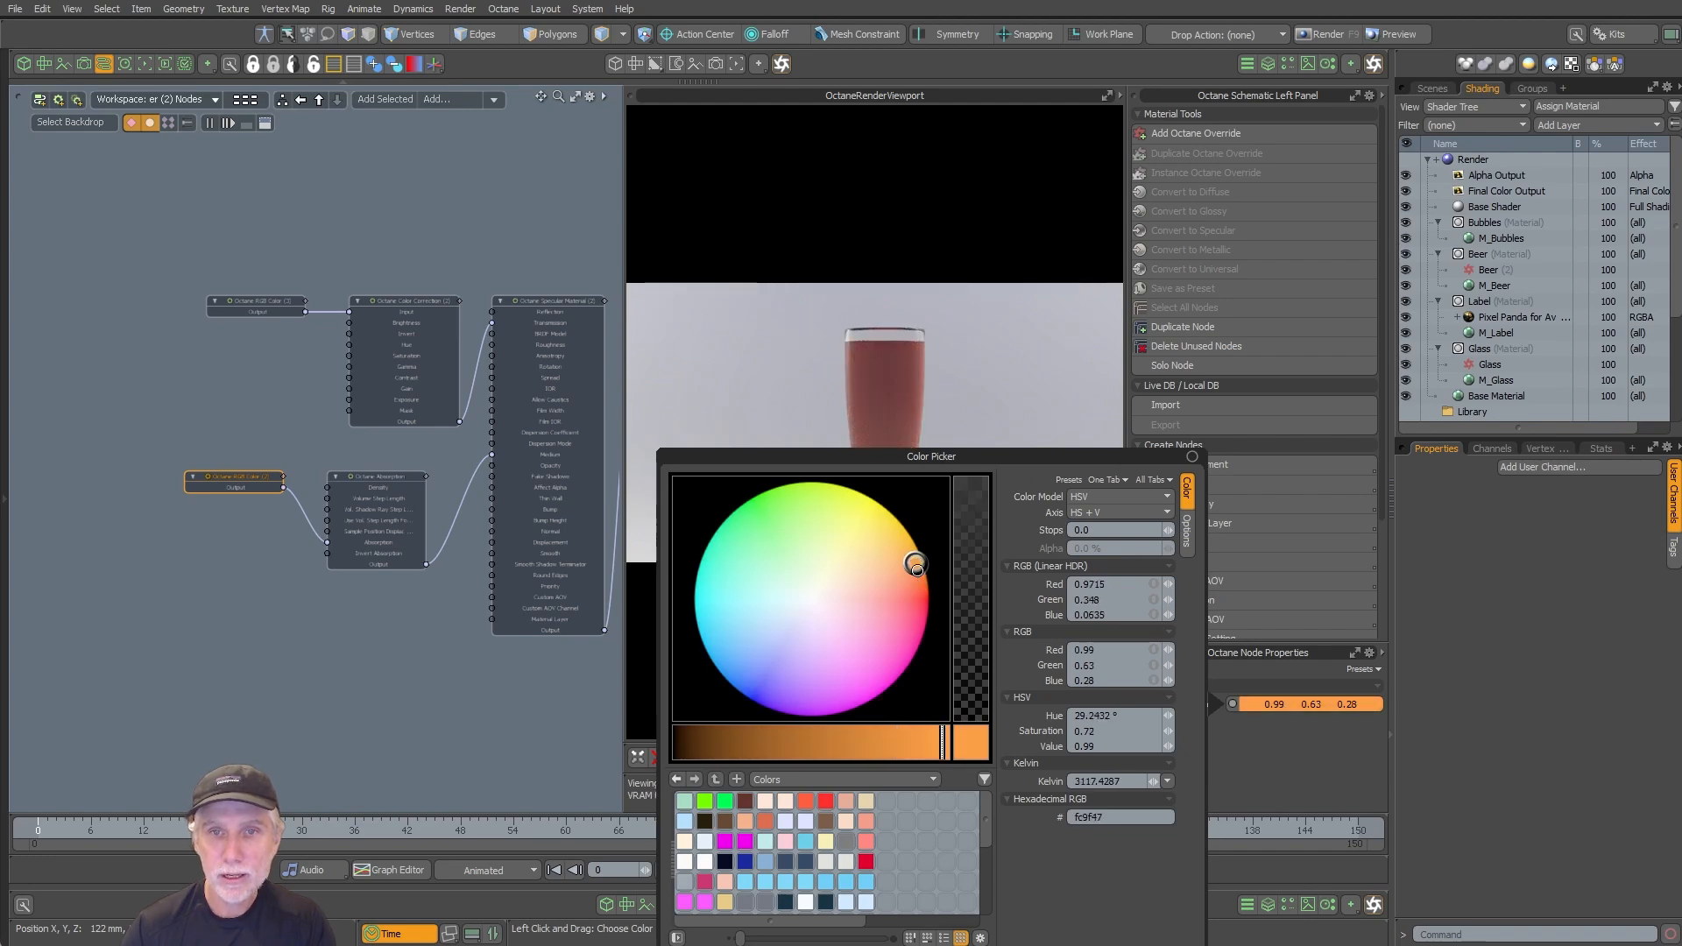
click(511, 652)
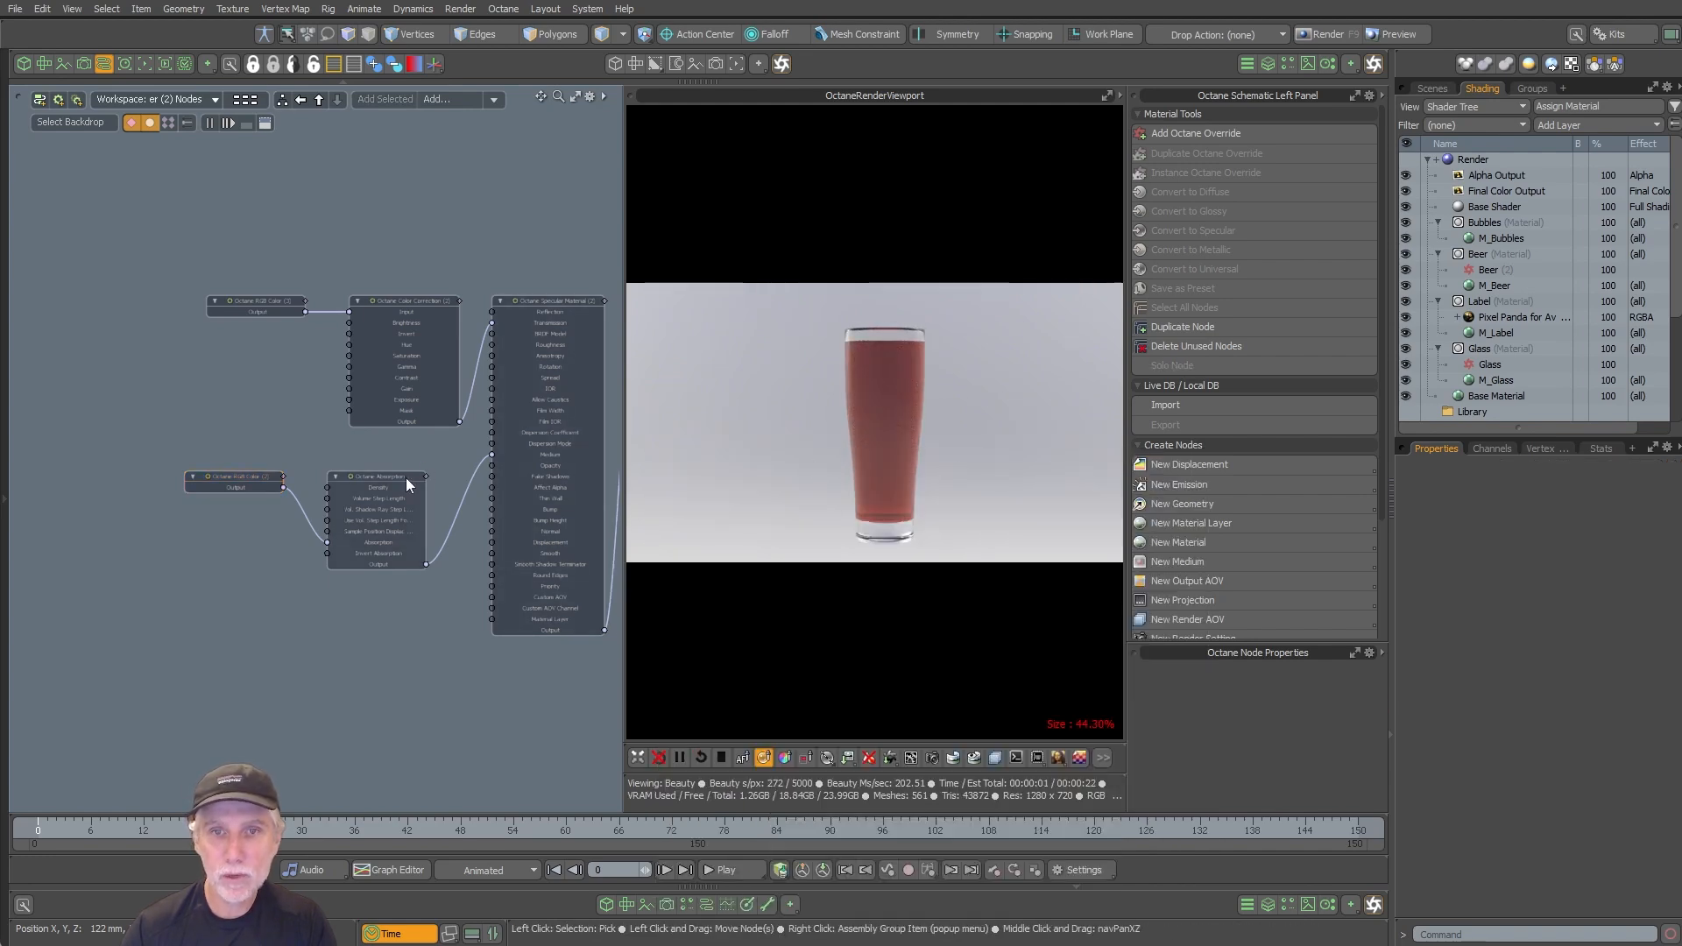
Step: Try Density values of 10 and 33 on the beer's Octane Absorption node and settle on 40
scroll(423, 473, up, 5)
click(342, 452)
drag(1302, 706, 1154, 697)
text(10)
key(Return)
text(33)
key(Return)
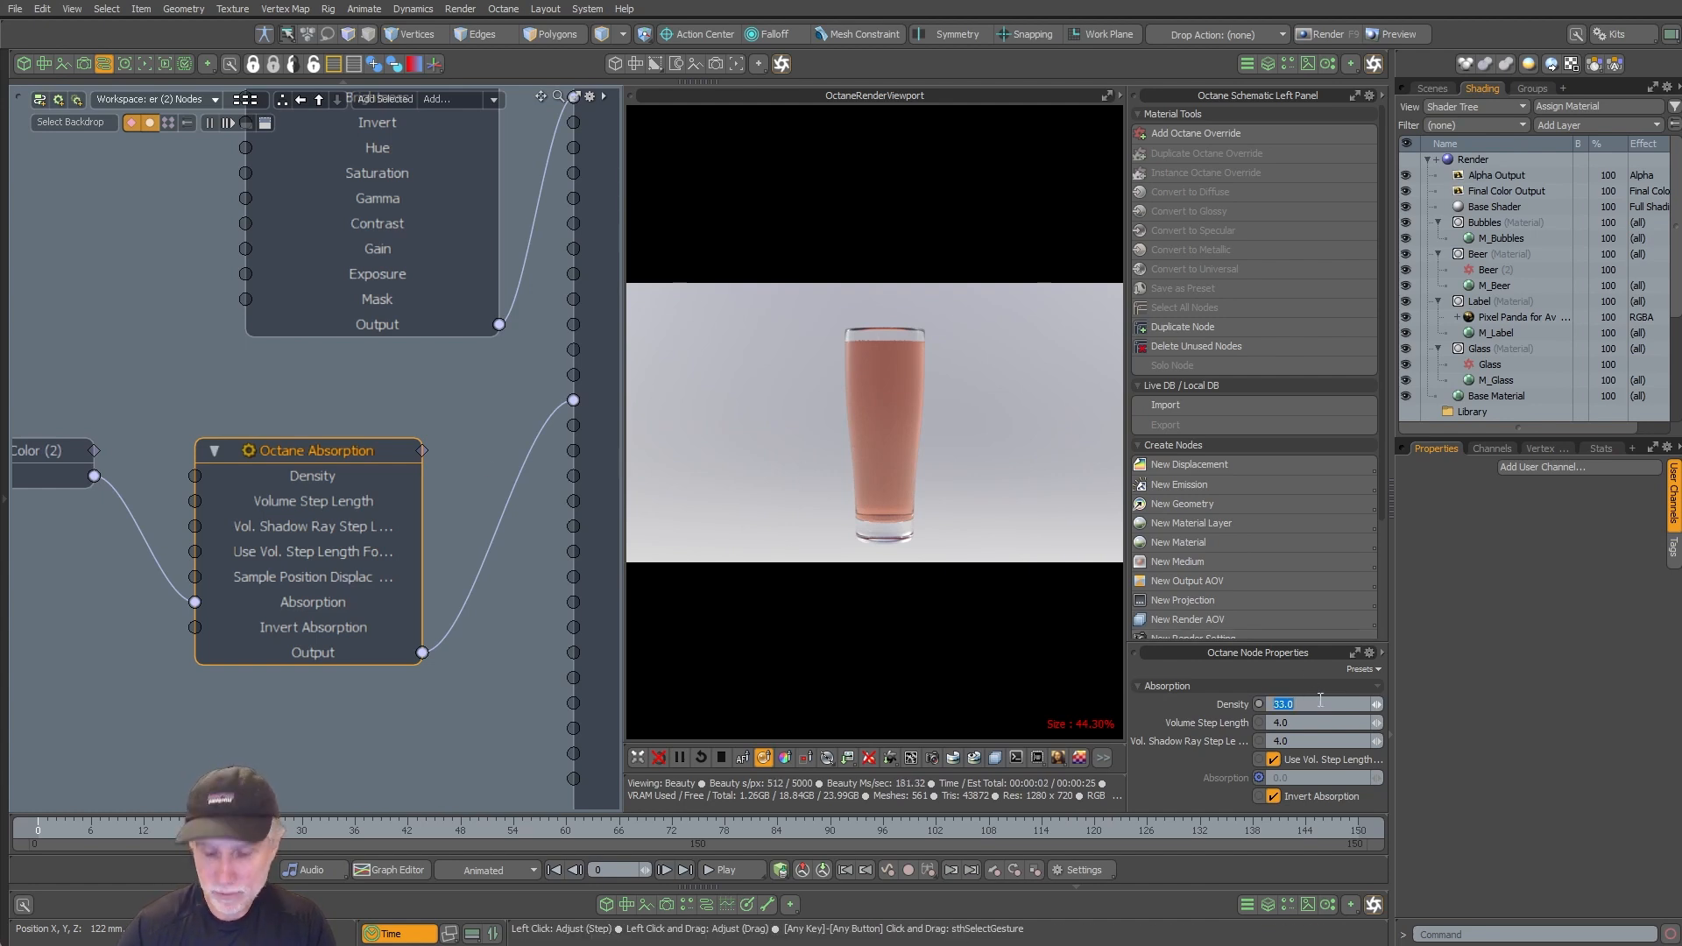
text(40)
key(Return)
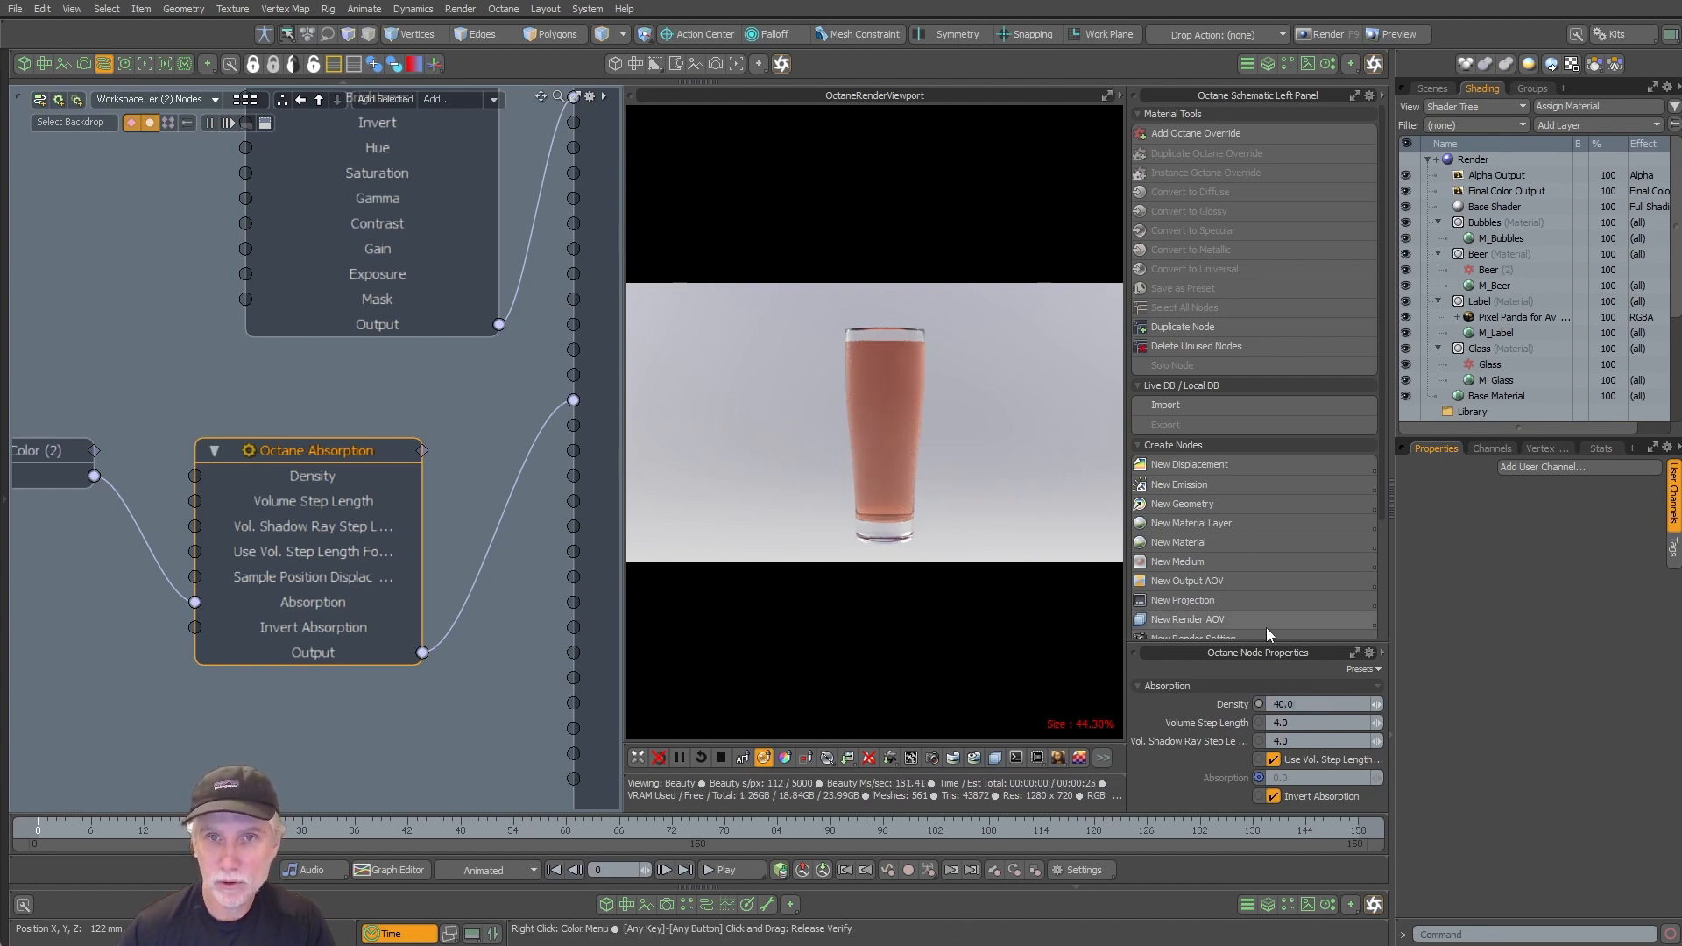
Step: Return to the 3D model view and add an Octane override to the Bubbles material group
click(24, 68)
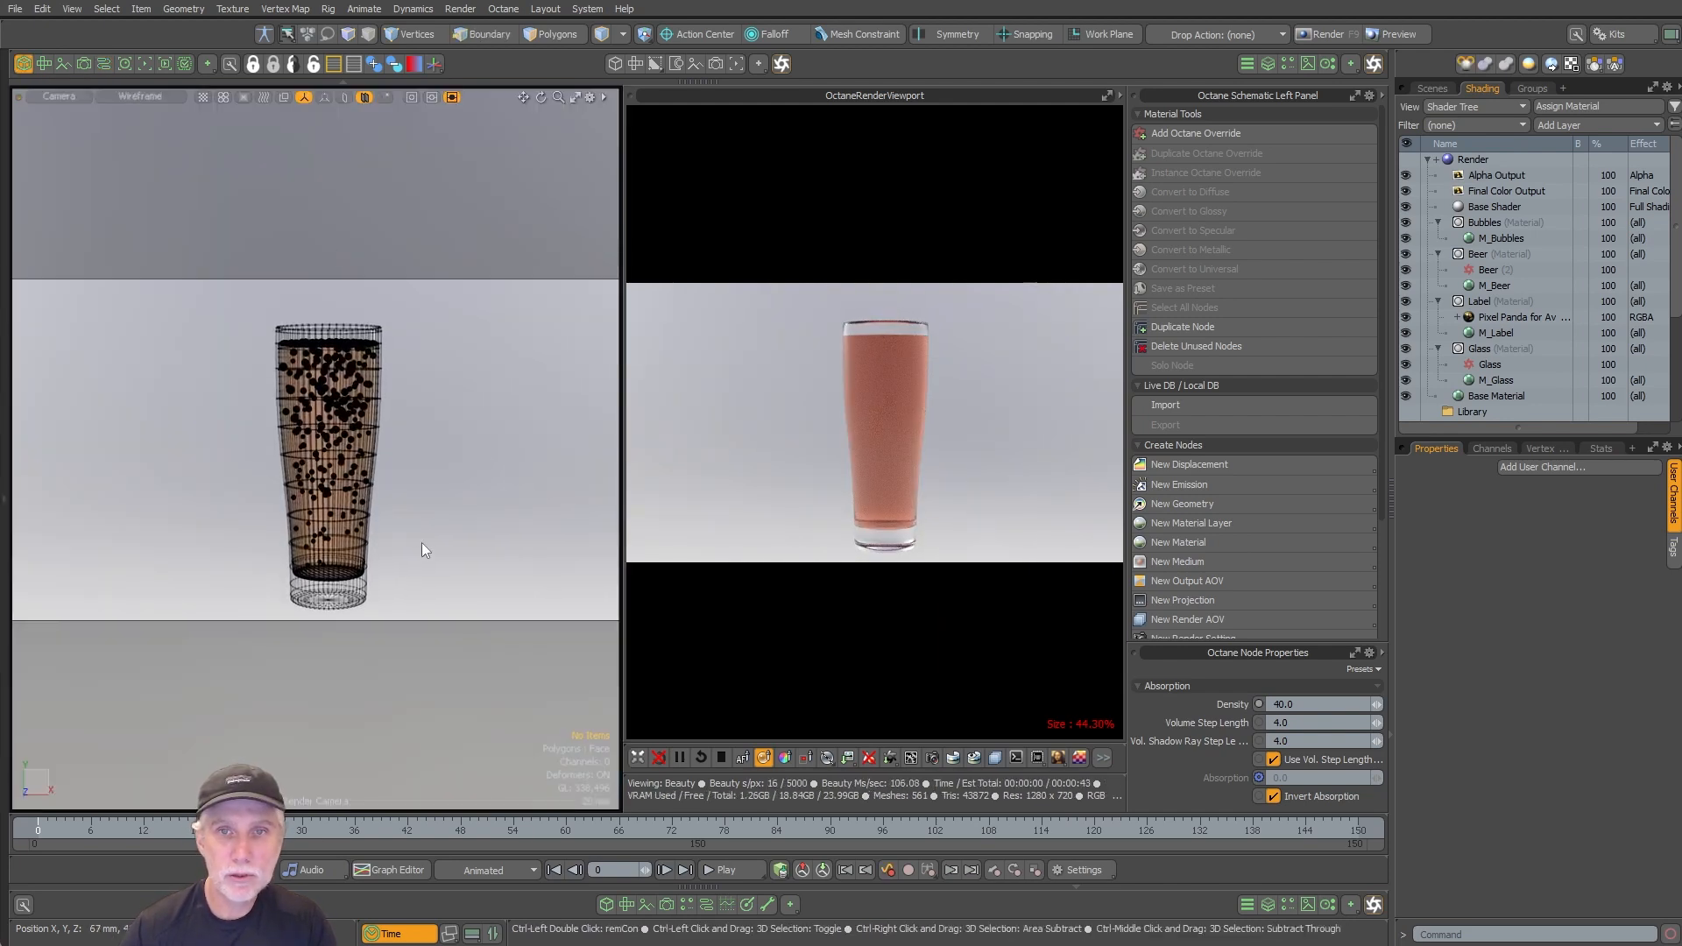
click(1492, 225)
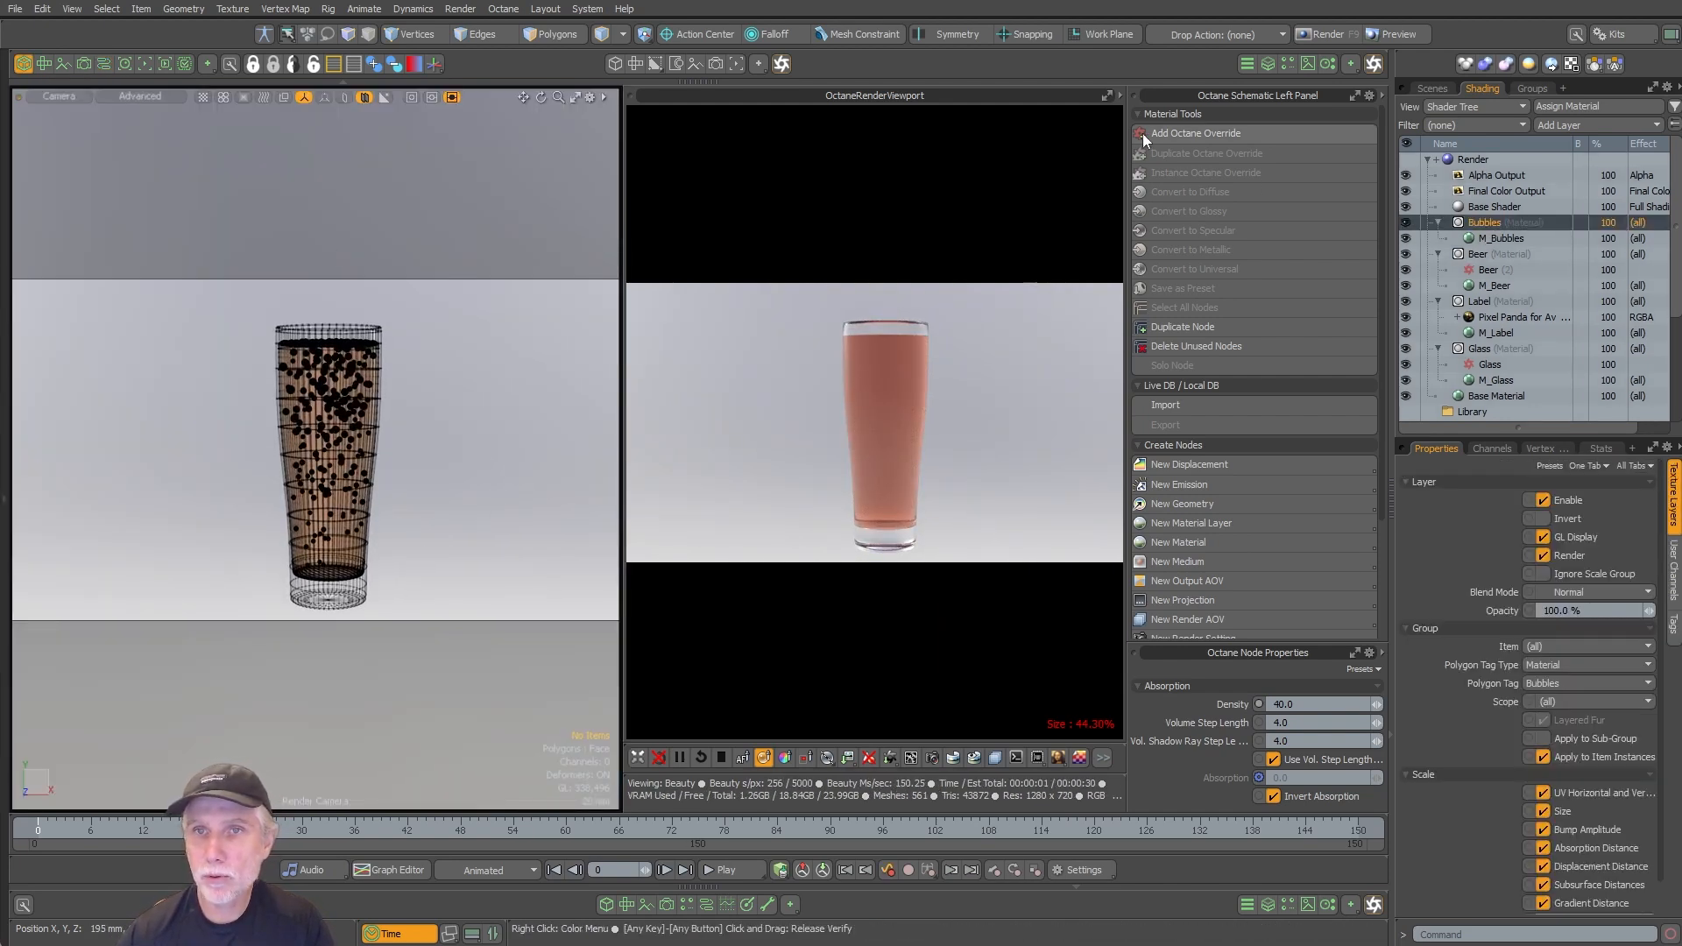
click(1201, 133)
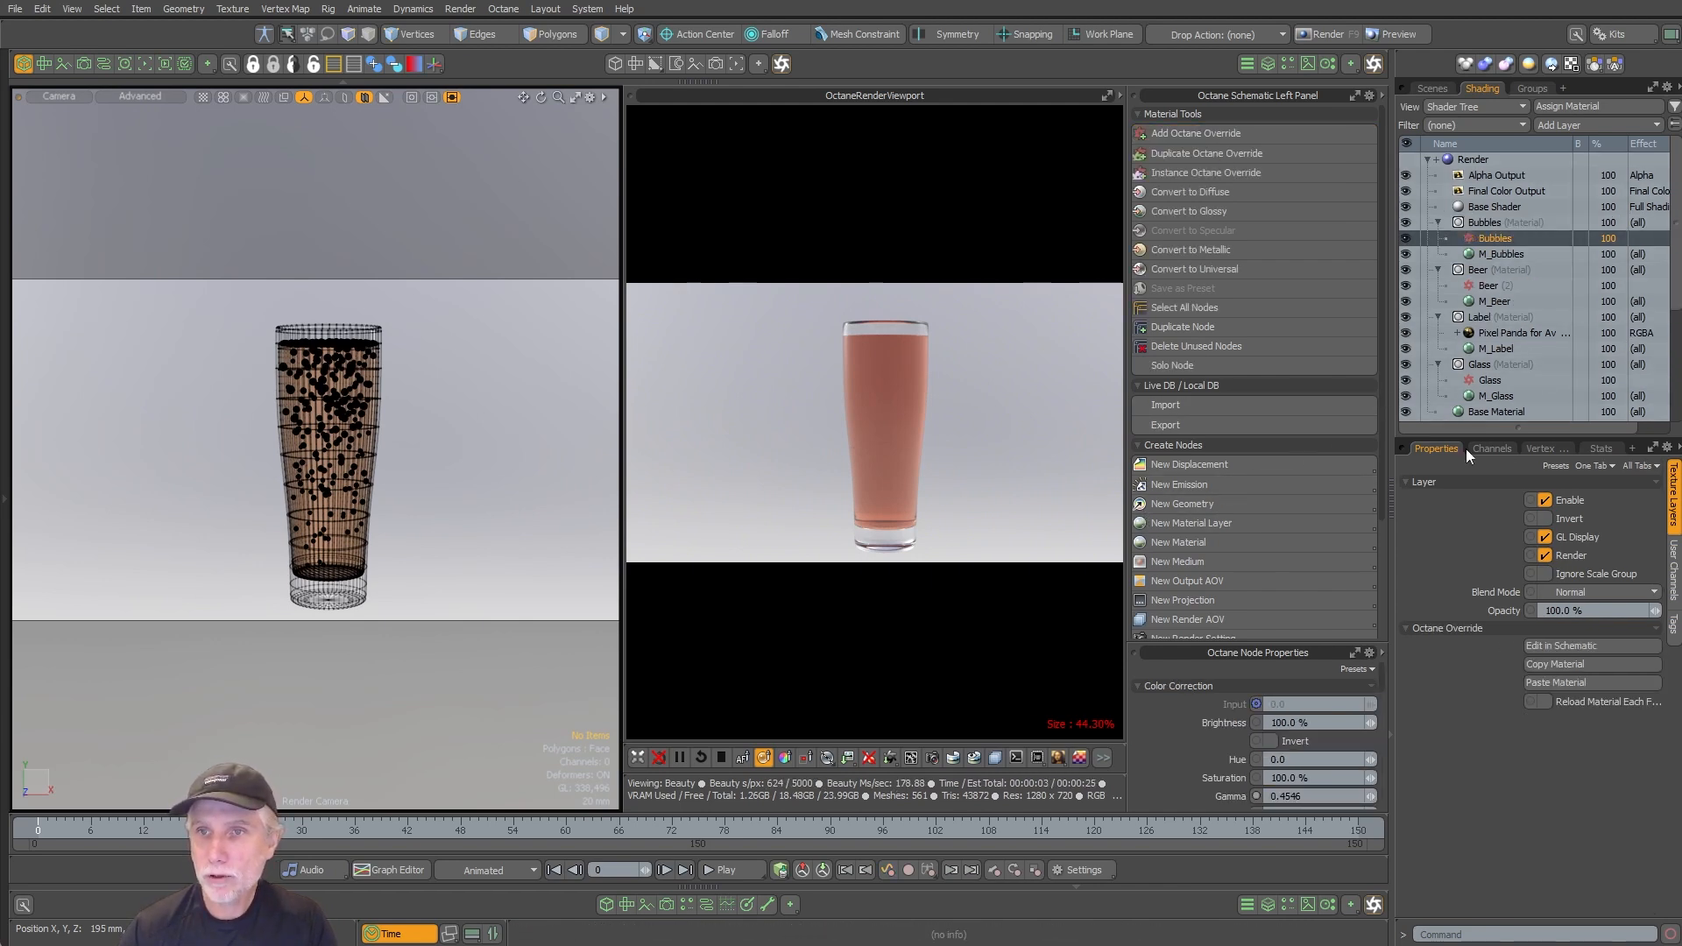
Step: Set the Priority of the Beer override's Octane Specular Material to 1
click(1498, 381)
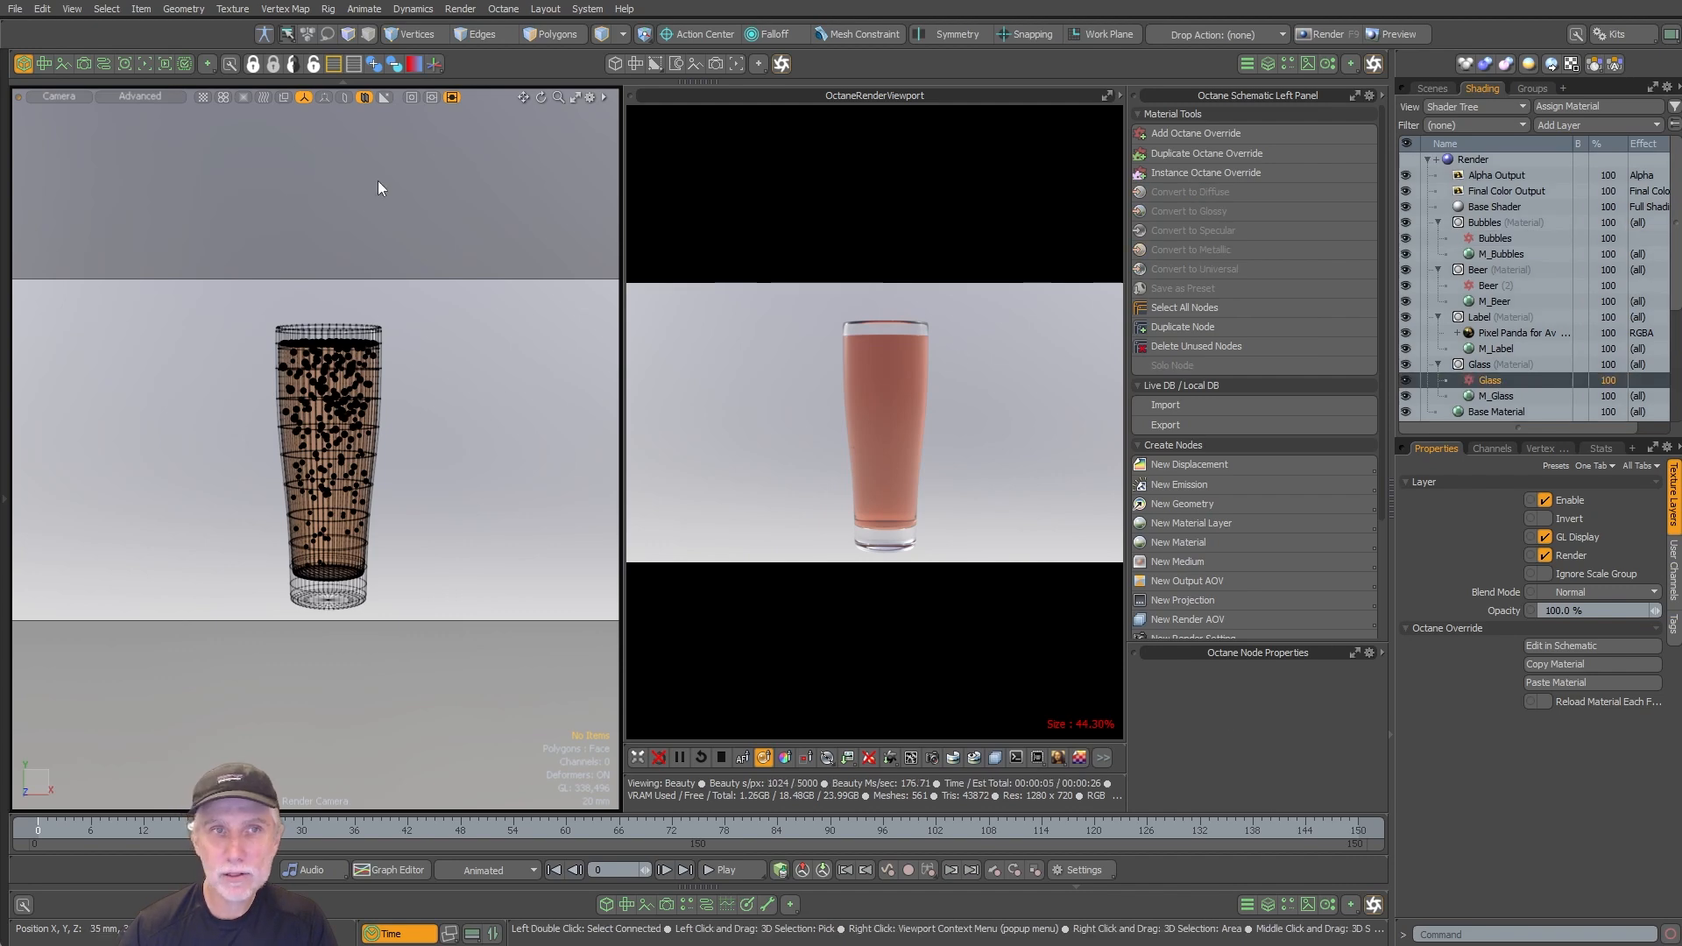
click(104, 64)
scroll(435, 348, down, 3)
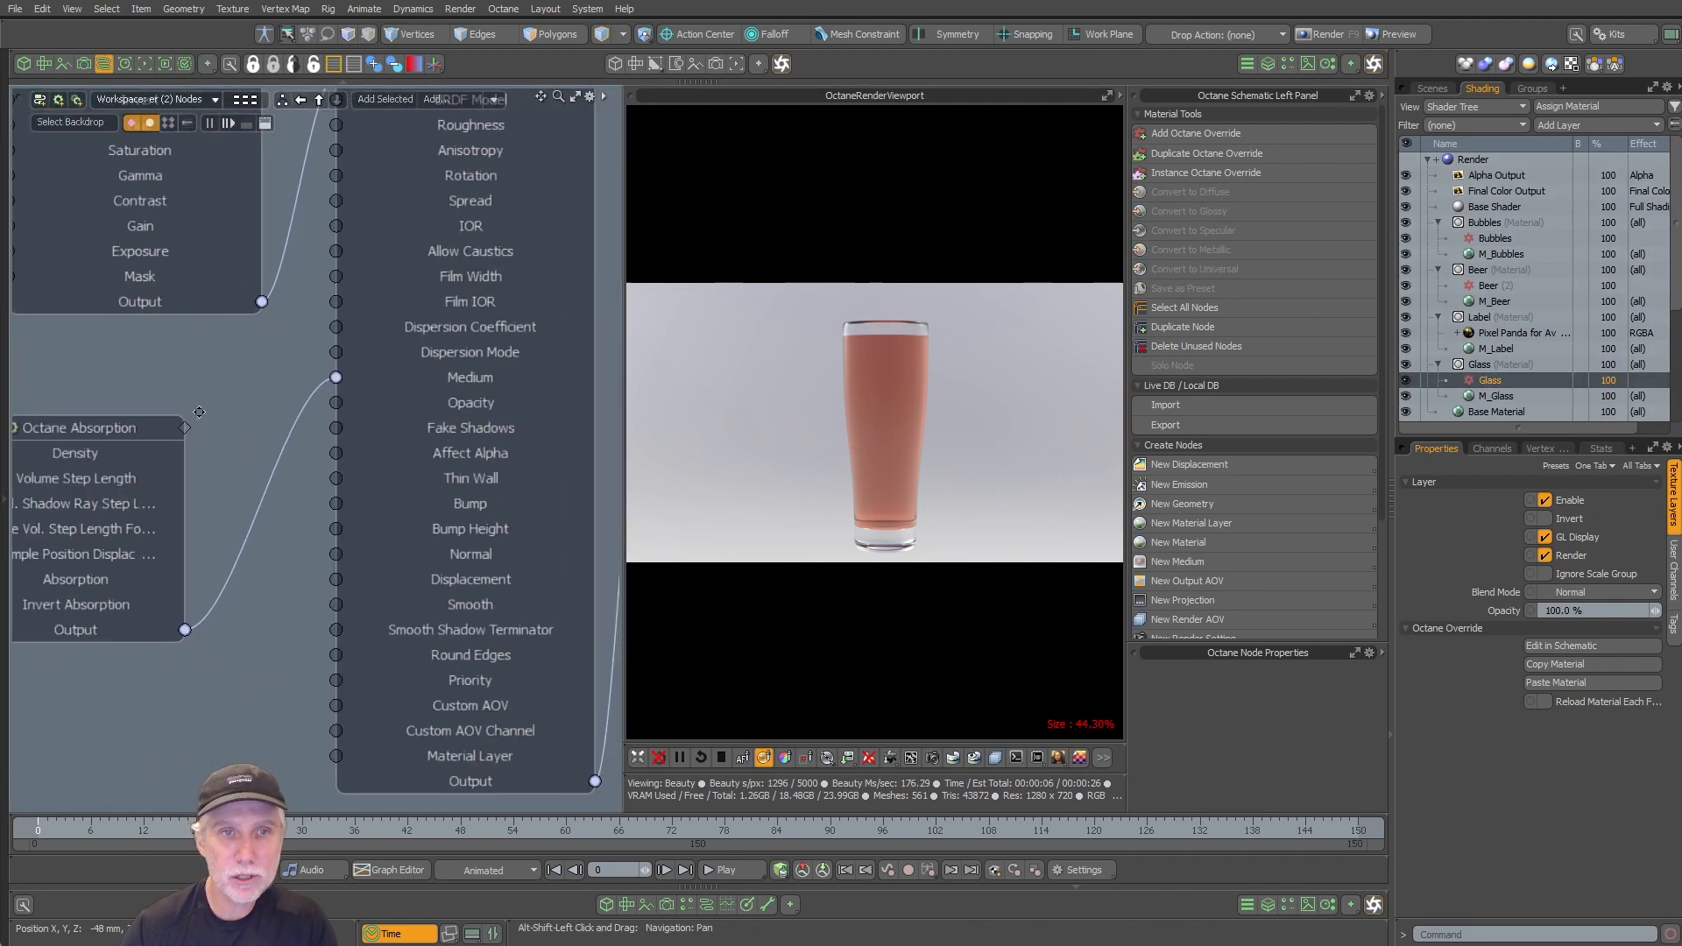
click(457, 148)
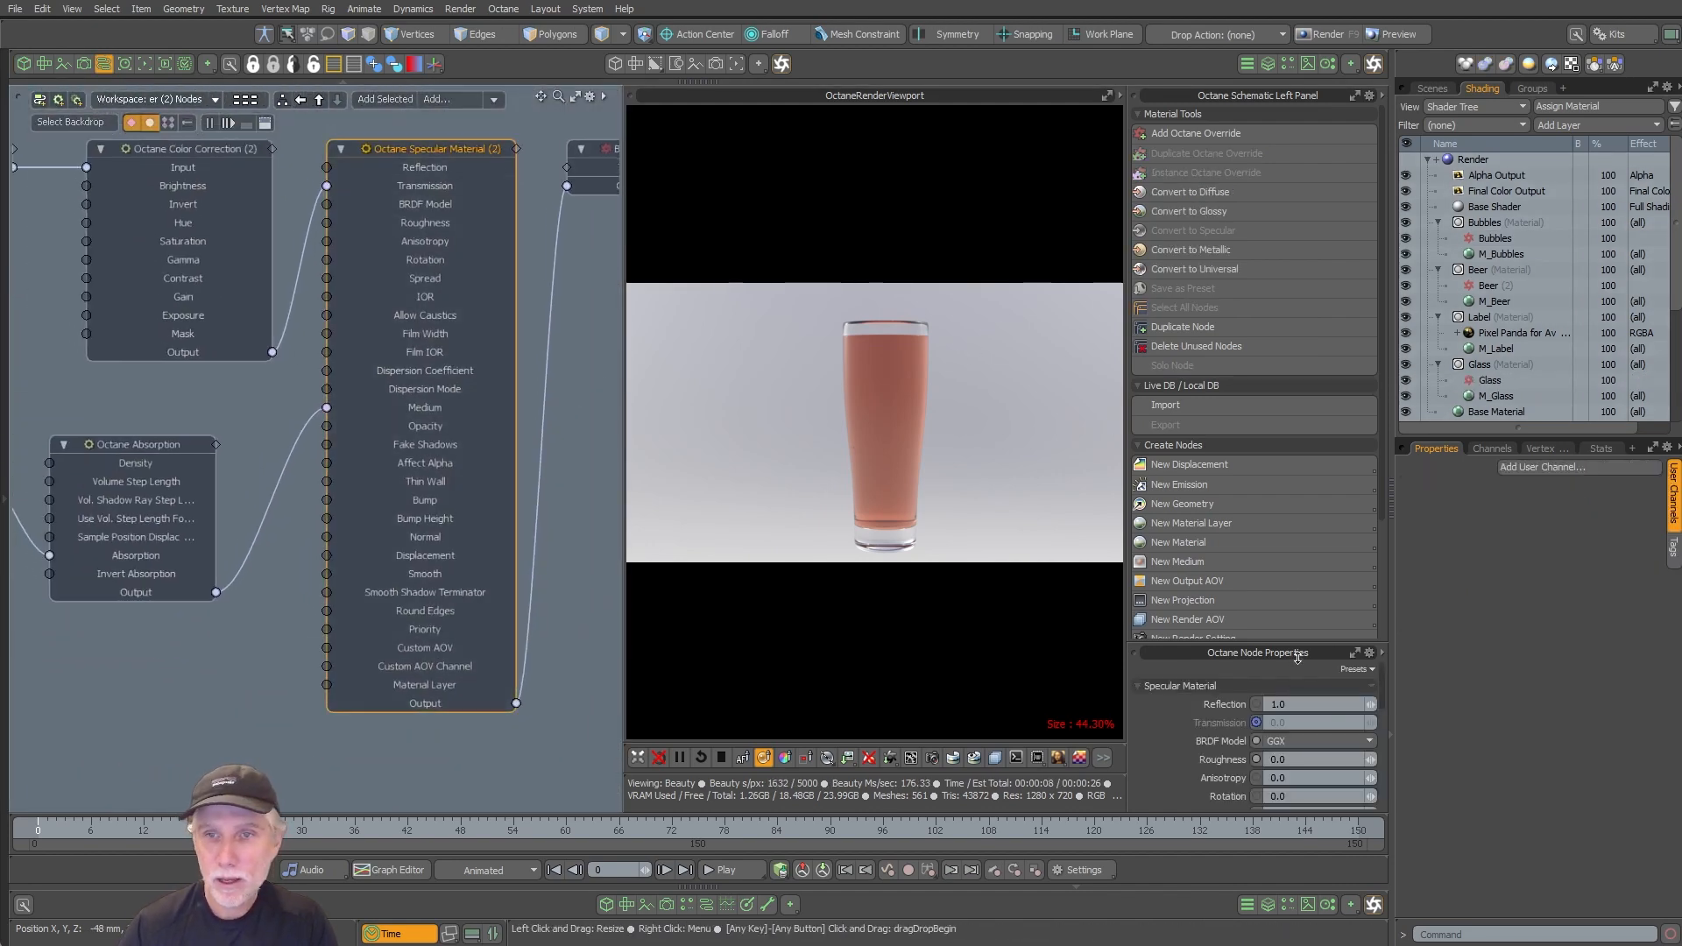
drag(1284, 653, 1284, 319)
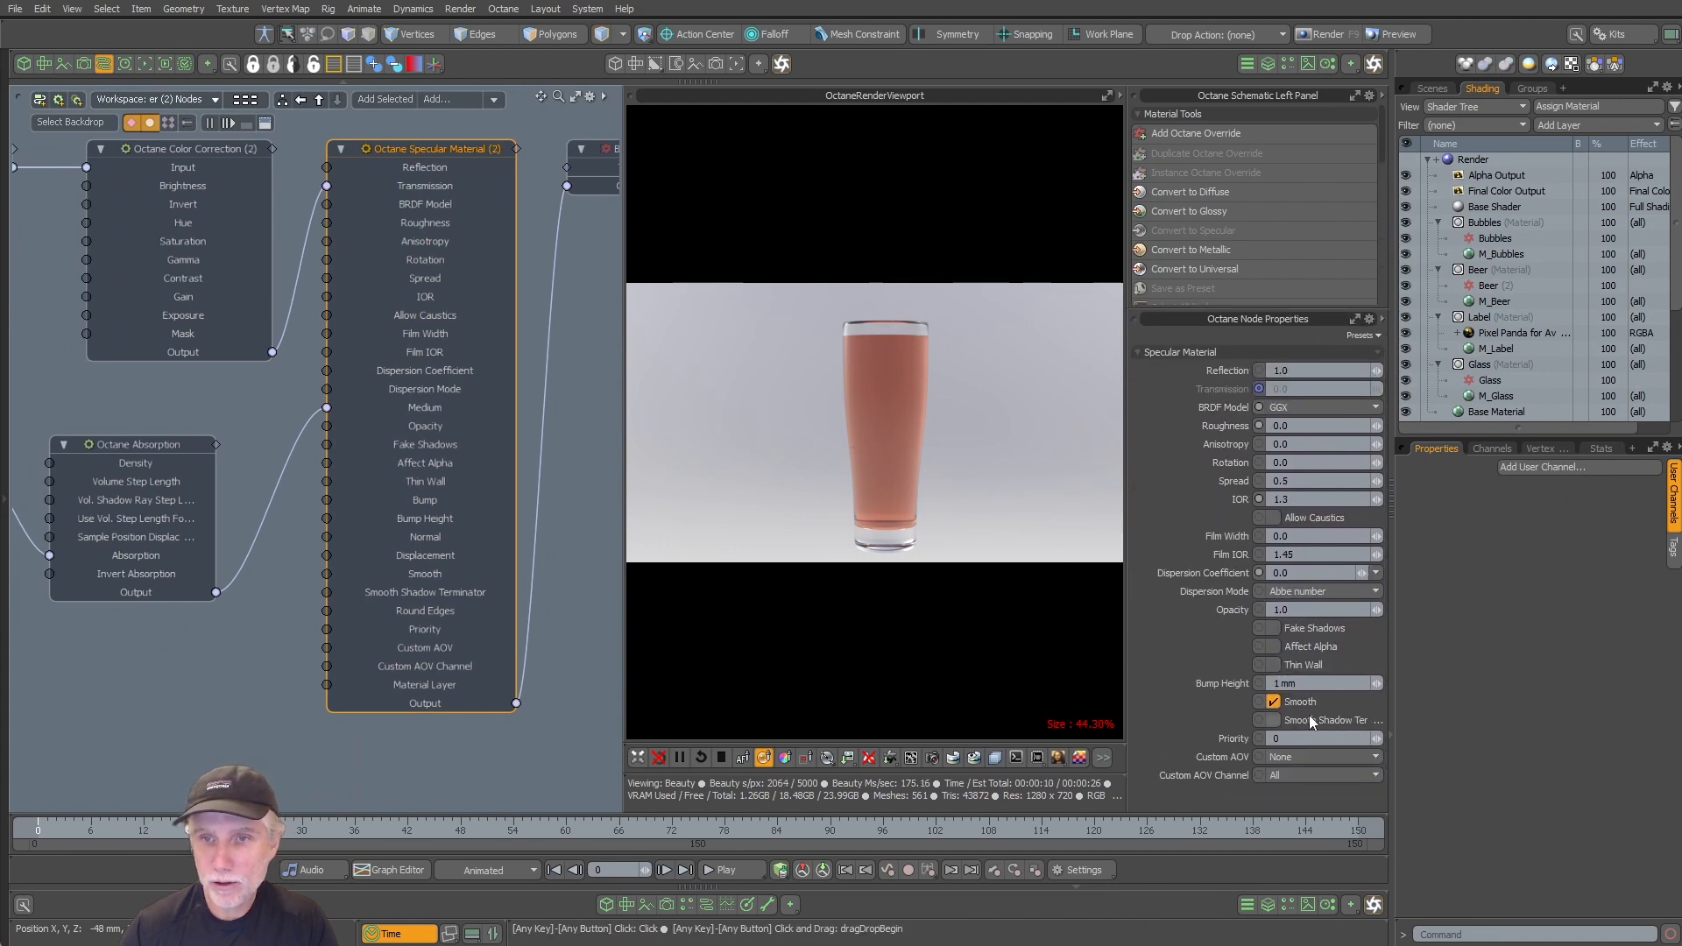
key(Return)
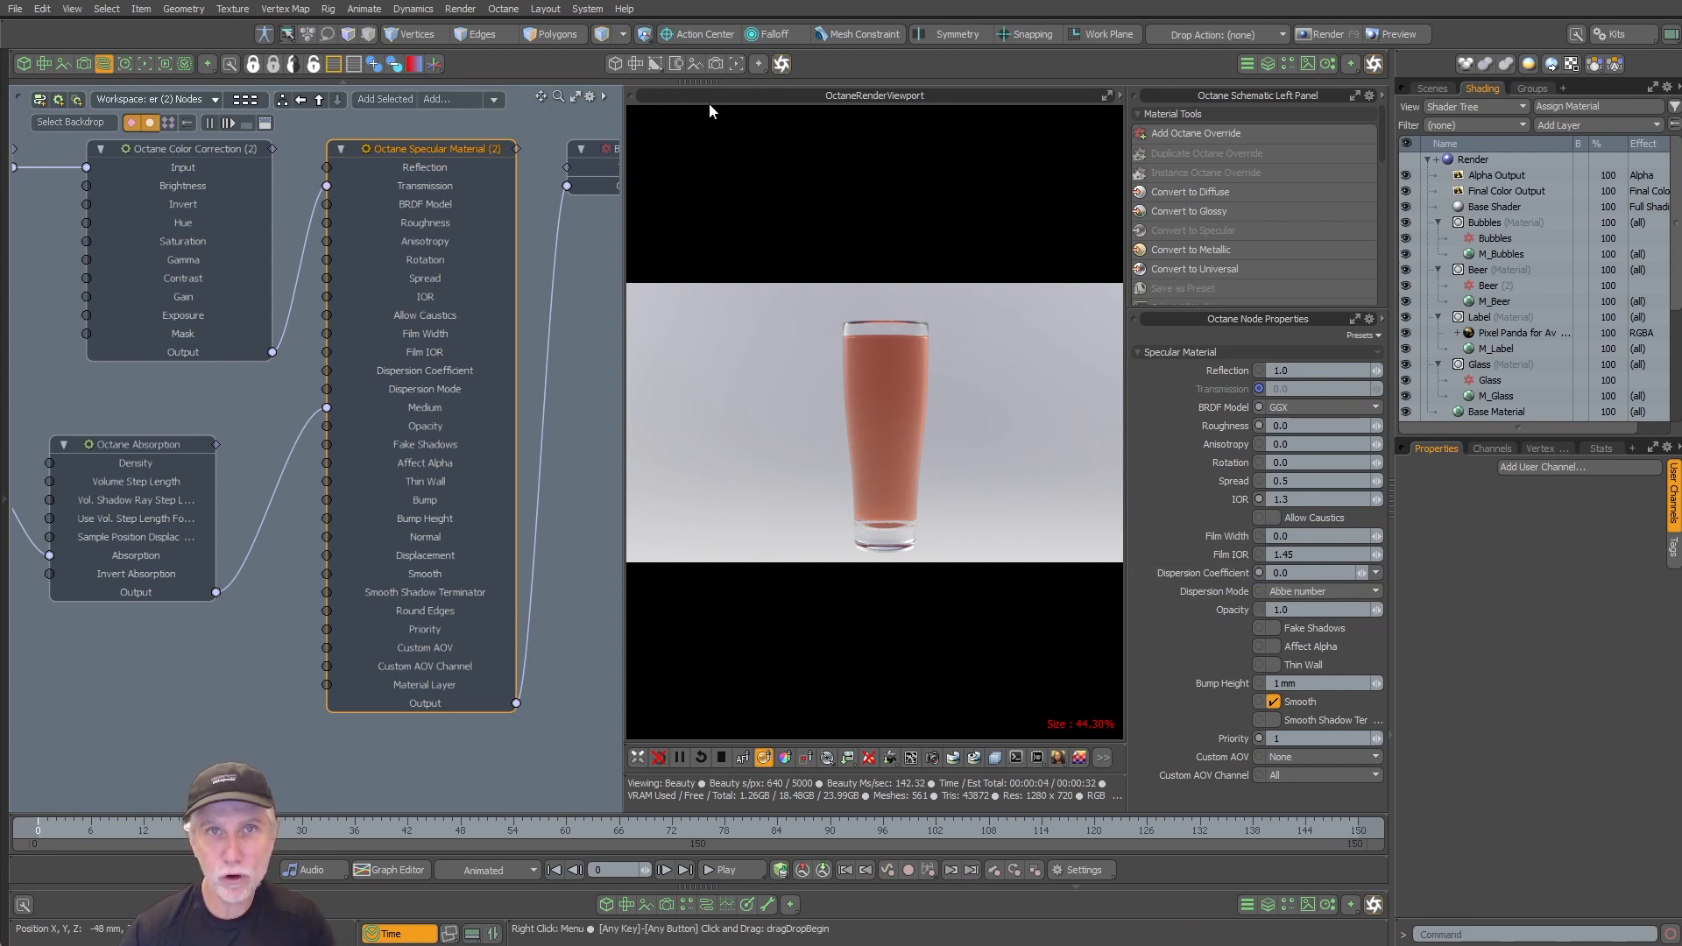
Step: Switch Nested Dielectrics off and back on in the Octane kernel settings to compare the render
click(911, 759)
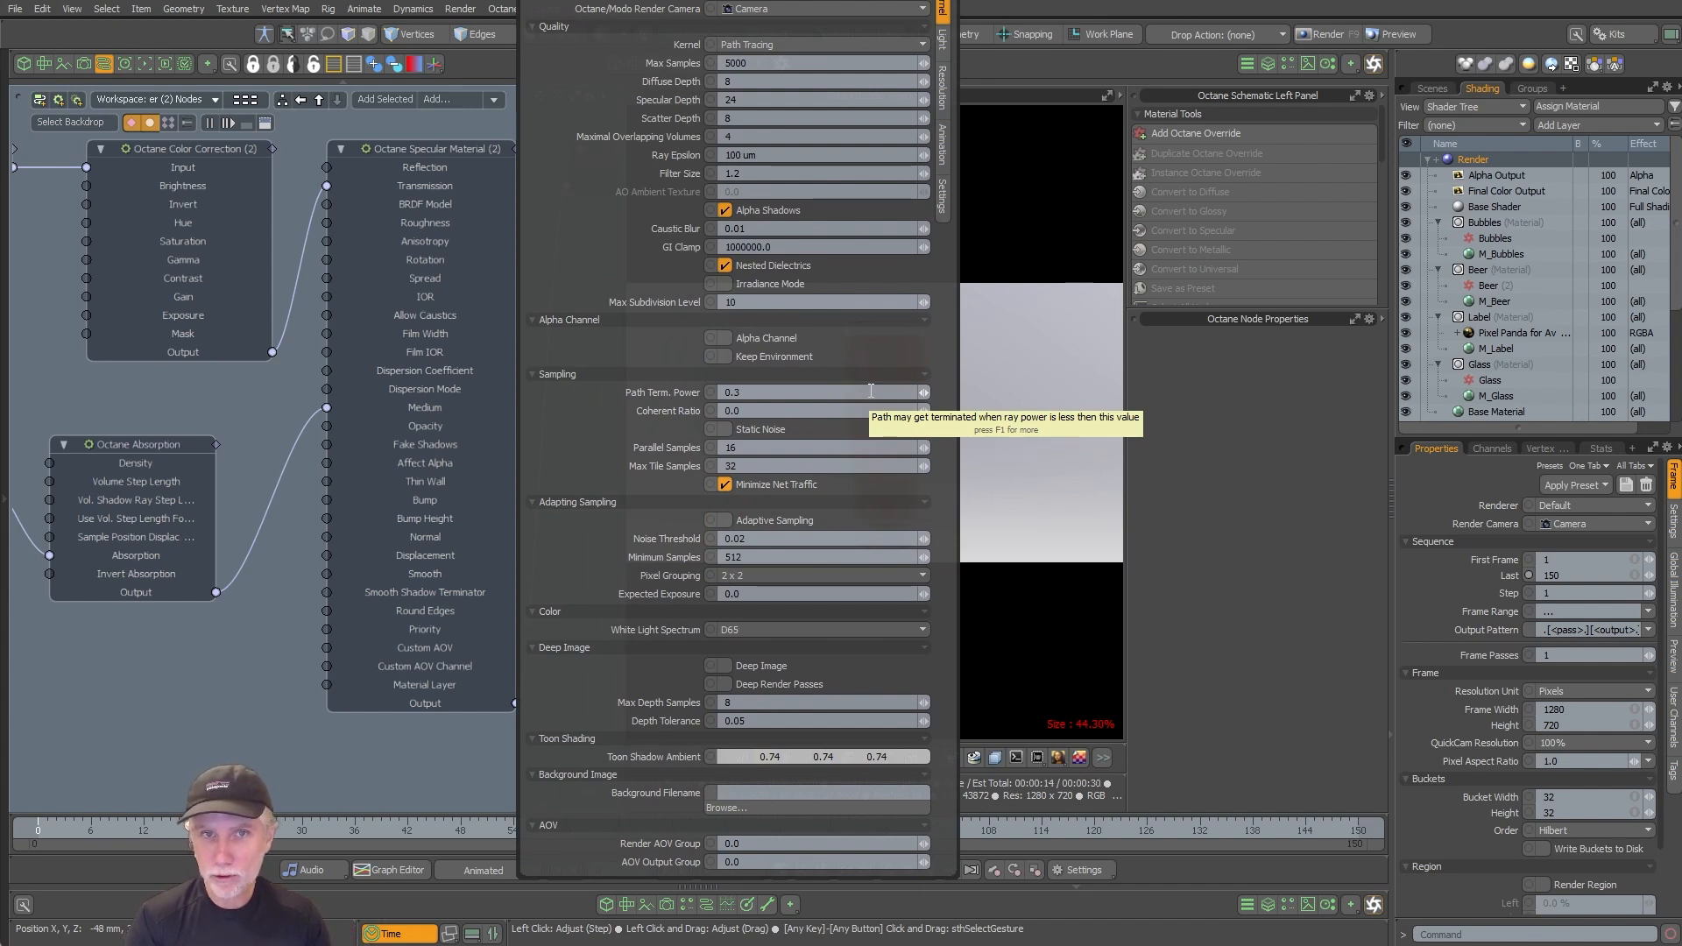
click(808, 267)
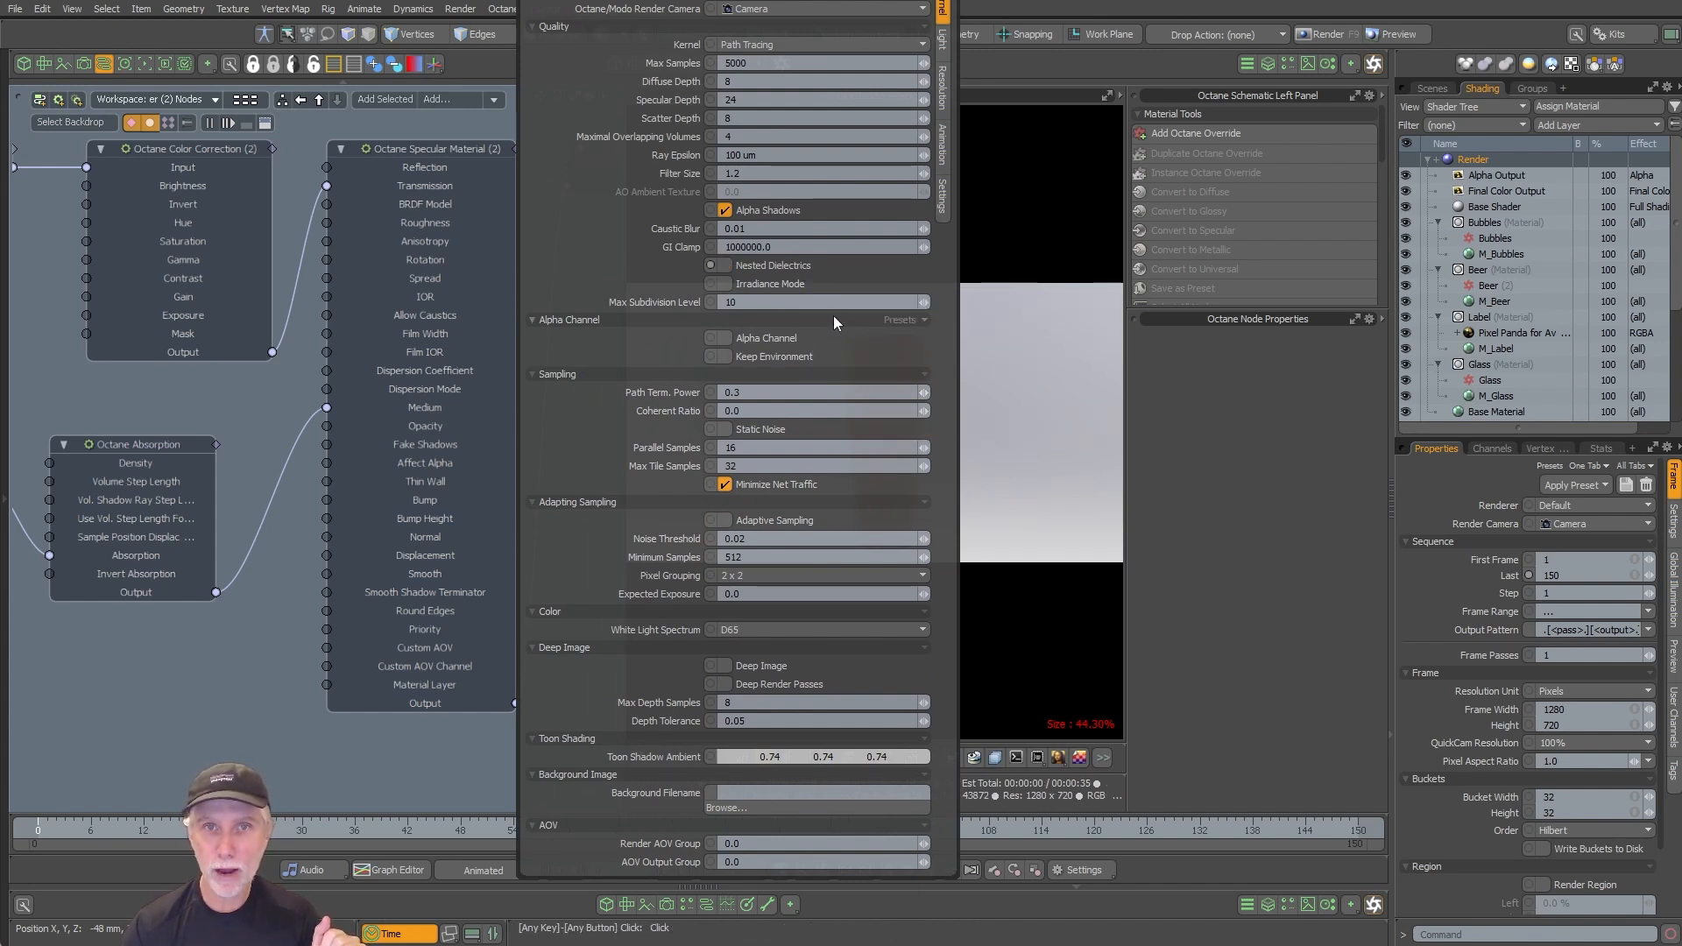
drag(518, 263, 192, 263)
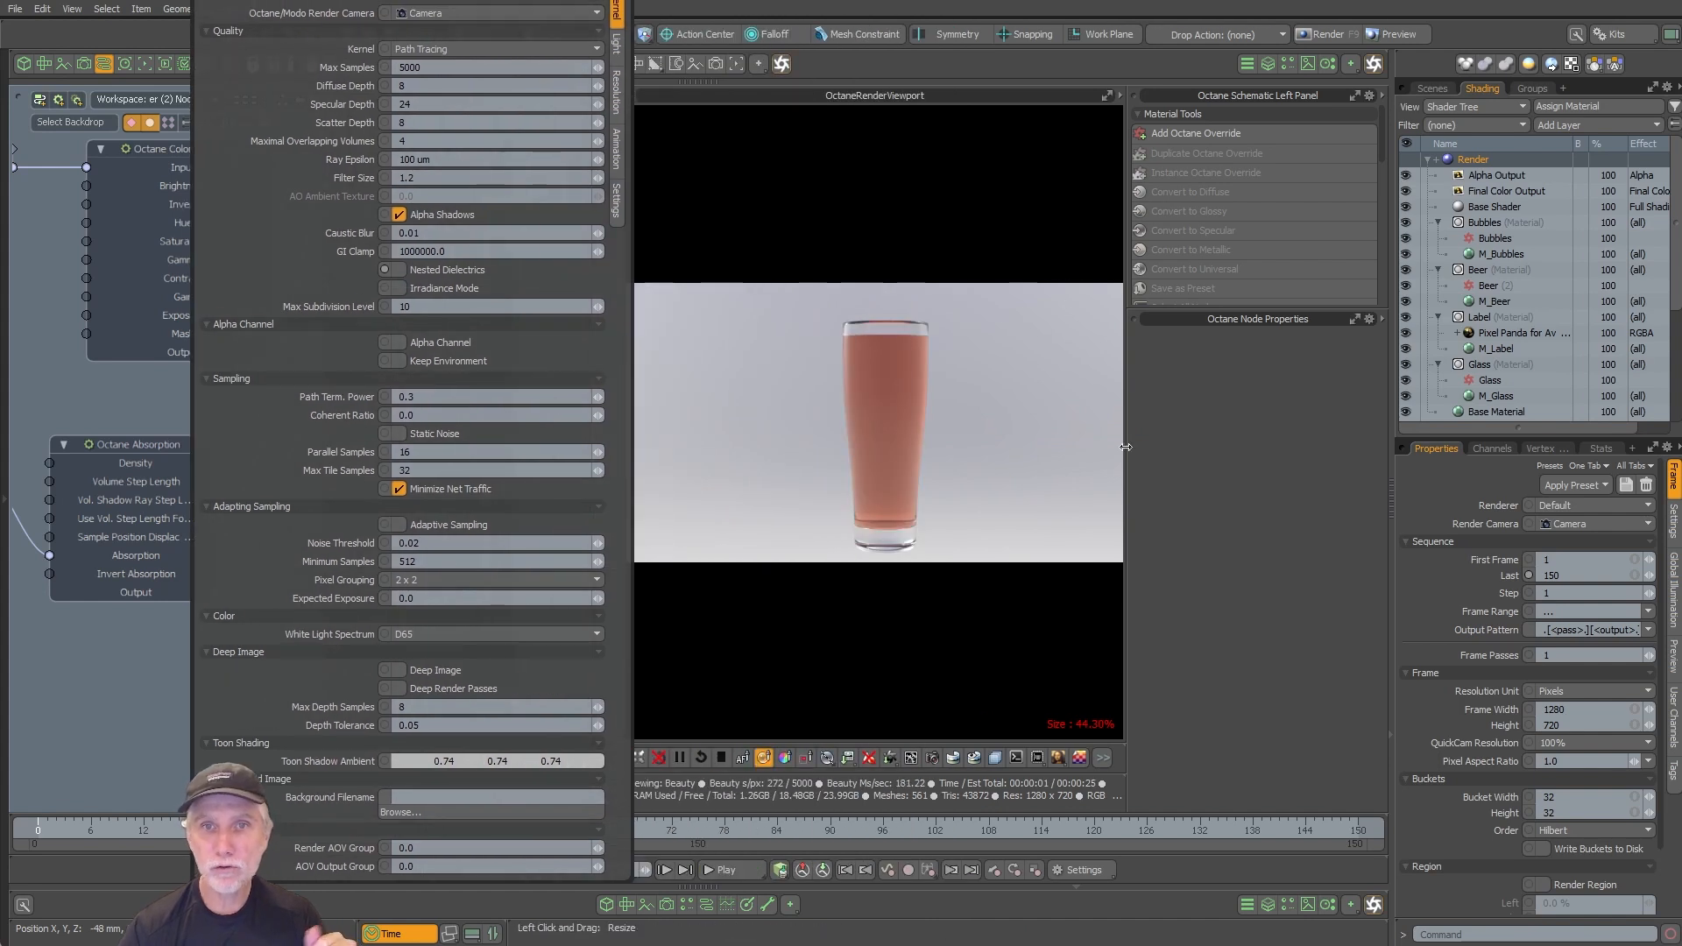
click(450, 270)
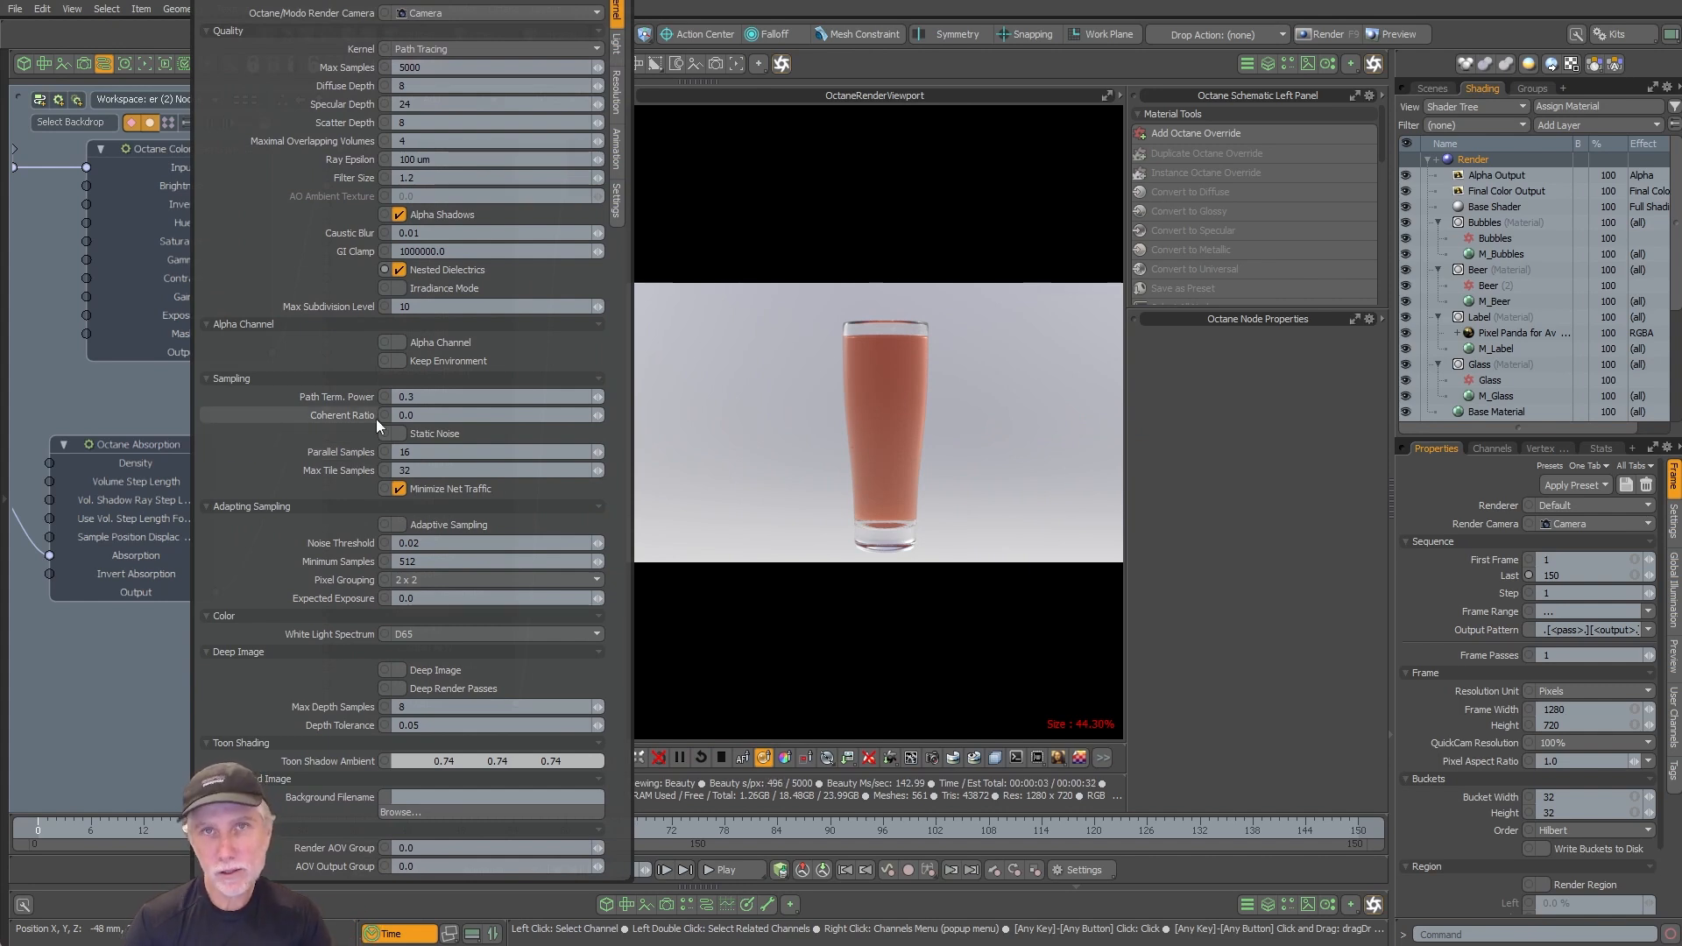
mouse_move(376, 419)
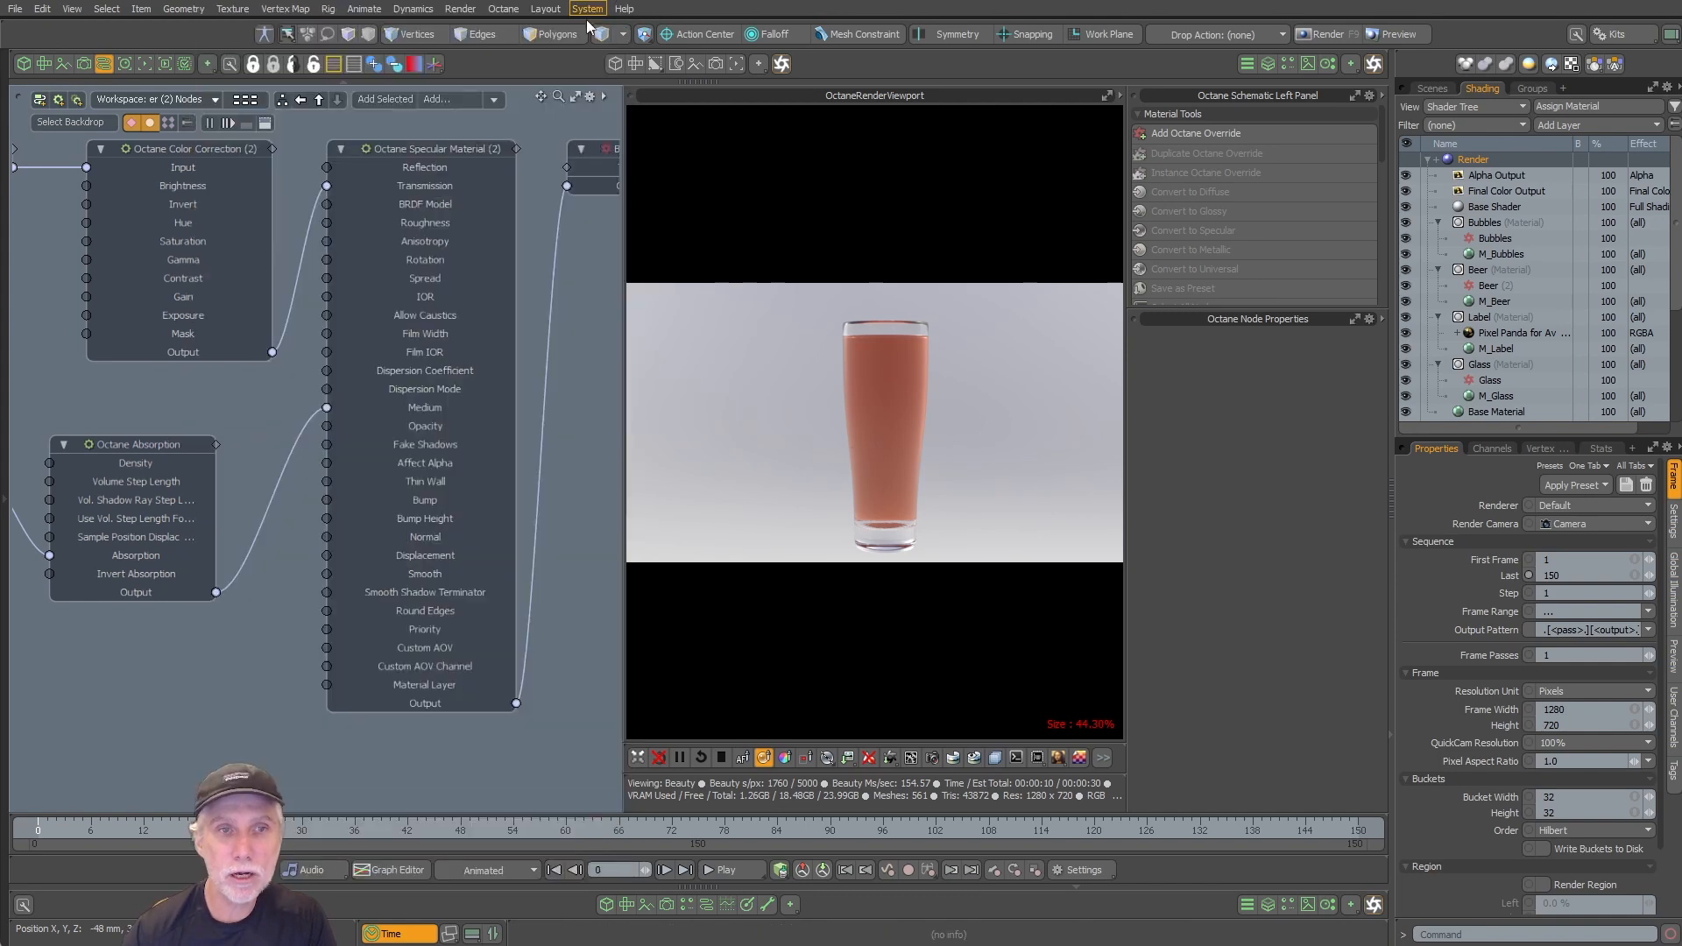
Step: Set the beer Specular Material's Priority to 0 for comparison and restore it to 1
click(444, 147)
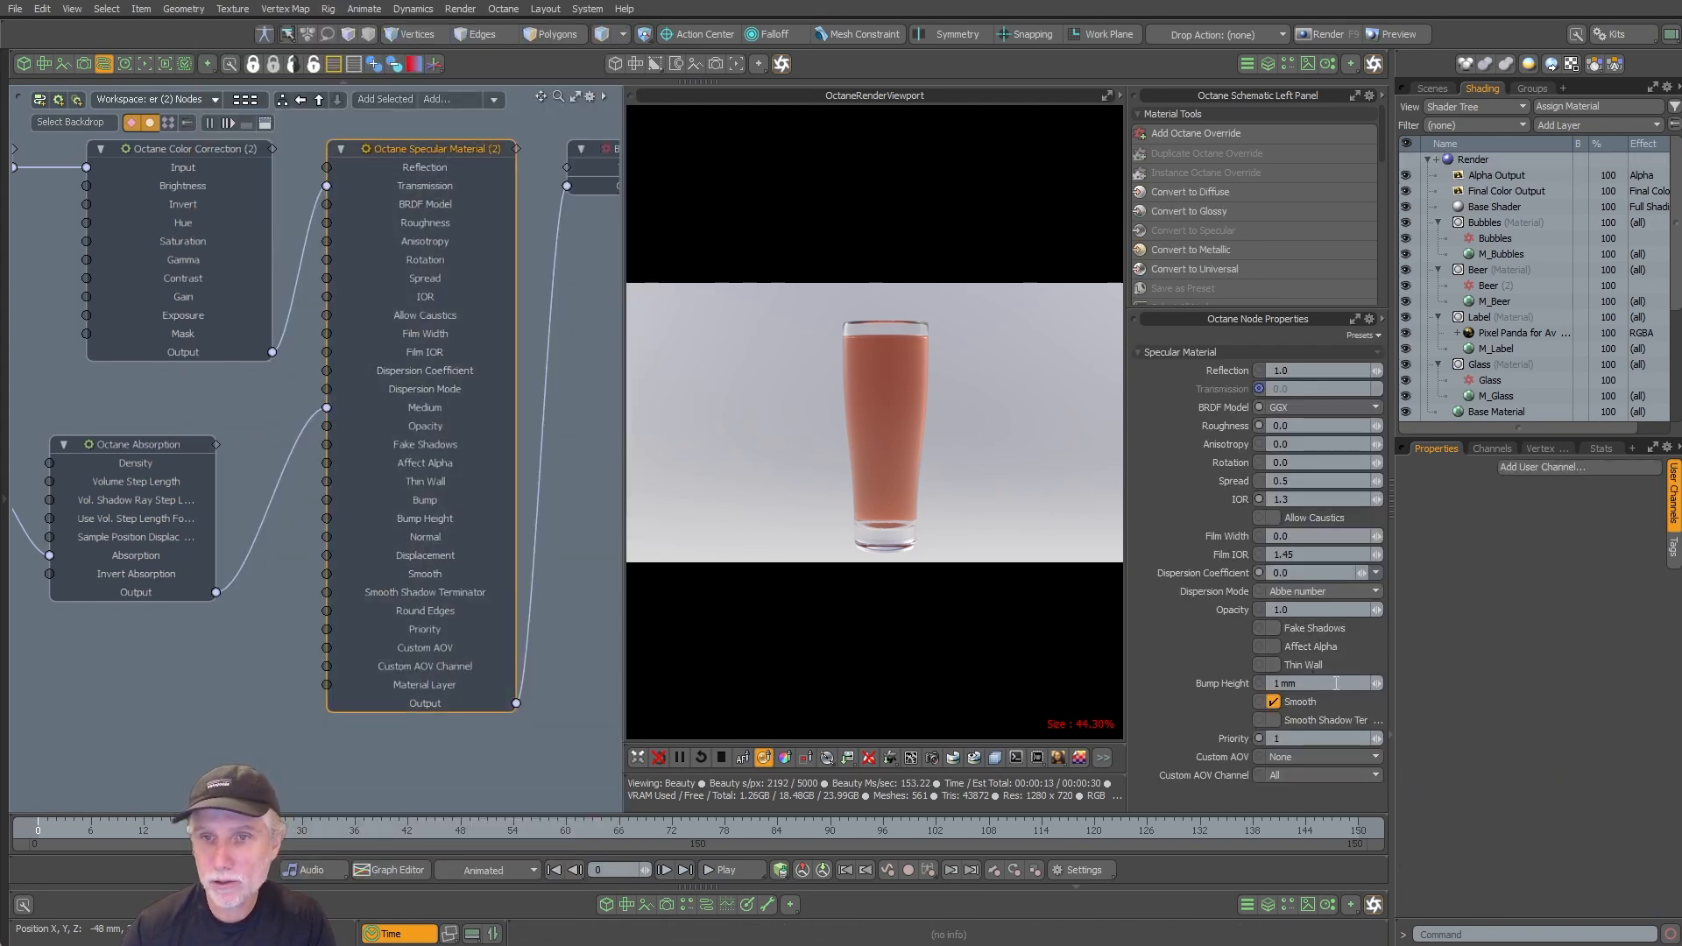
click(1323, 738)
text(0)
key(Return)
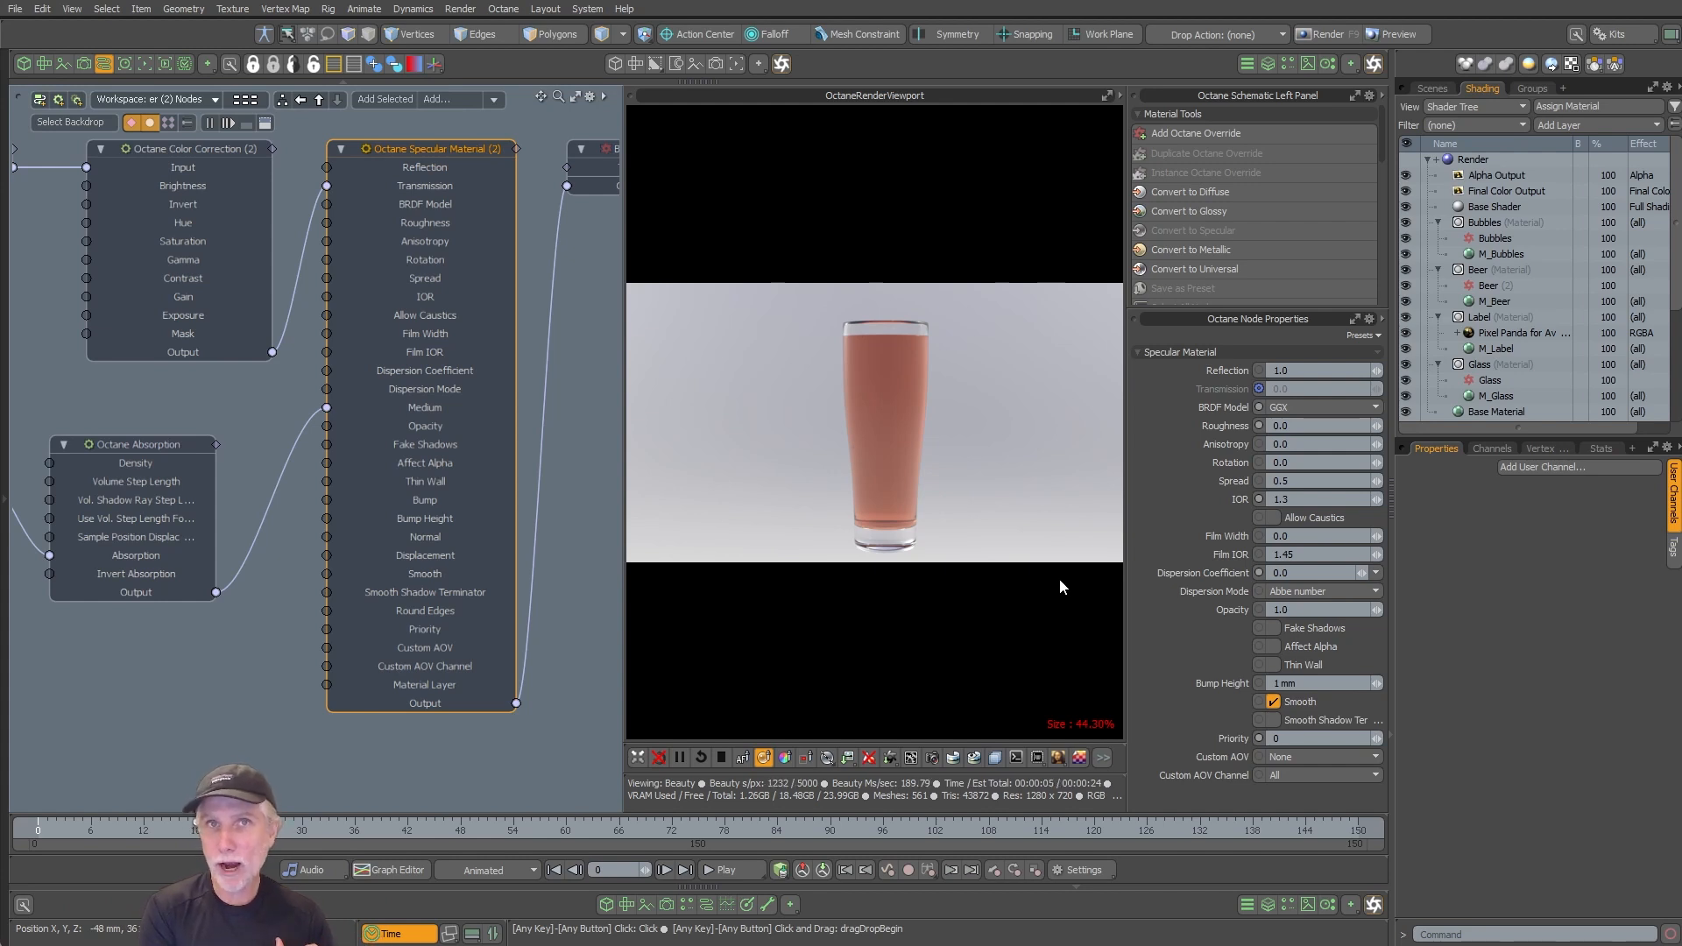
click(1288, 740)
text(1)
key(Return)
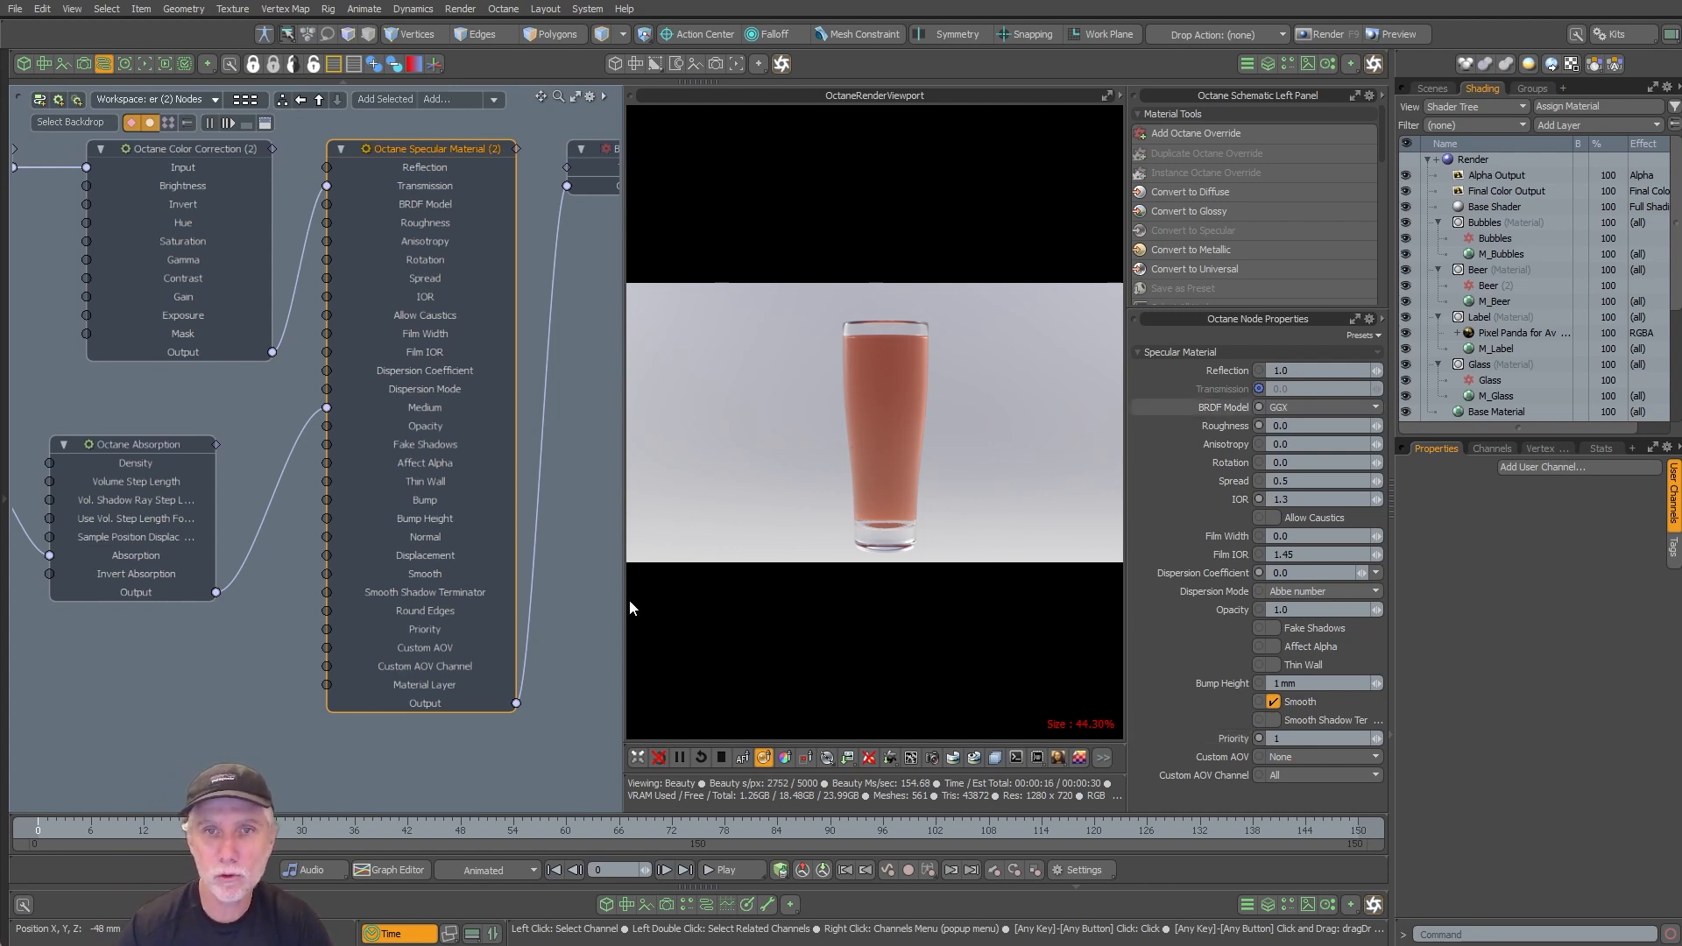
click(487, 785)
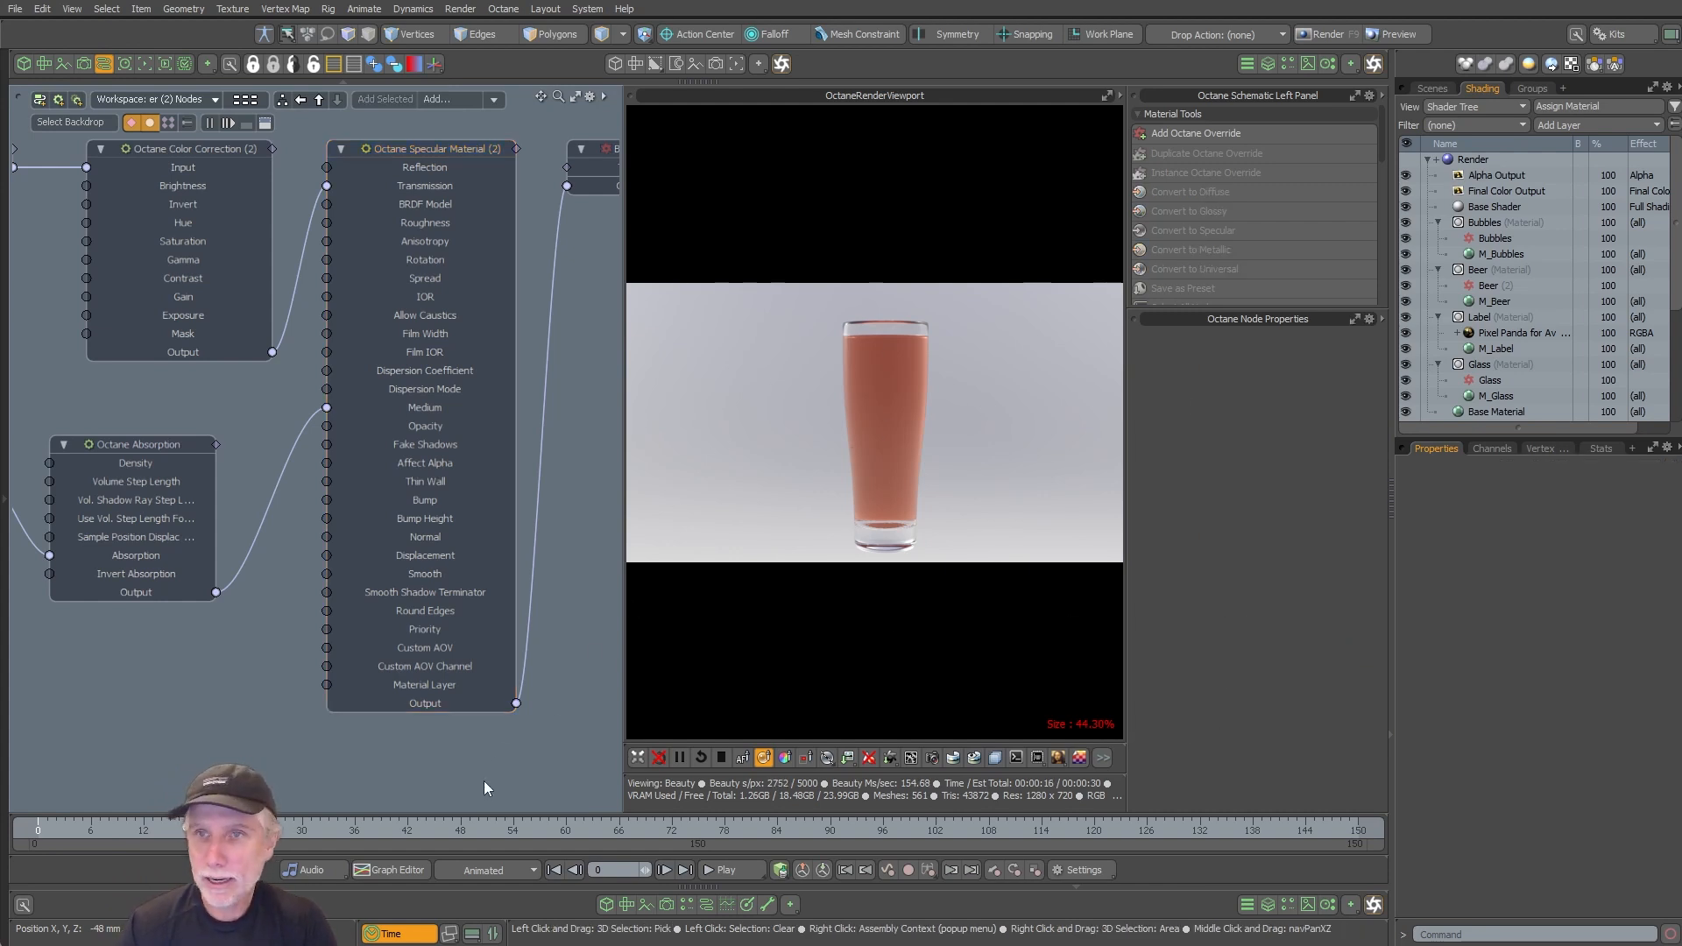
Step: Enable Thin Wall and set Priority to 3 on the Bubbles override's Octane Specular Material
click(1495, 239)
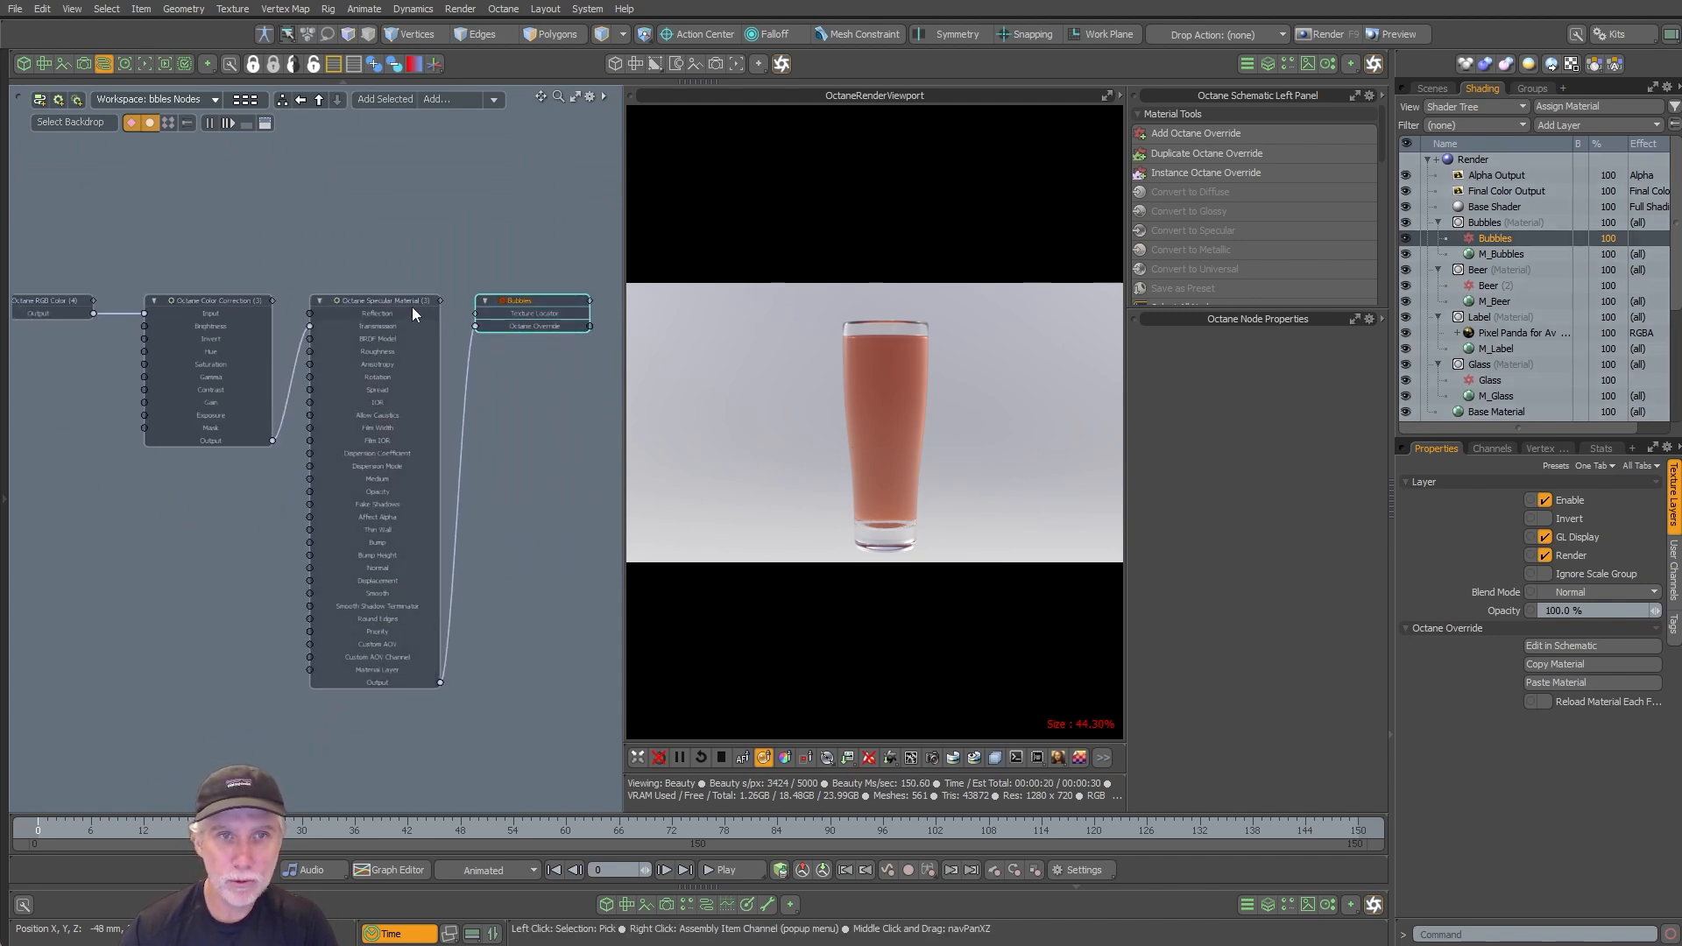
click(423, 314)
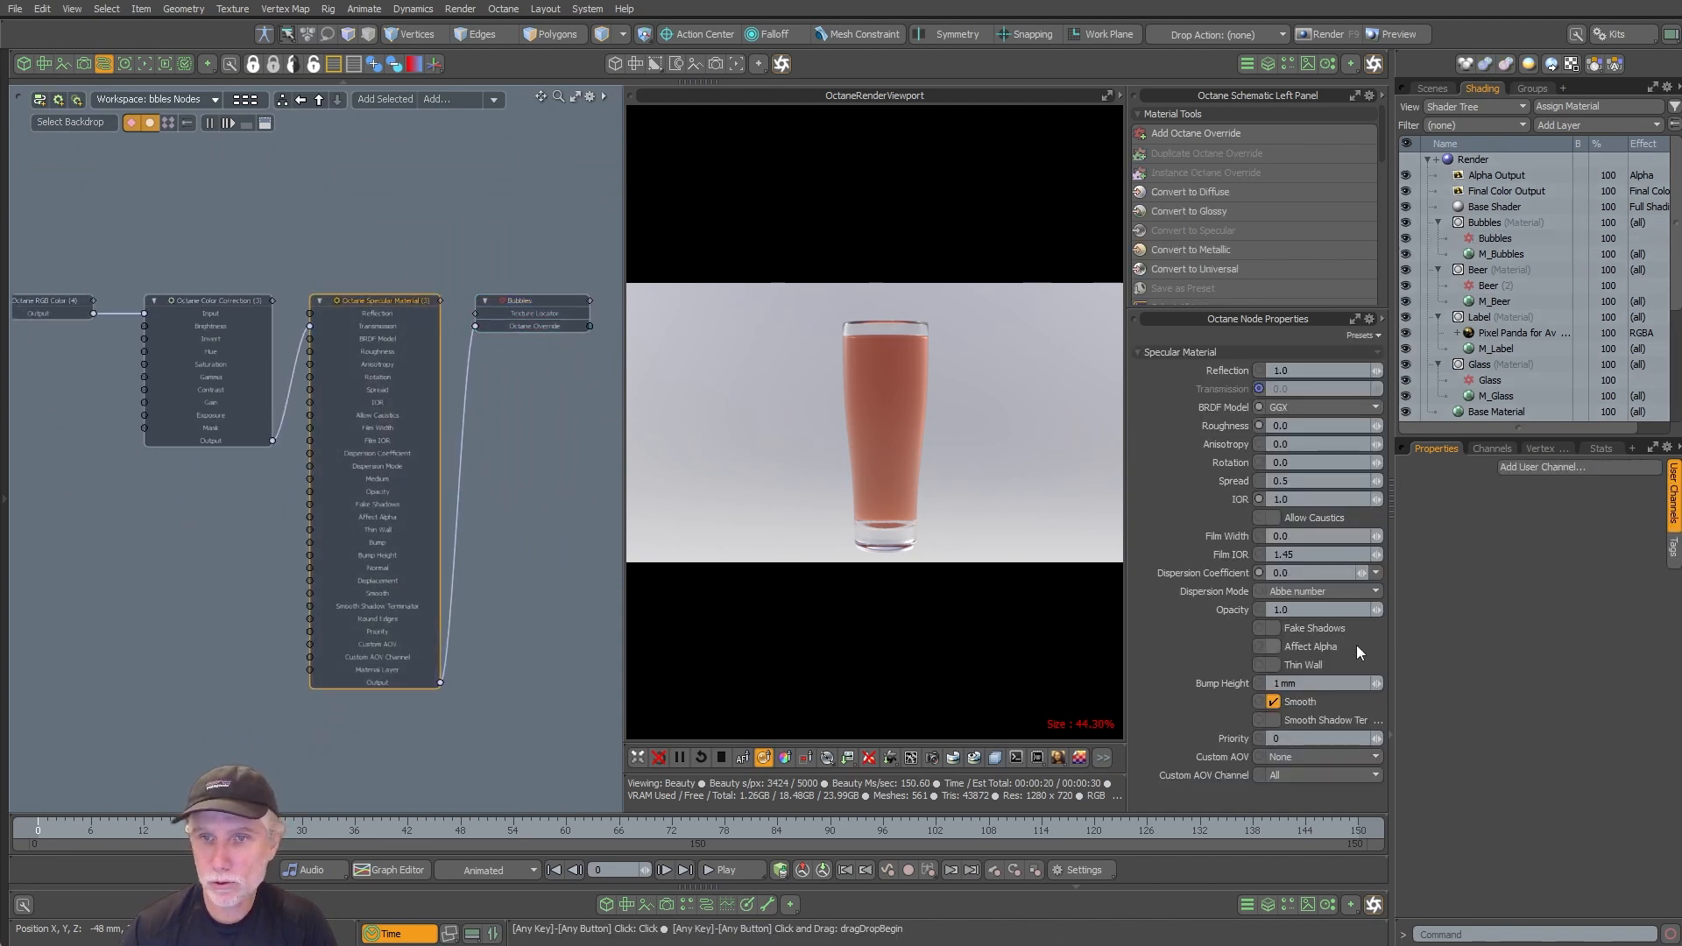
click(1319, 666)
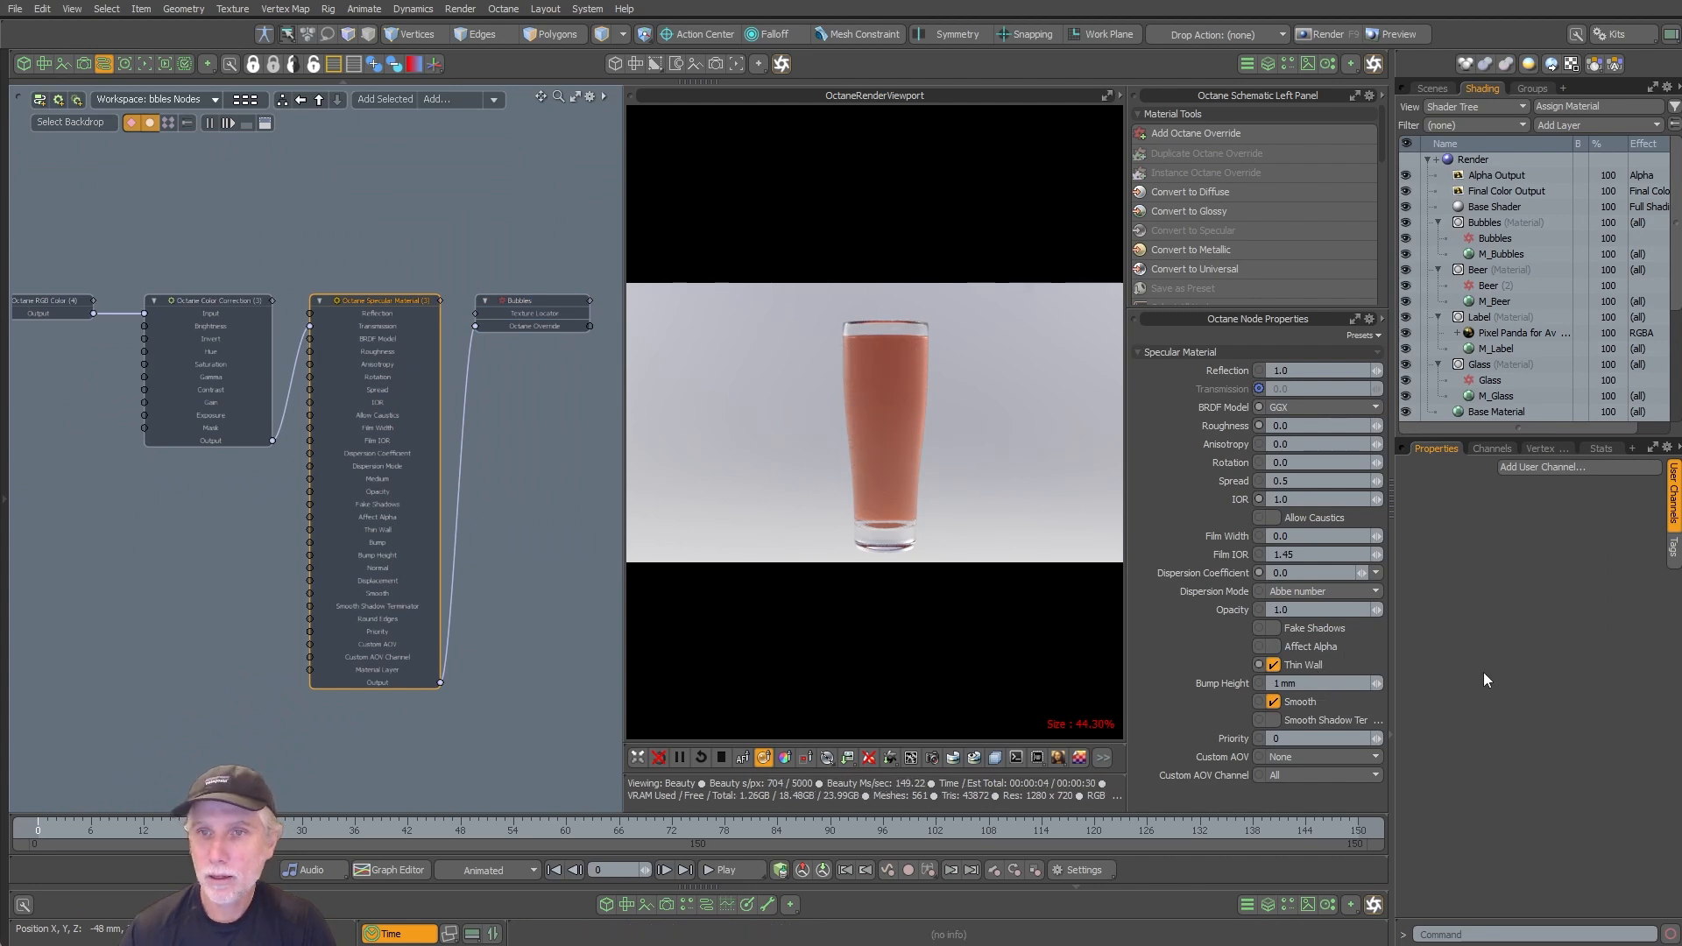
key(Return)
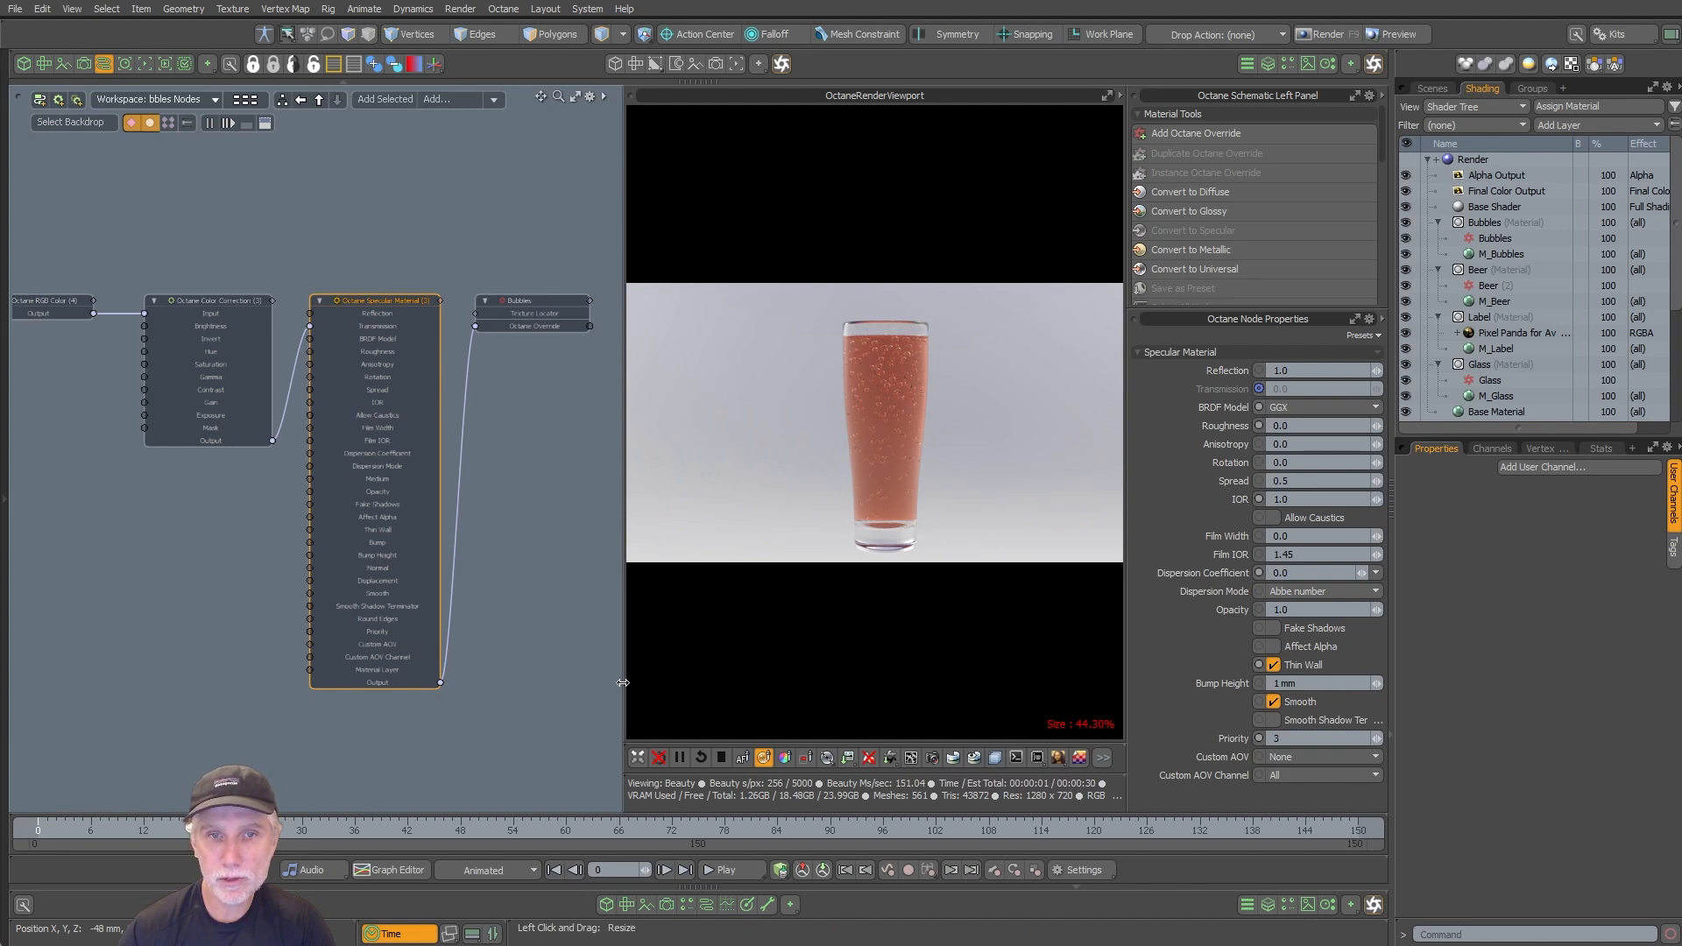
Step: Enlarge the Octane render view and examine the bubbles in the upper part of the glass at 200% zoom
drag(623, 682, 485, 701)
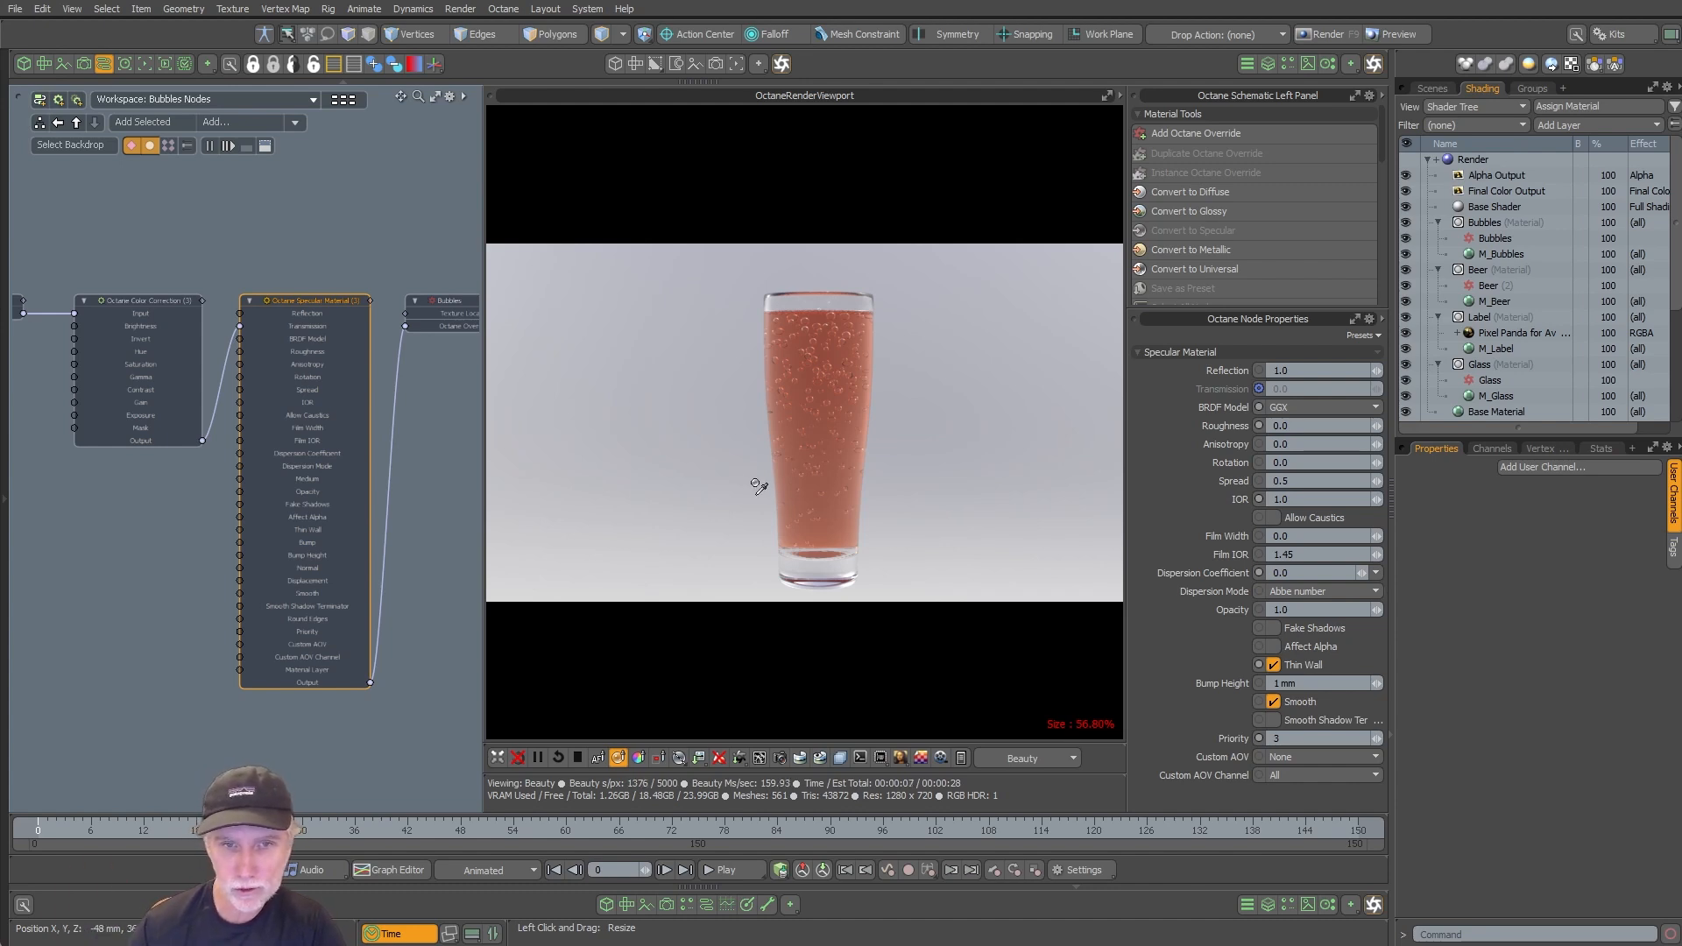
scroll(752, 485, up, 10)
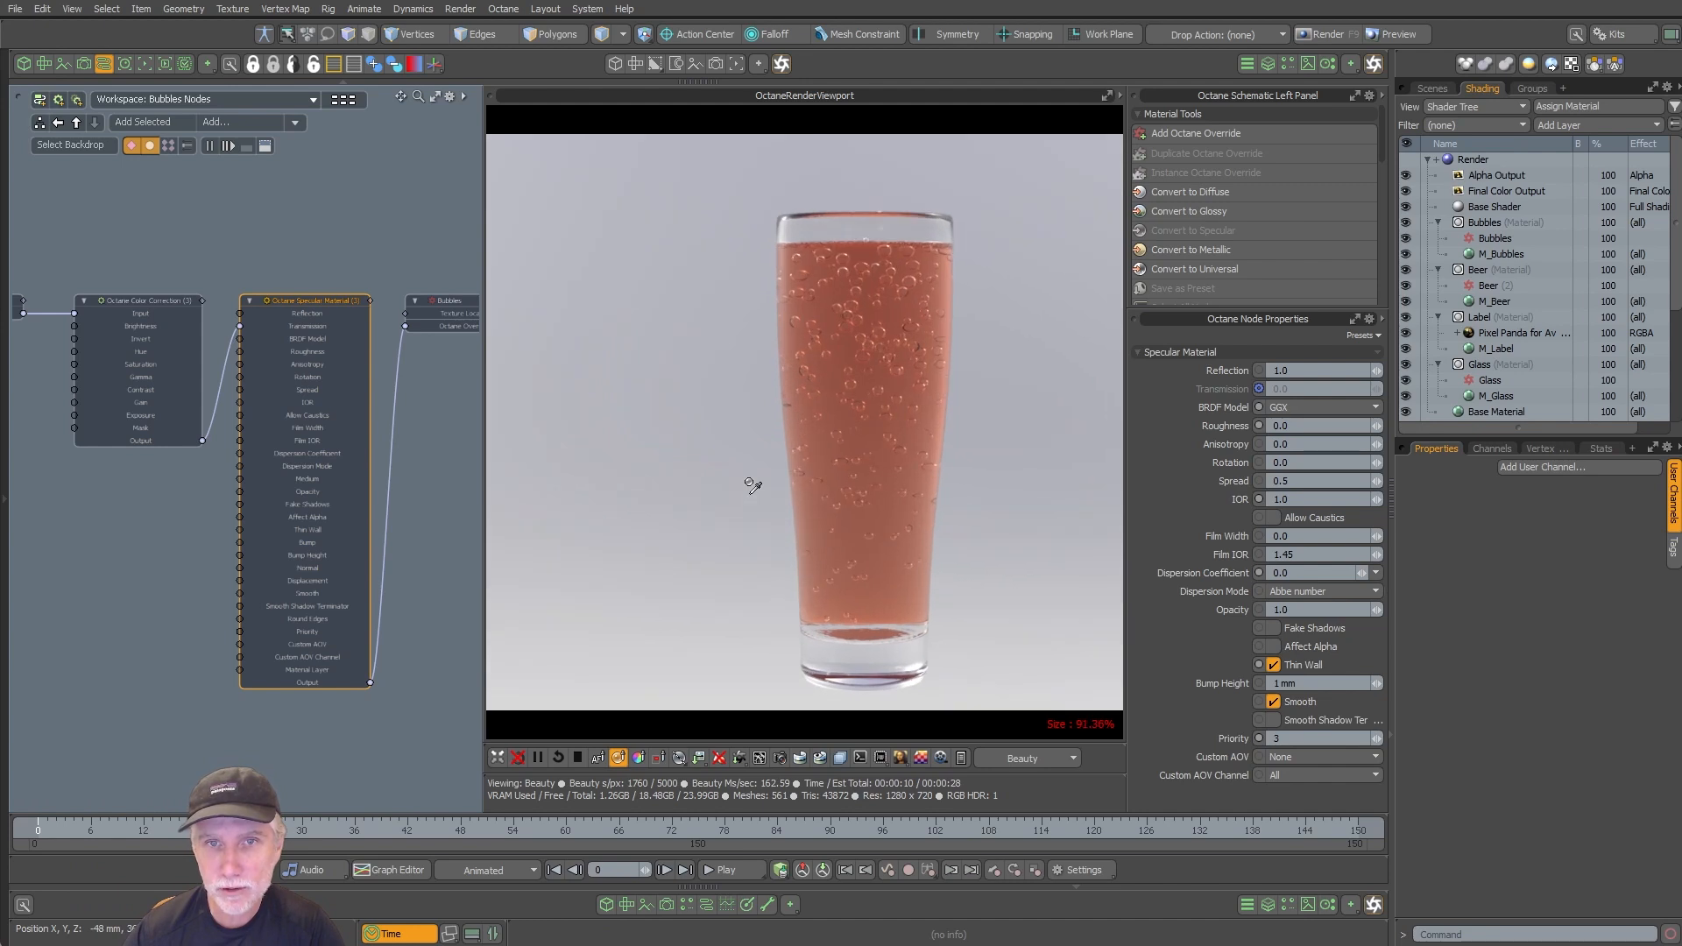
middle_drag(1036, 527, 802, 701)
middle_drag(846, 594, 909, 639)
middle_drag(910, 544, 893, 604)
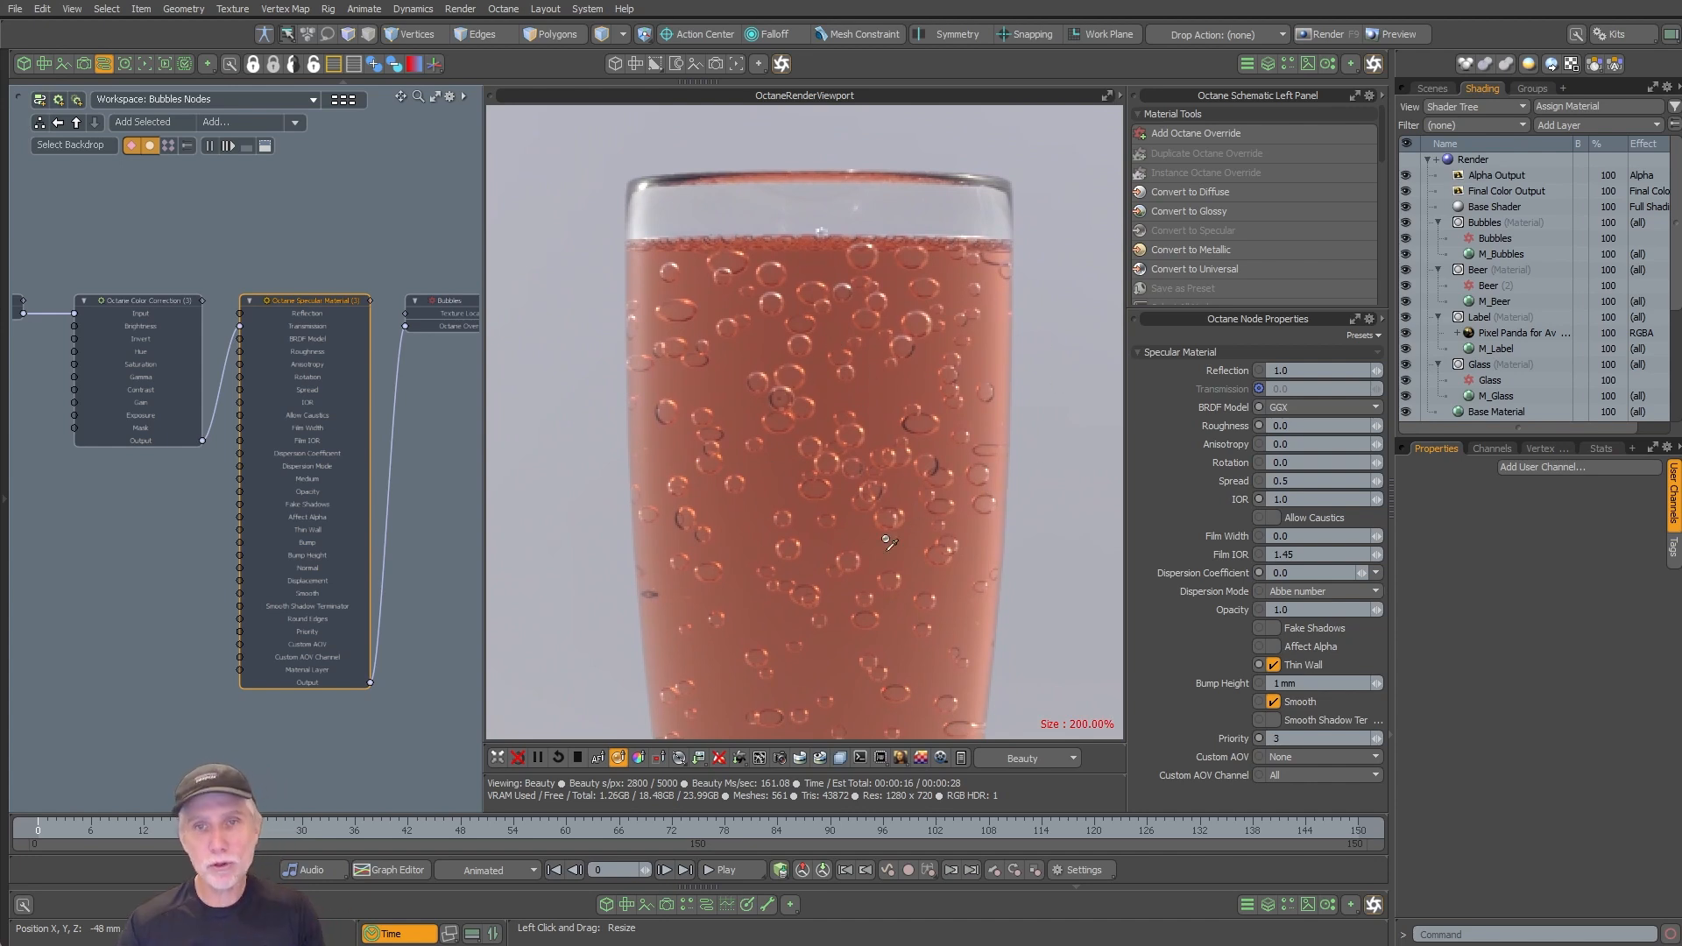
Step: In the Volume Distribution item, set the particle MaxSize to 2 mm and the Multiplier to 3.0
click(1444, 89)
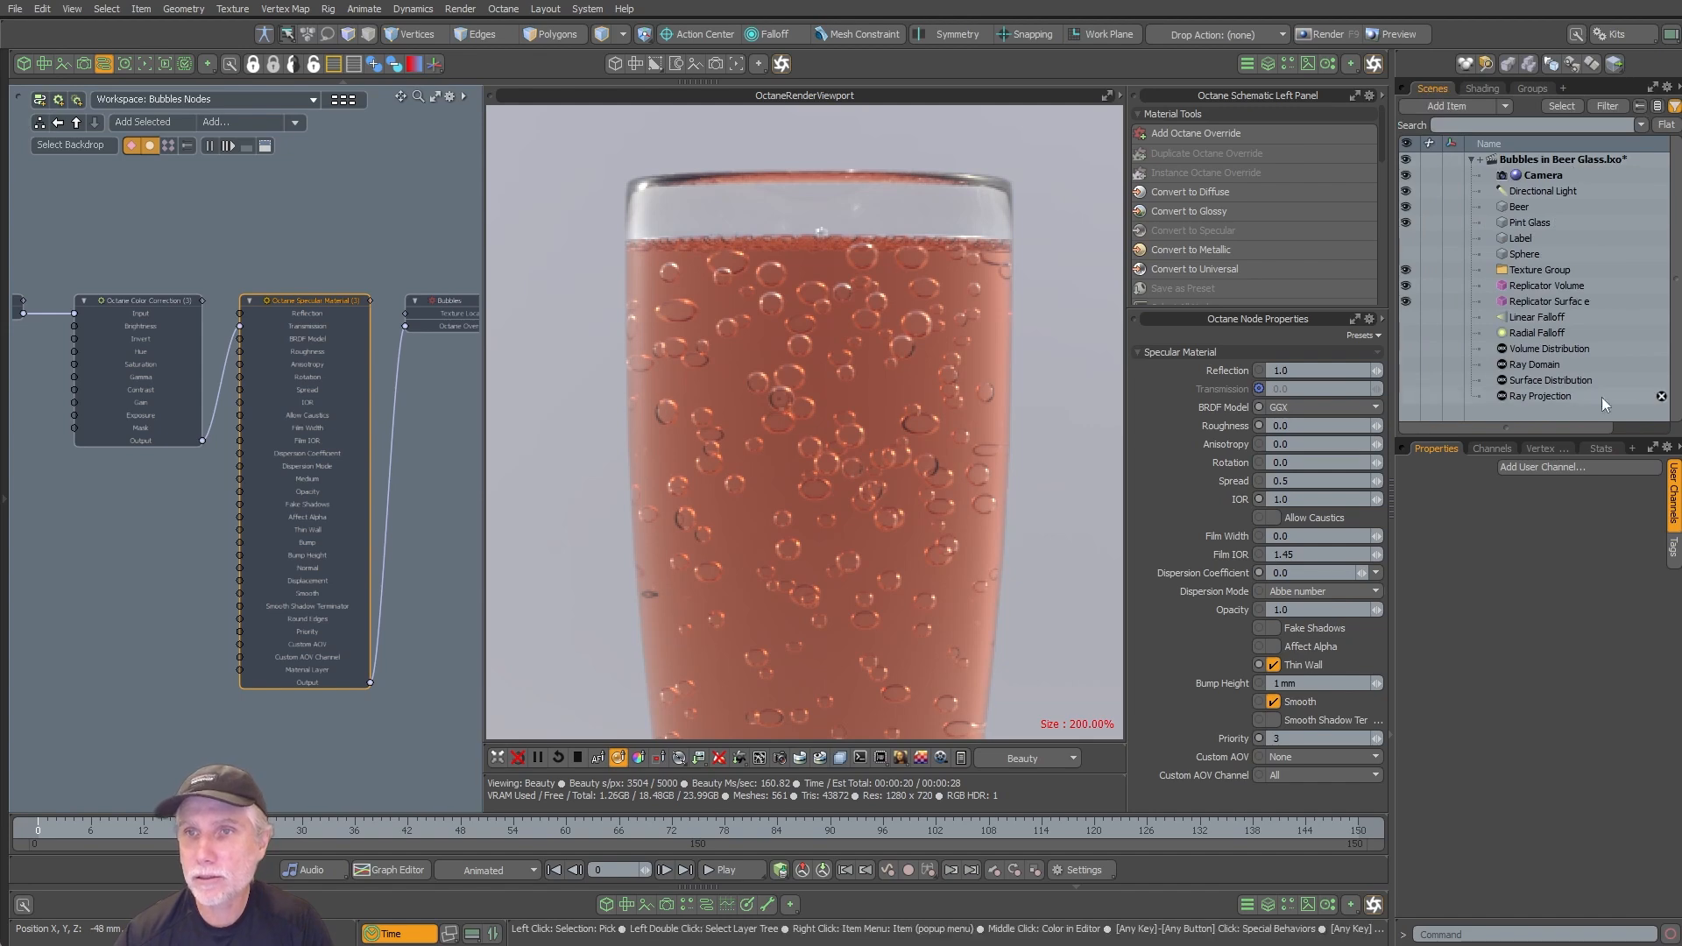
click(1556, 350)
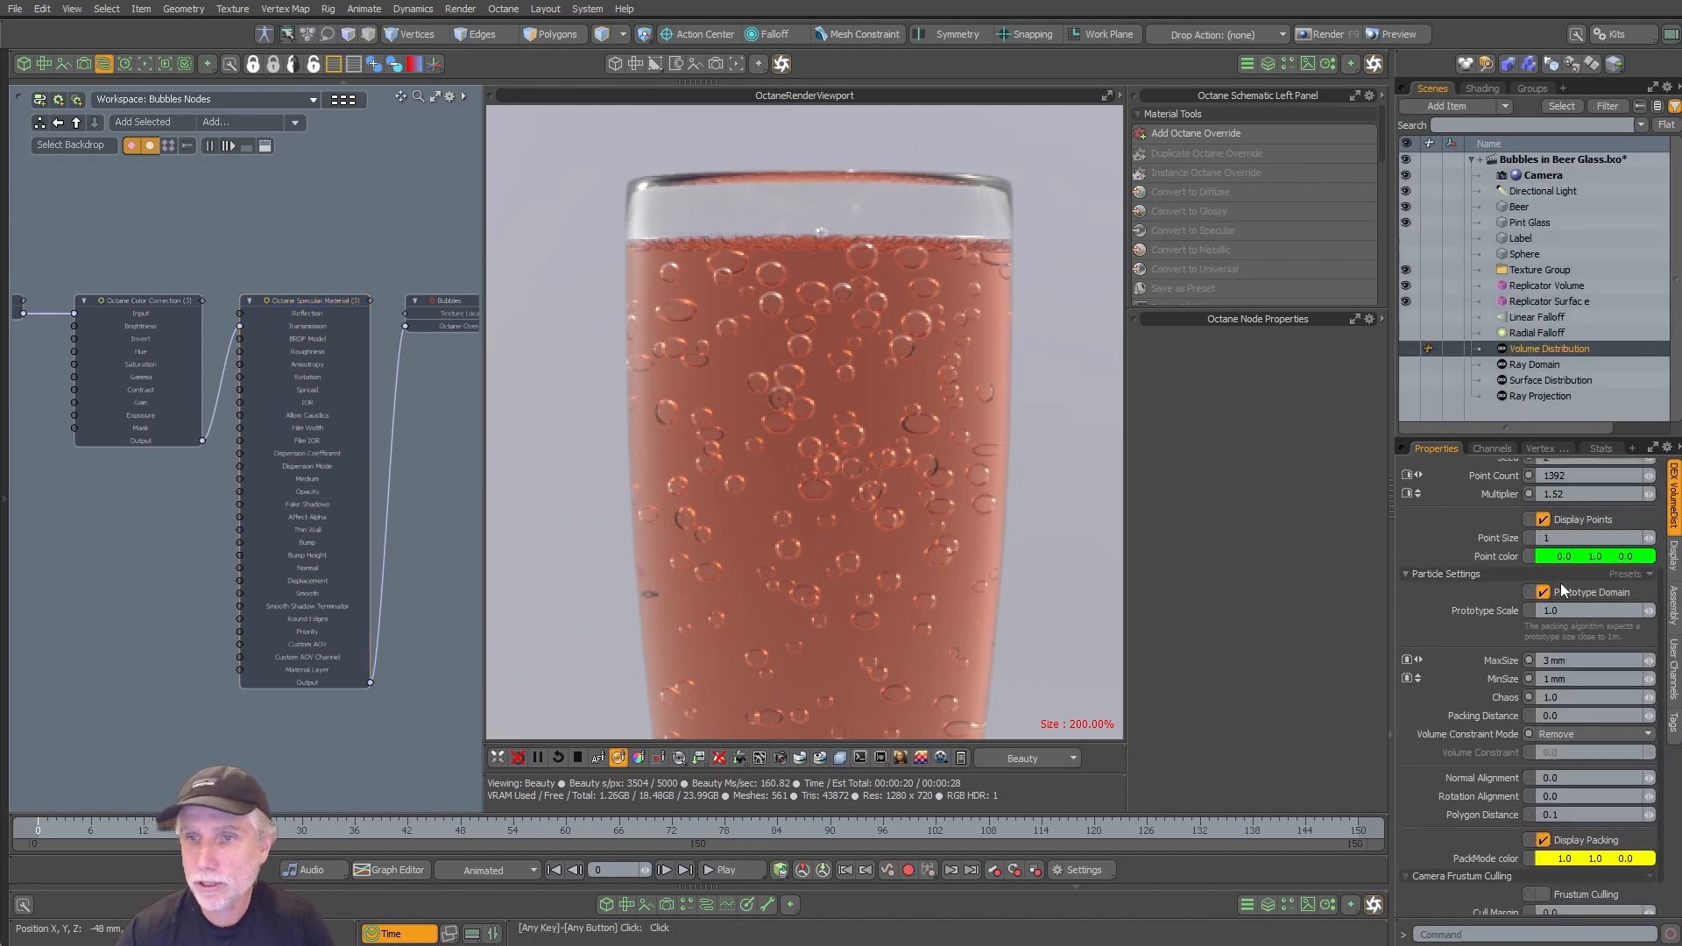
click(1579, 662)
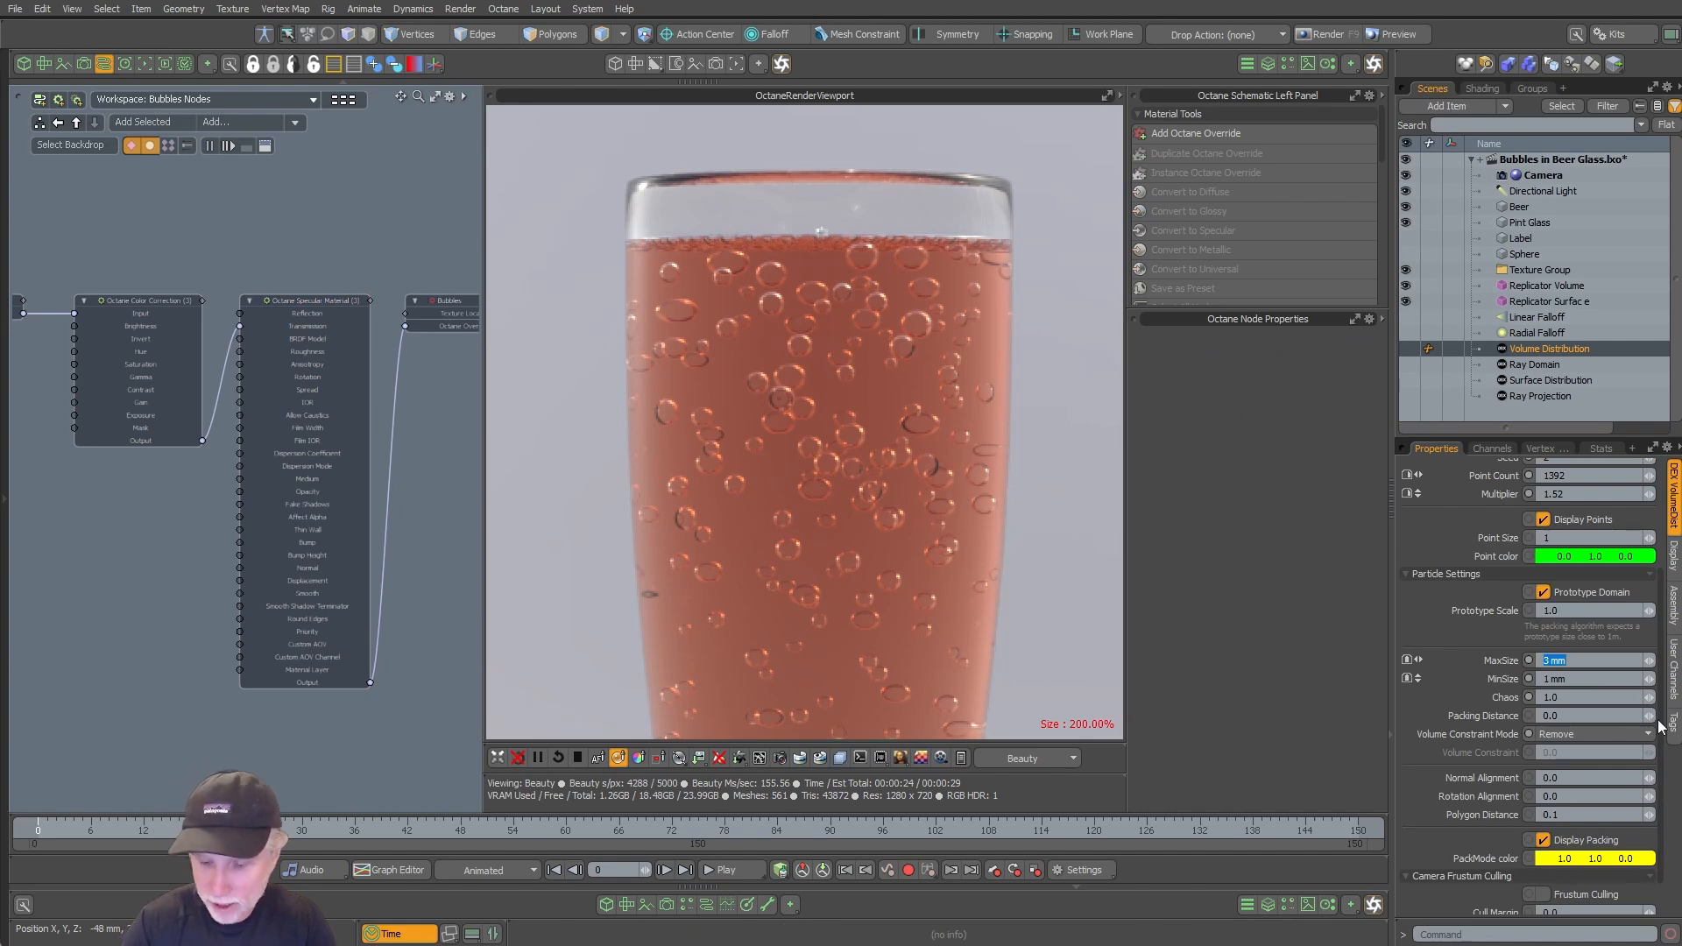
text(2.0)
key(Return)
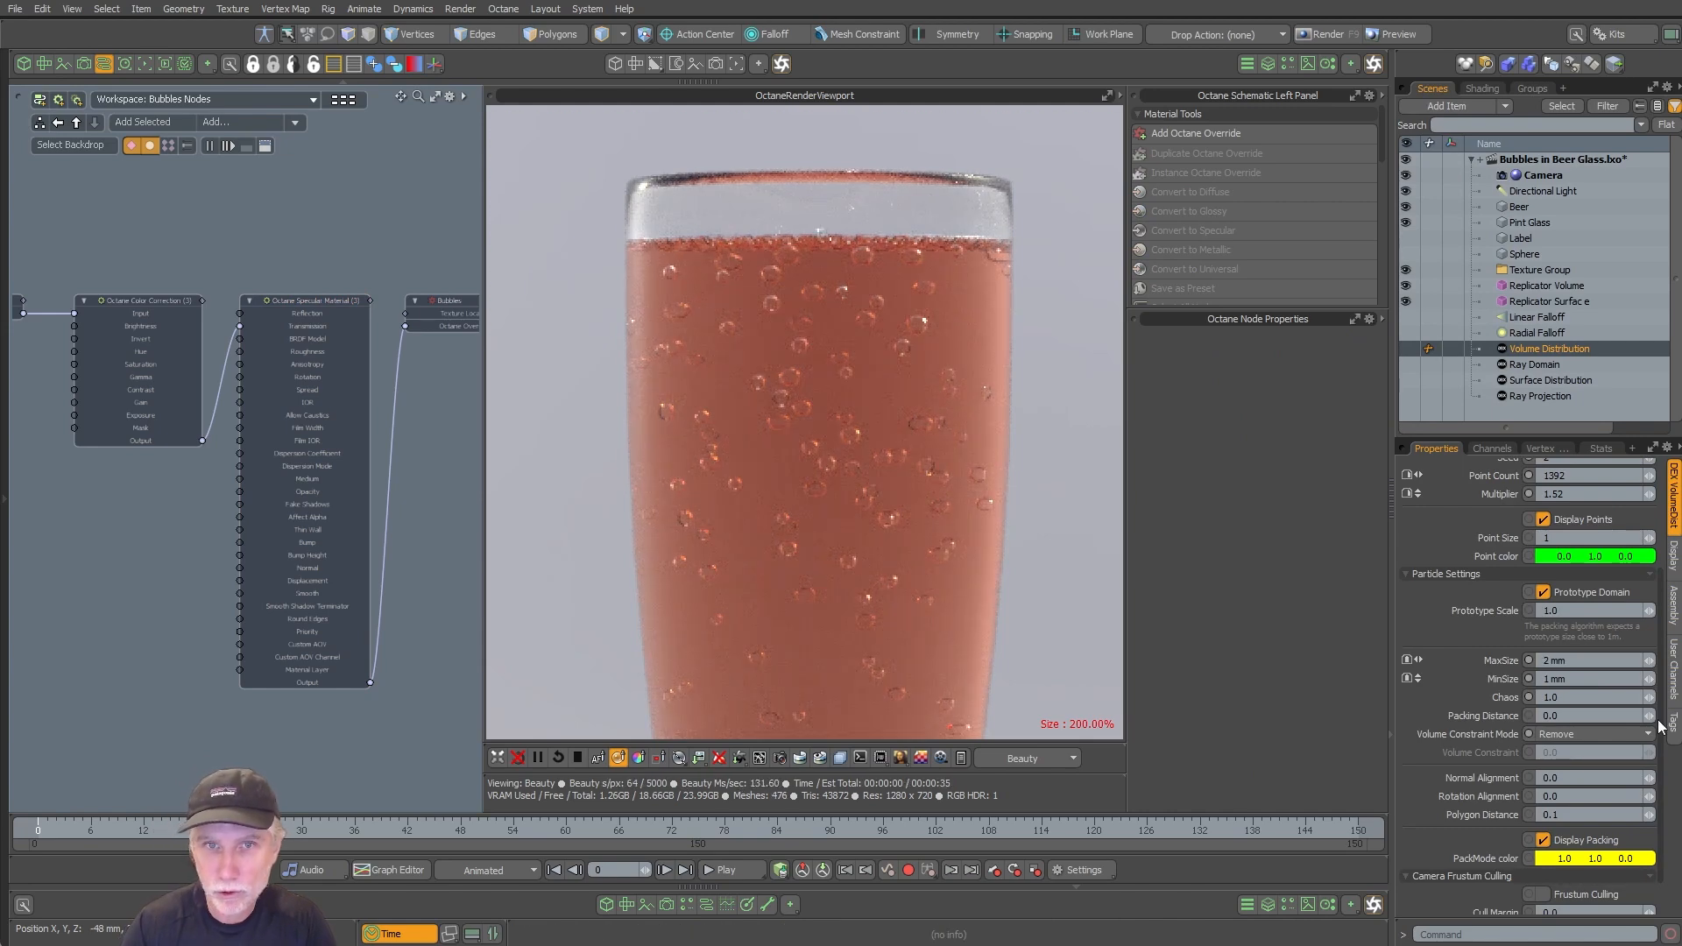
click(1592, 494)
text(3.0)
key(Return)
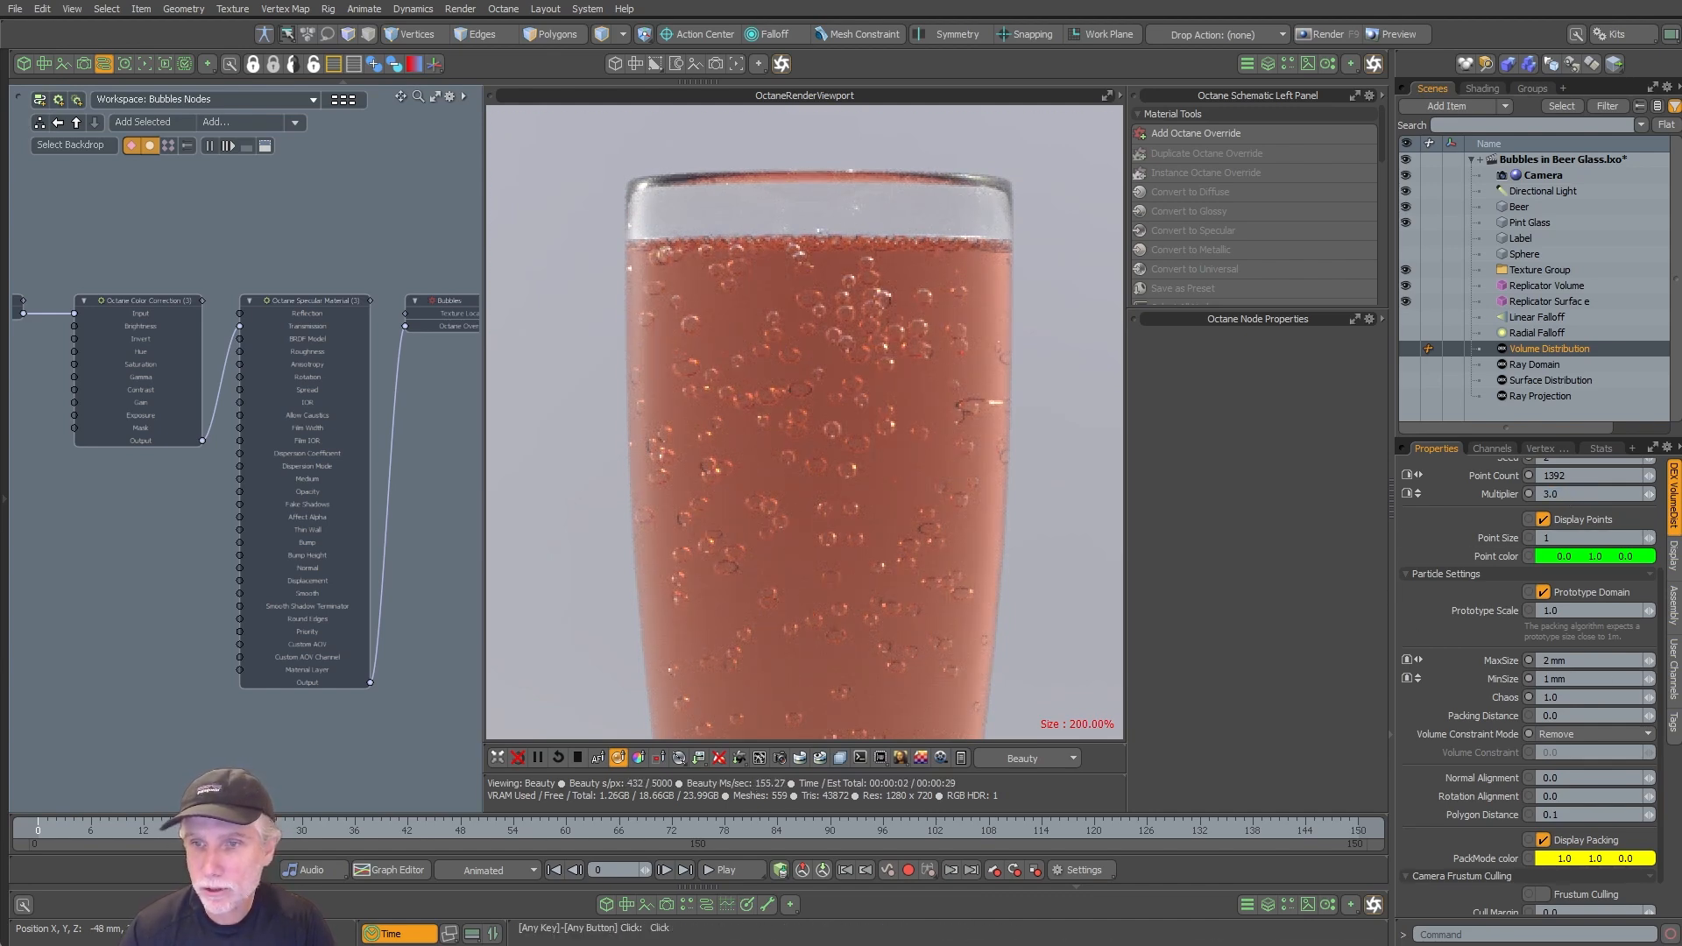
Step: Set the Dispersion Coefficient of the Glass override's Octane Specular Material to 0.1
click(355, 309)
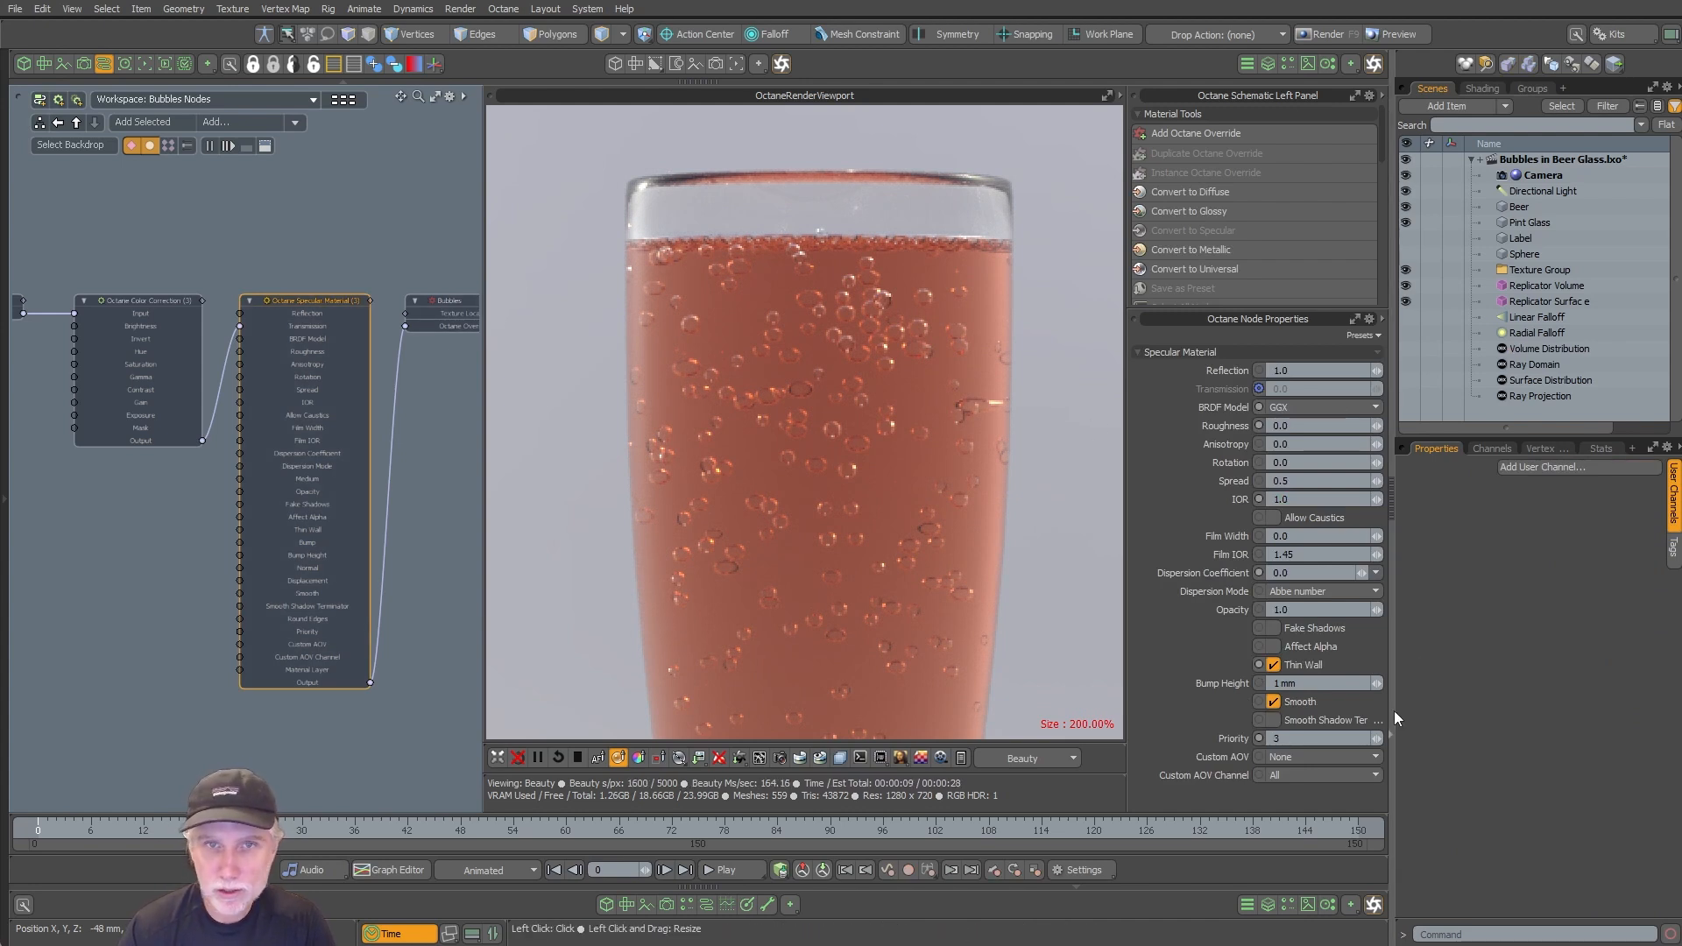
click(858, 195)
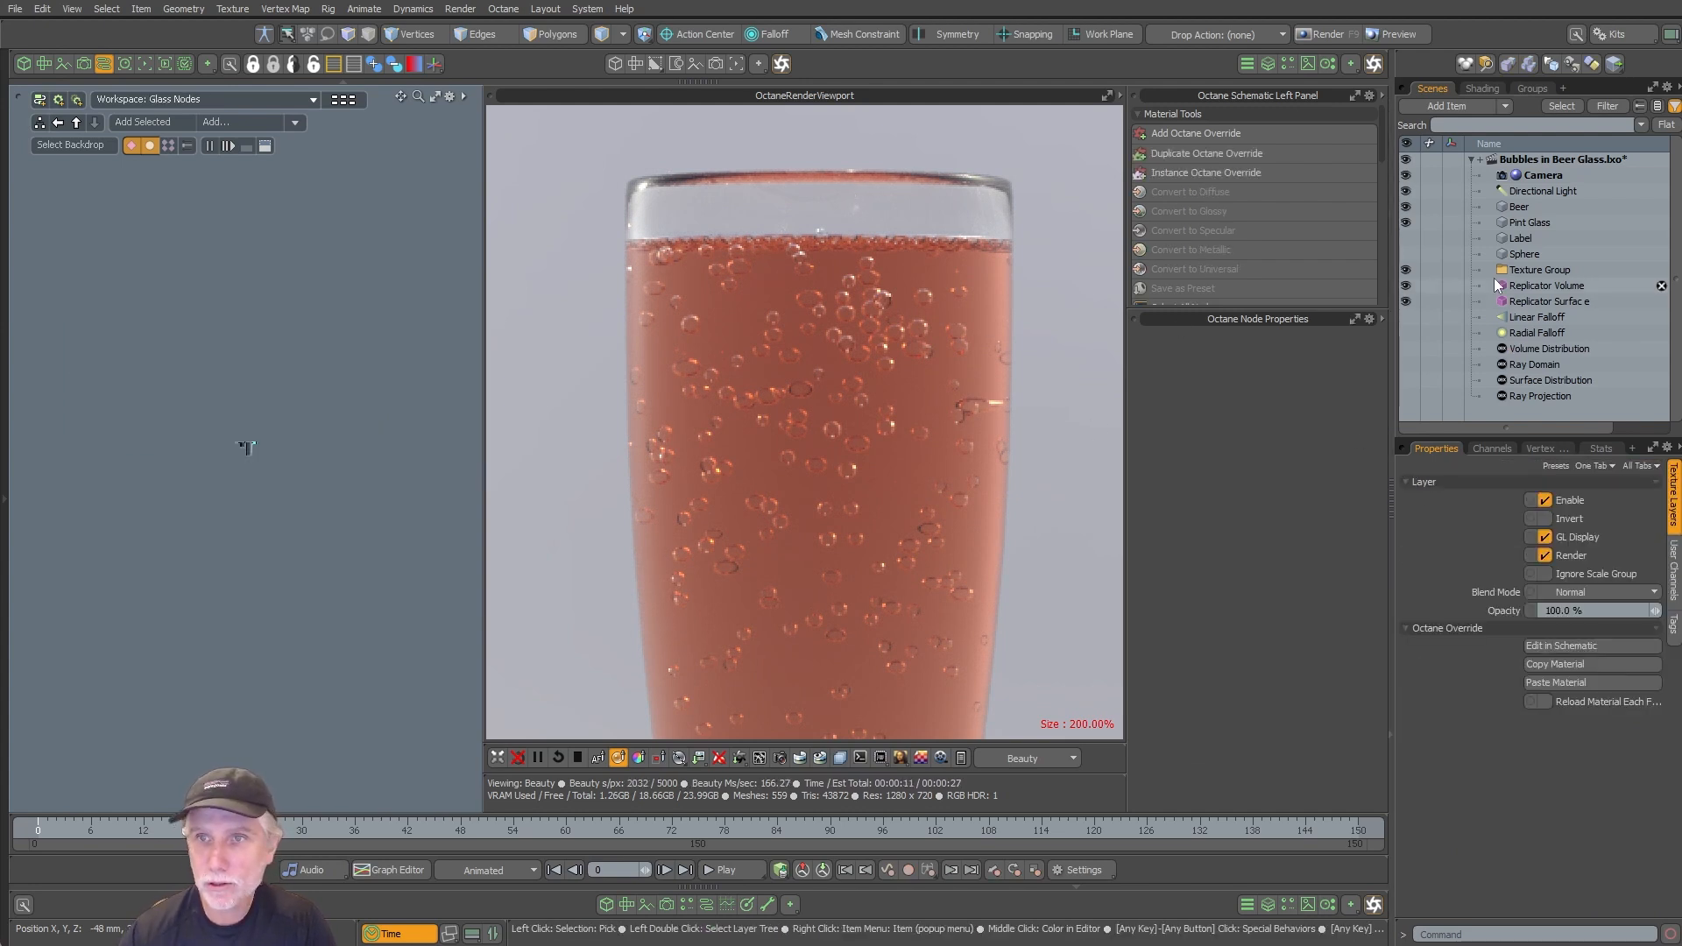
click(328, 317)
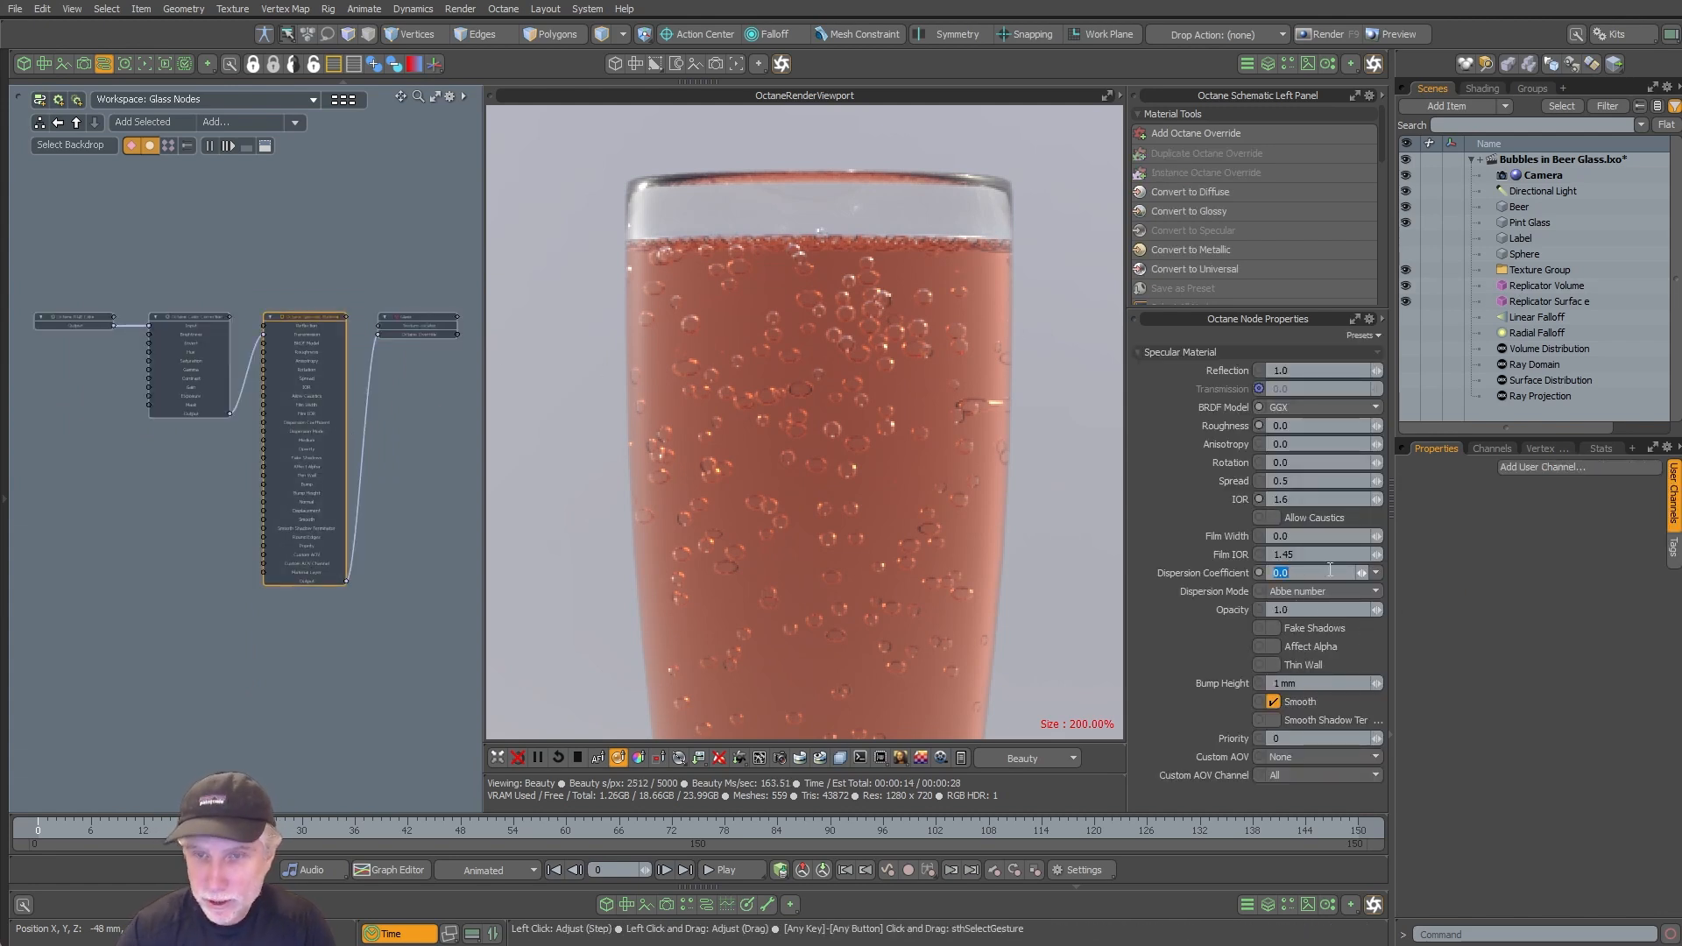
key(Return)
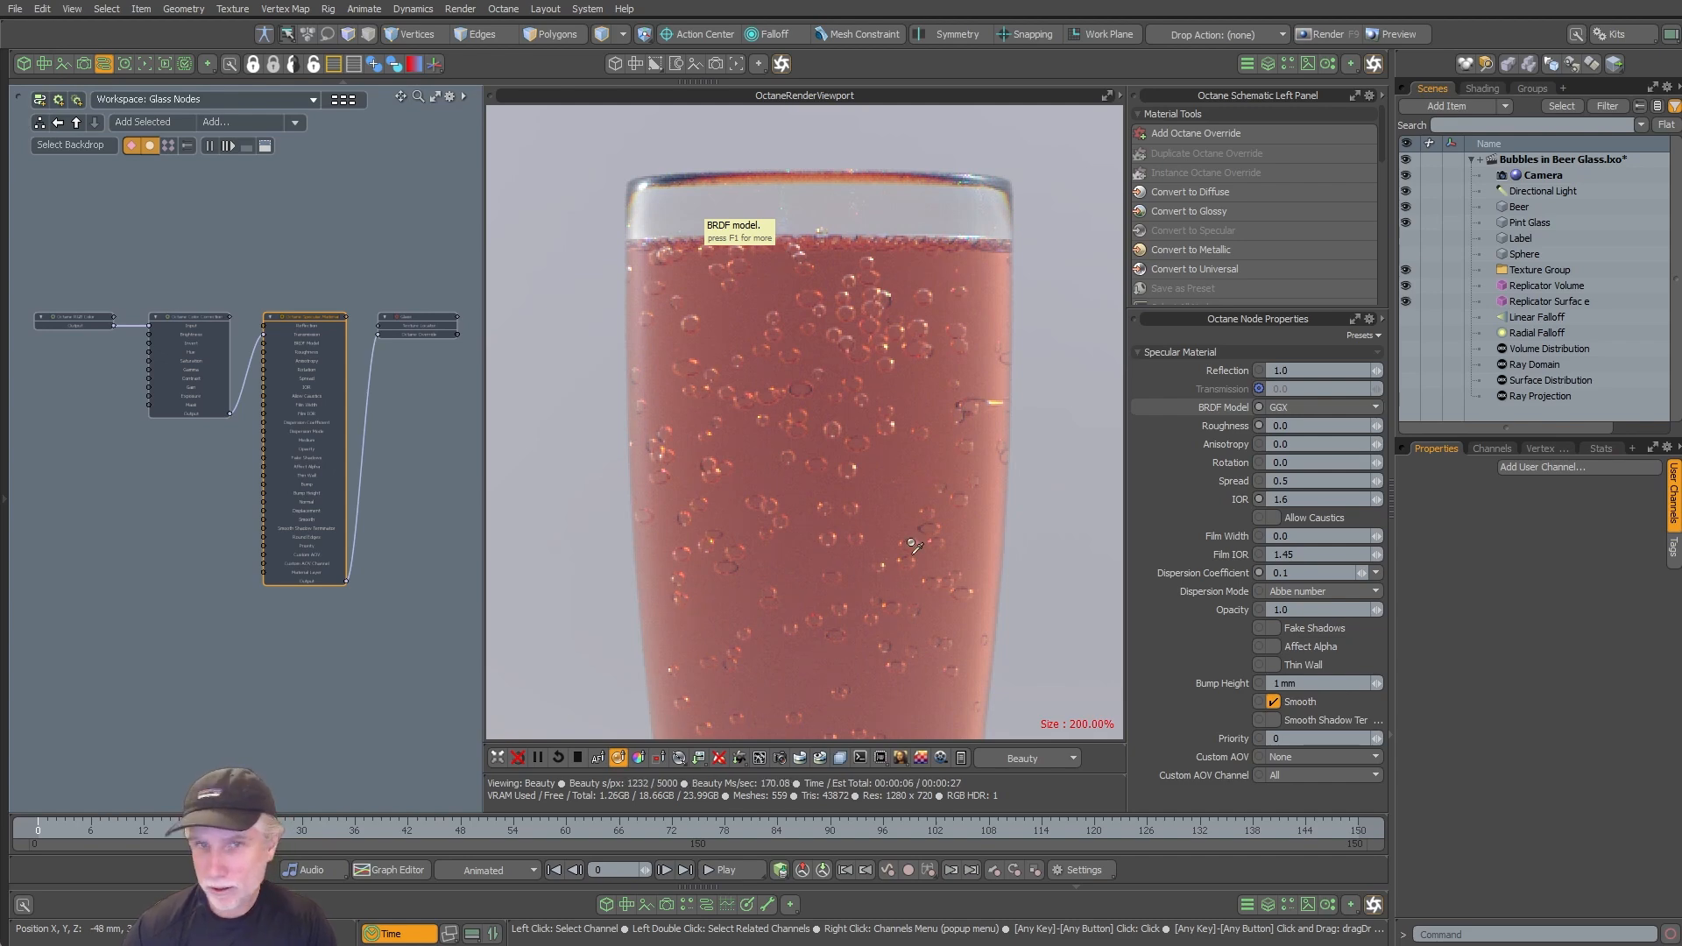
Step: Examine the bubbles and glass dispersion in the Octane render from the rim down to the base
scroll(911, 543, down, 4)
scroll(914, 546, up, 4)
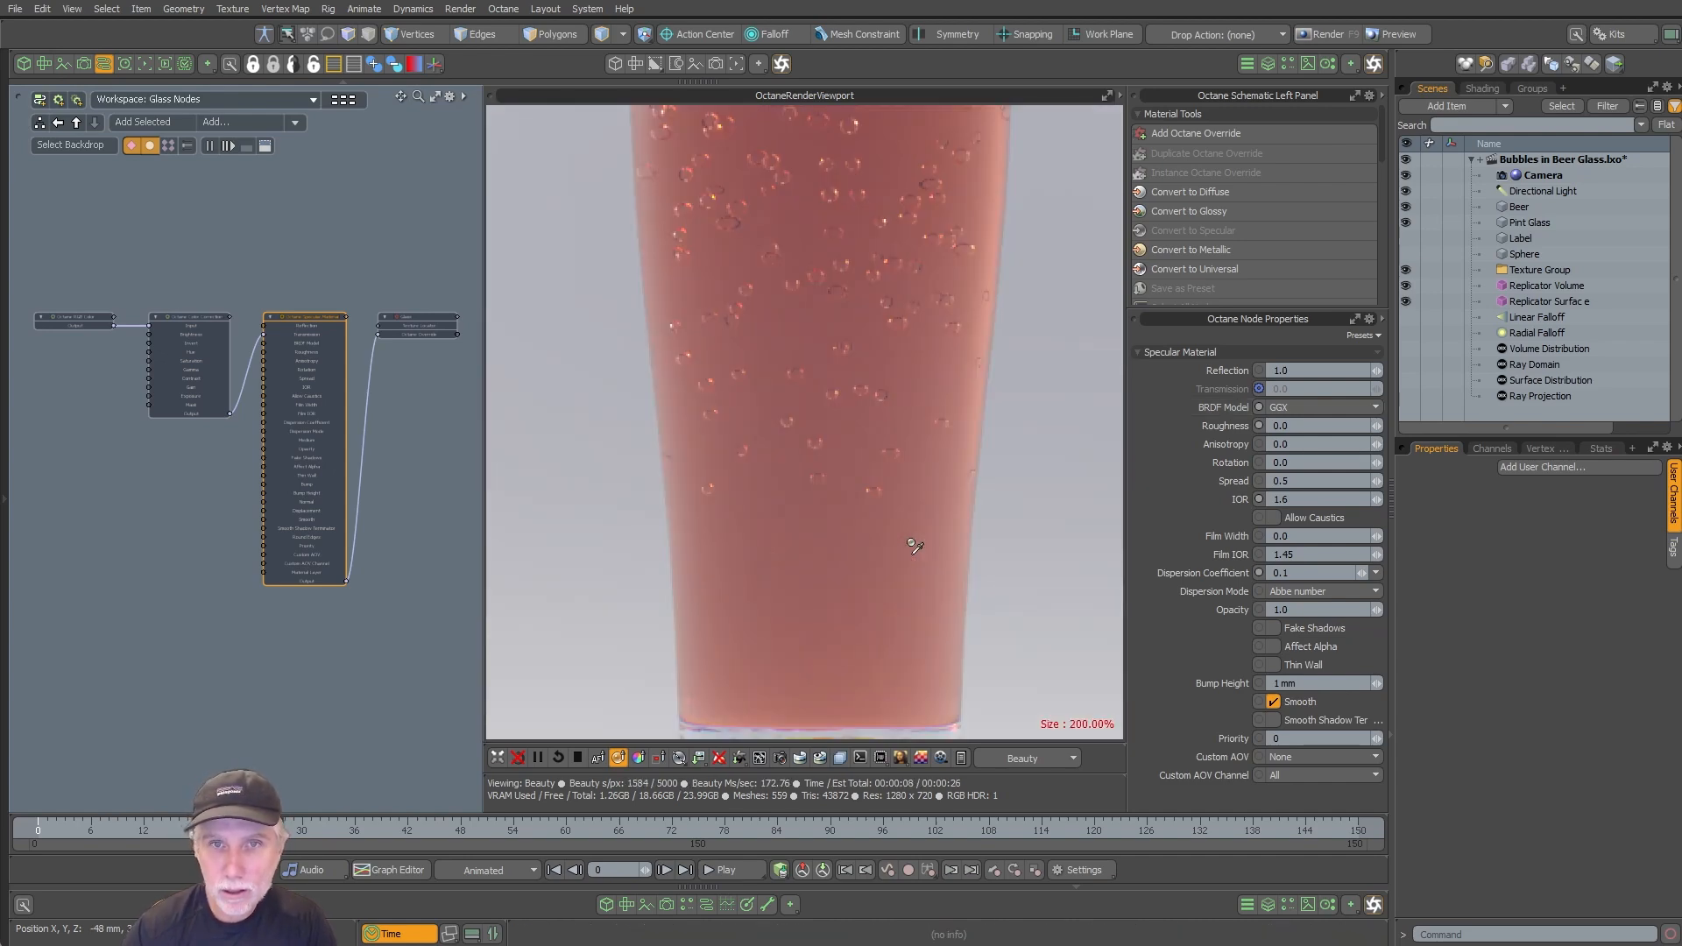
scroll(914, 546, down, 4)
scroll(914, 546, up, 4)
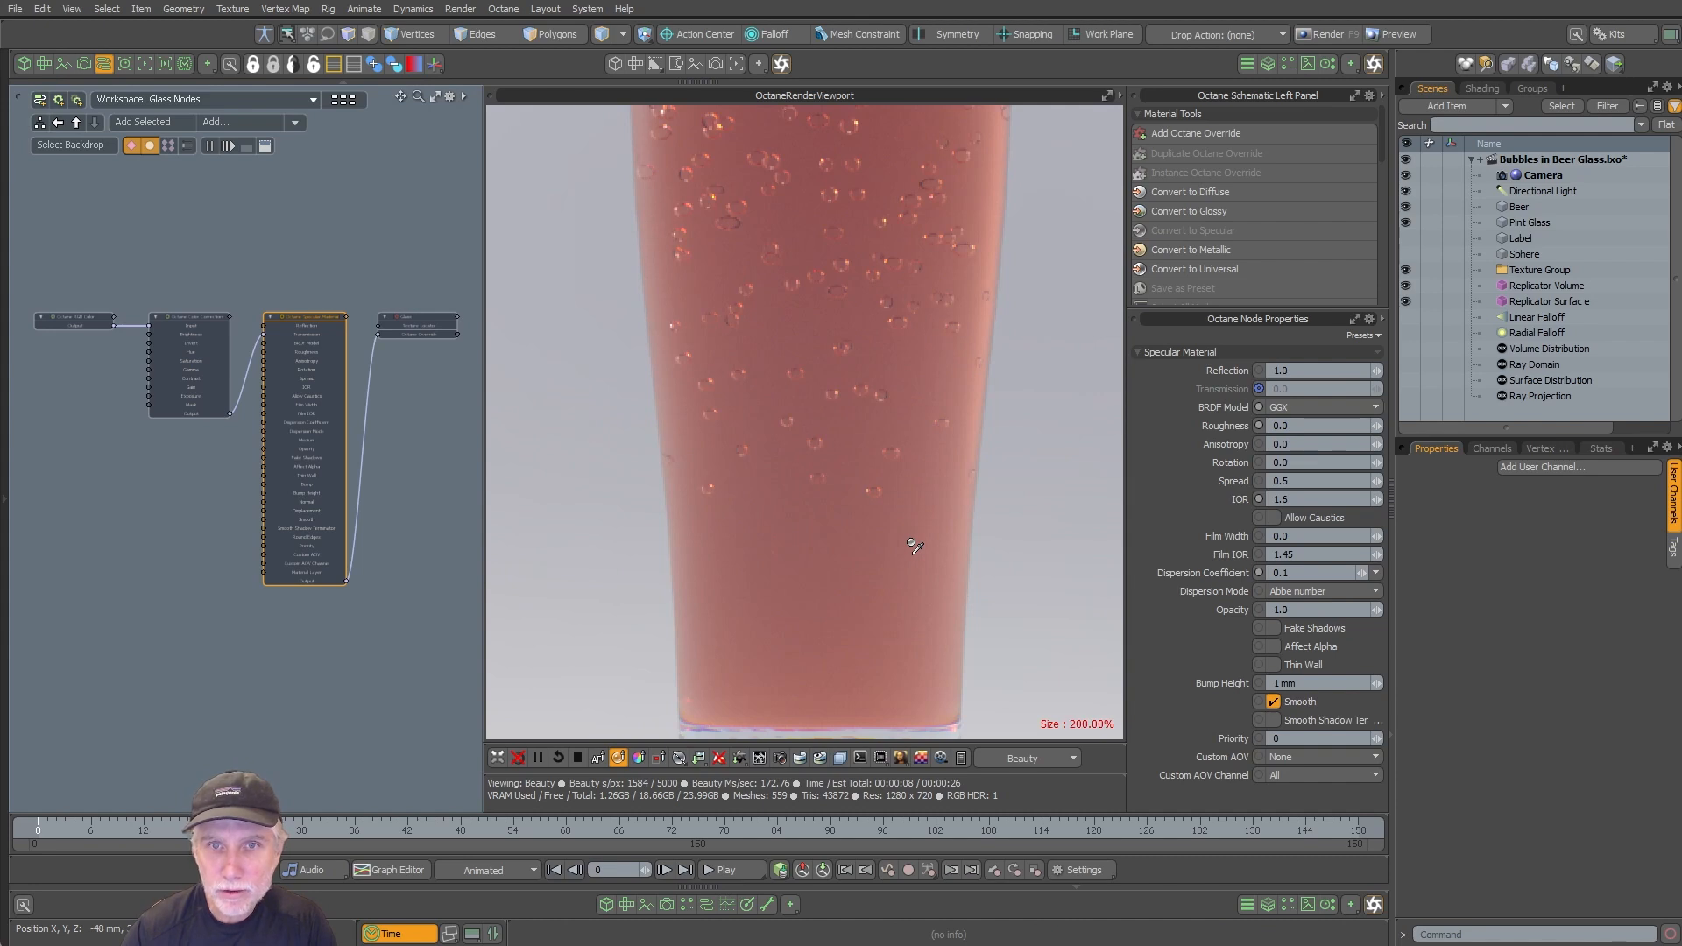
scroll(914, 546, down, 4)
scroll(913, 546, up, 4)
scroll(913, 546, down, 4)
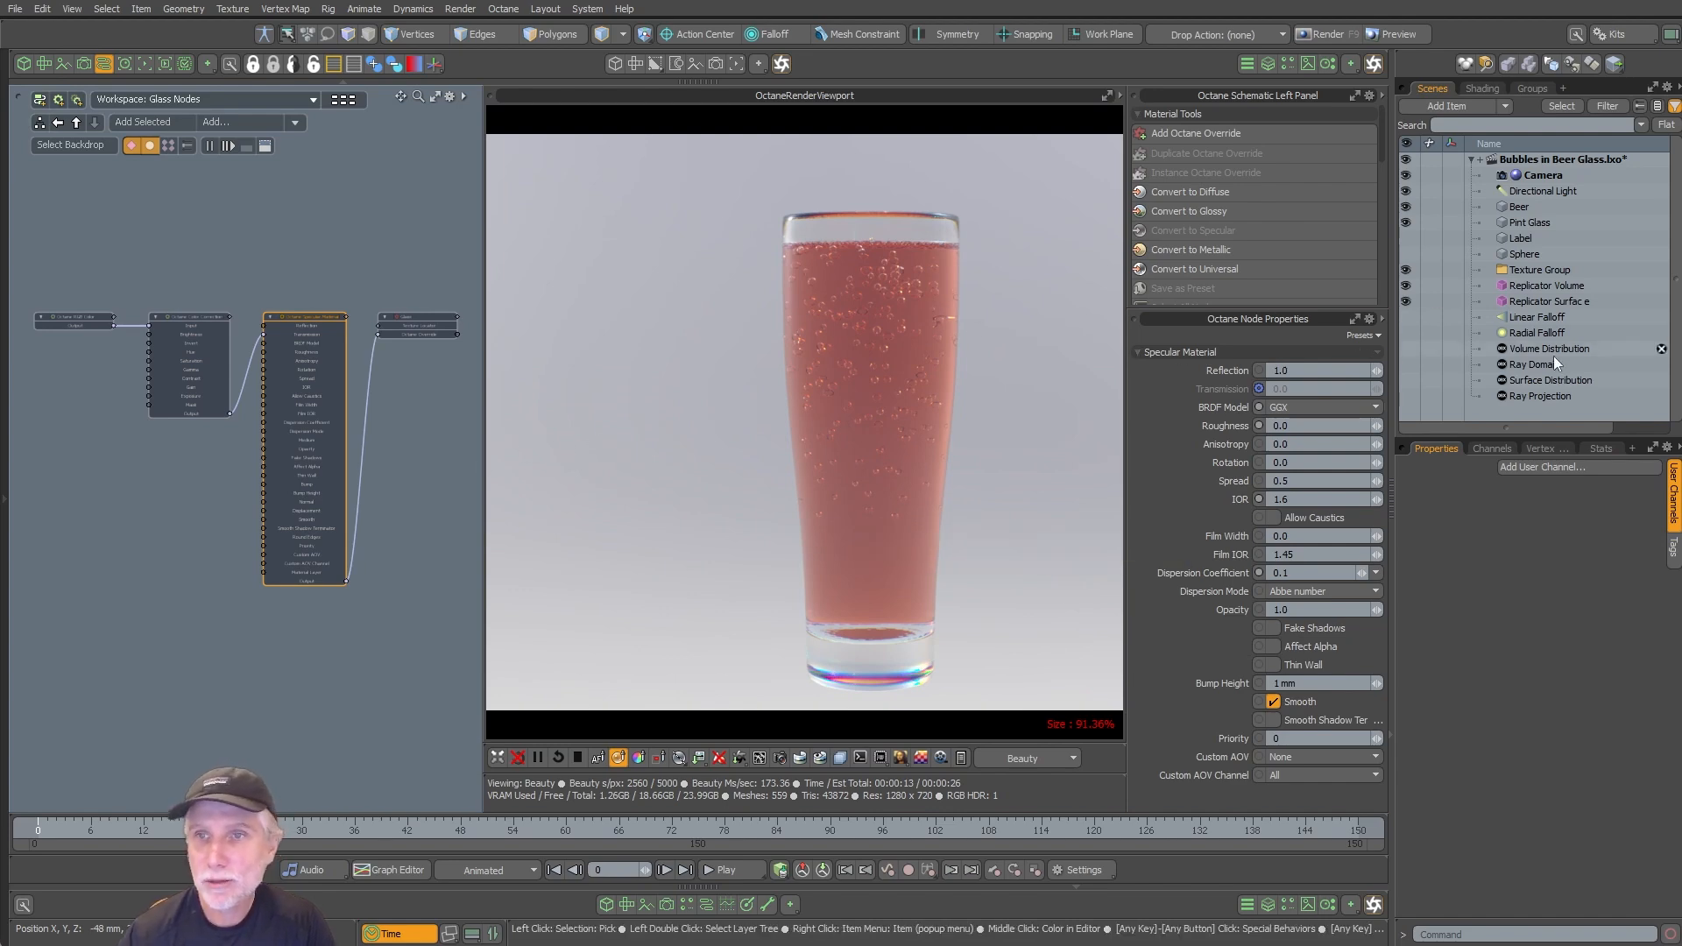
Step: Set the Density of the Beer override's Octane Absorption node to 66
click(1483, 89)
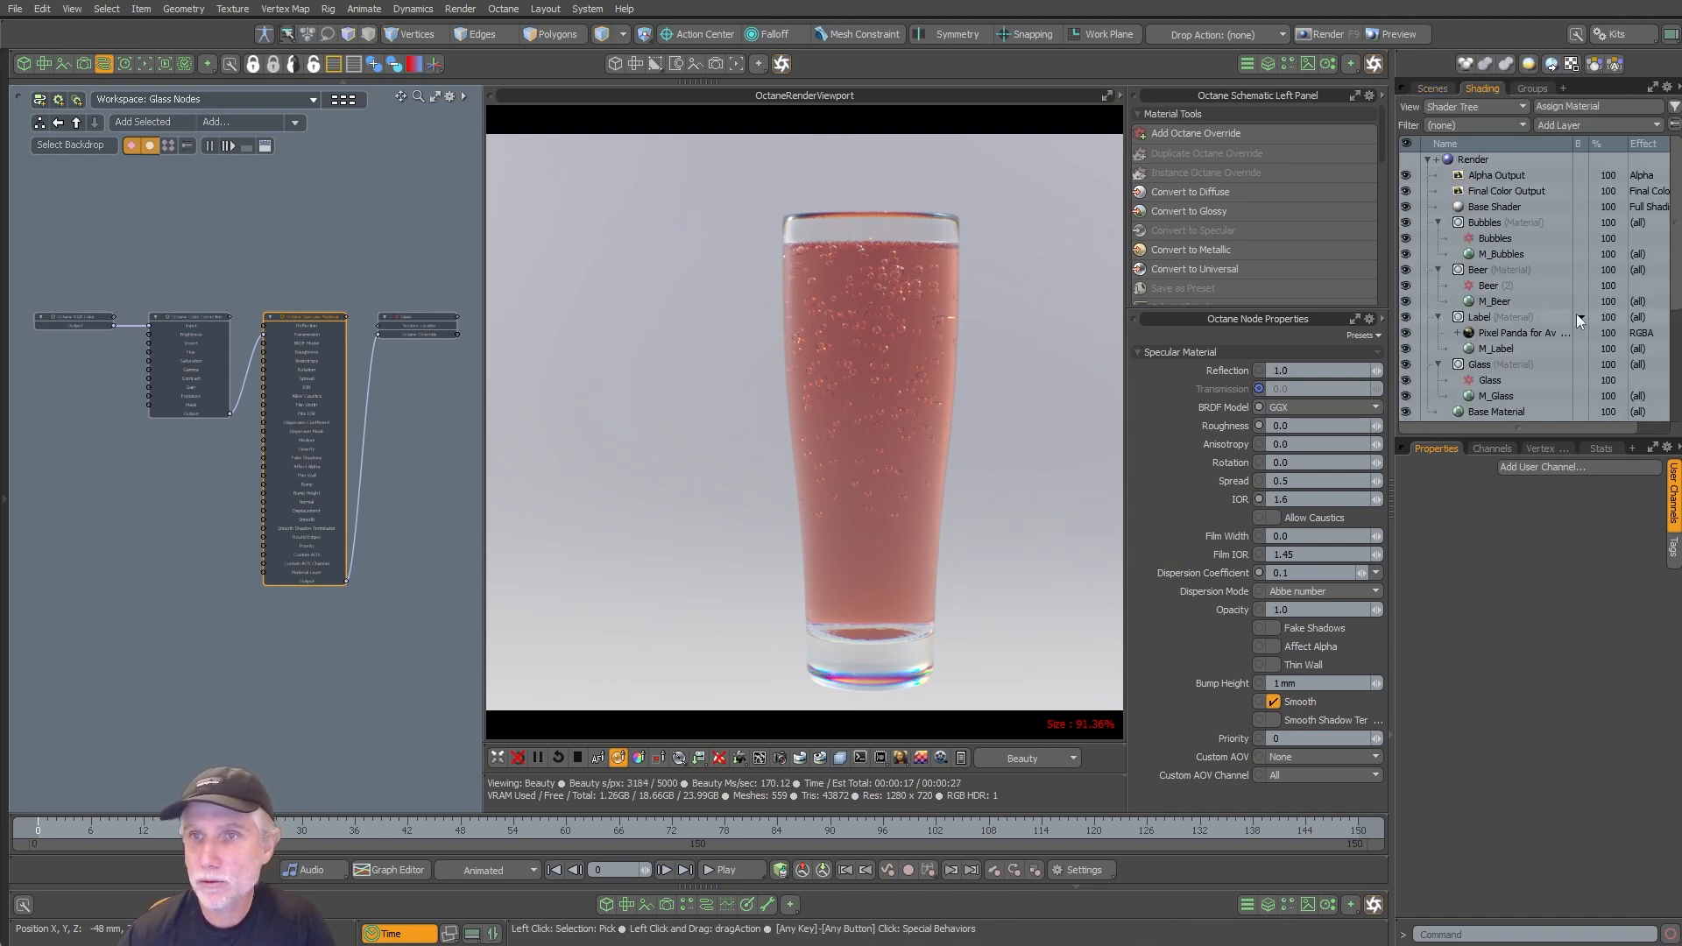
click(1490, 286)
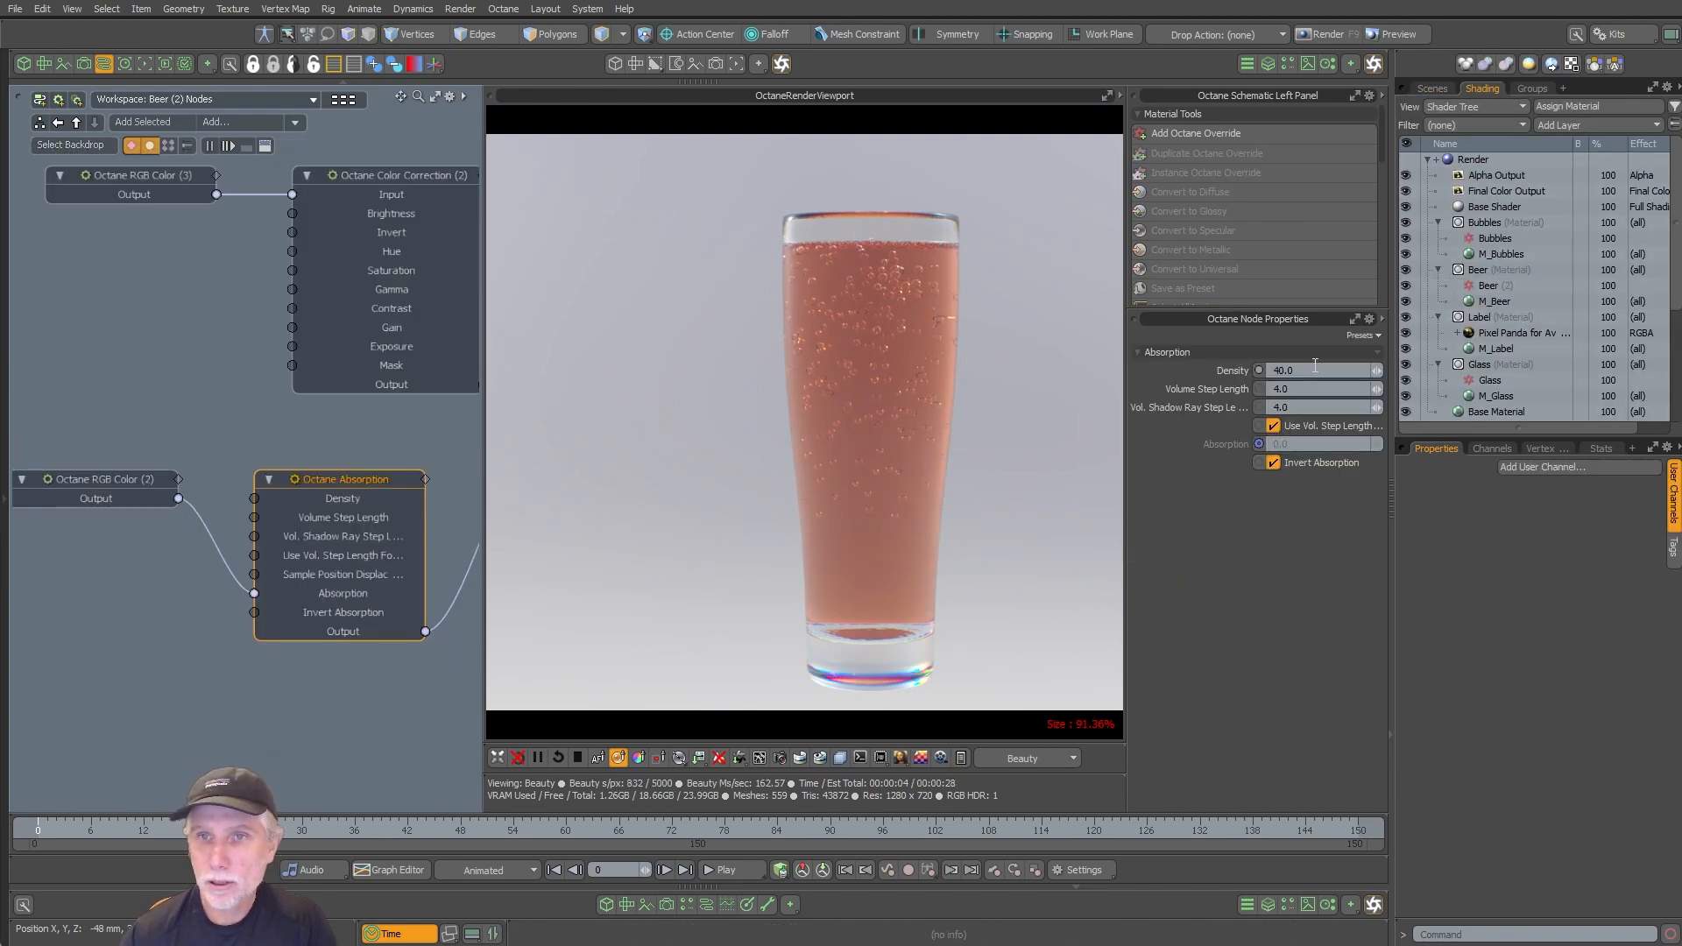
click(1351, 371)
text(66)
key(Return)
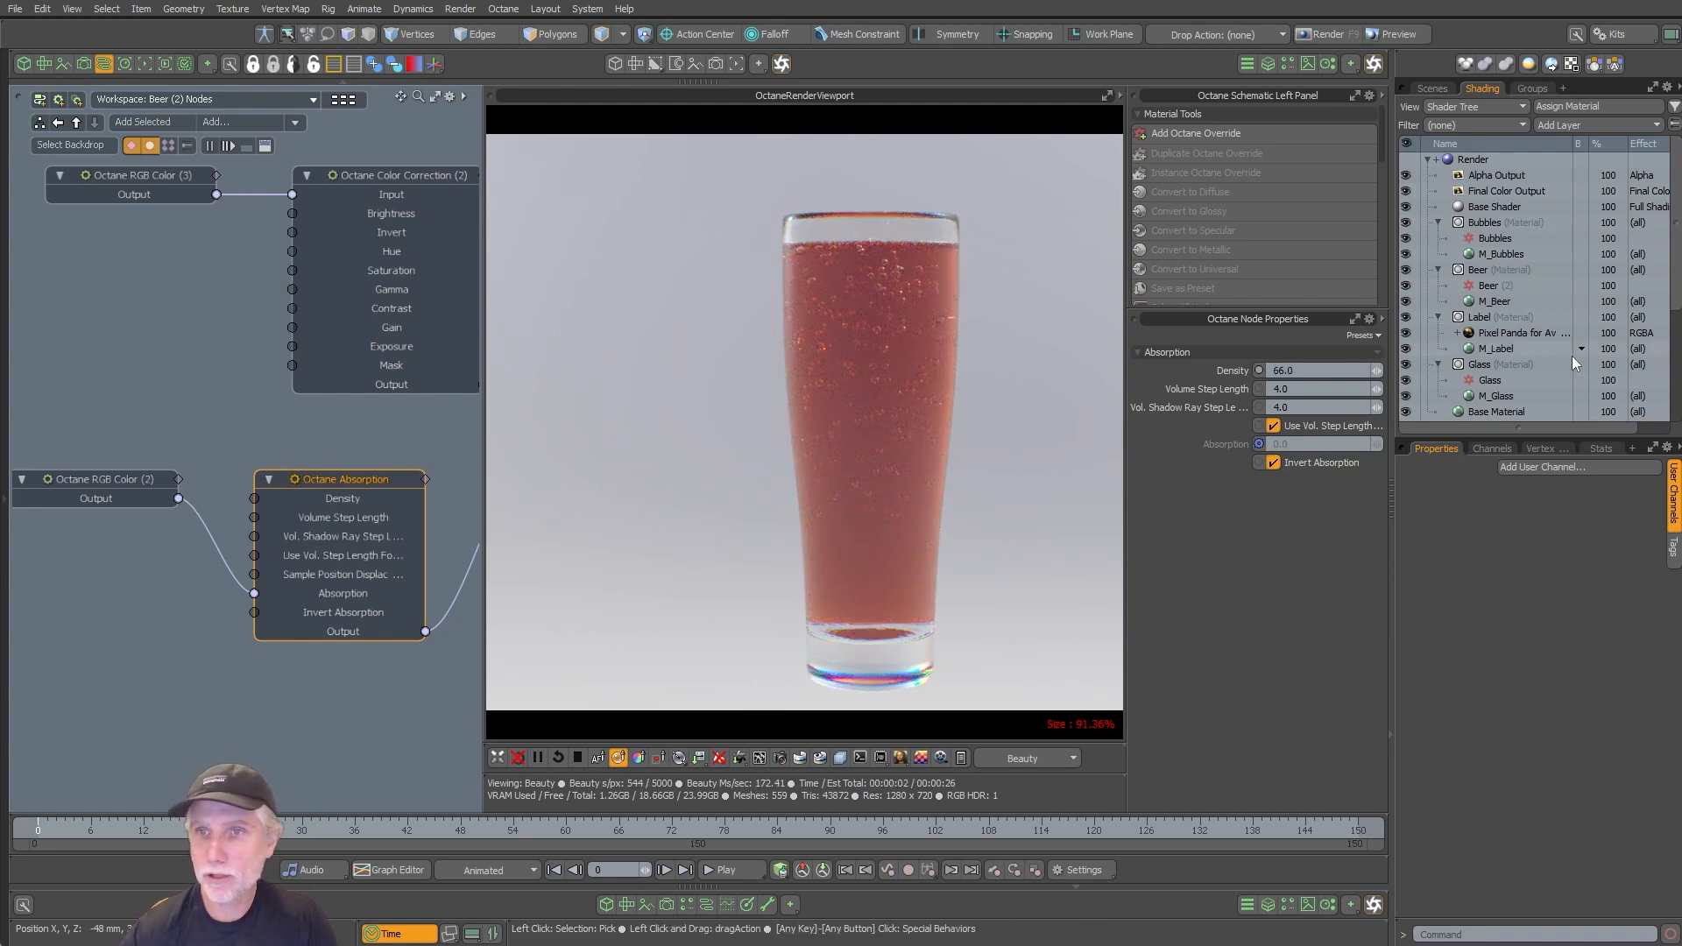
Step: Rotate the abstract studio environment image's texture locator to about 29.1° in Y
scroll(1525, 333, down, 3)
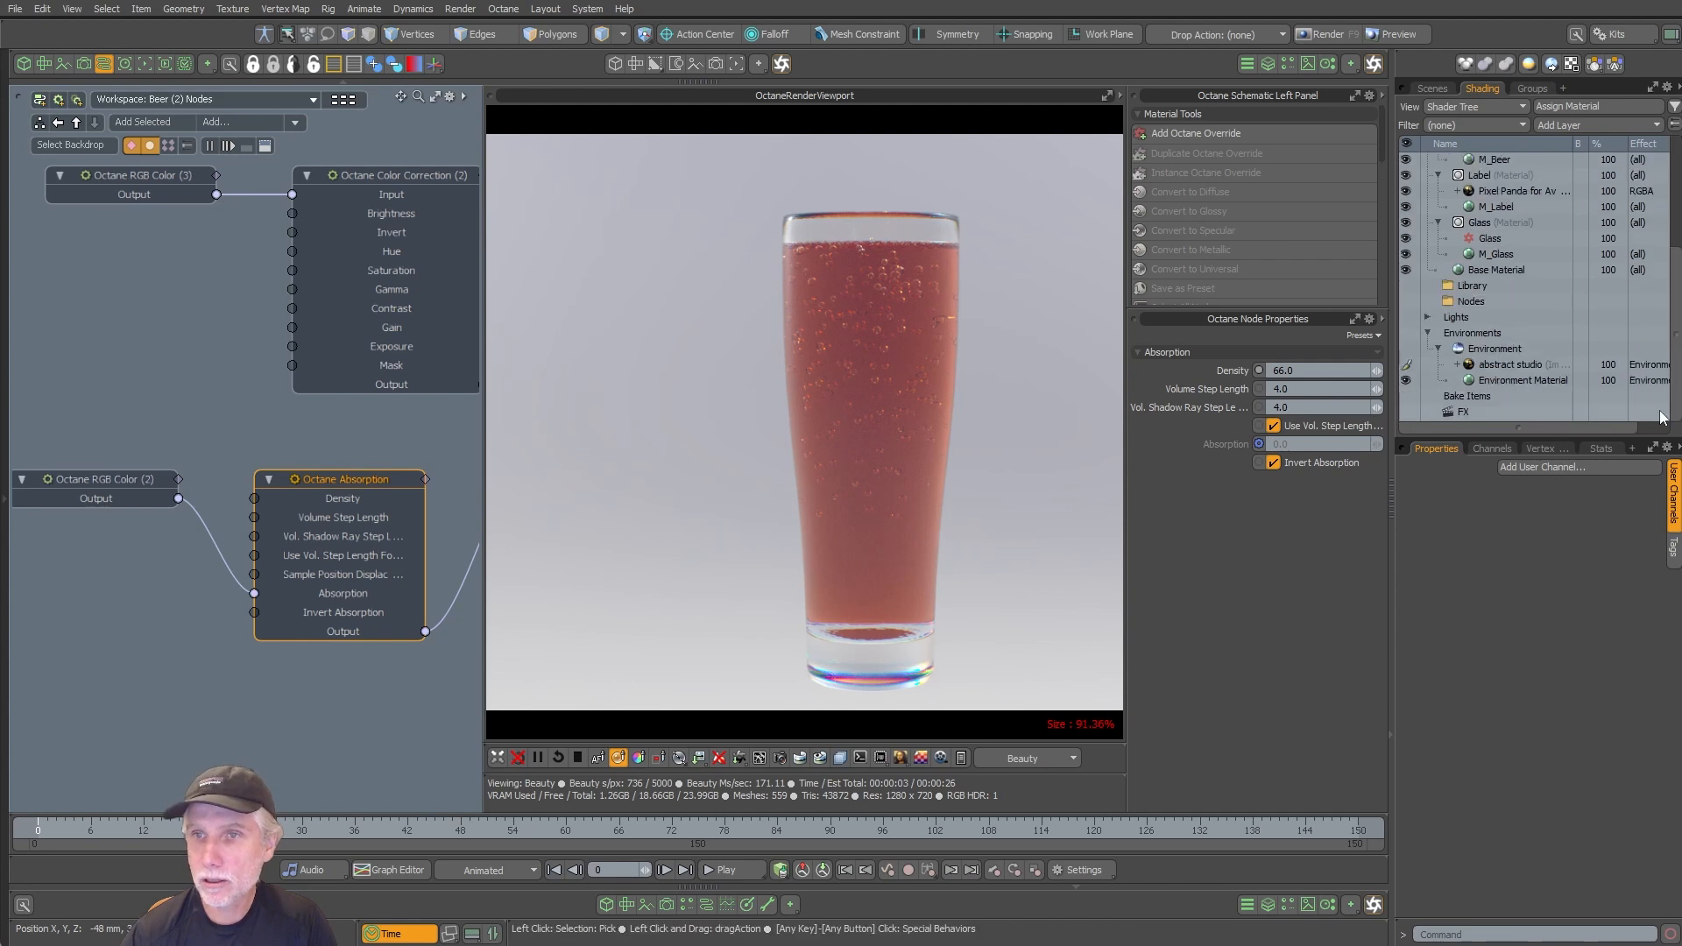
click(1457, 365)
click(1505, 380)
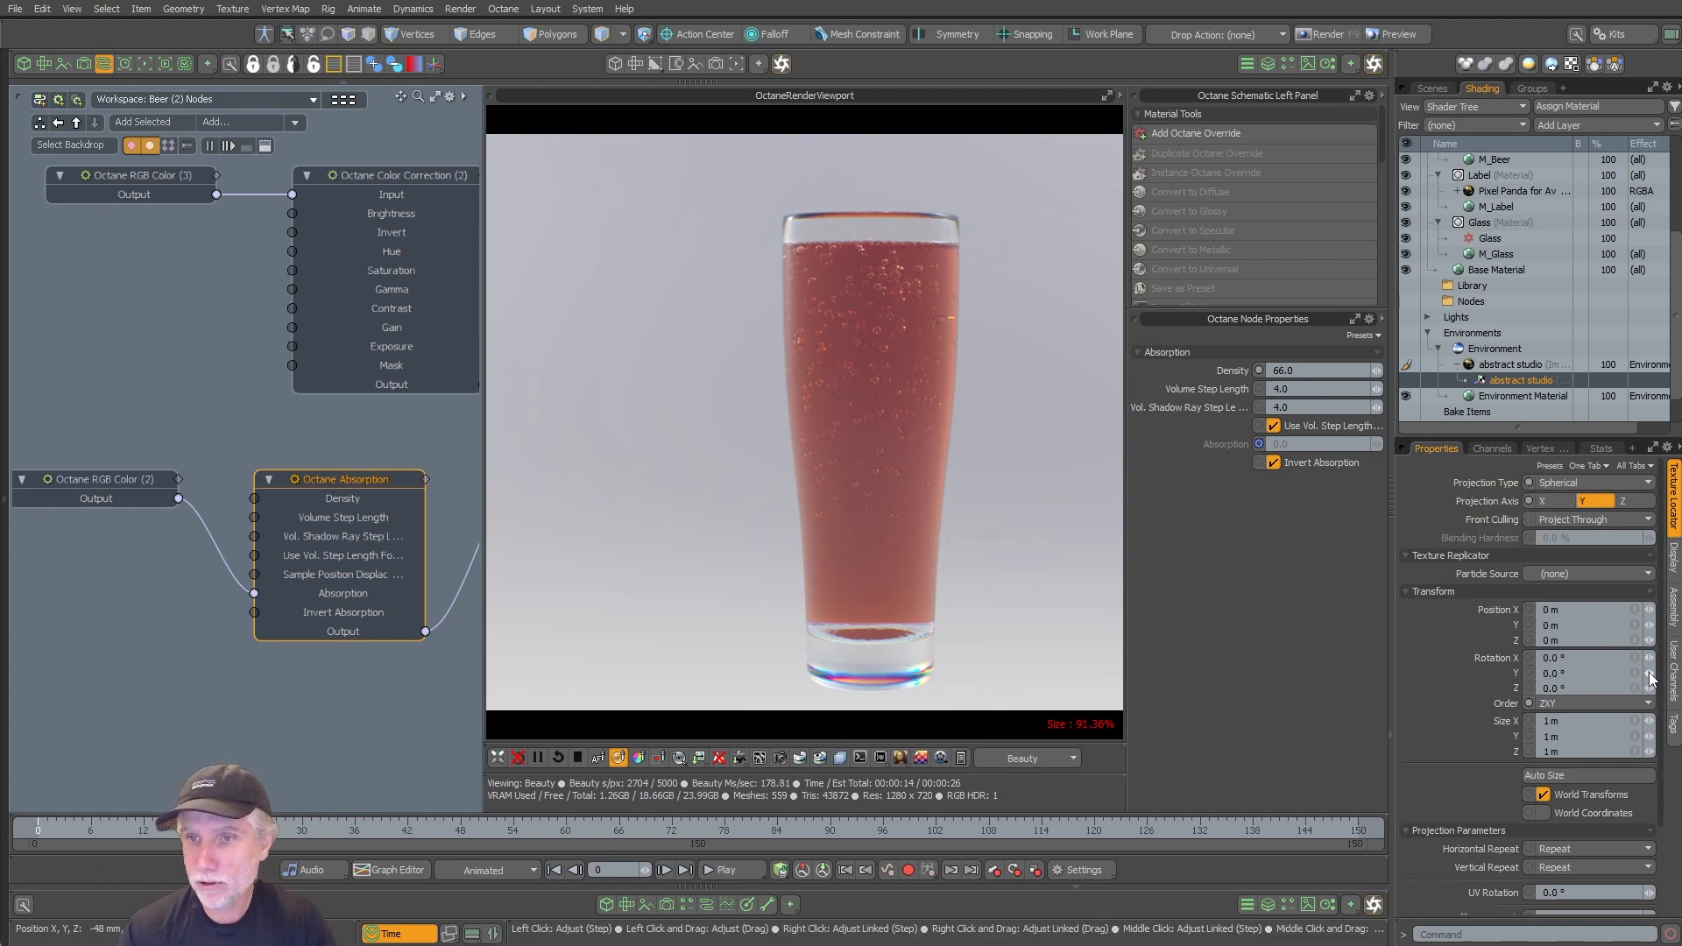
drag(1651, 679, 1681, 679)
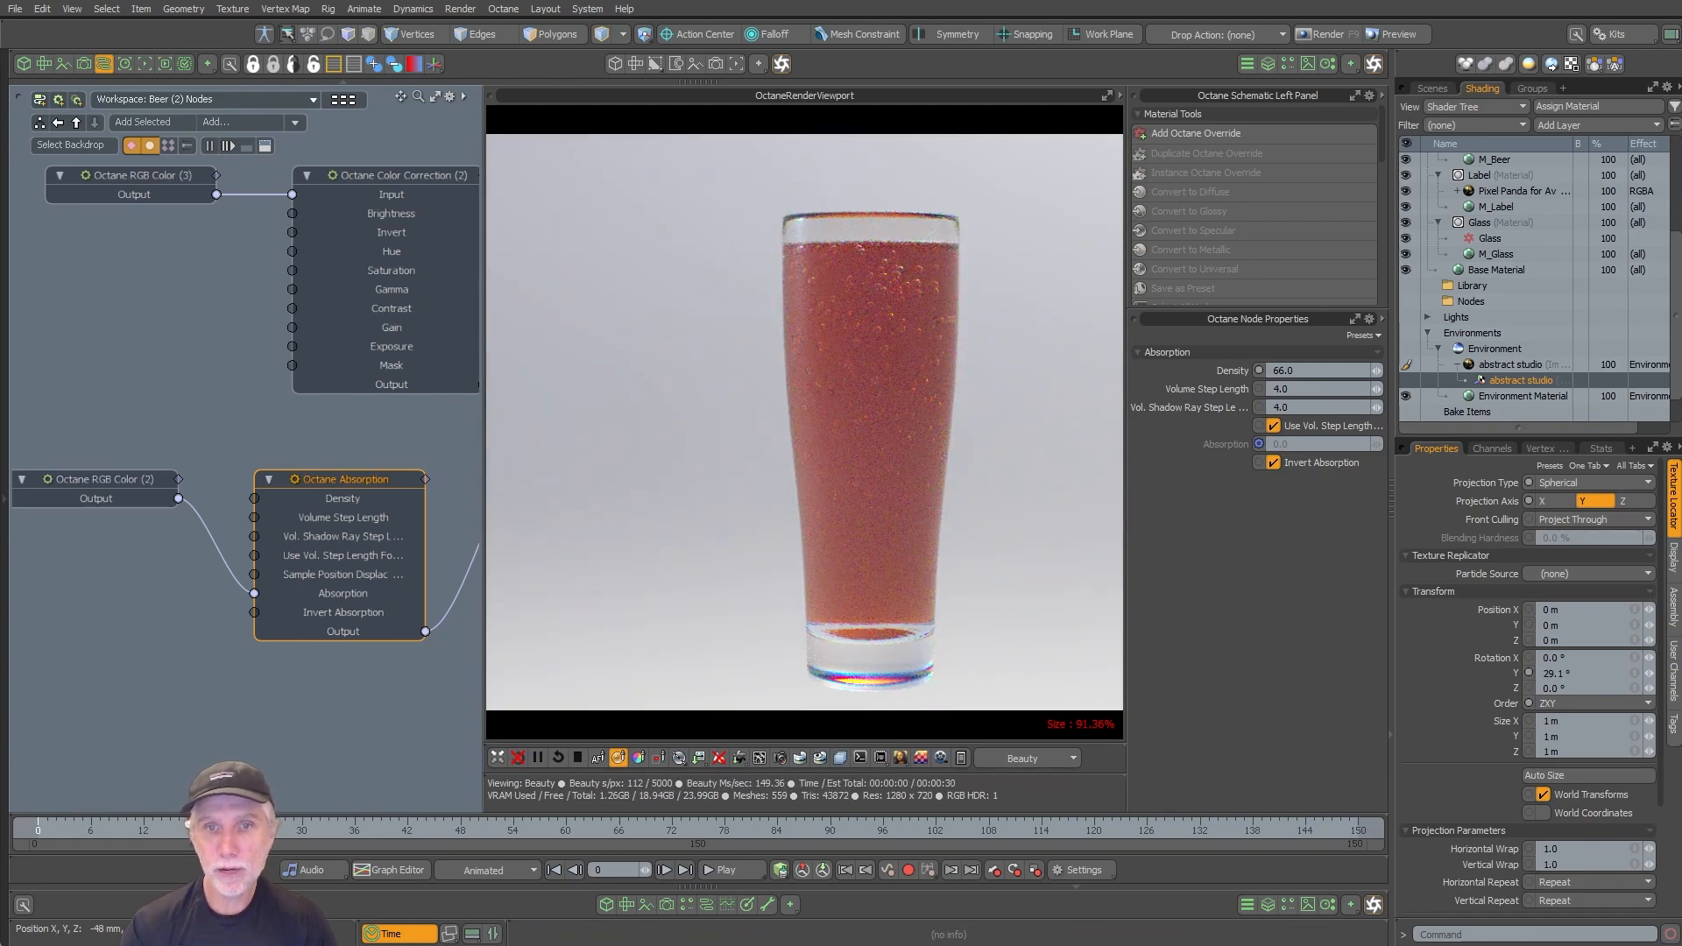
Step: Shift the Octane RGB Color feeding the beer's absorption so the beer renders a more golden orange
click(97, 479)
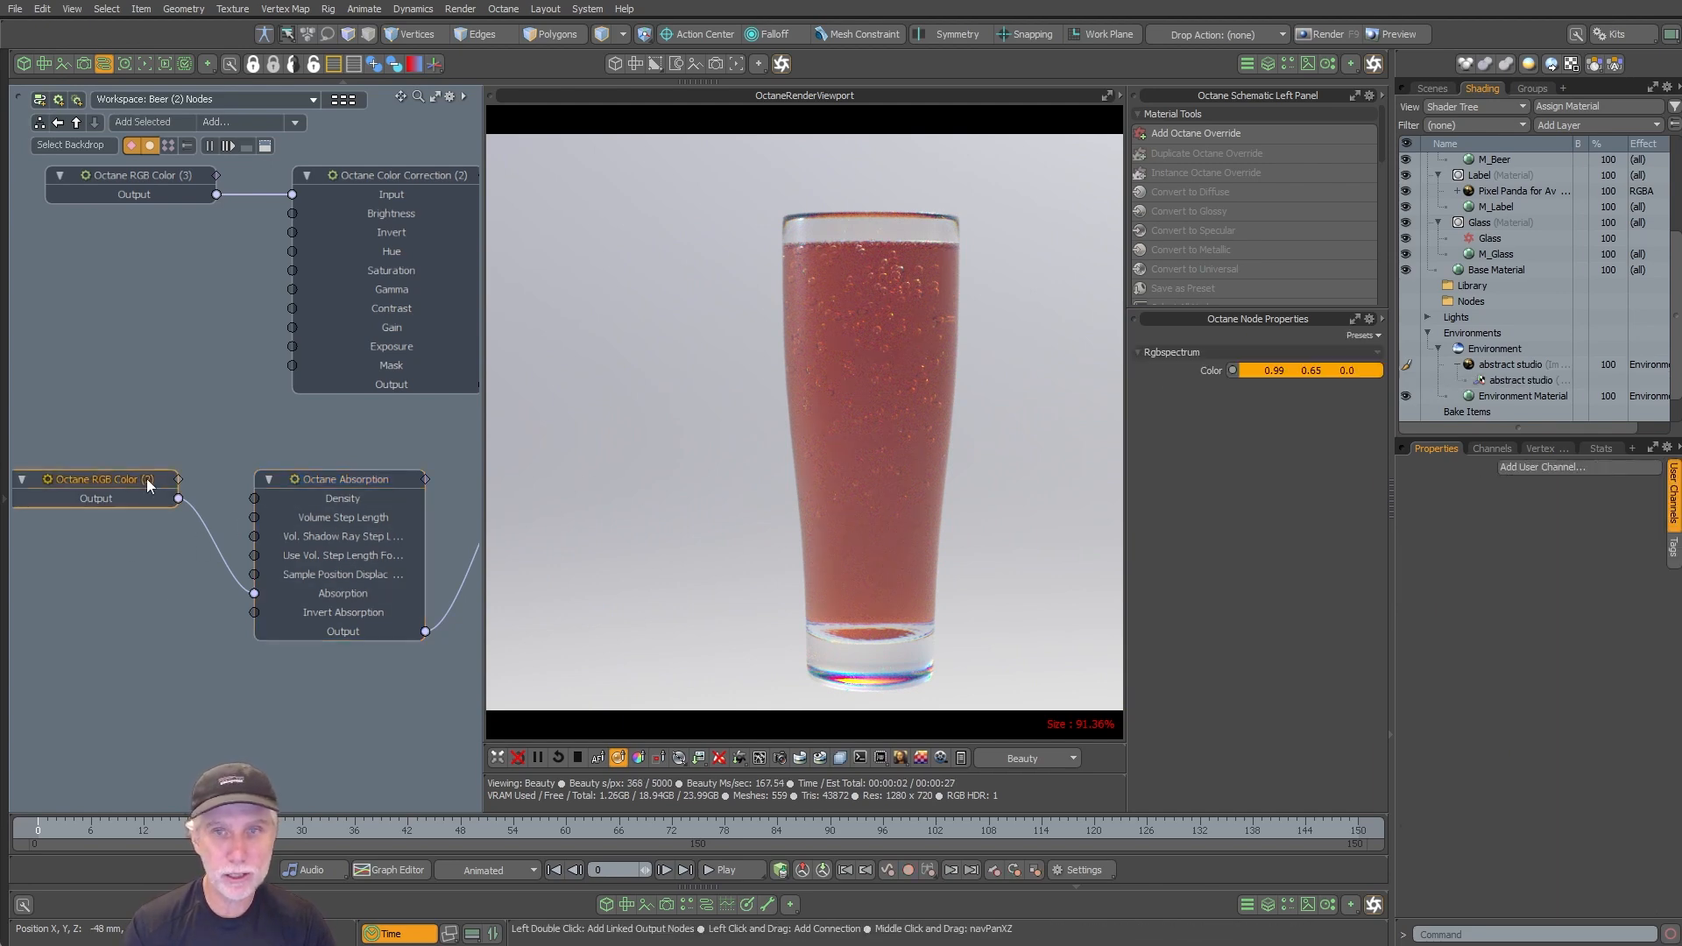
click(1358, 373)
drag(915, 216, 907, 197)
drag(962, 124, 1350, 194)
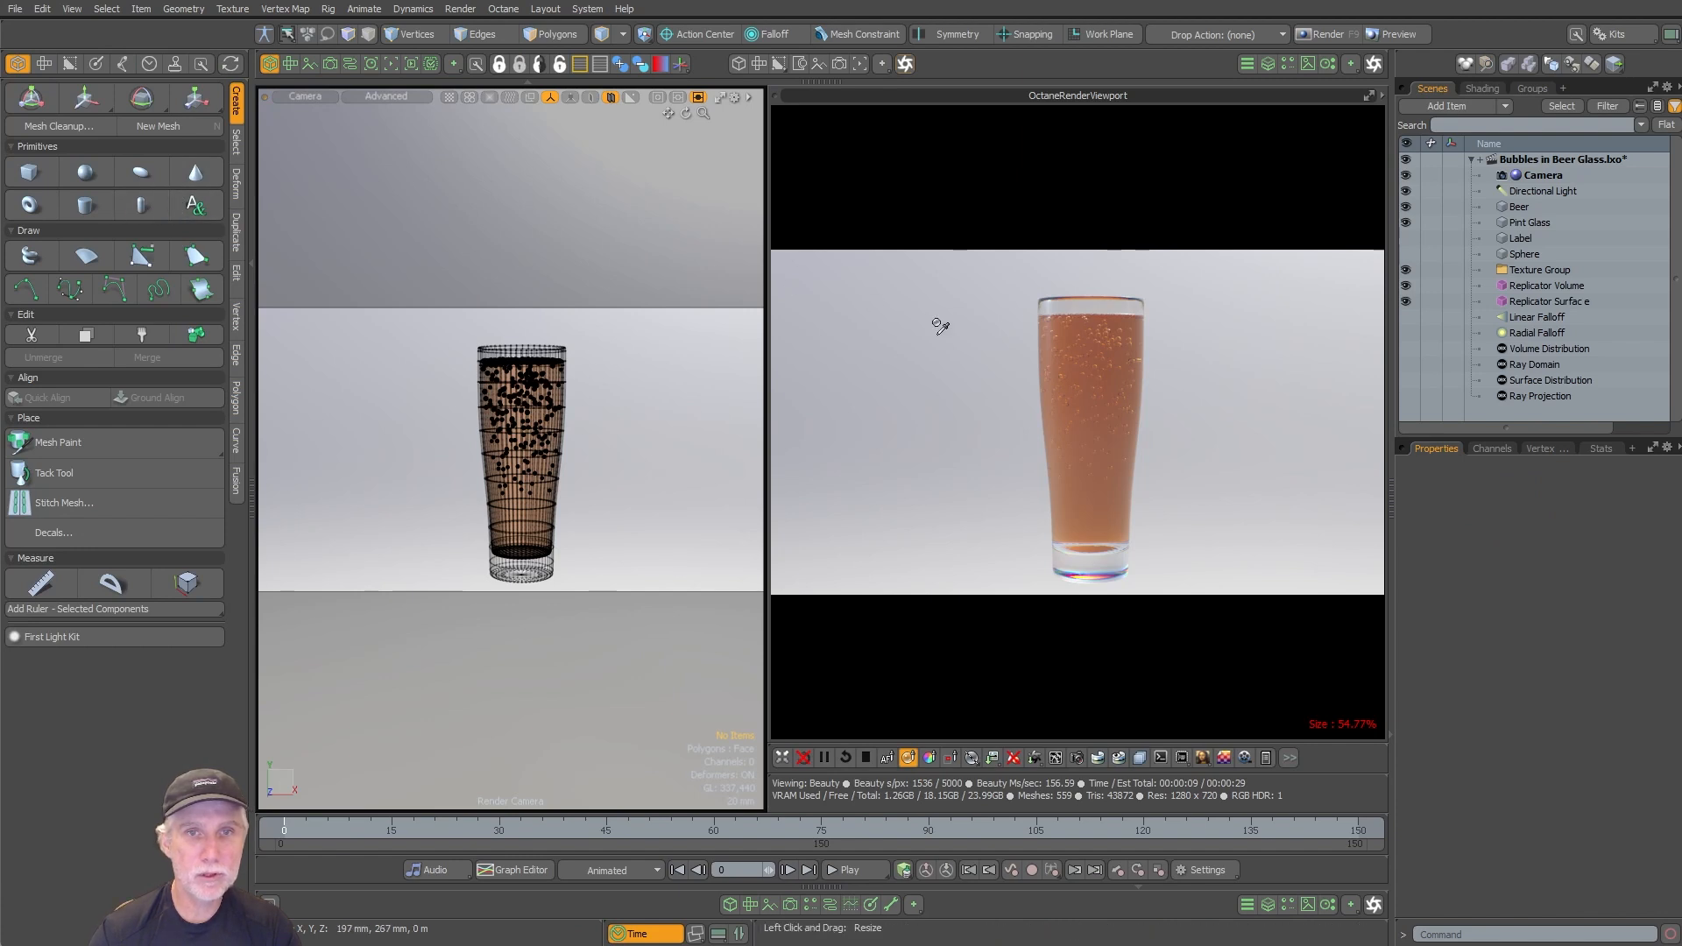
Step: Add a plane beneath the glass at the origin and show the scene in a Perspective view
key(shift)
shift+click(194, 206)
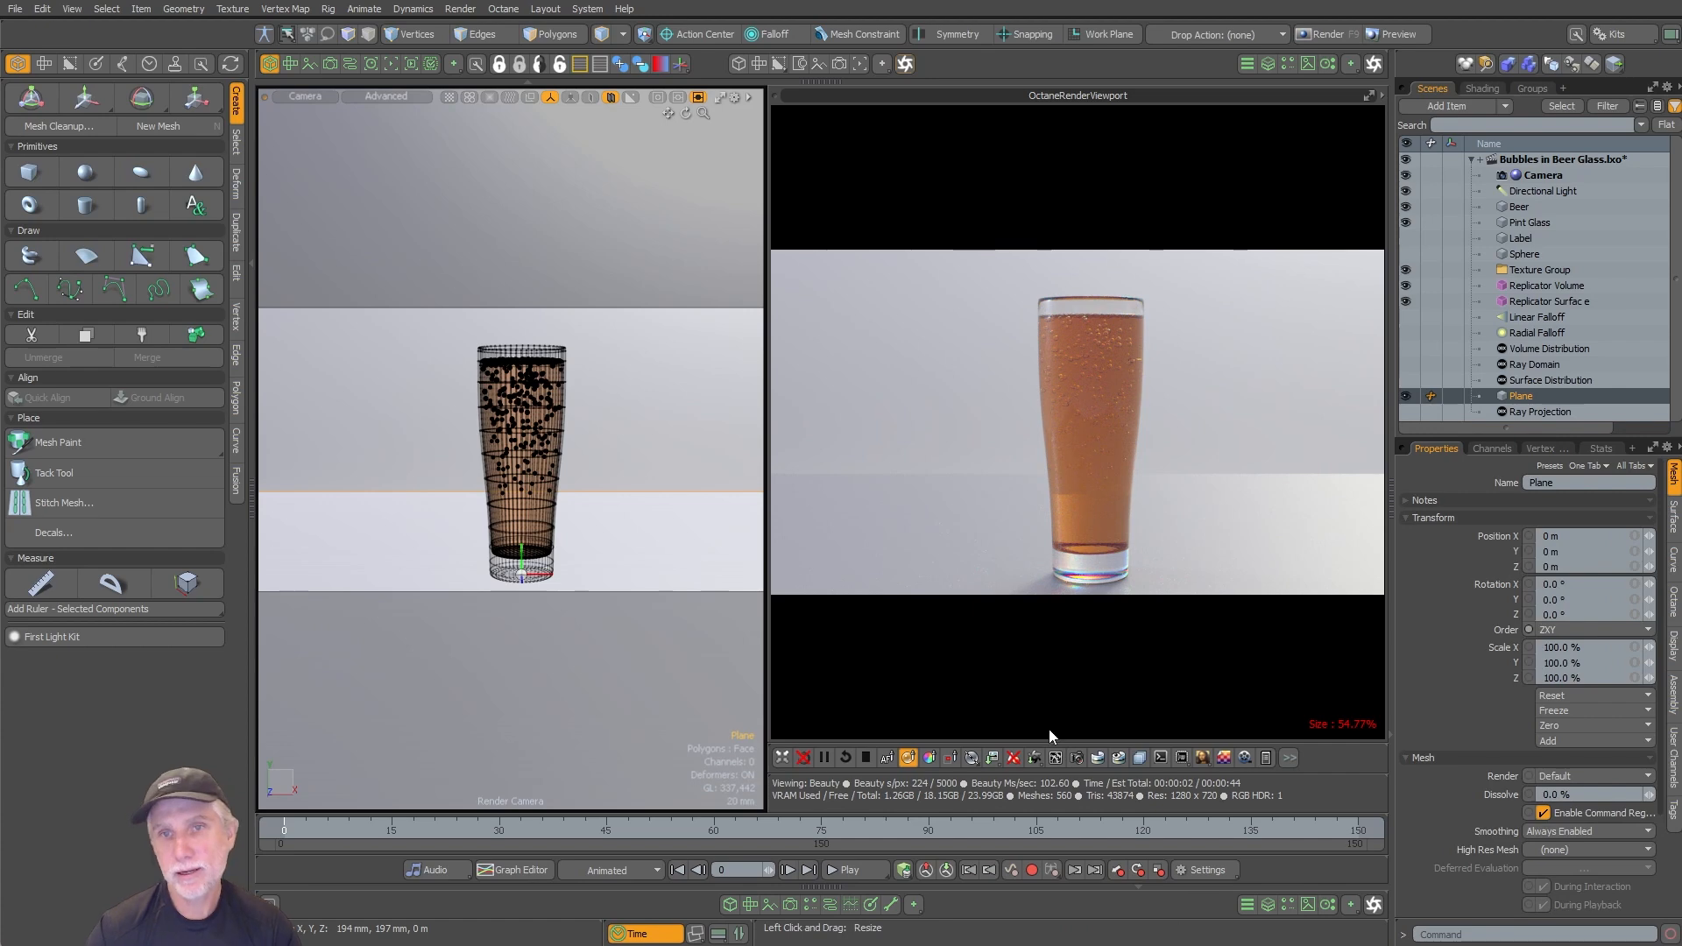
key(ctrl+1)
click(653, 471)
alt+drag(635, 429, 491, 465)
ctrl+alt+drag(491, 464, 382, 493)
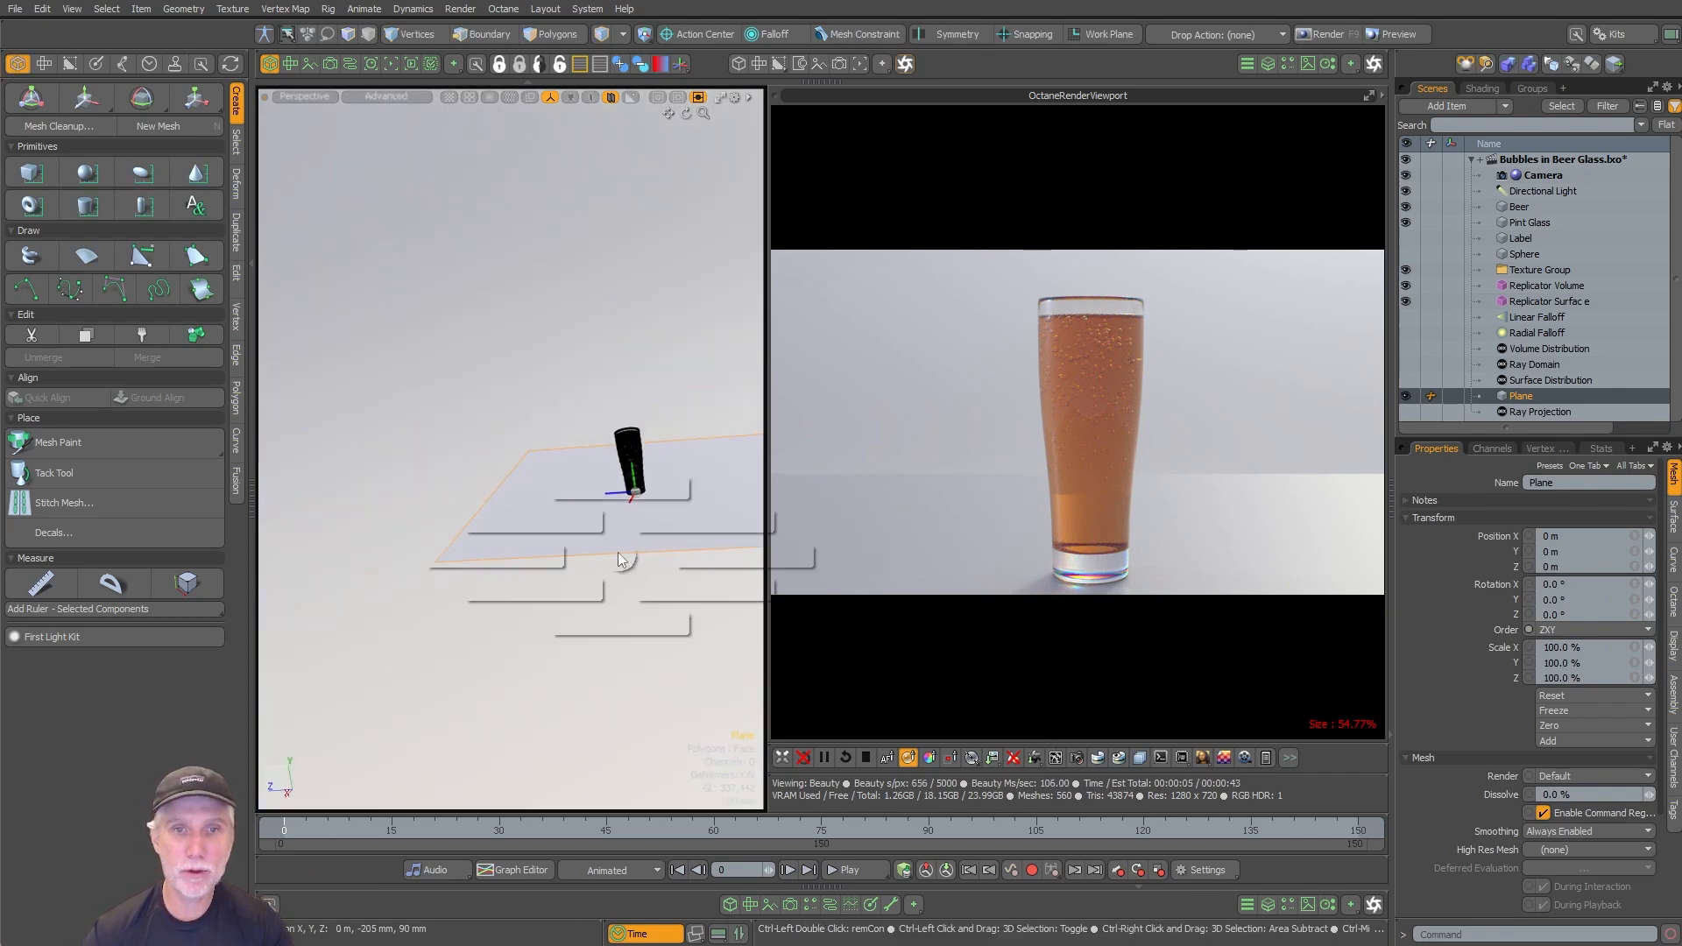
alt+drag(617, 554, 678, 600)
Step: Select the plane's rear edge, behind the glass, in edge selection mode
click(477, 440)
alt+drag(543, 517, 487, 501)
key(2)
click(601, 529)
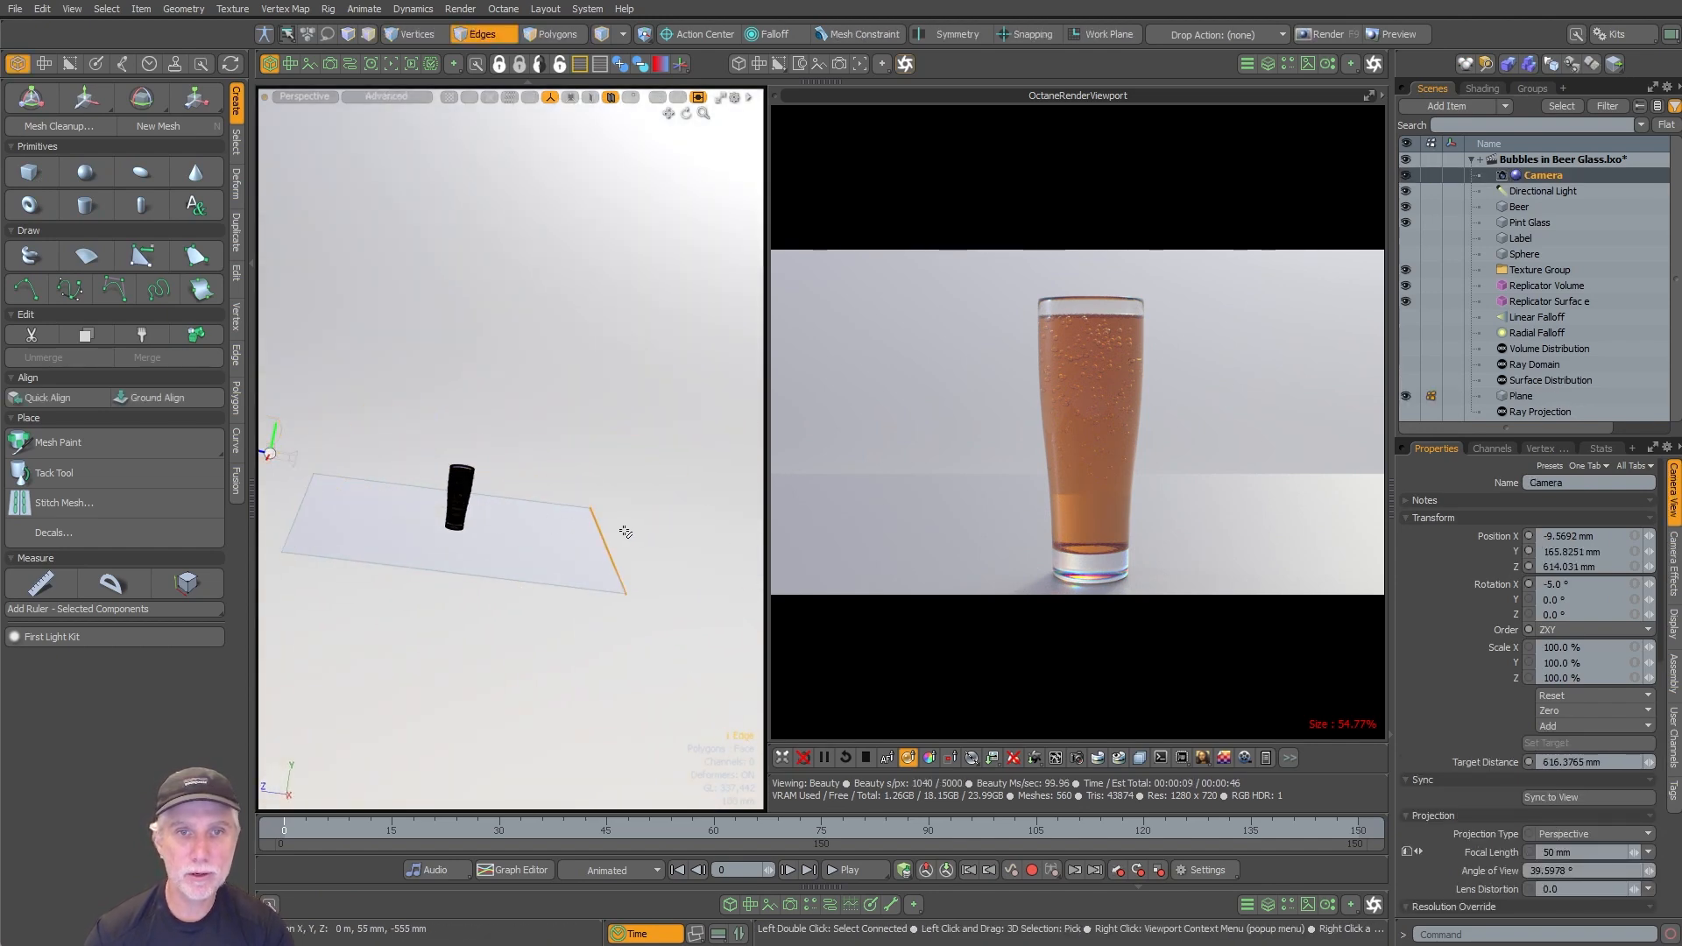
key(w)
drag(526, 619, 571, 610)
key(ctrl+z)
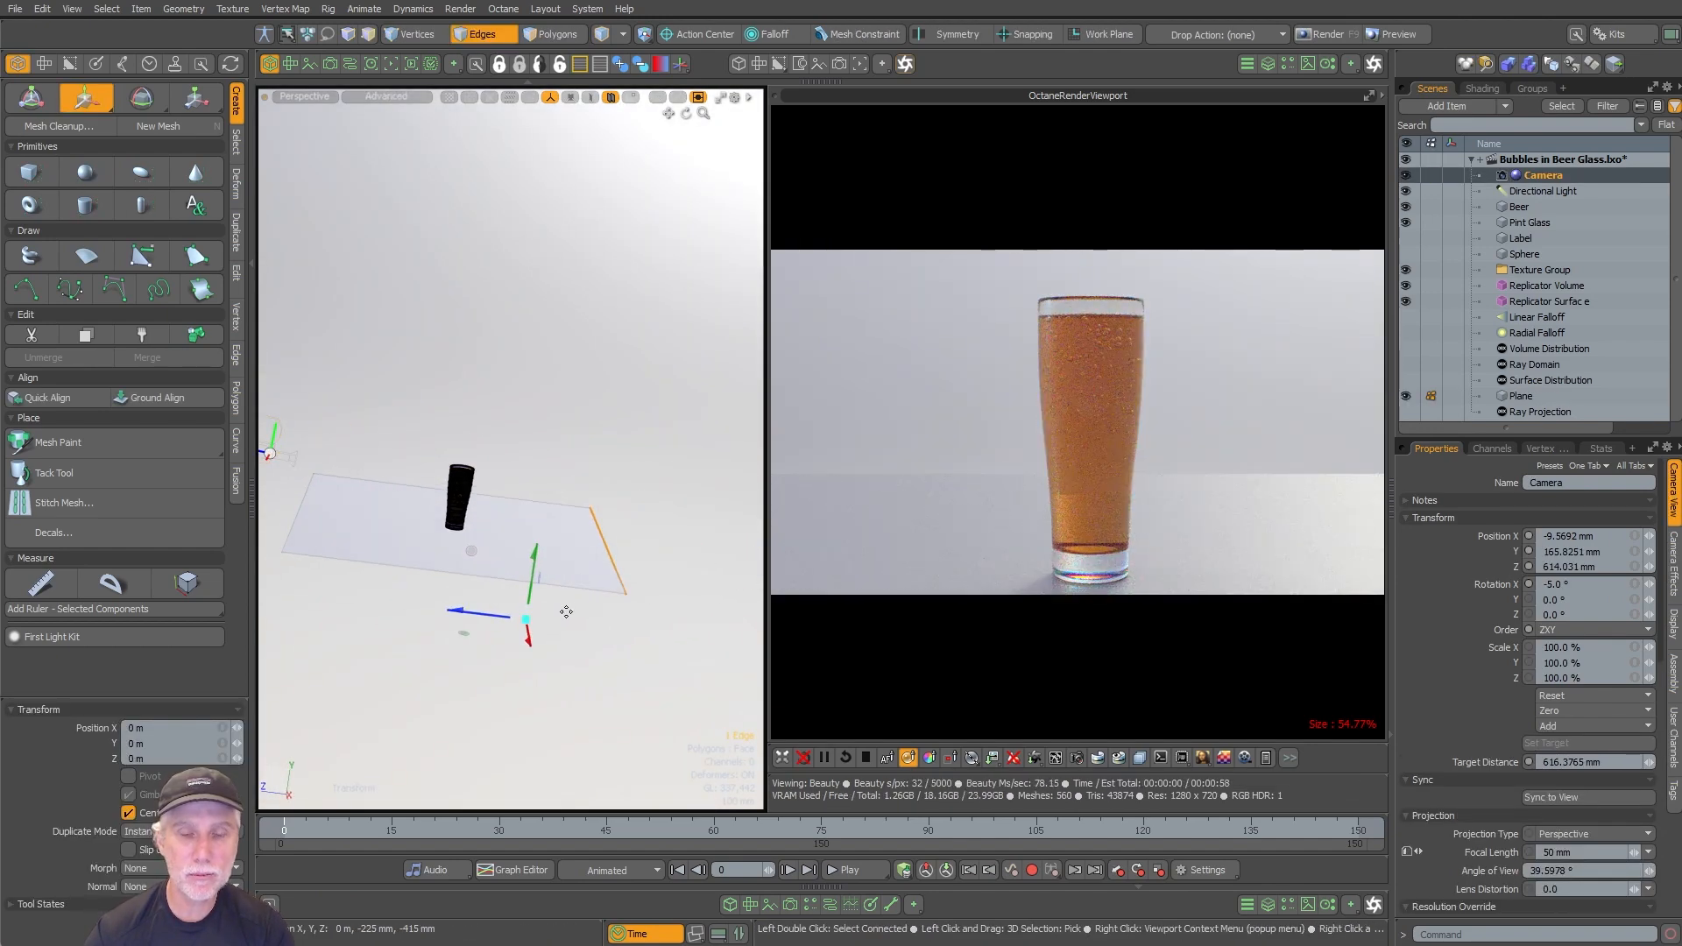
Step: Extend the plane's rear edge upward into a sloping back wall and scale the backdrop slightly larger
key(z)
drag(433, 647, 540, 601)
key(q)
click(542, 602)
key(r)
drag(587, 459, 594, 552)
key(q)
Step: Bevel the edge between the backdrop's floor and wall by about 152 mm with a Round shape and multiple round levels
click(608, 560)
key(b)
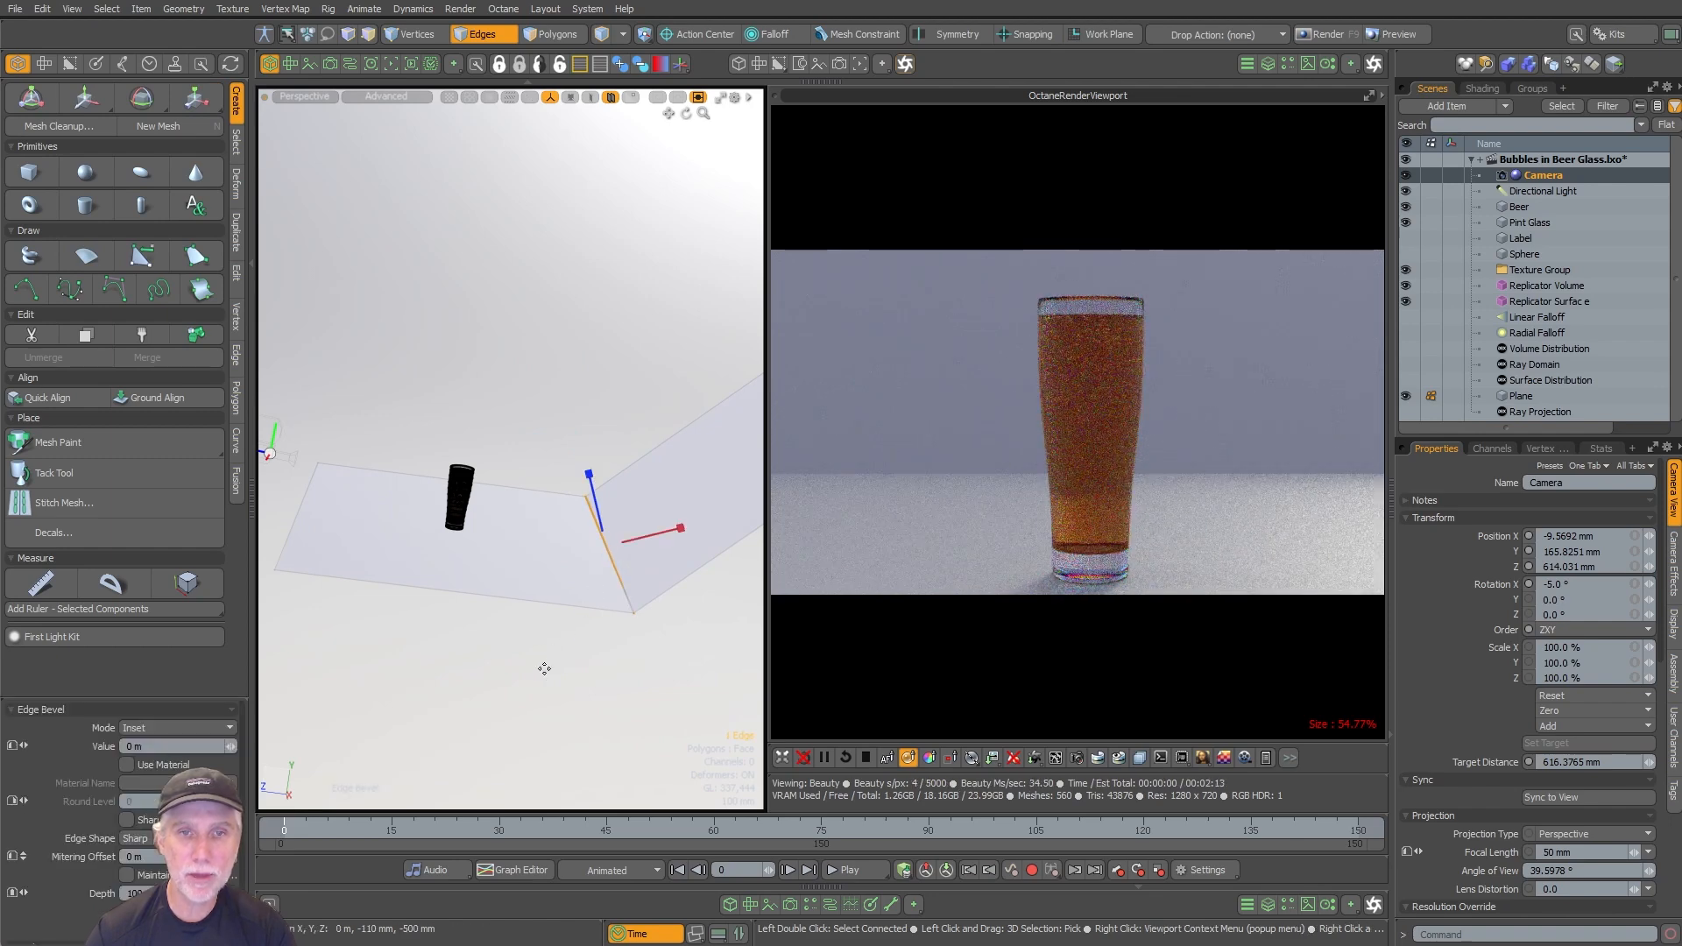
drag(506, 663, 563, 663)
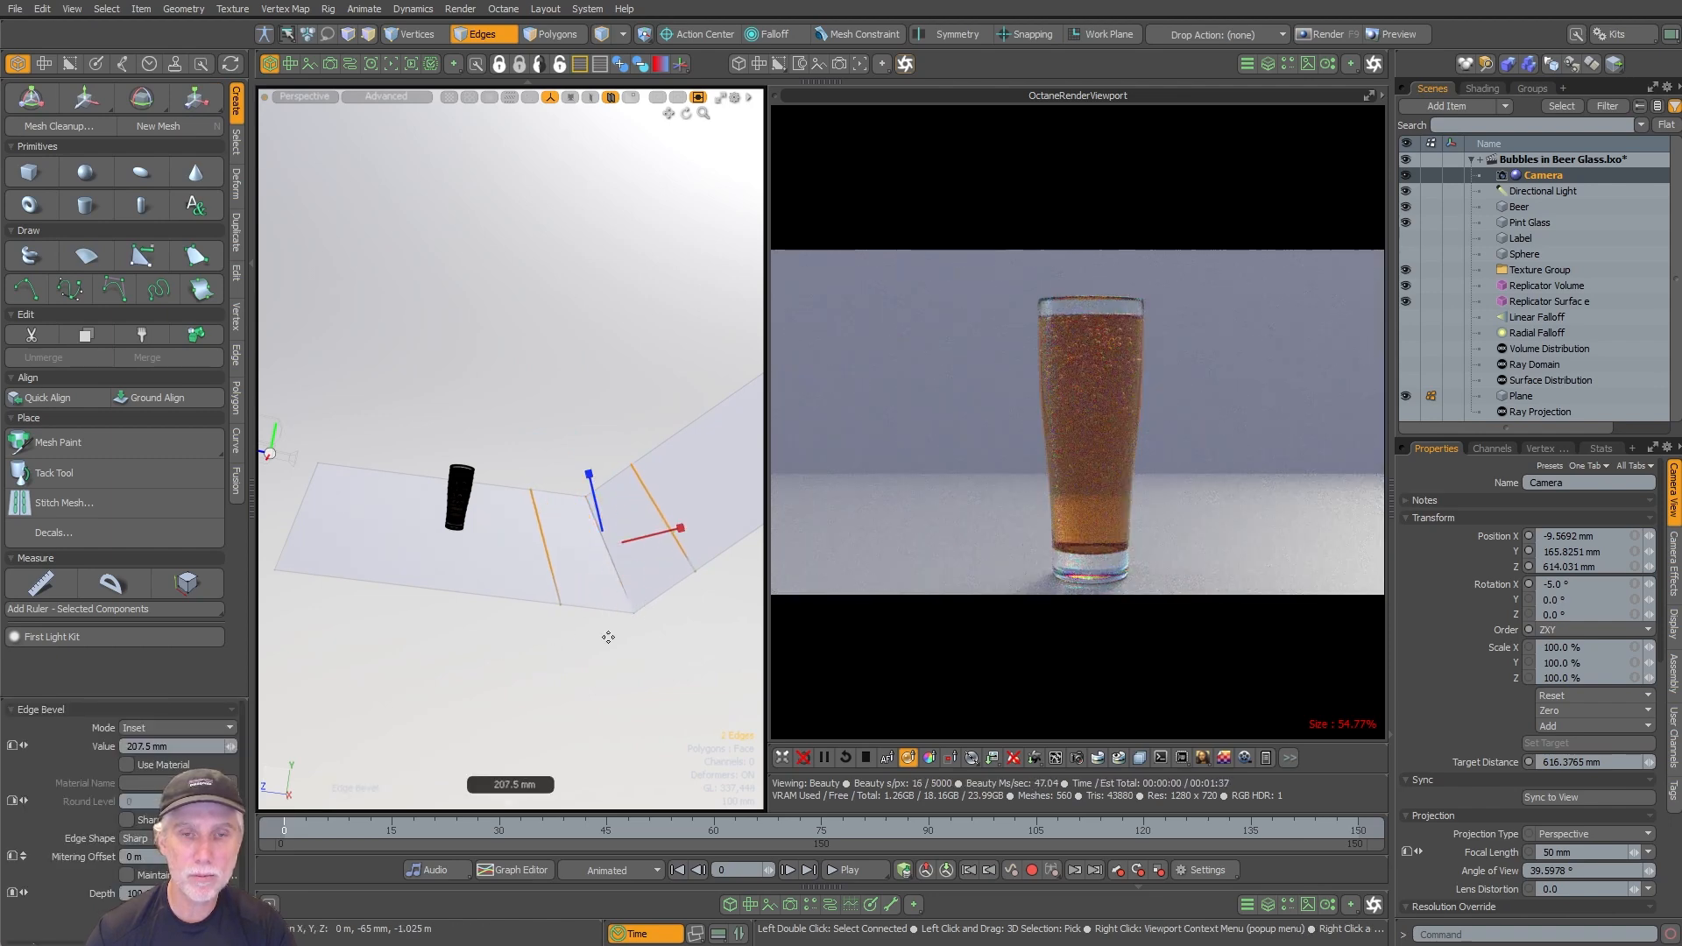
key(k)
click(634, 593)
click(631, 608)
drag(507, 698, 491, 698)
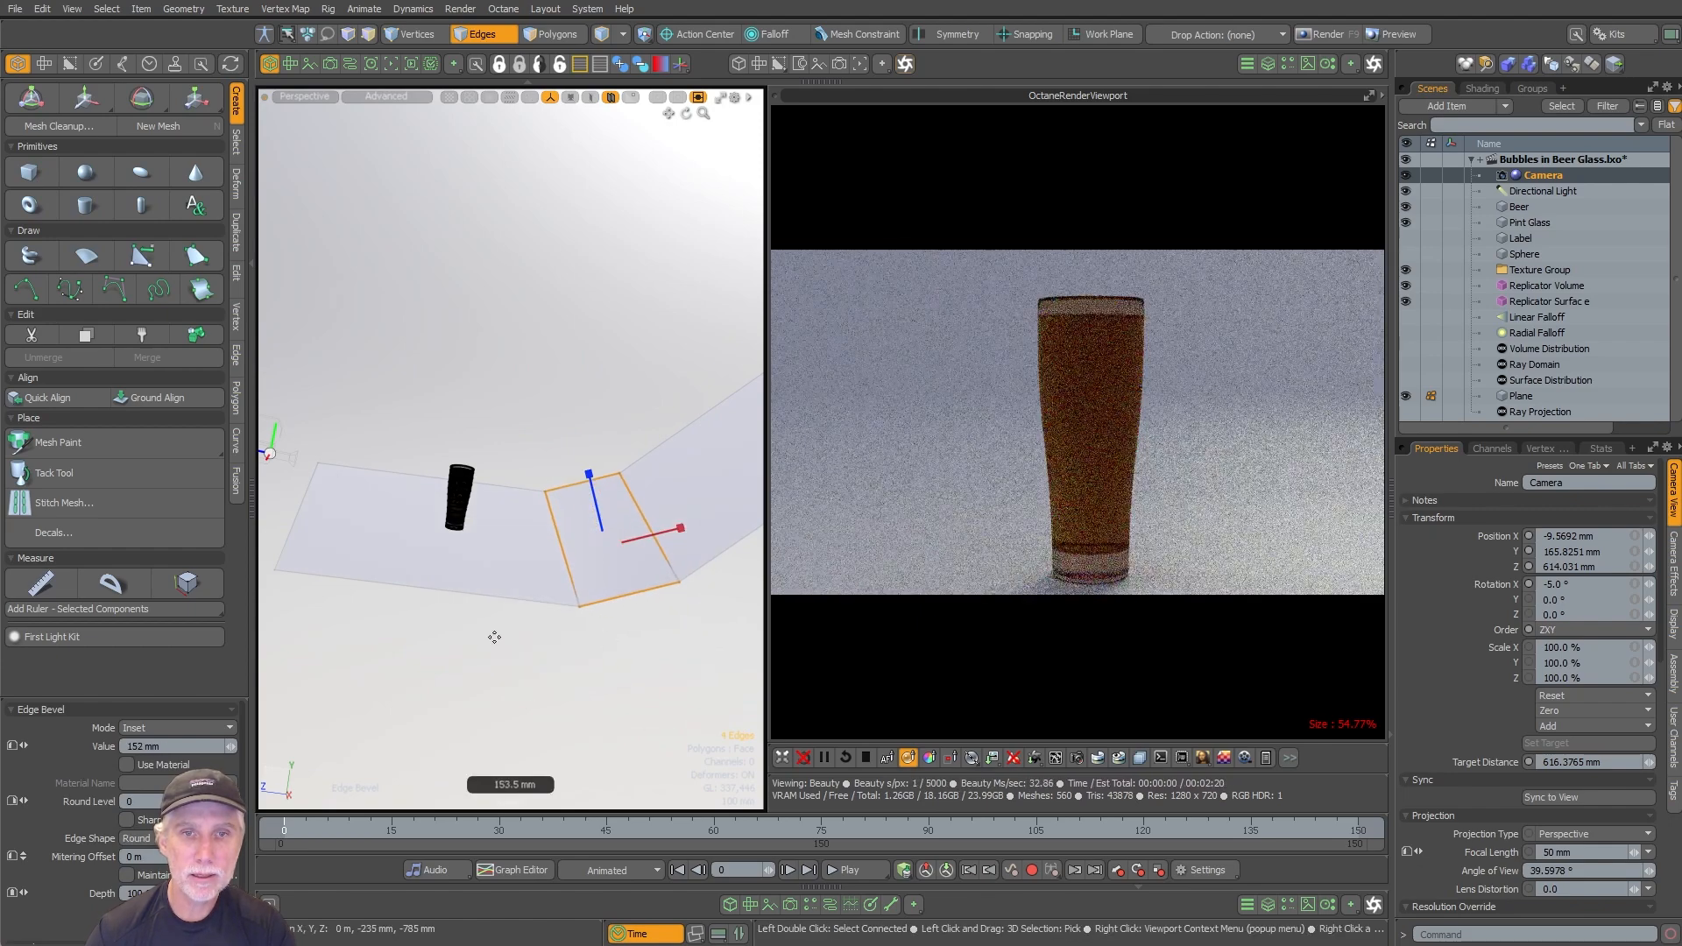
right_drag(537, 639, 702, 612)
key(space)
alt+drag(523, 690, 581, 646)
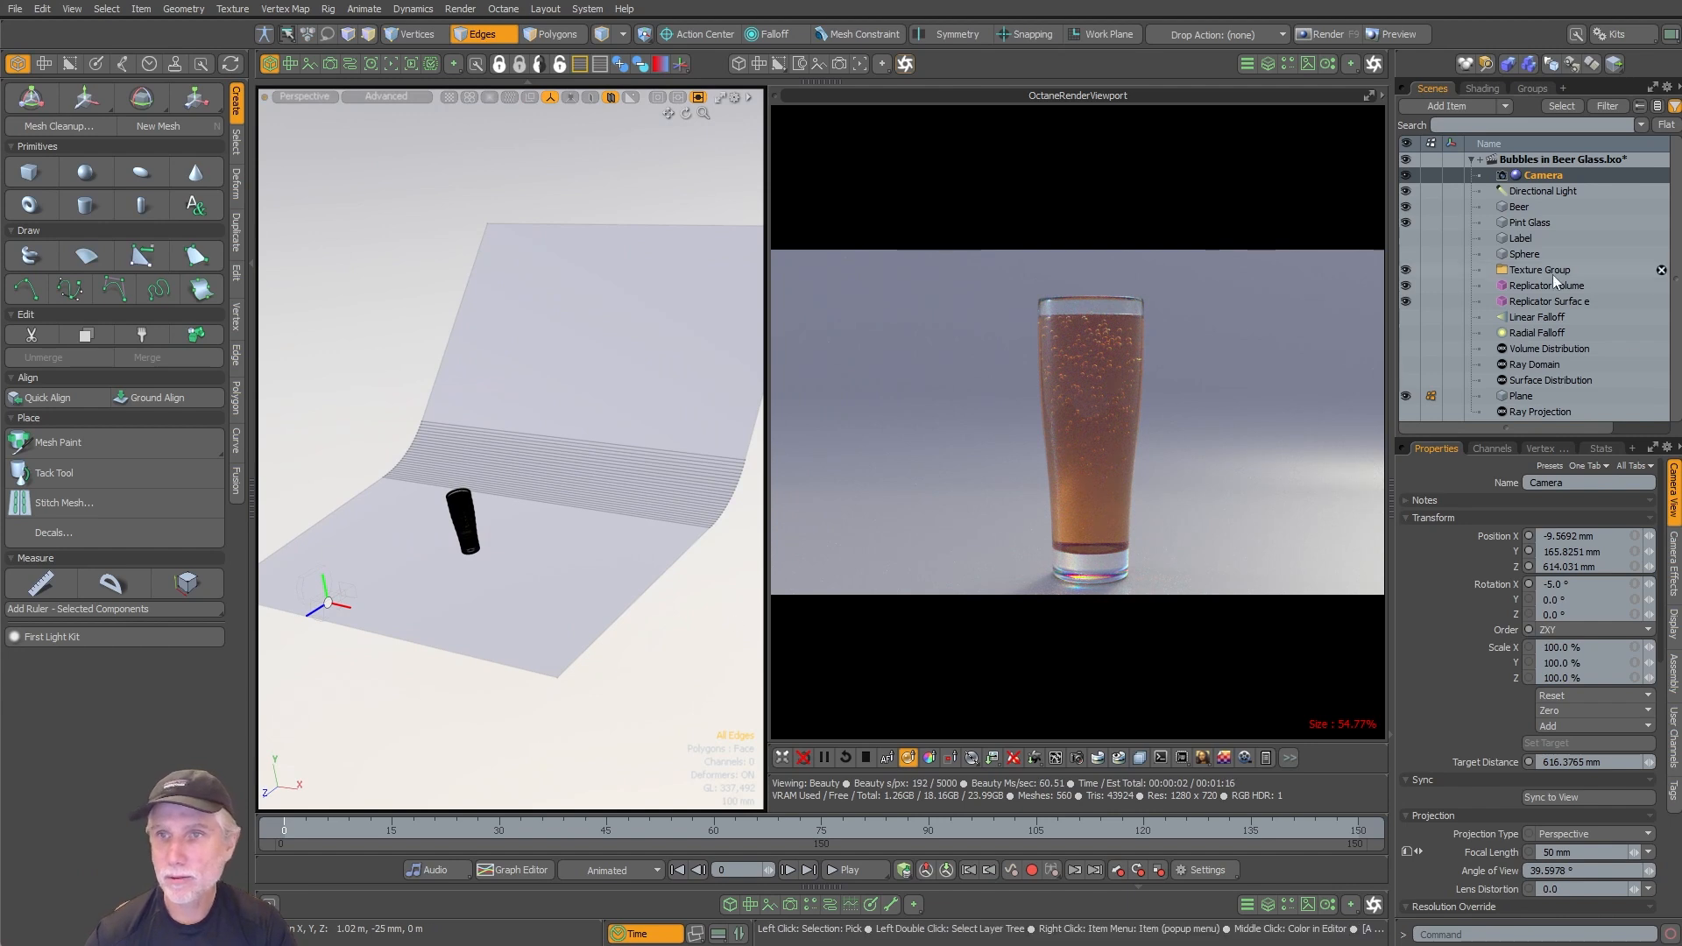
Step: Set the abstract studio environment texture locator's Y rotation to 90°
click(1485, 88)
click(1491, 378)
click(1607, 673)
key(Return)
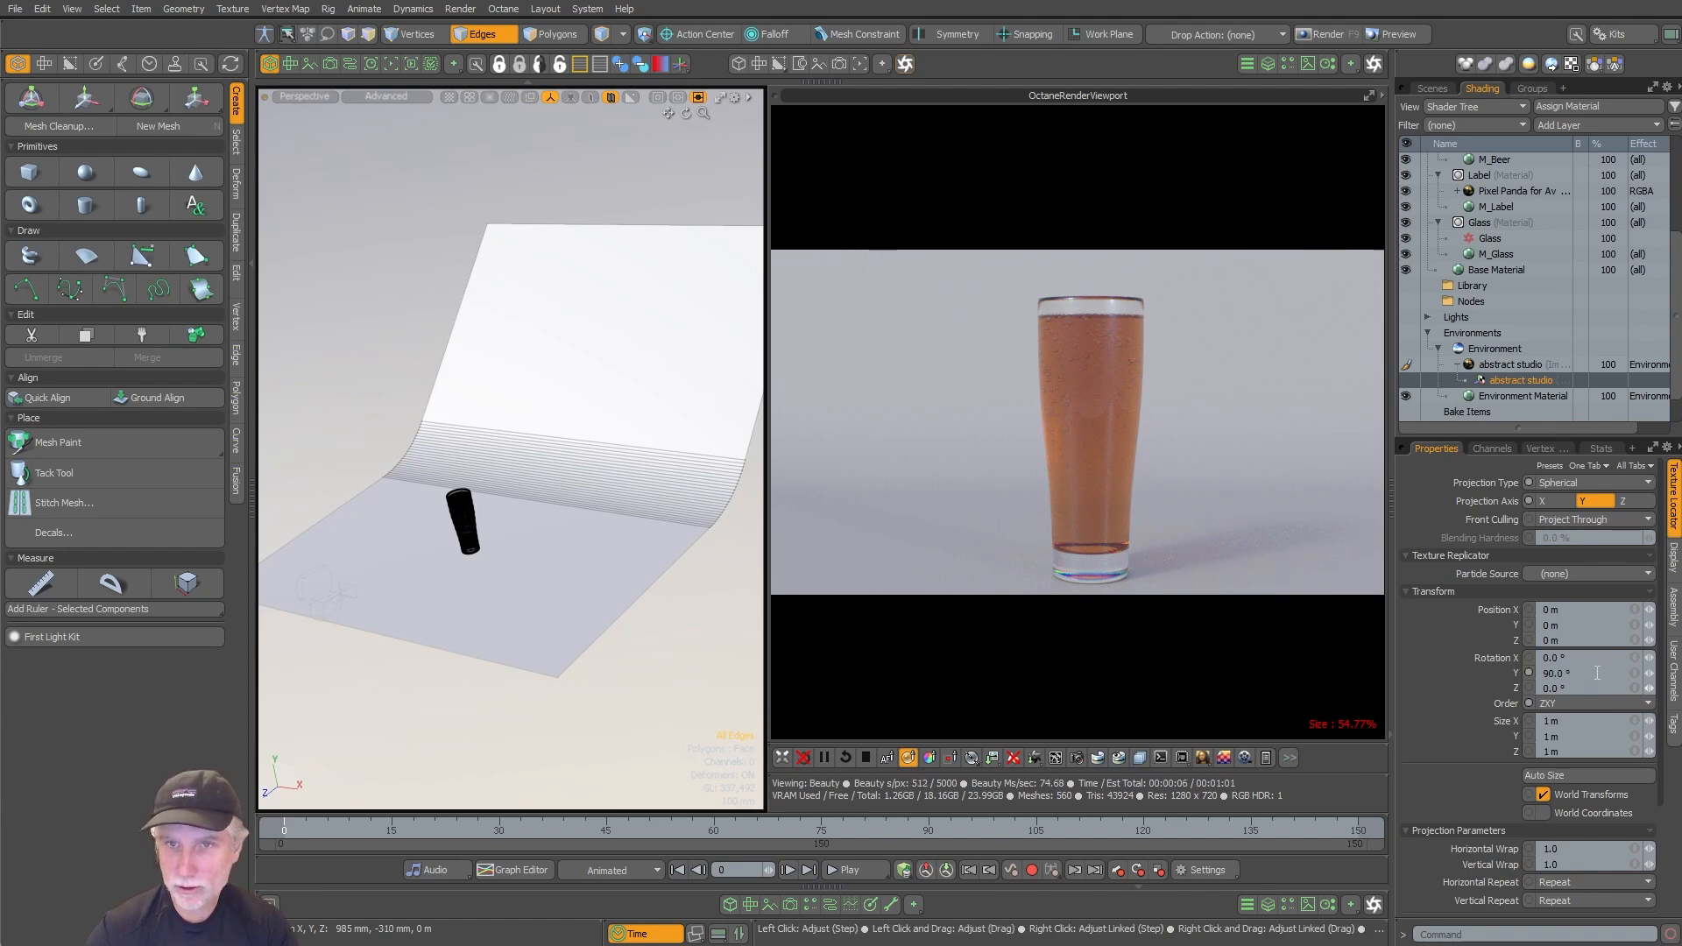
key(Return)
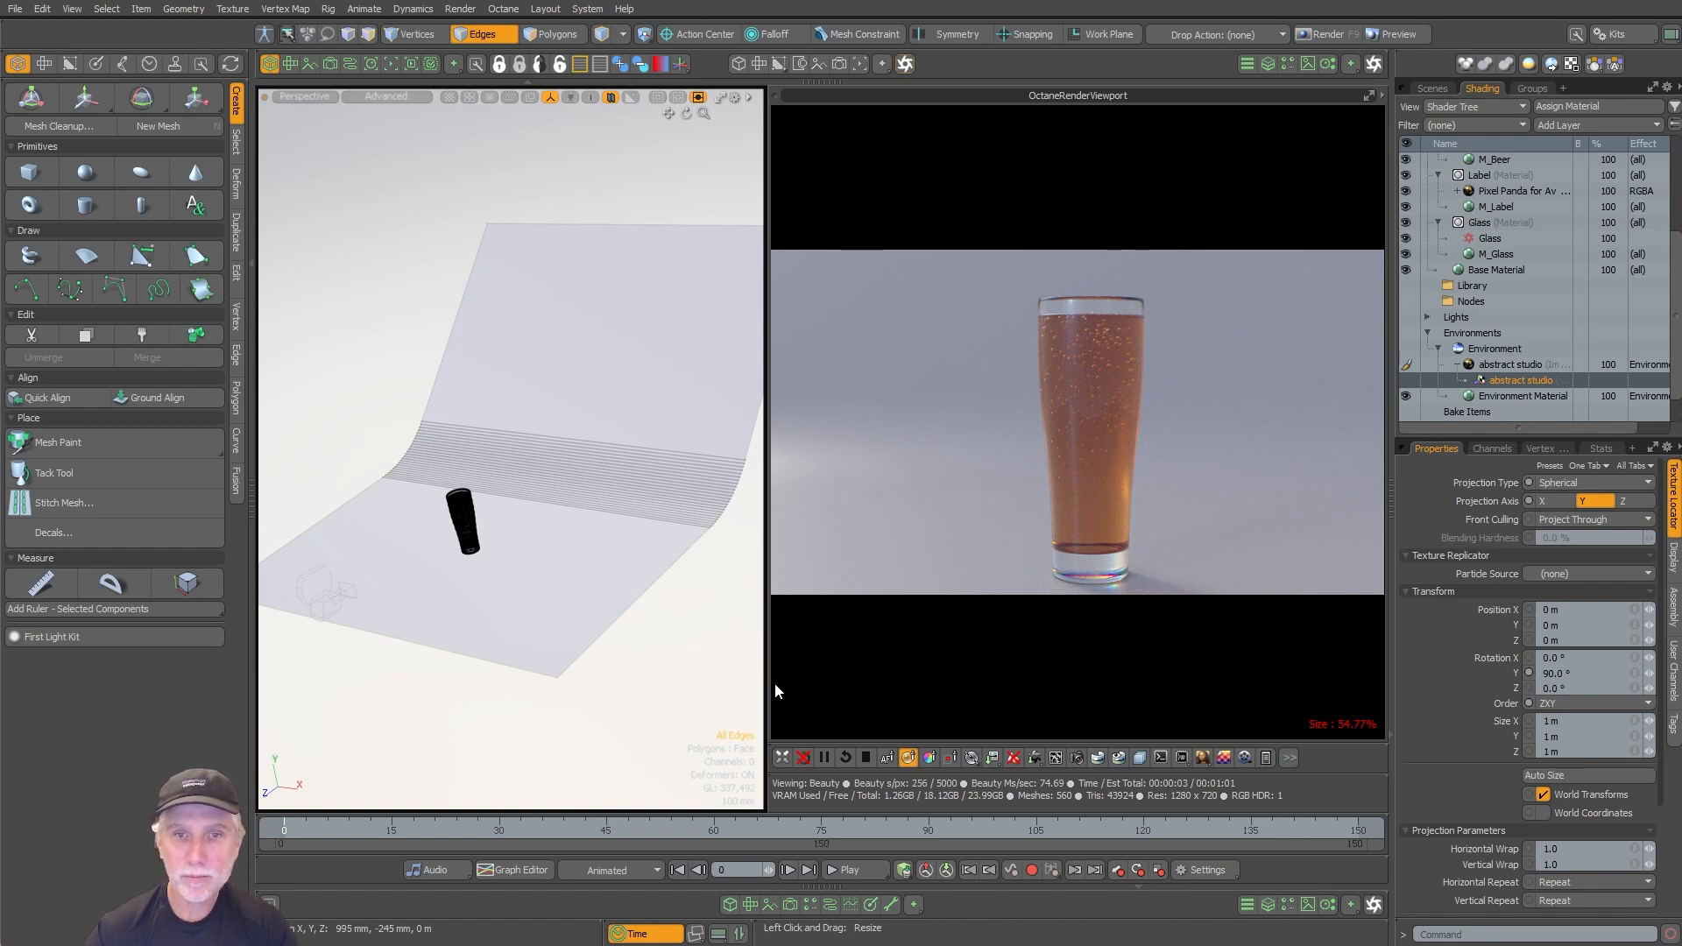
Step: Enlarge the render view, turn on the Label item's visibility and frame the camera slightly from above on the rim and panda label
drag(778, 691, 652, 692)
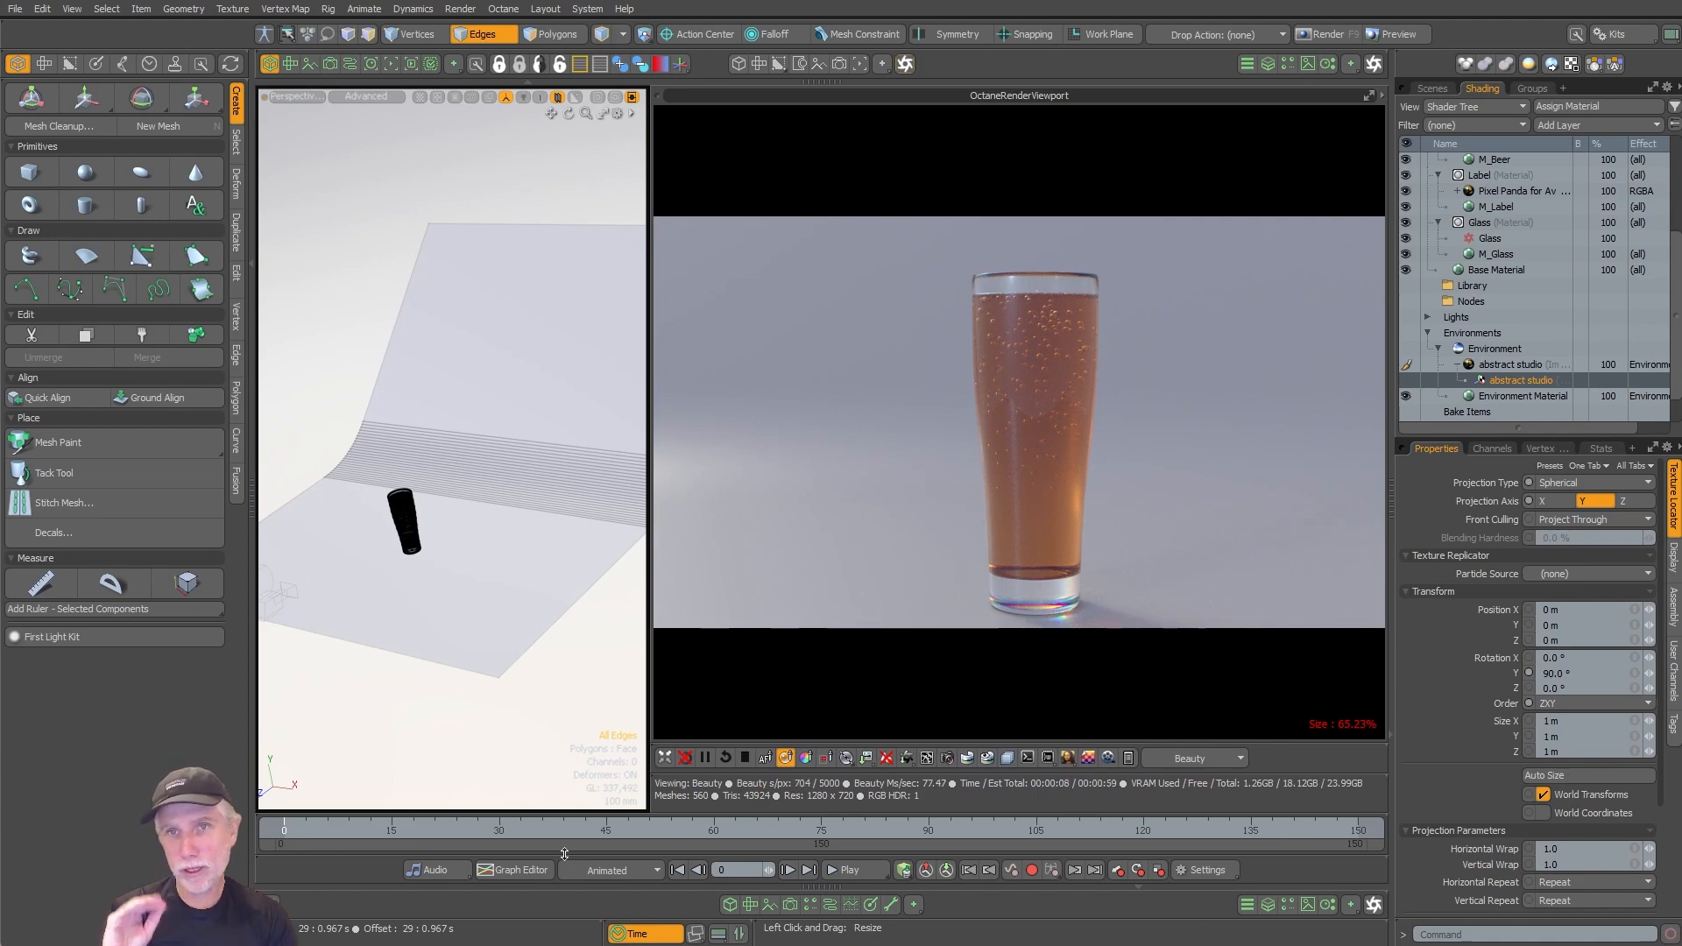
alt+drag(415, 436, 563, 429)
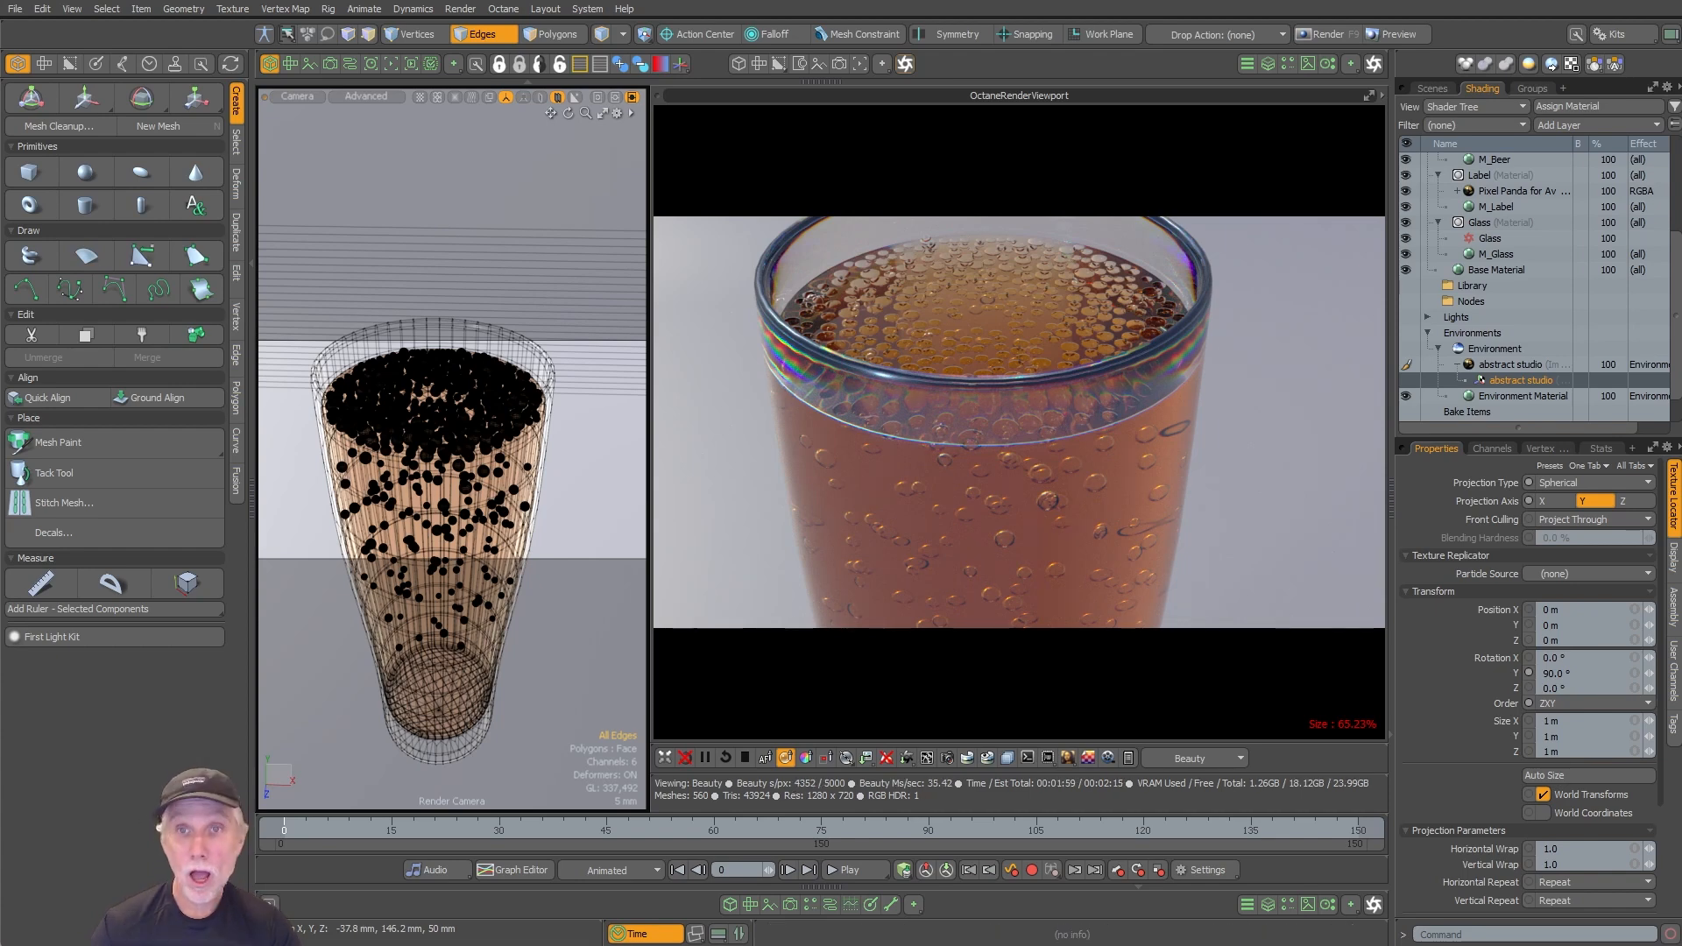
click(1434, 89)
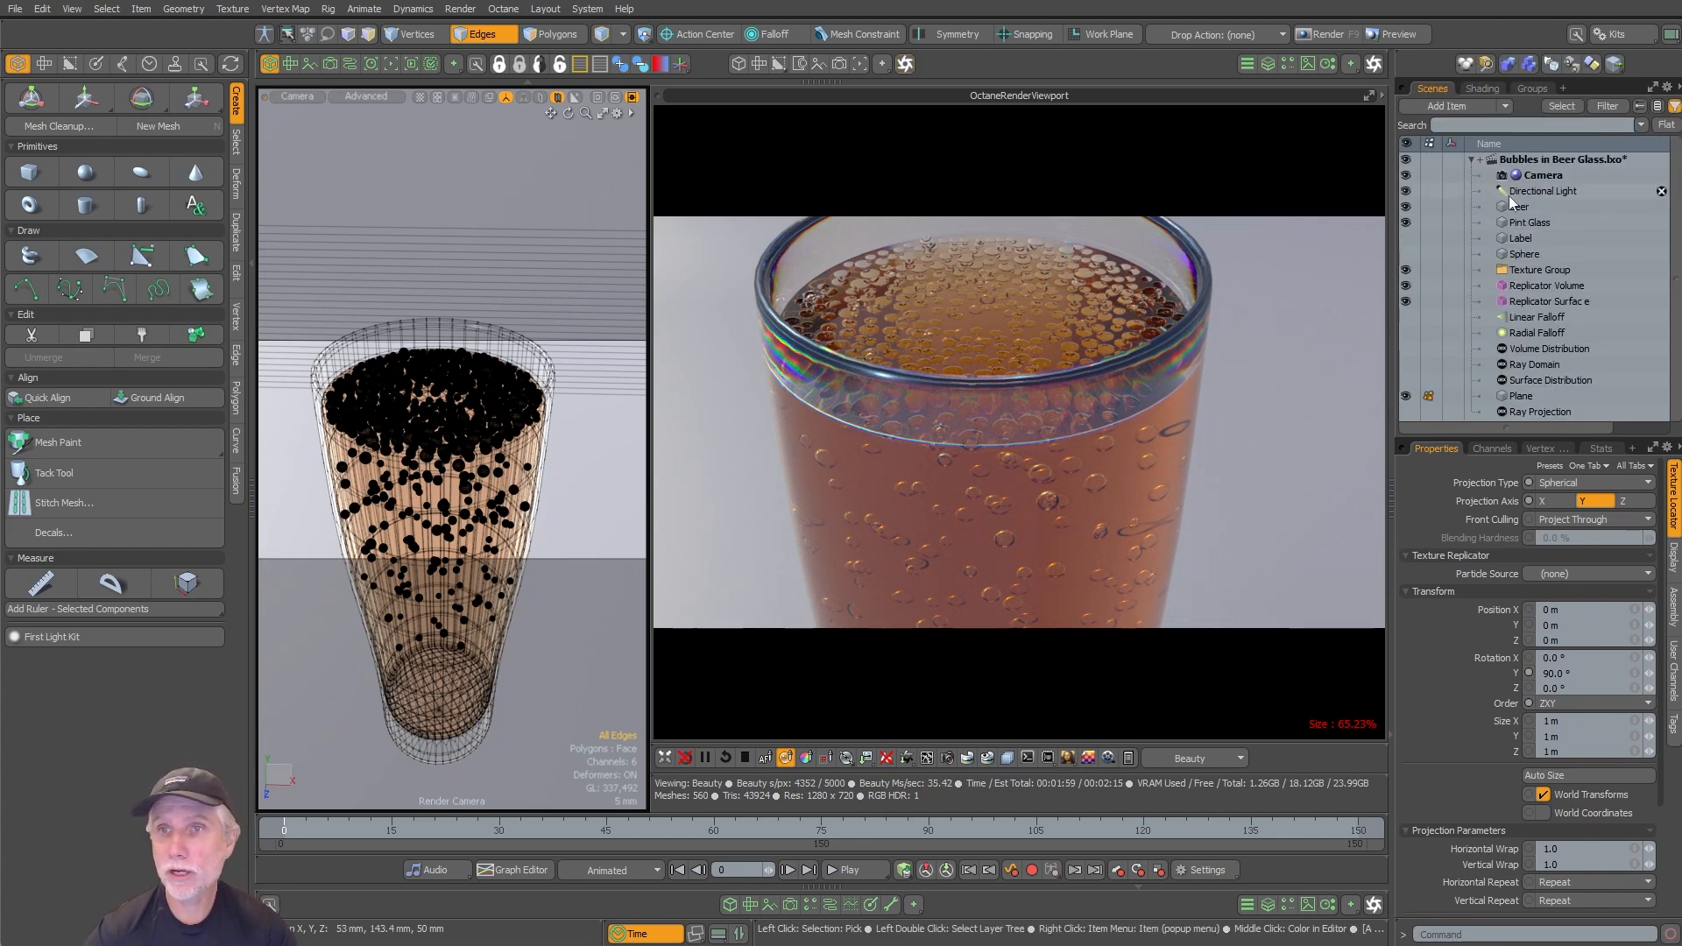
click(1408, 238)
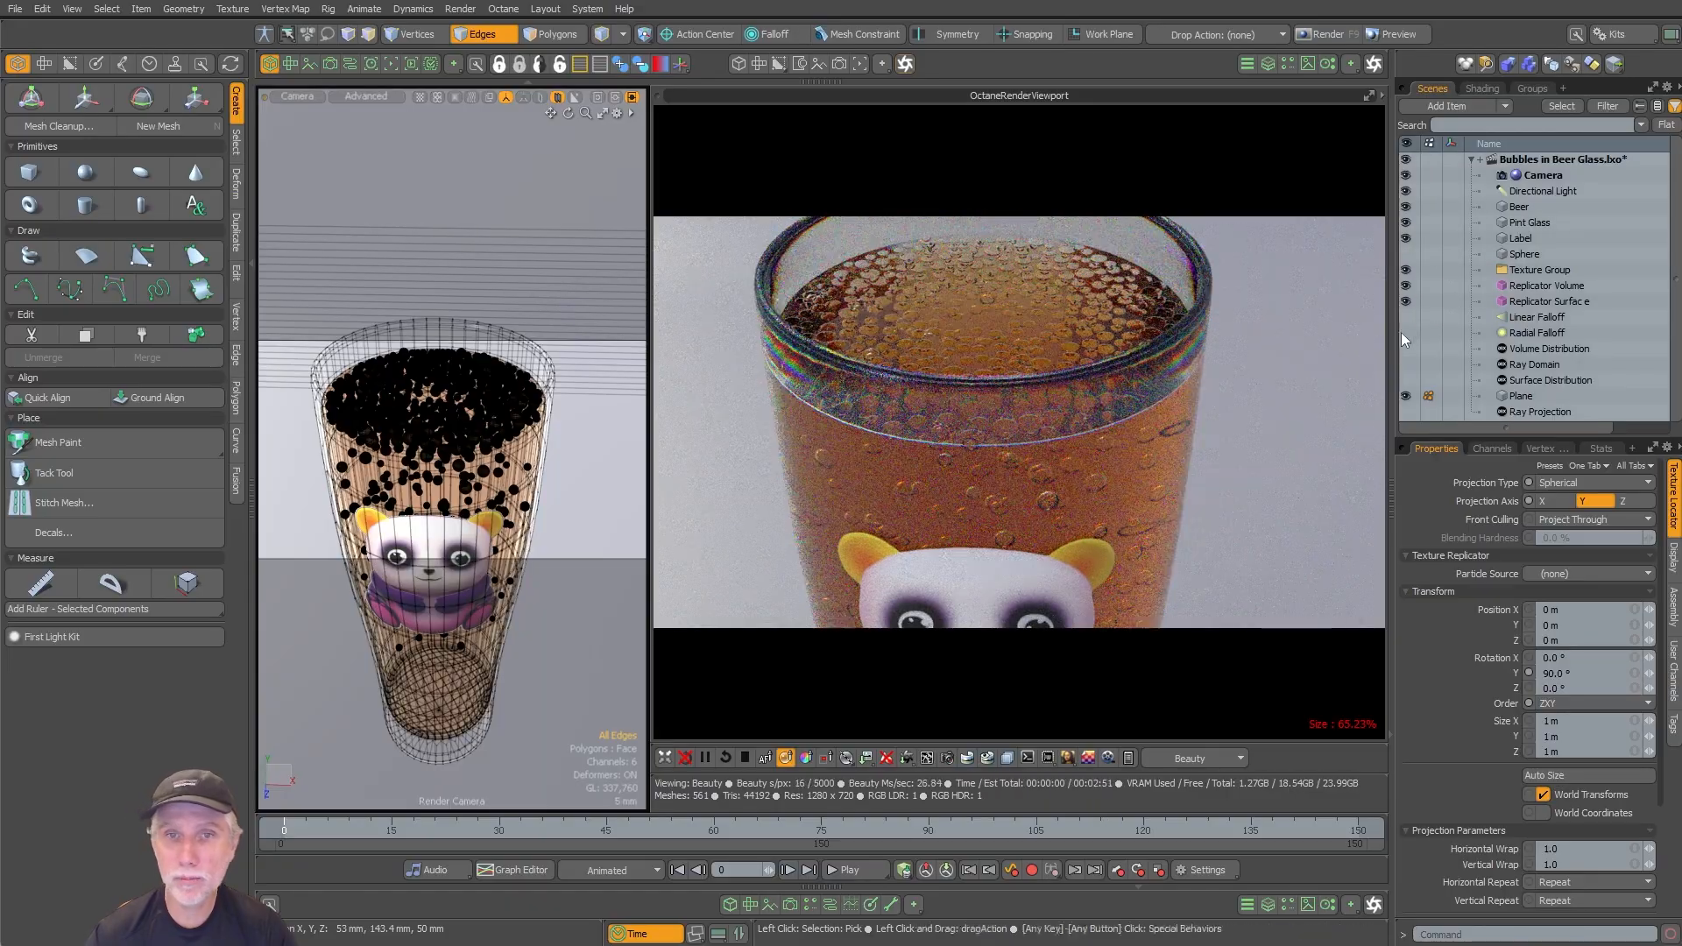
scroll(379, 533, down, 2)
alt+shift+drag(378, 573, 486, 446)
scroll(376, 532, down, 3)
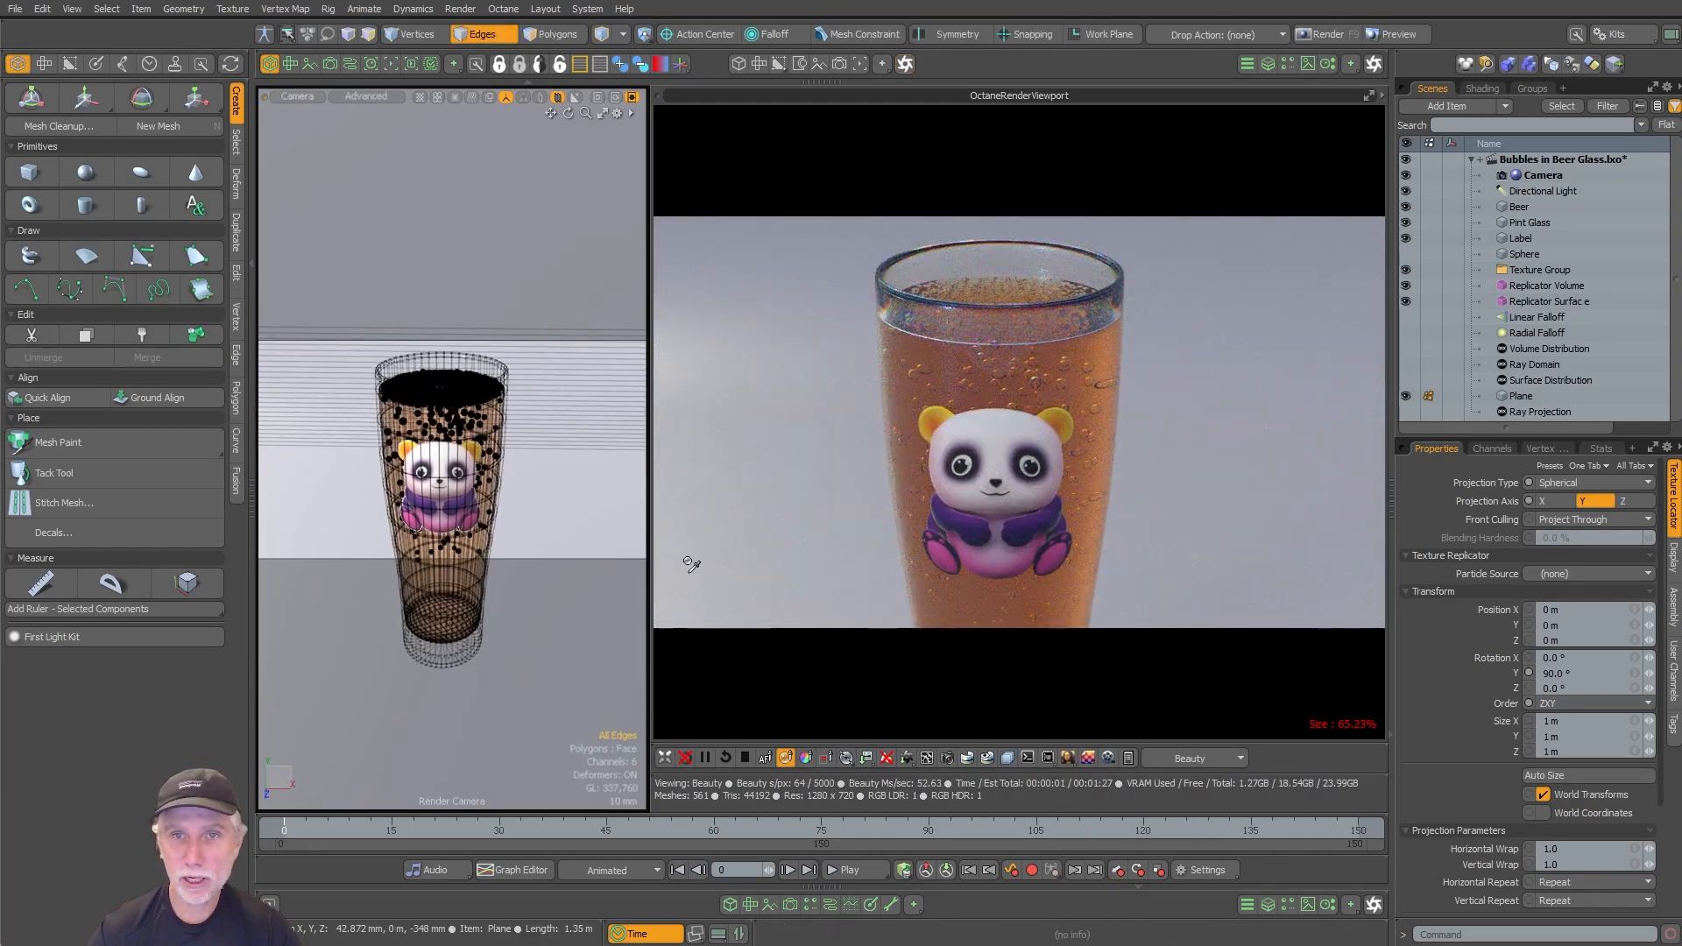
Step: Select the Label material, reveal the Octane schematic tools and add an Octane override to the material
alt+drag(592, 531, 745, 478)
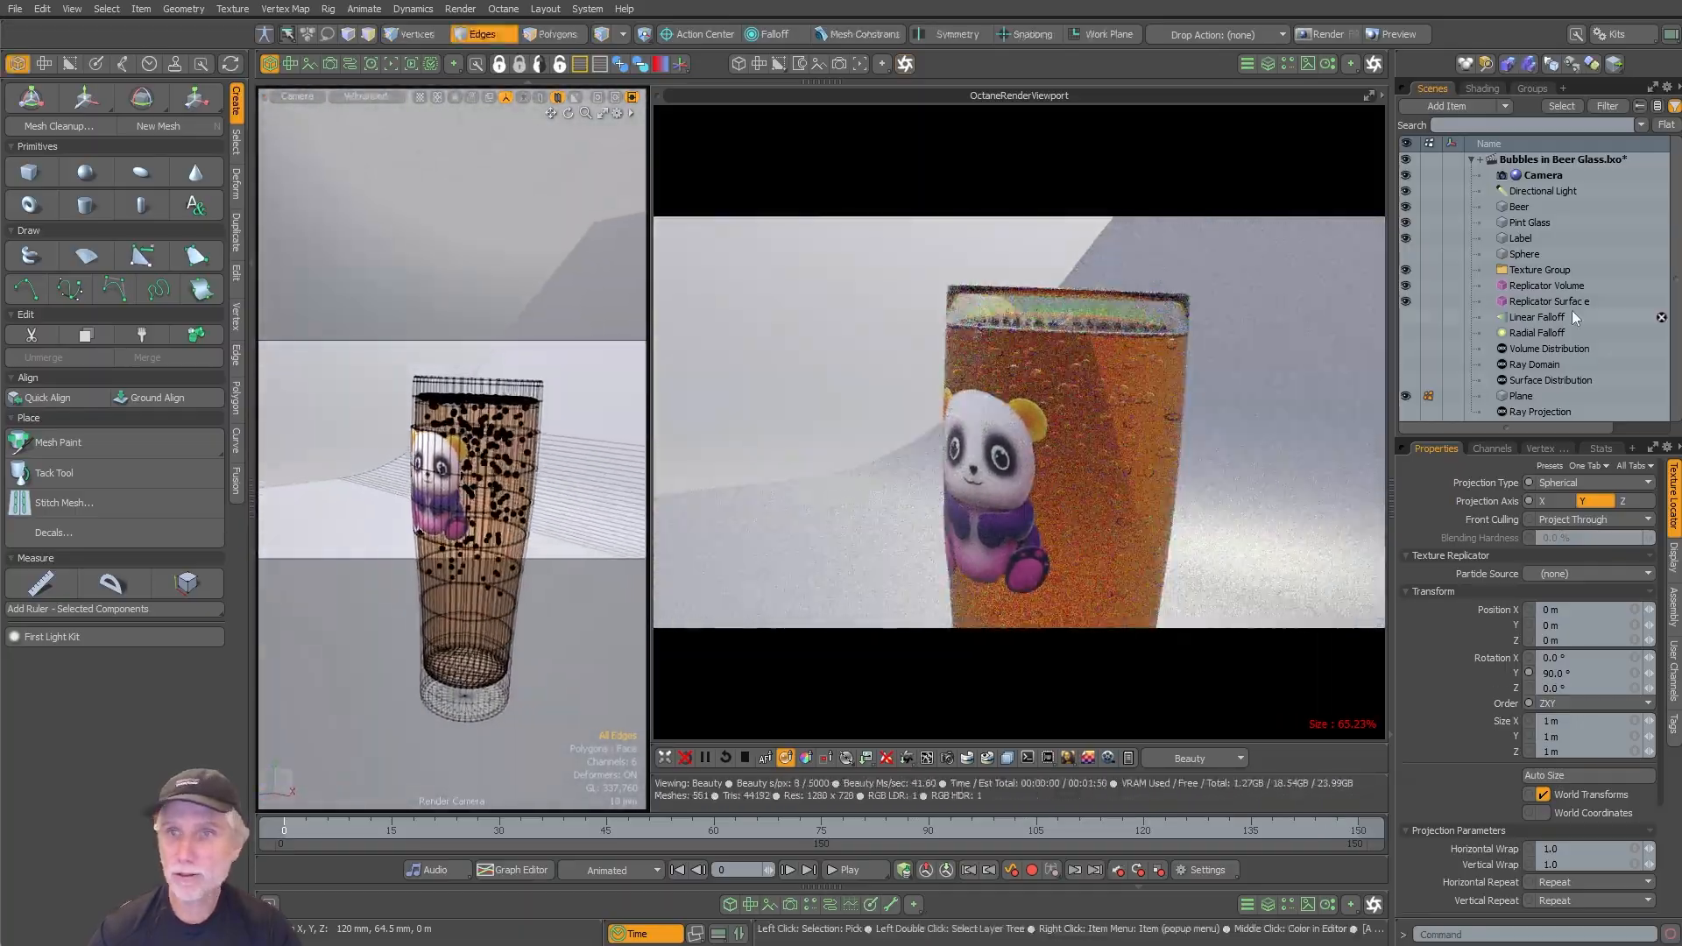
click(1483, 88)
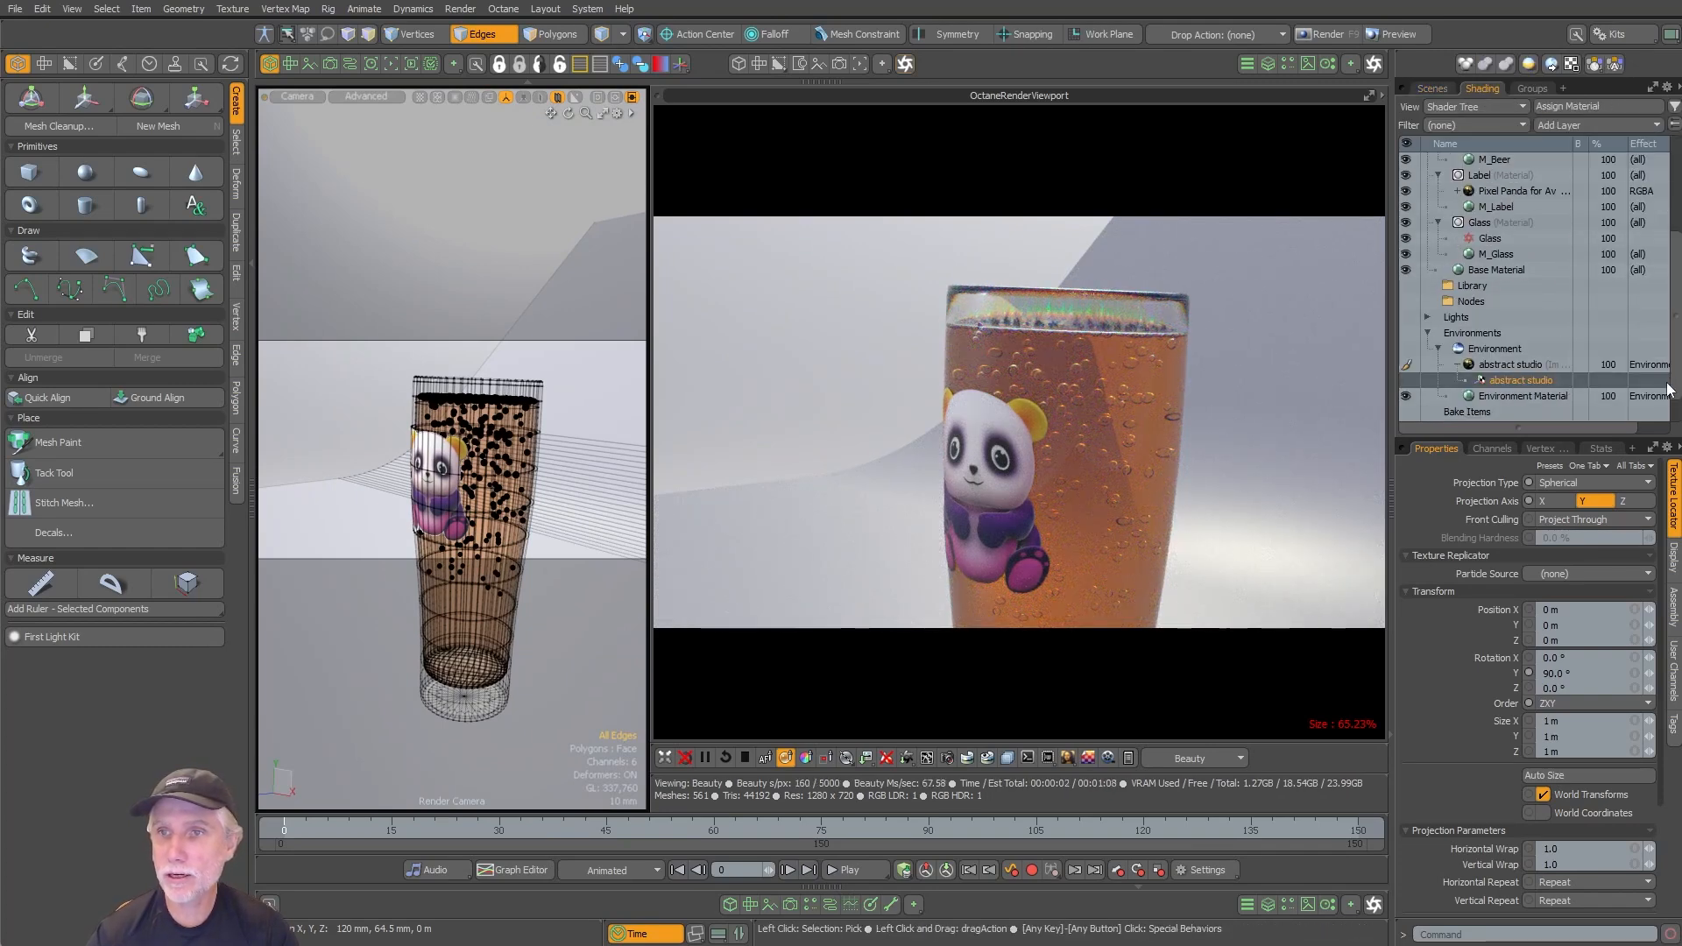
scroll(1647, 386, up, 3)
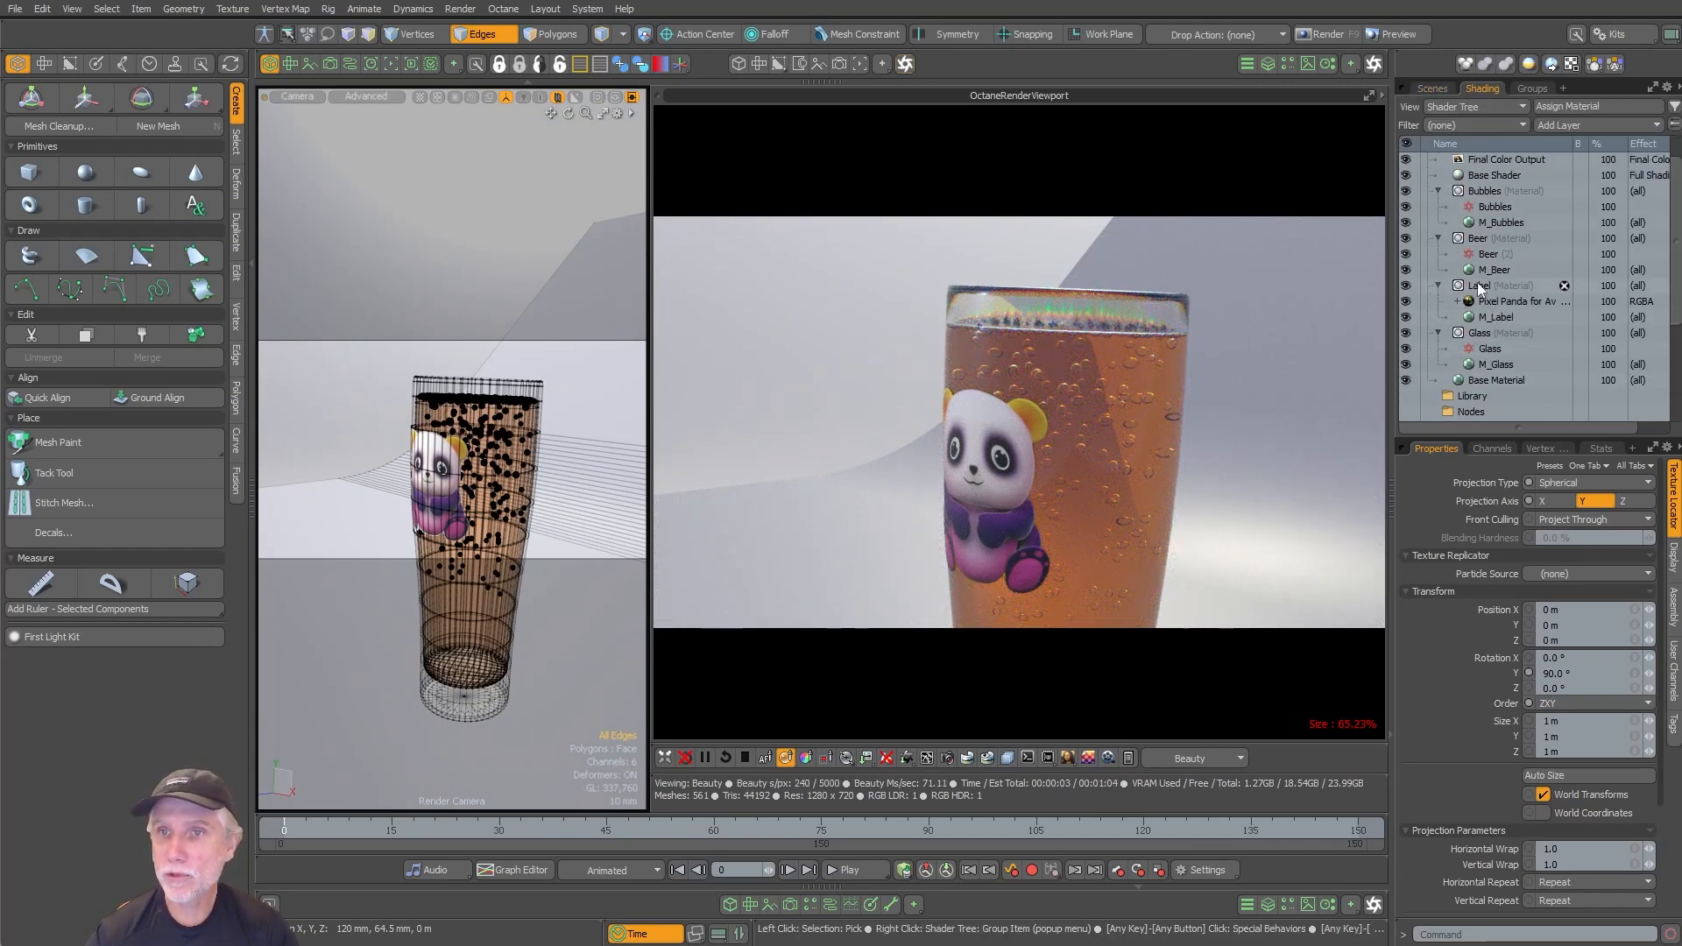
click(1479, 290)
drag(1392, 438, 1206, 438)
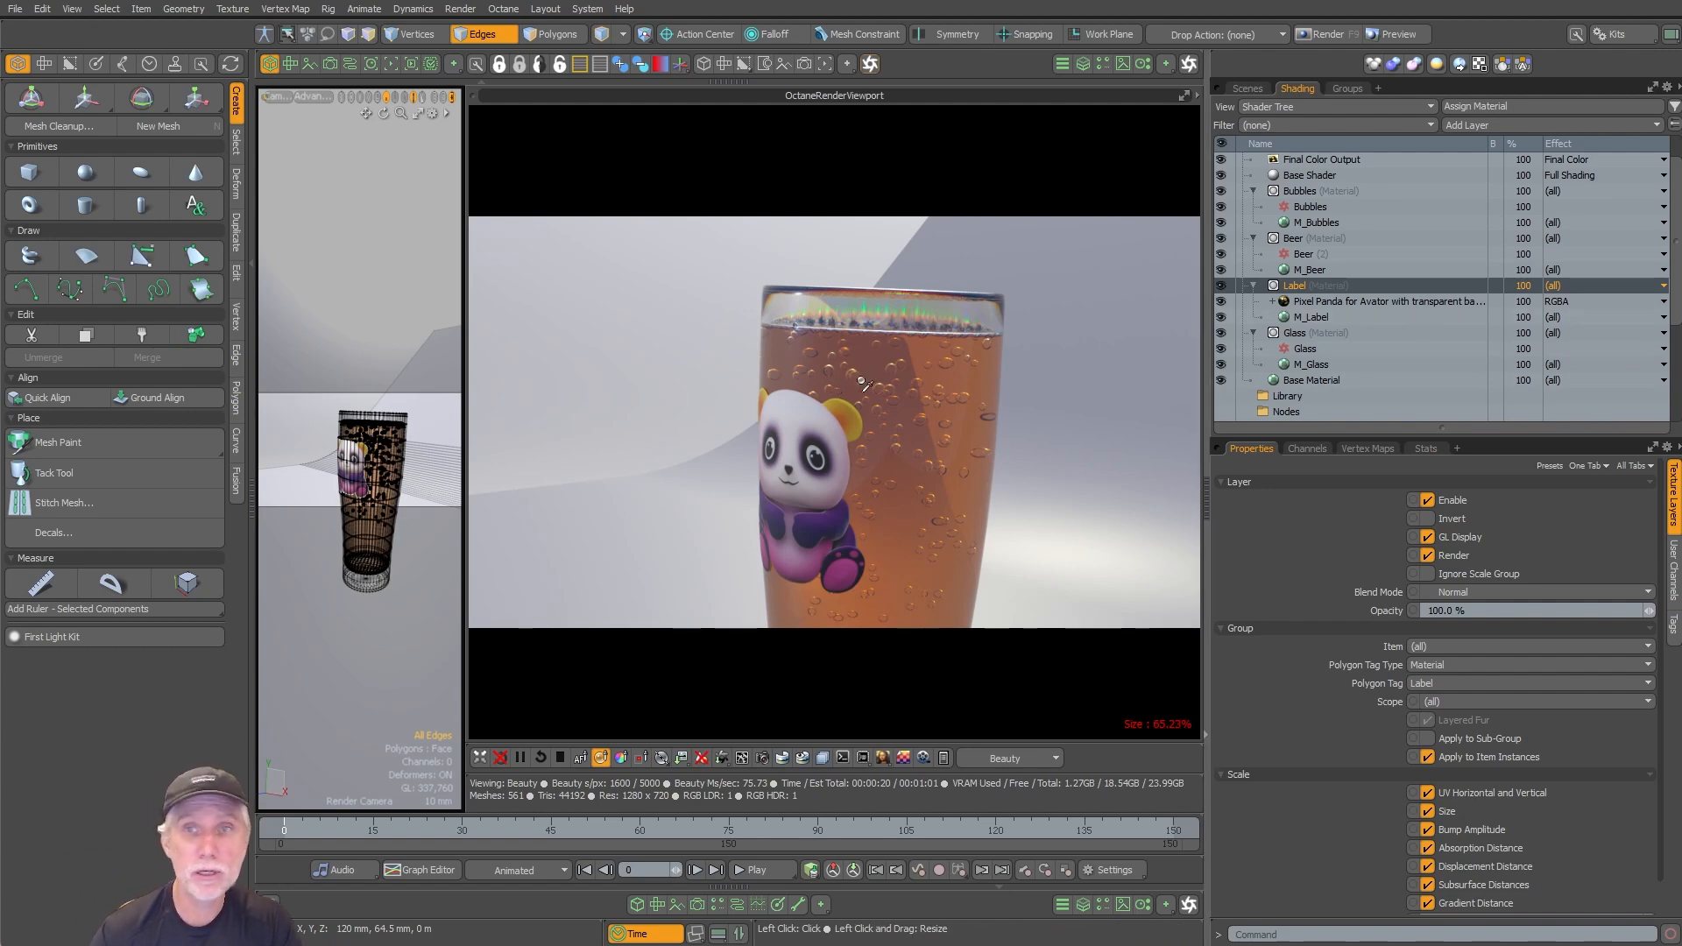
click(1196, 94)
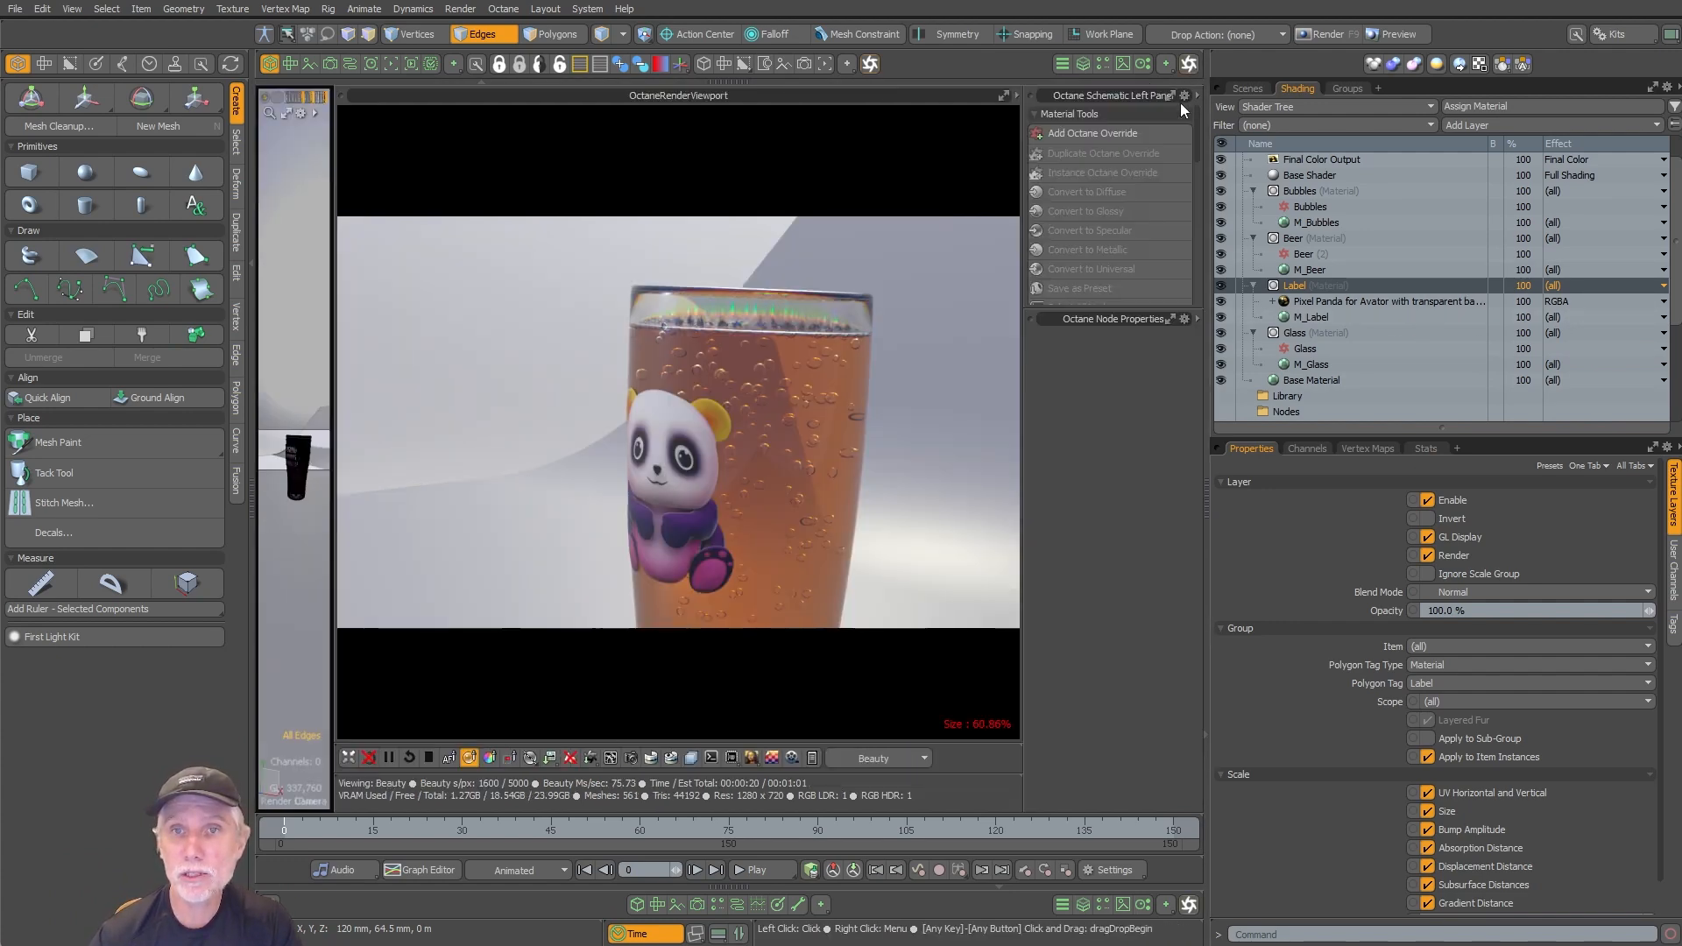
drag(249, 484, 590, 477)
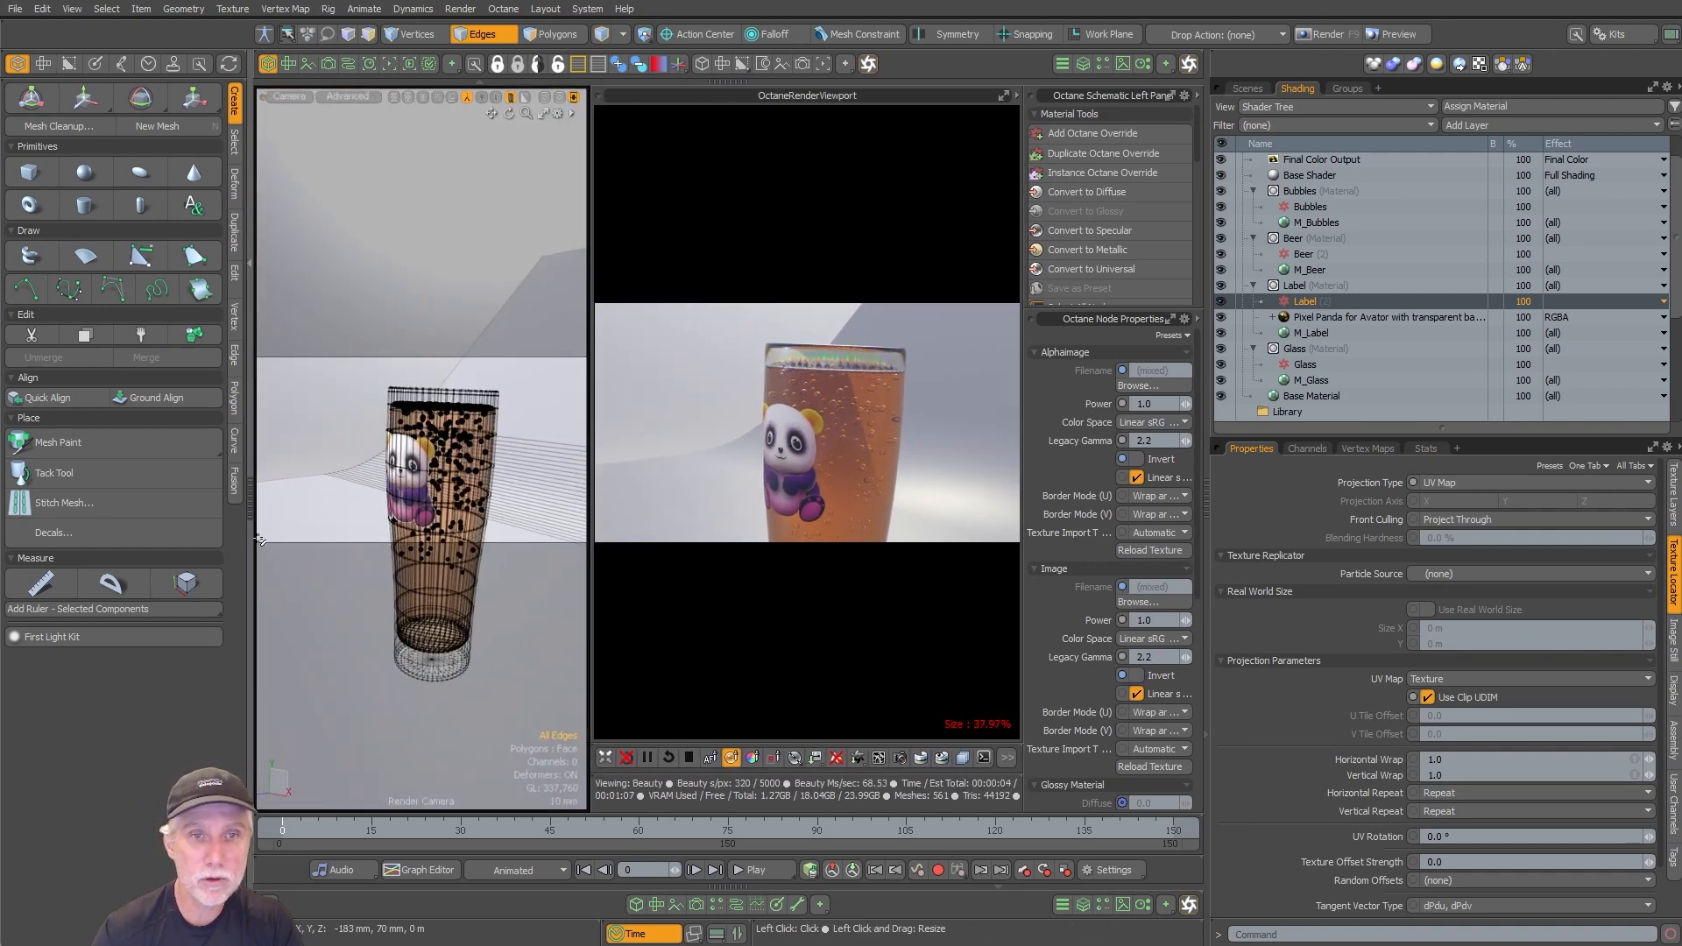
Step: Open the Label material's Octane override node network in the schematic view
click(106, 63)
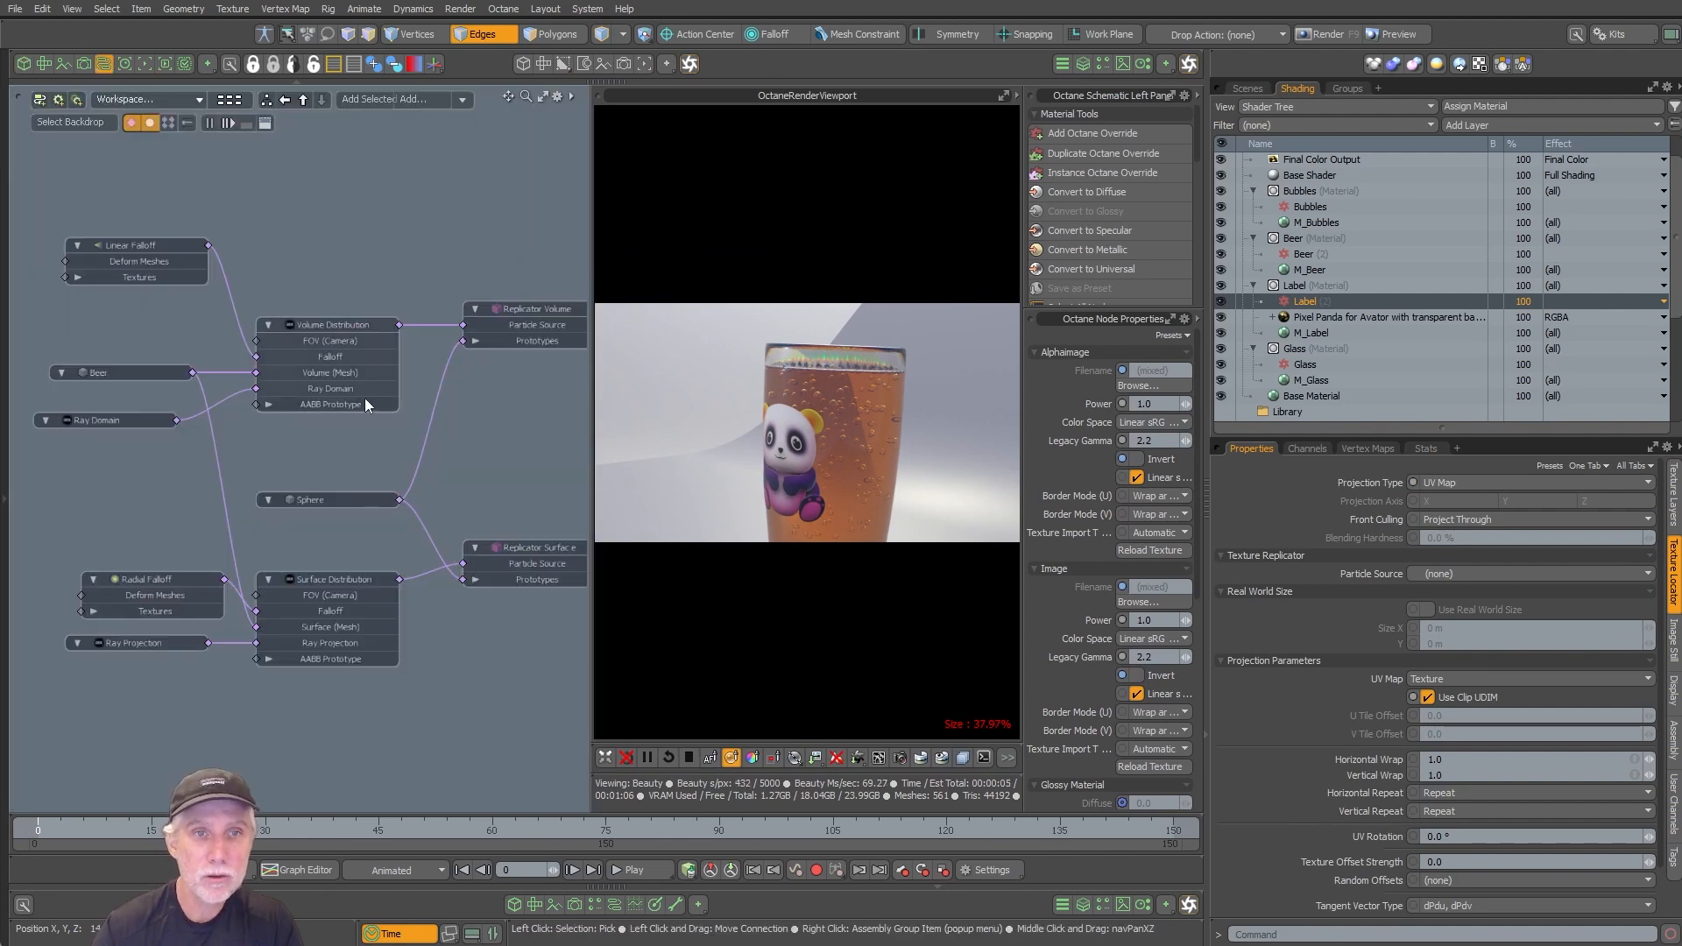
click(1288, 300)
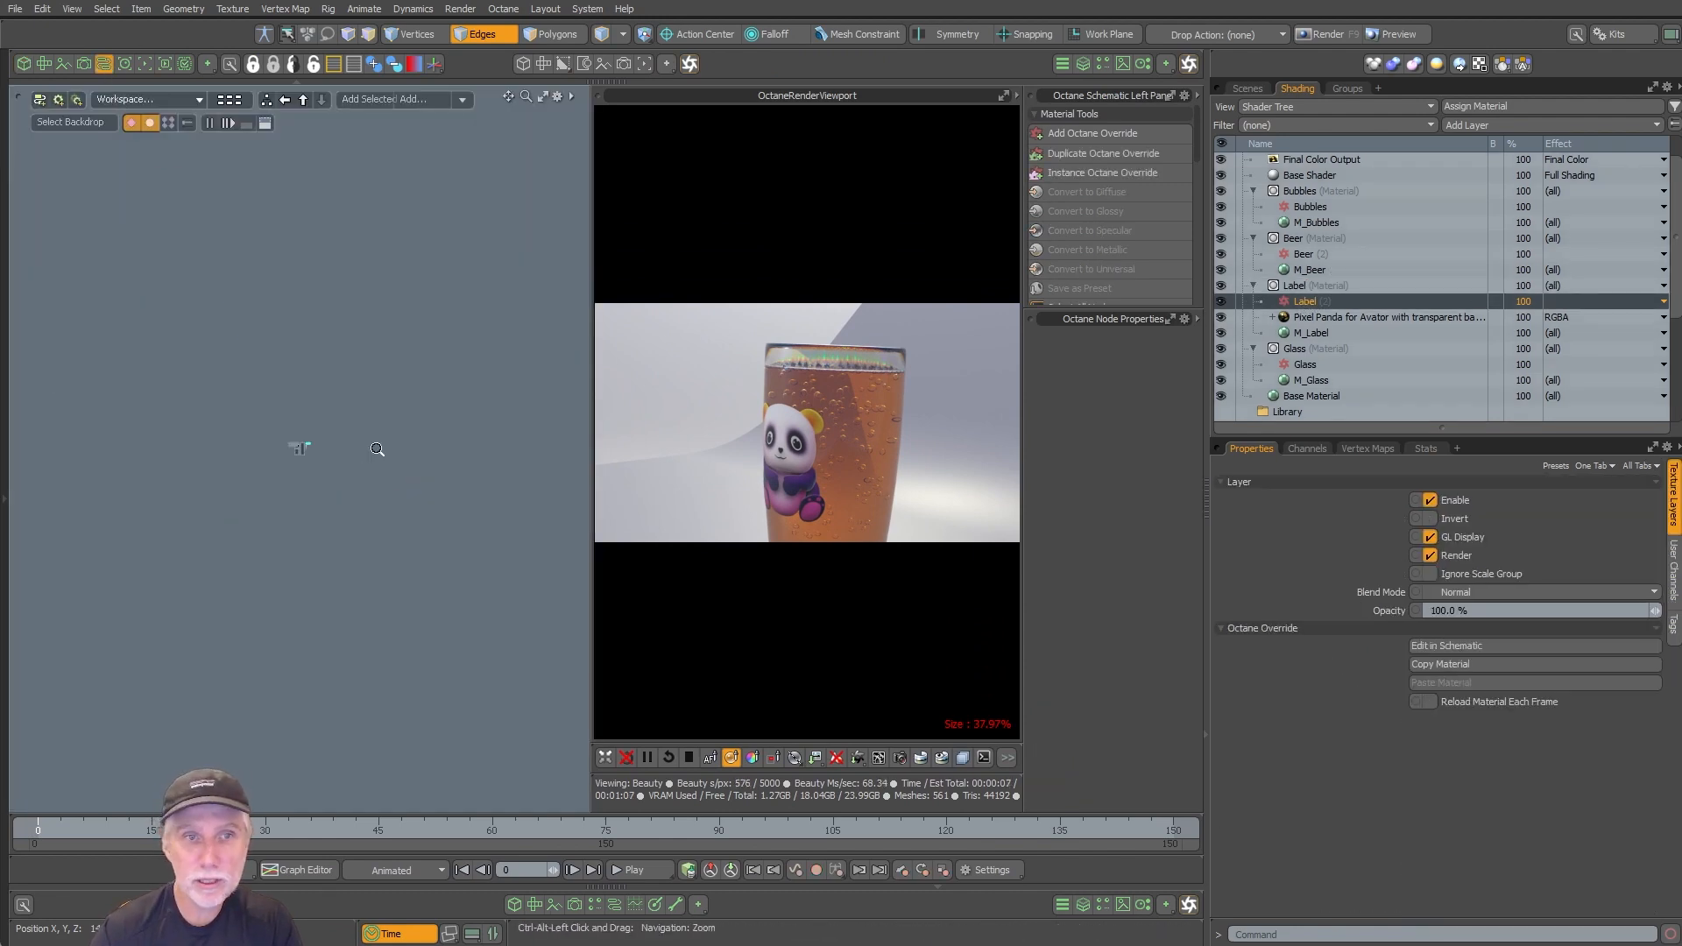
key(a)
scroll(260, 403, up, 7)
scroll(298, 326, down, 3)
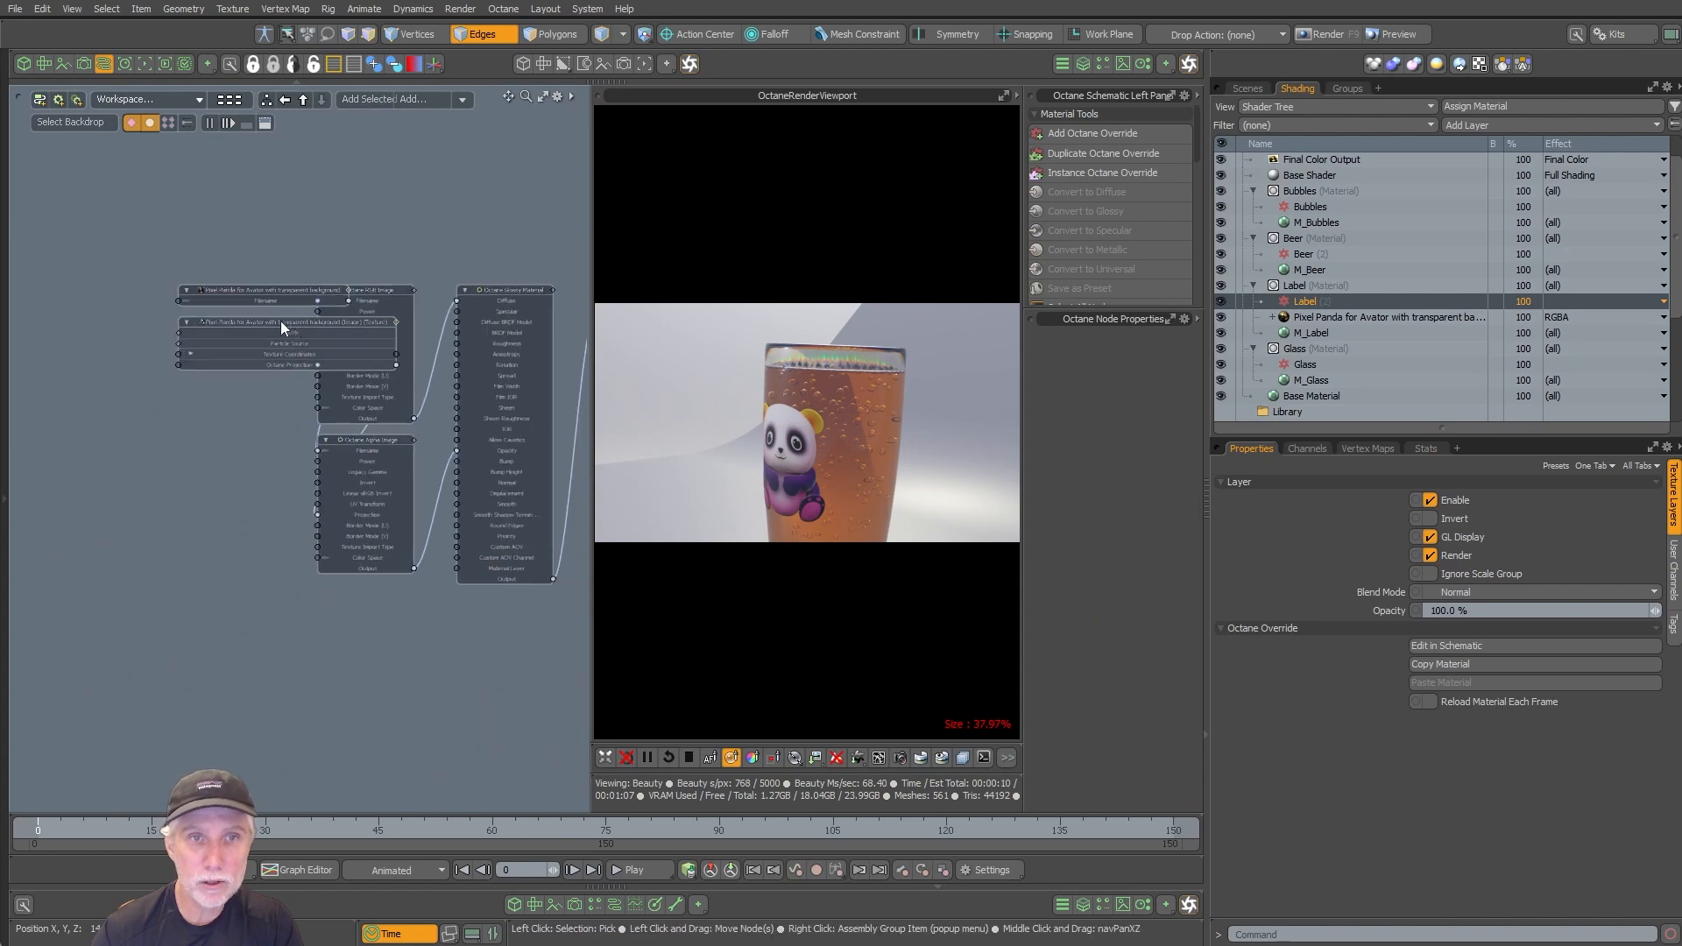
Step: Spread out the panda image, texture locator, RGB Image and Alpha Image nodes so their connections are easy to follow
drag(231, 347, 9, 412)
drag(274, 290, 61, 327)
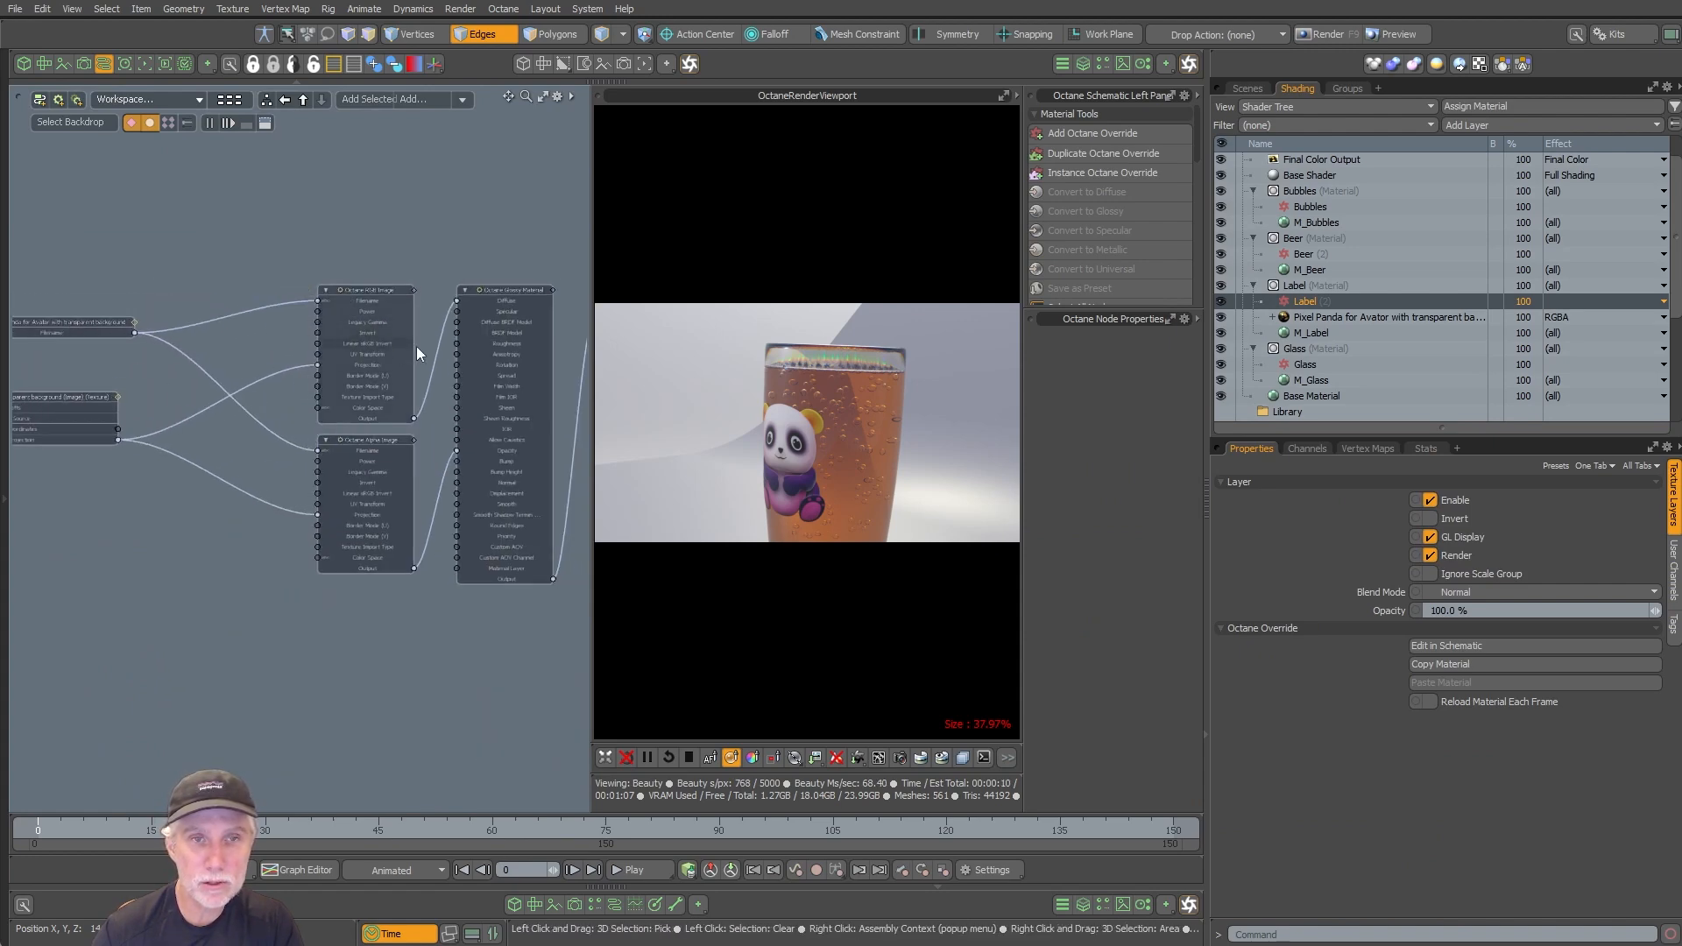
middle_drag(516, 331, 425, 288)
scroll(425, 286, up, 3)
ctrl+alt+drag(425, 286, 386, 286)
alt+drag(386, 286, 335, 174)
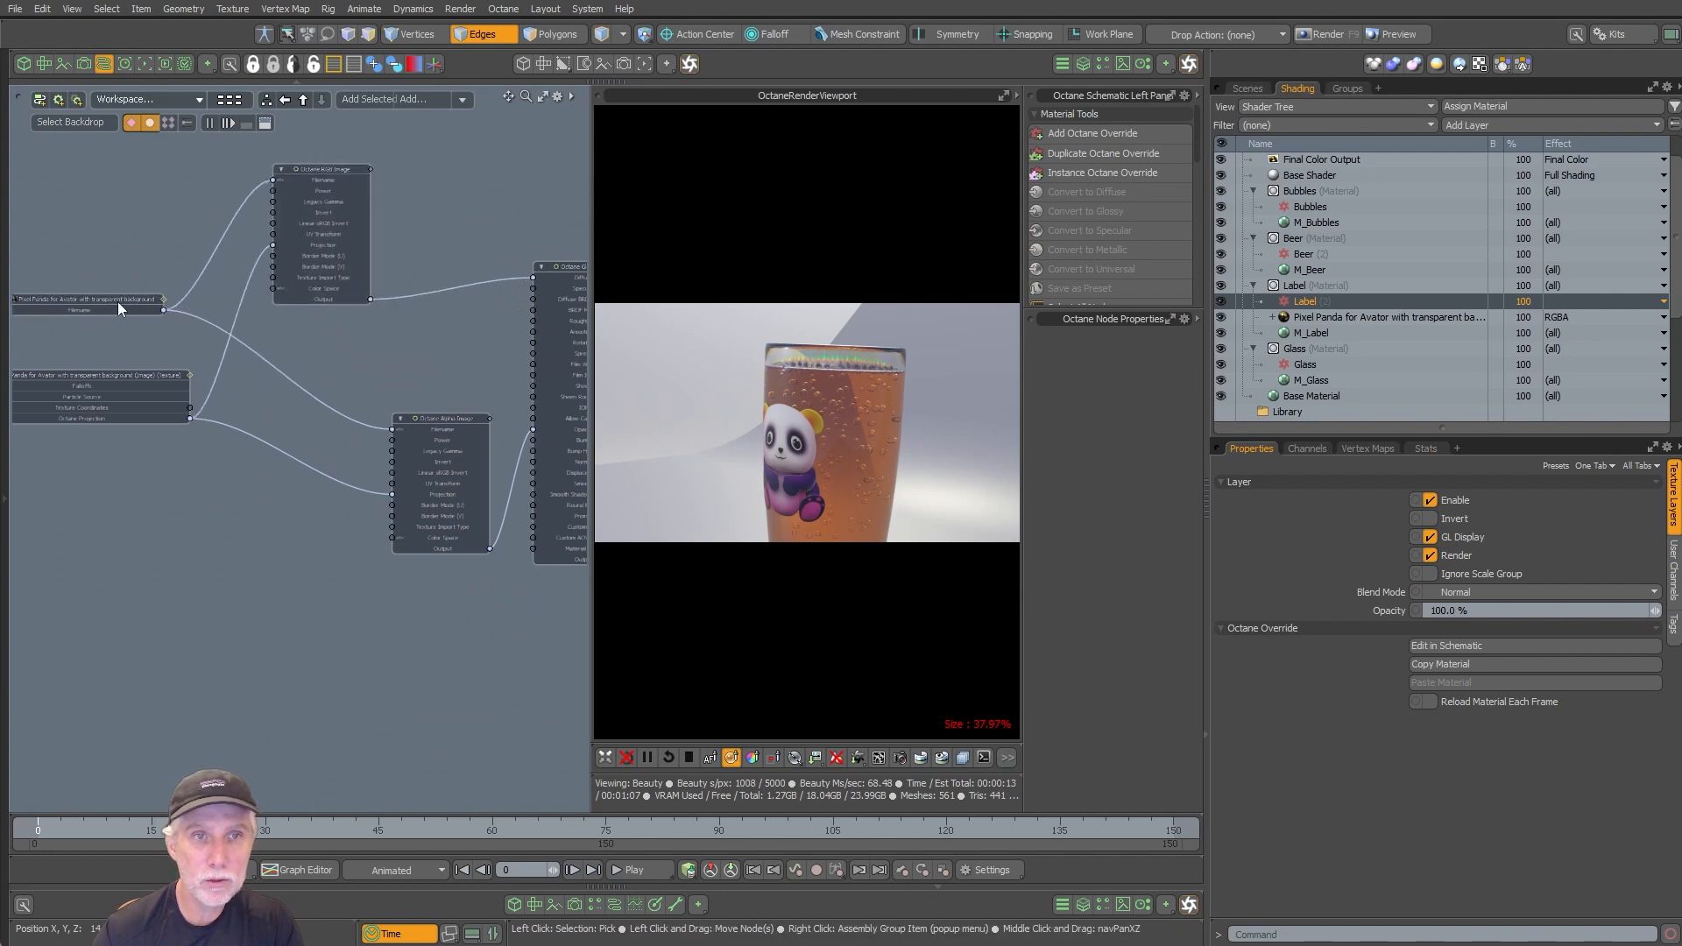
drag(128, 399, 34, 484)
alt+drag(391, 180, 390, 241)
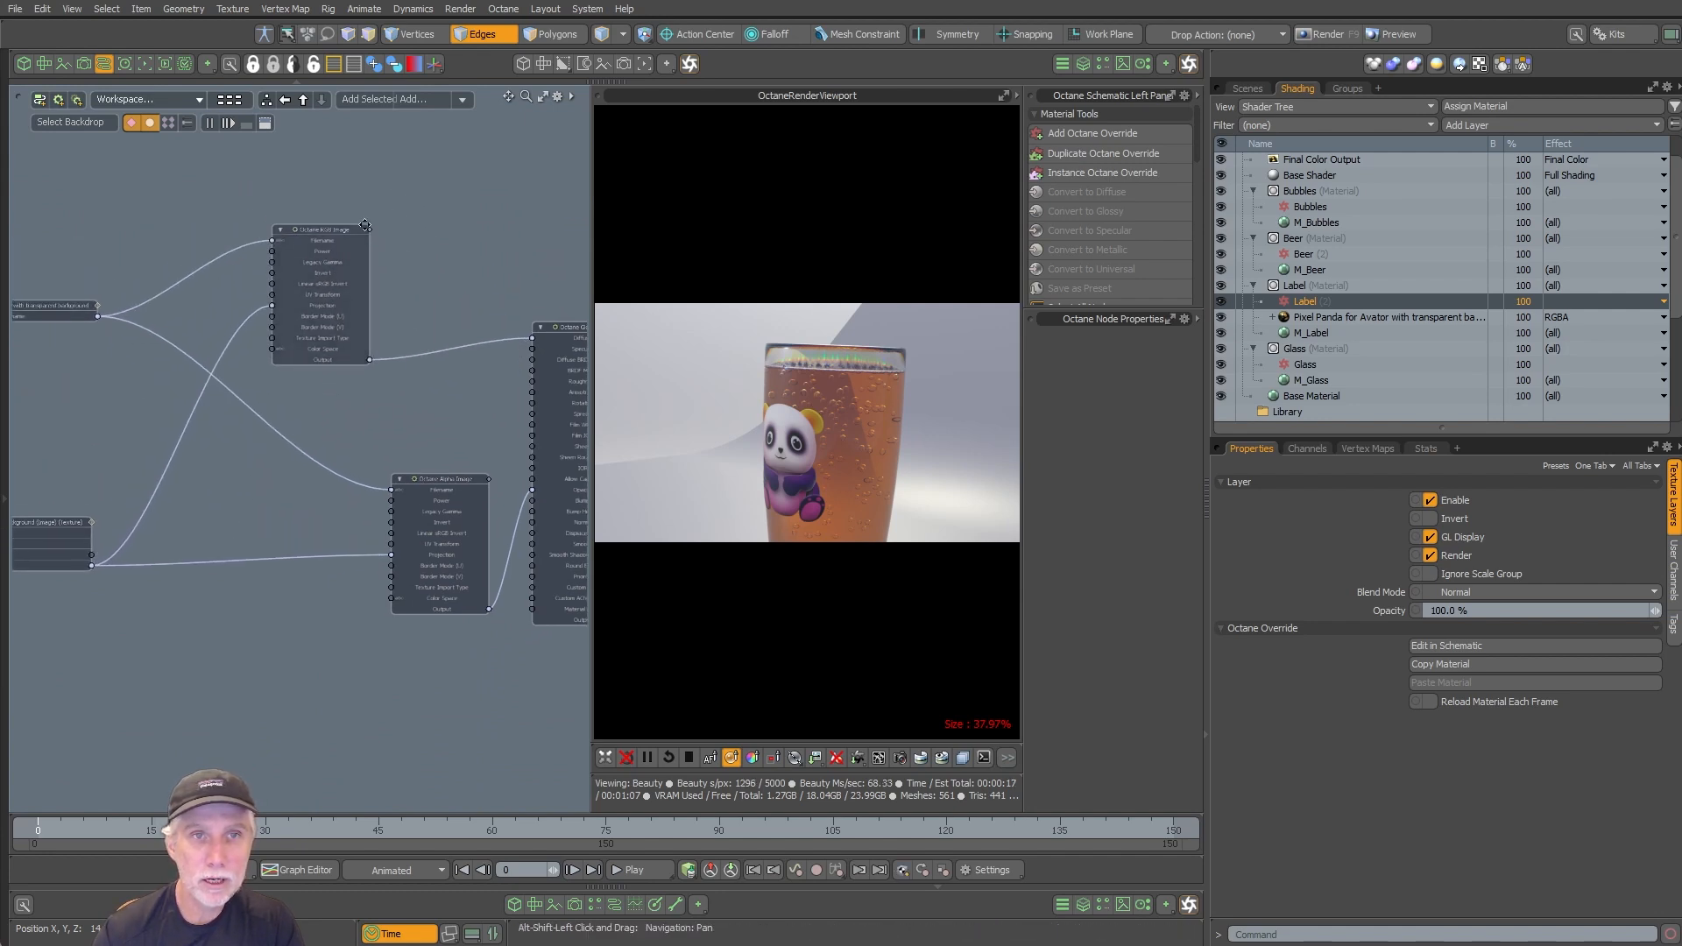
Step: Insert a Mix texture node on the link between the RGB Image output and the glossy material's Diffuse input
click(290, 228)
click(447, 352)
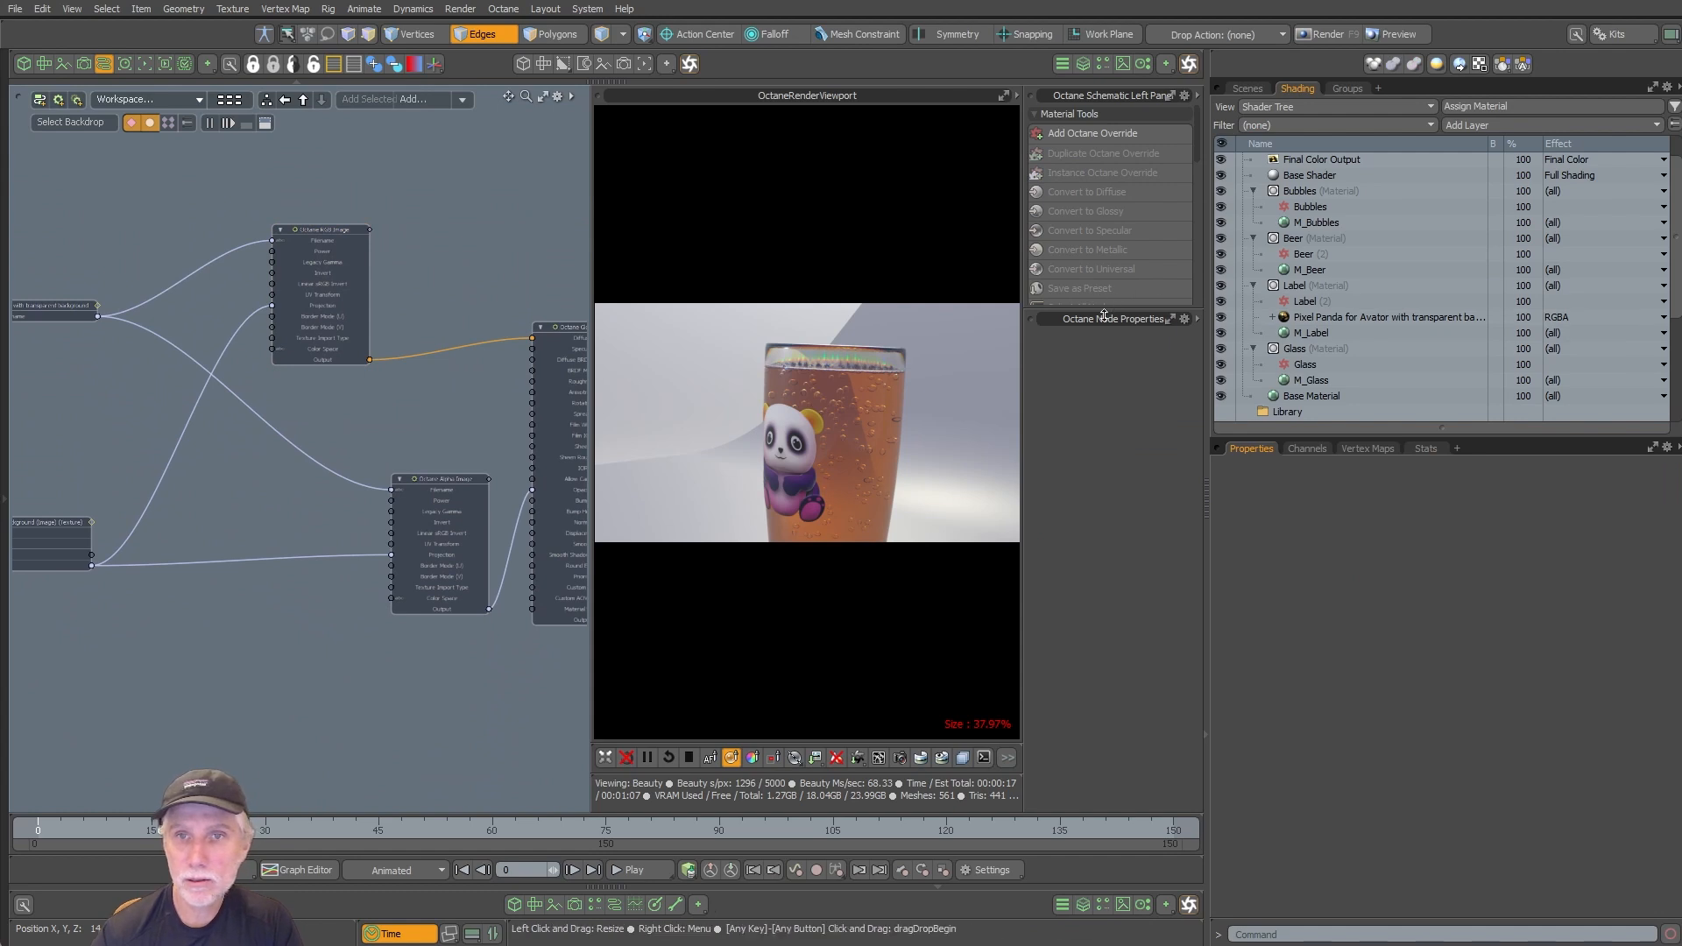
drag(1108, 312, 1114, 667)
click(1100, 541)
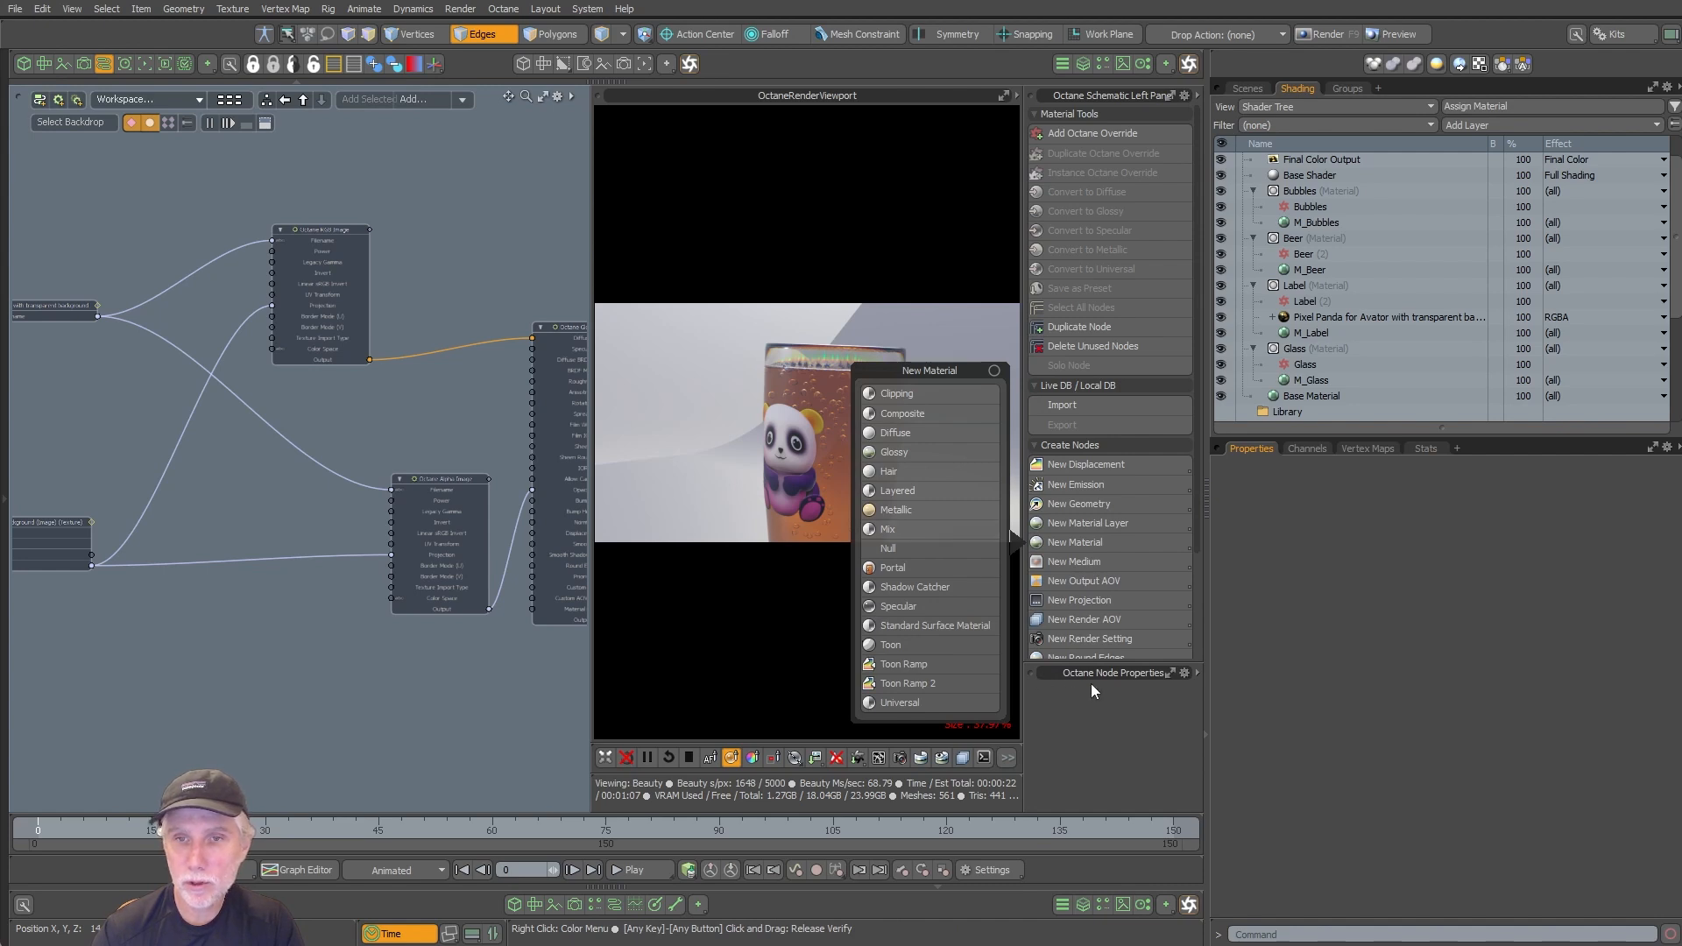
scroll(1194, 575, down, 3)
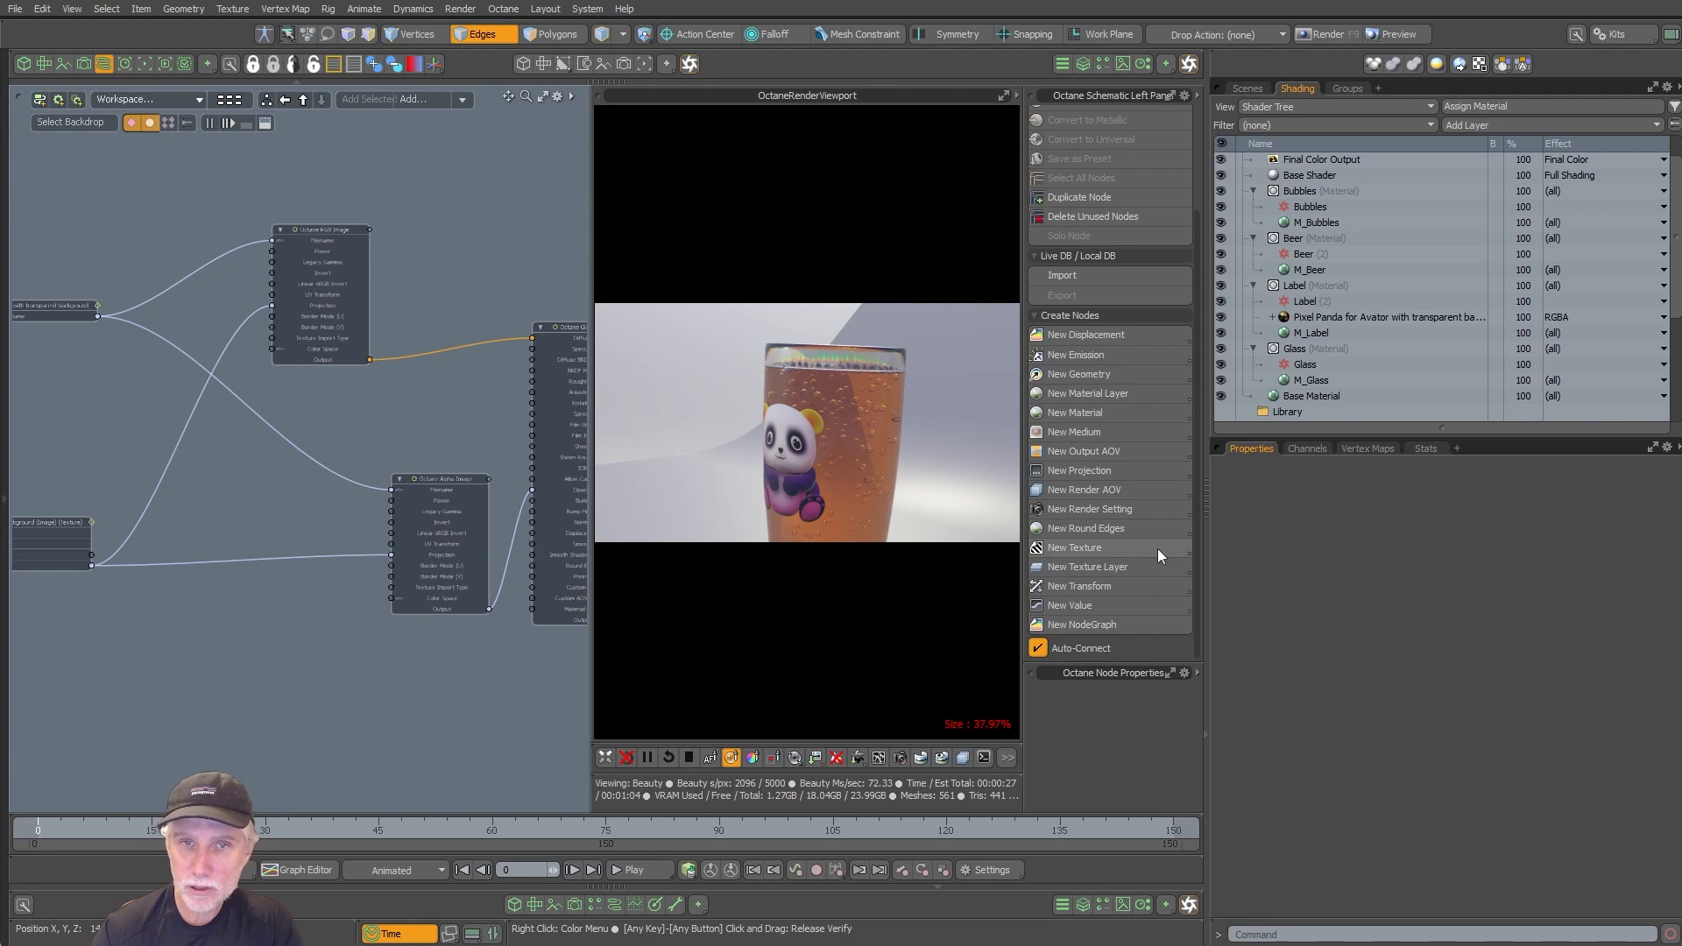
click(1102, 586)
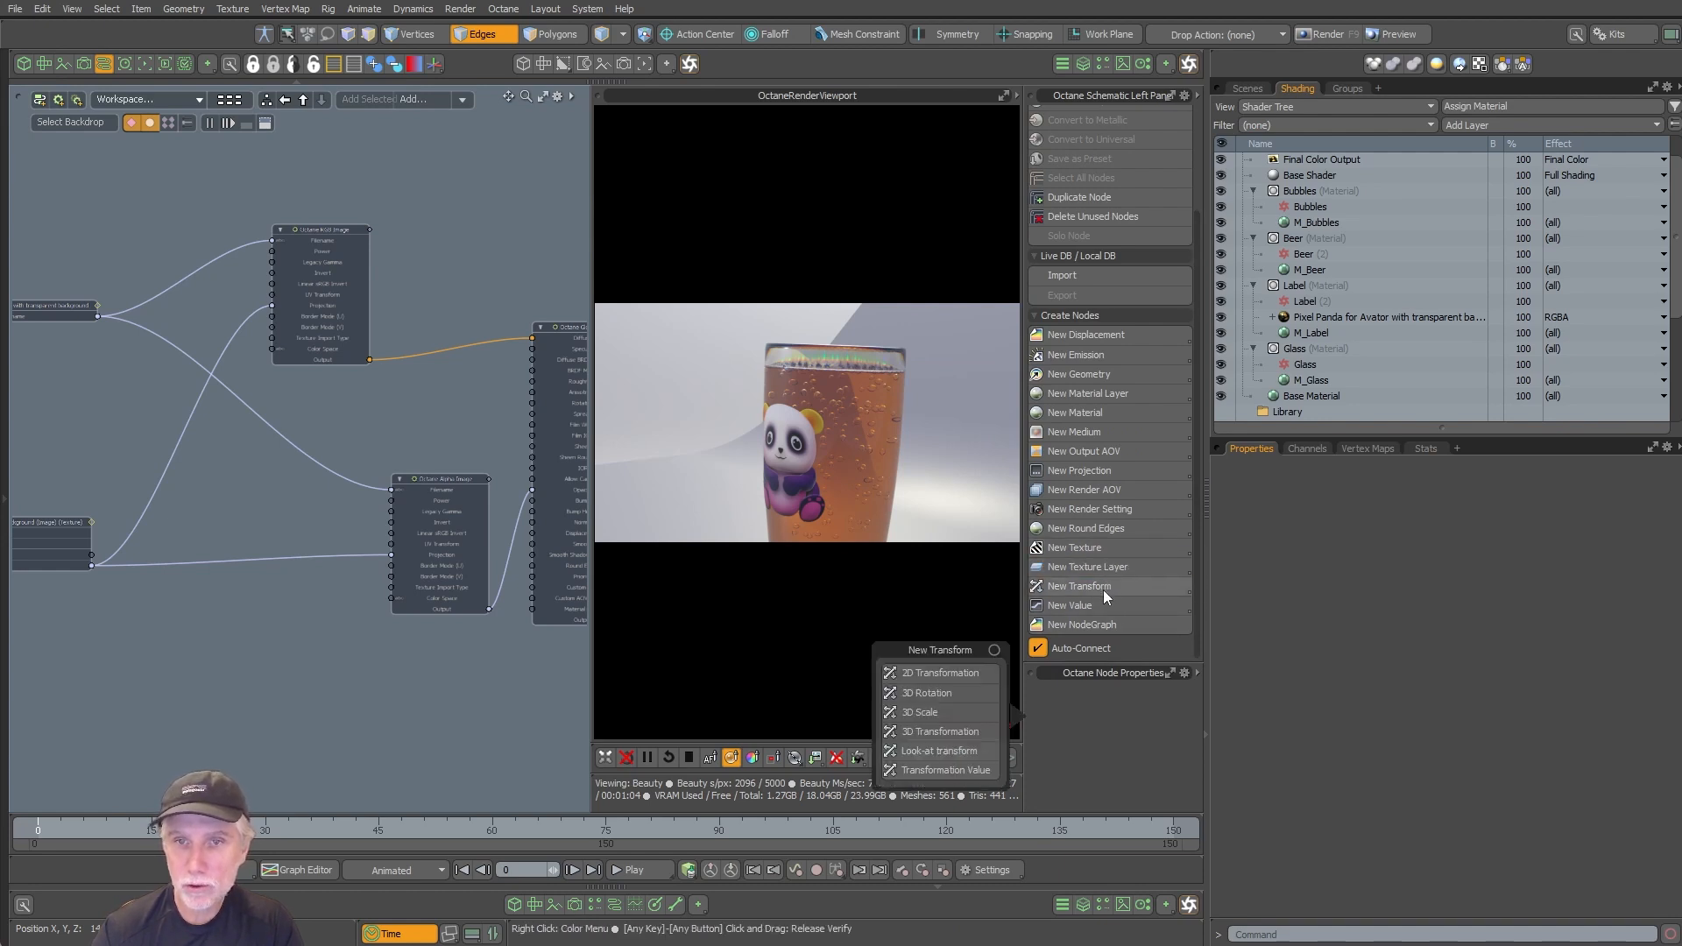
click(1093, 549)
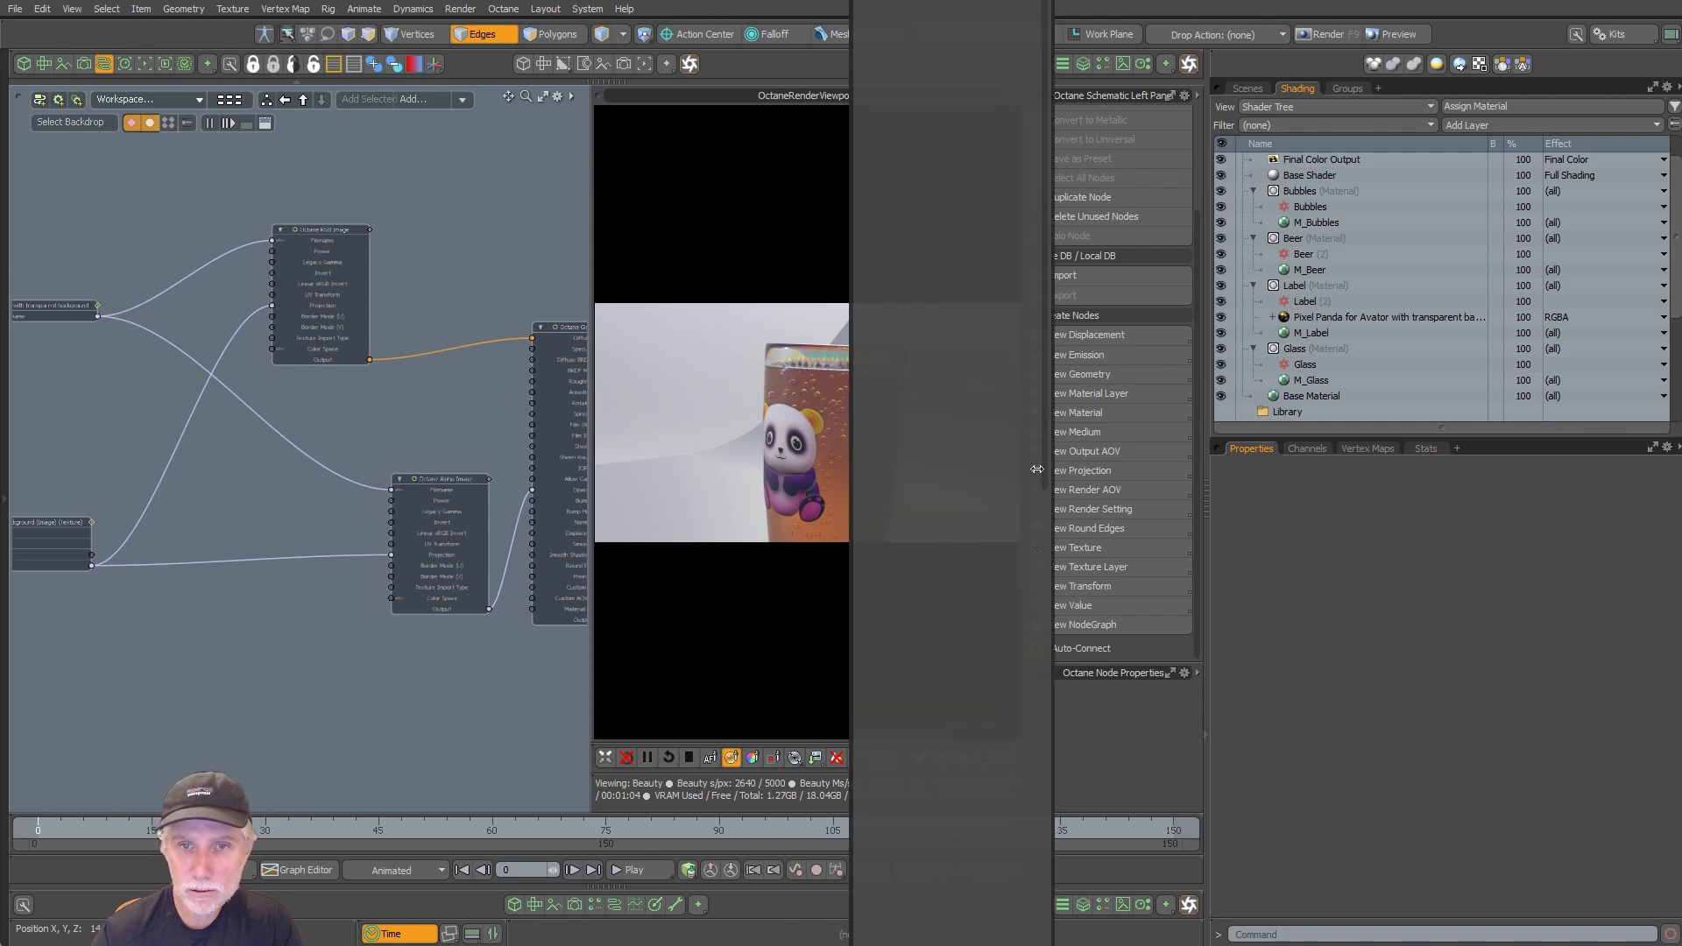
scroll(1042, 518, down, 3)
scroll(999, 803, down, 10)
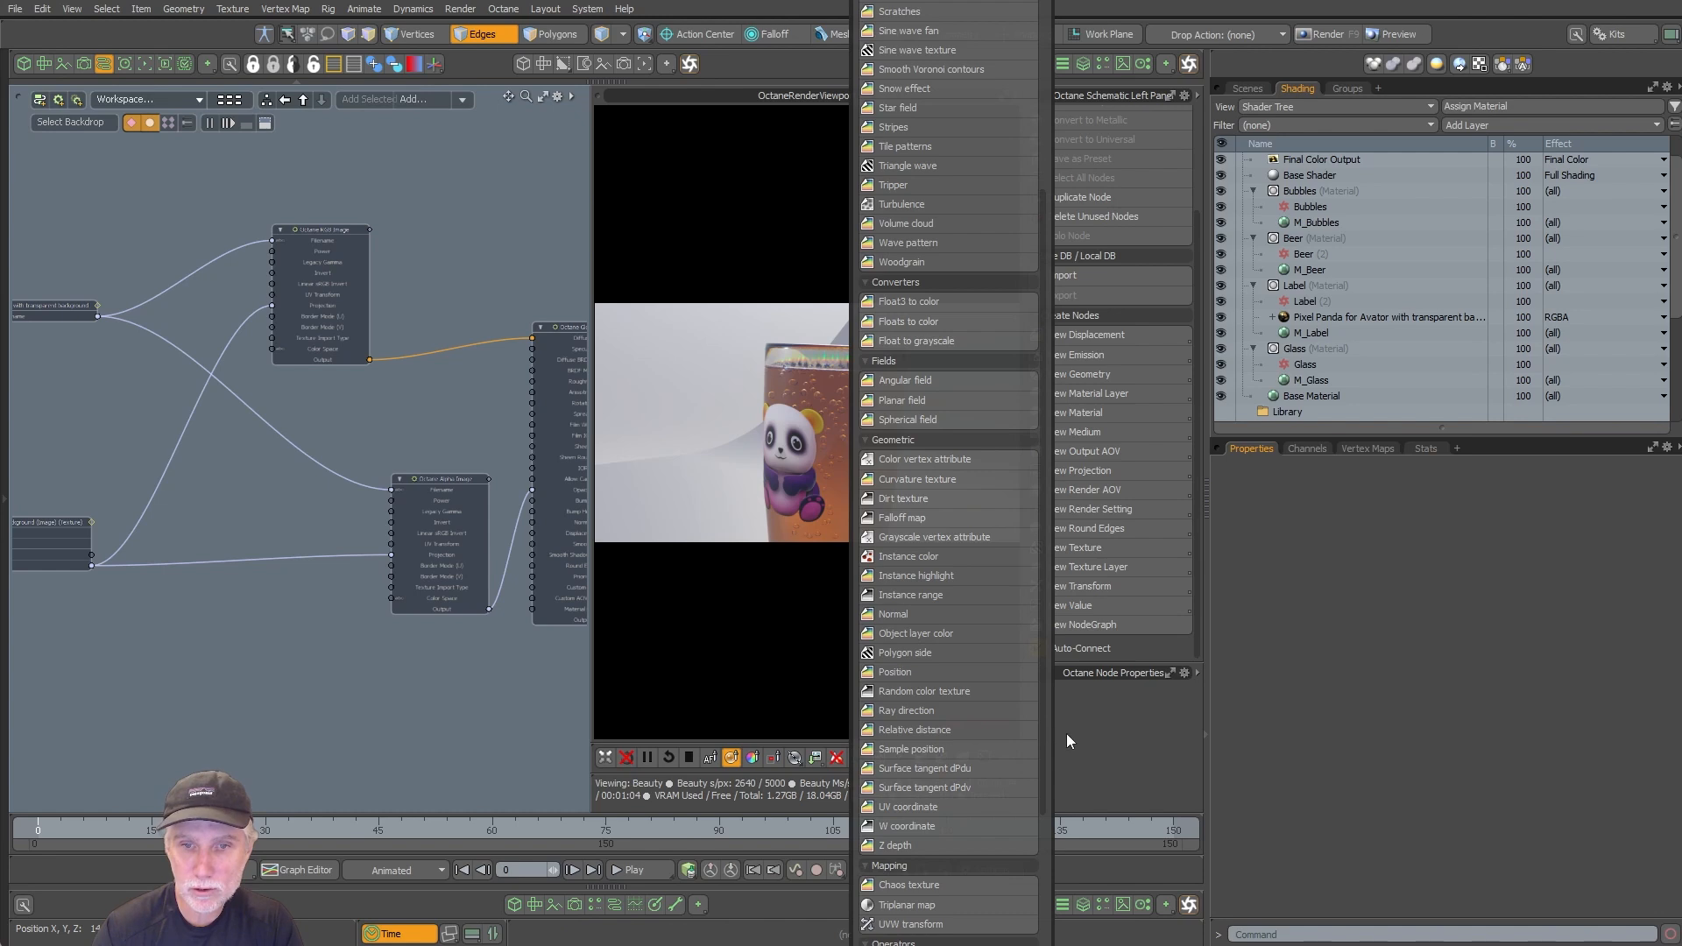
scroll(1042, 729, down, 8)
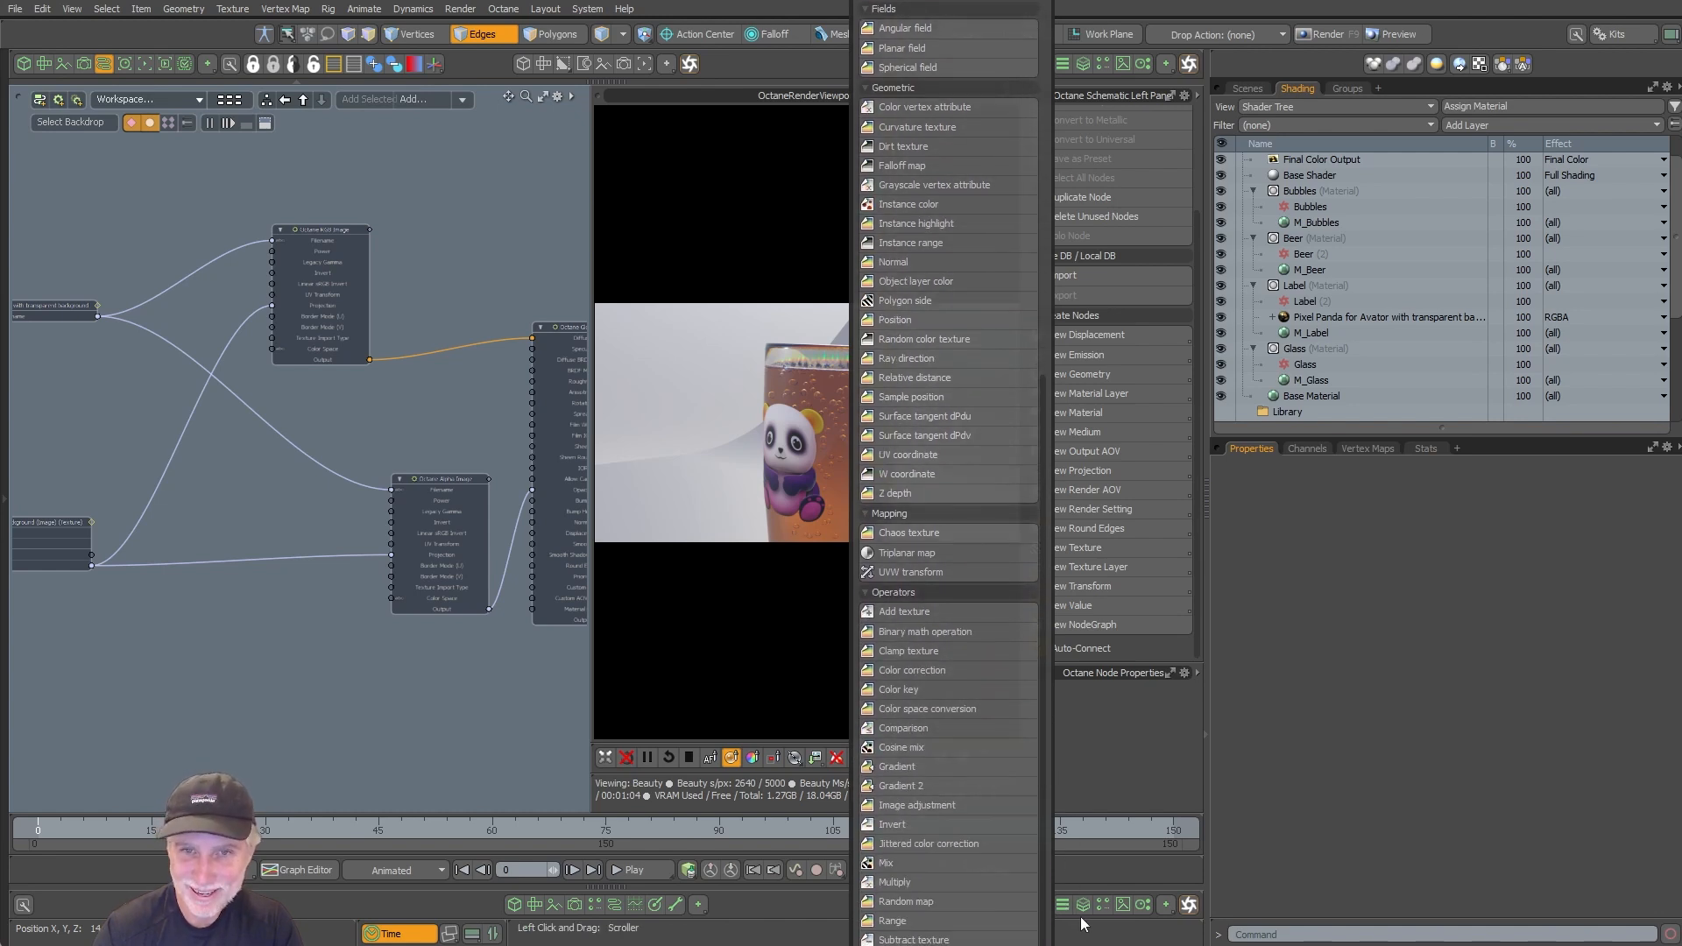
drag(1043, 646, 1043, 650)
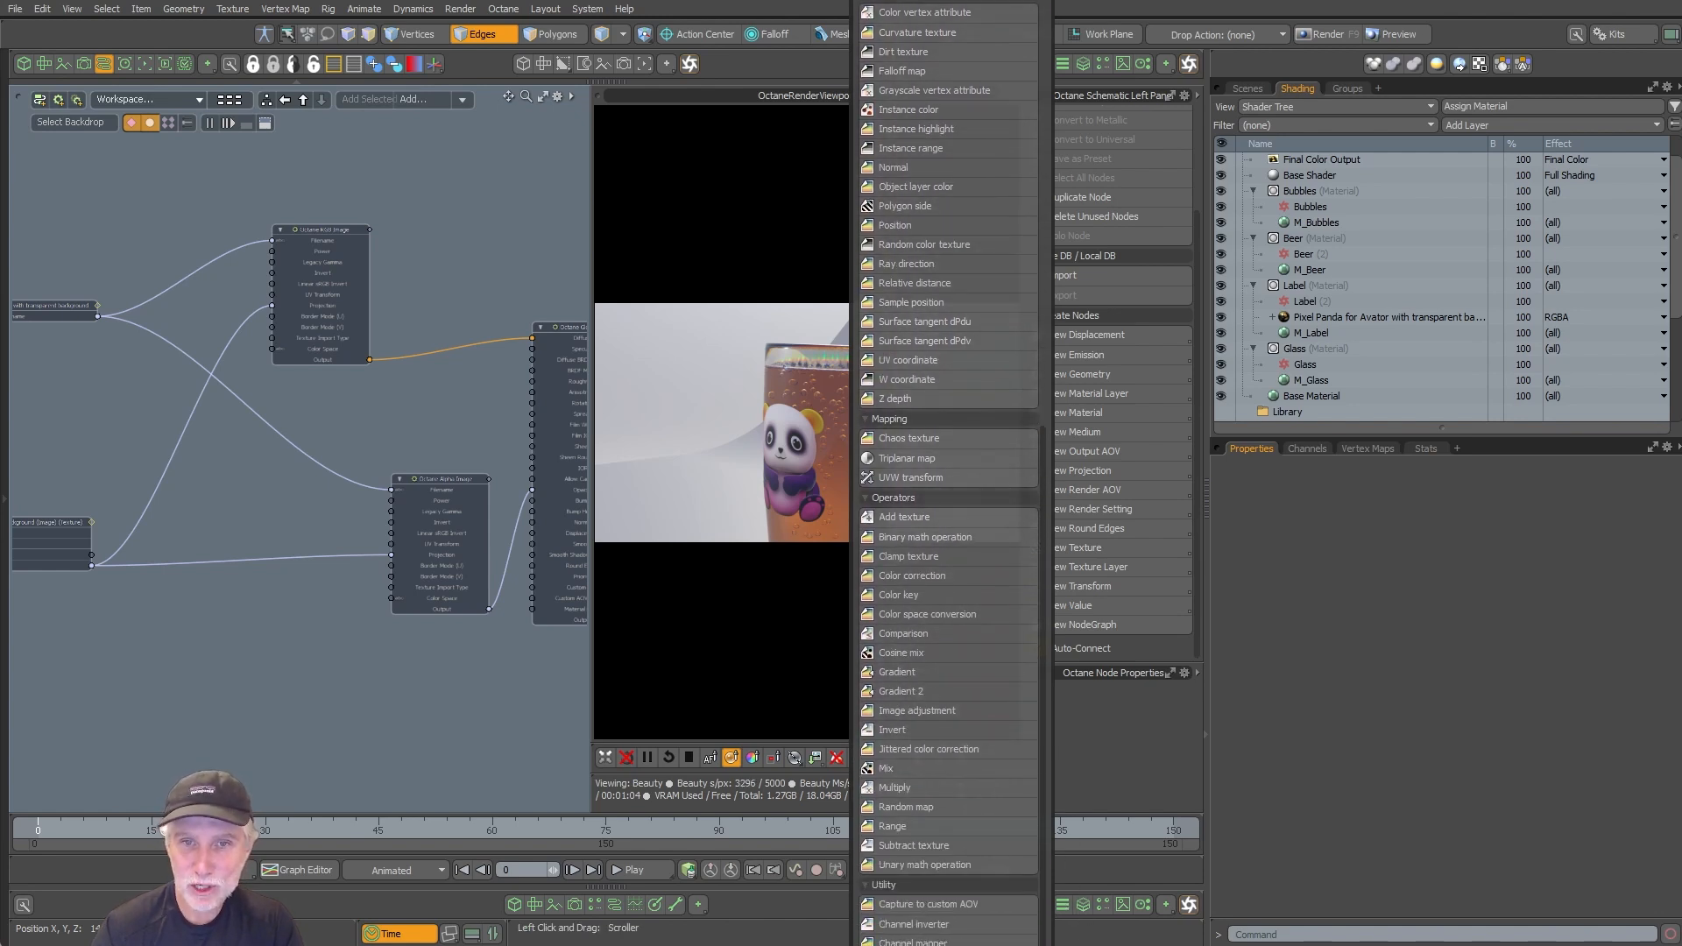
click(933, 771)
Step: Reconnect the RGB Image output from the Mix texture's Amount to its First Texture input
middle_drag(385, 386, 364, 465)
mouse_move(363, 466)
ctrl+alt+mouse_down()
mouse_move(421, 459)
mouse_move(384, 442)
ctrl+alt+mouse_up()
mouse_move(384, 442)
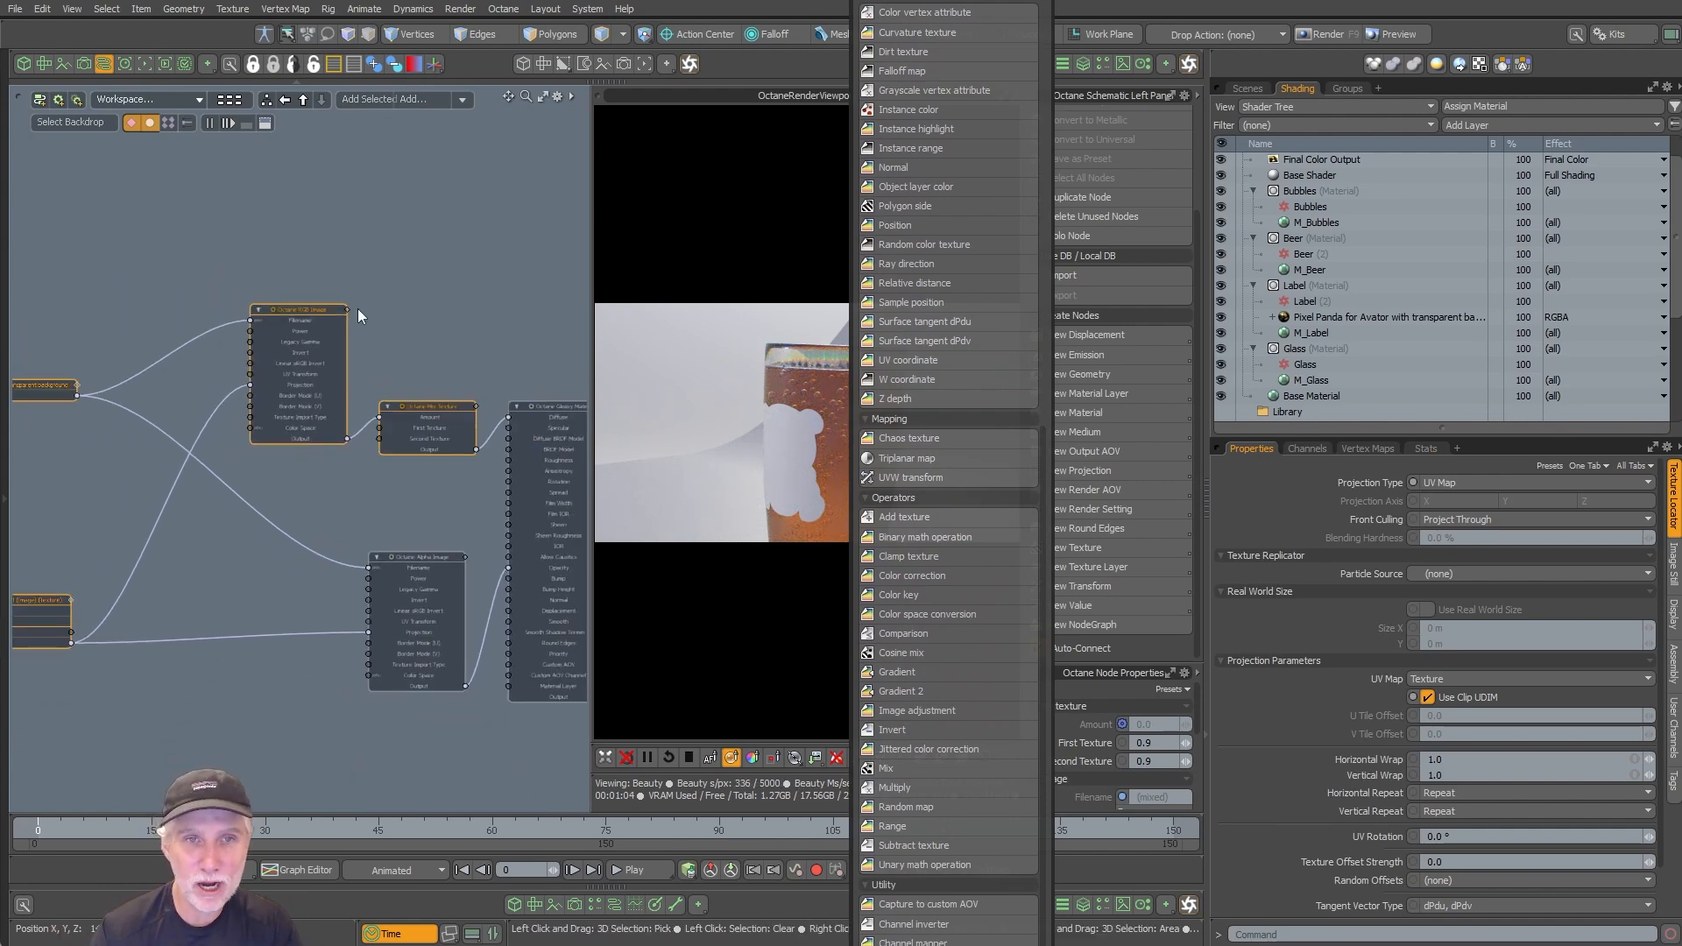
click(399, 351)
ctrl+alt+drag(346, 385, 342, 314)
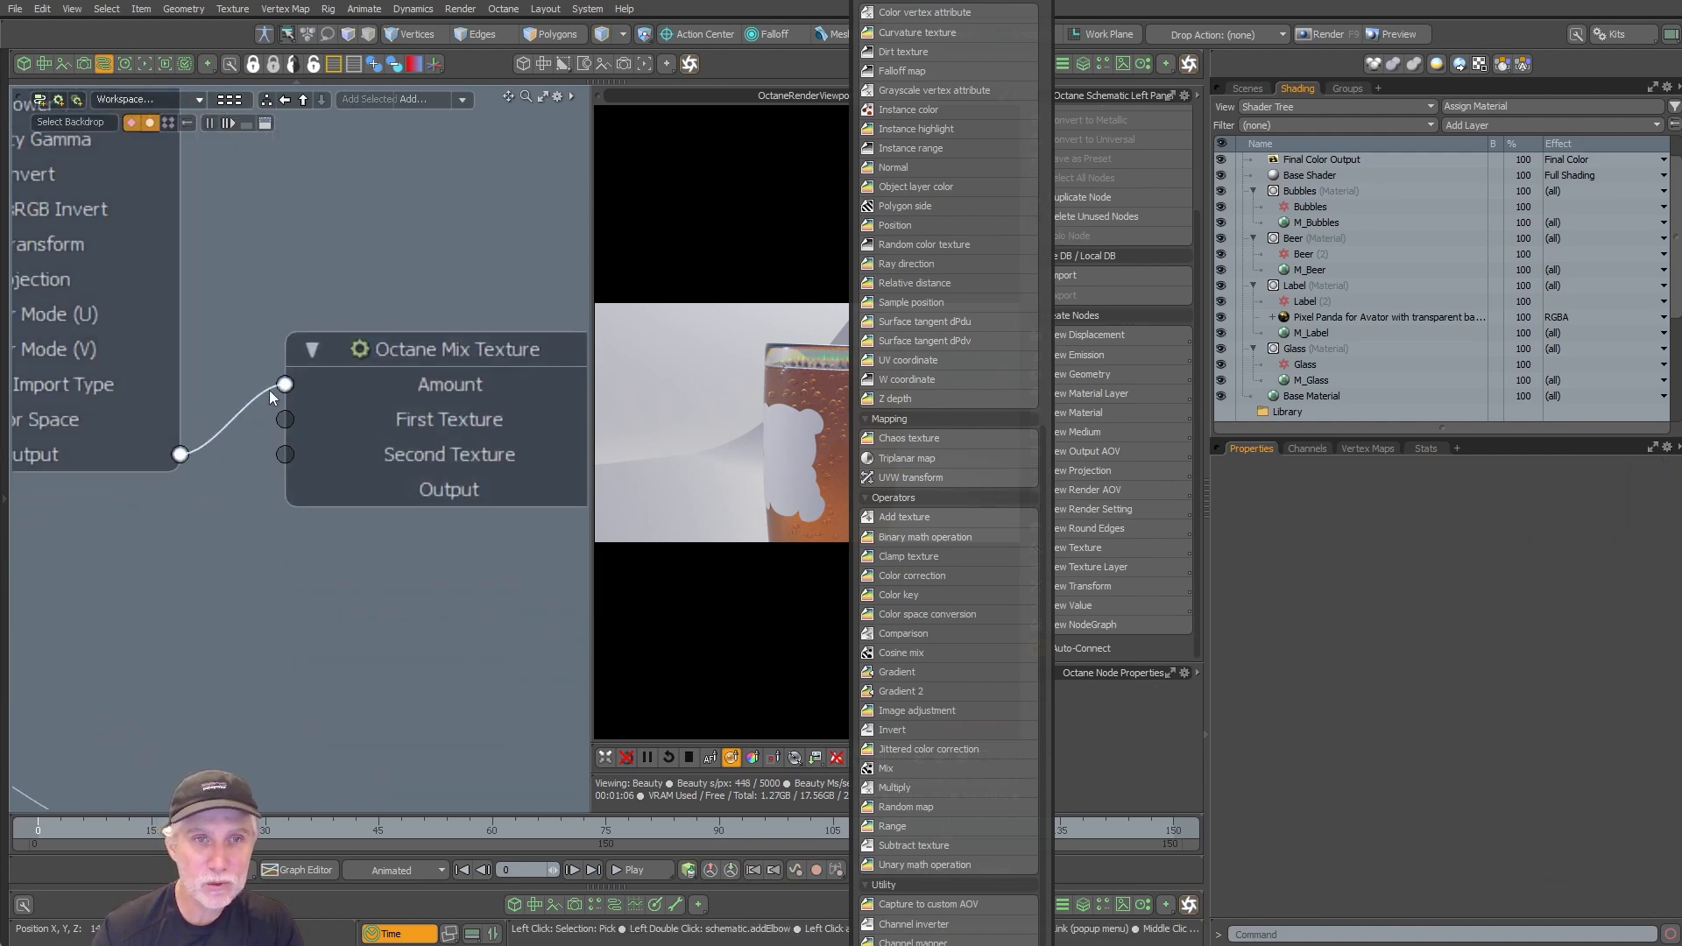
drag(205, 442, 285, 420)
ctrl+alt+drag(402, 452, 375, 458)
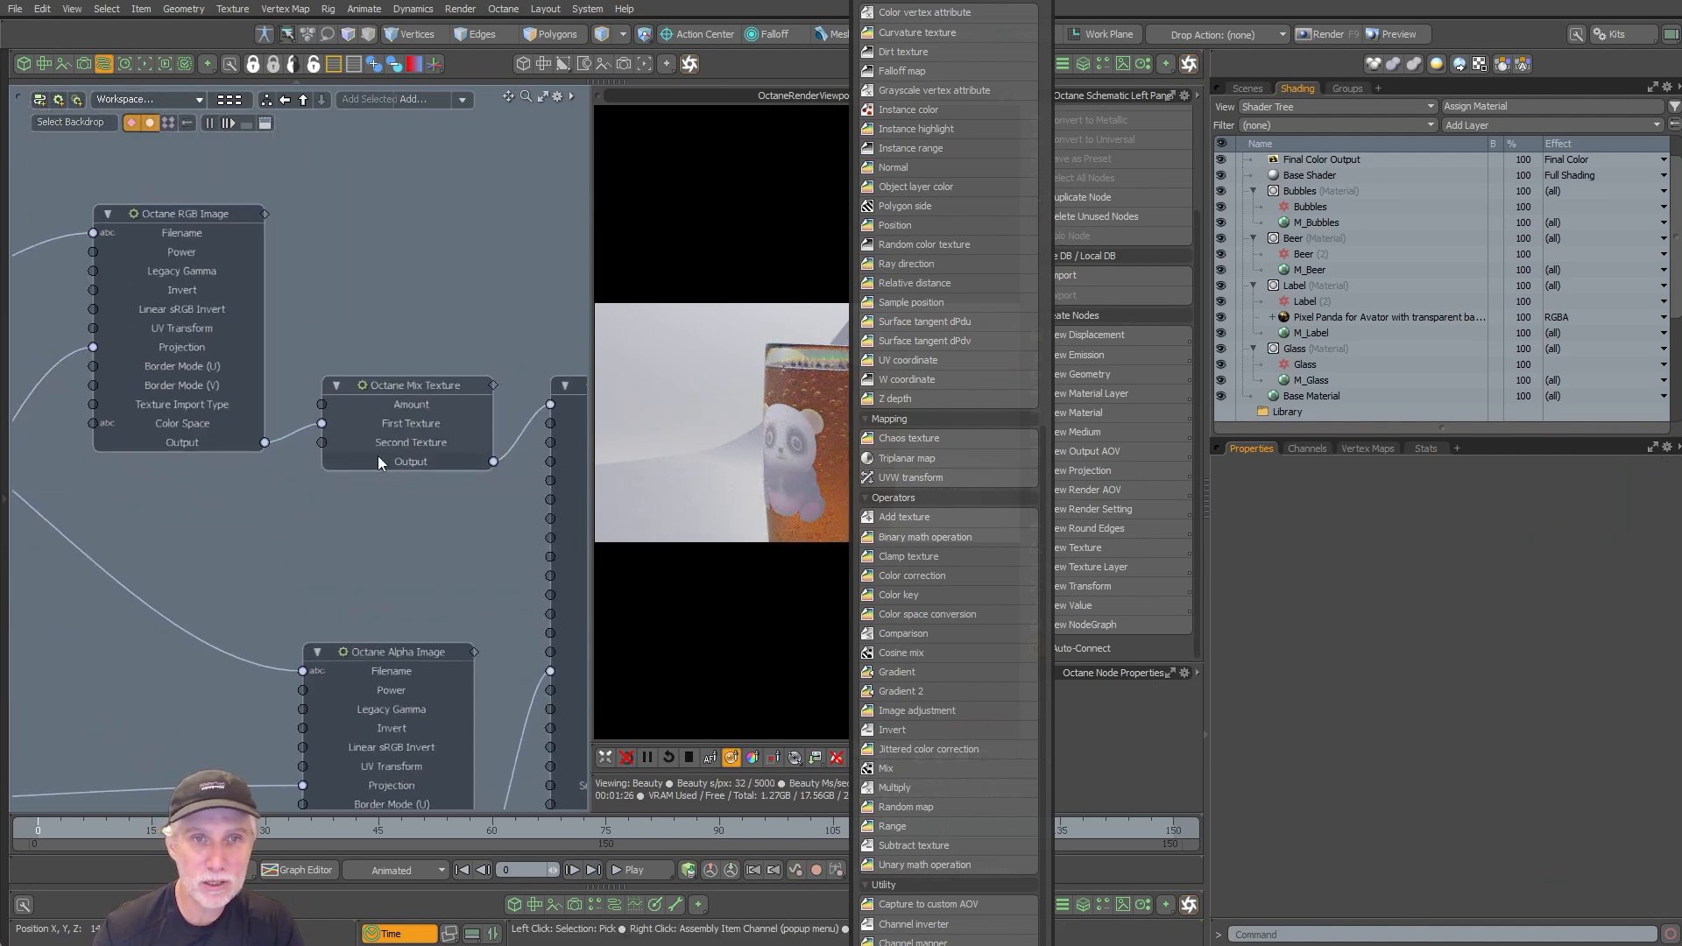
Step: Add a white RGB Color texture to the Mix node's Second Texture input and place it below the RGB Image node
click(386, 445)
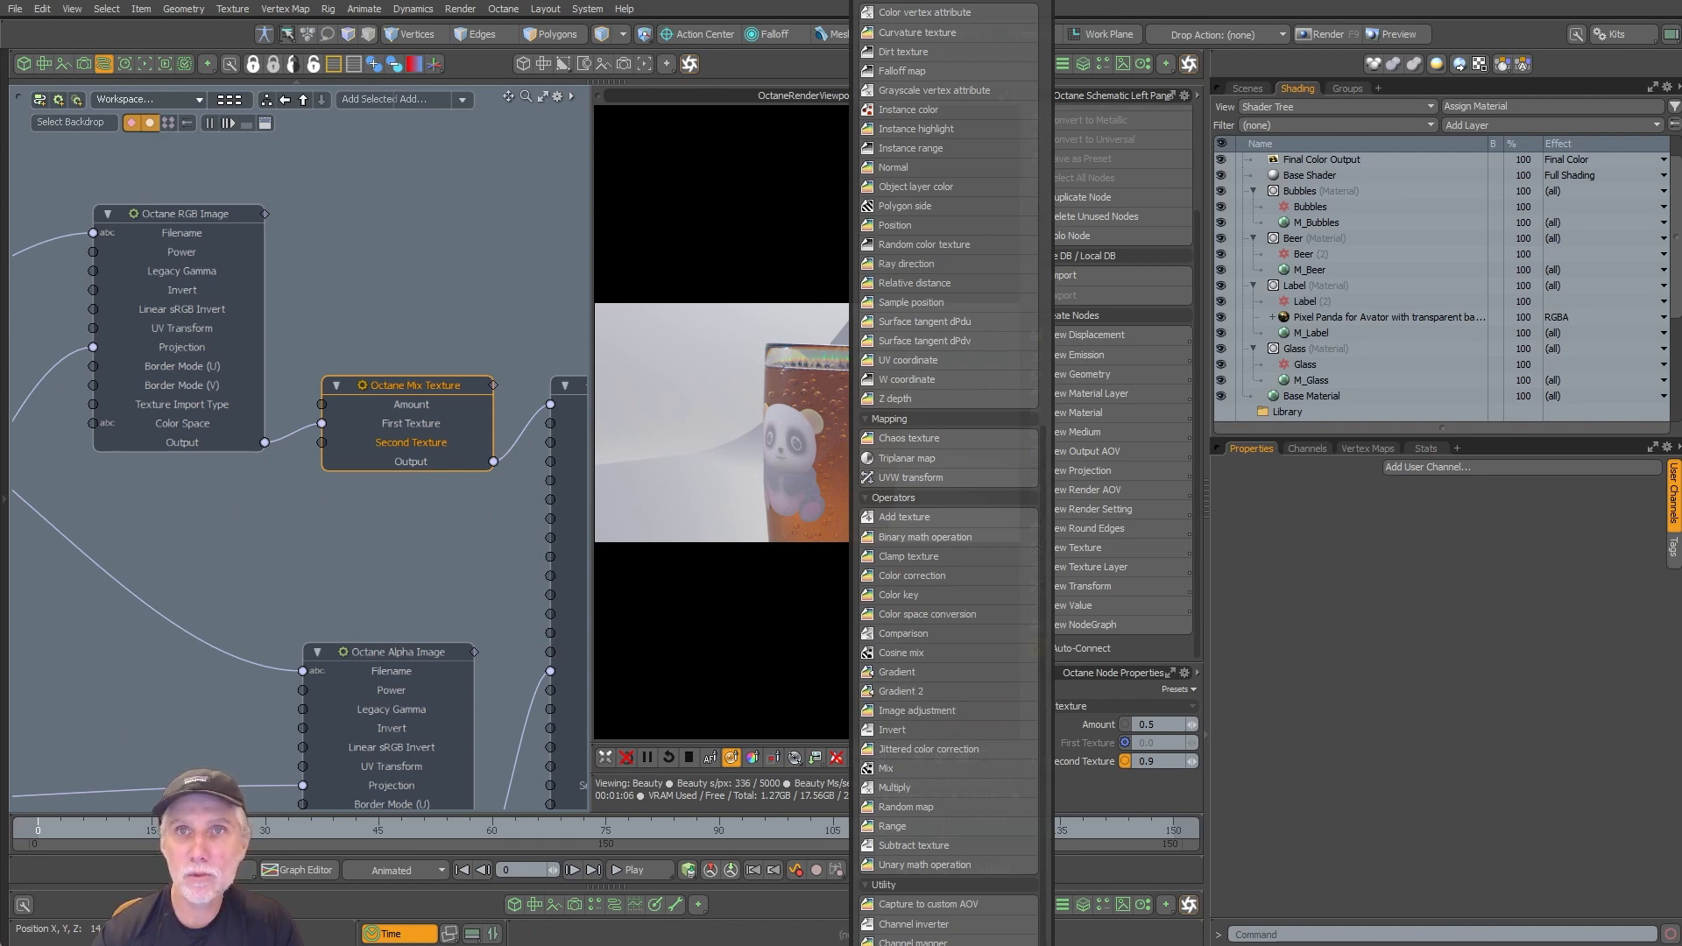
drag(1007, 0, 1000, 55)
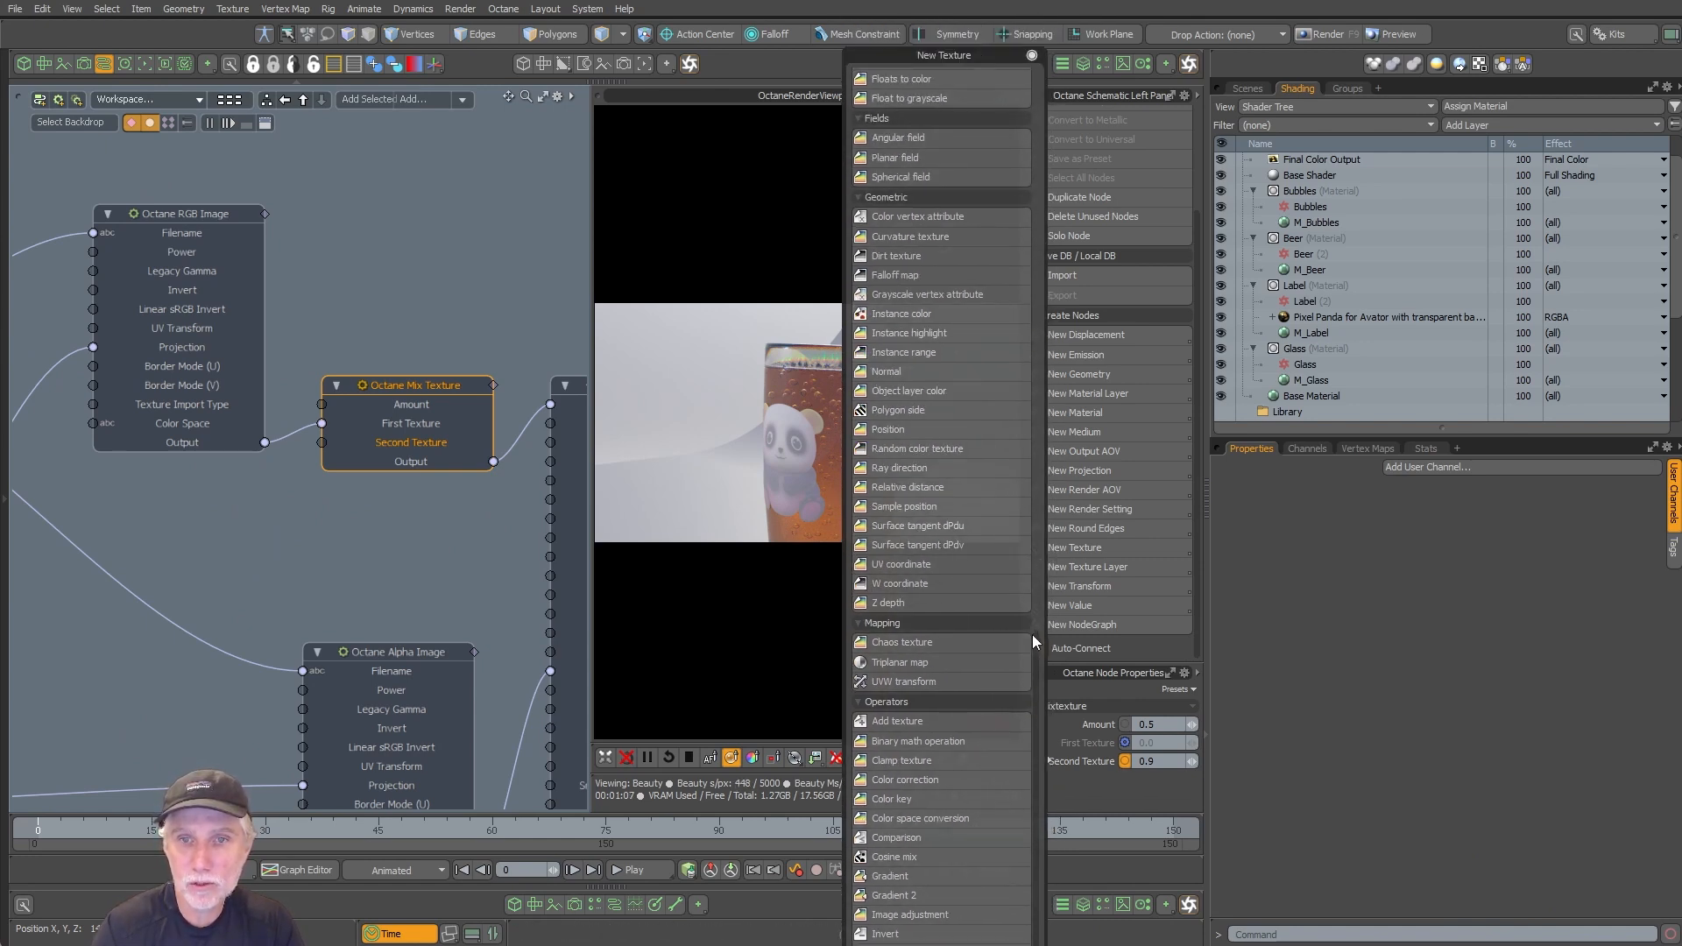
scroll(1037, 283, up, 10)
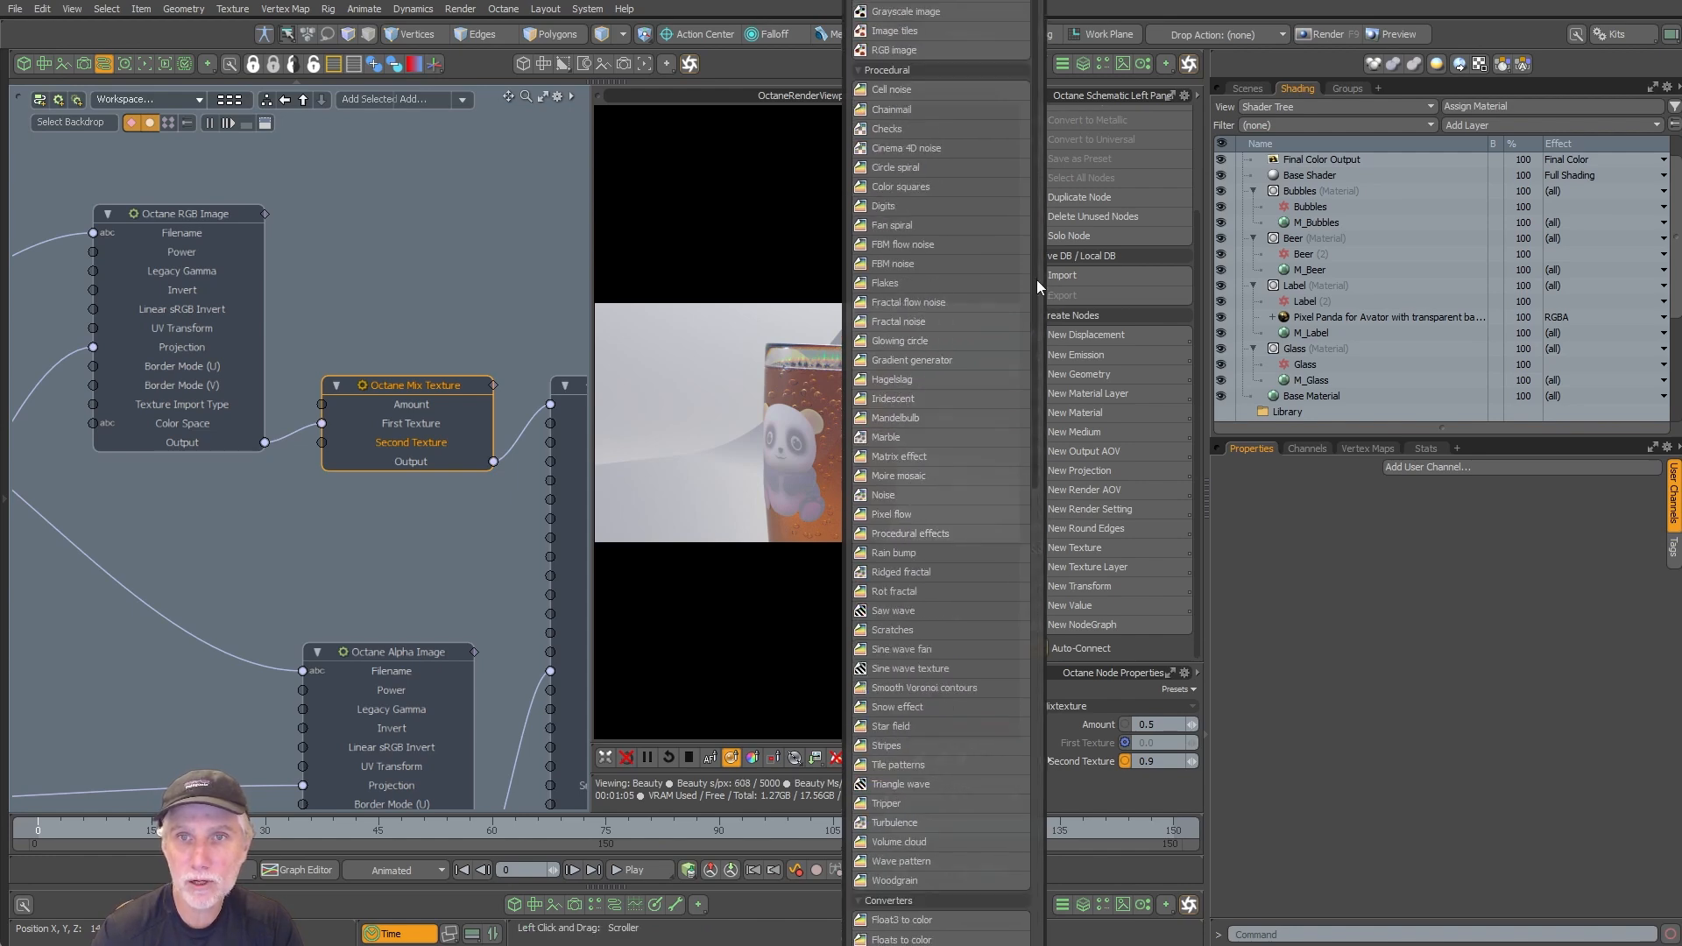
drag(974, 0, 1006, 105)
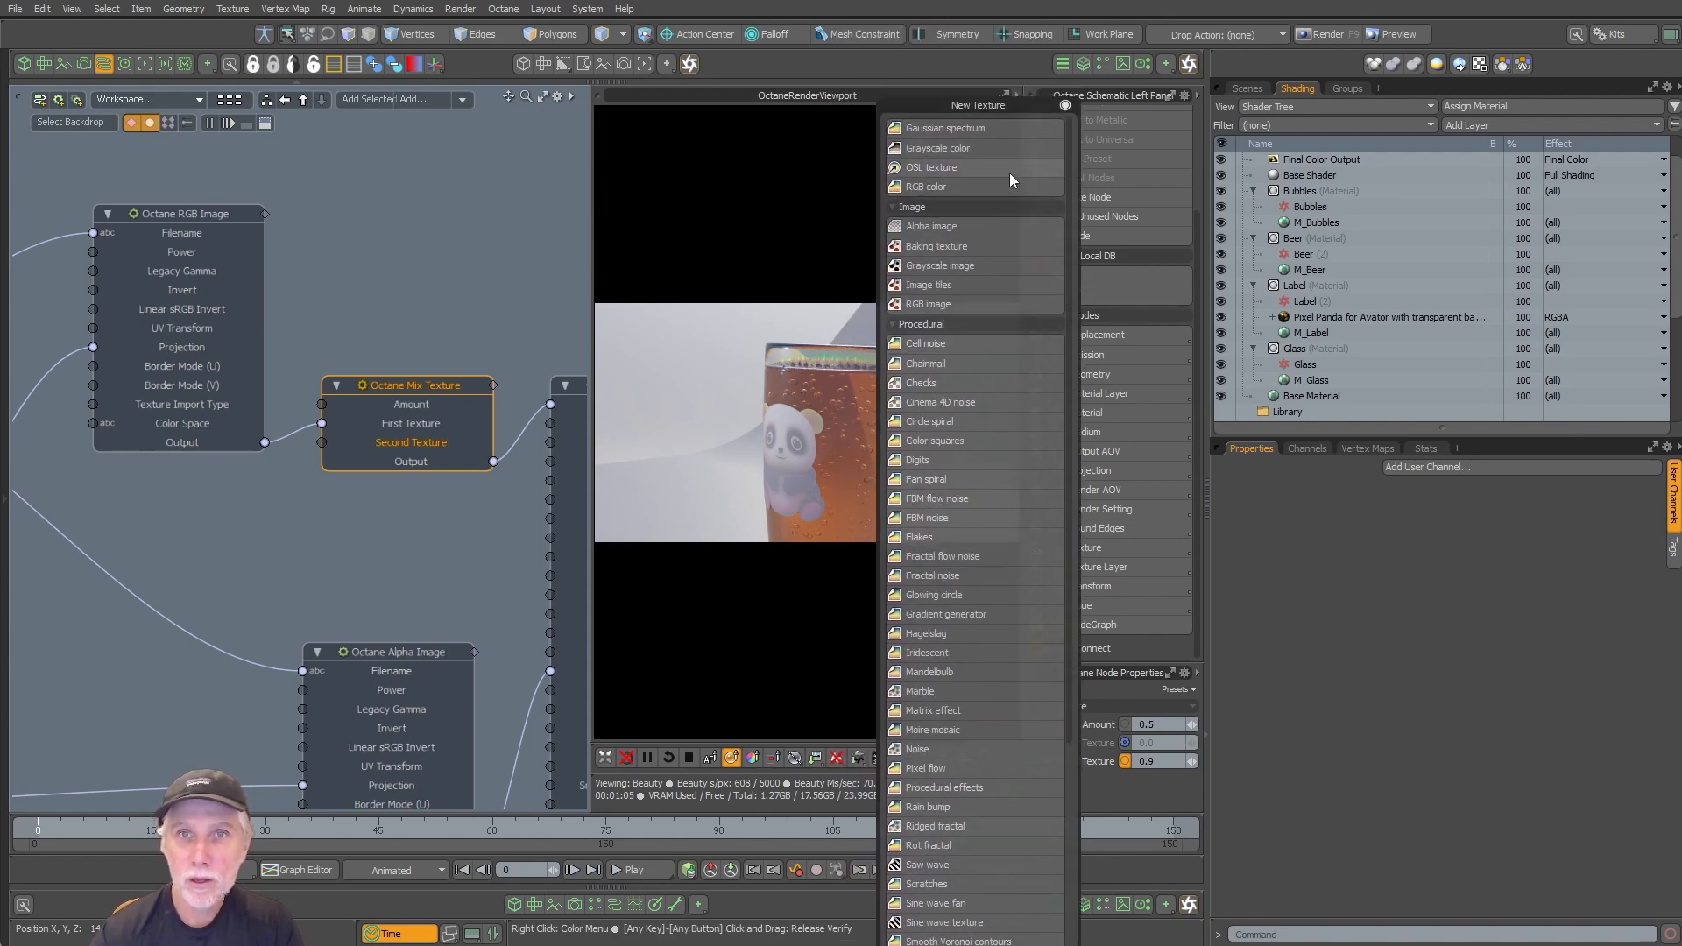
click(937, 189)
drag(170, 391, 184, 519)
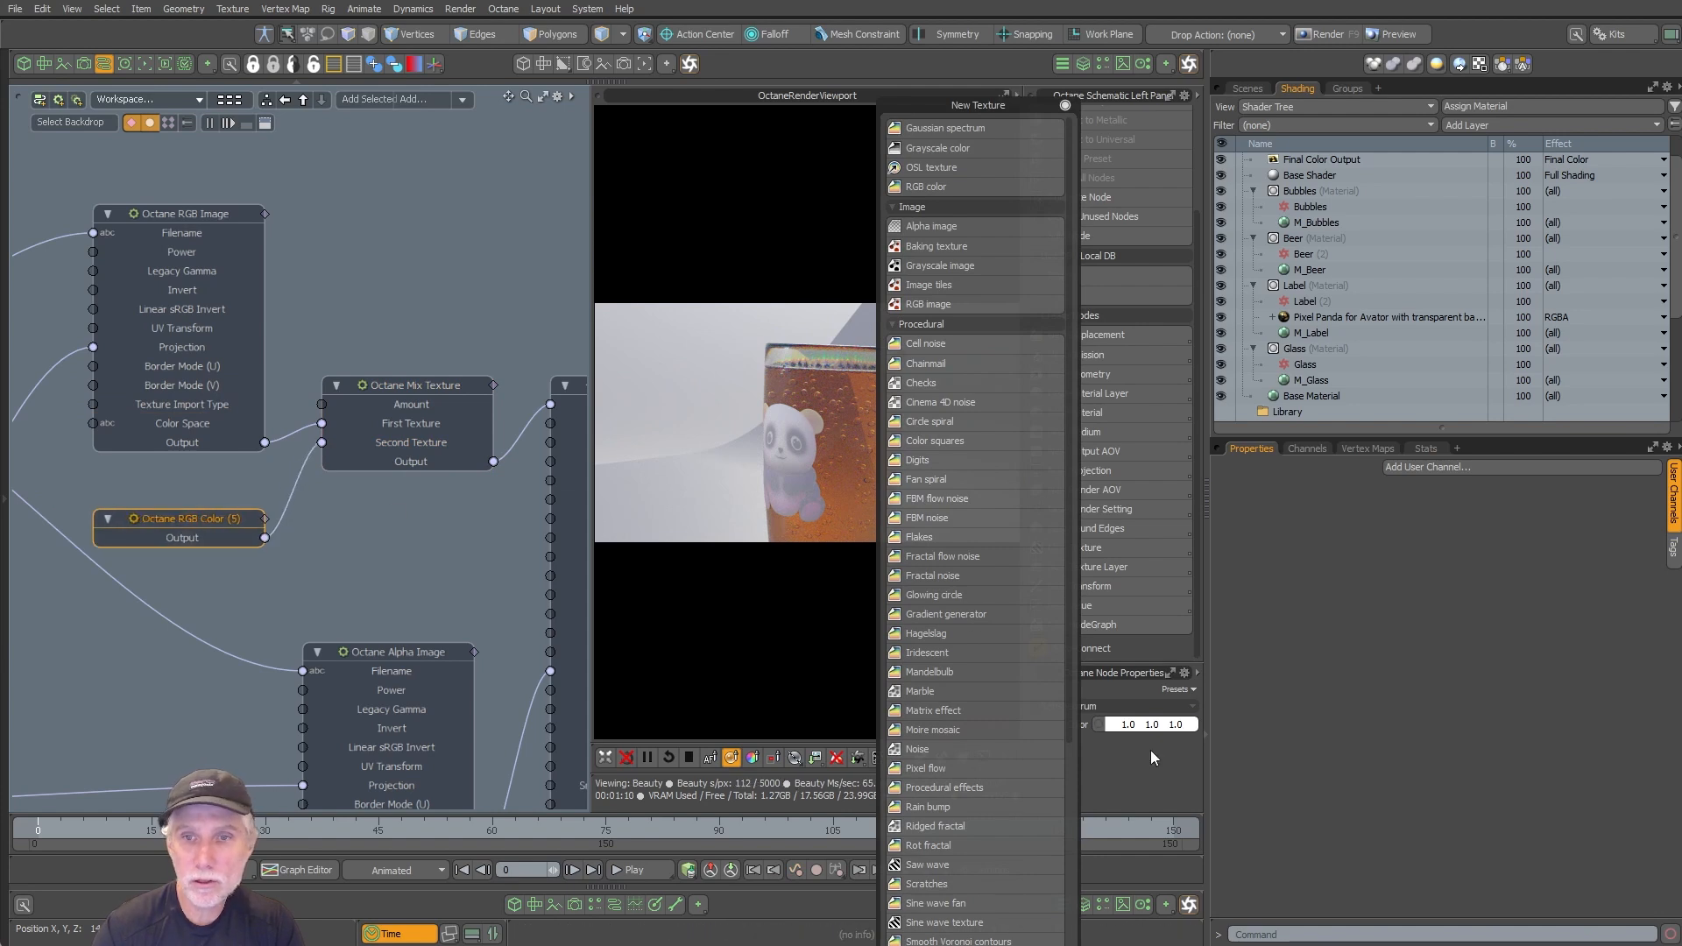
click(1065, 105)
Step: Drive the Mix texture's Amount with a Polygon Side node and swap the RGB Image and RGB Color between the two texture inputs
alt+shift+drag(398, 370, 462, 181)
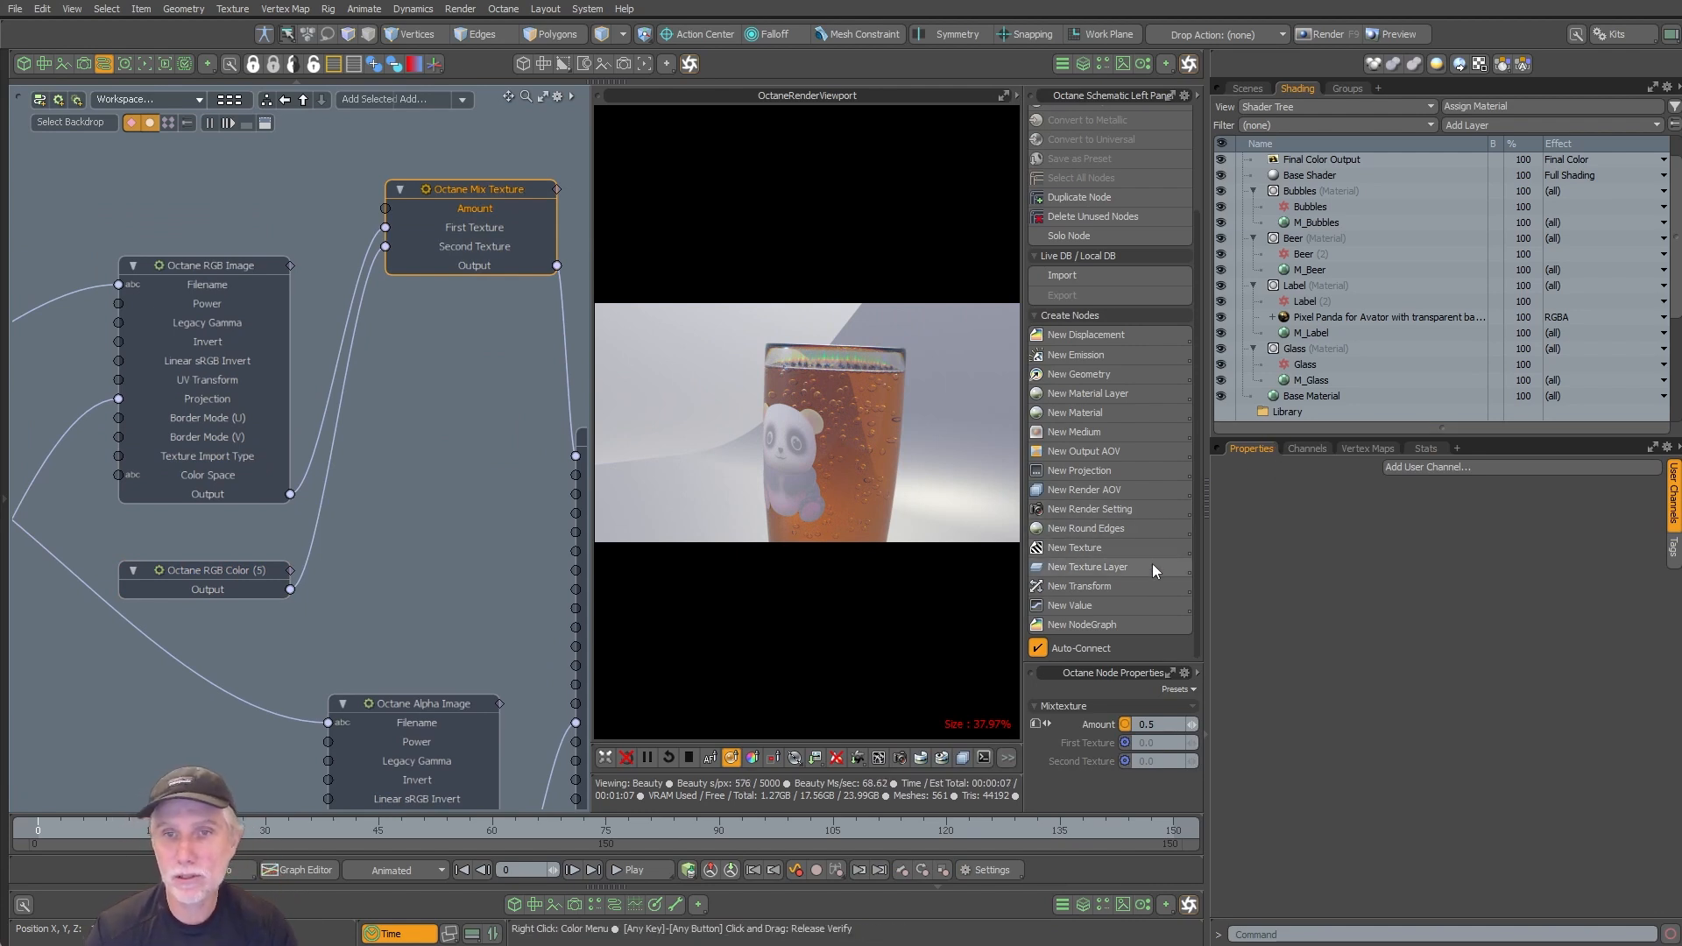
click(1102, 547)
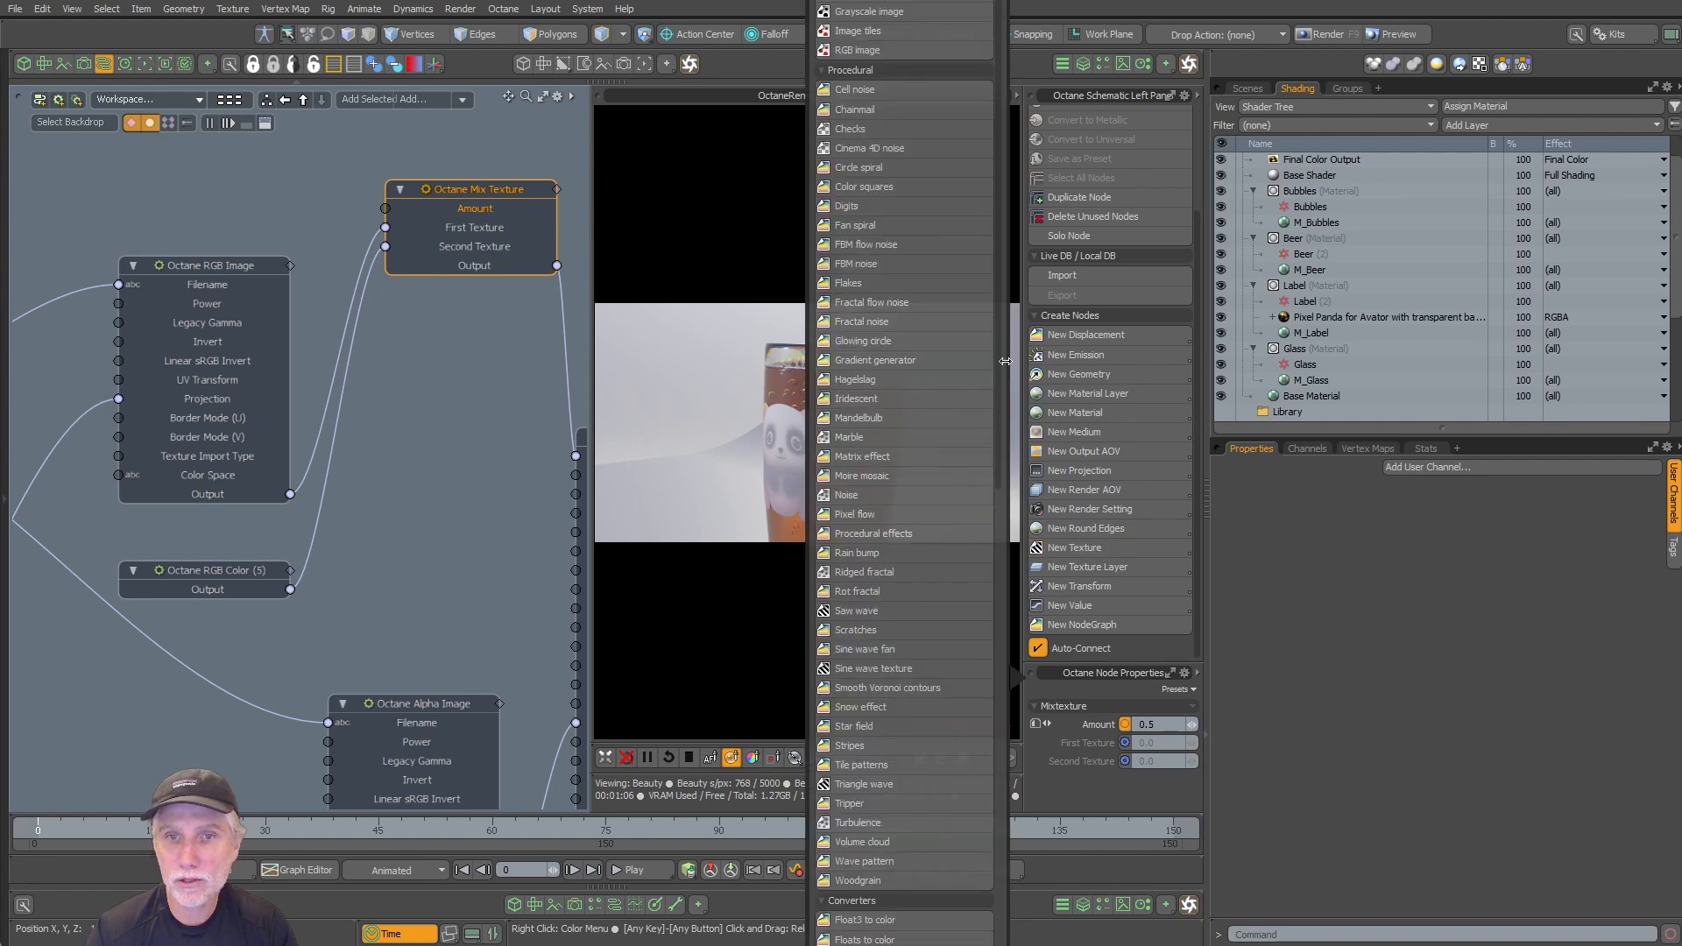
drag(997, 302, 985, 675)
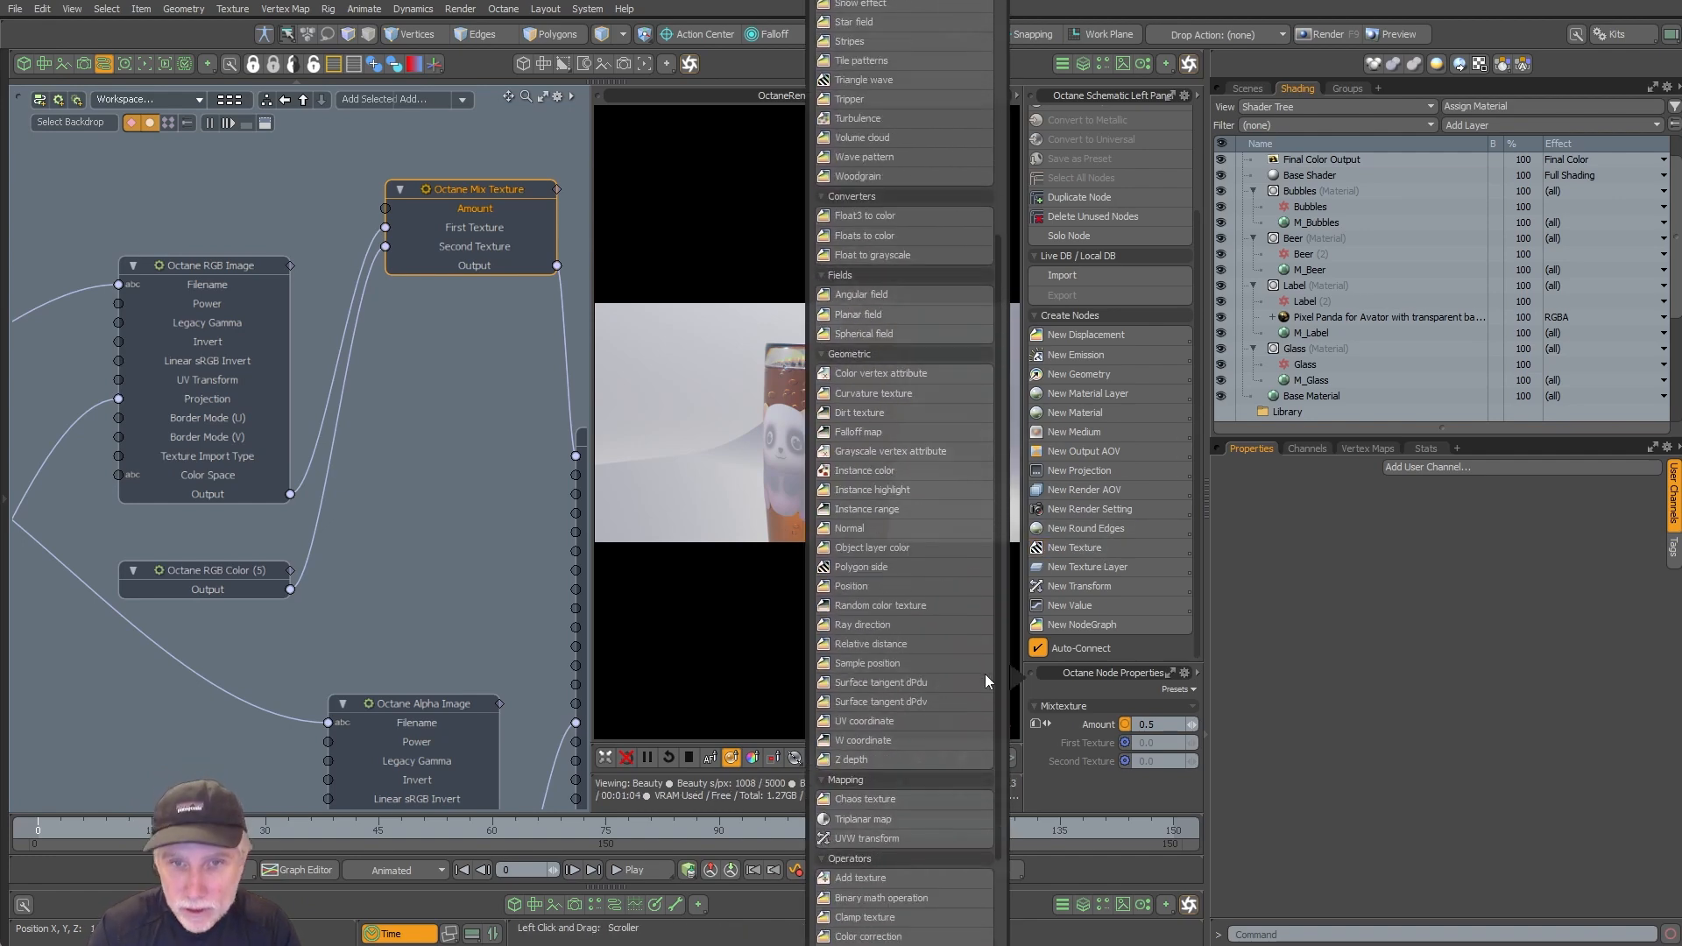
click(872, 569)
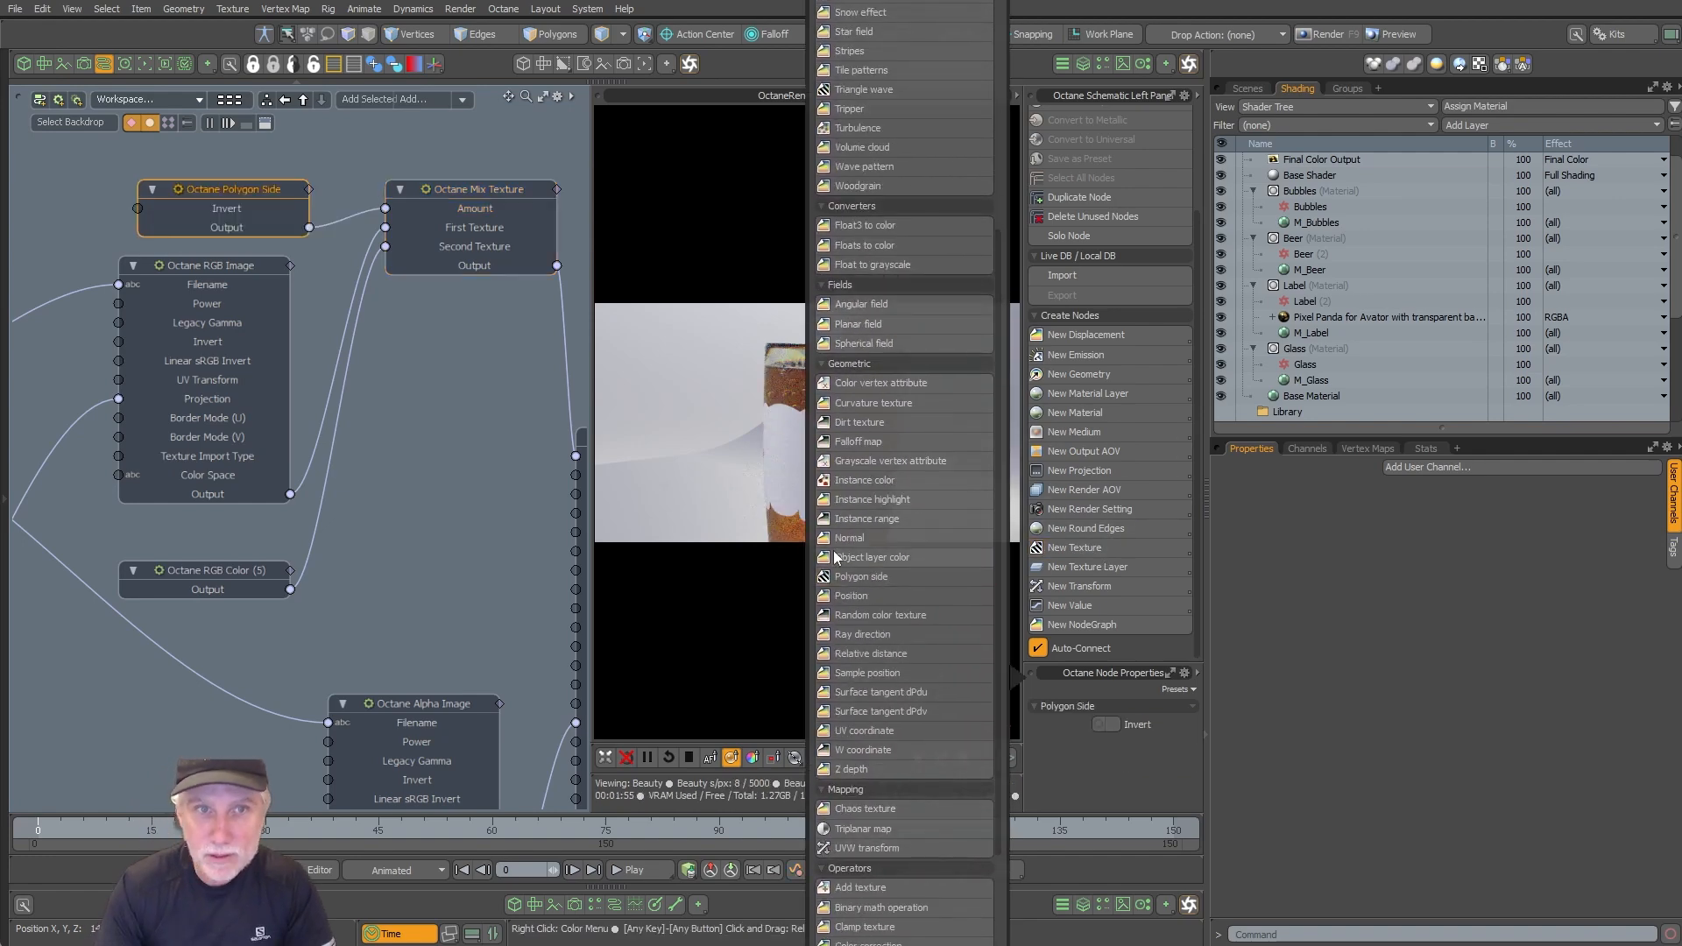
mouse_move(386, 248)
mouse_down()
mouse_move(375, 265)
mouse_move(403, 227)
mouse_up()
click(359, 268)
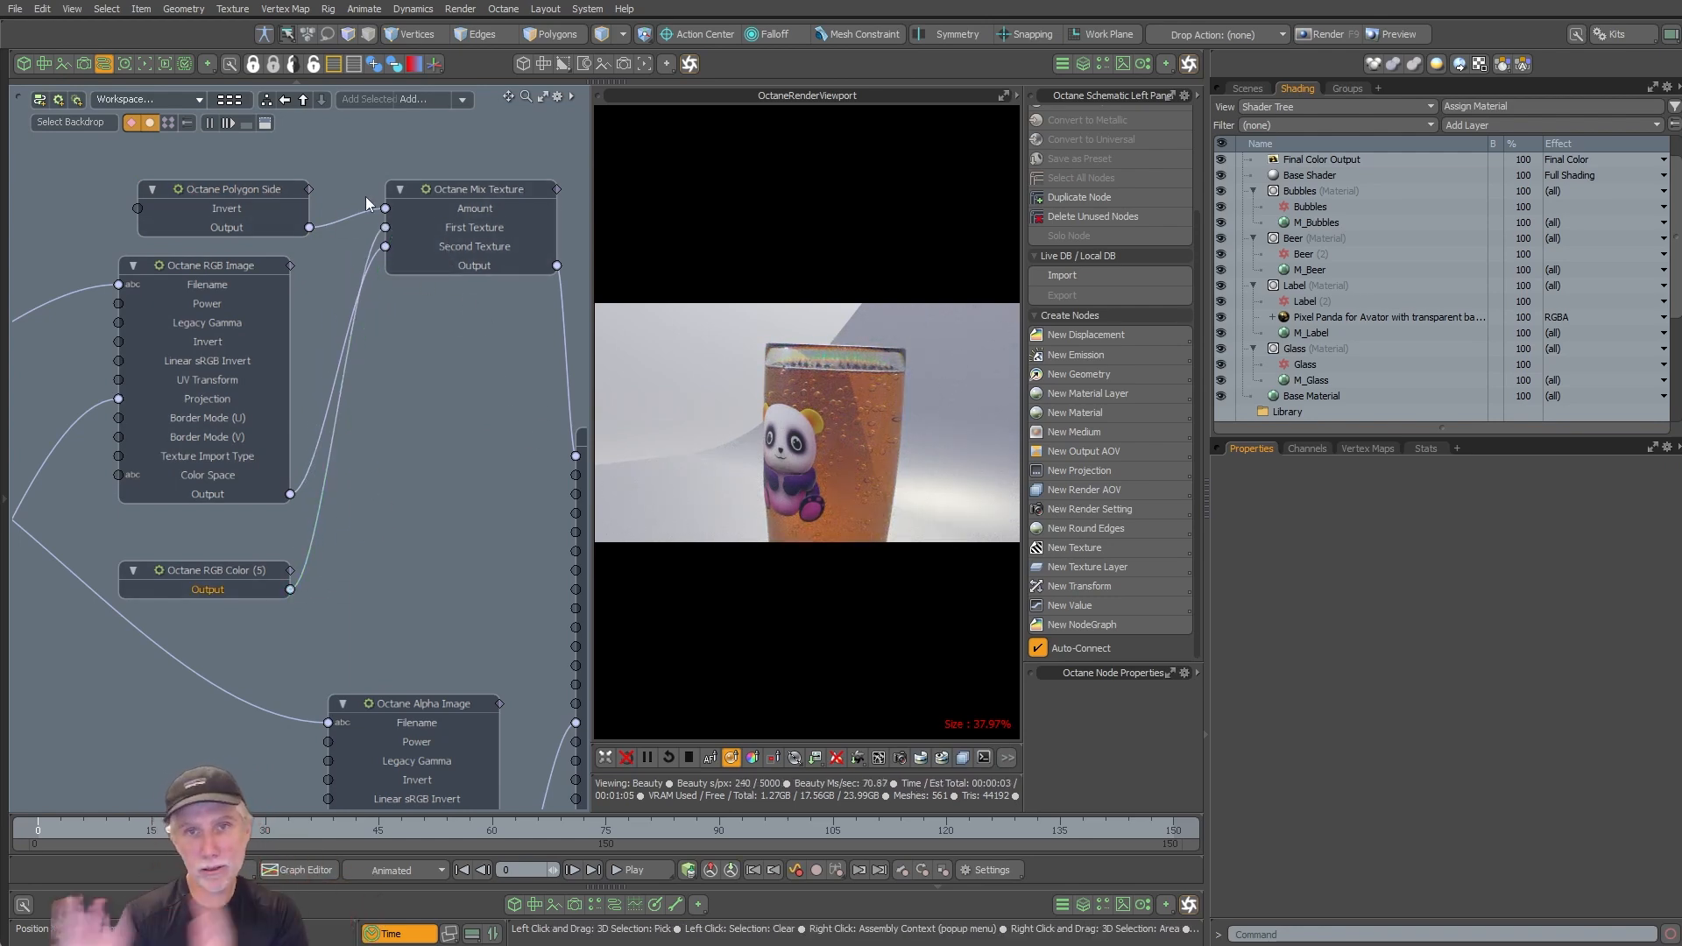
Step: Return to the 3D view and hide the Pint Glass and Beer to inspect the label from behind and from the side
click(33, 64)
mouse_move(346, 499)
alt+mouse_down()
mouse_move(442, 485)
mouse_move(344, 521)
alt+mouse_up()
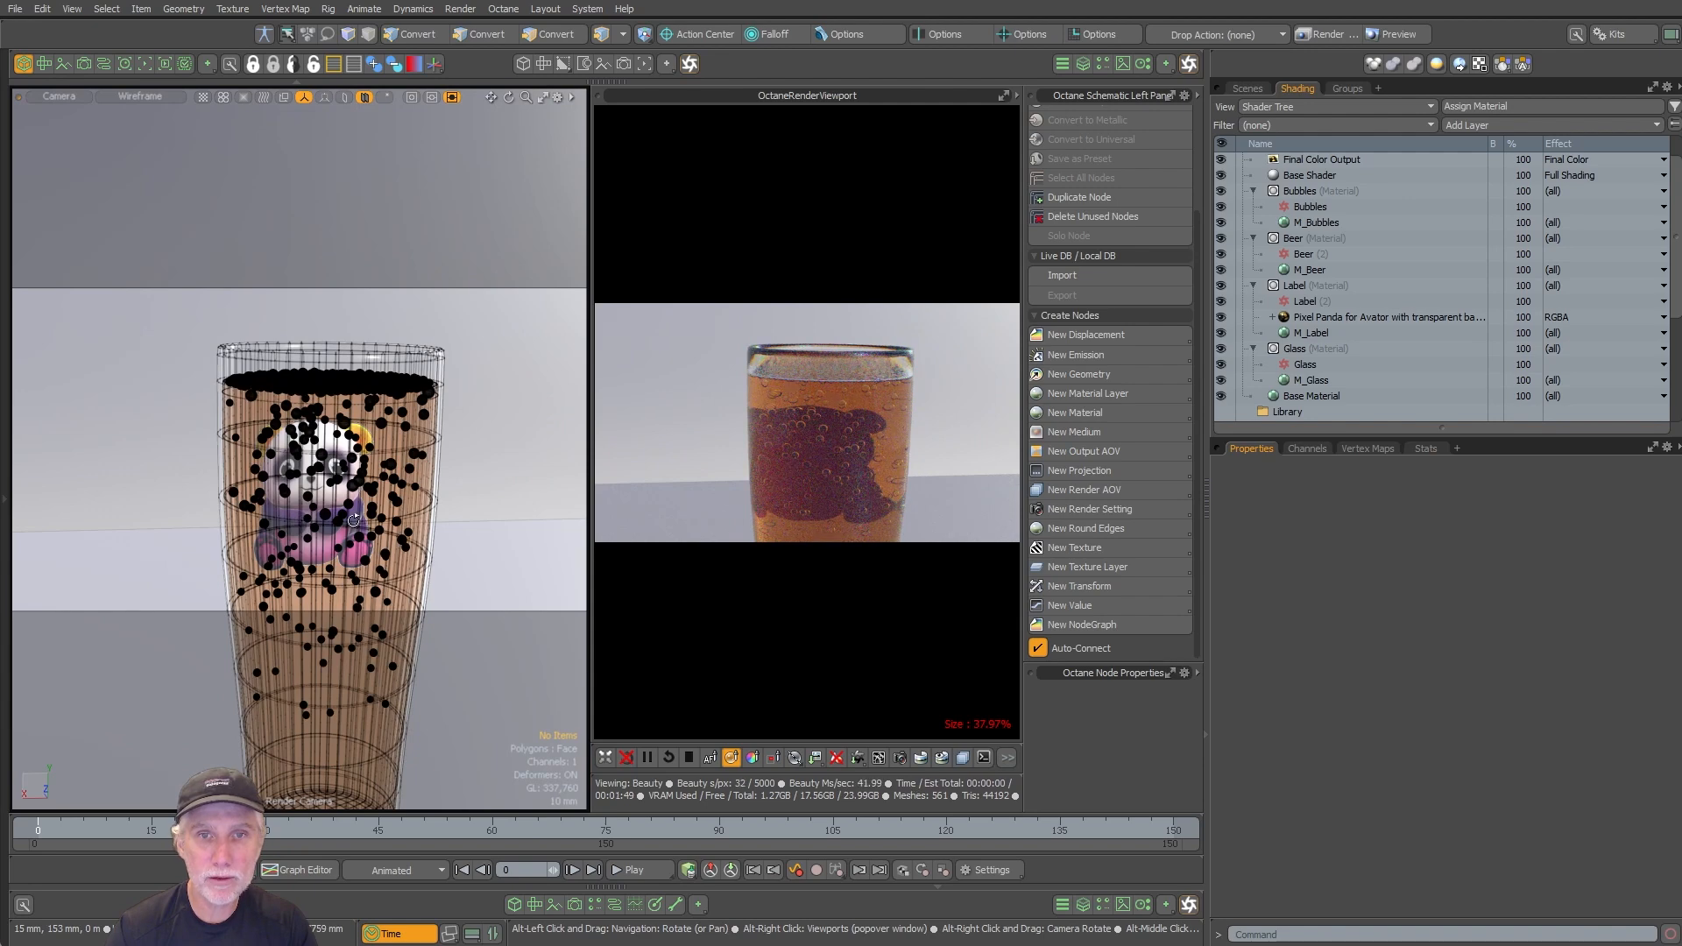
click(1253, 88)
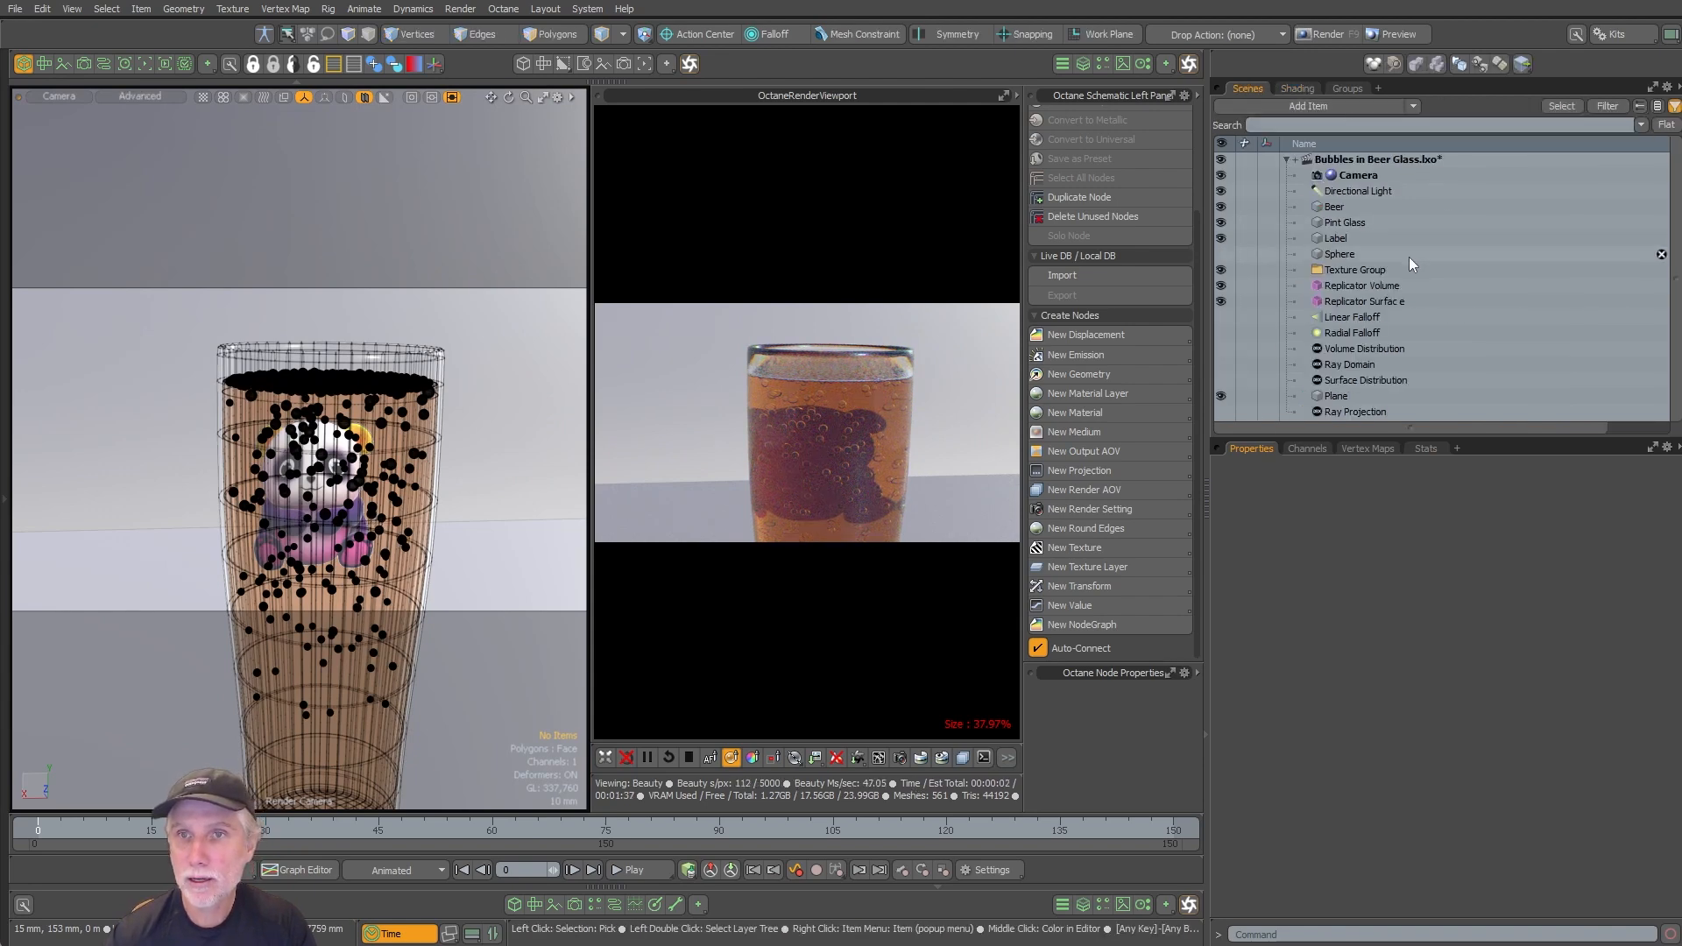
click(1225, 223)
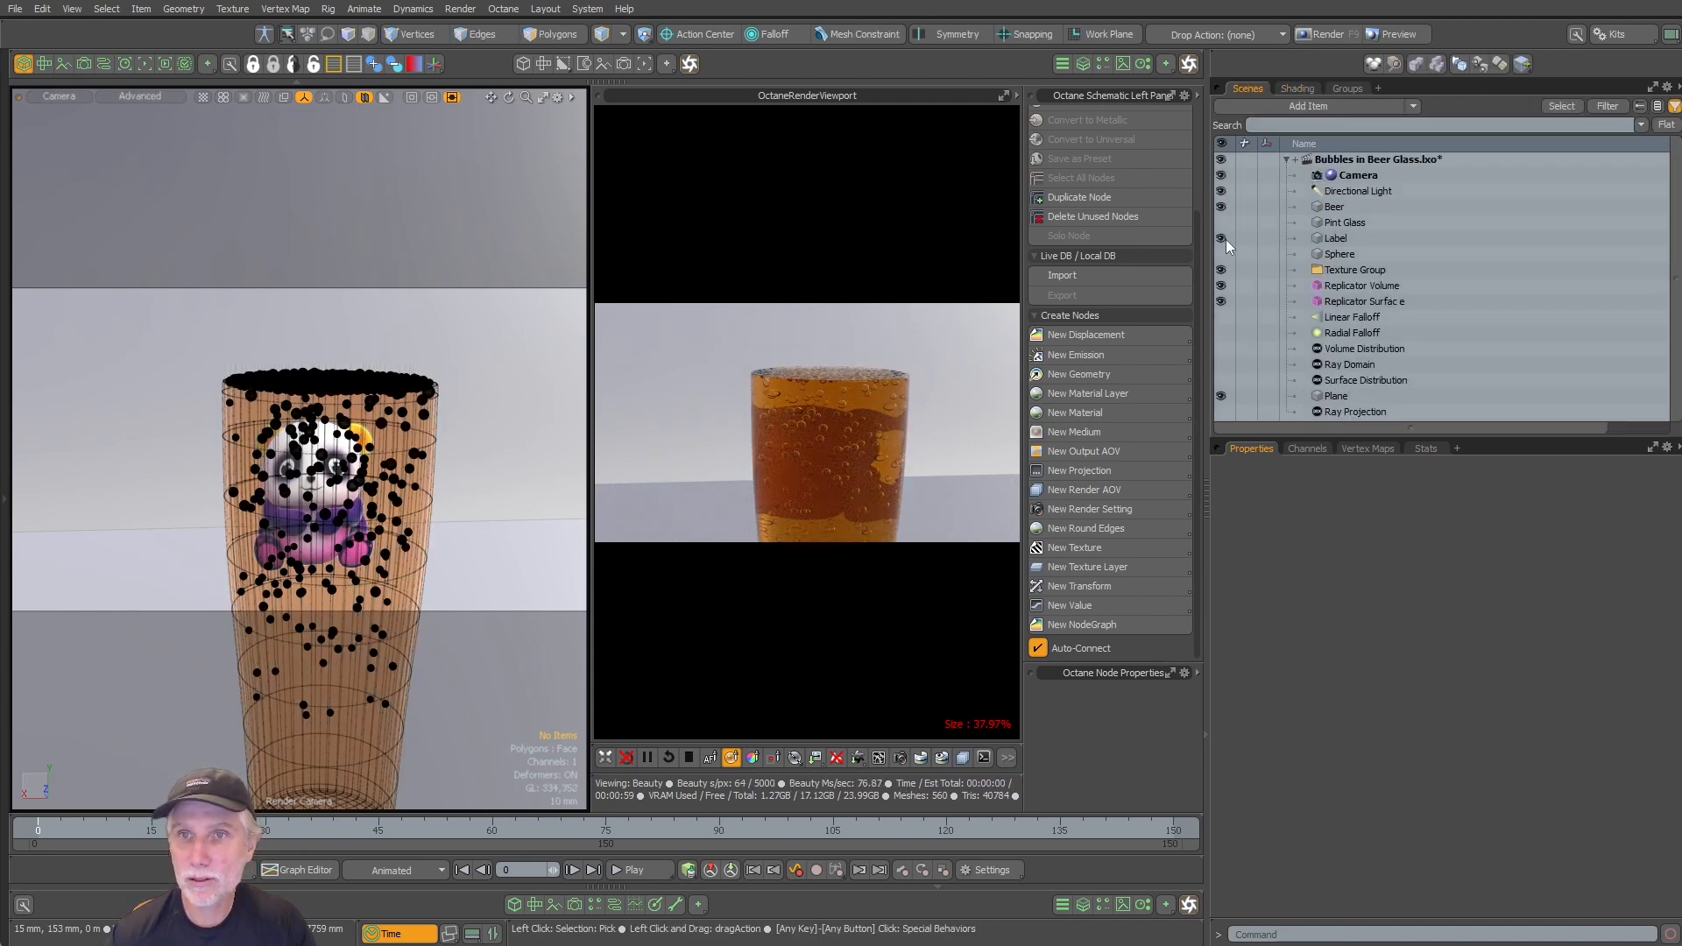
click(1226, 208)
mouse_move(411, 482)
alt+mouse_down()
mouse_move(338, 486)
mouse_move(473, 467)
mouse_move(390, 479)
alt+mouse_up()
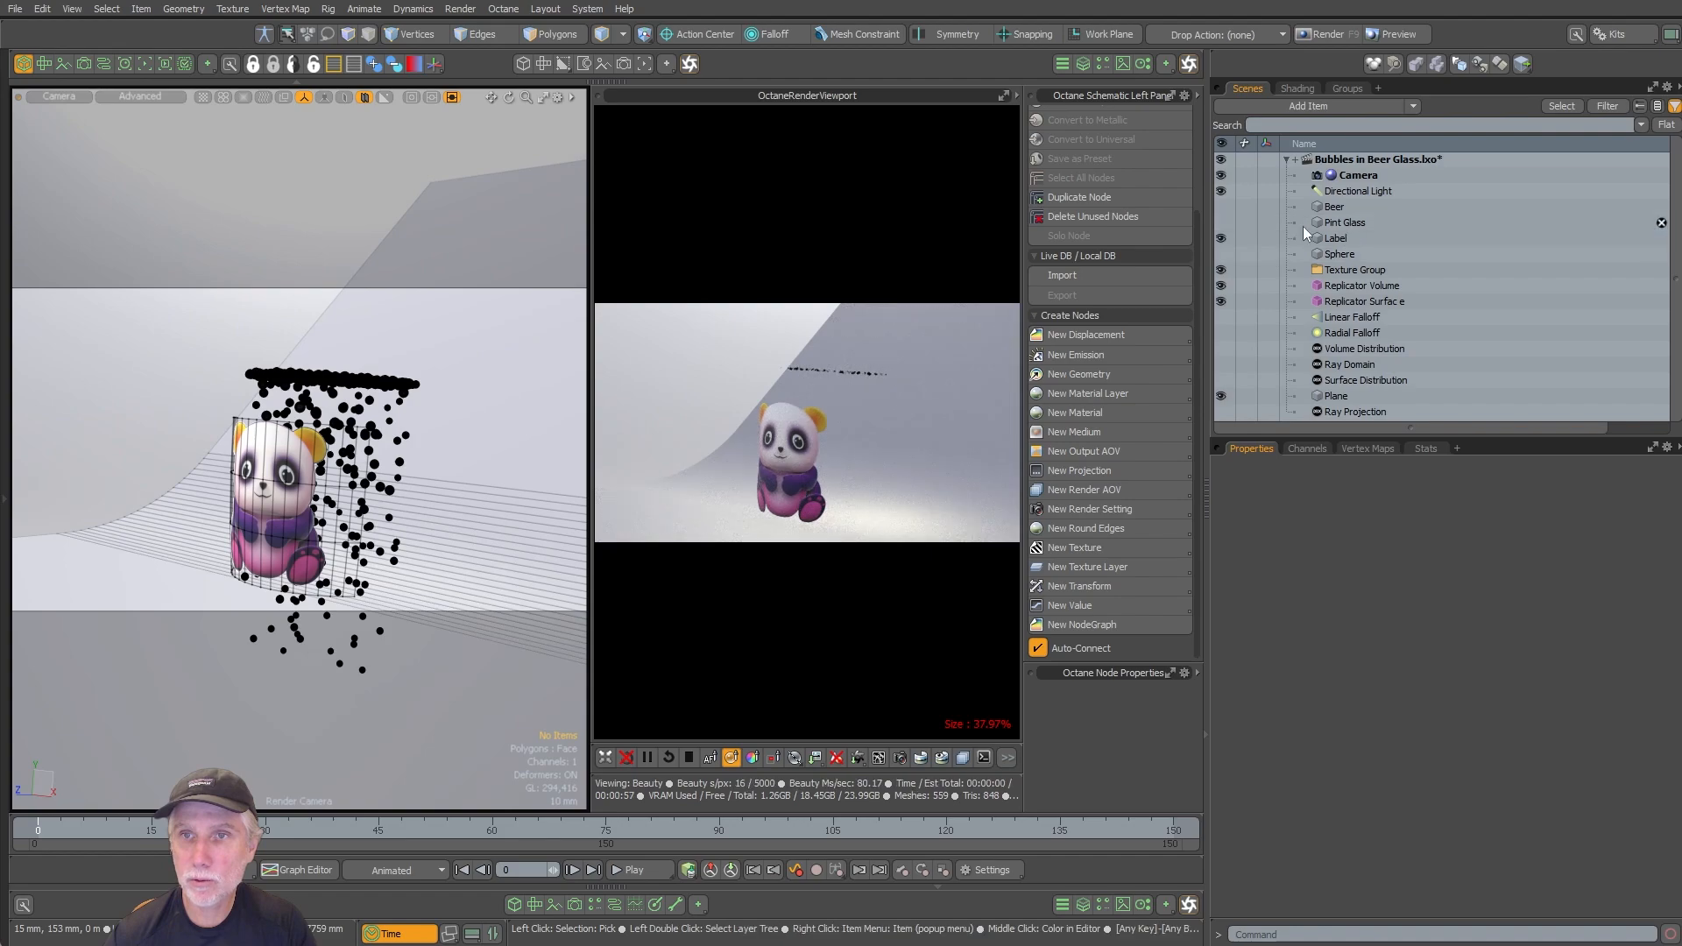
Step: Make the Beer and Pint Glass visible again and frame the glass with the panda label facing the camera
click(1220, 206)
click(1221, 223)
mouse_move(289, 491)
alt+mouse_down()
mouse_move(310, 495)
mouse_move(295, 460)
alt+mouse_up()
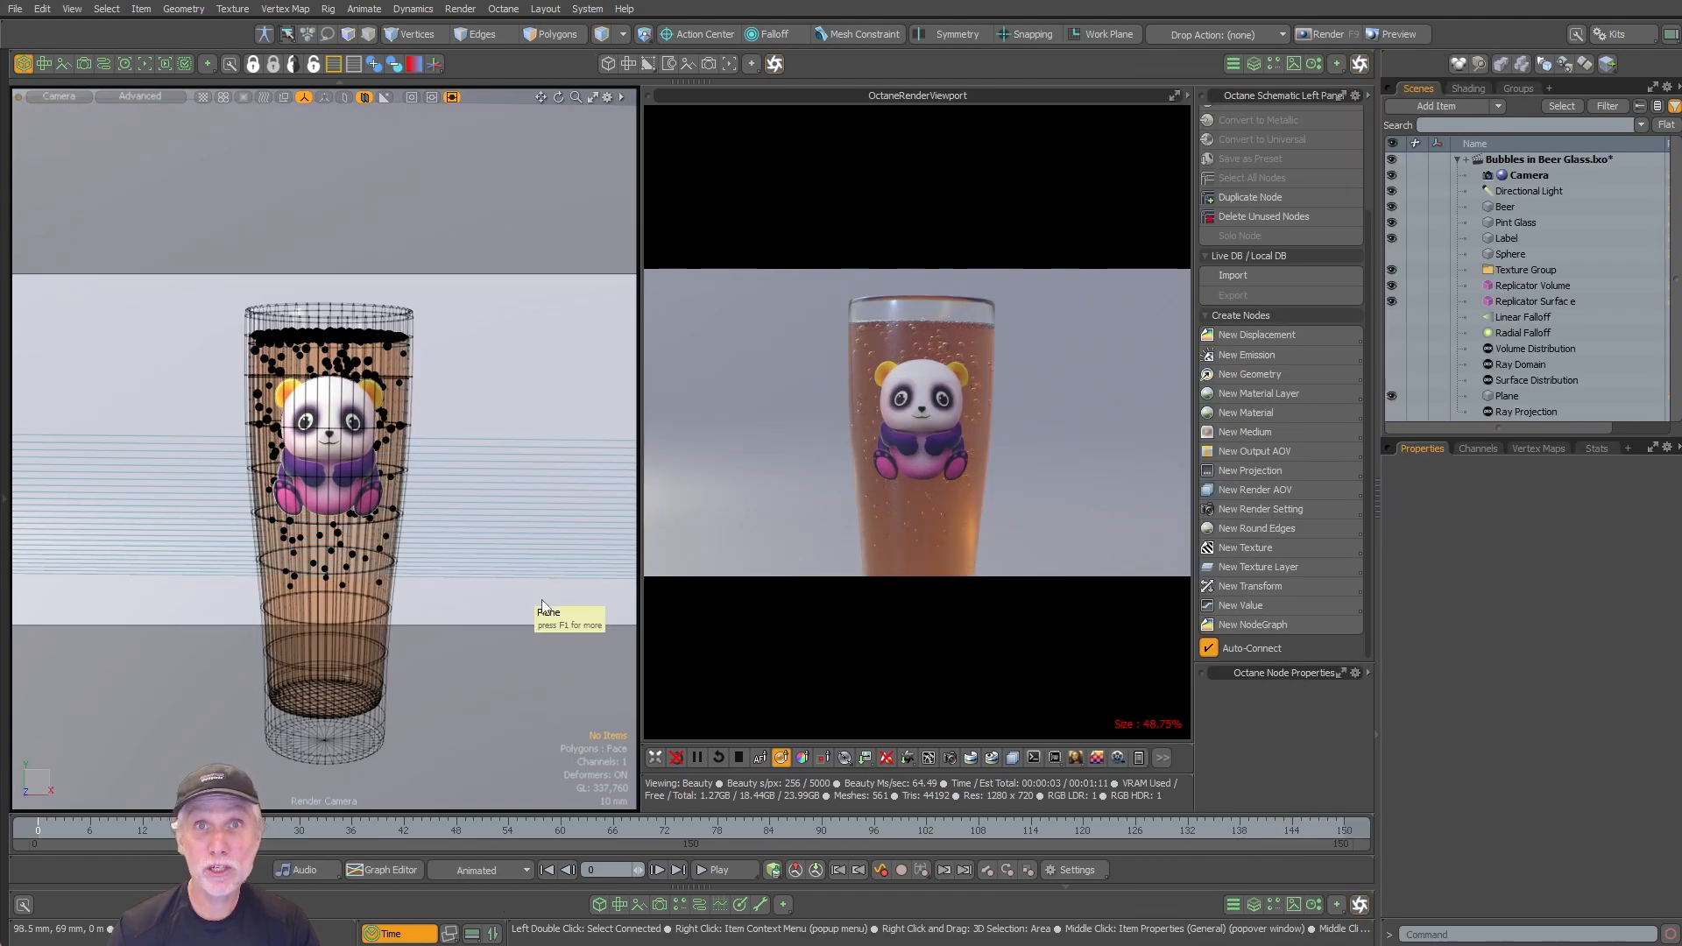
alt+drag(539, 611, 324, 574)
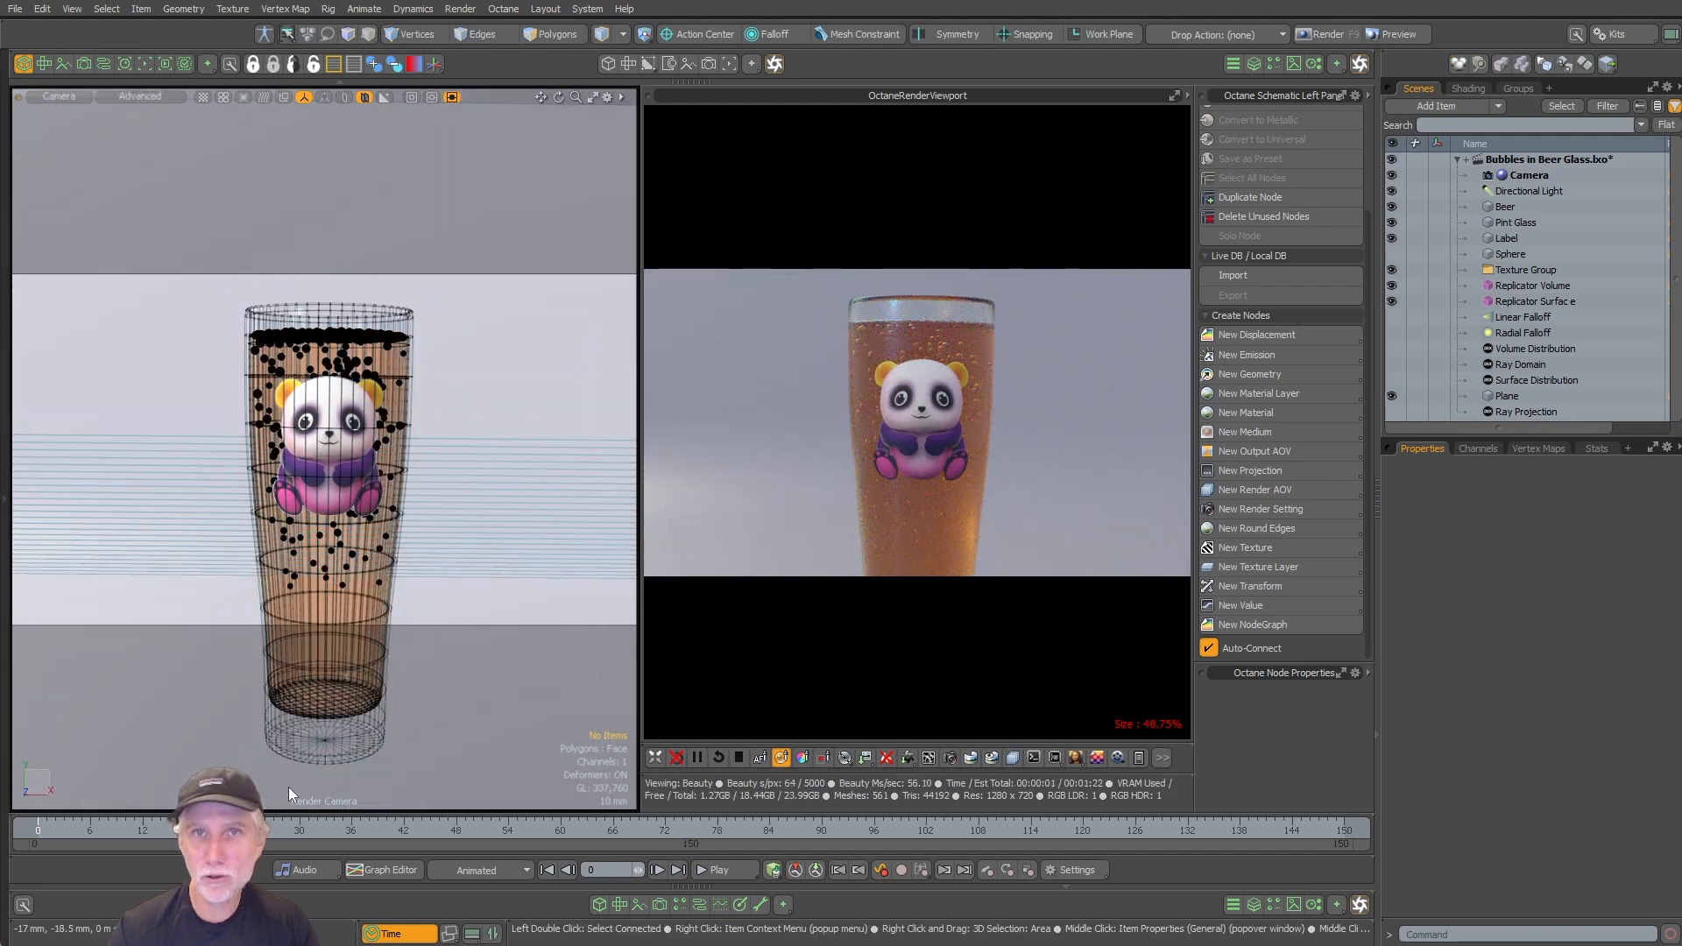